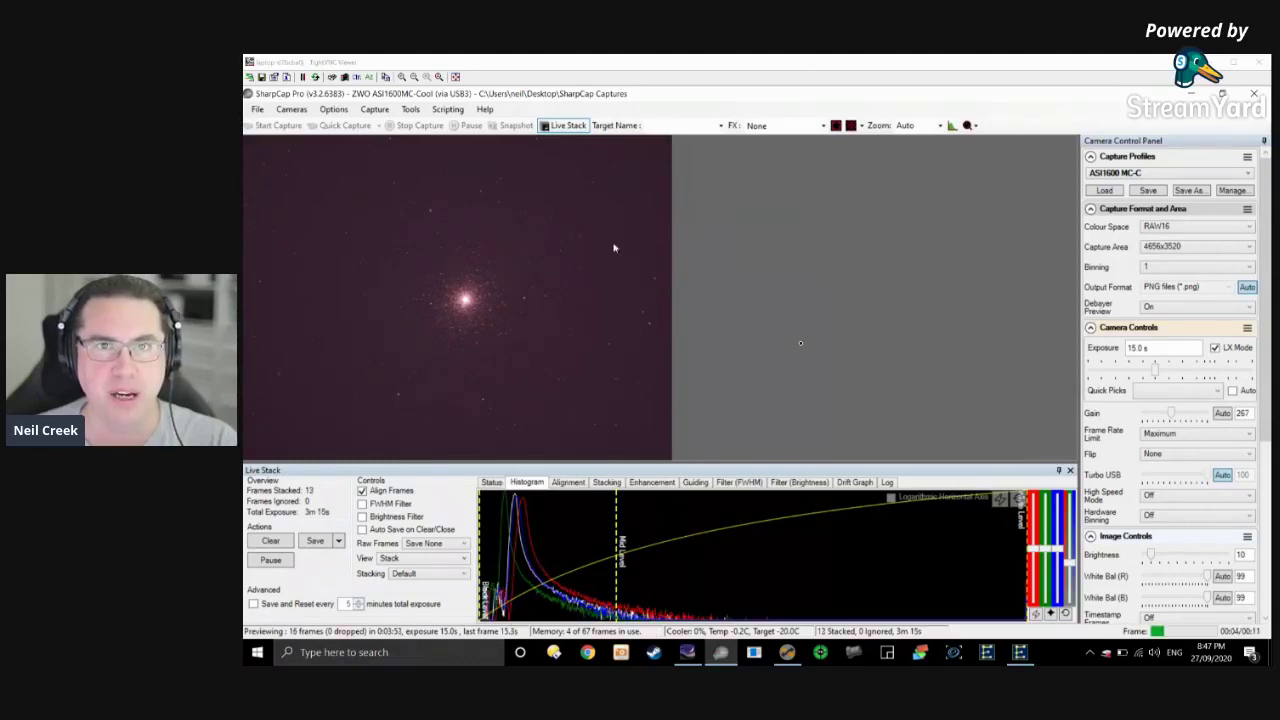
Stretch the live stack histogram with a higher black level and lower mid level, and automatically balance the stack's colours.
mouse_move(482, 555)
left_mouse_down()
mouse_move(537, 560)
mouse_move(498, 566)
left_mouse_up()
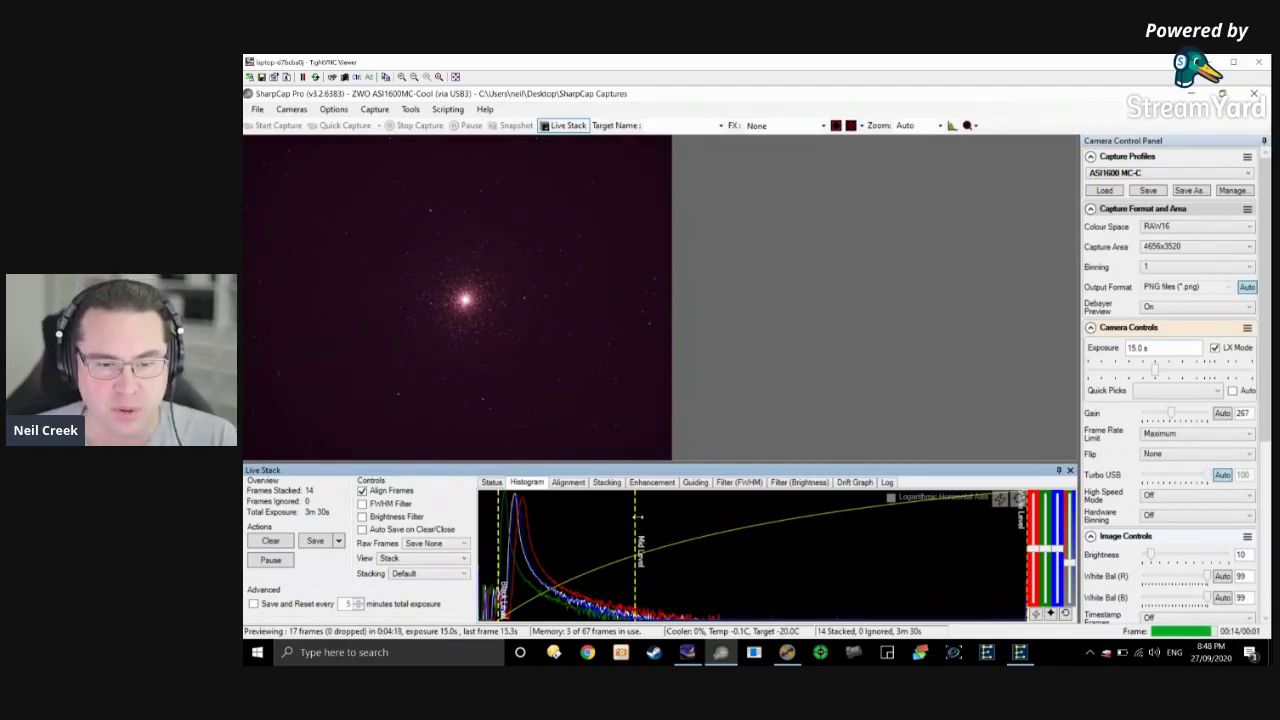
left_click_drag(632, 516, 602, 516)
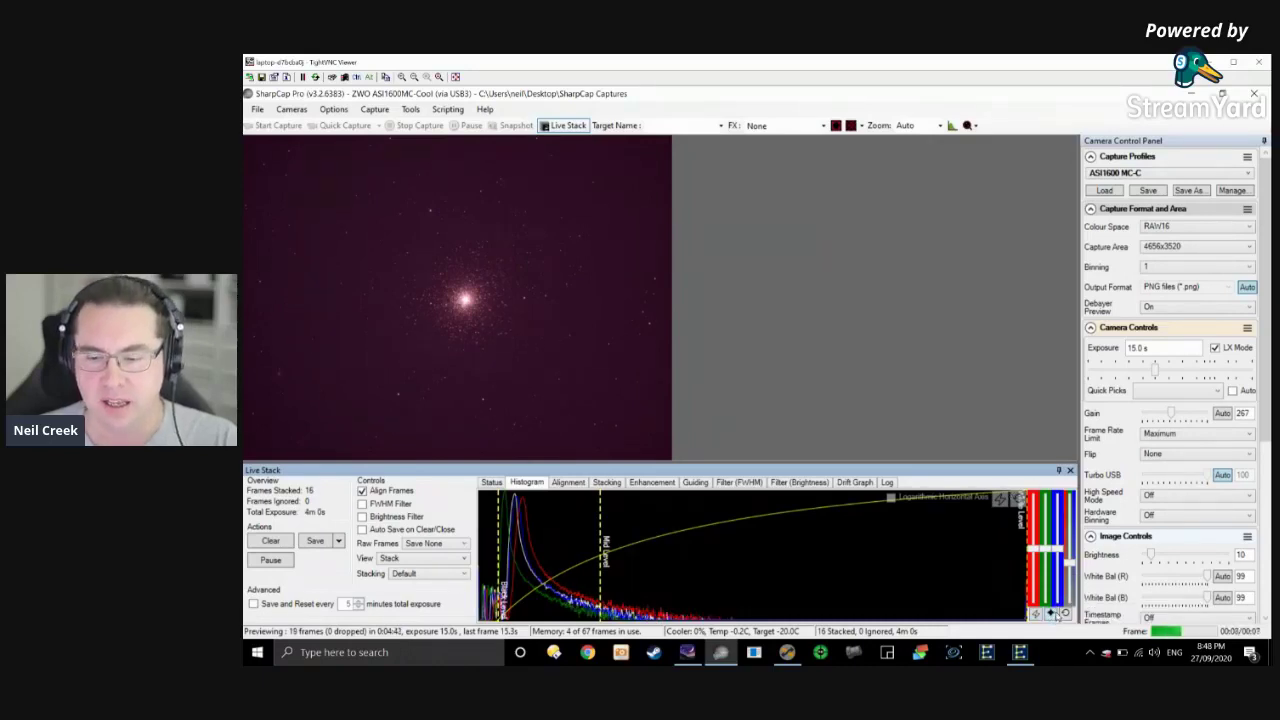
left_click(1053, 615)
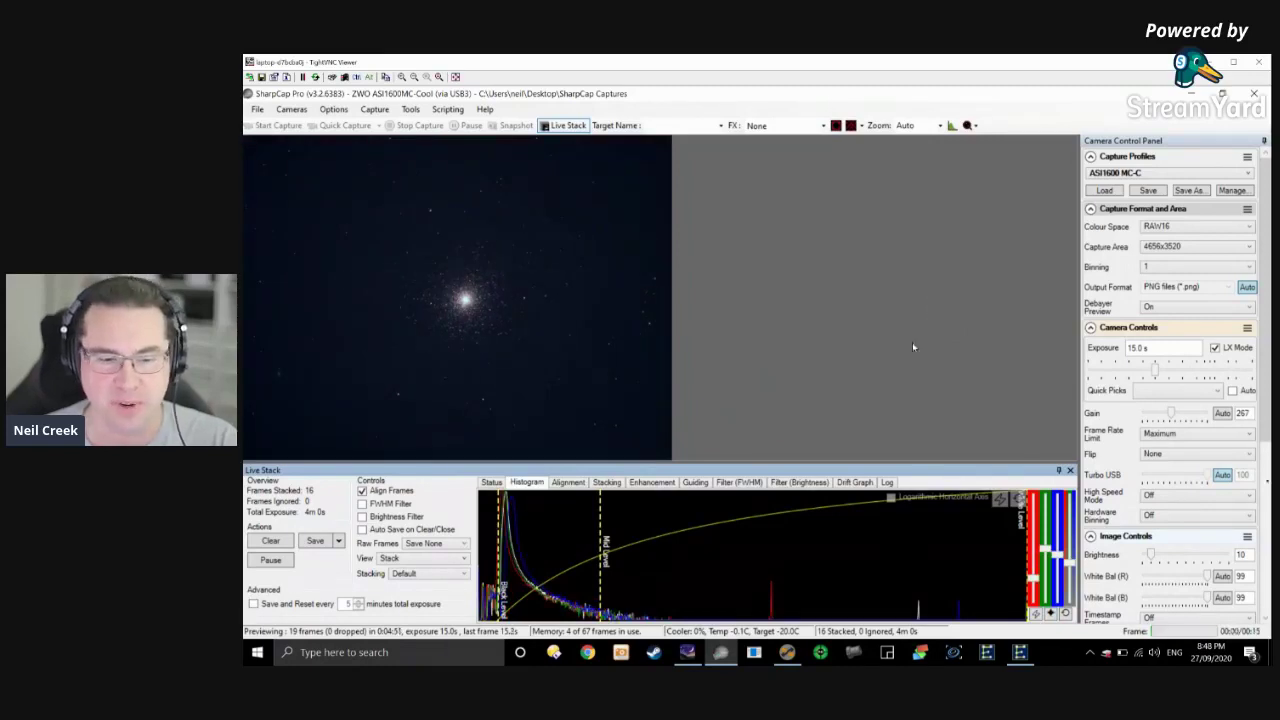
Set the preview zoom to 100% and centre the globular cluster's core in the view.
left_click(920, 125)
left_click(908, 230)
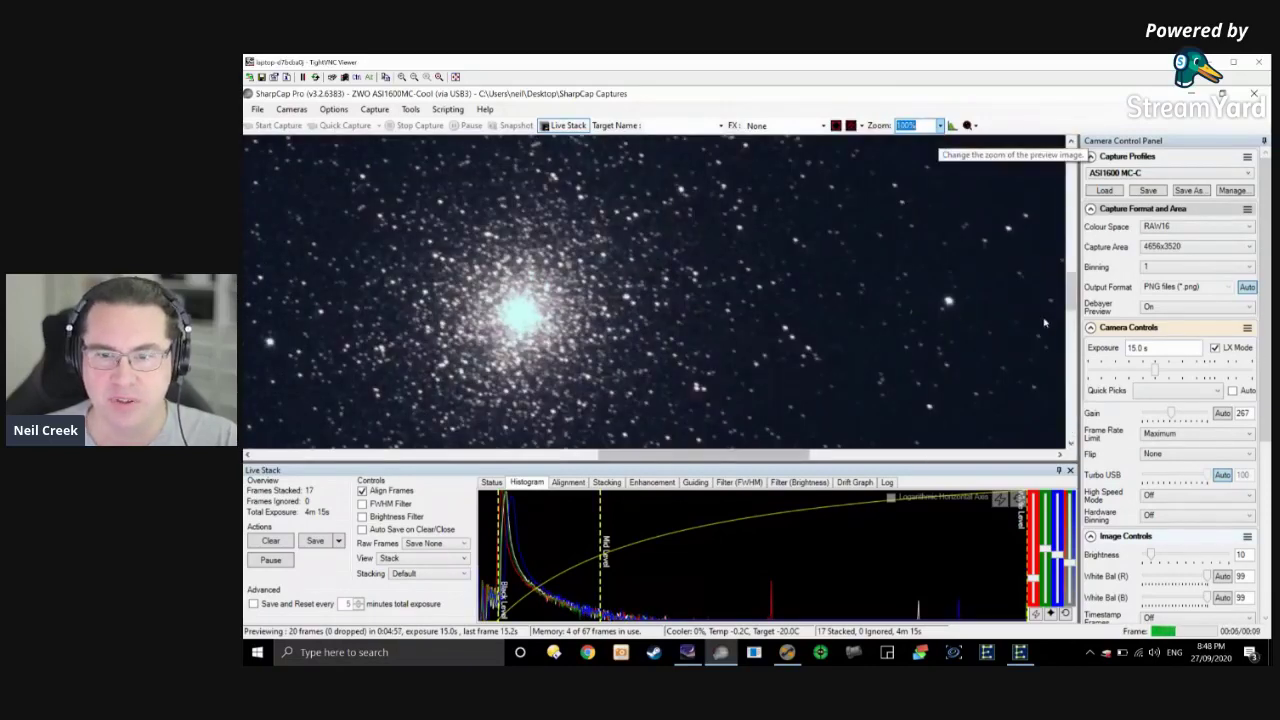
left_click_drag(1073, 296, 1075, 300)
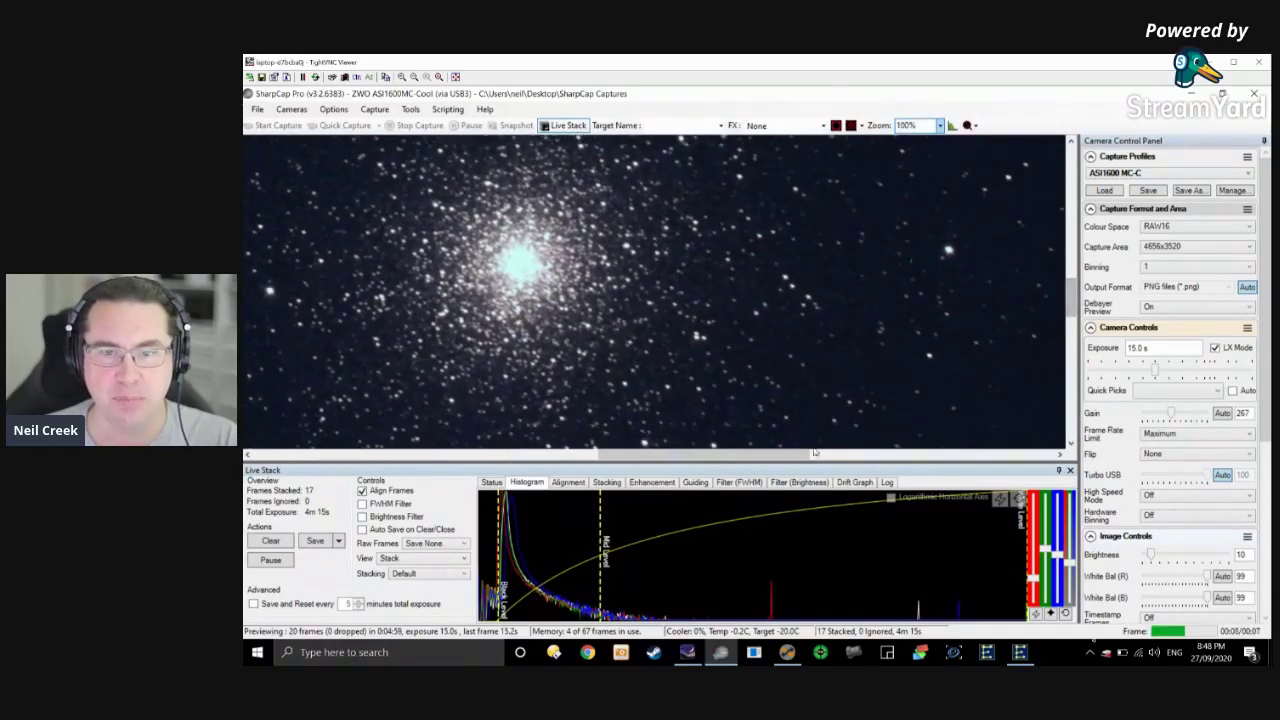
left_click_drag(781, 458, 739, 461)
left_click_drag(1073, 296, 1073, 291)
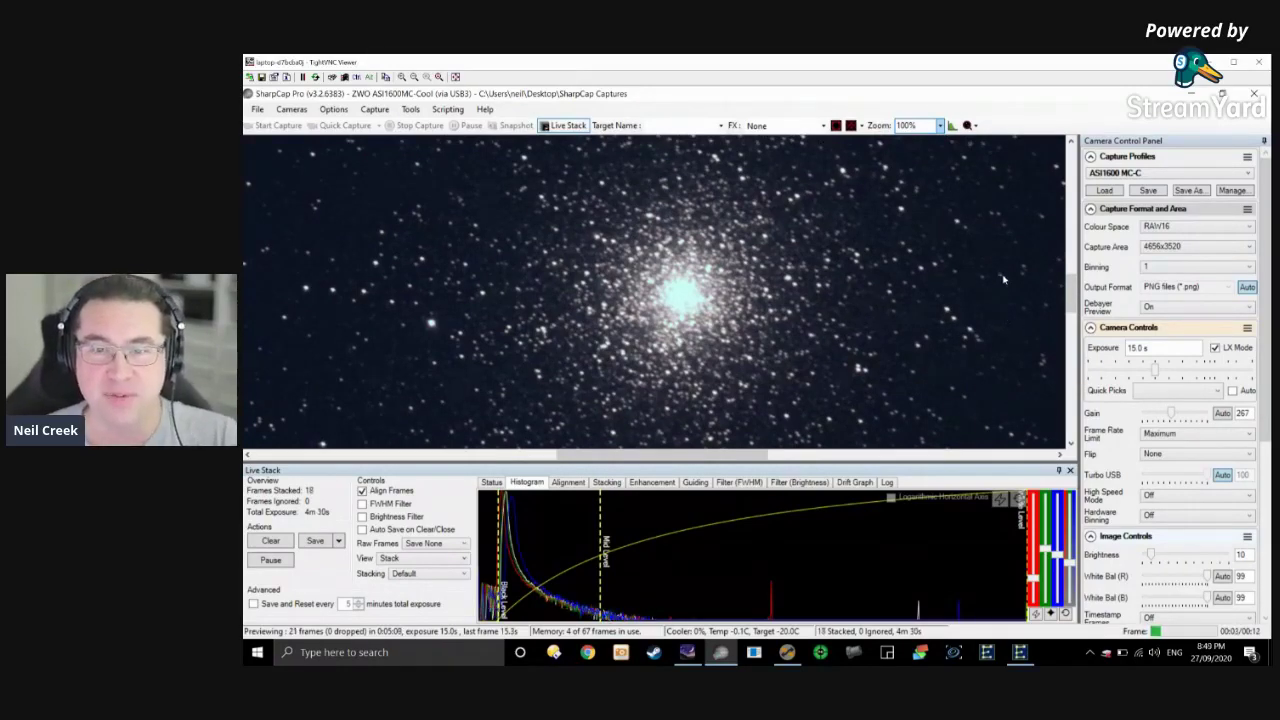
Brighten the stacked cluster by slightly lowering the histogram's black level and pulling the mid level closer to the peak.
left_click_drag(499, 518, 494, 520)
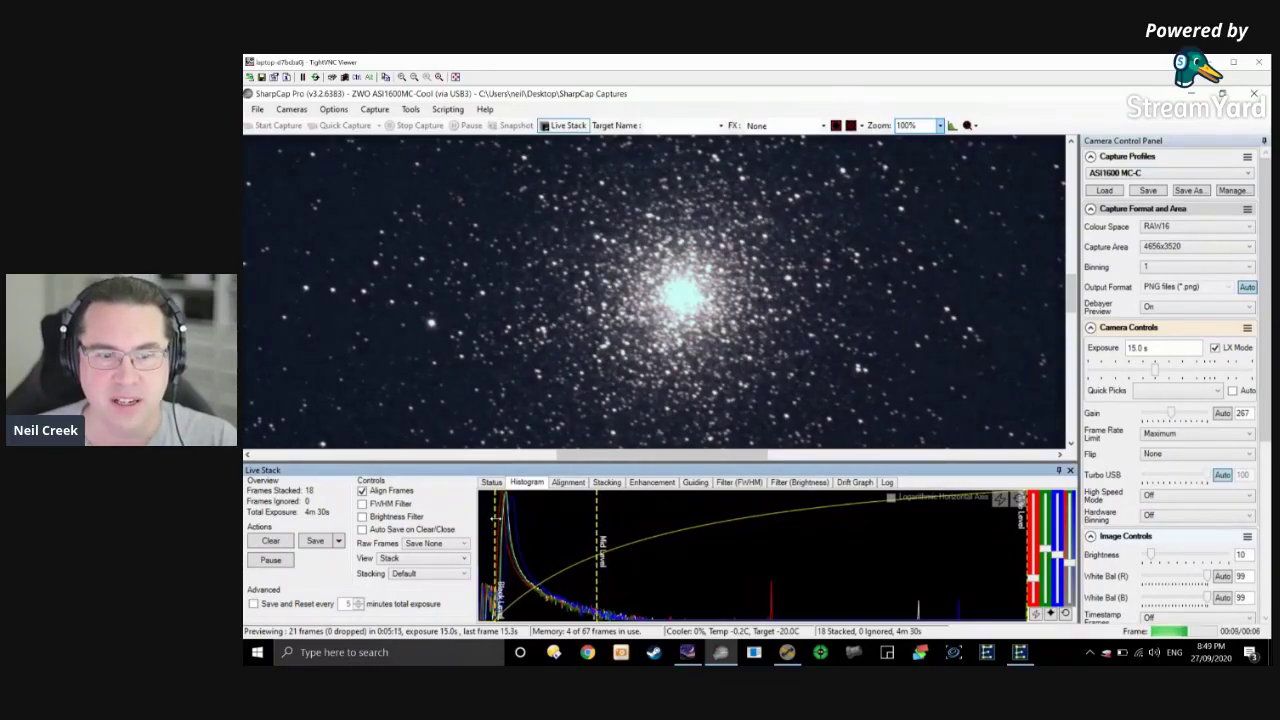
left_click_drag(494, 520, 492, 520)
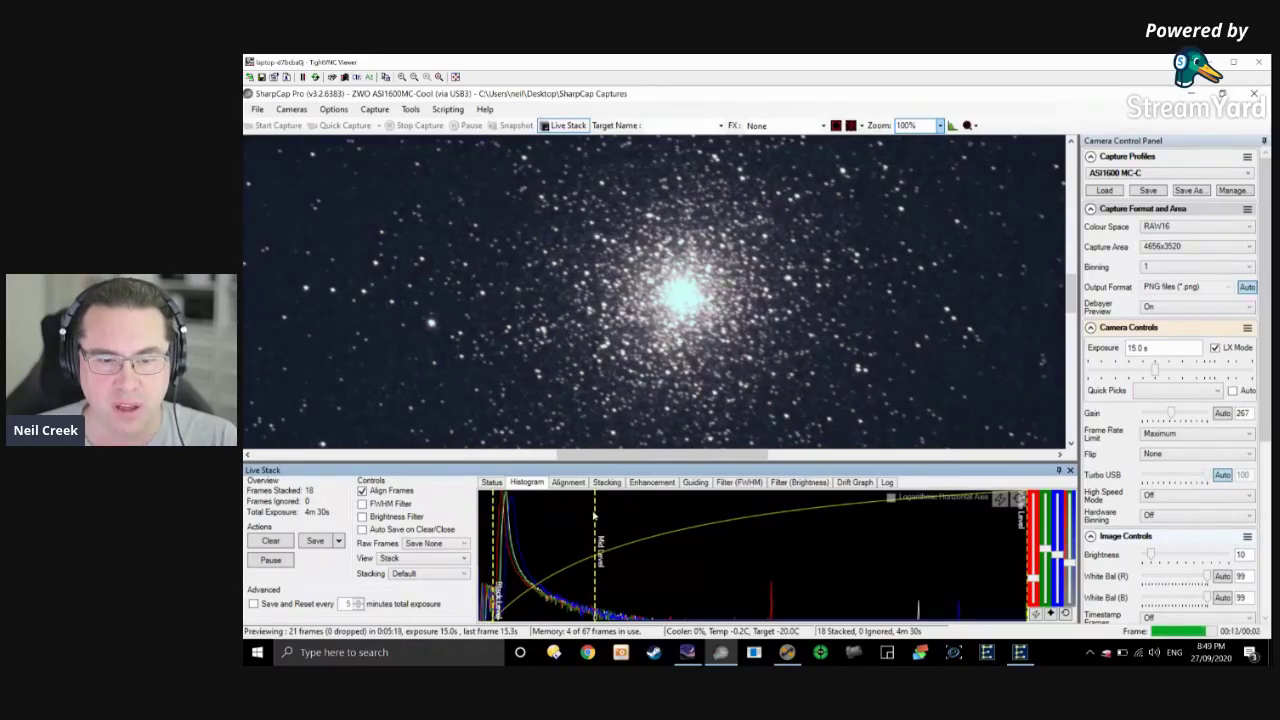
left_click_drag(595, 515, 550, 511)
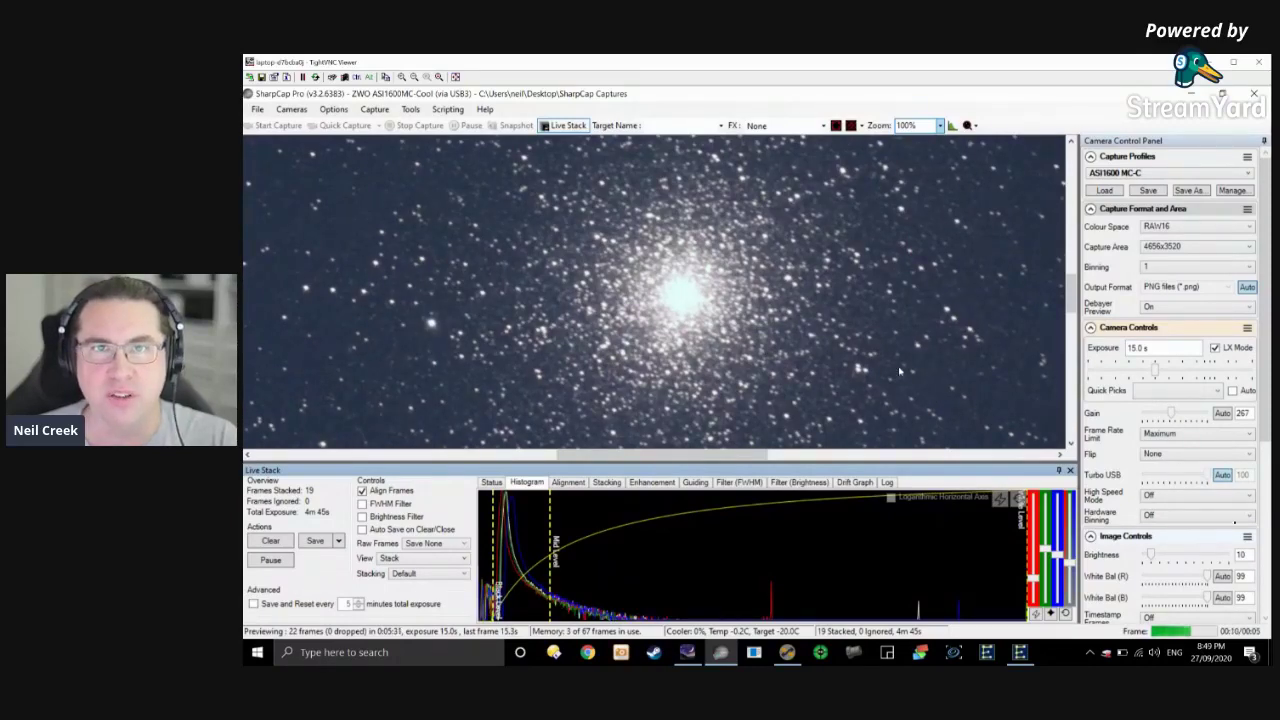
Examine the sparse star field beside the cluster at 300% zoom and return the preview to 100%, centred on the cluster.
left_click(938, 125)
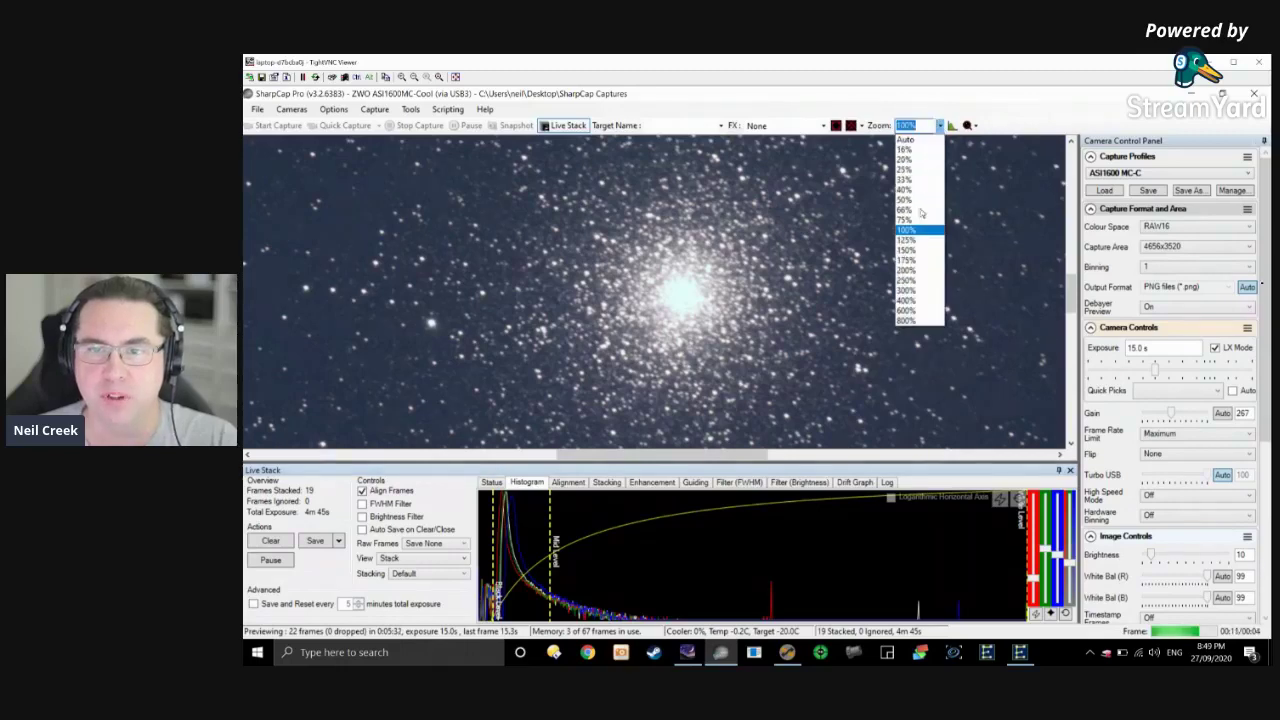
left_click(912, 291)
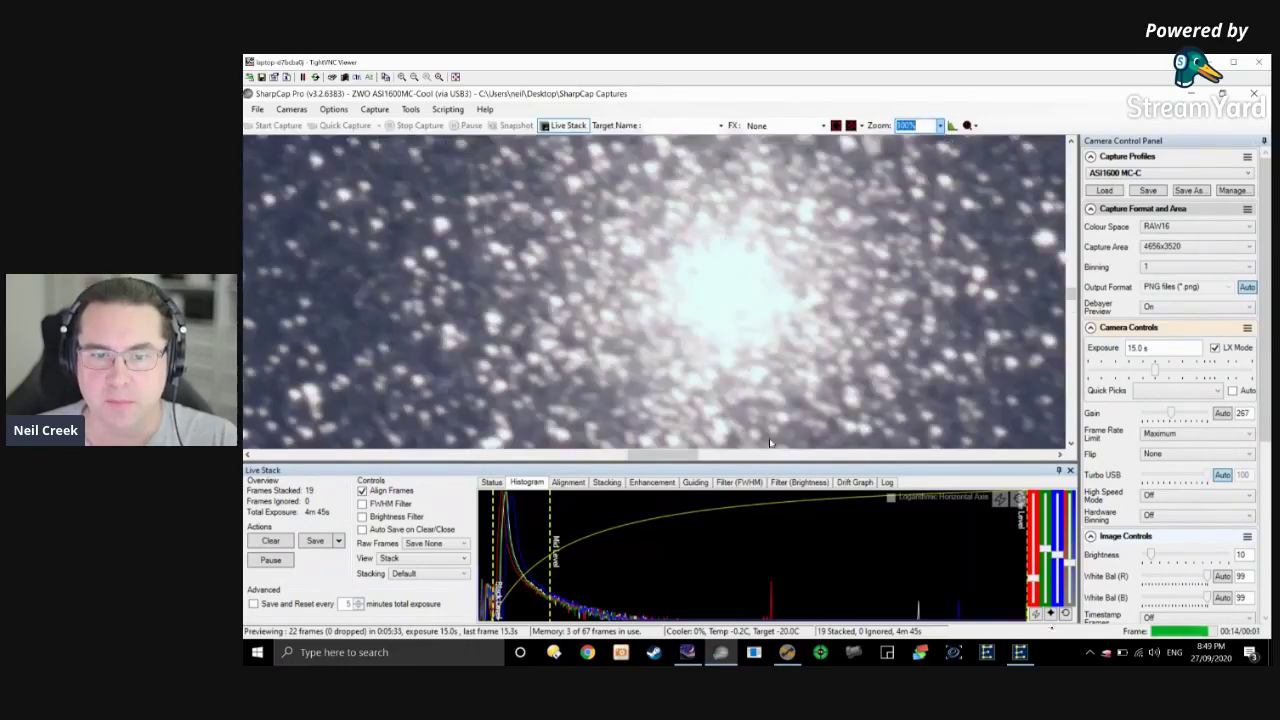
left_click_drag(694, 460, 769, 461)
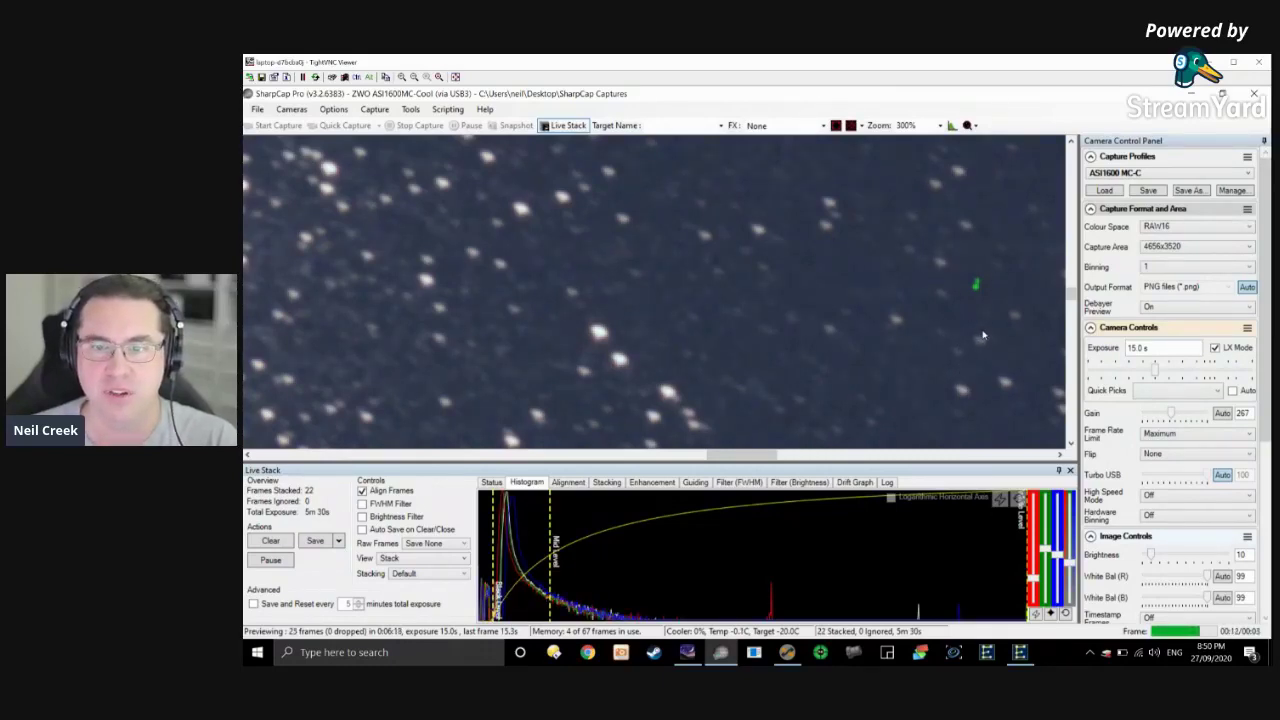
left_click(940, 125)
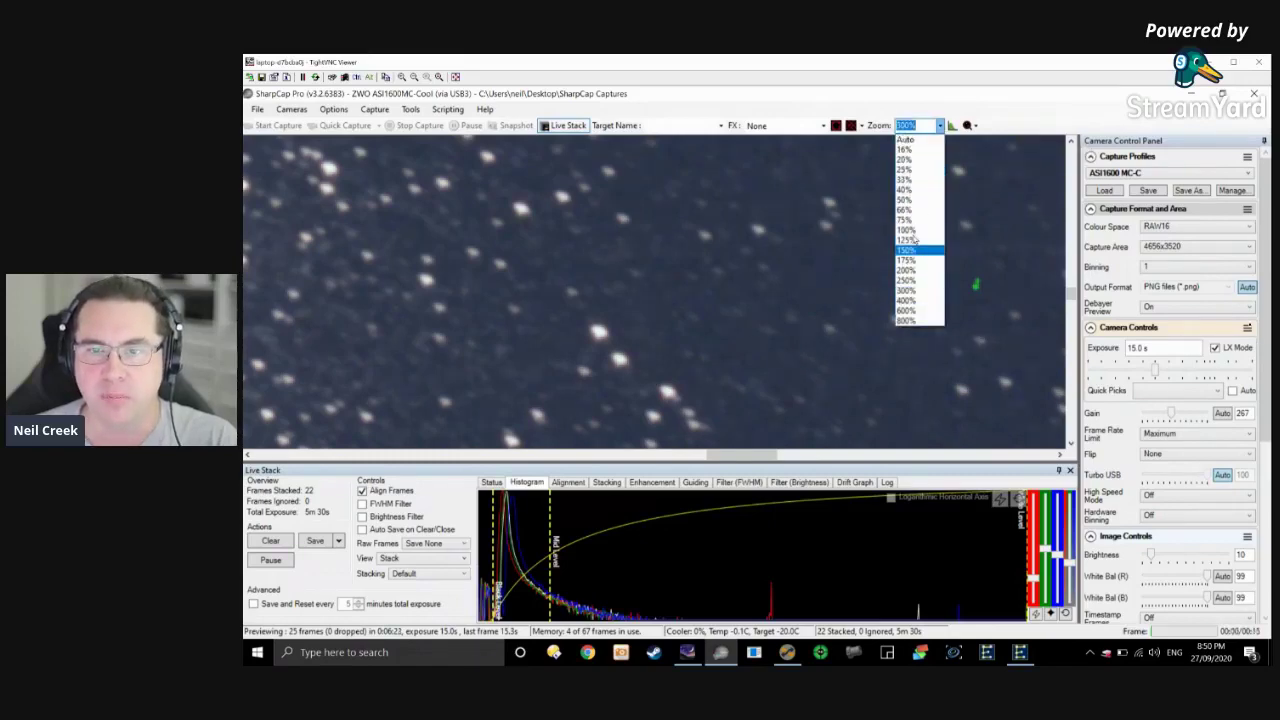
left_click(906, 230)
left_click_drag(804, 456, 754, 461)
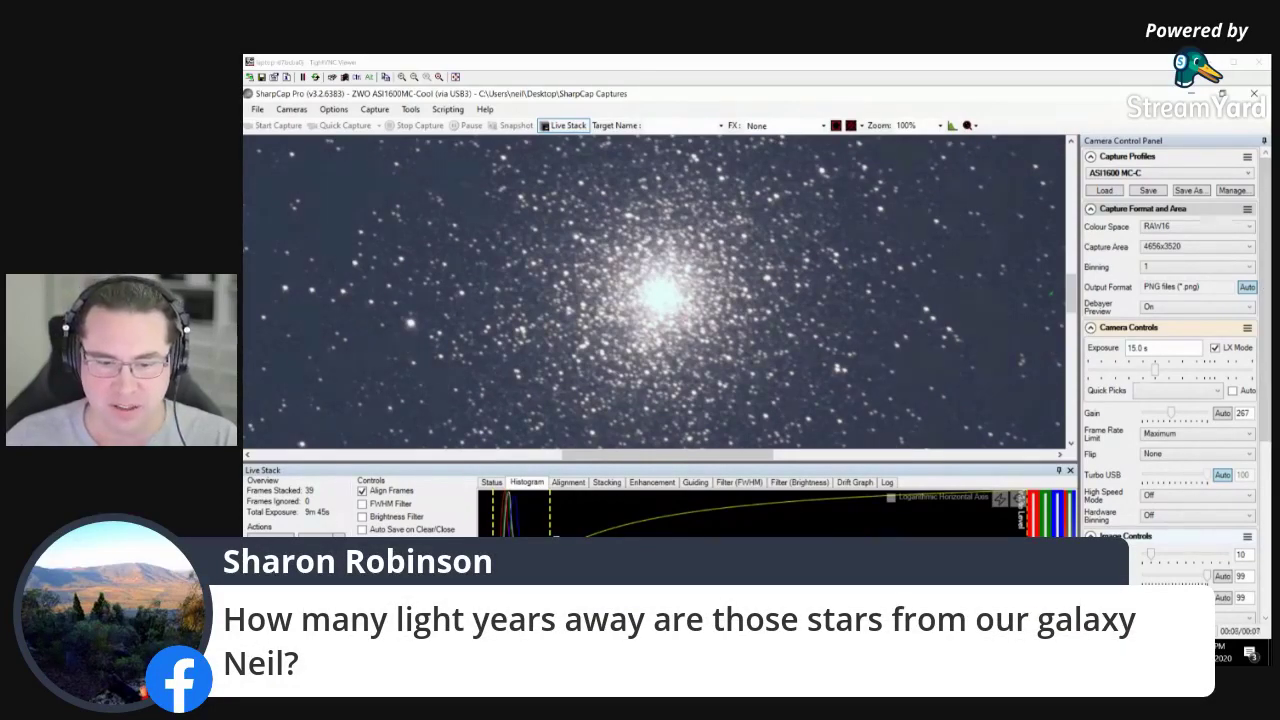
Switch to Stellarium, enlarge the area around 47 Tuc and select the cluster to read its distance information.
key("alt+Tab")
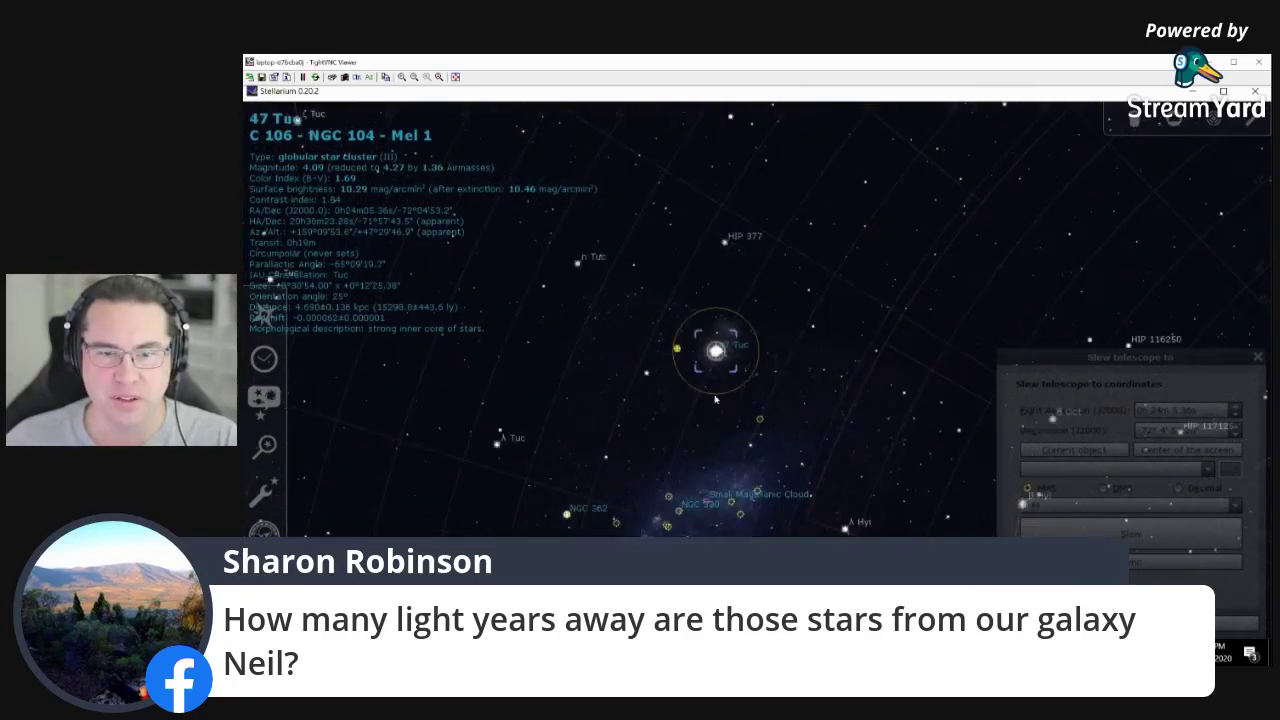
scroll(716, 352, "up", 3)
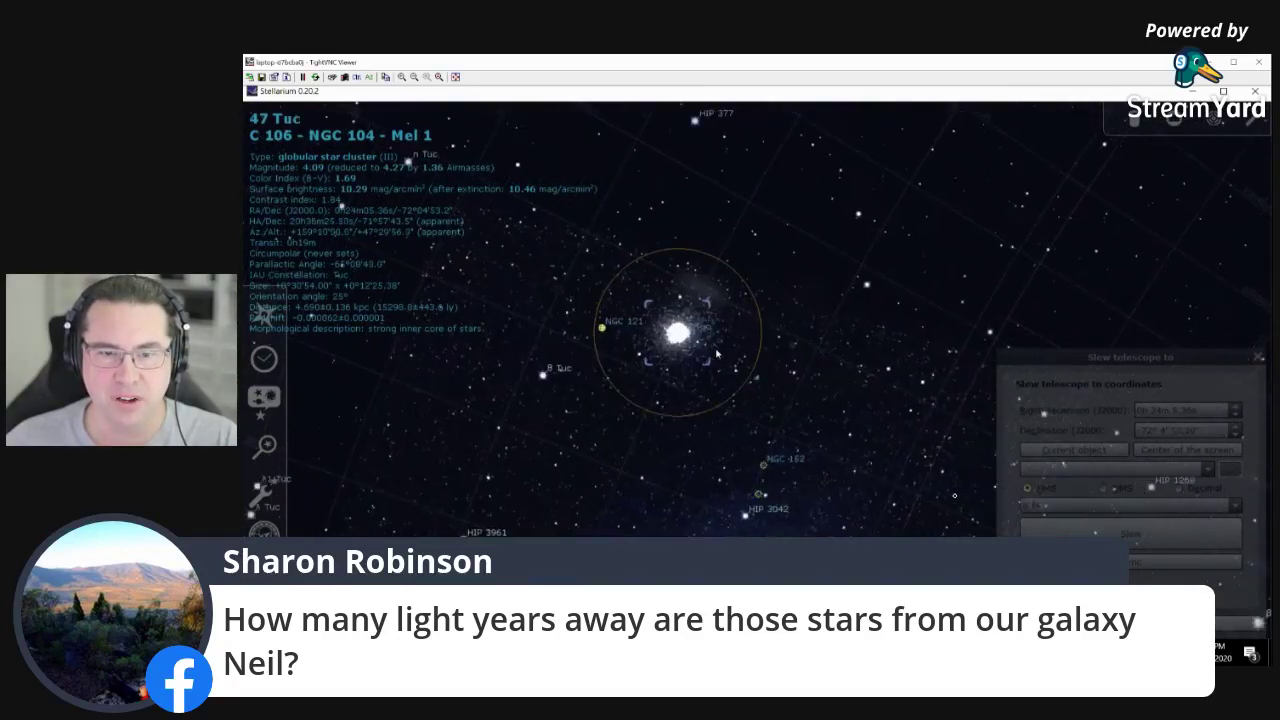
scroll(729, 271, "up", 2)
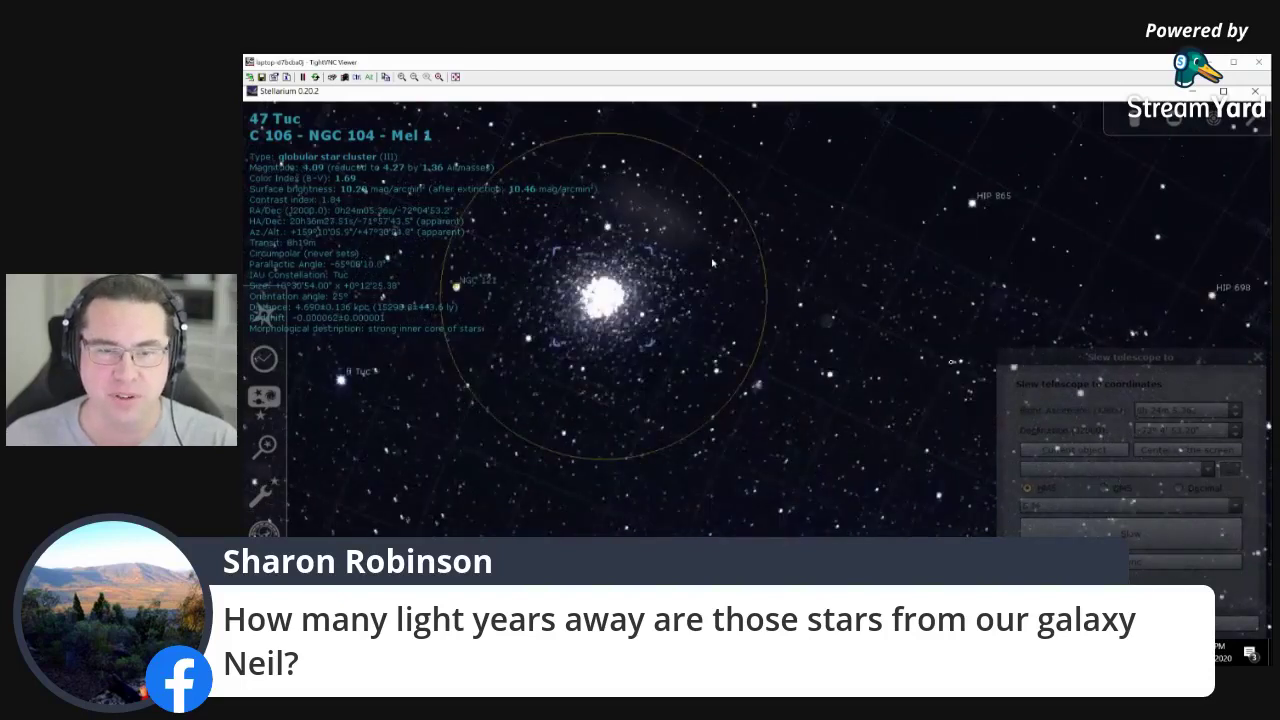
left_click_drag(729, 271, 827, 284)
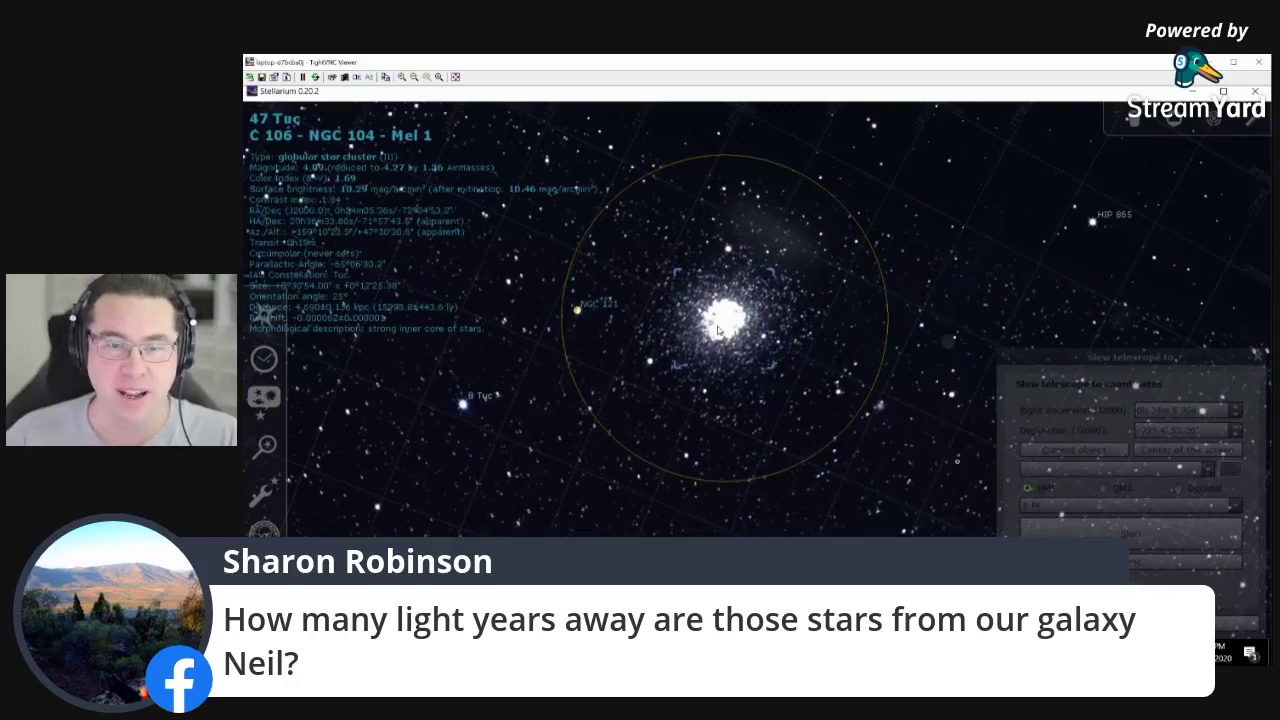
left_click(620, 290)
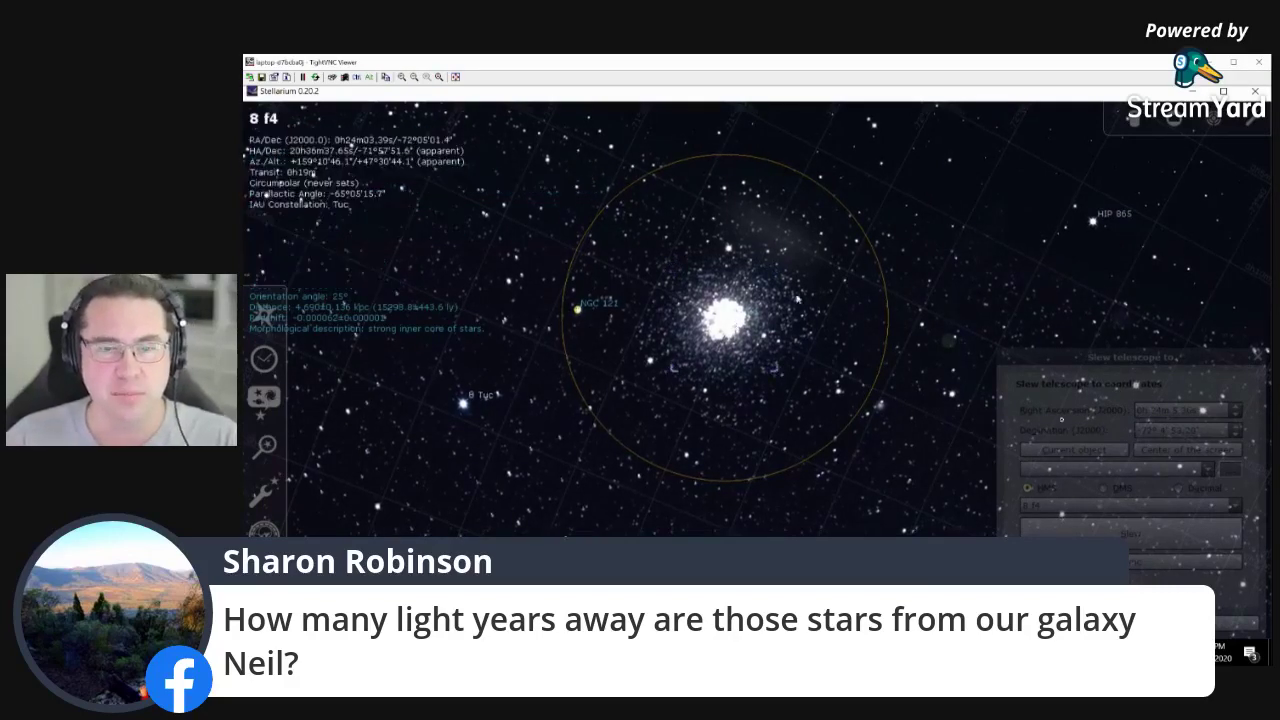
left_click(739, 327)
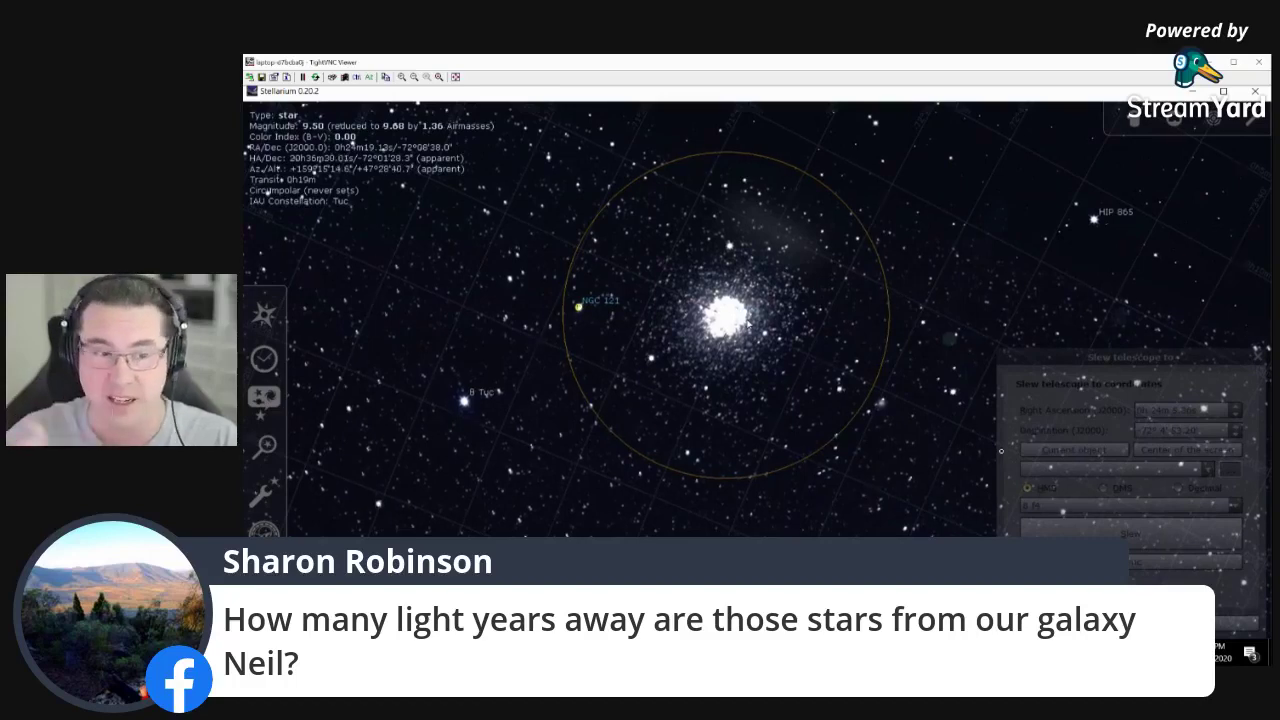
left_click(725, 314)
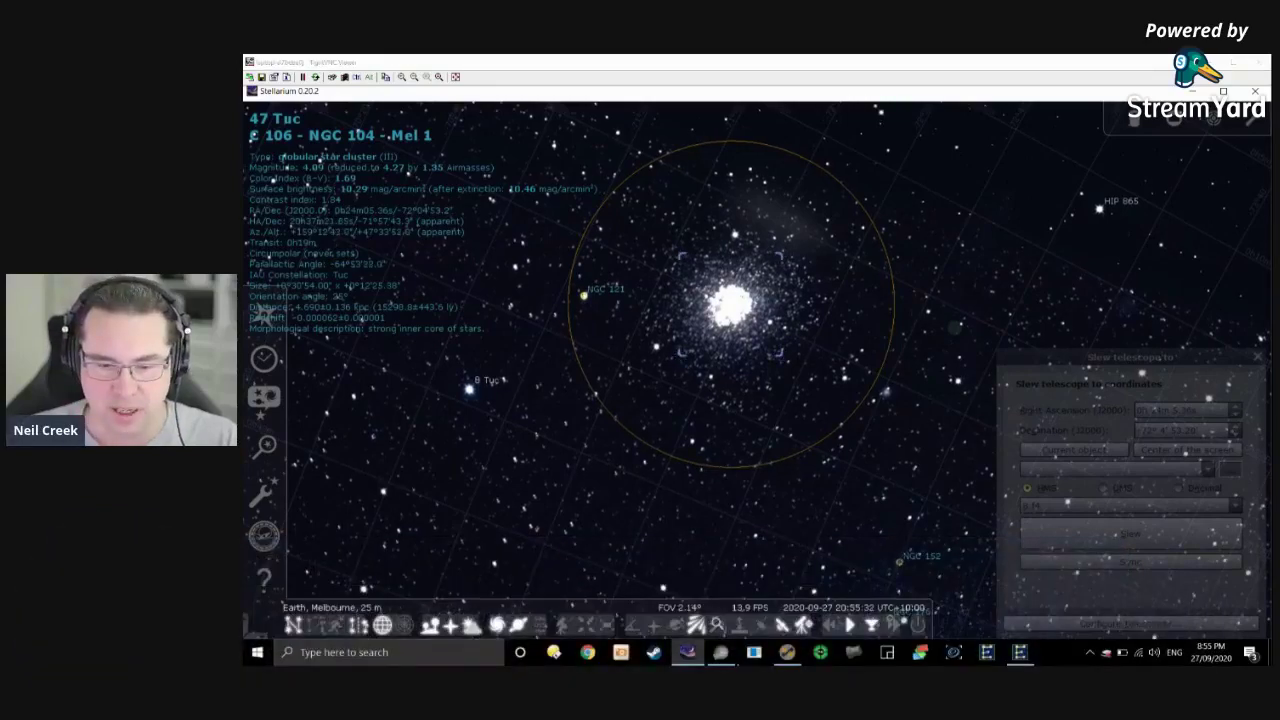
Switch back to SharpCap and restretch the live stack with a higher black level, slightly lower mid level and adjusted colour balance.
left_click(720, 652)
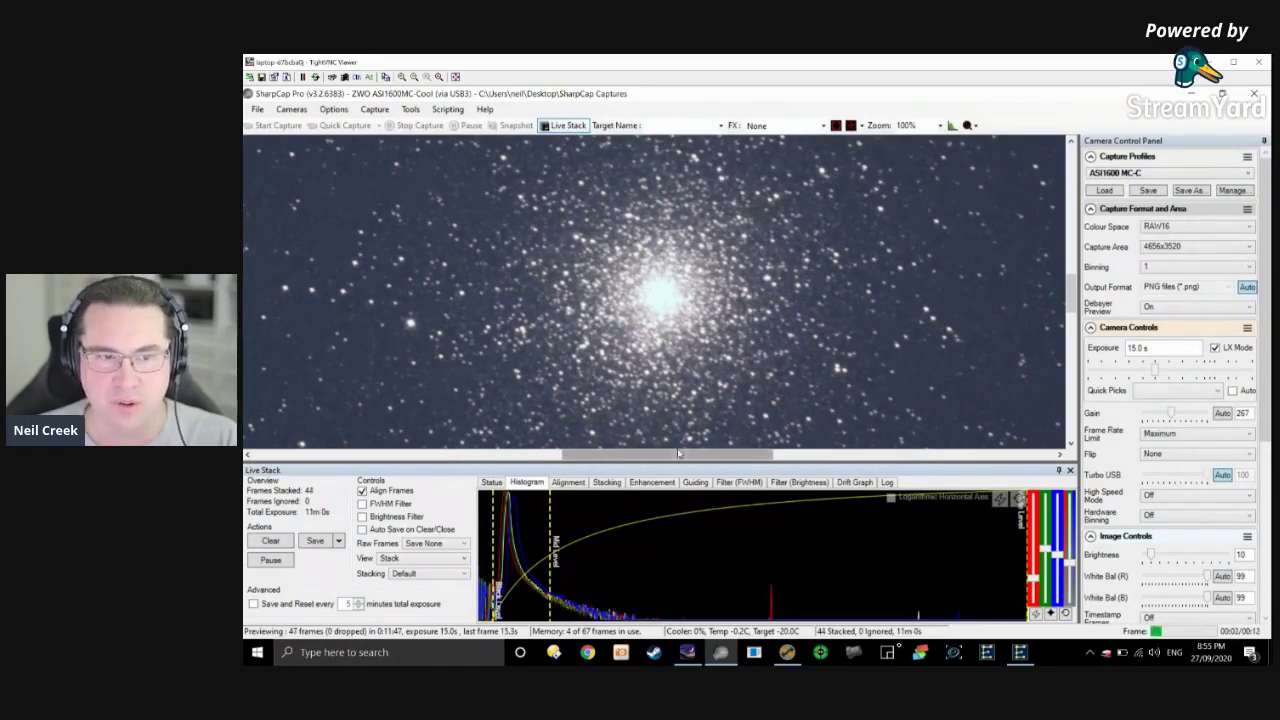
left_click_drag(680, 456, 720, 460)
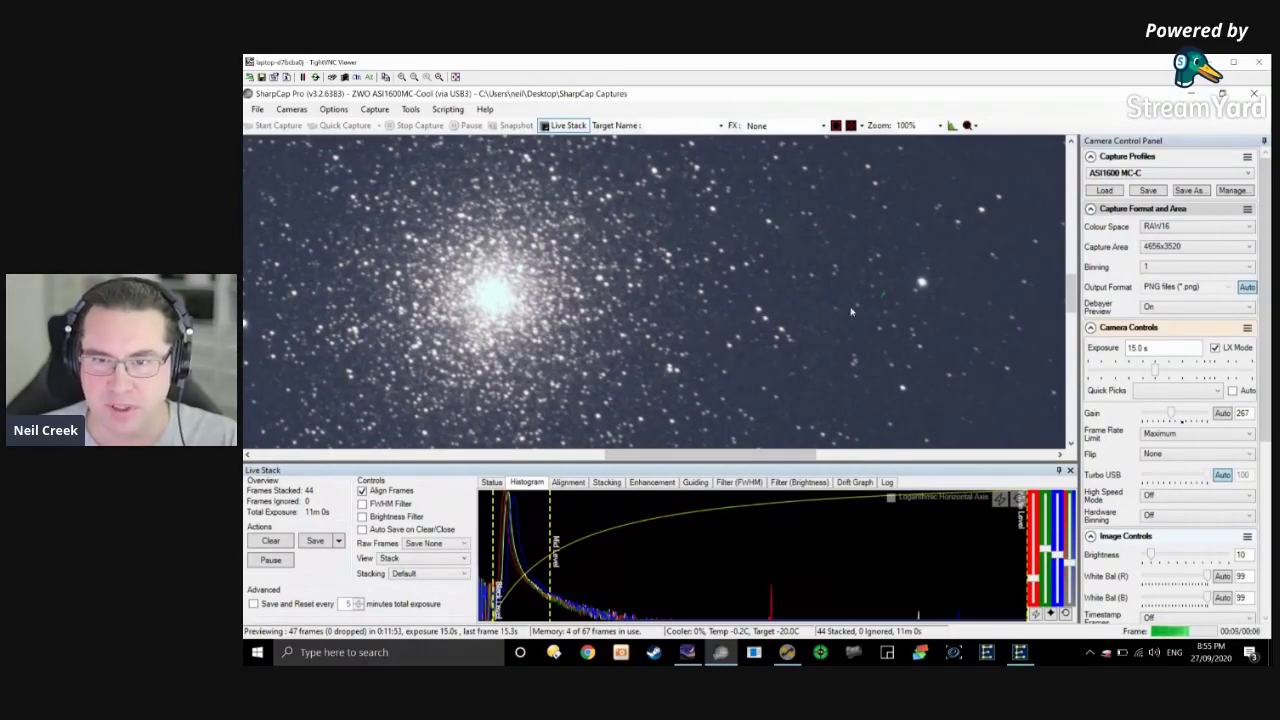
left_click_drag(493, 508, 500, 508)
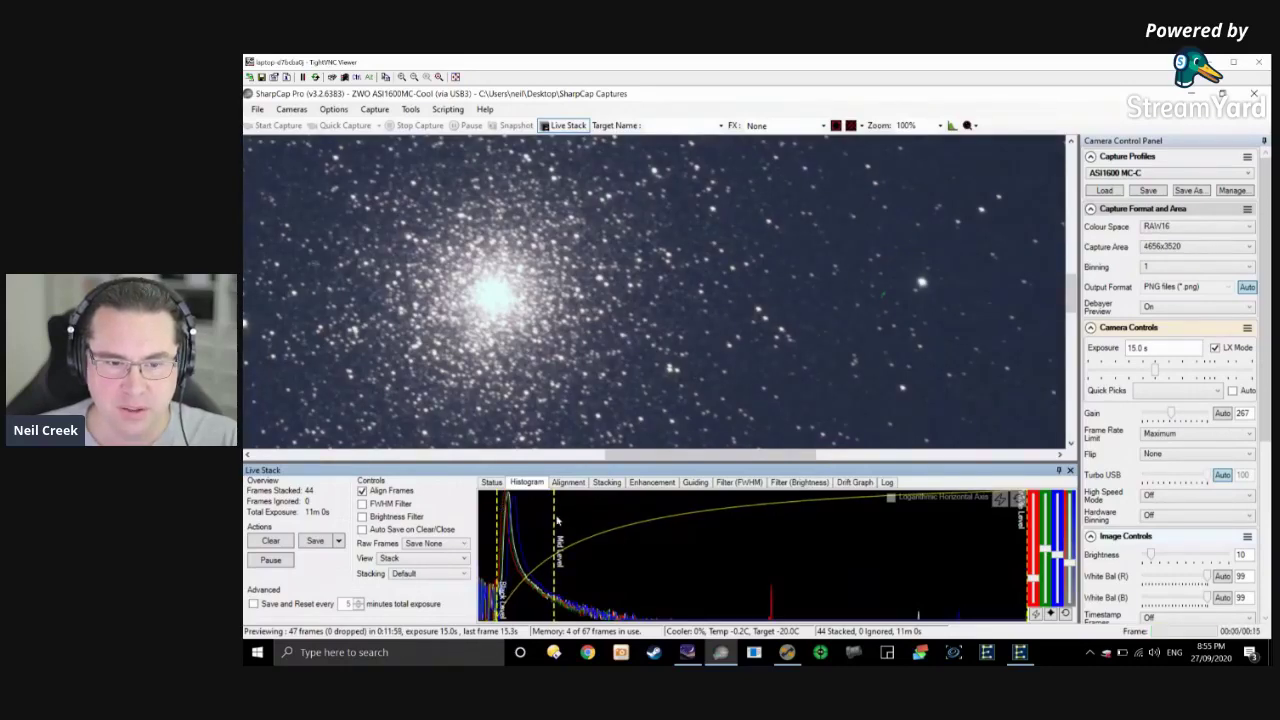
left_click_drag(555, 519, 539, 516)
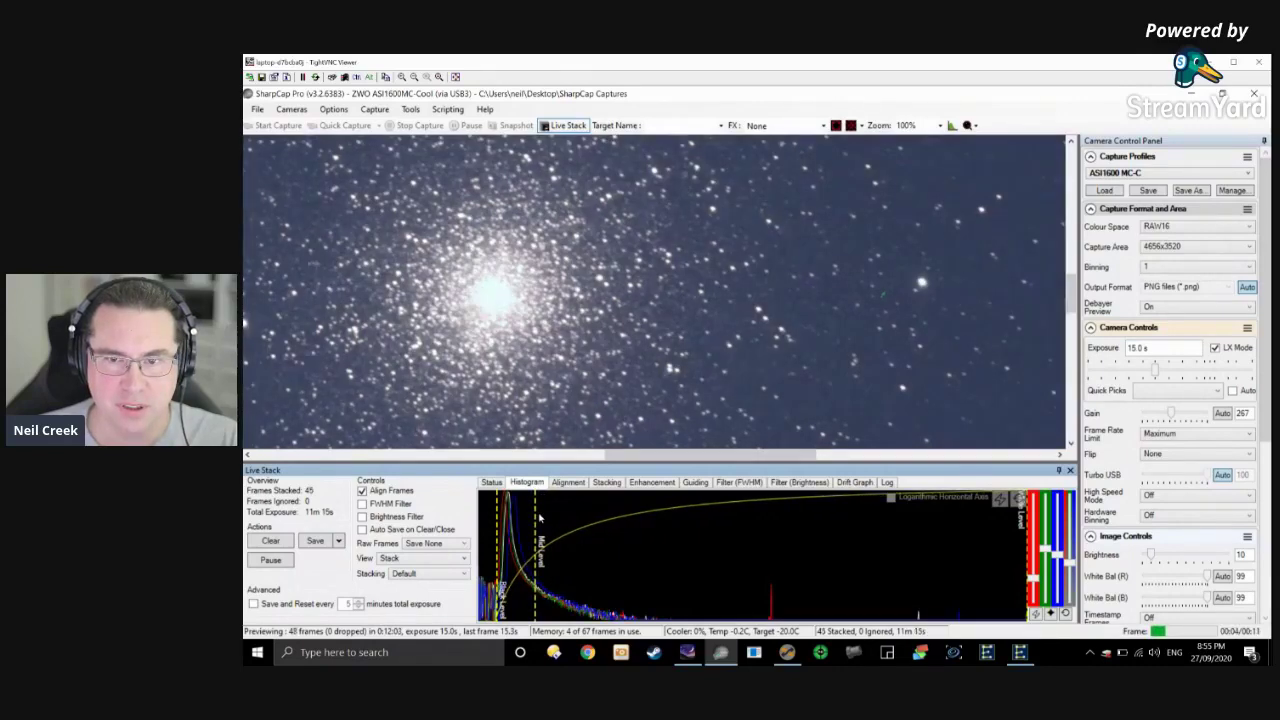
left_click_drag(501, 500, 512, 500)
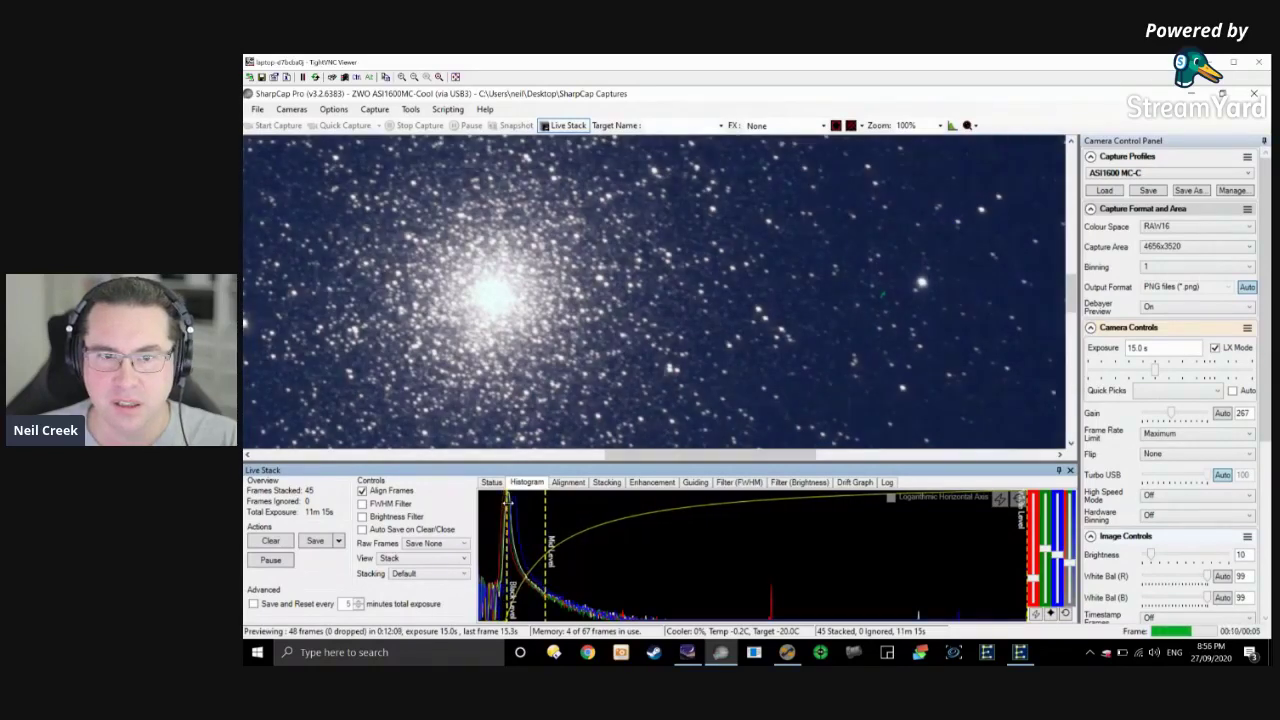
left_click_drag(507, 503, 508, 503)
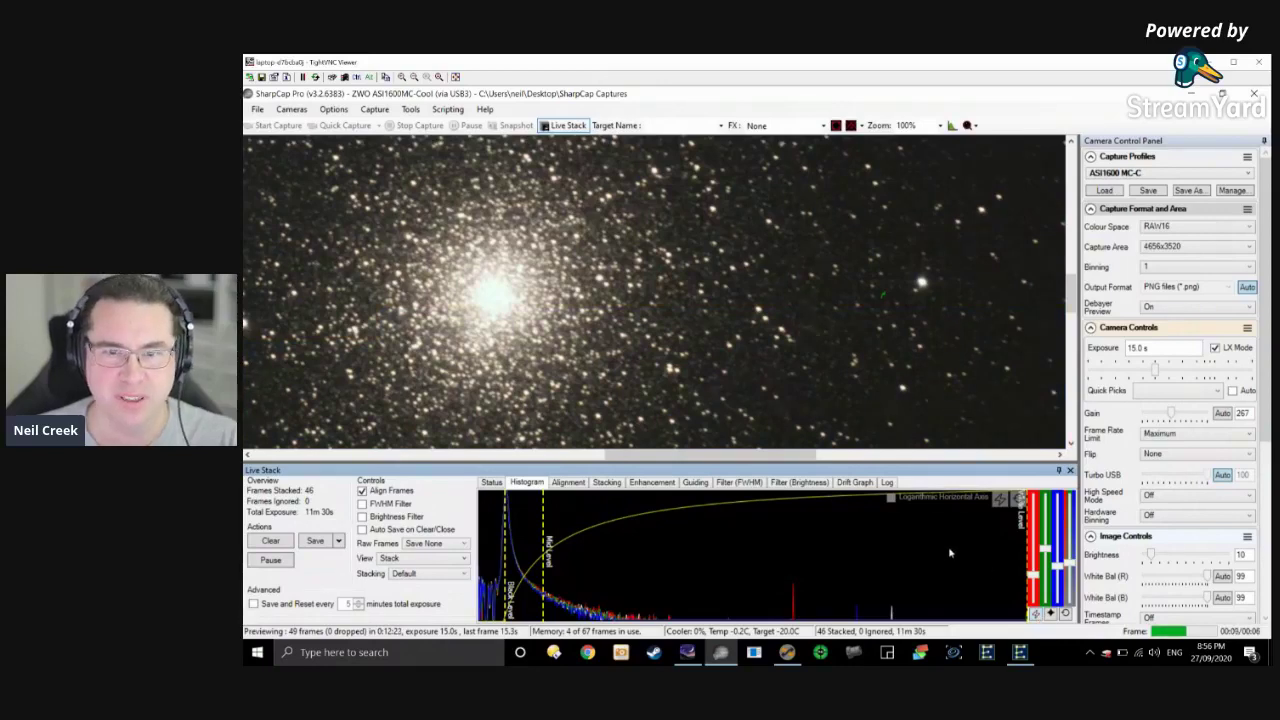
mouse_move(1060, 572)
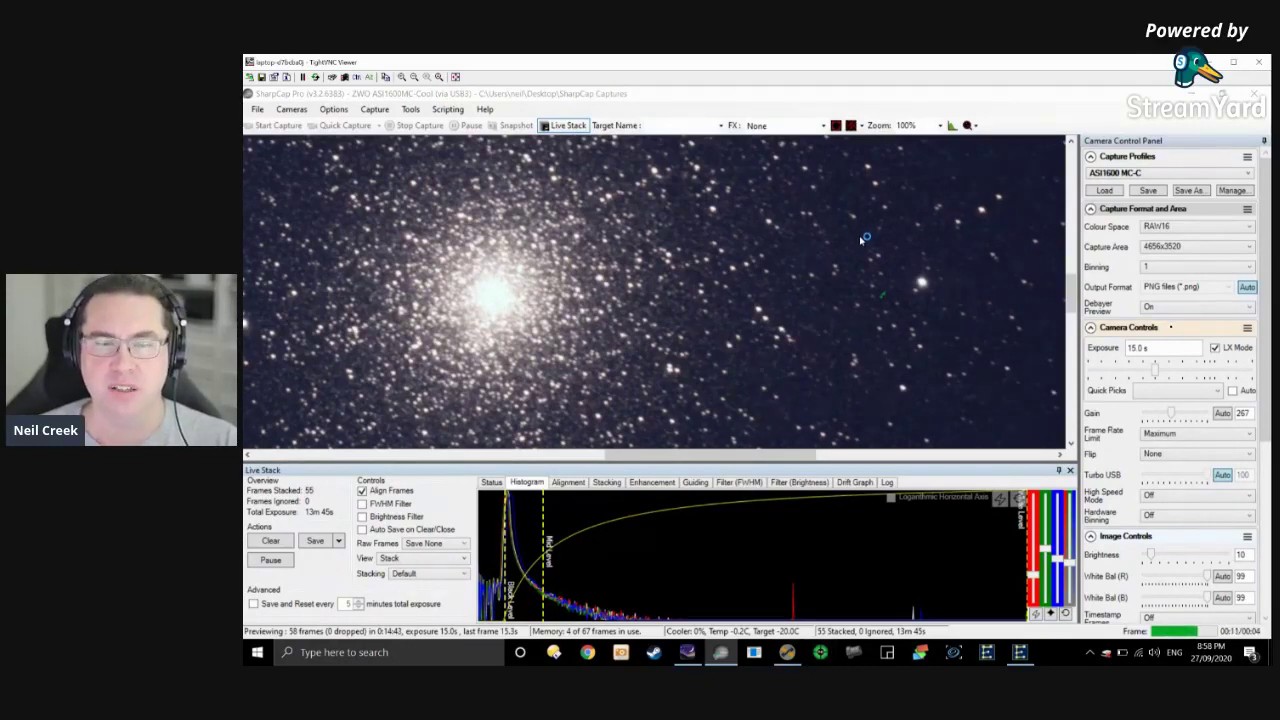
Switch to PHD2 Guiding, connect the ZWO ASI camera and EQMOD ASCOM HEQ5/6 mount, and dismiss the dark library warning.
key("alt+Tab")
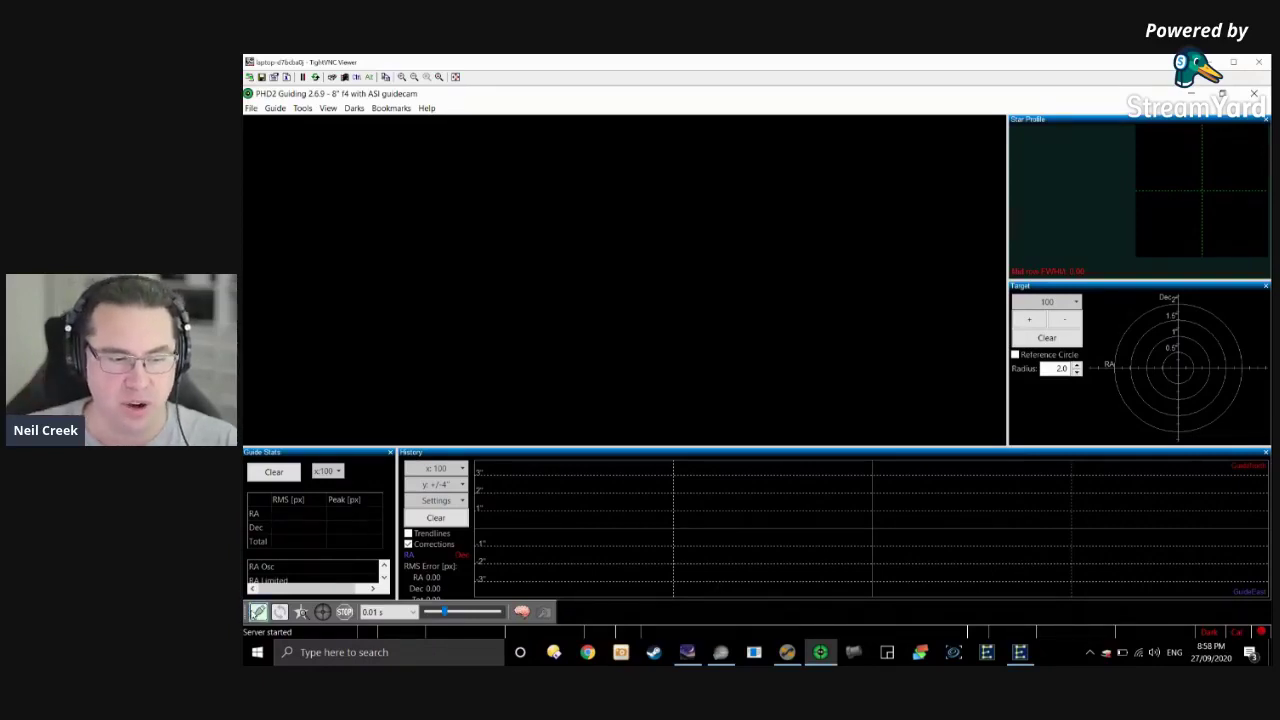
left_click(258, 612)
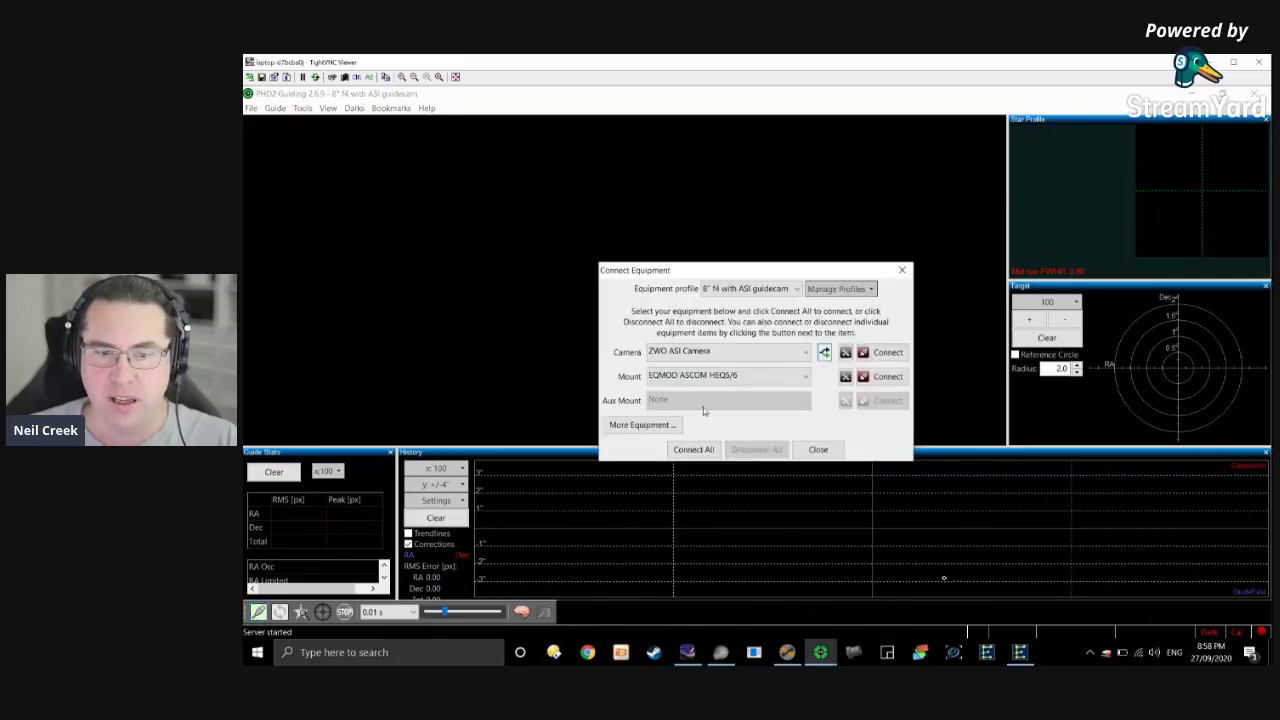
left_click(677, 450)
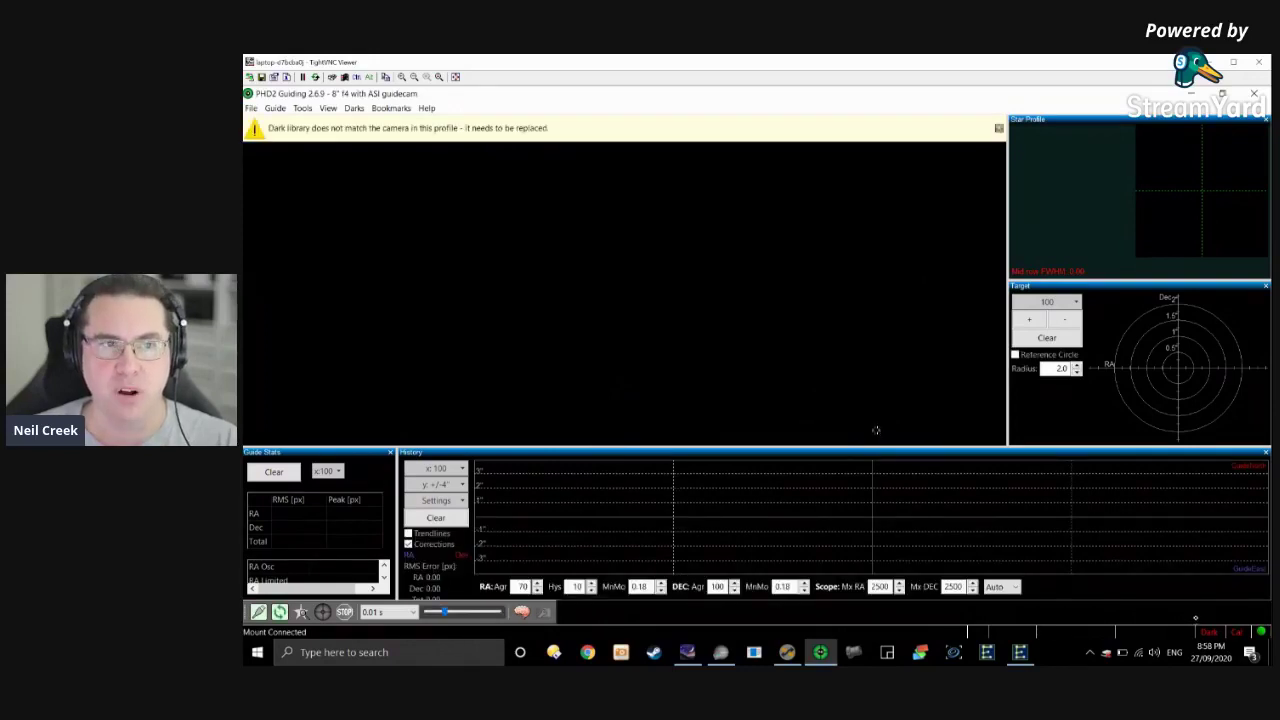
left_click(999, 130)
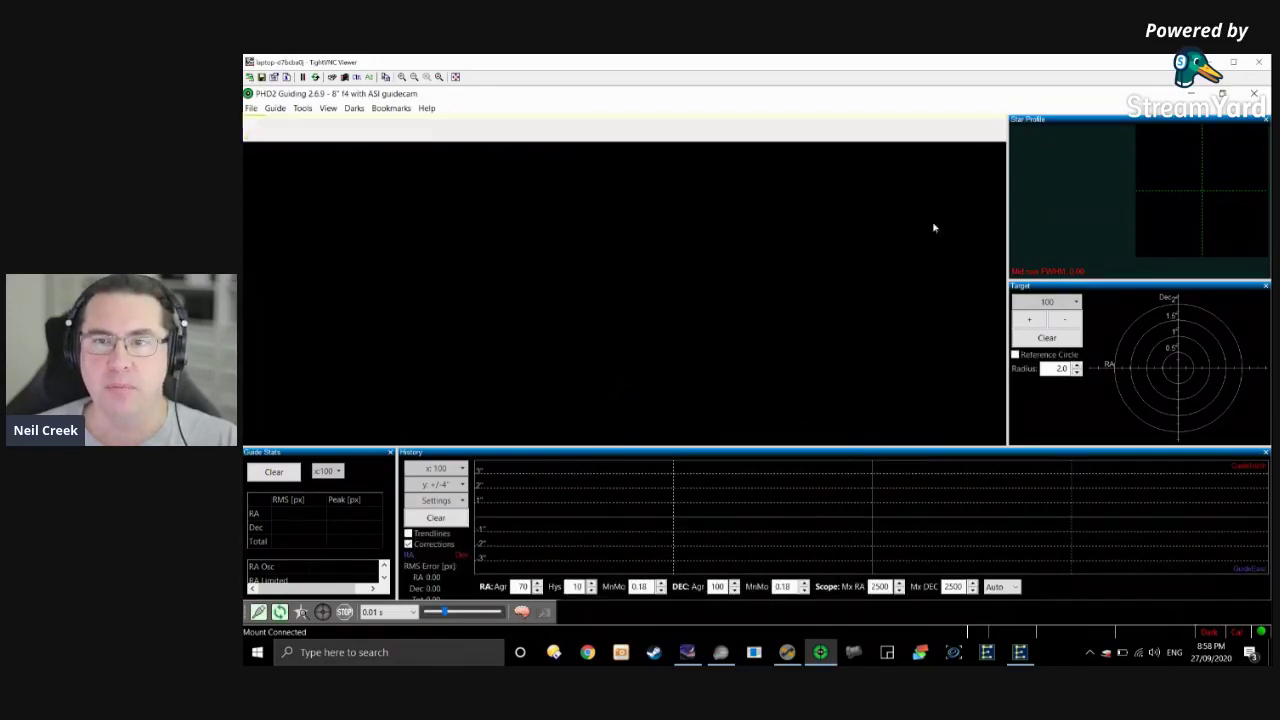
Start looping guide camera exposures and set the exposure time to 3.0 s.
left_click(279, 612)
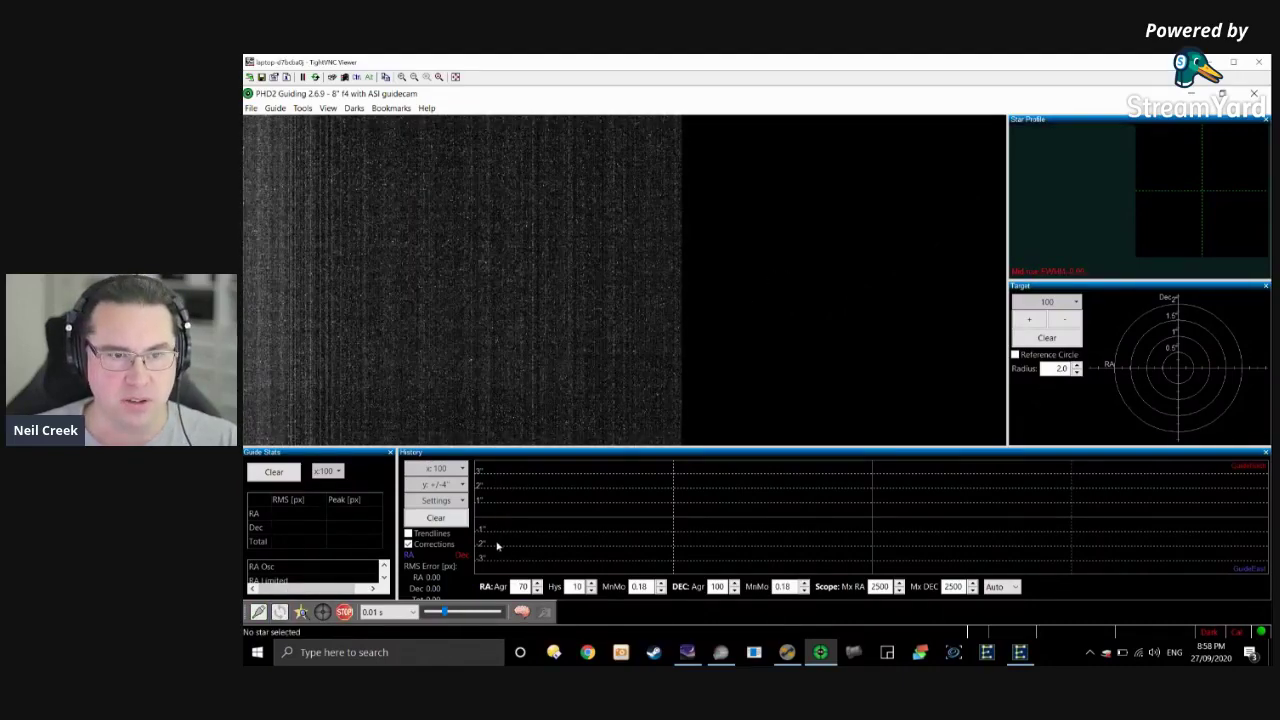
left_click(411, 613)
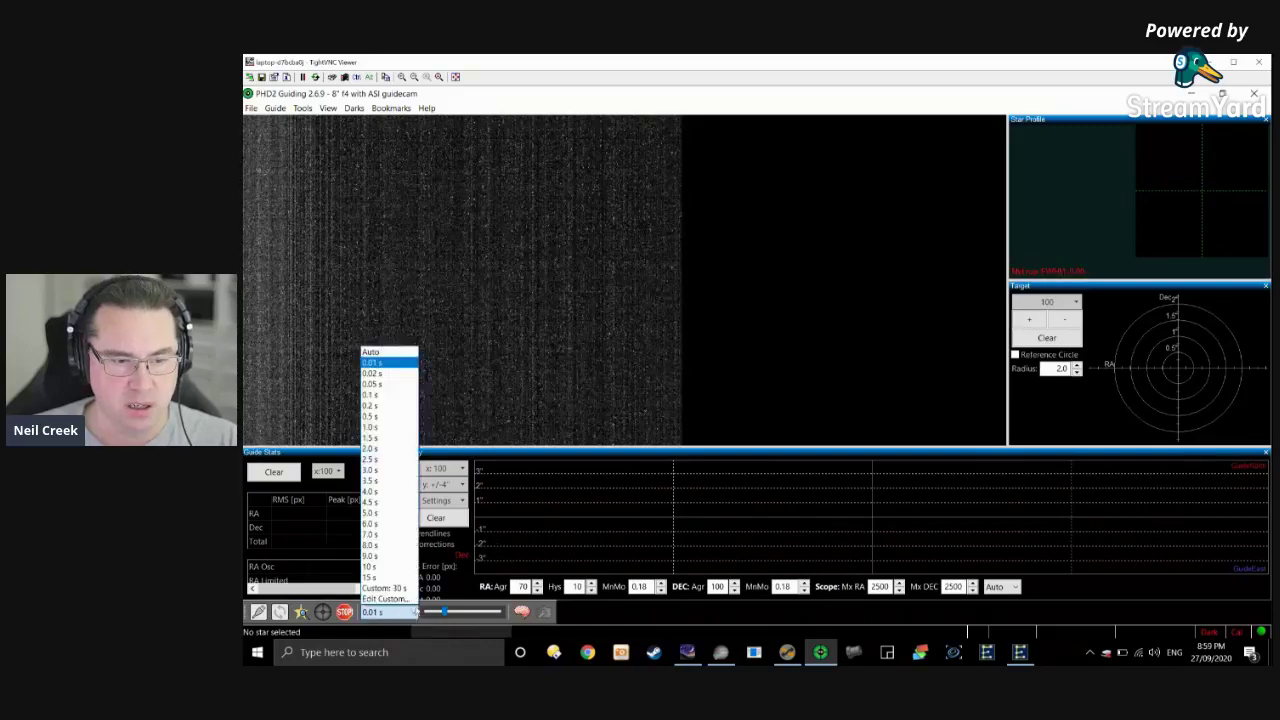
left_click(372, 470)
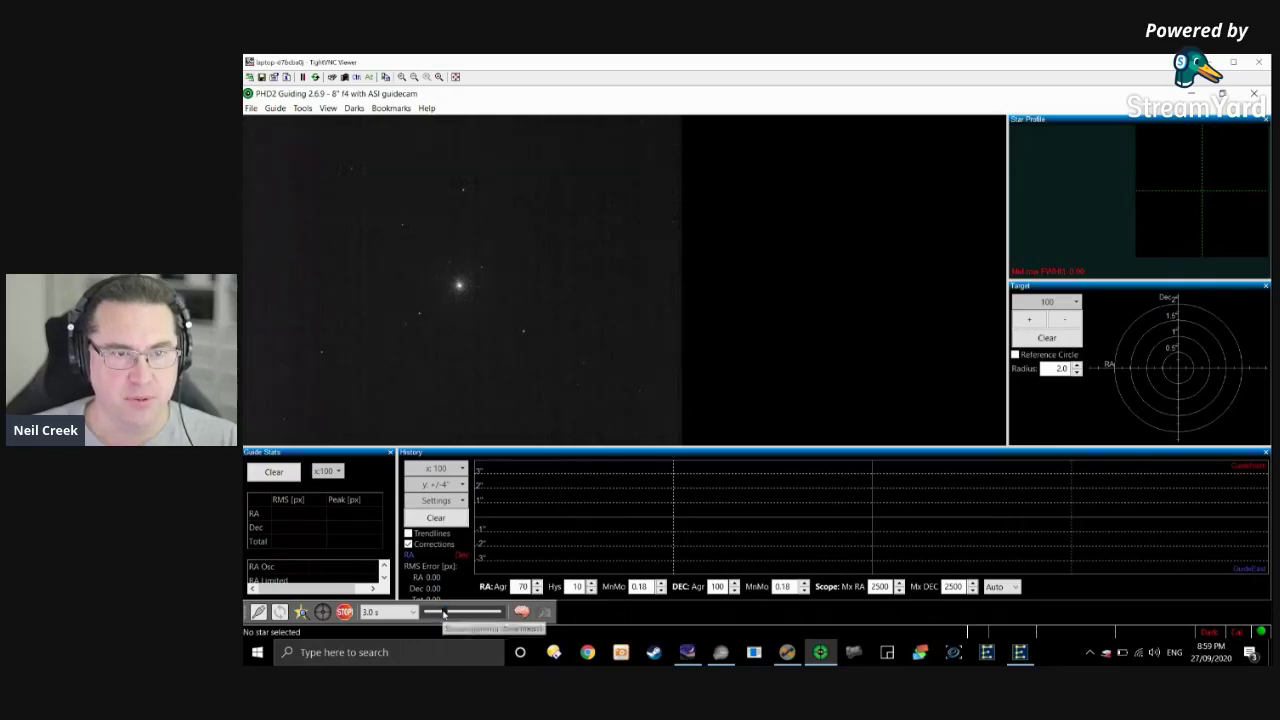
Adjust the guide image stretch and auto-select a guide star, then try to start guiding, declining the calibration at large declination.
mouse_move(443, 616)
left_mouse_down()
mouse_move(459, 618)
mouse_move(438, 617)
left_mouse_up()
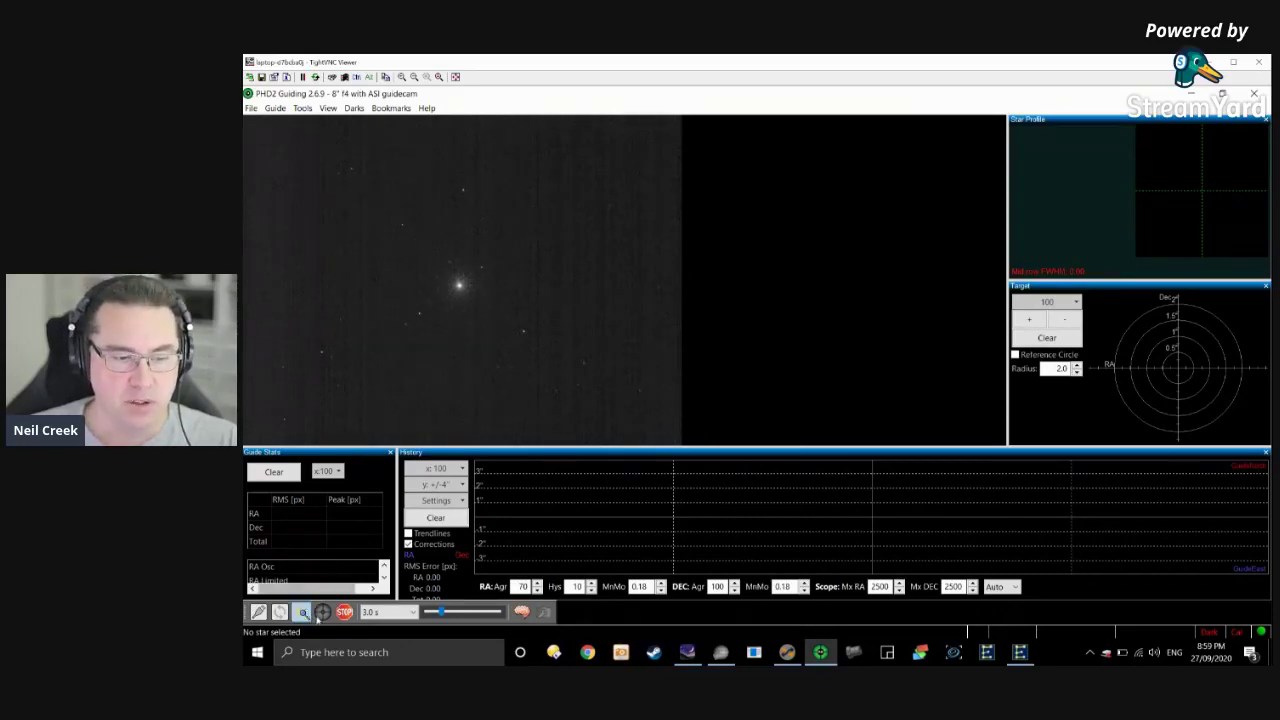
left_click(302, 615)
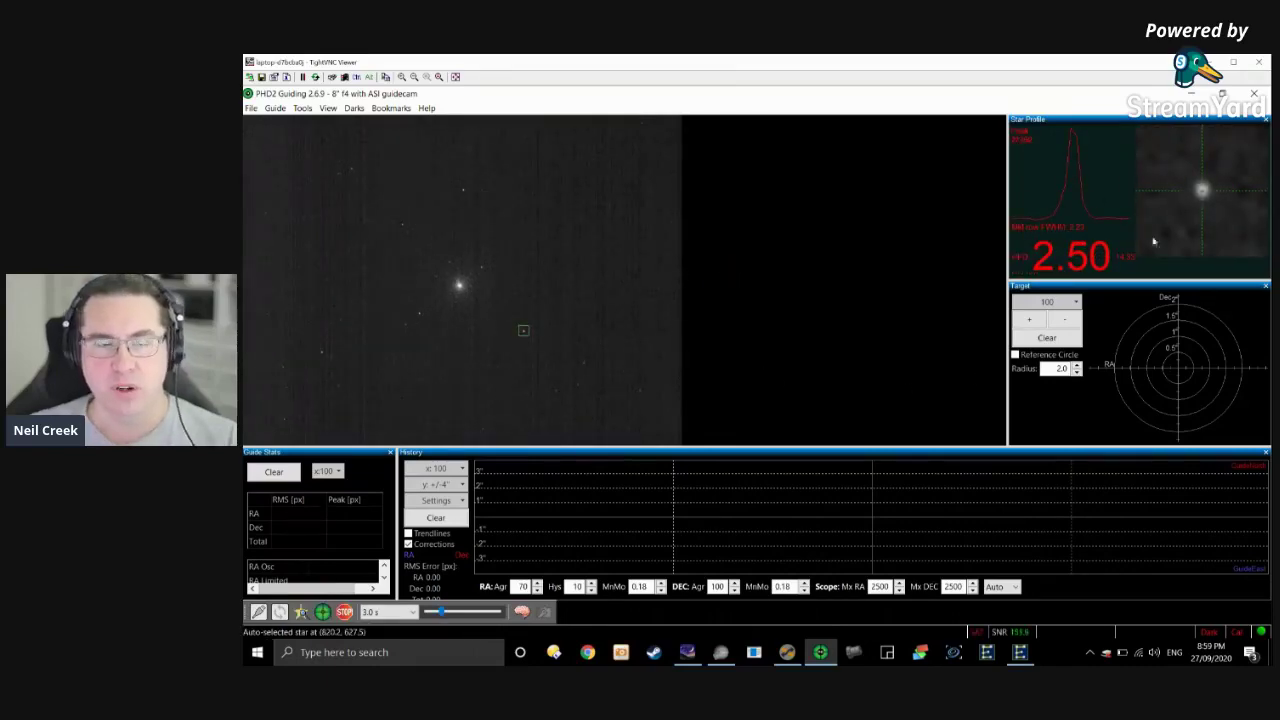
left_click(322, 612)
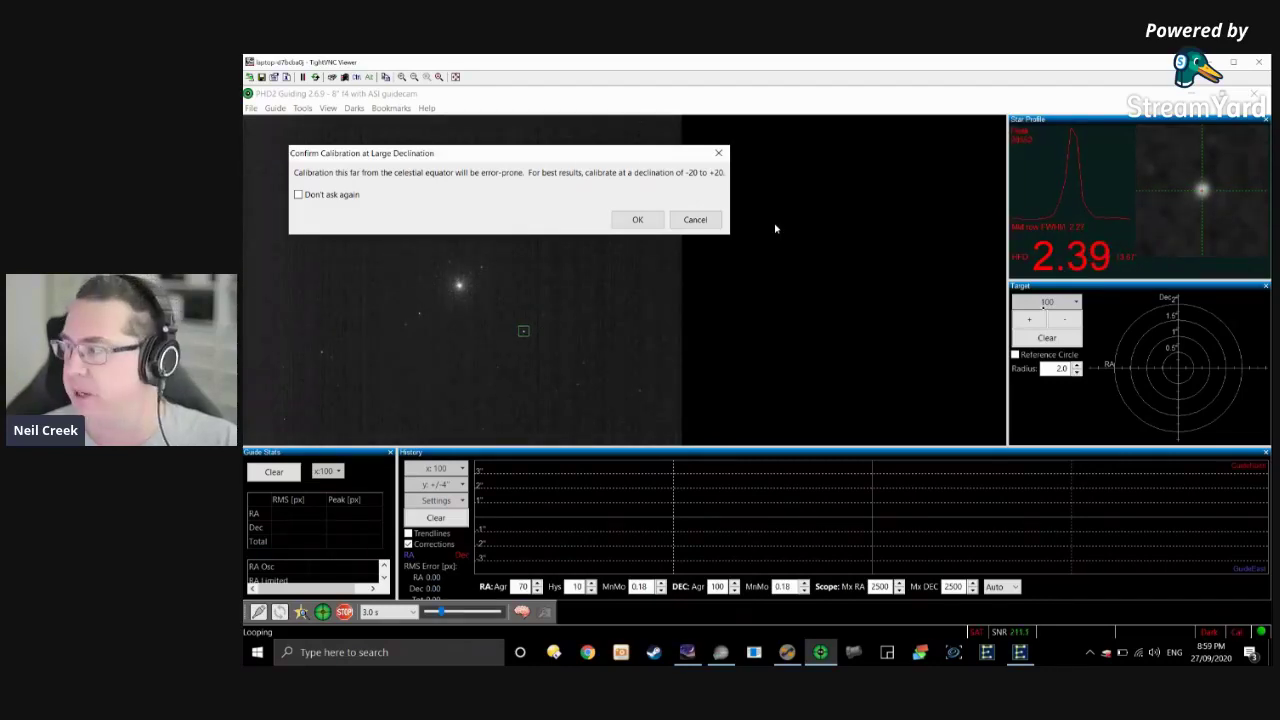
left_click(690, 220)
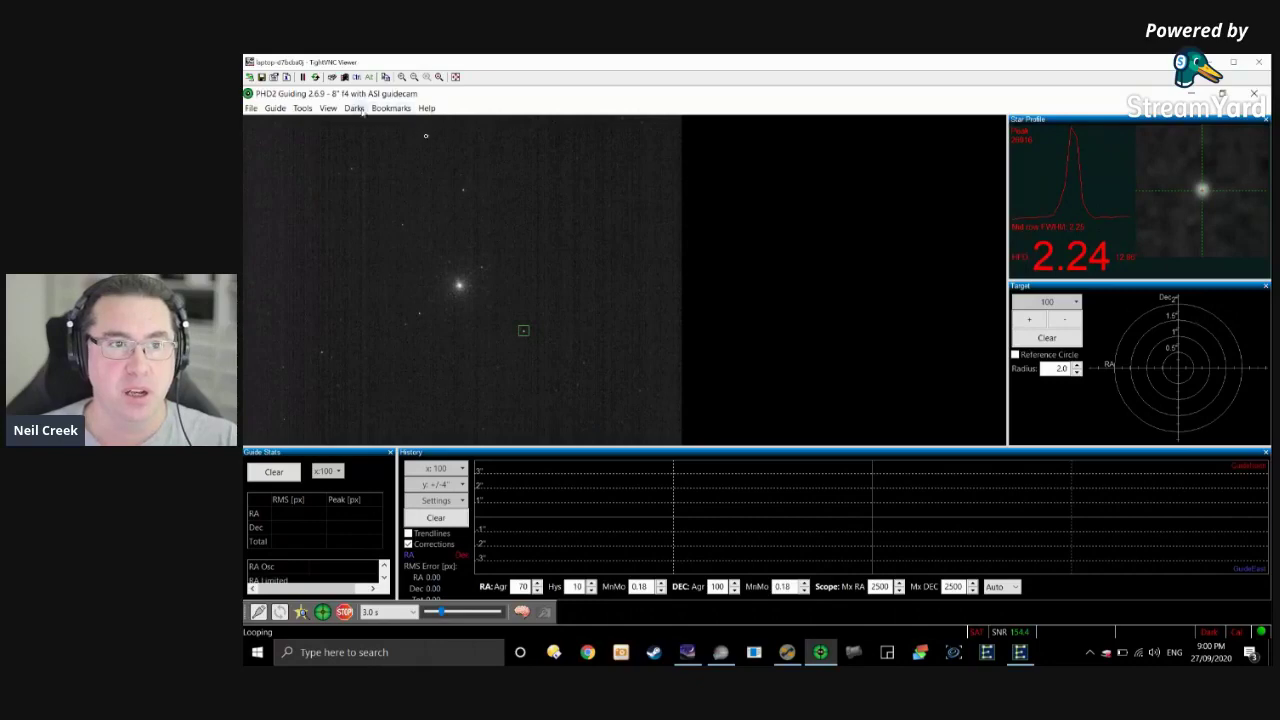
left_click(308, 110)
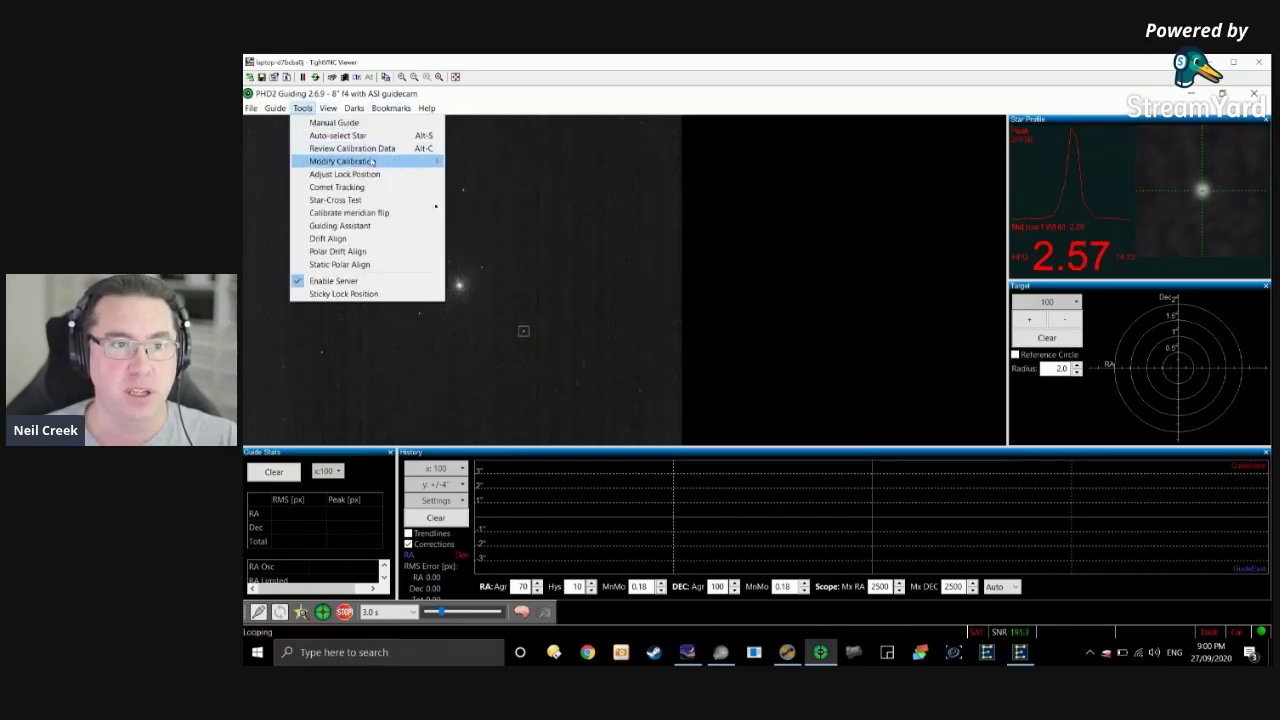
left_click(512, 112)
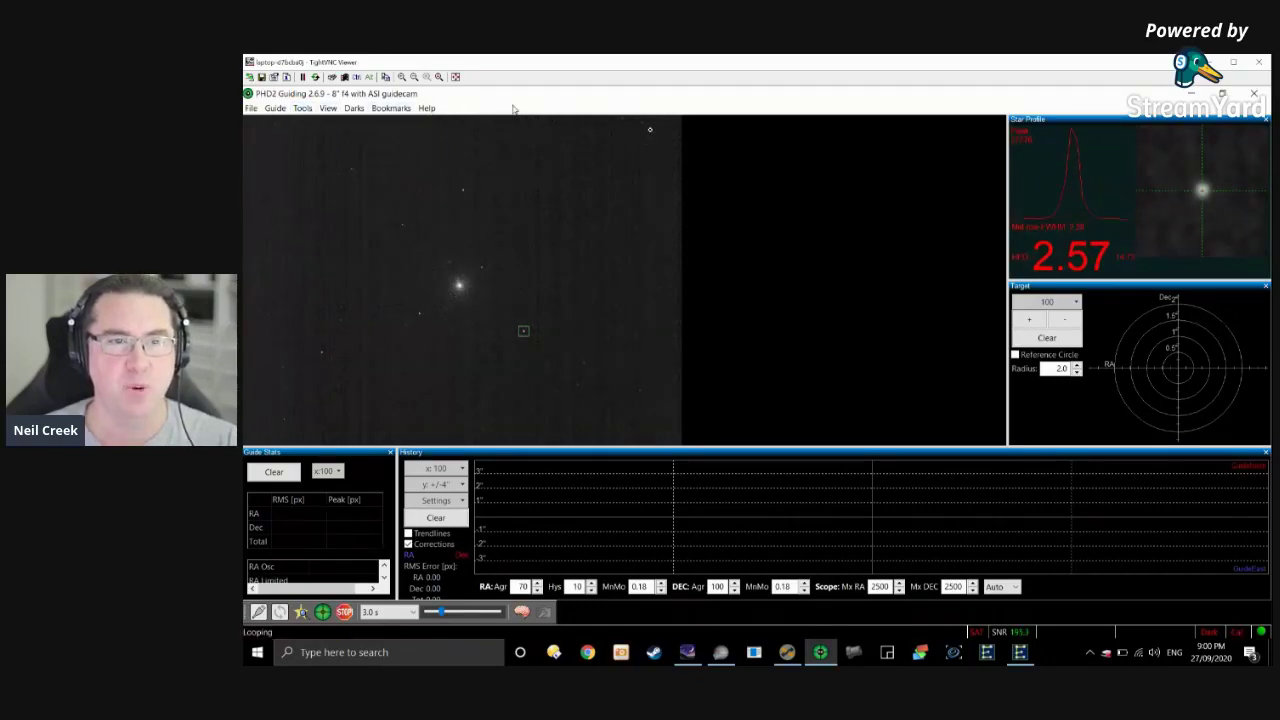
Switch to Stellarium, find the star Sadalmelik in Aquarius and load its coordinates as the telescope's slew target.
left_click(688, 652)
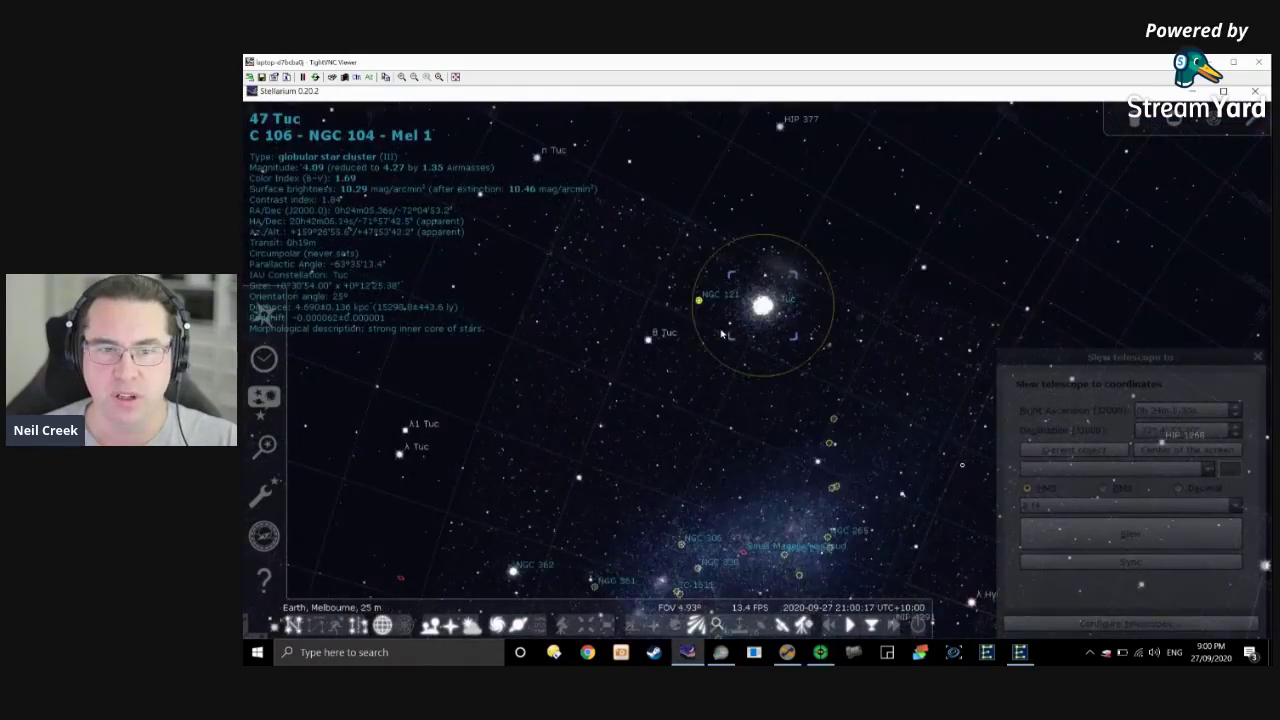
scroll(720, 345, "down", 3)
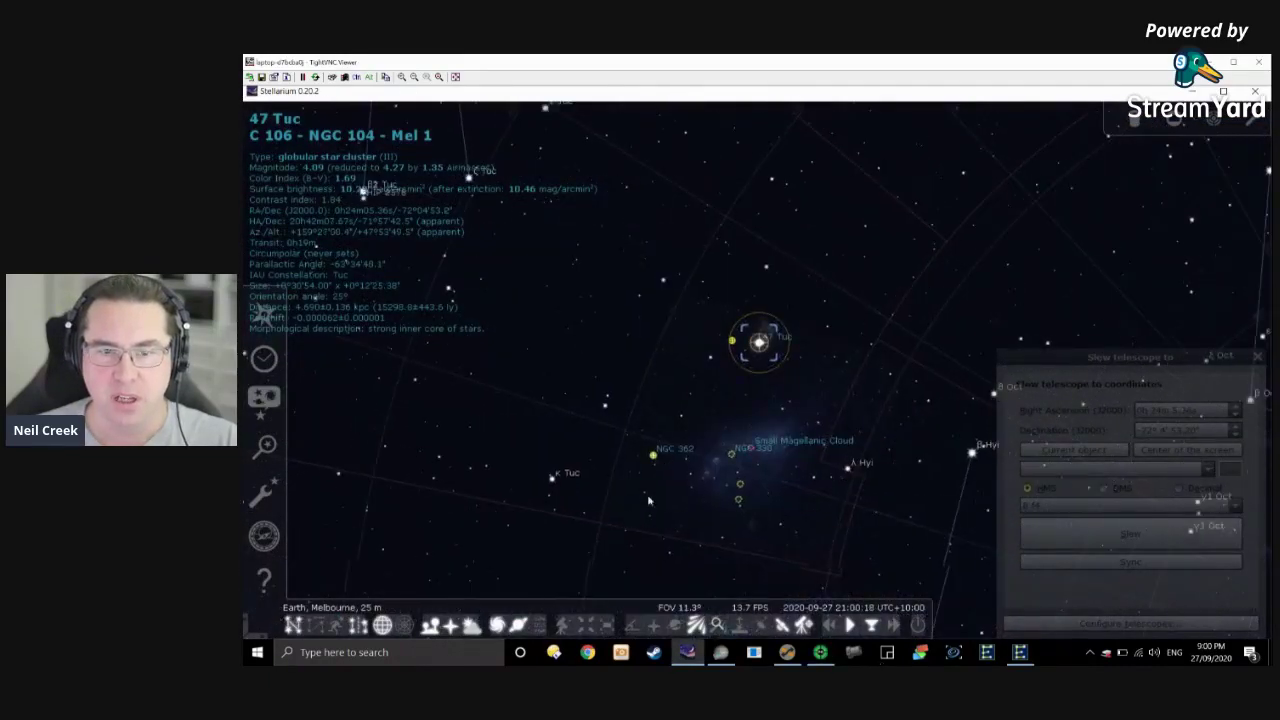
scroll(714, 373, "down", 3)
scroll(636, 490, "down", 3)
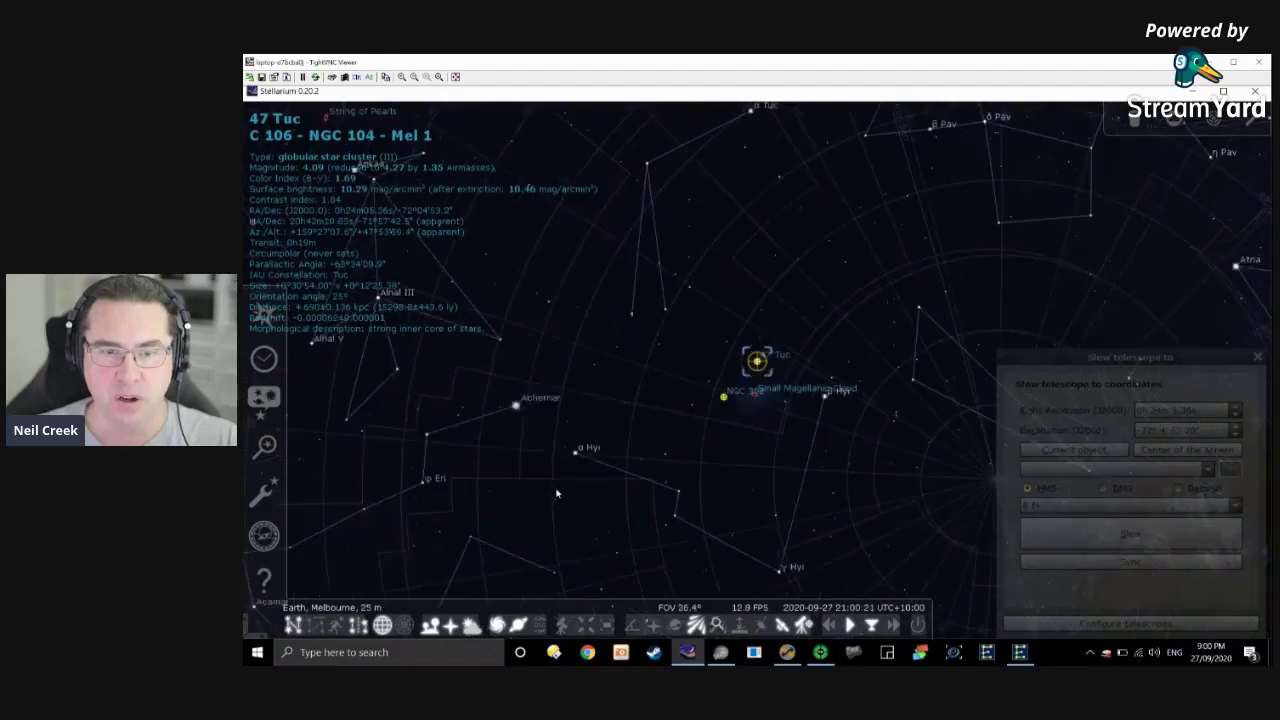
left_click_drag(694, 443, 885, 369)
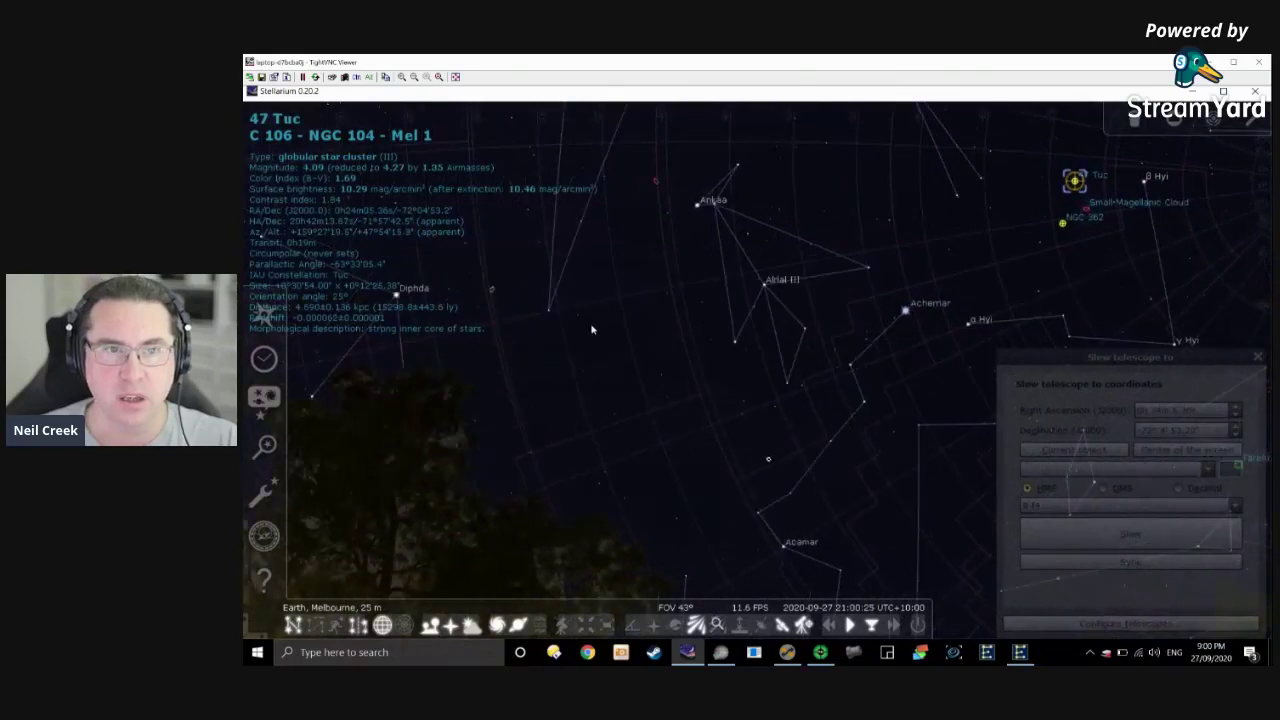
left_click_drag(643, 323, 897, 242)
left_click_drag(641, 250, 850, 257)
left_click_drag(641, 243, 830, 253)
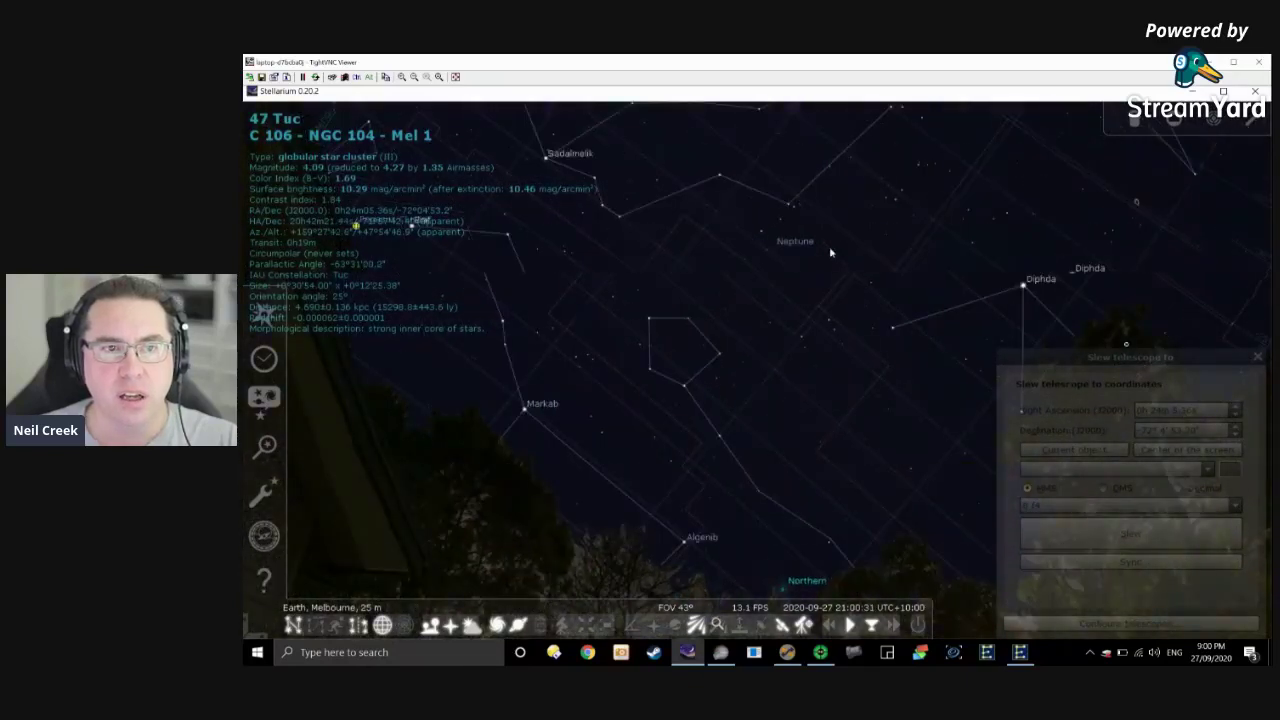
left_click(830, 253)
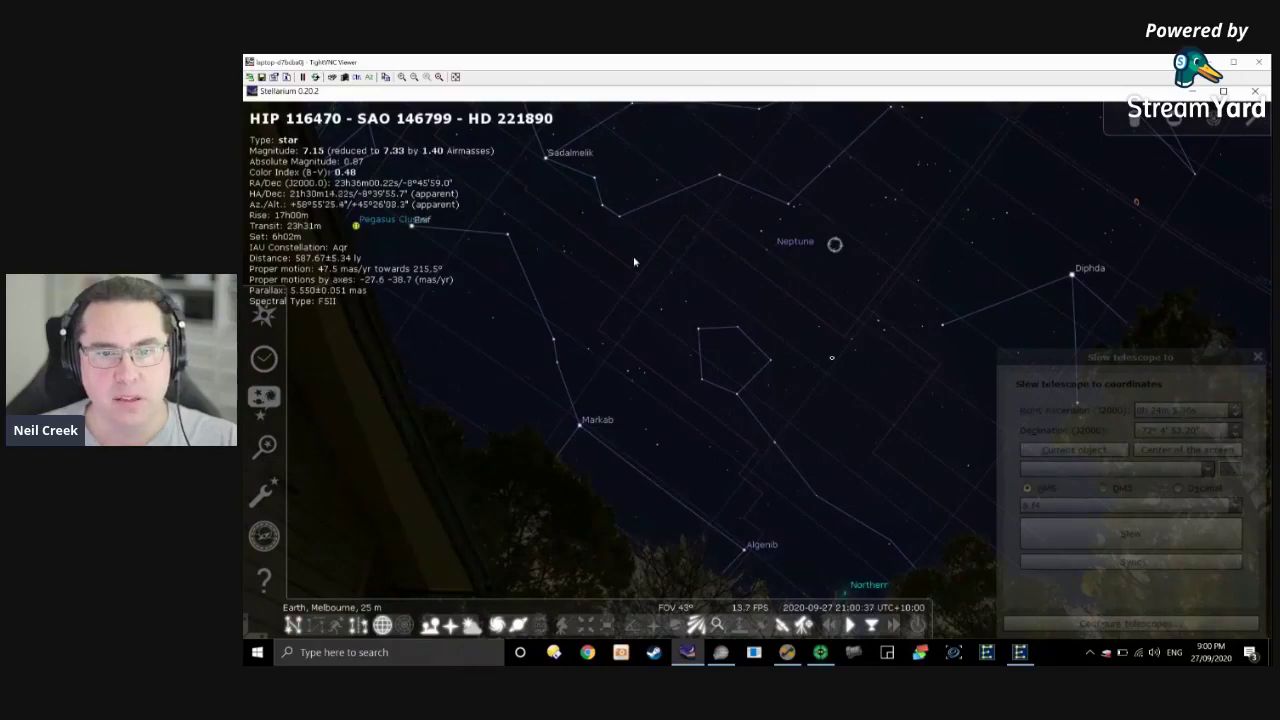
left_click(545, 159)
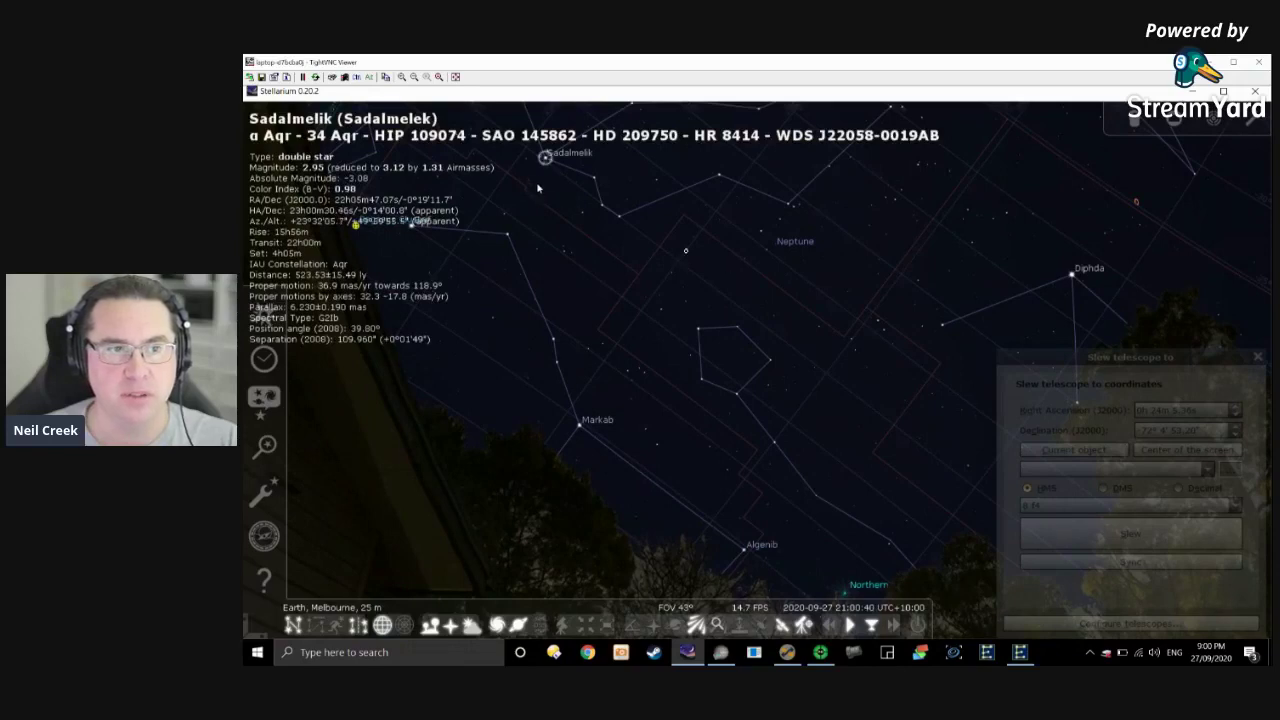
left_click(1073, 450)
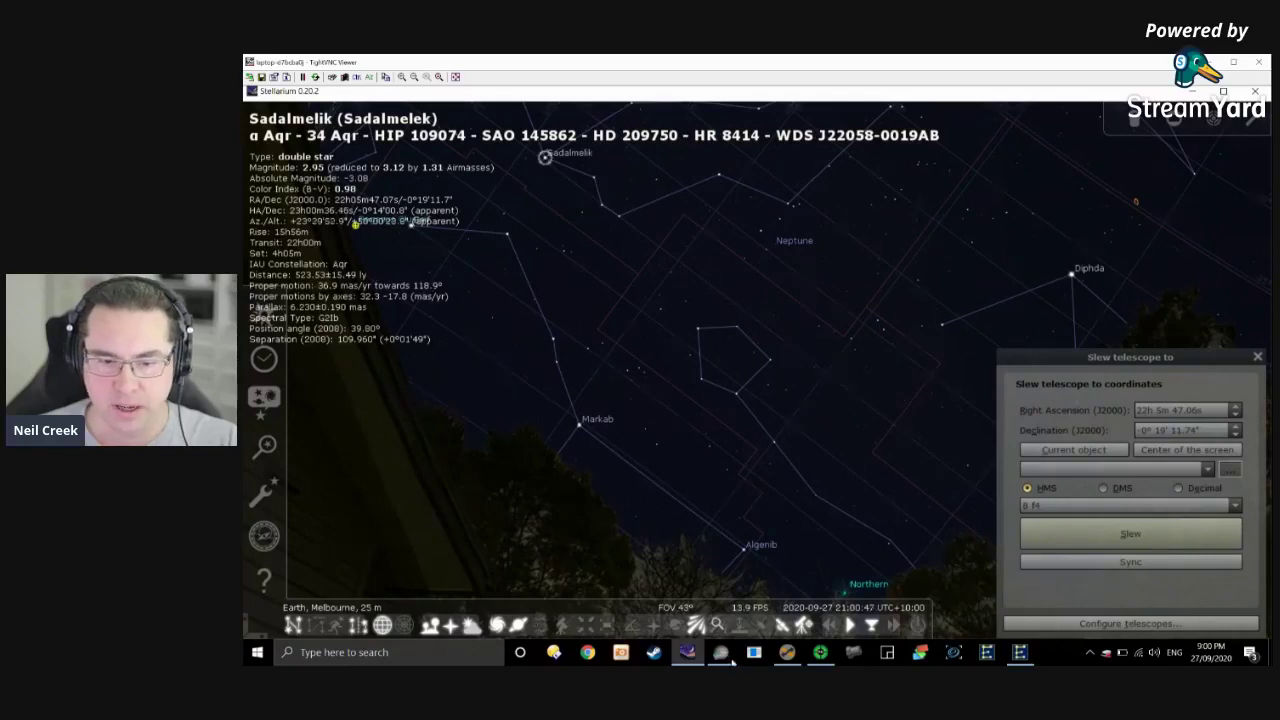
Switch to SharpCap, save the current live stack of 47 Tuc and leave live stacking mode.
left_click(720, 652)
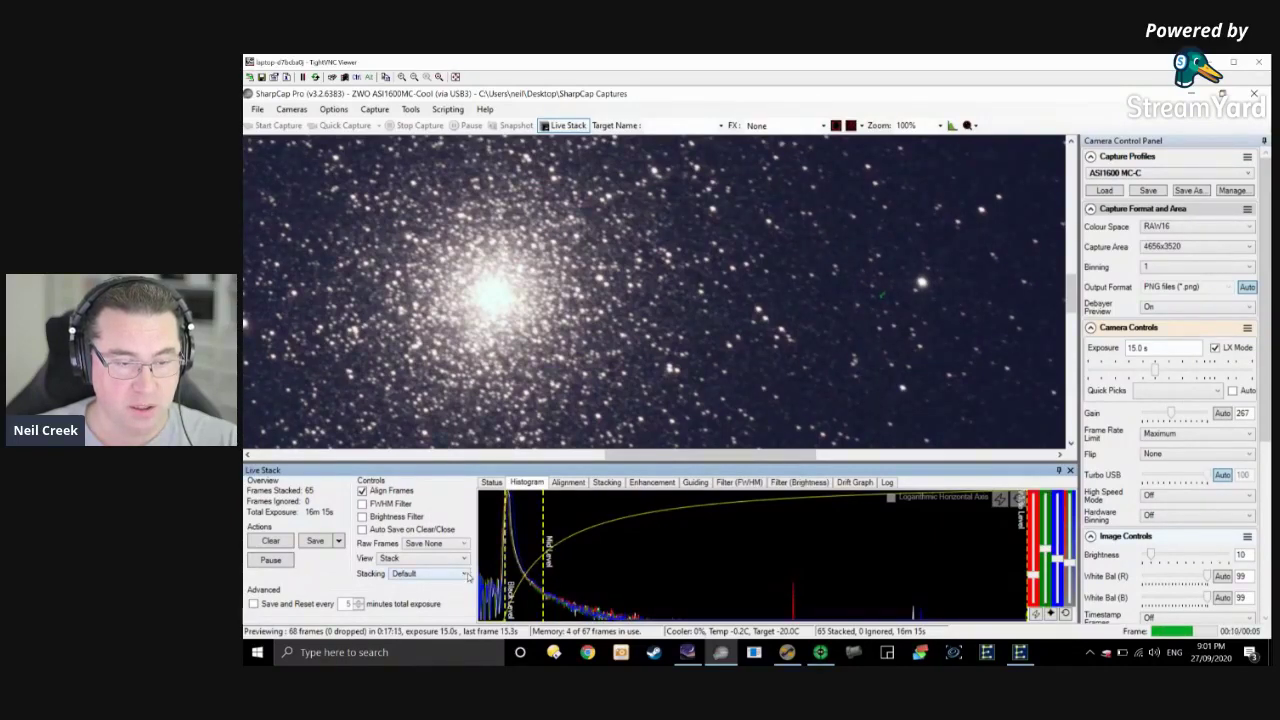
left_click(315, 541)
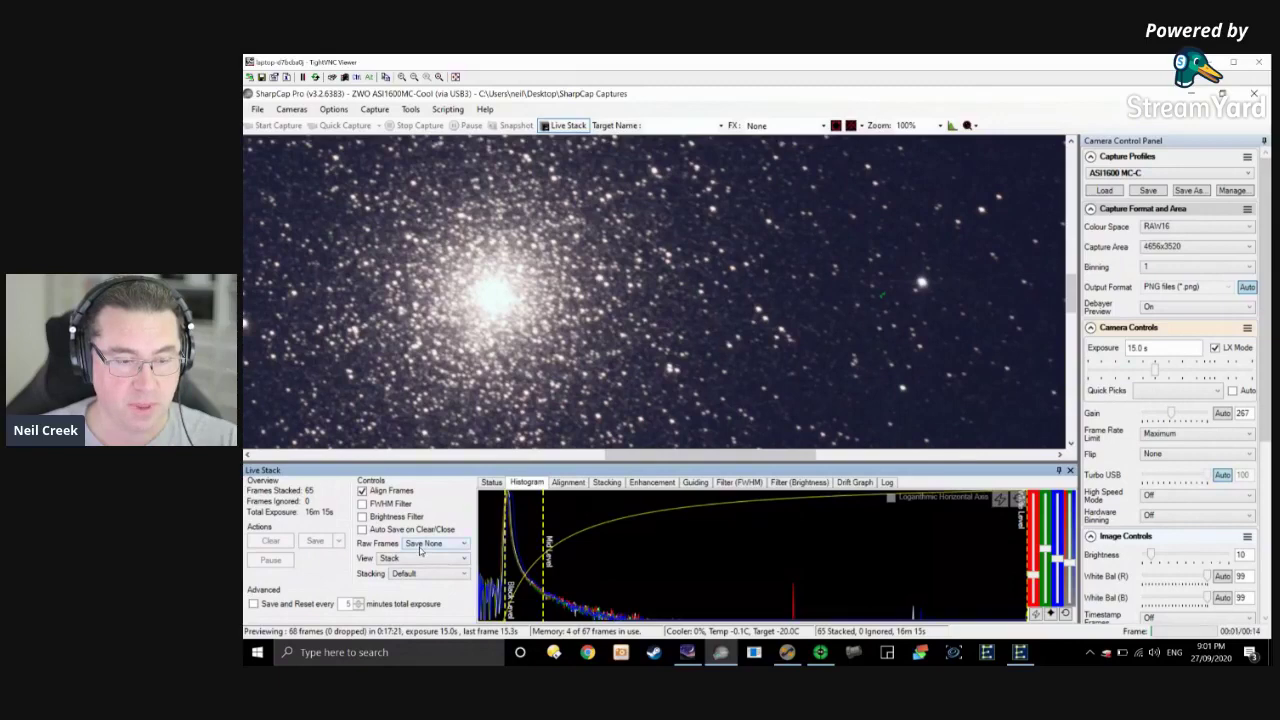
left_click(568, 126)
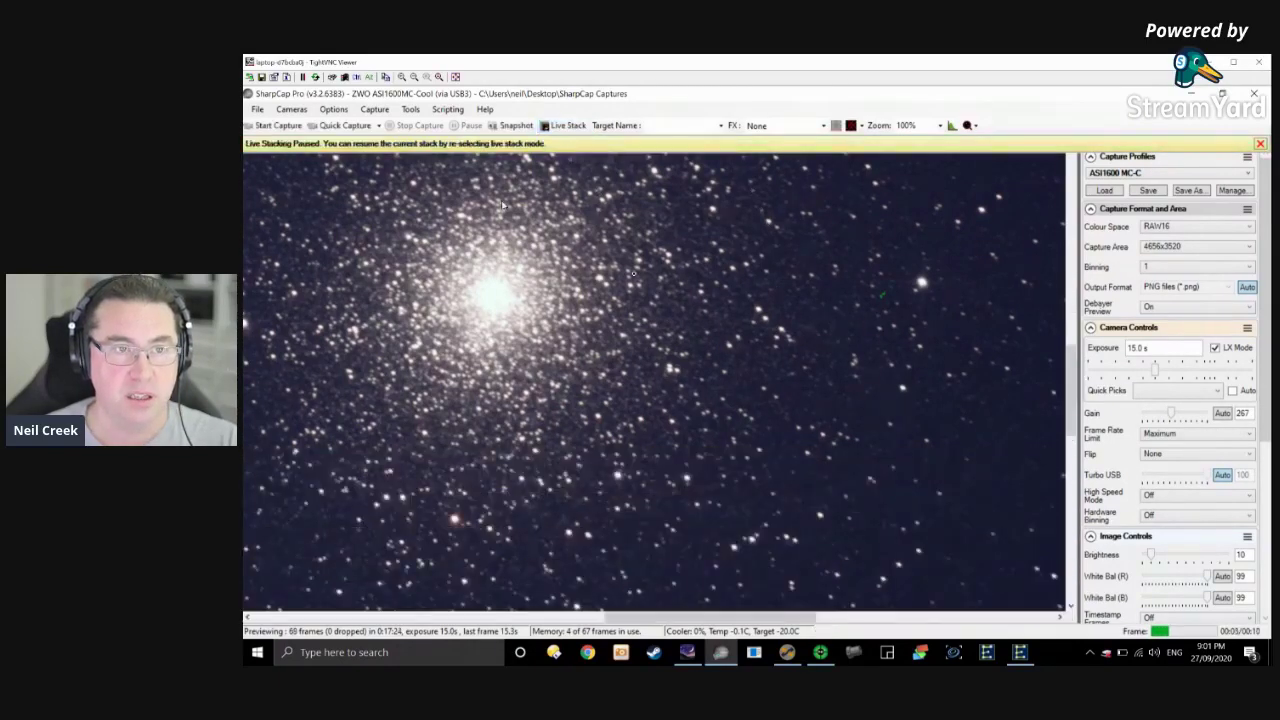
Open the ZWO ASI1600MM Pro camera and apply the ASI1600MM-C Live video capture profile.
left_click(289, 111)
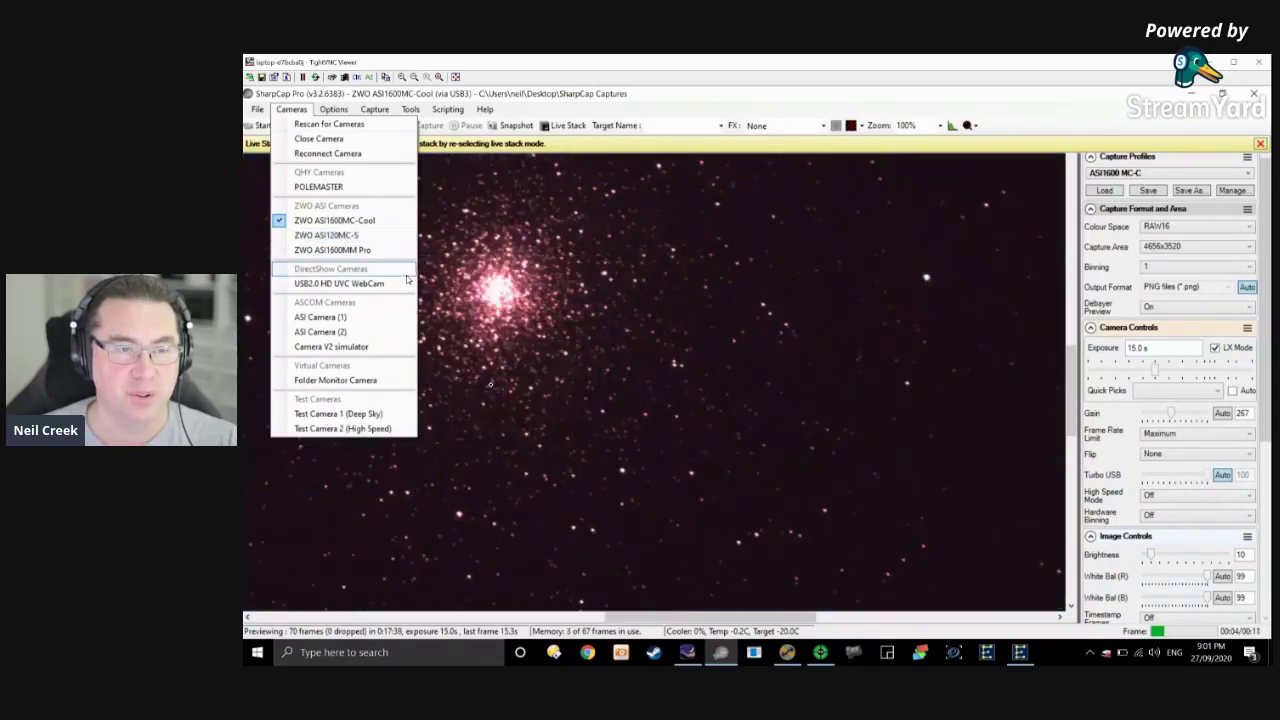
left_click(336, 252)
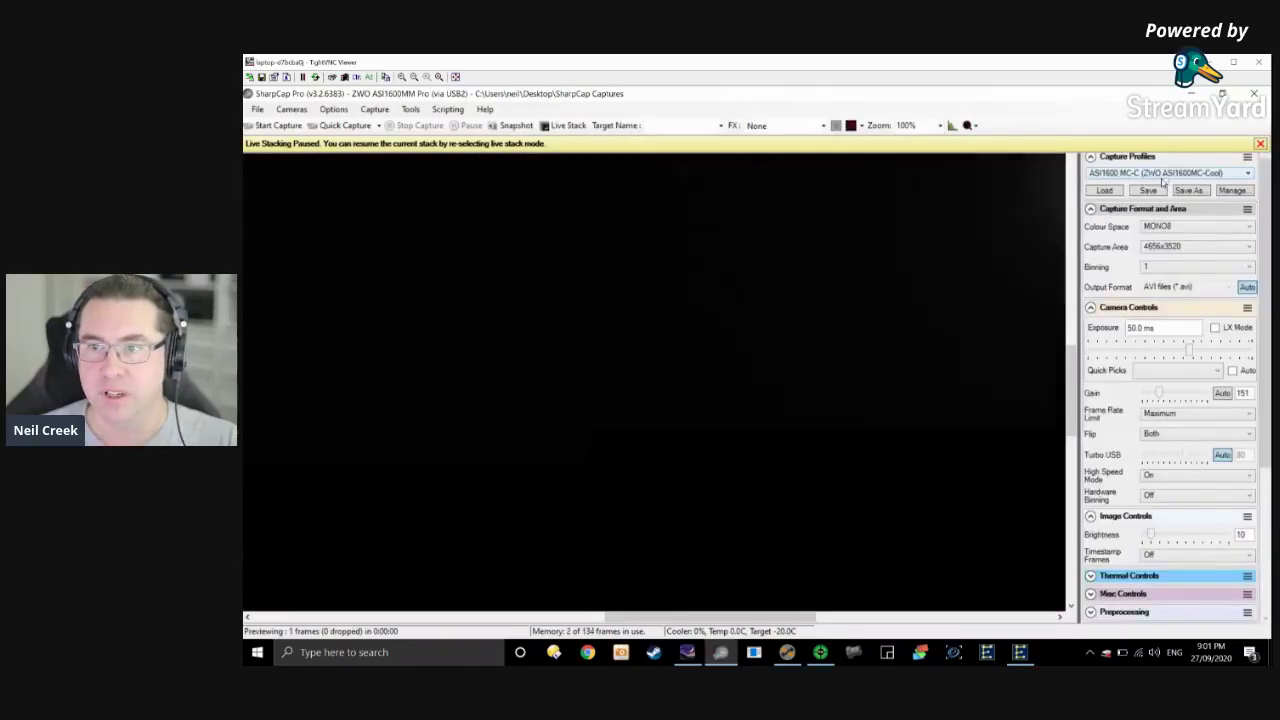
left_click(1163, 175)
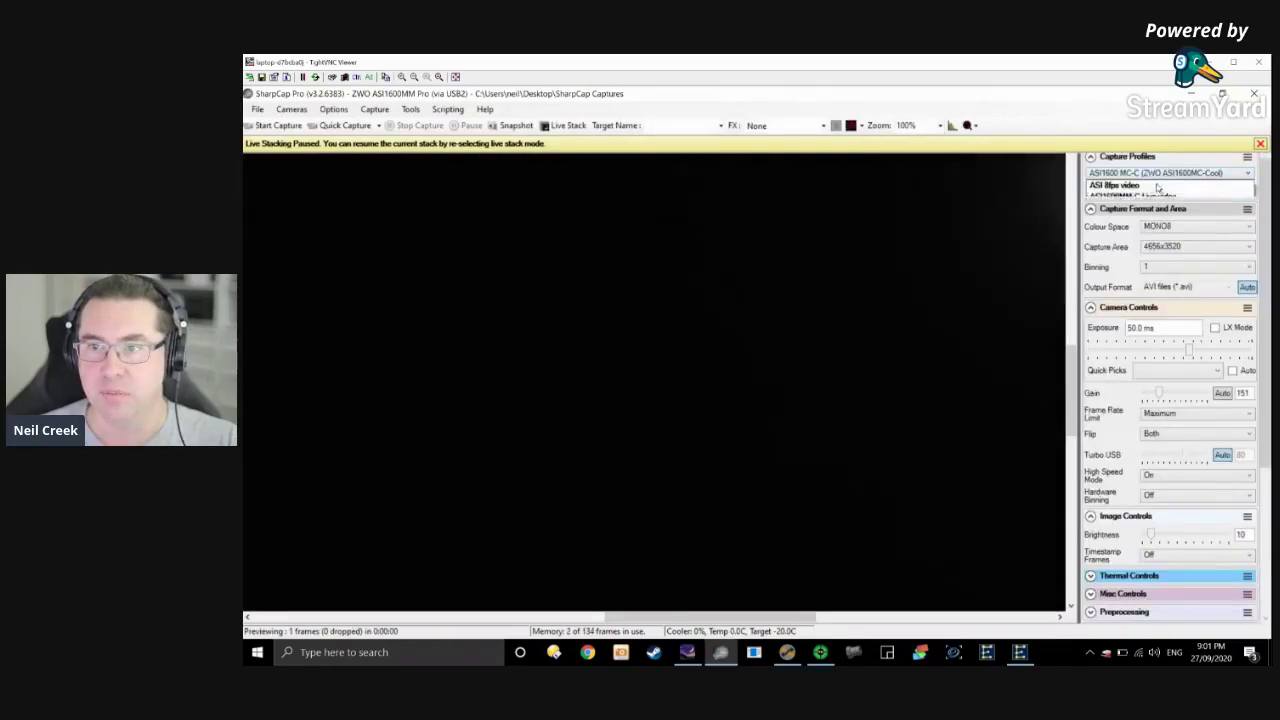
left_click(1142, 197)
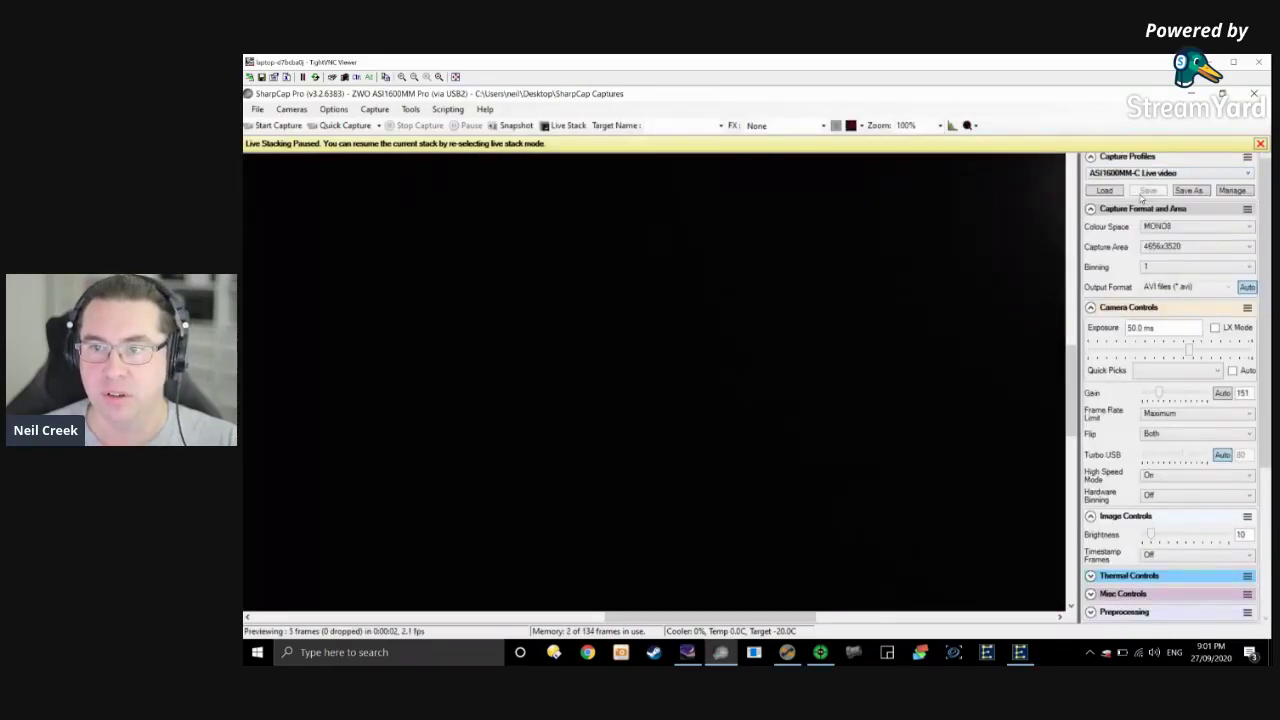
Set the preview zoom to Auto and dismiss the paused live stacking notice.
left_click(940, 125)
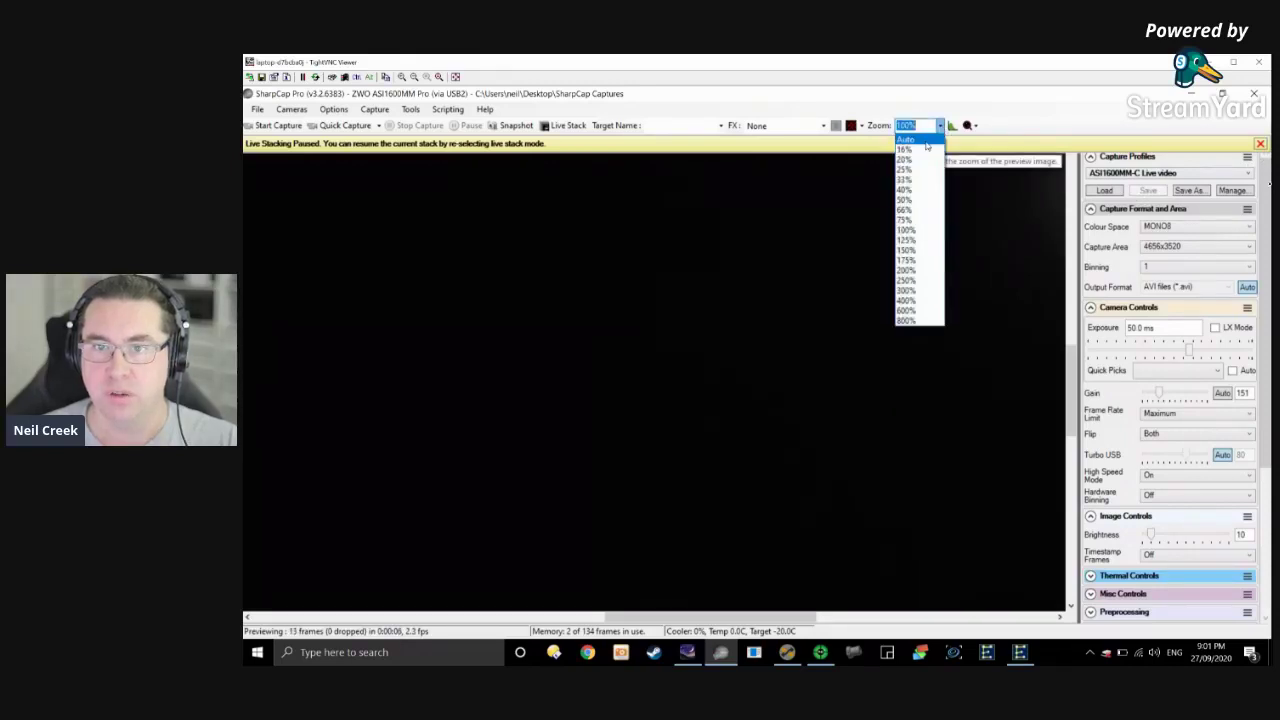
left_click(931, 142)
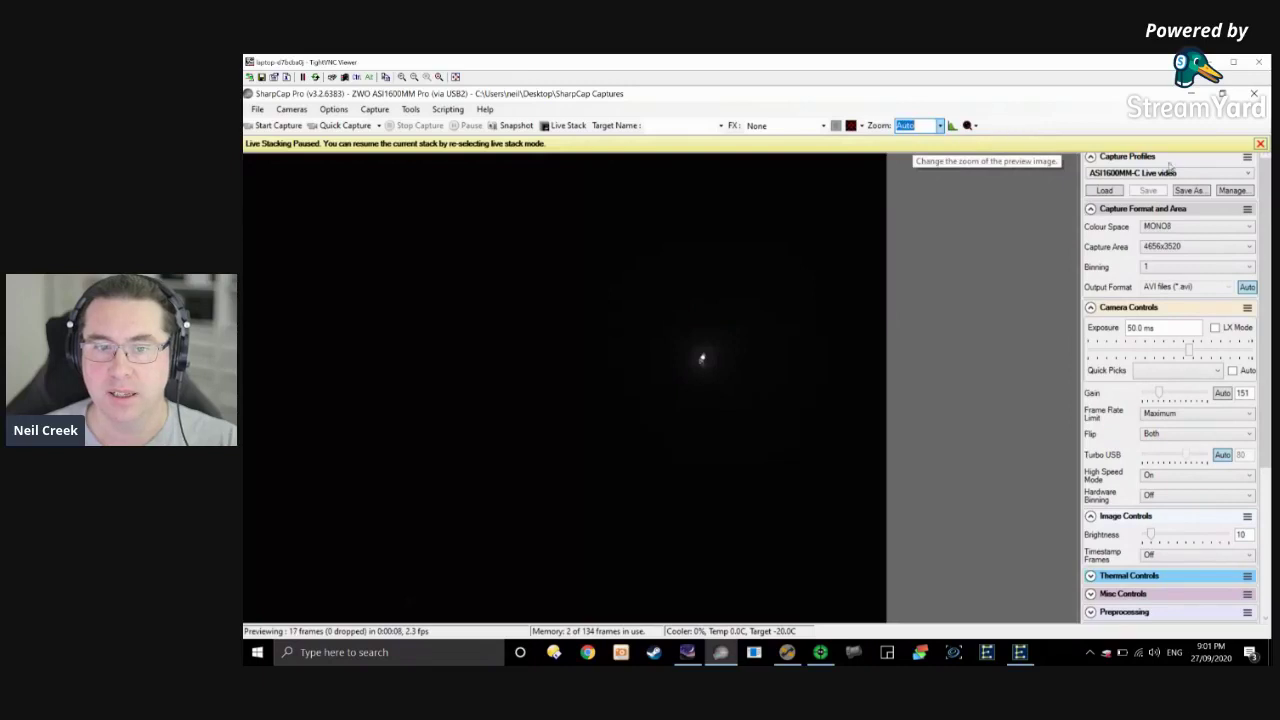
left_click(1260, 144)
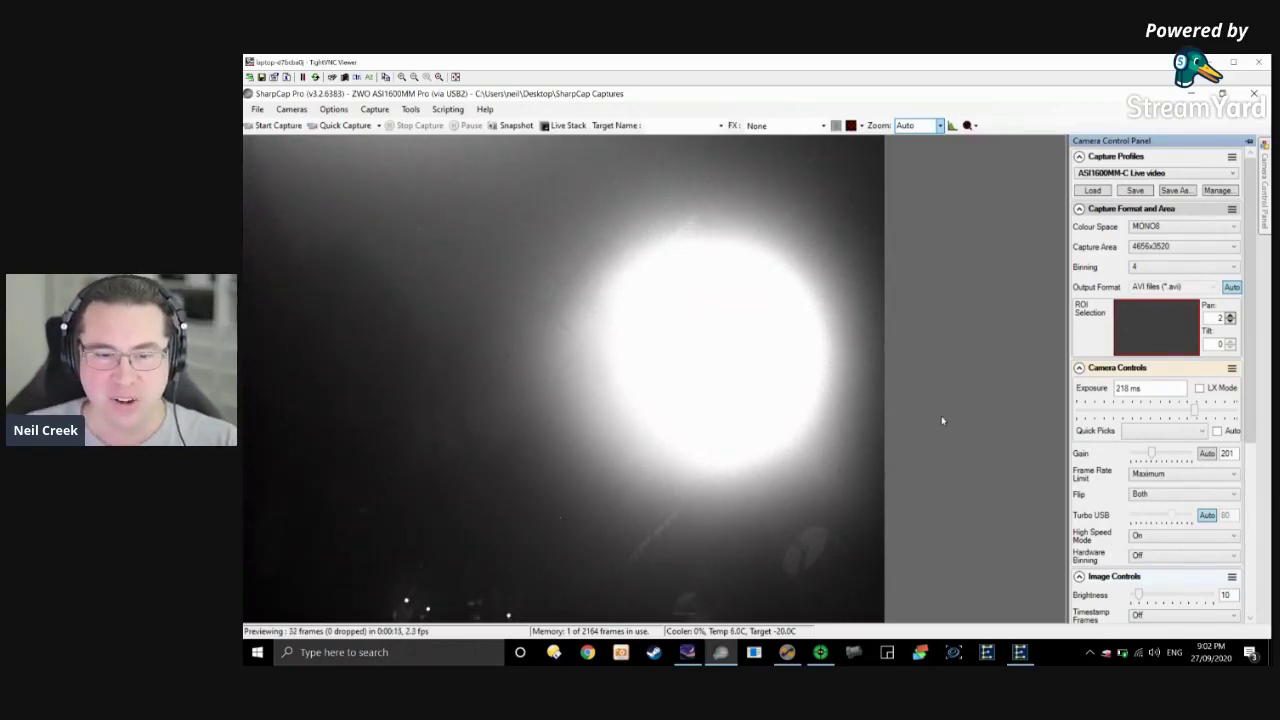
Switch to Stellarium and slew the telescope to Sadalmelik's loaded coordinates.
mouse_move(689, 656)
left_click(668, 608)
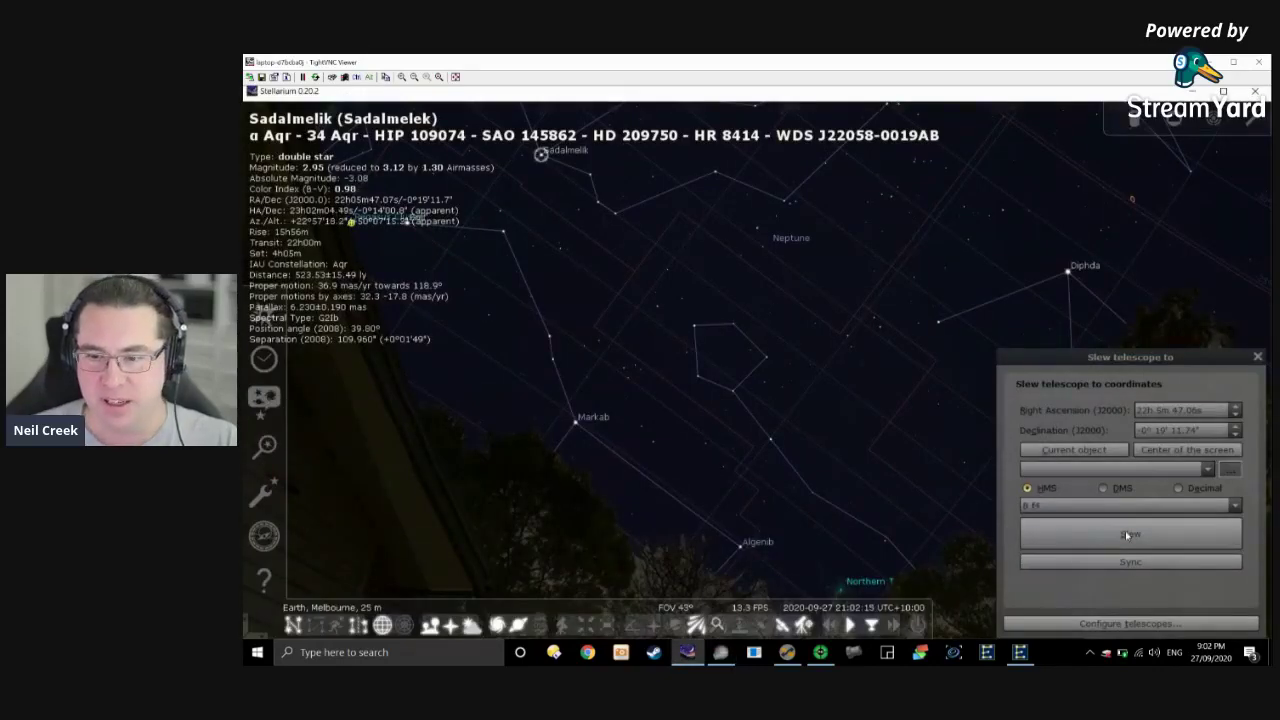
left_click(1125, 531)
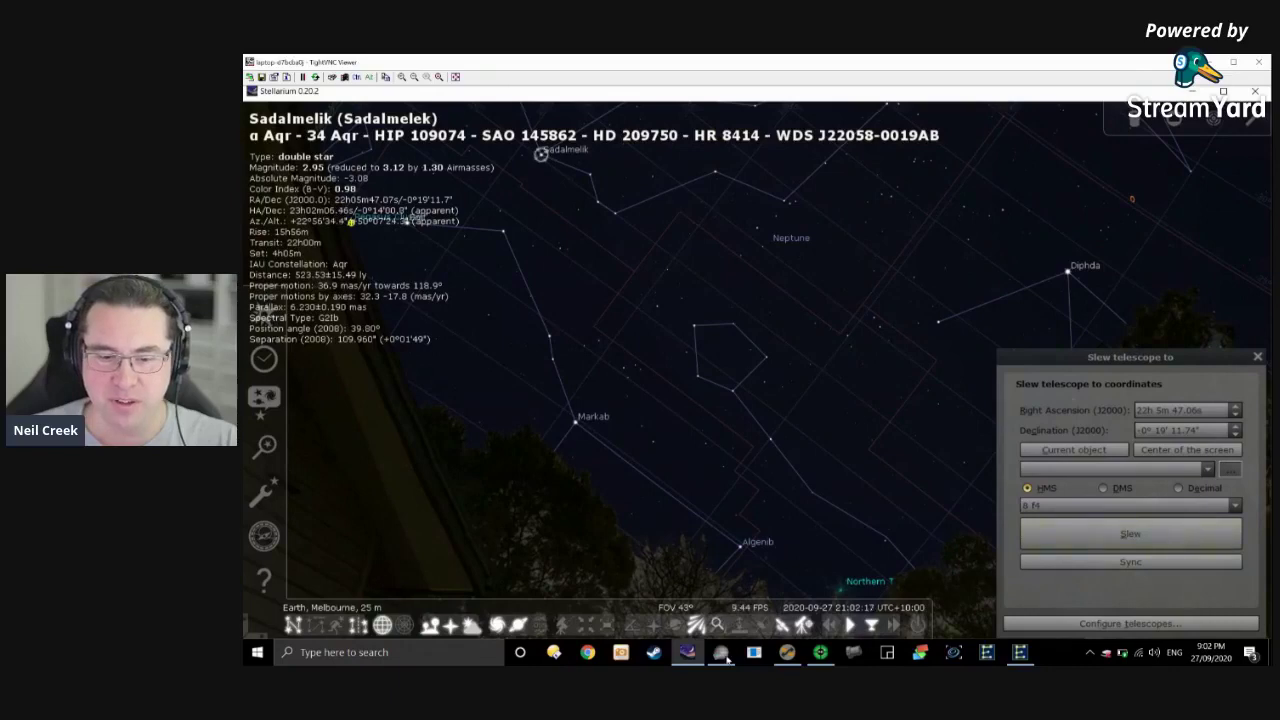
Switch to SharpCap, open the ZWO ASI1600MC-Cool camera and apply the ASI1600 MC-C - finding capture profile.
left_click(724, 655)
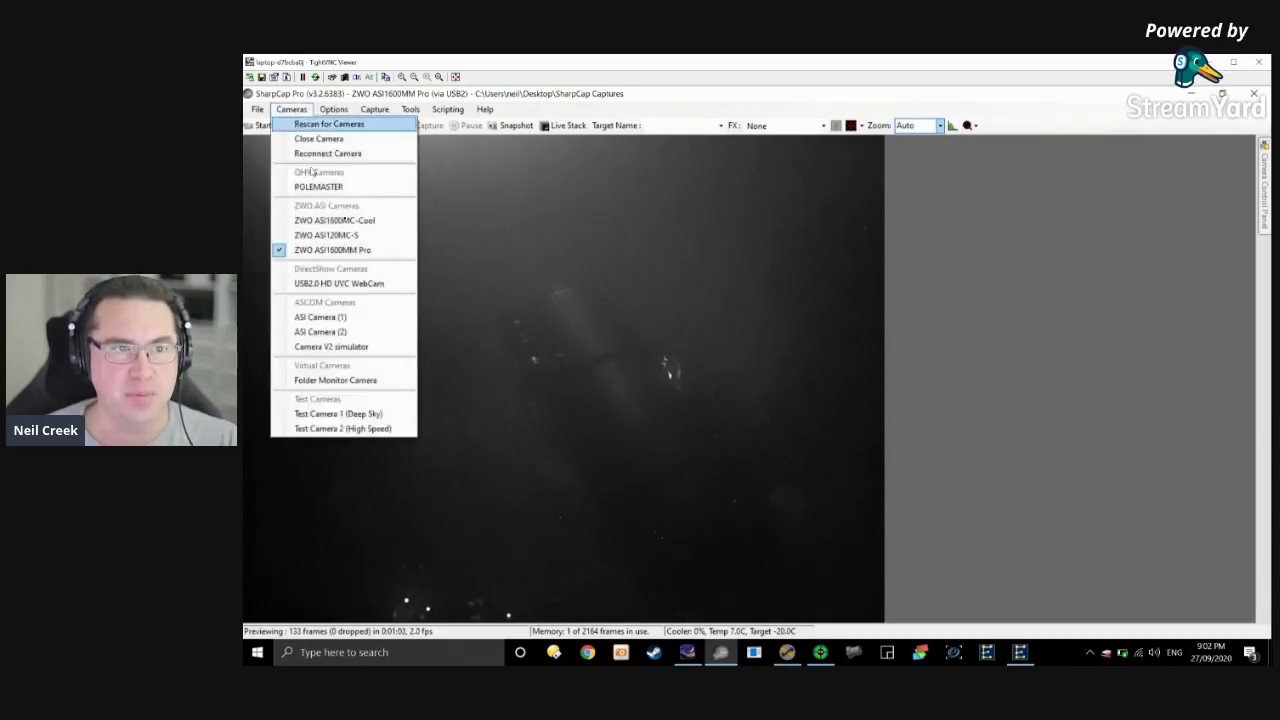
left_click(394, 222)
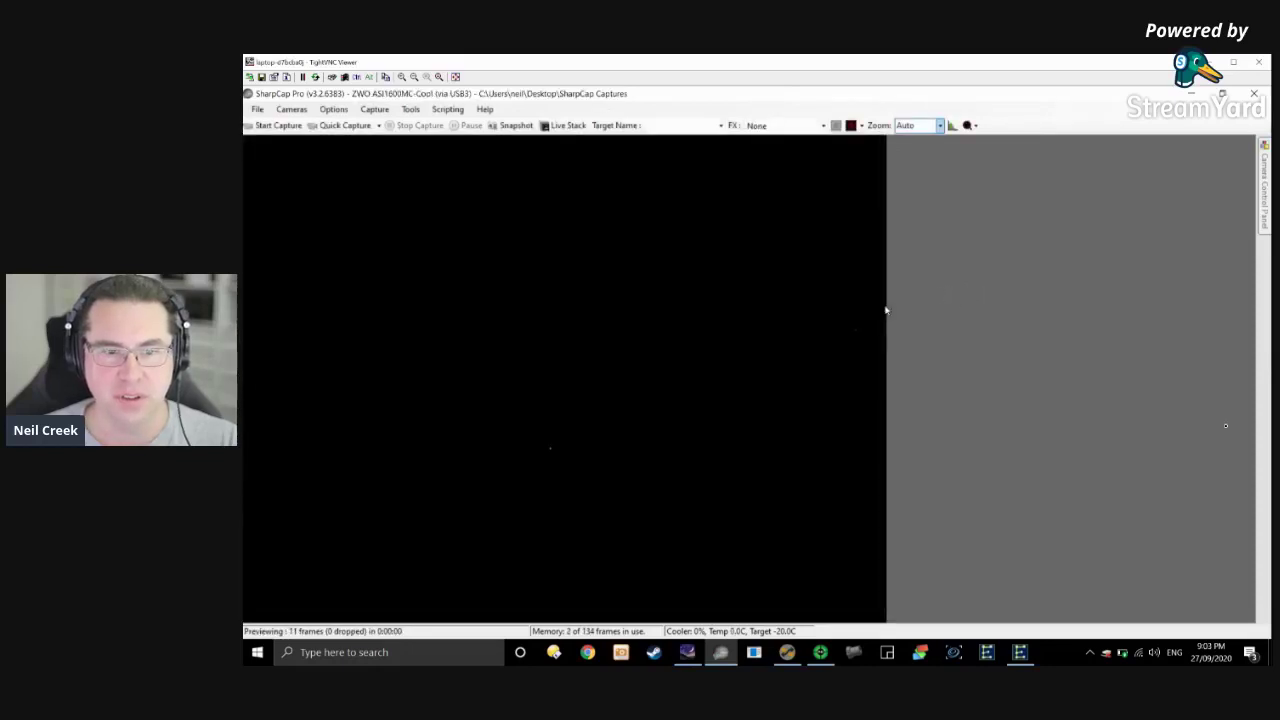
left_click(1264, 186)
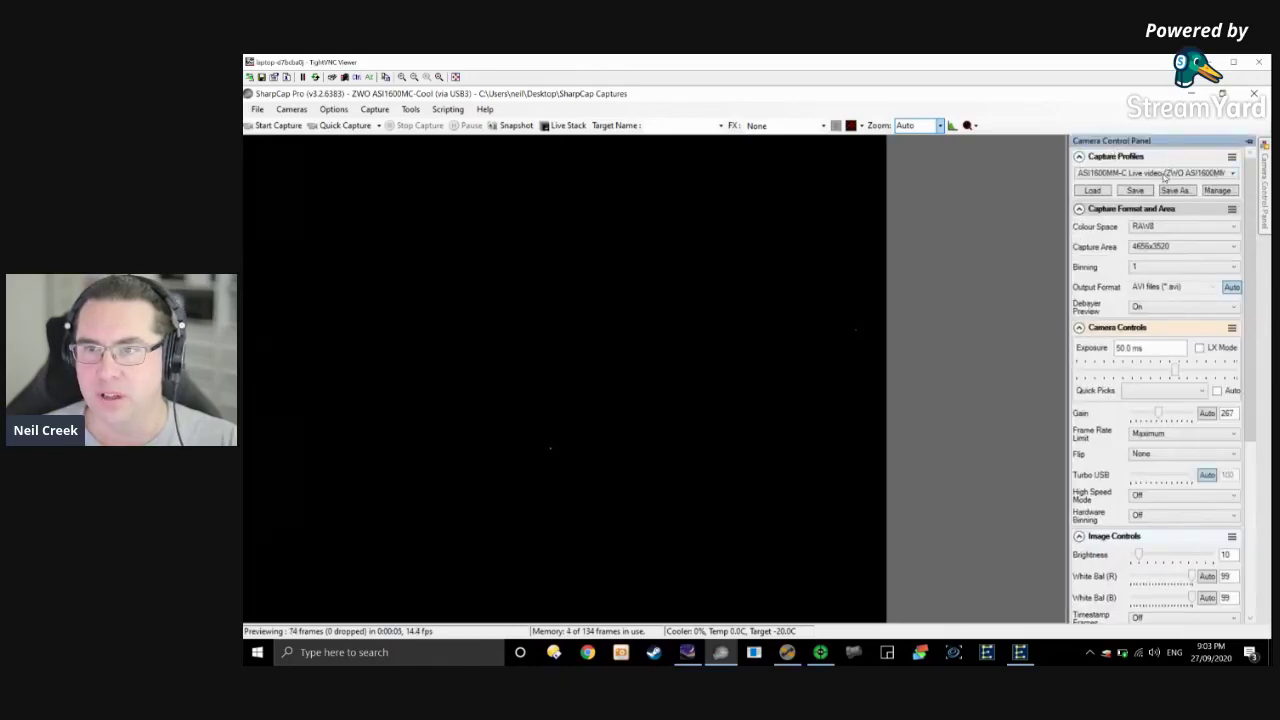
left_click(1163, 177)
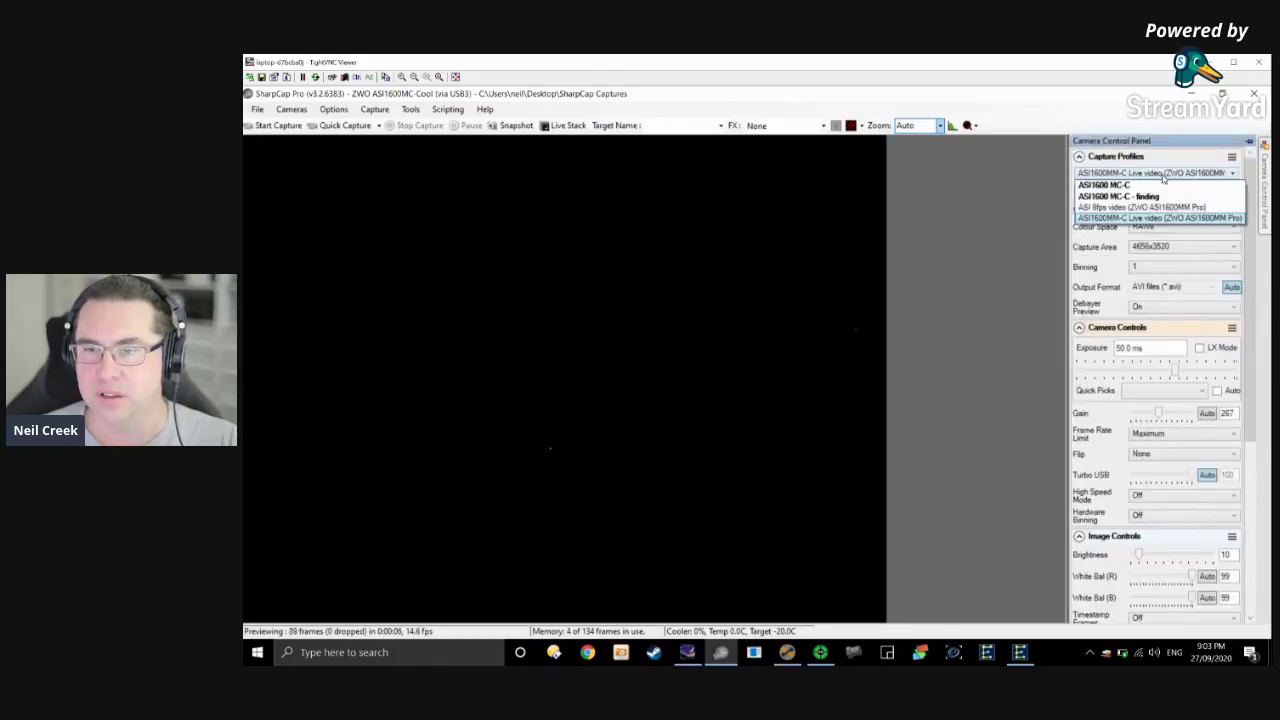
left_click(1127, 197)
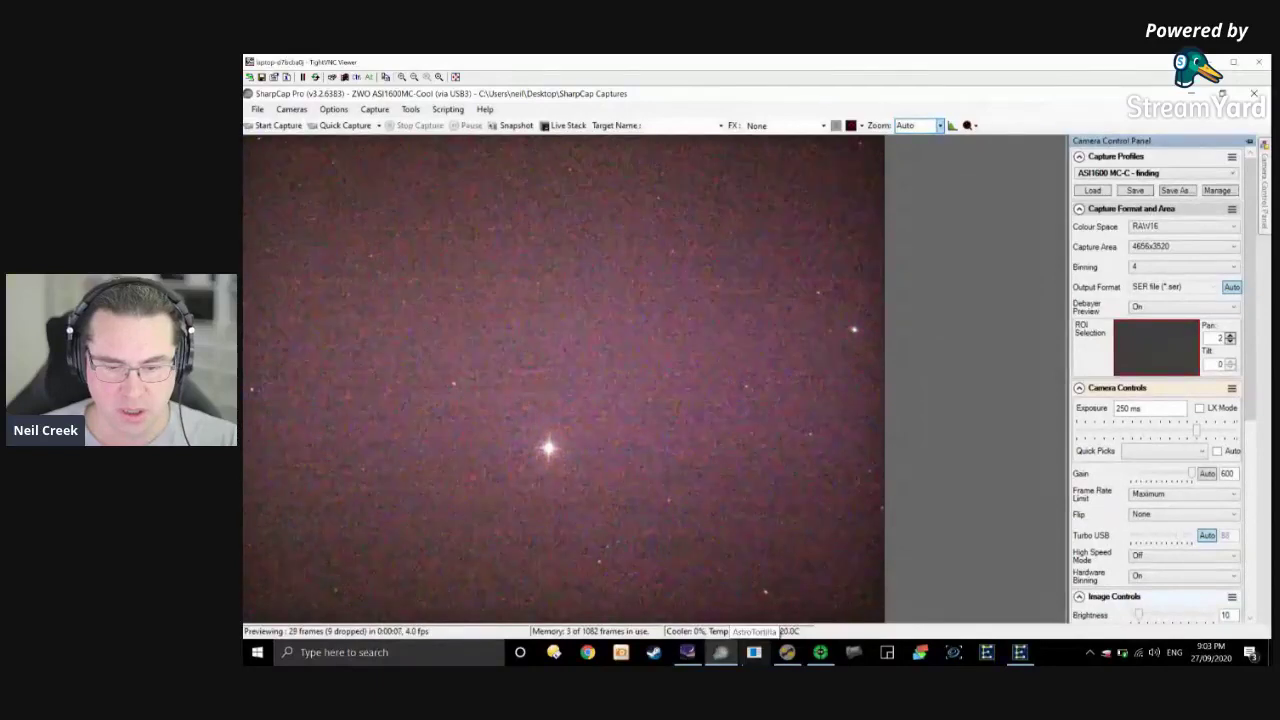
Switch to PHD2 and clear the current mount calibration data.
left_click(821, 654)
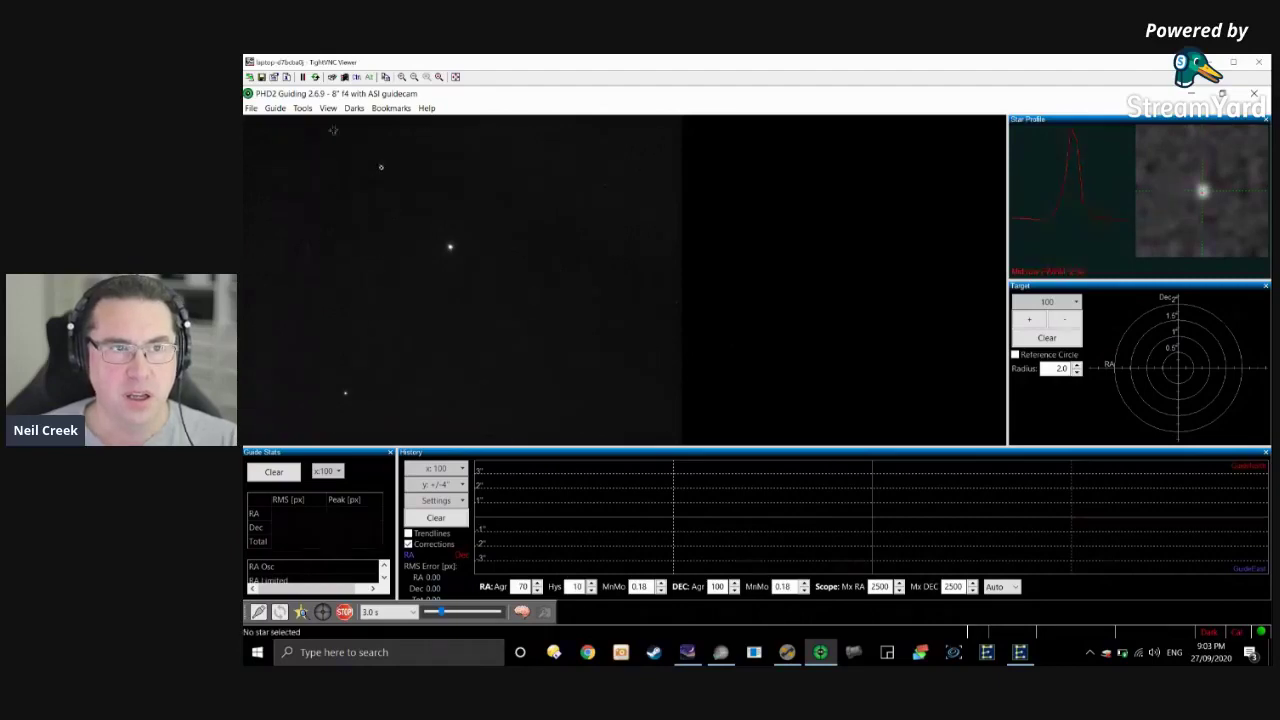
left_click(300, 108)
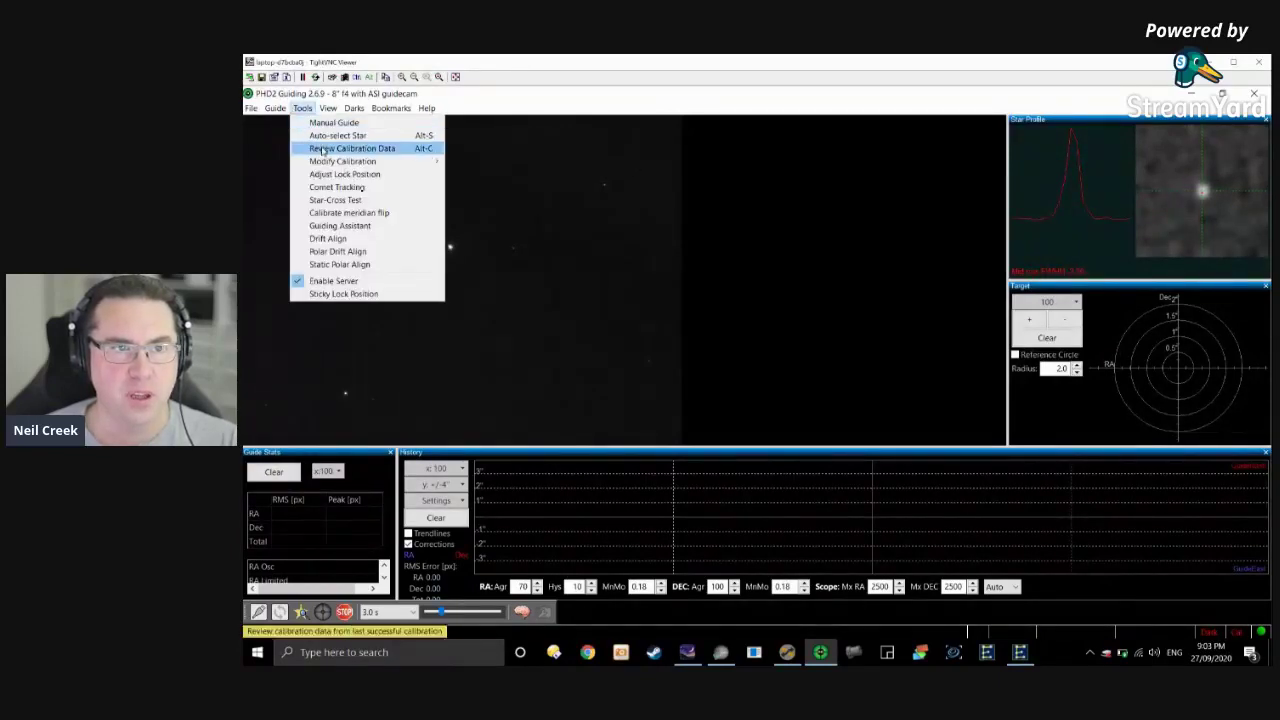
mouse_move(334, 166)
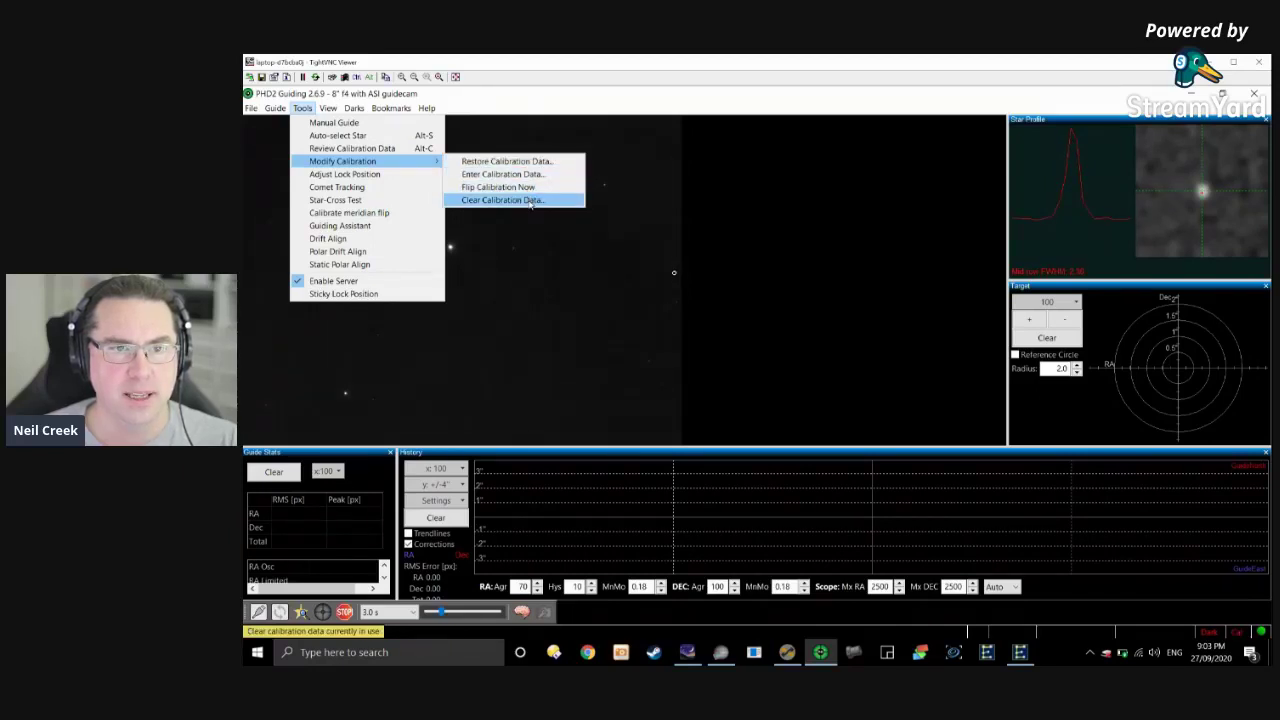
left_click(531, 201)
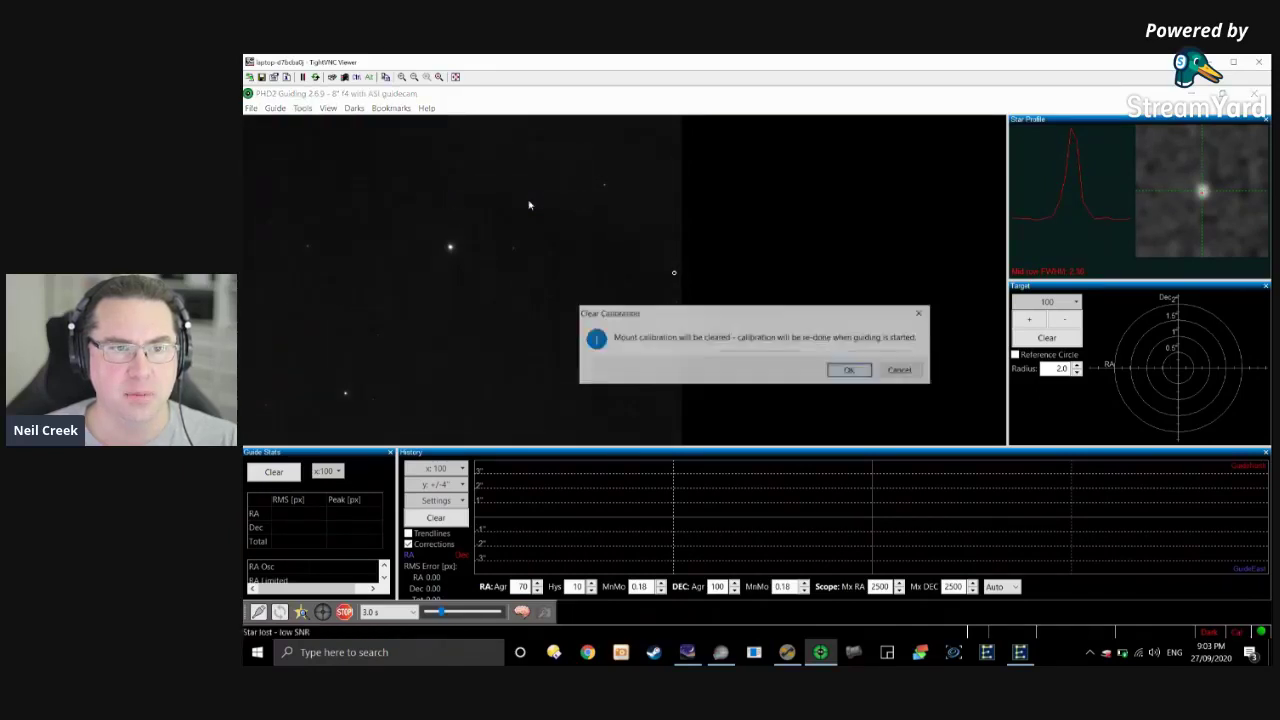
left_click(866, 372)
Auto-select a guide star in the guide camera image.
left_click(303, 108)
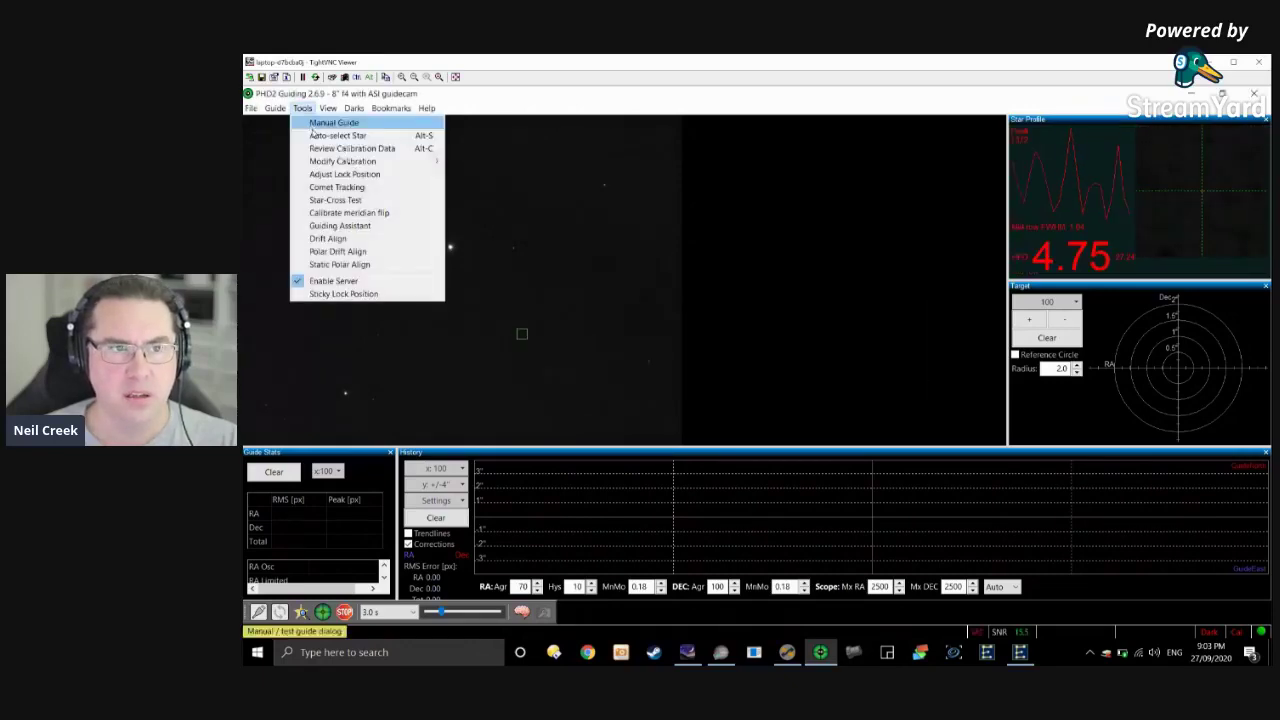
mouse_move(332, 163)
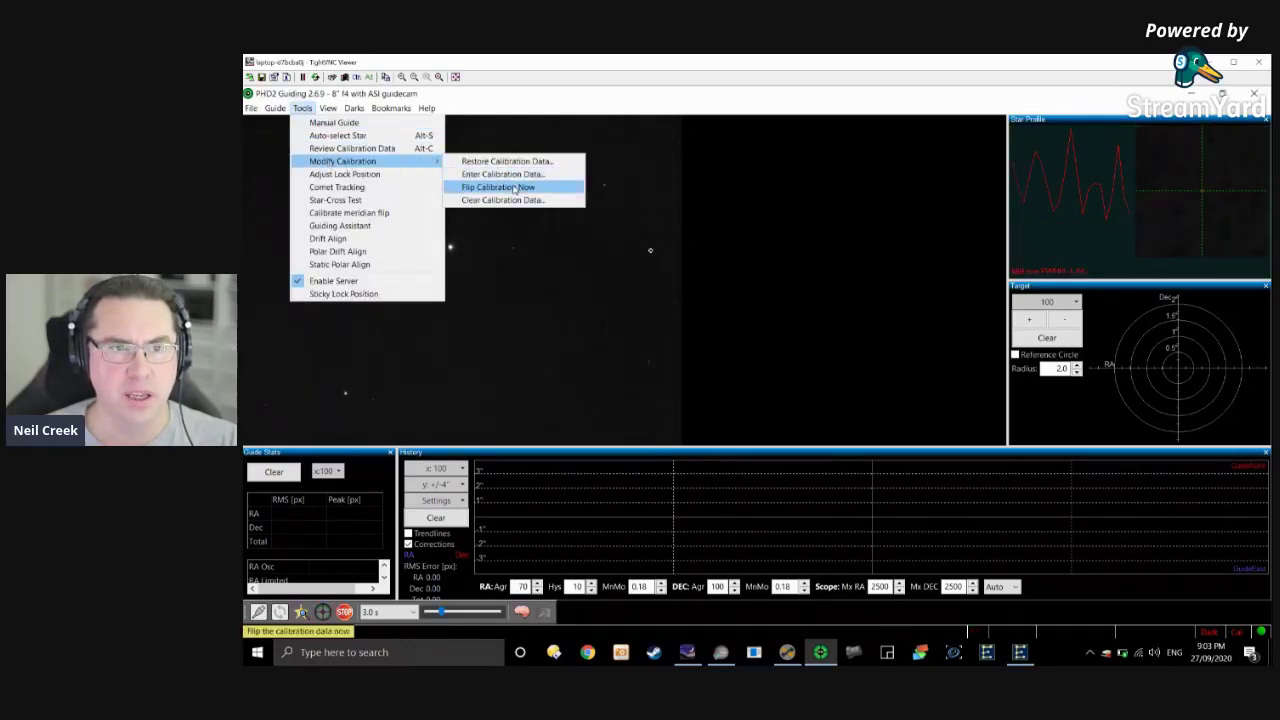
left_click(808, 314)
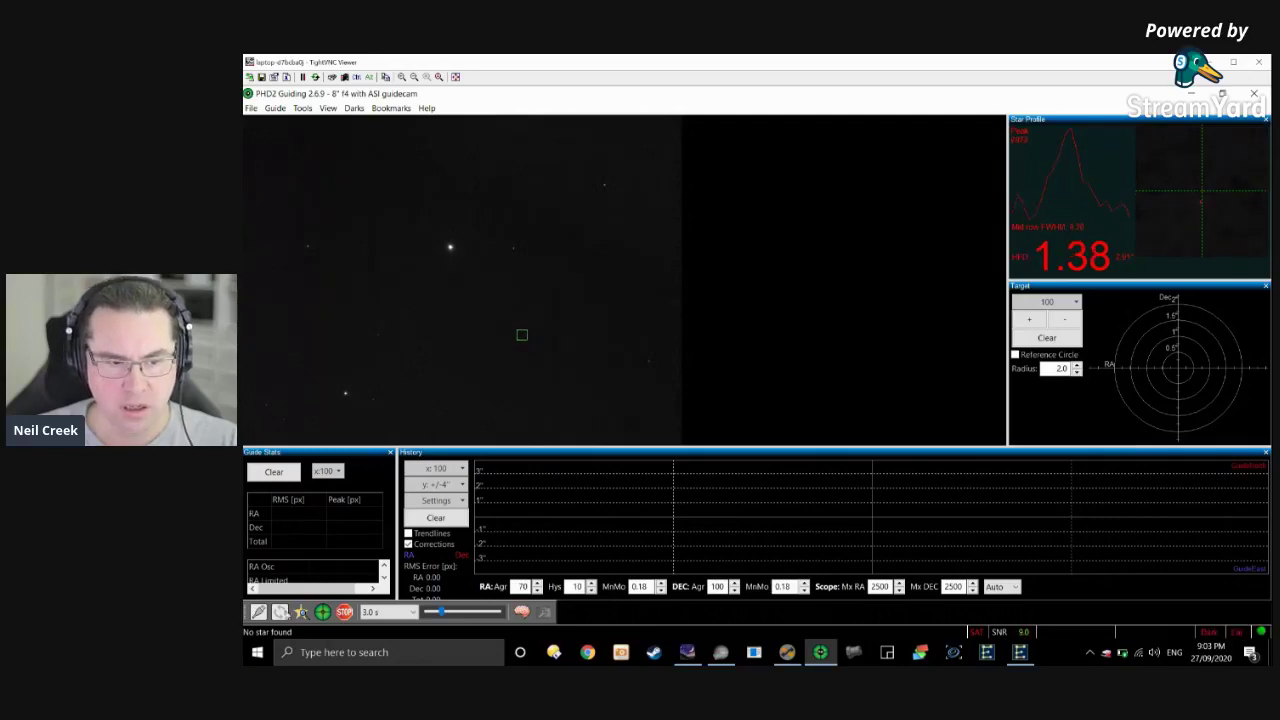
left_click(301, 612)
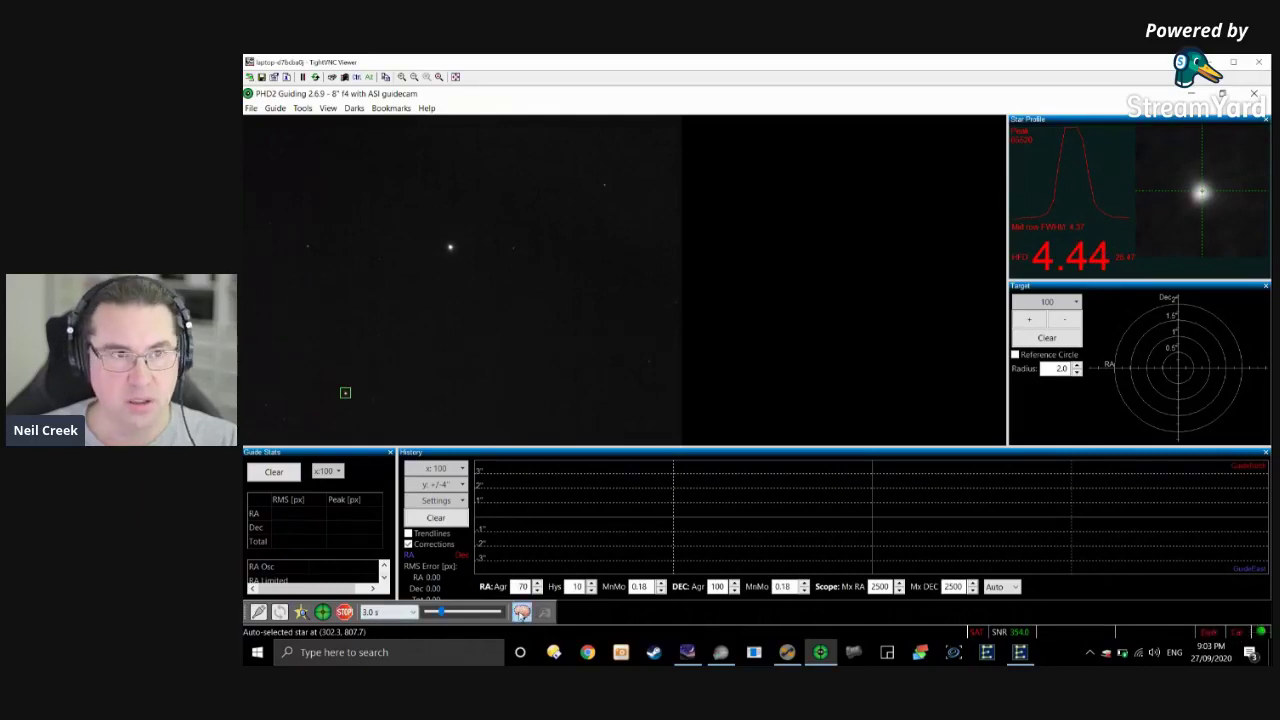
left_click(521, 612)
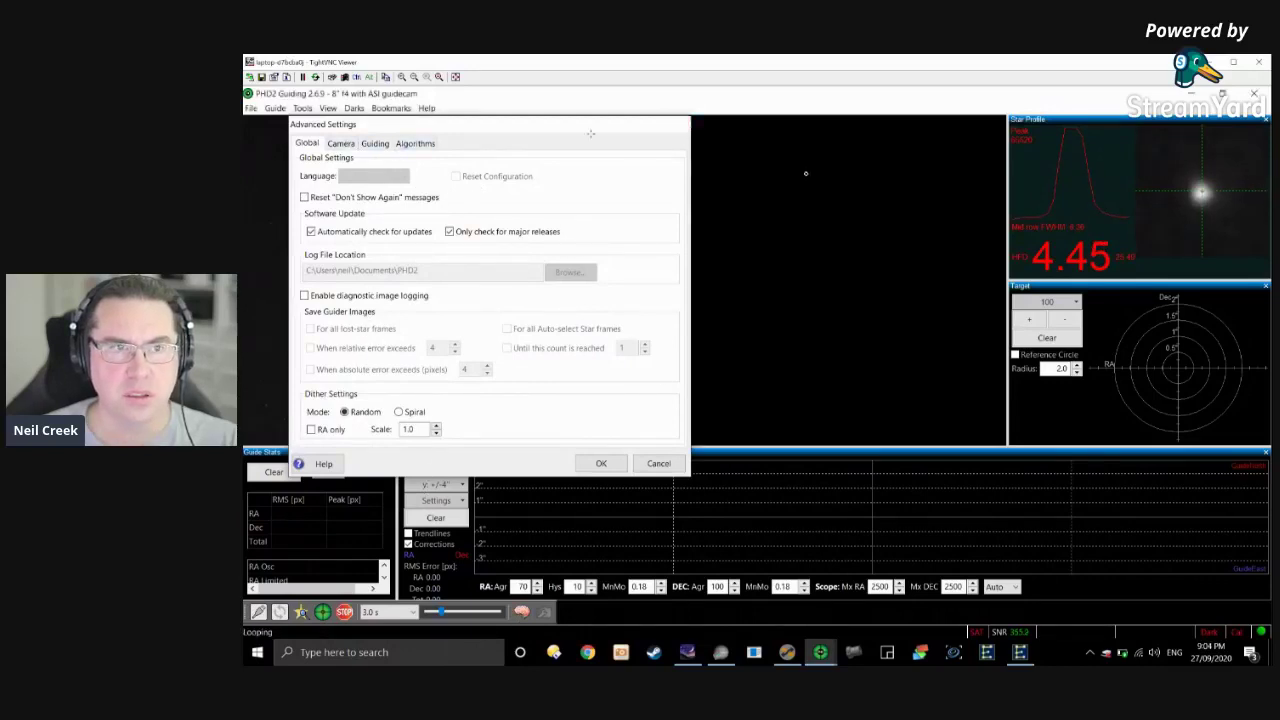
left_click(679, 124)
left_click(281, 110)
mouse_move(304, 111)
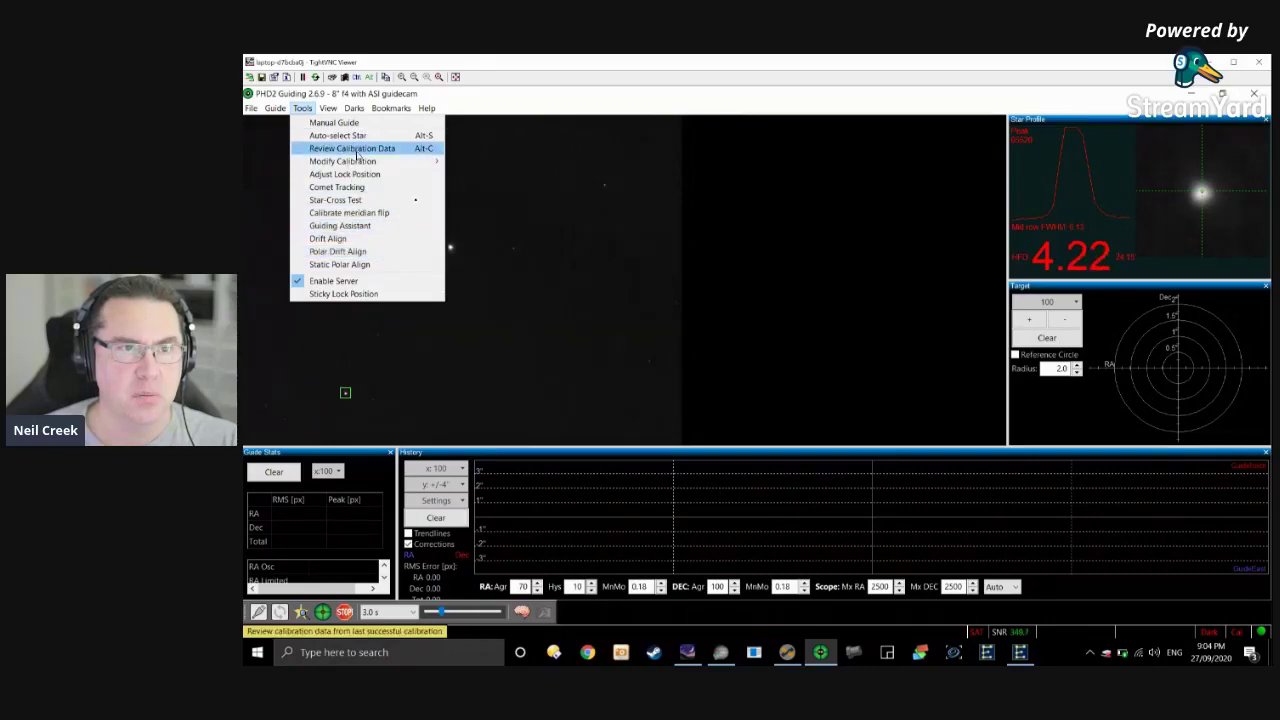
mouse_move(364, 166)
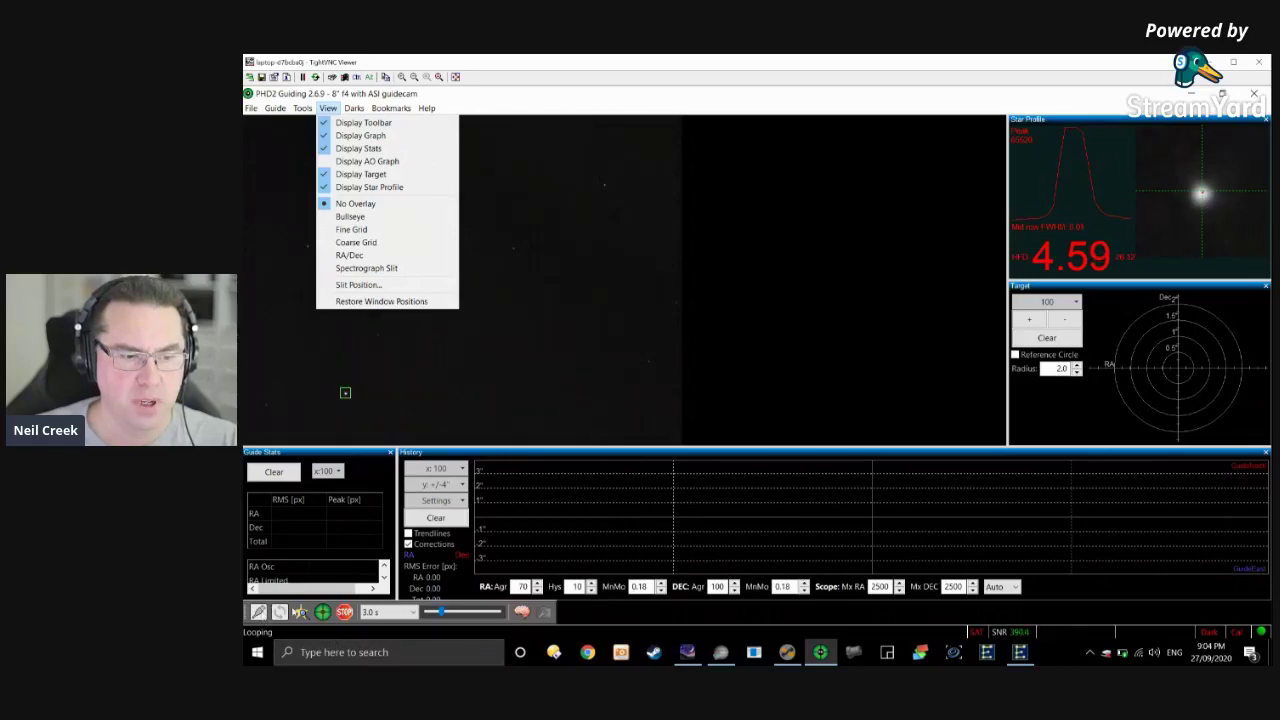
Start guiding on the selected star to run a new mount calibration.
left_click(322, 612)
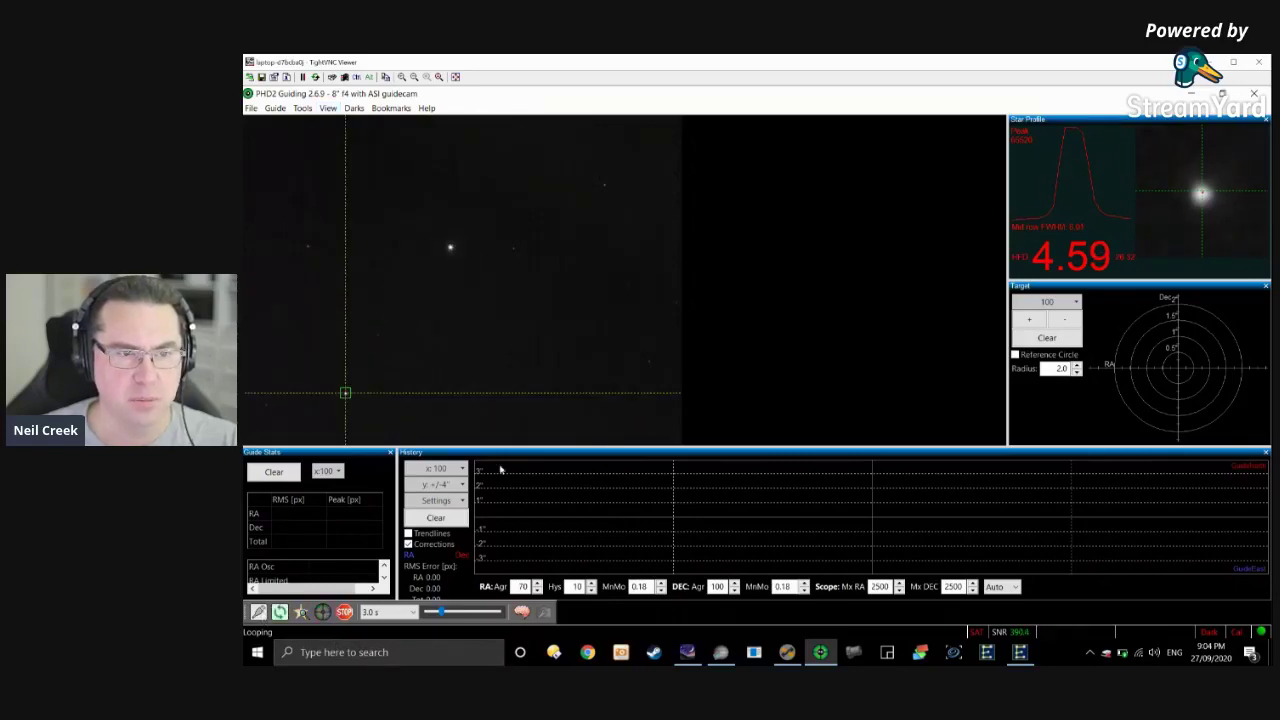
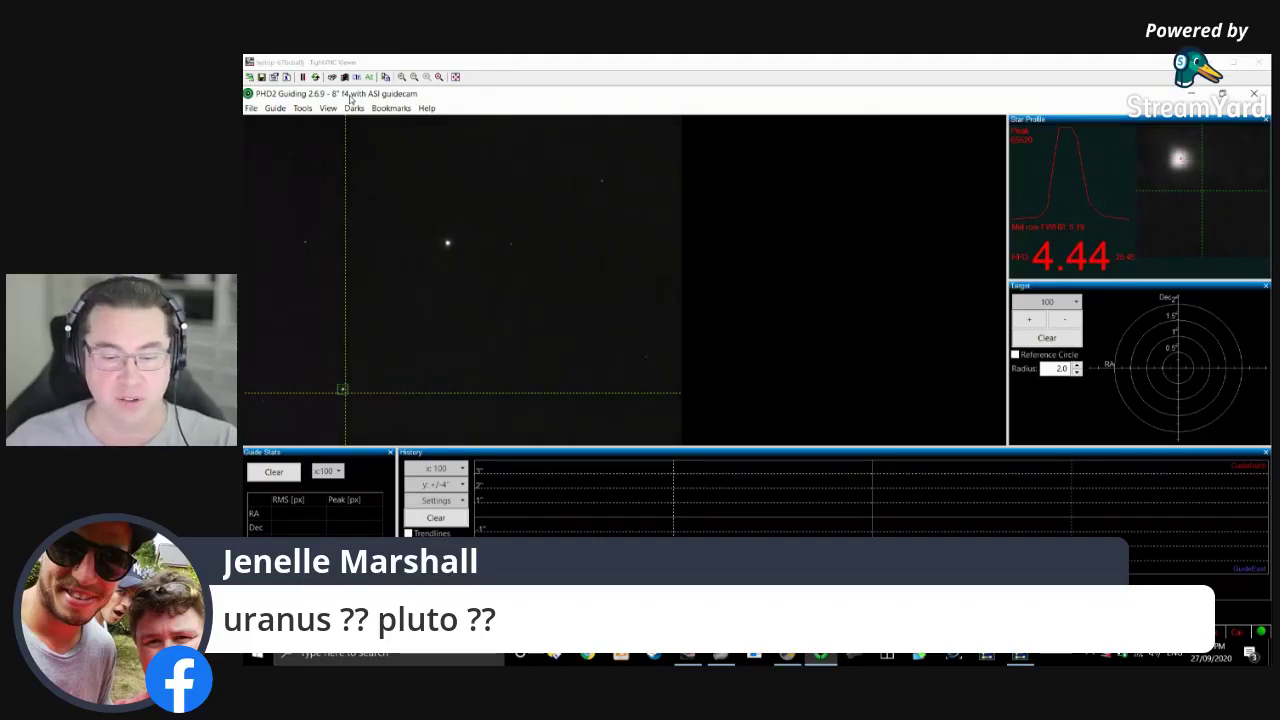
left_click(350, 97)
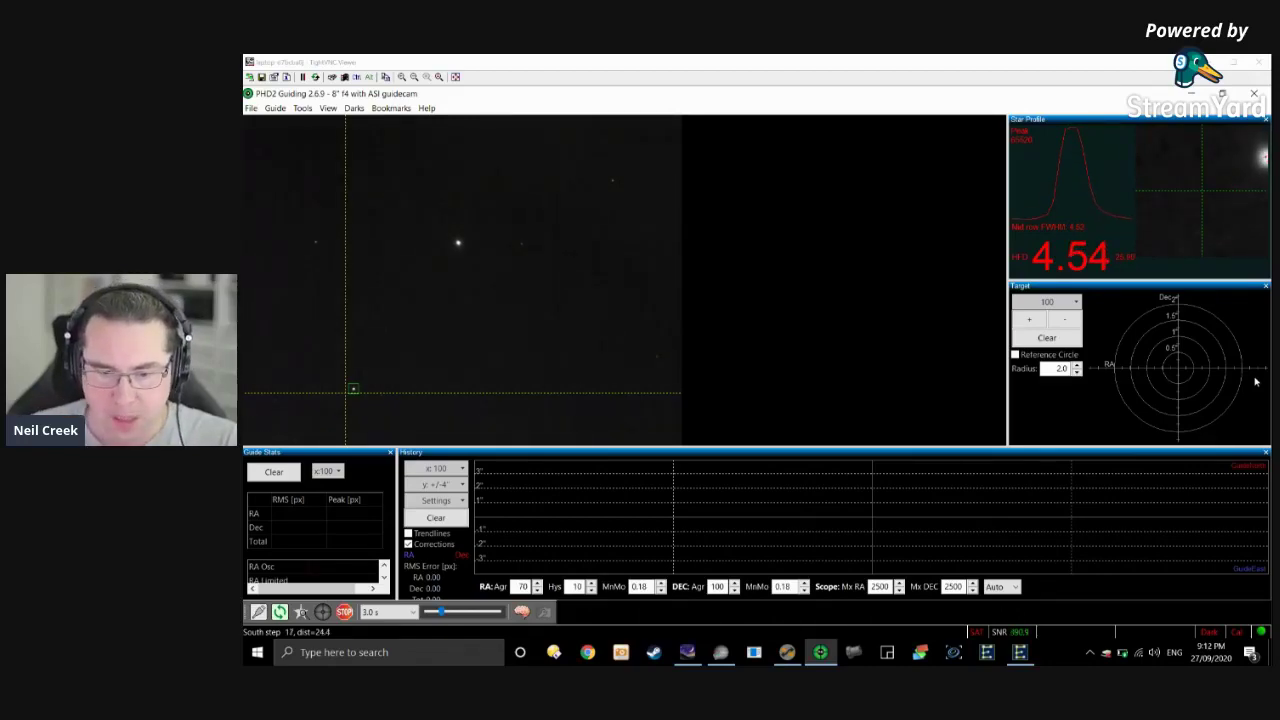
Switch to SharpCap, open the ZWO ASI1600MM Pro camera and apply the ASI1600MM-C Live video capture profile.
left_click(720, 652)
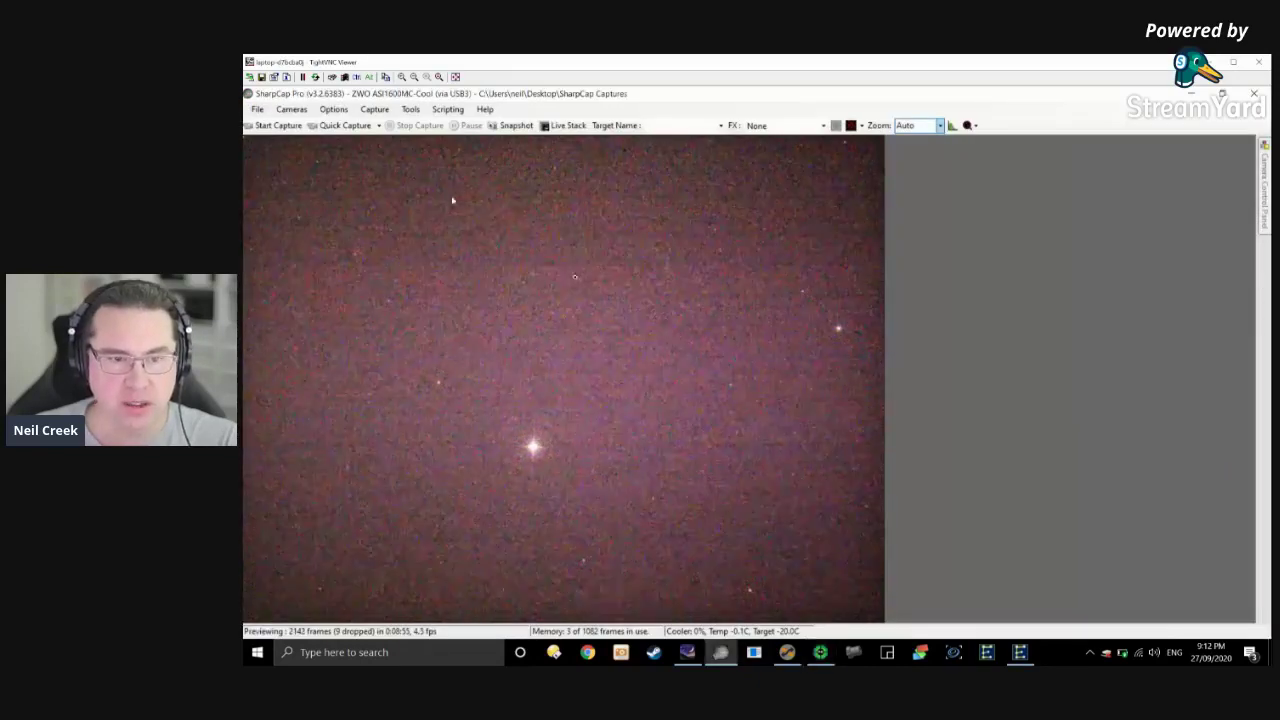
left_click(292, 111)
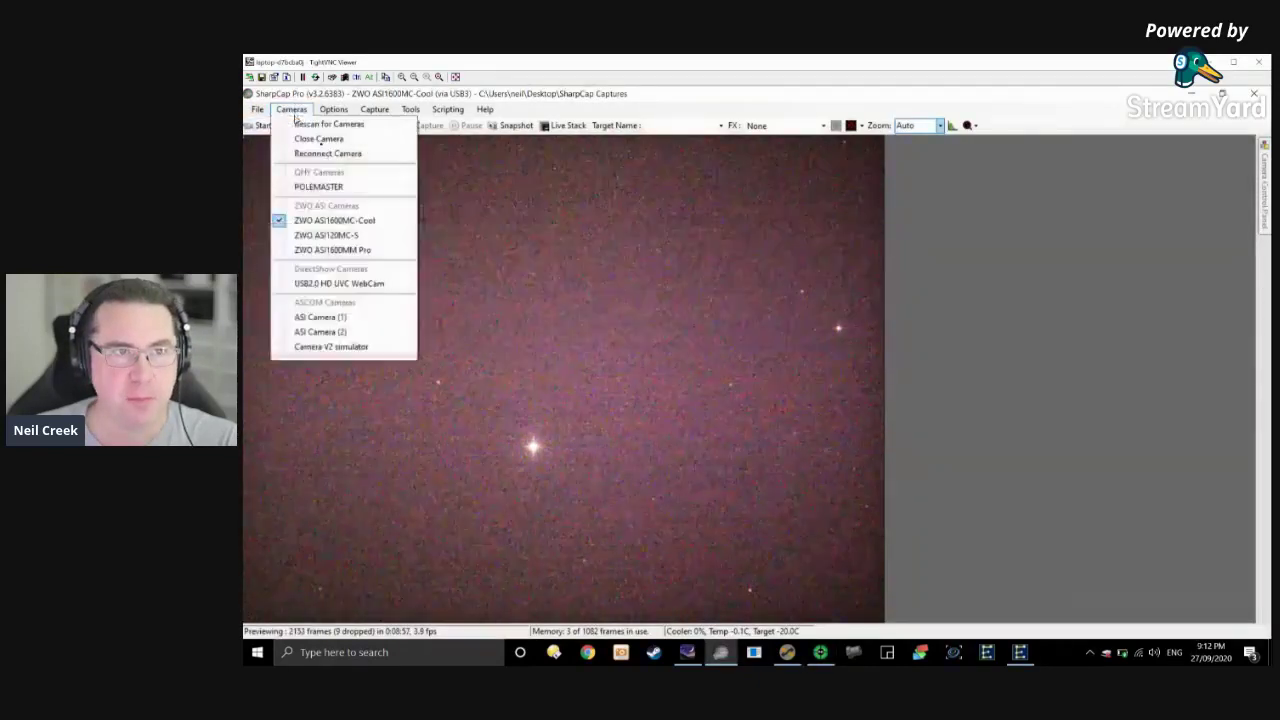
left_click(332, 249)
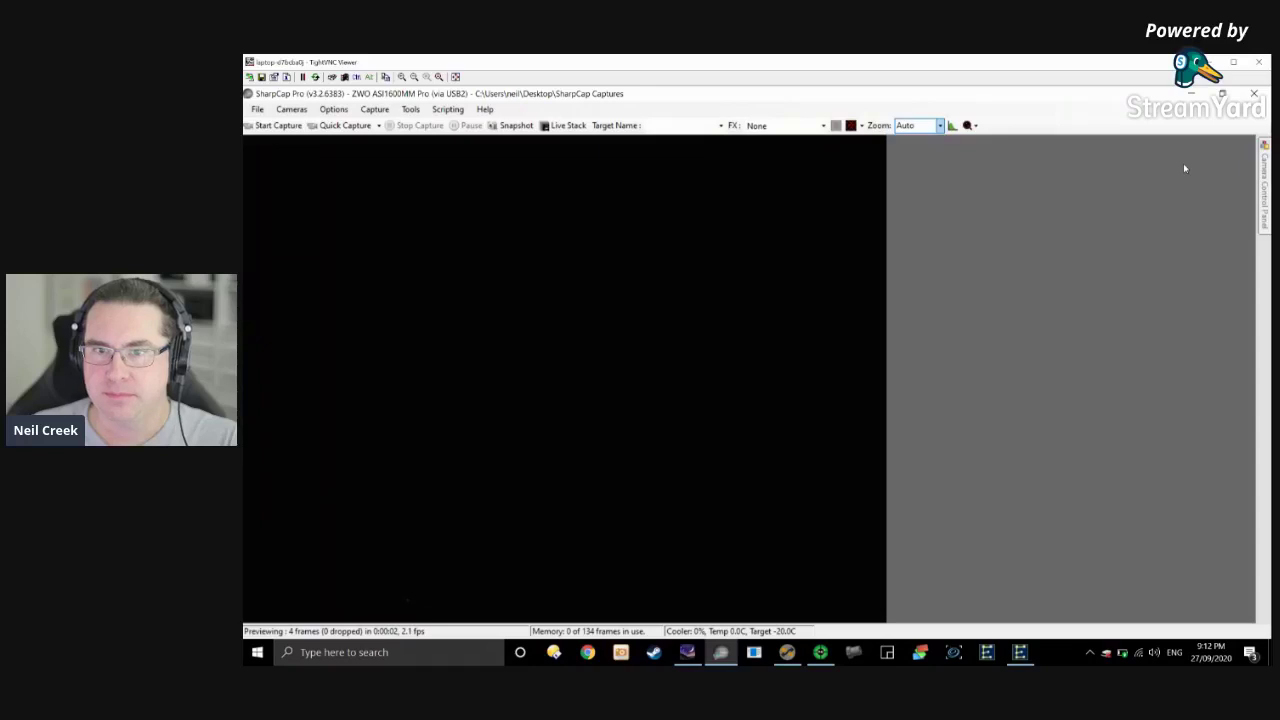
mouse_move(1262, 168)
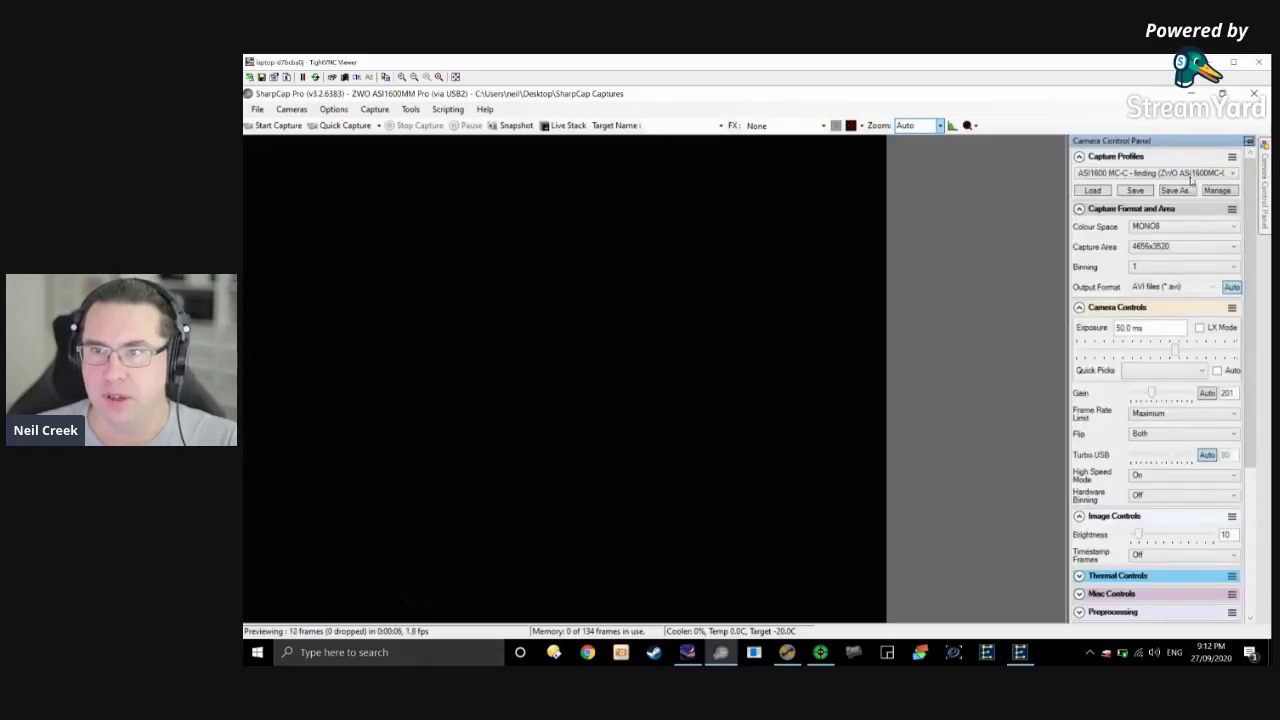
left_click(1136, 174)
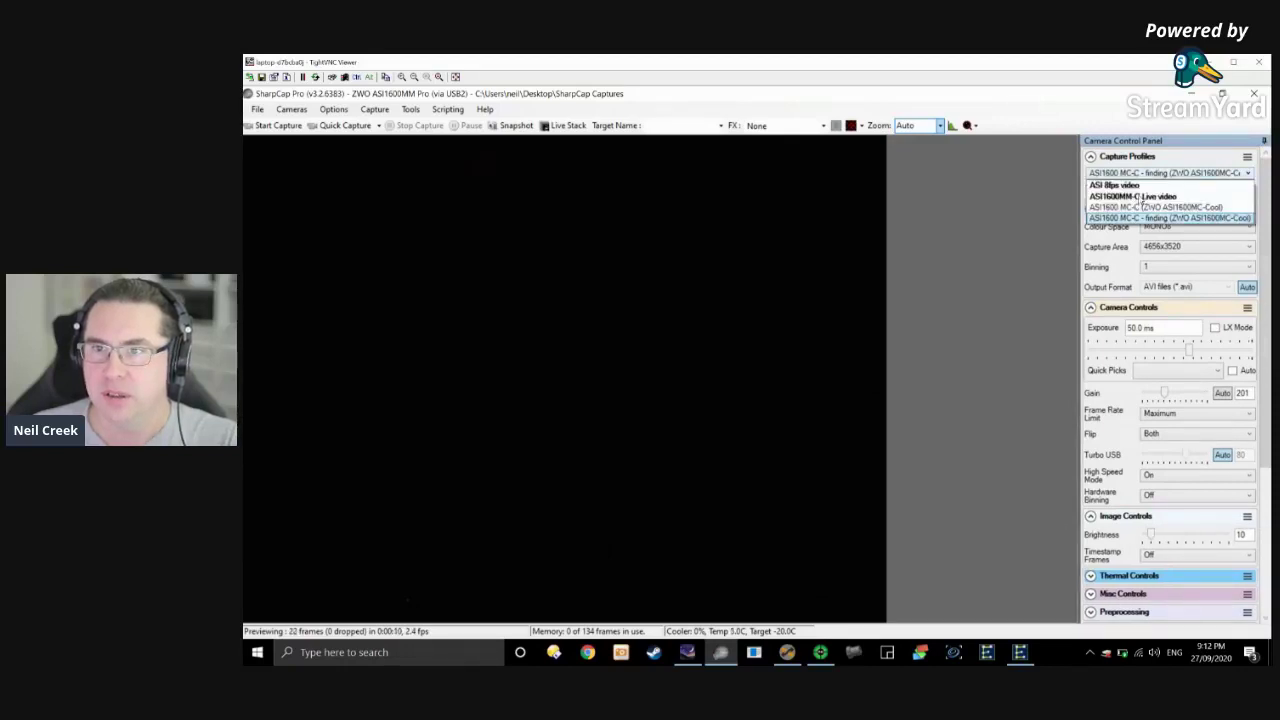
left_click(1140, 197)
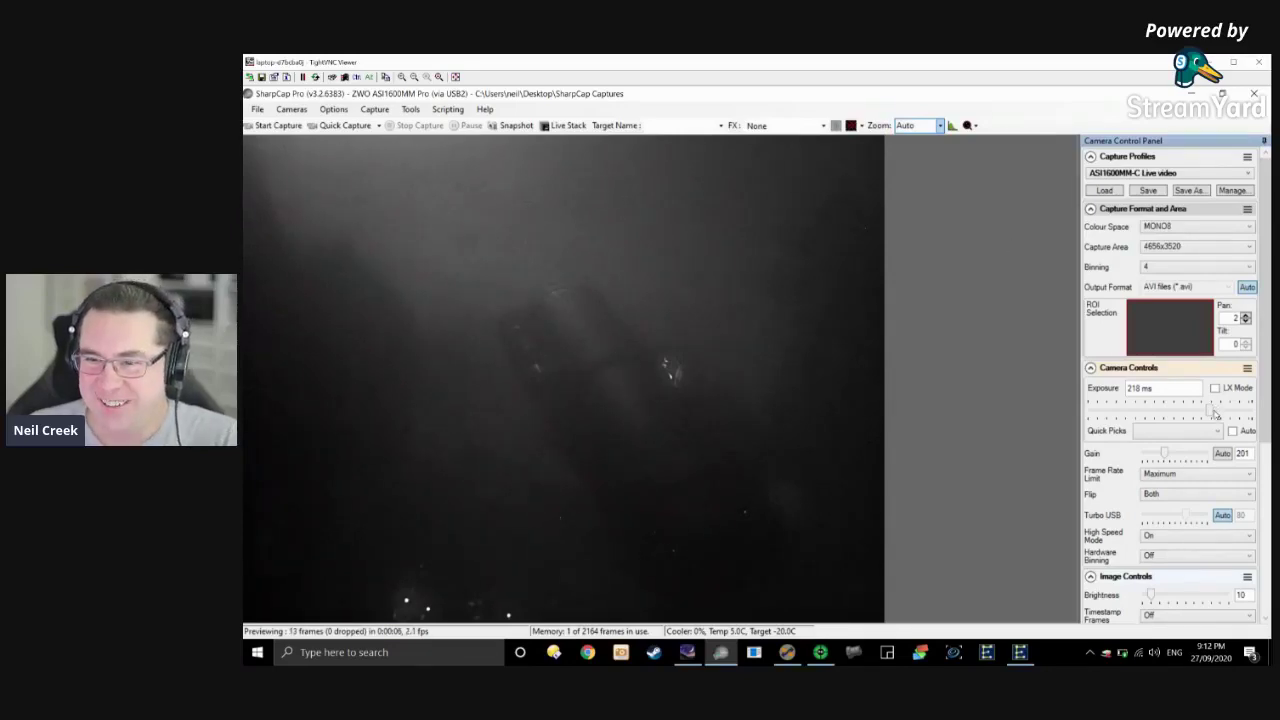
Set the live video camera's exposure to 501 ms to brighten the view of the telescope.
left_click_drag(1210, 410, 1219, 416)
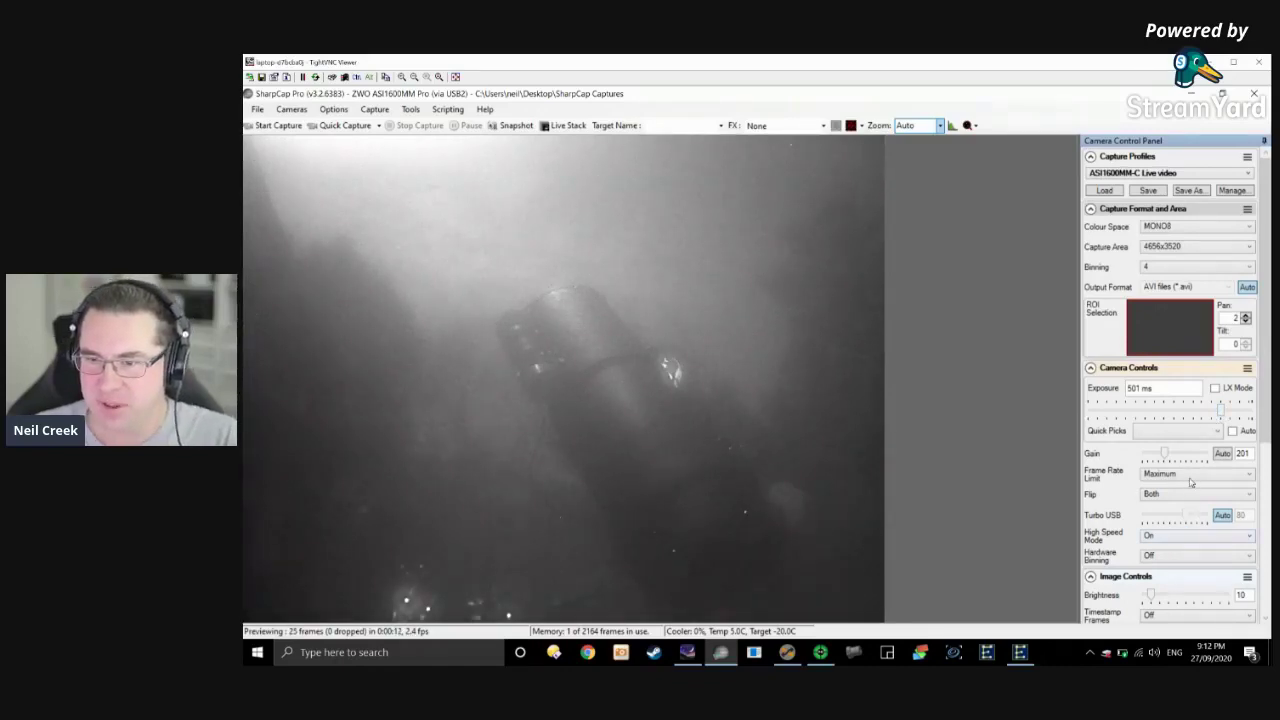
scroll(1192, 490, "down", 5)
scroll(1200, 480, "down", 1)
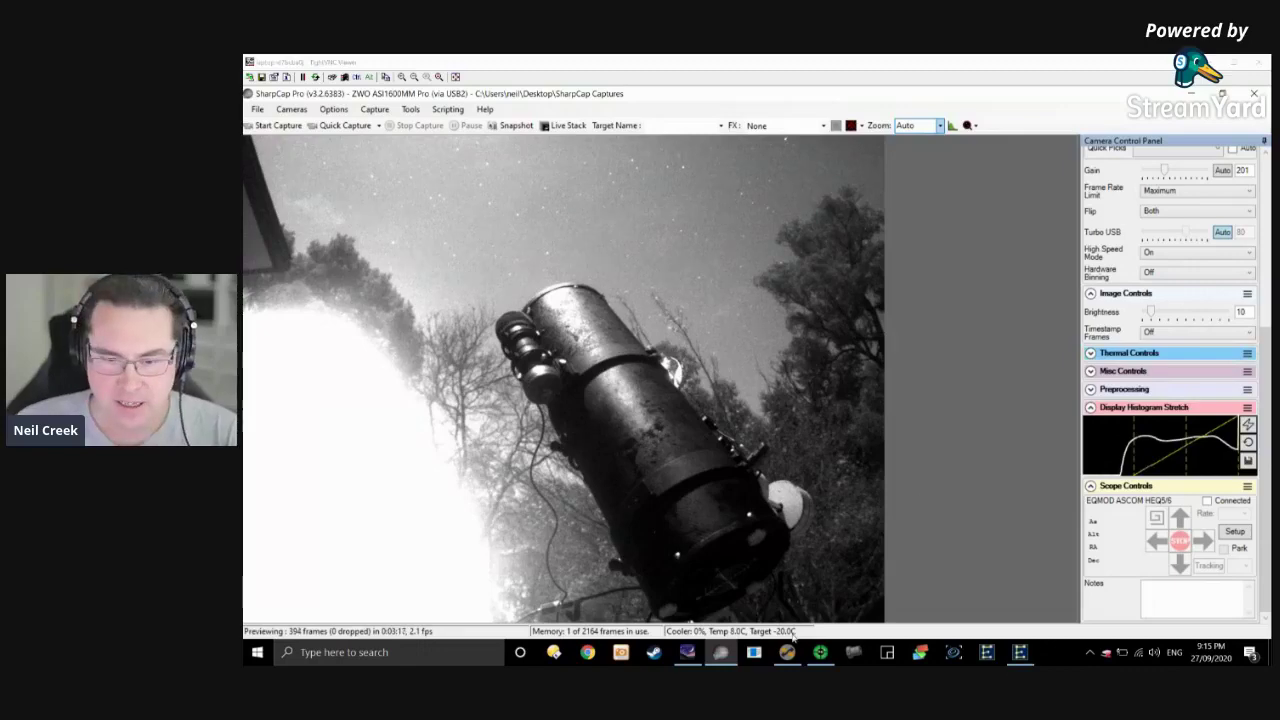
Switch to PHD2, review the mount's last calibration data, including the RA and Dec plot, and close the review.
key("alt+Tab")
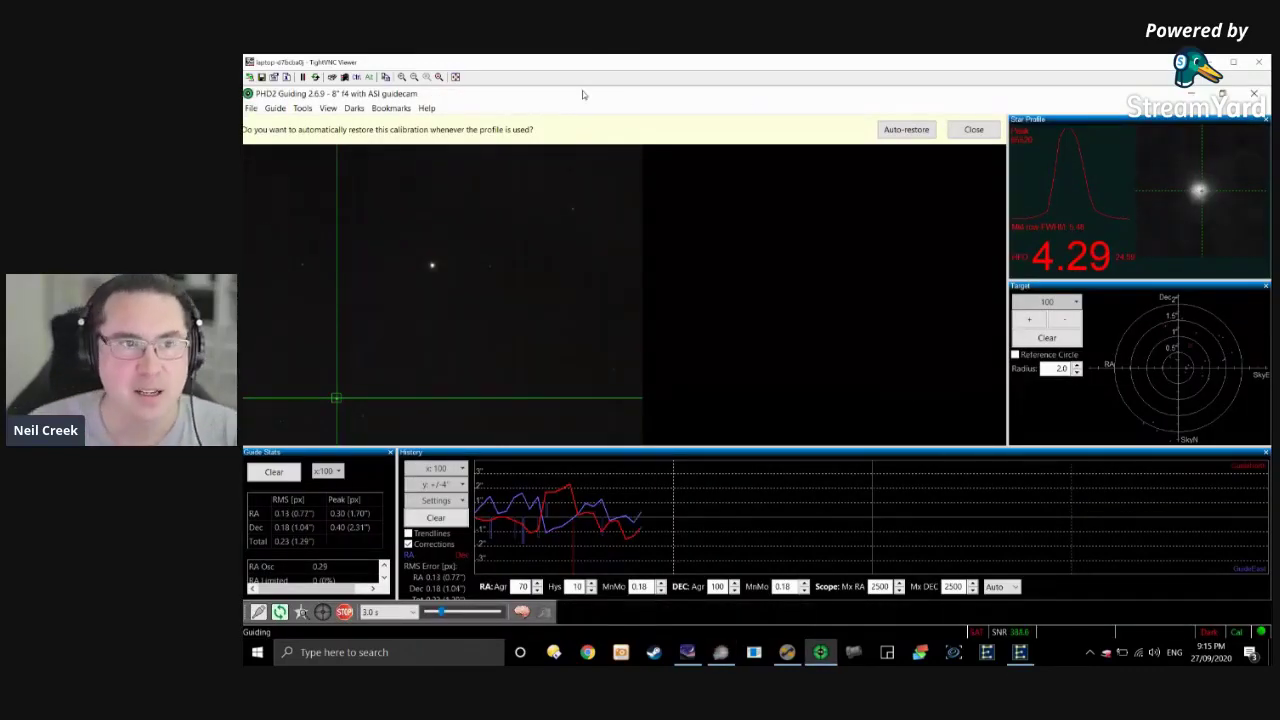
left_click(328, 108)
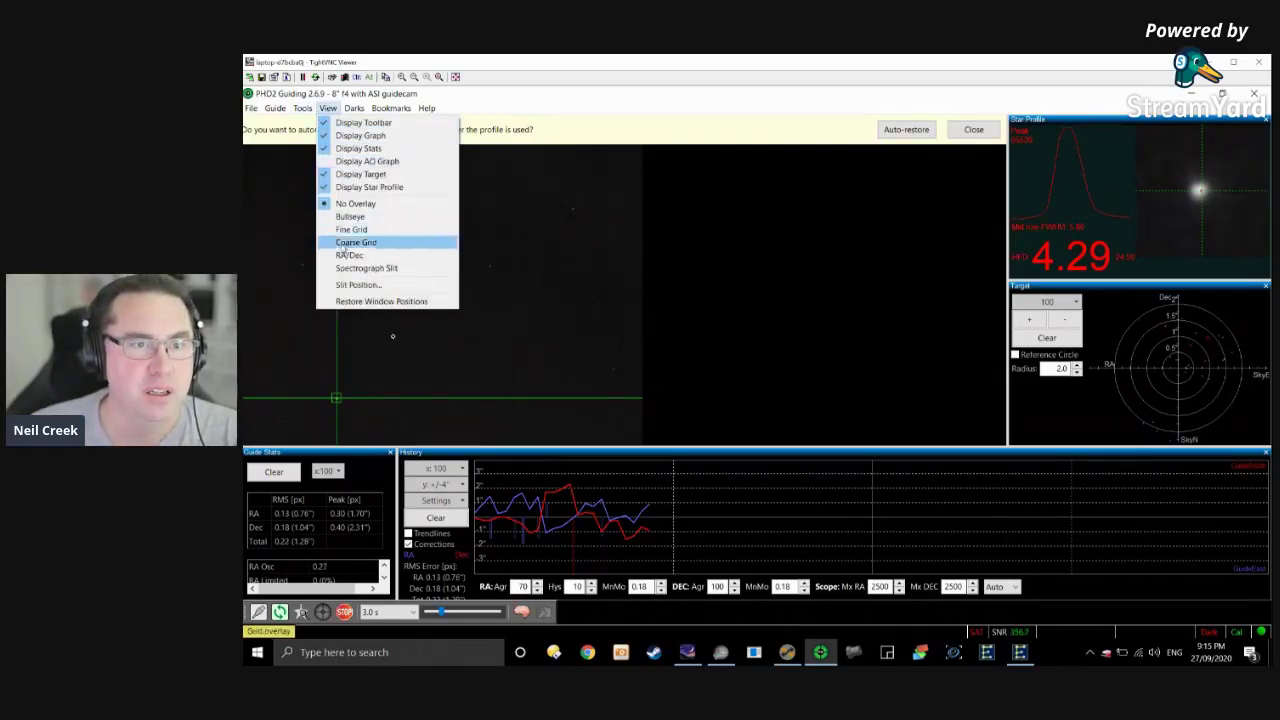
mouse_move(303, 110)
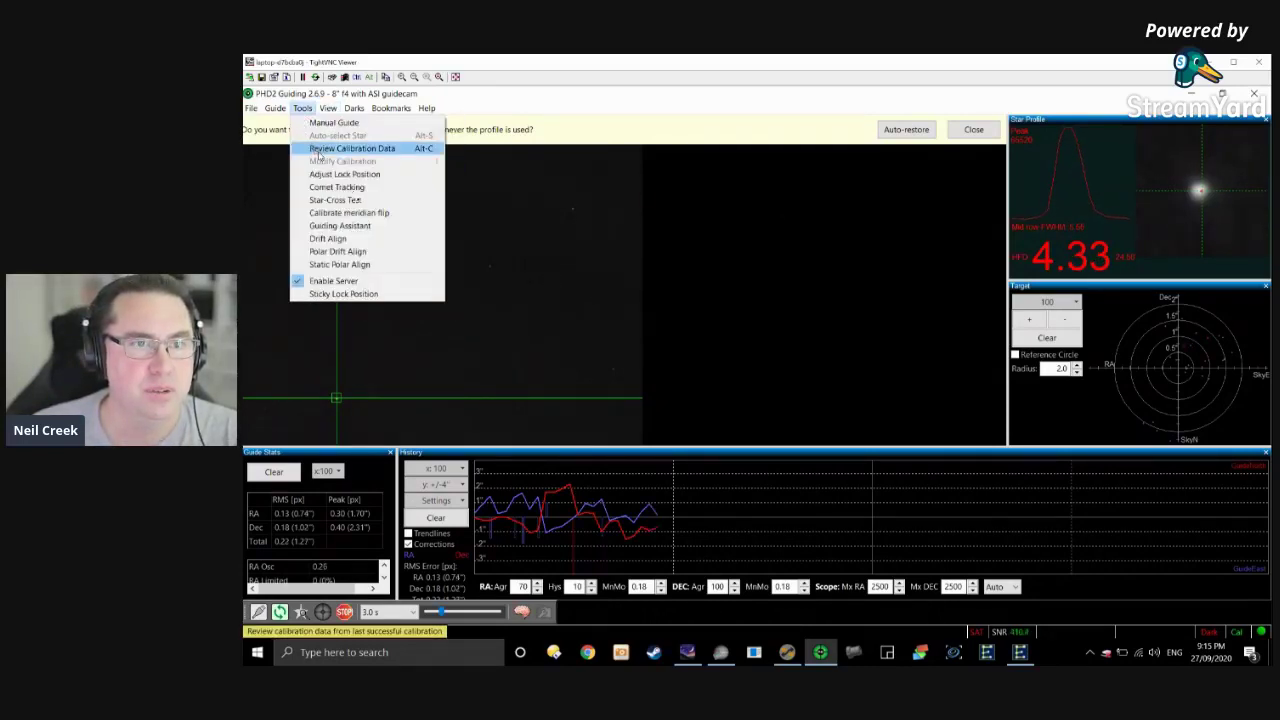
left_click(318, 149)
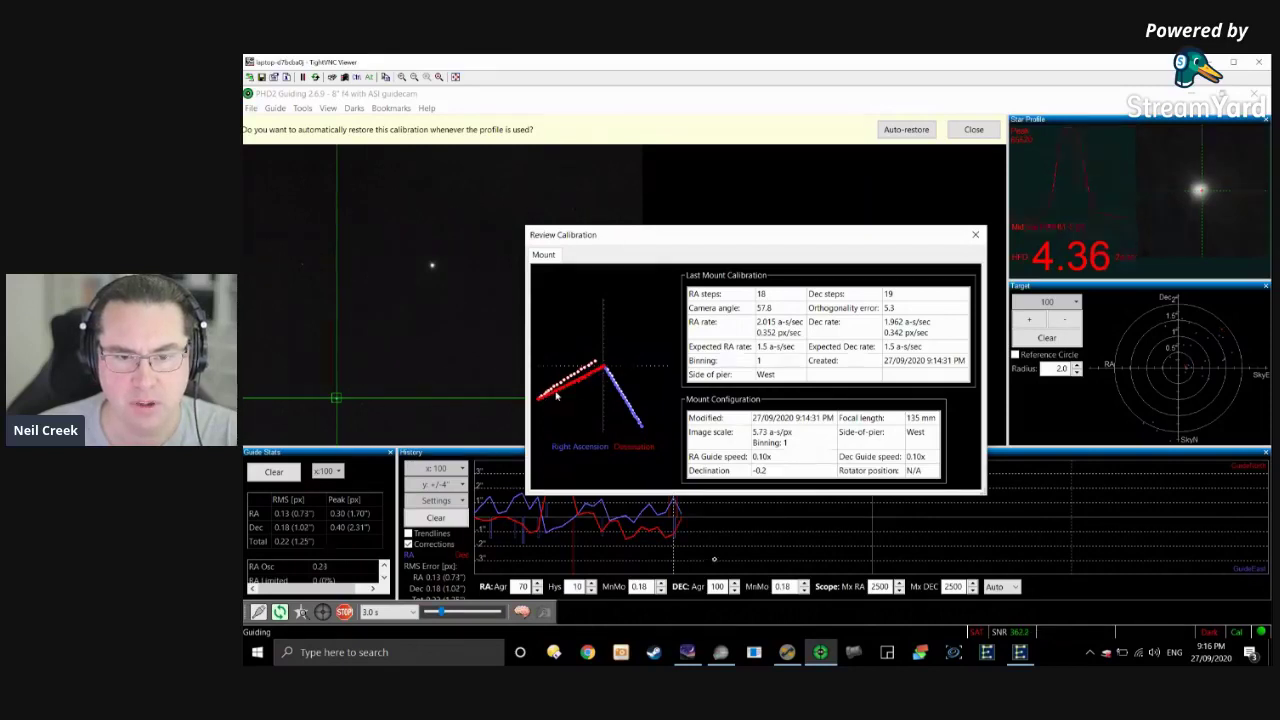
left_click(976, 236)
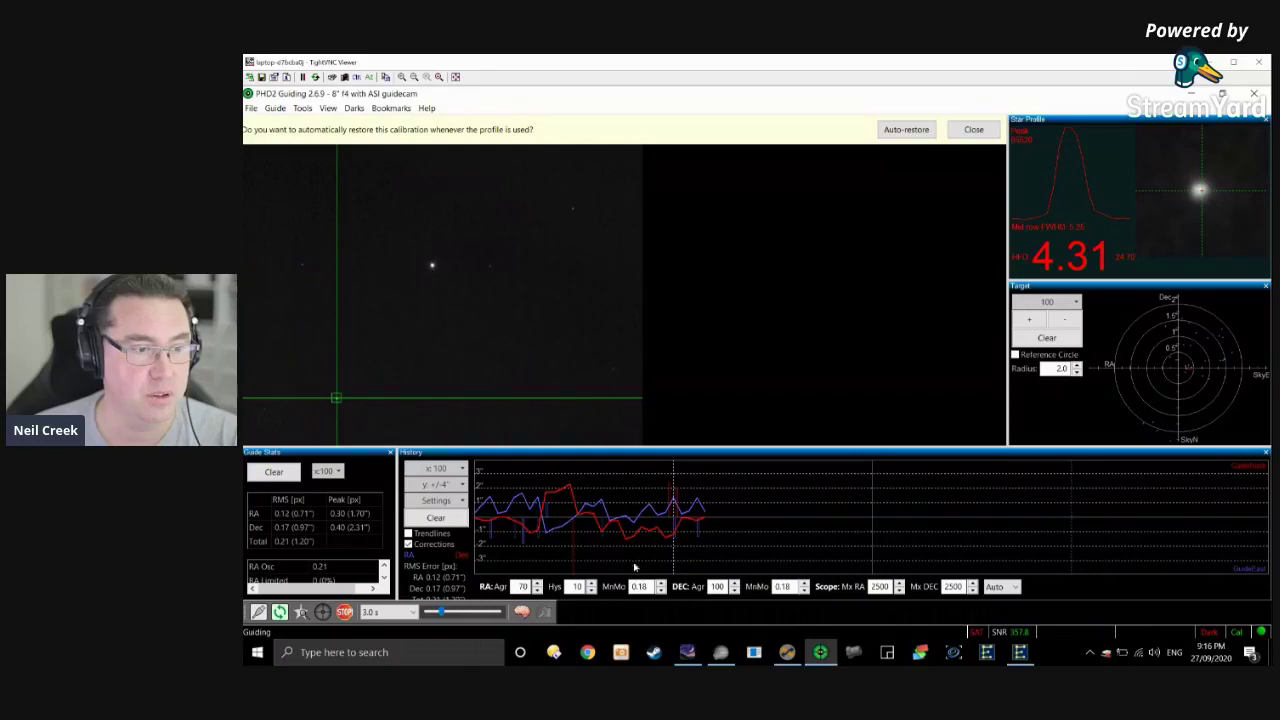
Switch to Stellarium, find NGC 253 and load its coordinates as the telescope's slew target.
left_click(688, 652)
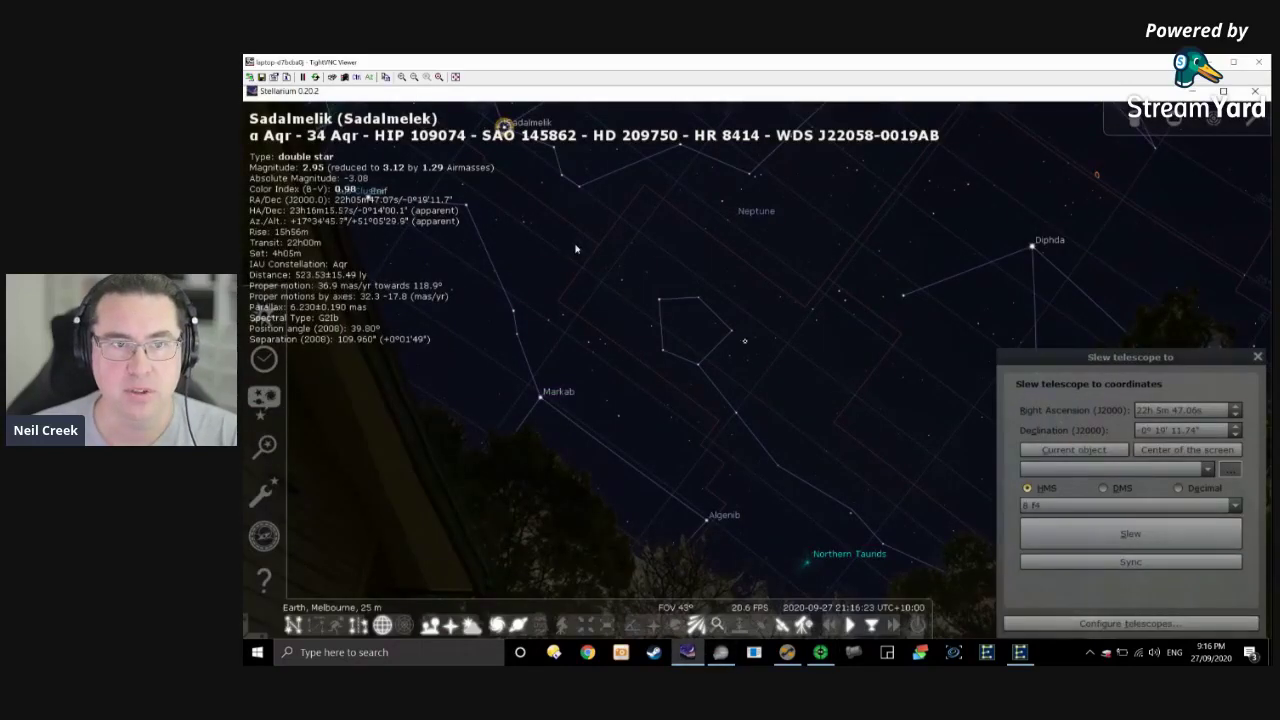
left_click_drag(576, 248, 729, 365)
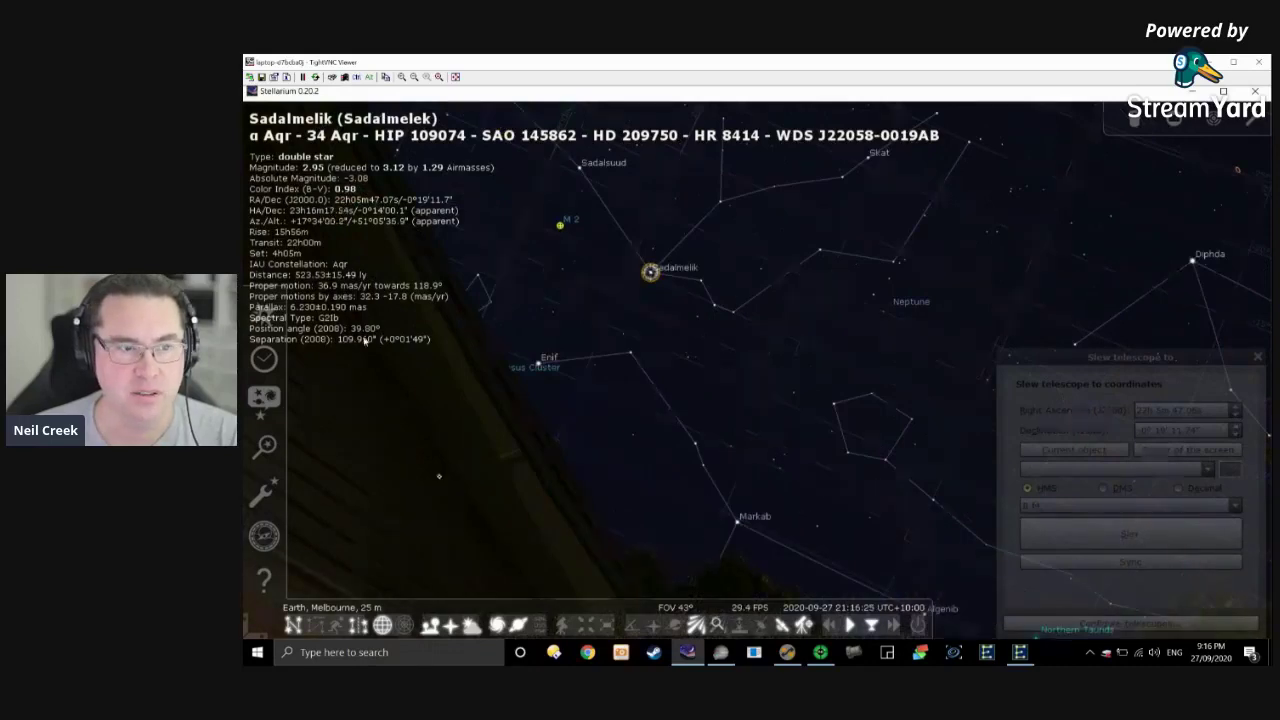
left_click(266, 447)
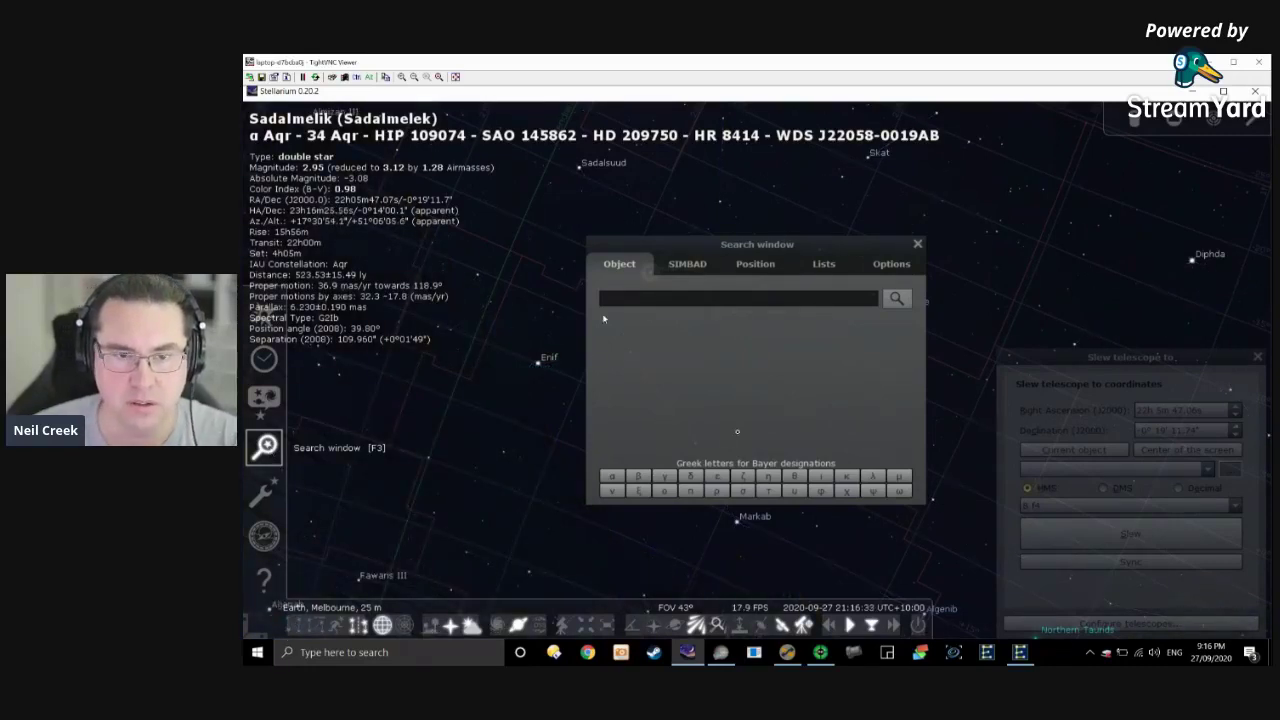
left_click(657, 300)
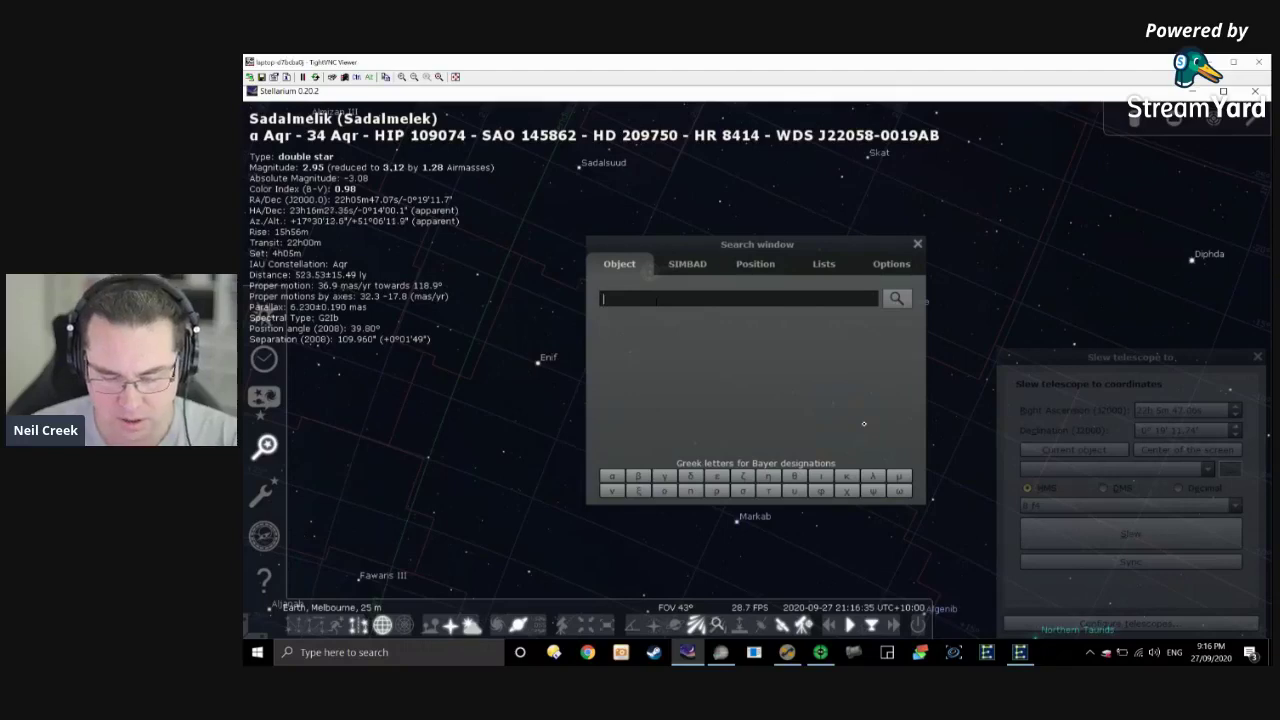
type("ngc2")
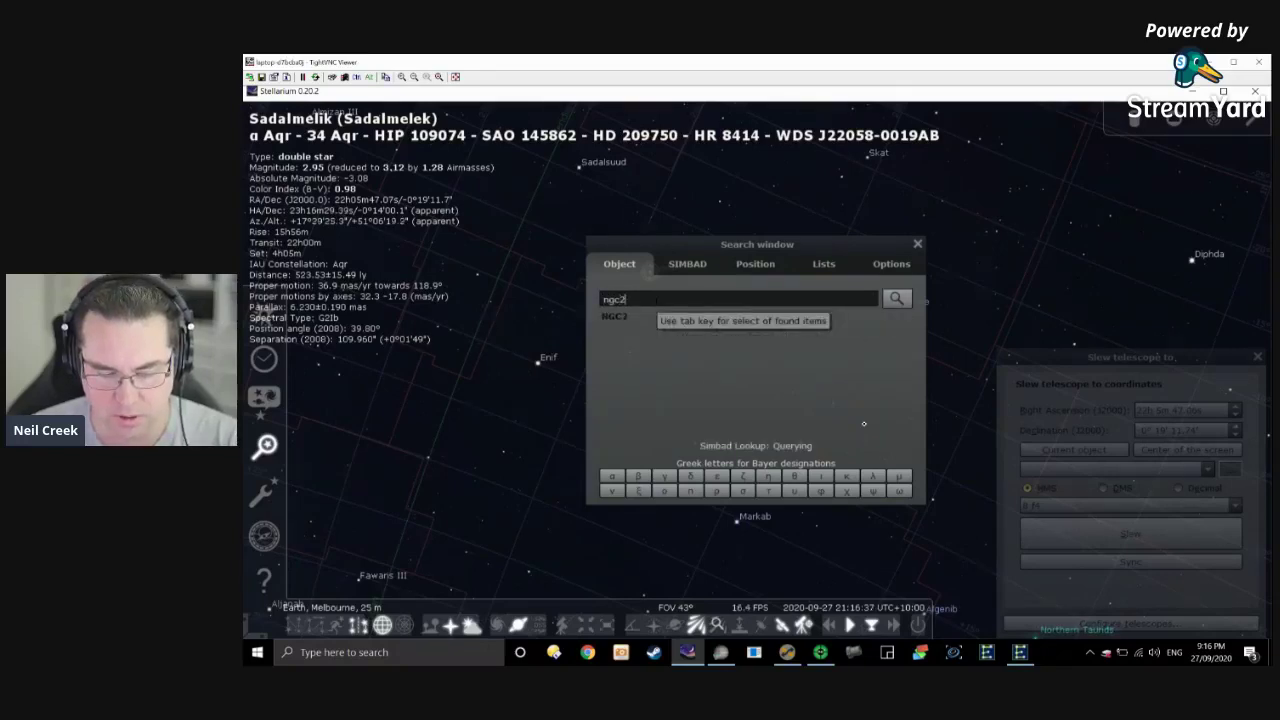
type("3")
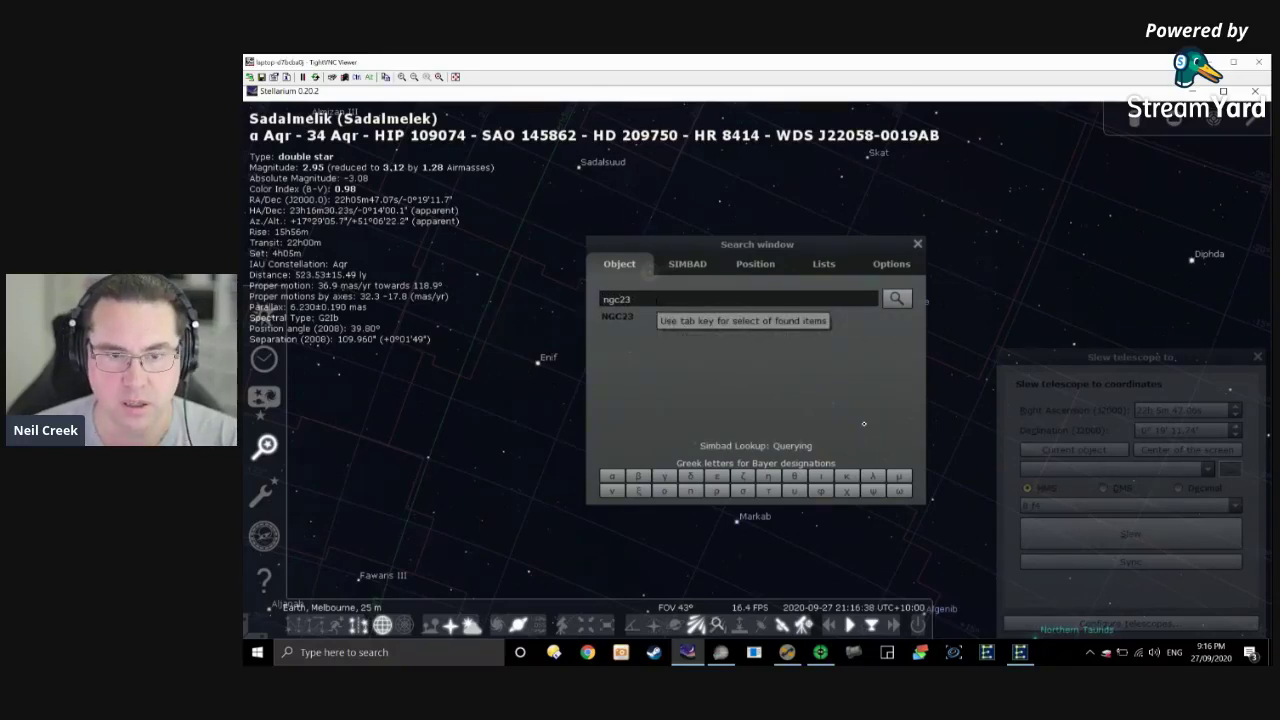
key("BackSpace")
type("53")
key("Return")
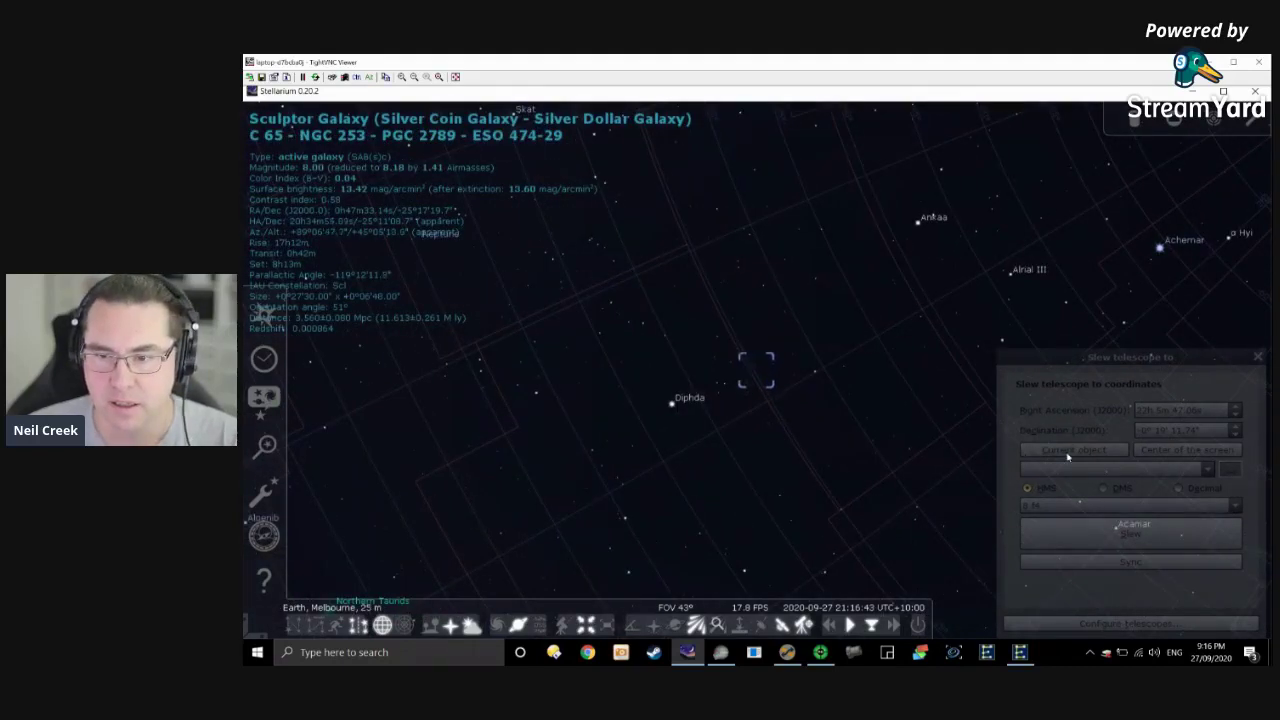
left_click(1068, 453)
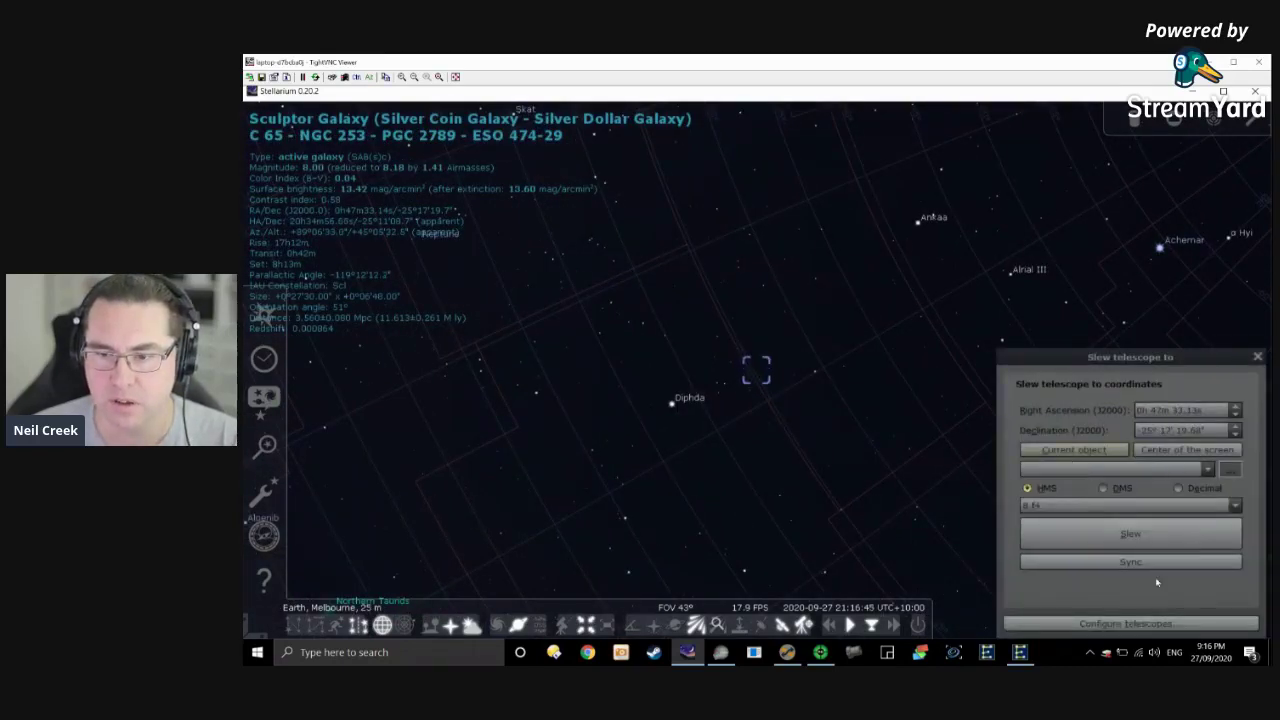
Slew the telescope to NGC 253, switch to SharpCap and lower the live video exposure to 198 ms.
left_click(1133, 538)
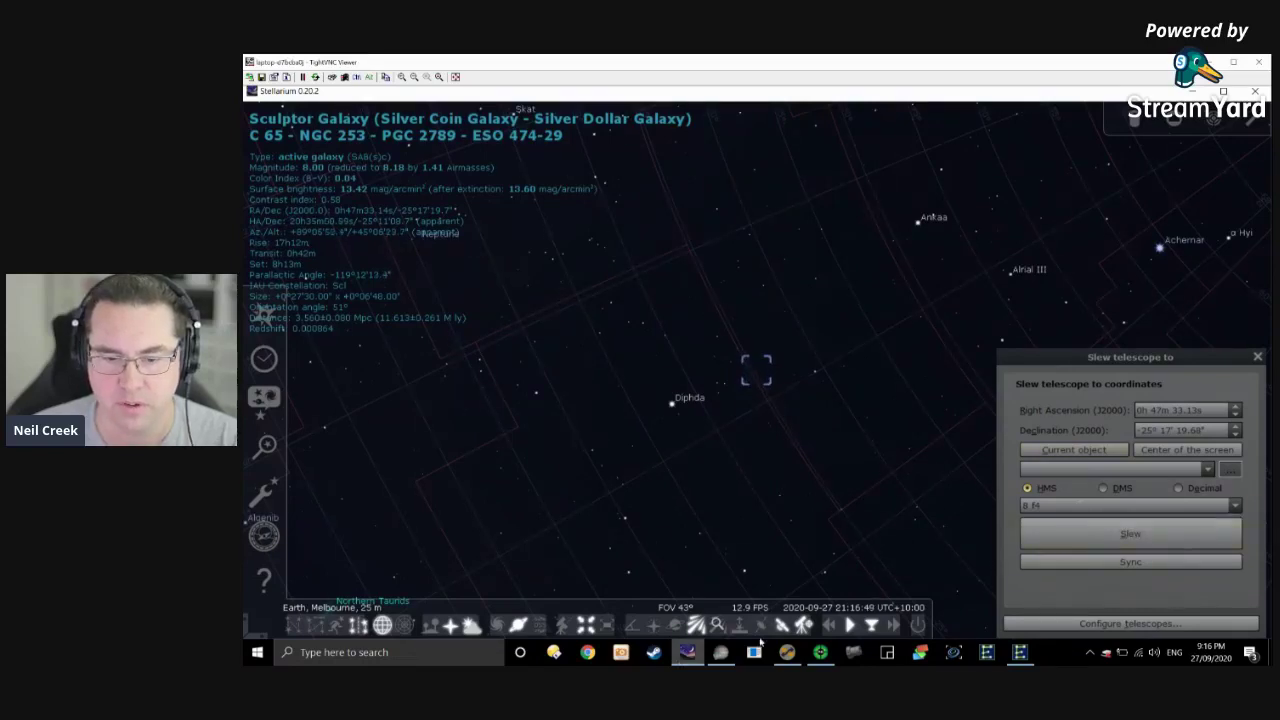
mouse_move(687, 652)
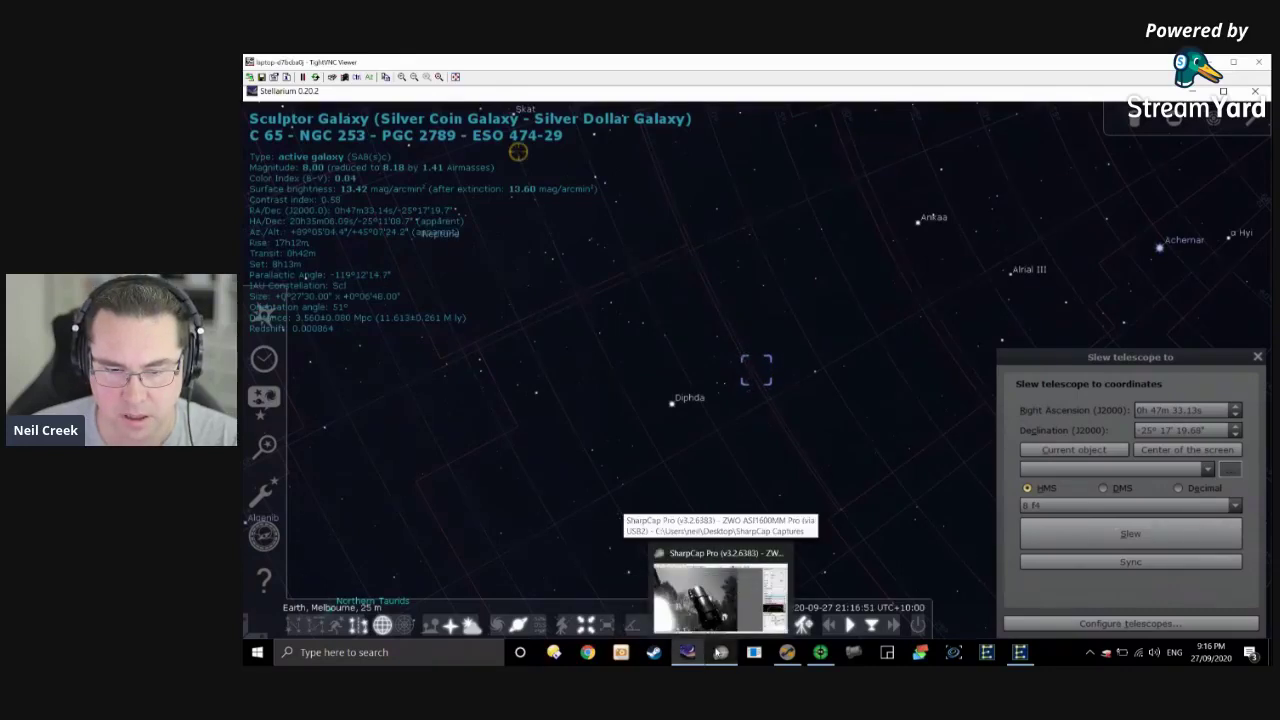
left_click(719, 652)
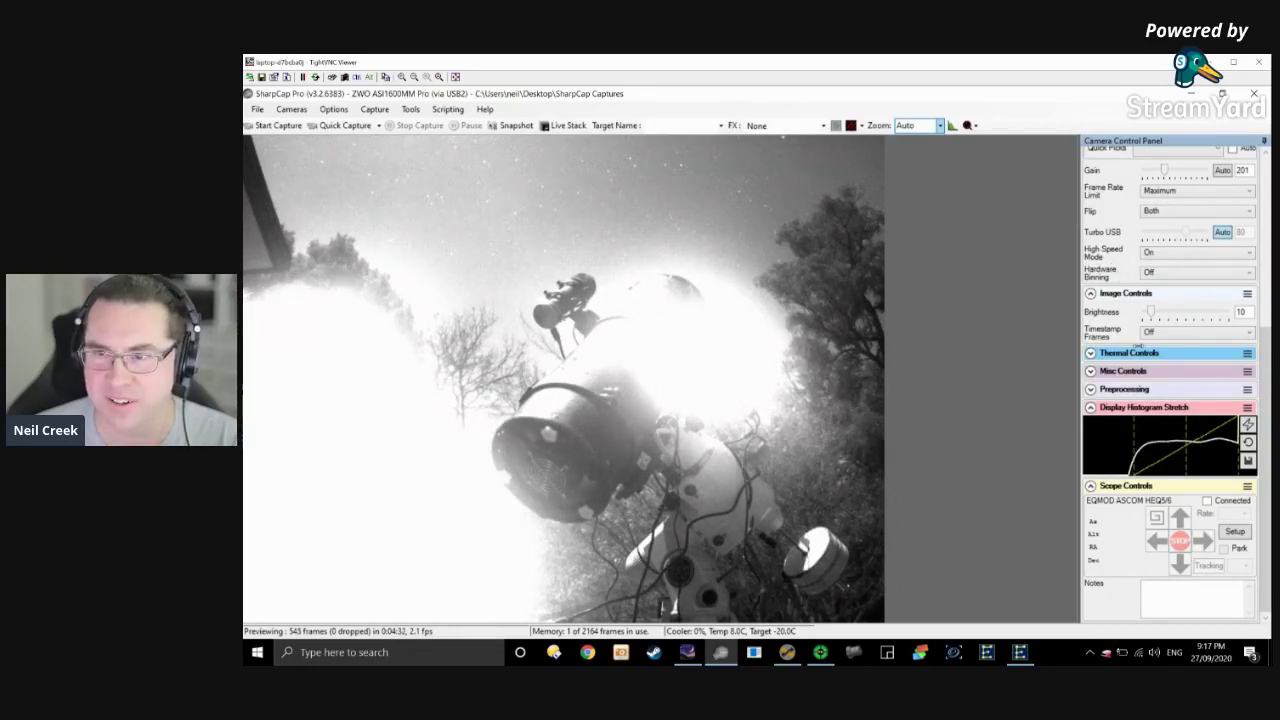
scroll(1175, 246, "up", 3)
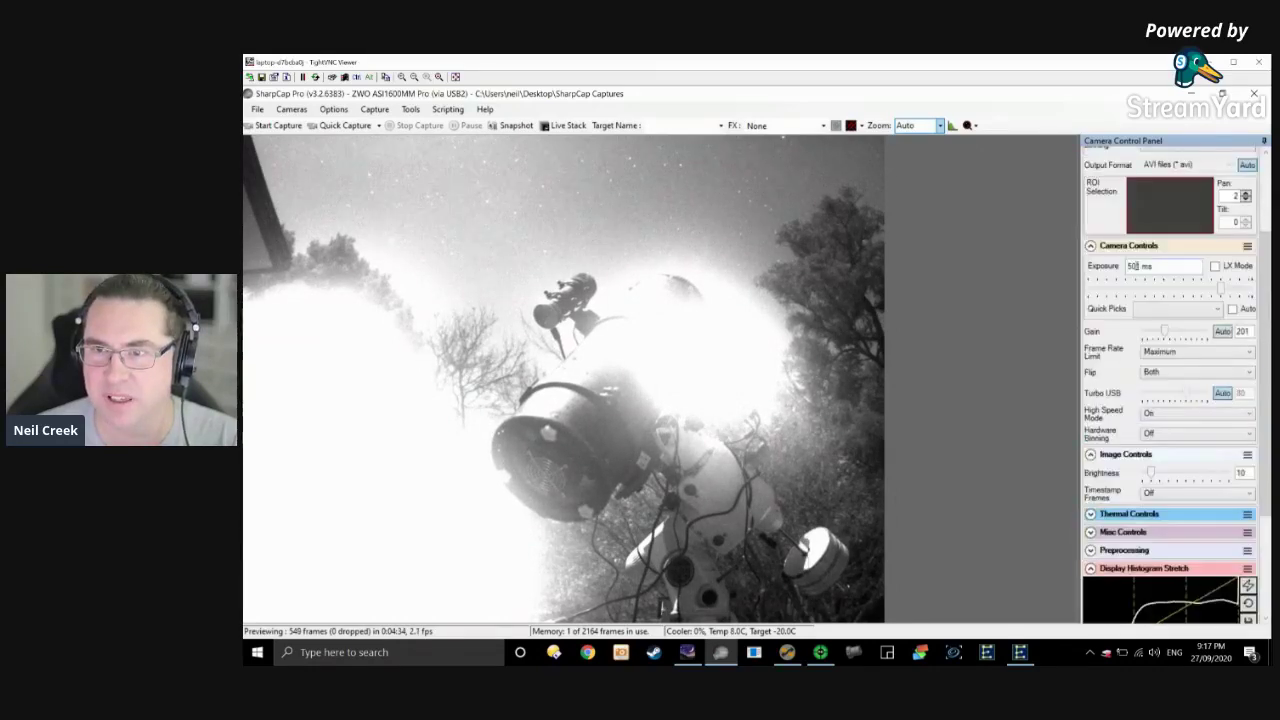
left_click_drag(1220, 290, 1208, 294)
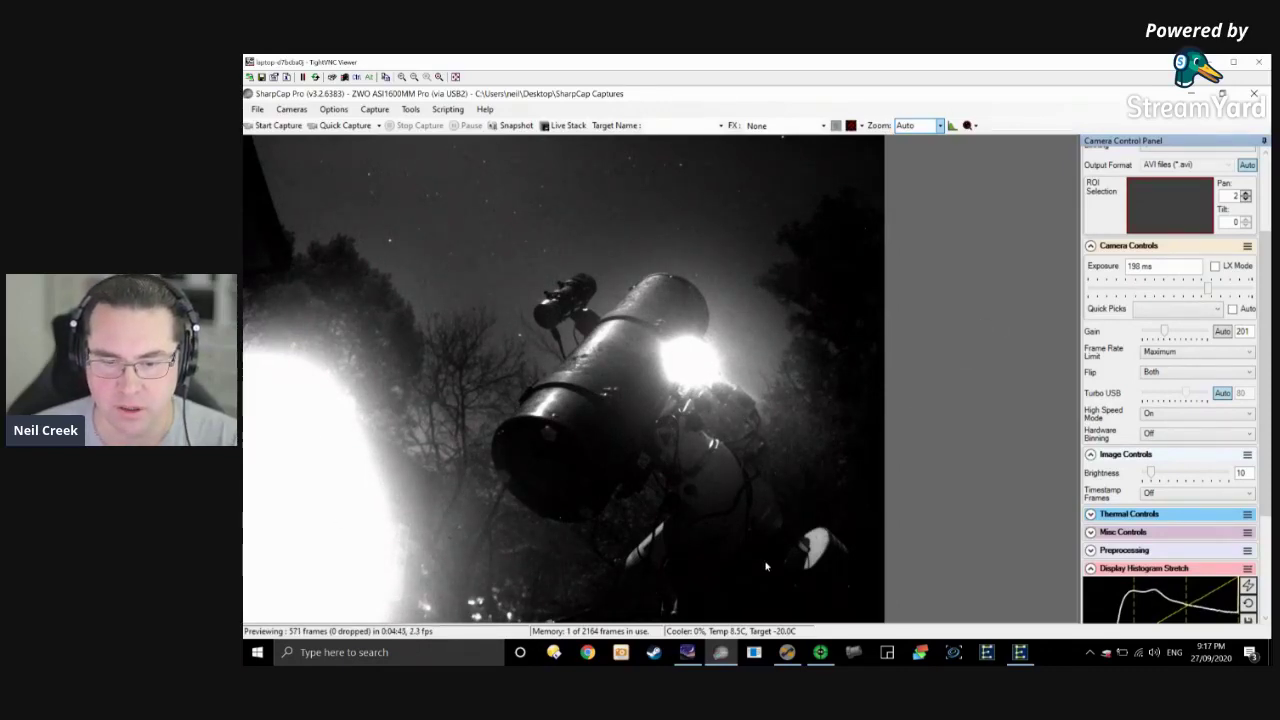
Open the ZWO ASI1600MC-Cool camera and apply the ASI1600 MC-C - finding capture profile.
left_click(293, 110)
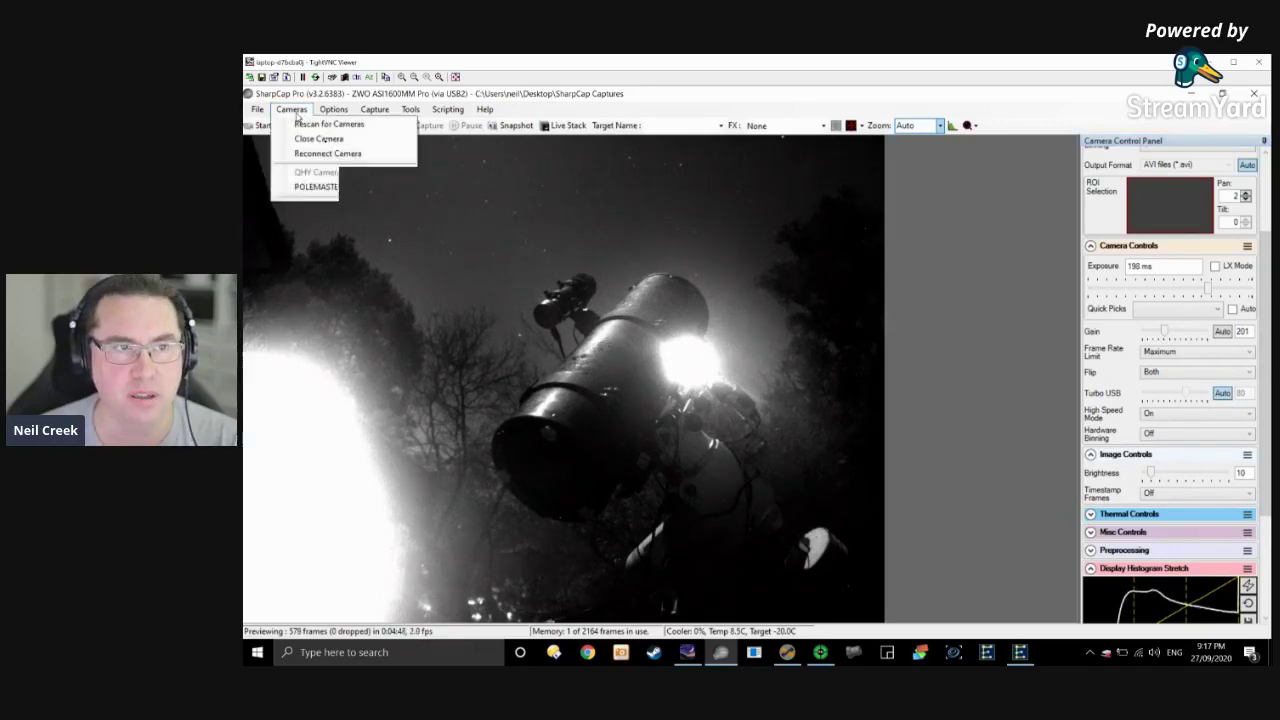
left_click(330, 217)
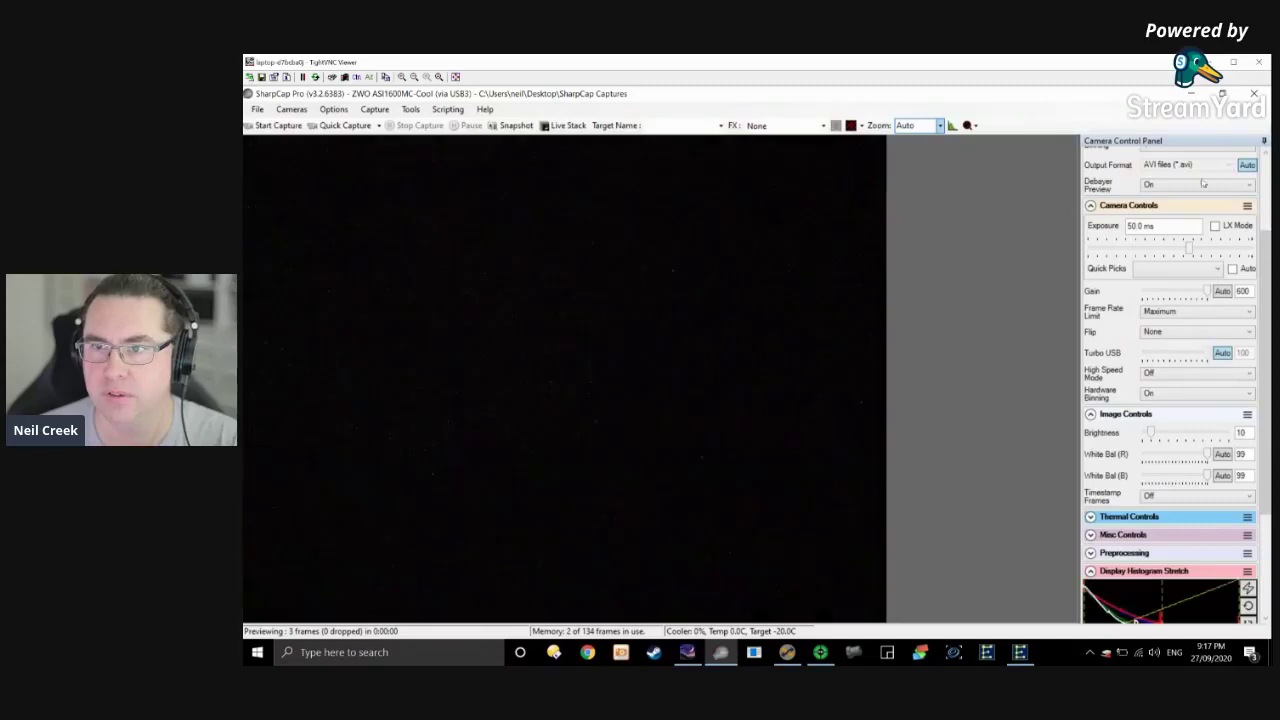
scroll(1190, 200, "up", 3)
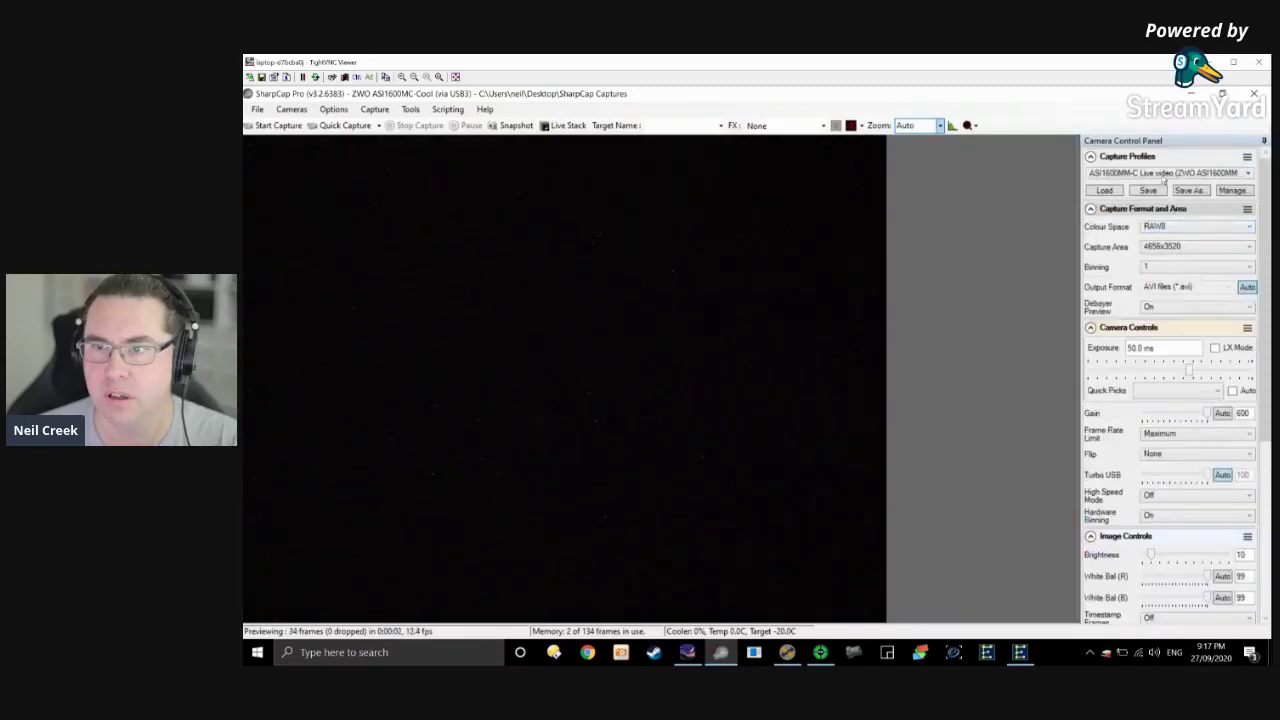
left_click(1164, 177)
left_click(1158, 198)
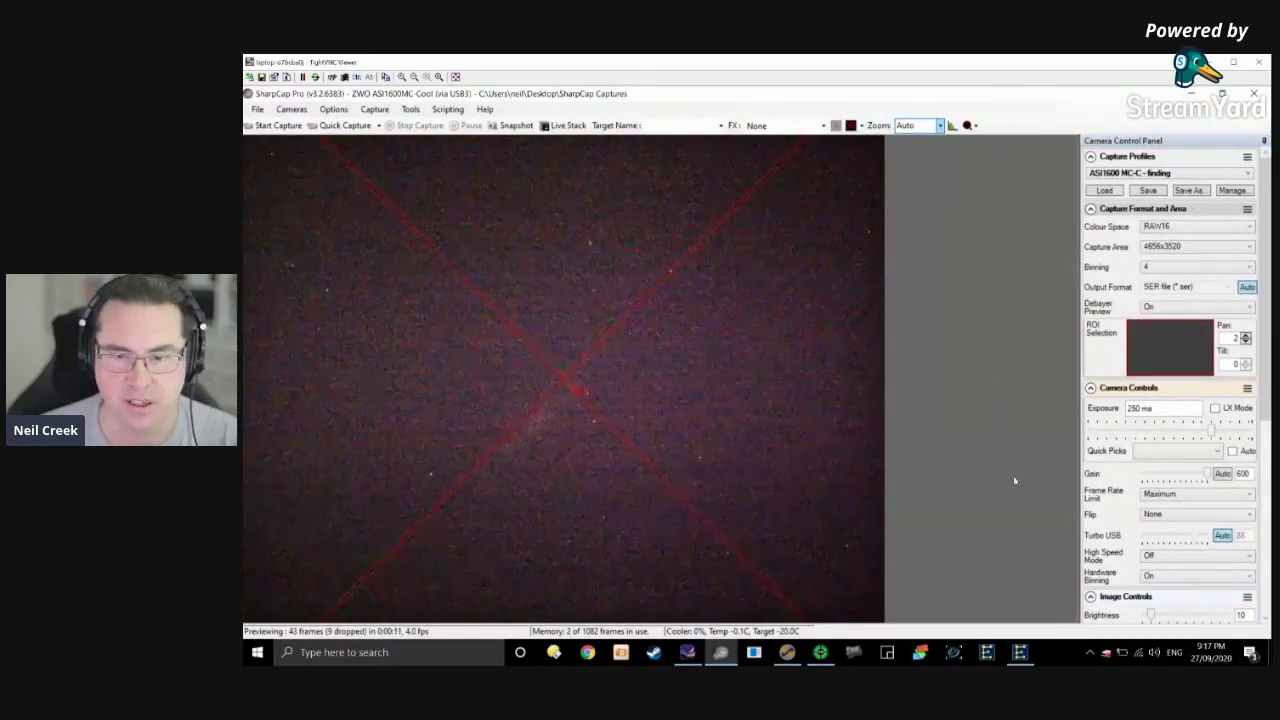
Switch to EQMOD, select the third slew rate preset and nudge the mount east and north to centre the galaxy.
left_click(1021, 652)
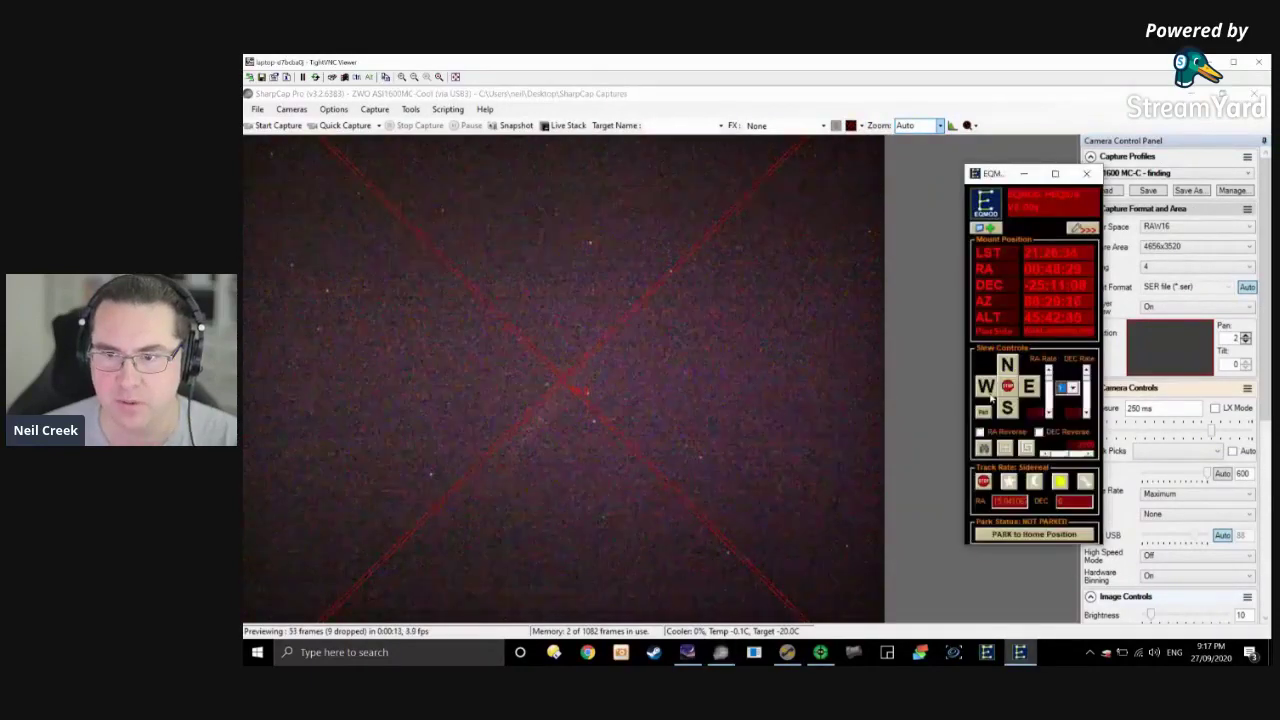
left_click(1065, 388)
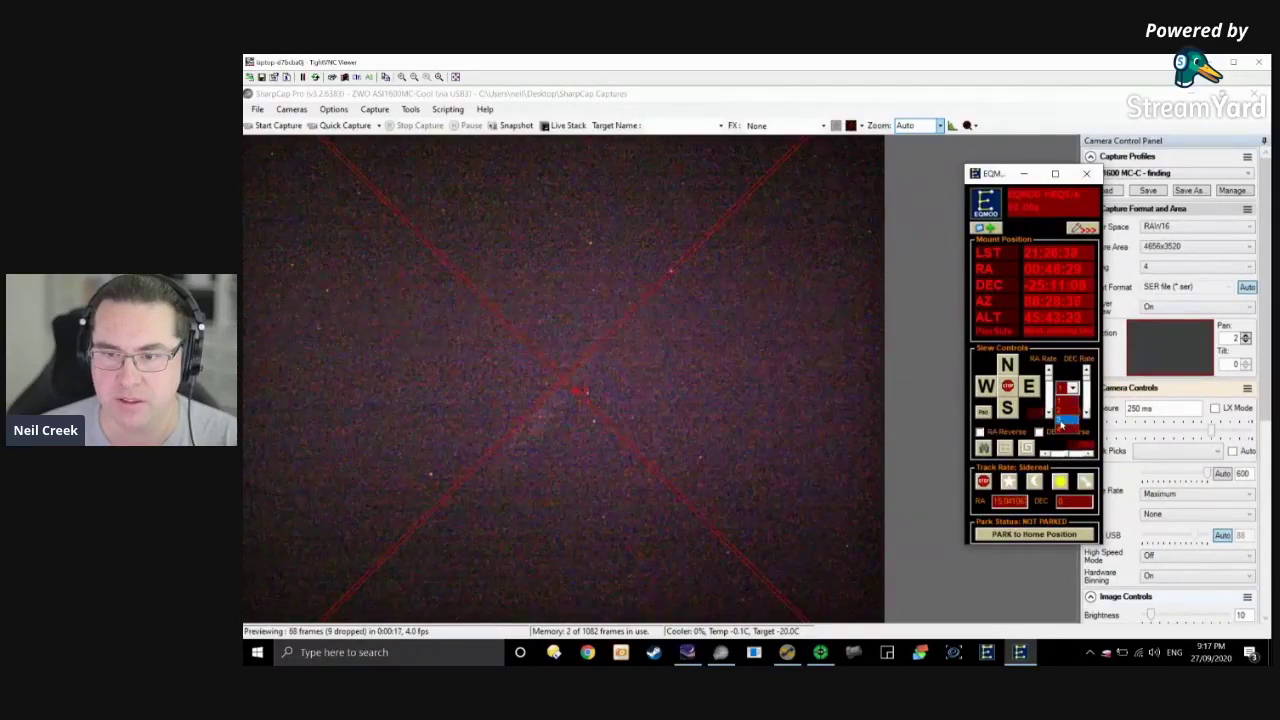
left_click(1062, 425)
left_click(1030, 388)
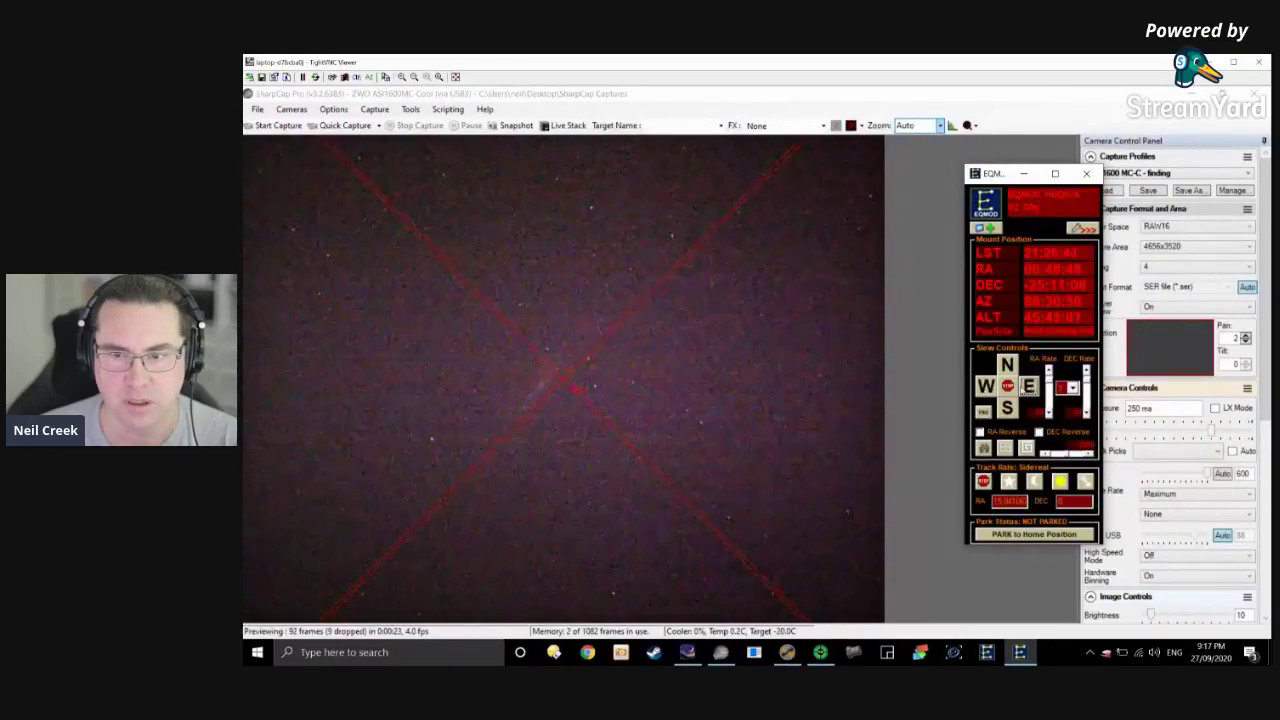
left_click(1008, 368)
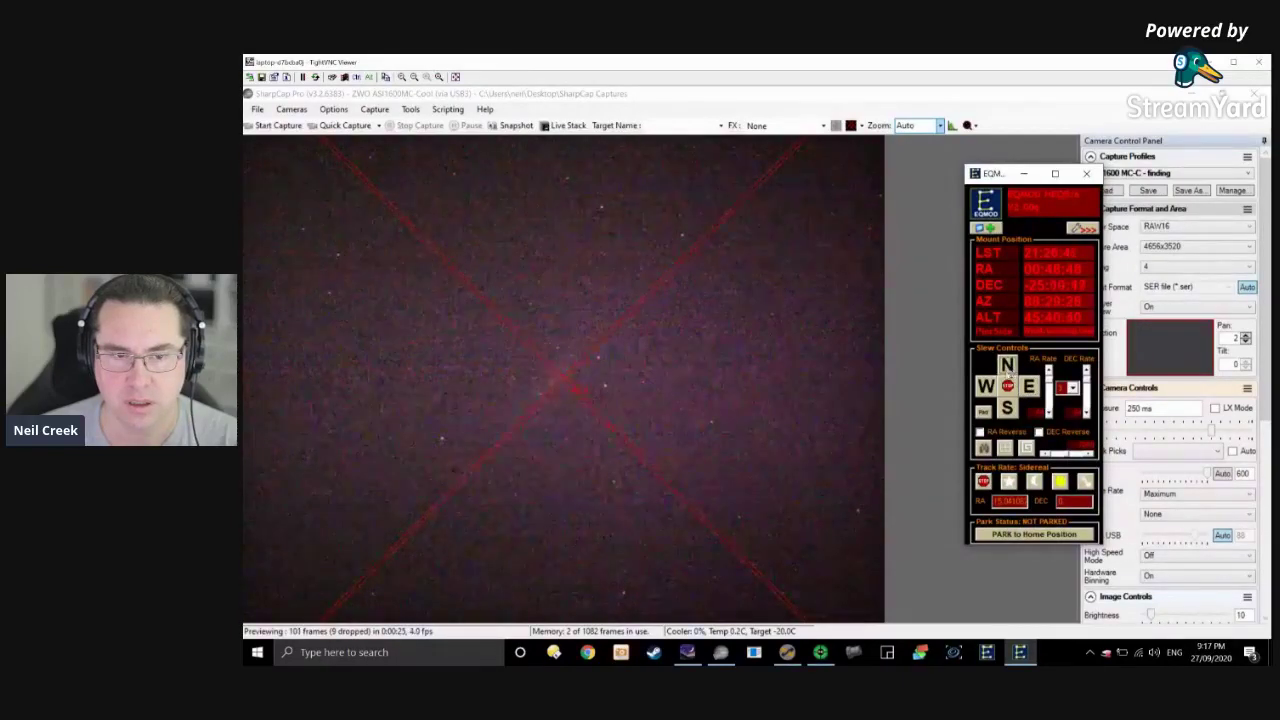
Return to SharpCap and cycle the reticule overlay through its styles until it is off.
left_click(941, 186)
left_click(850, 125)
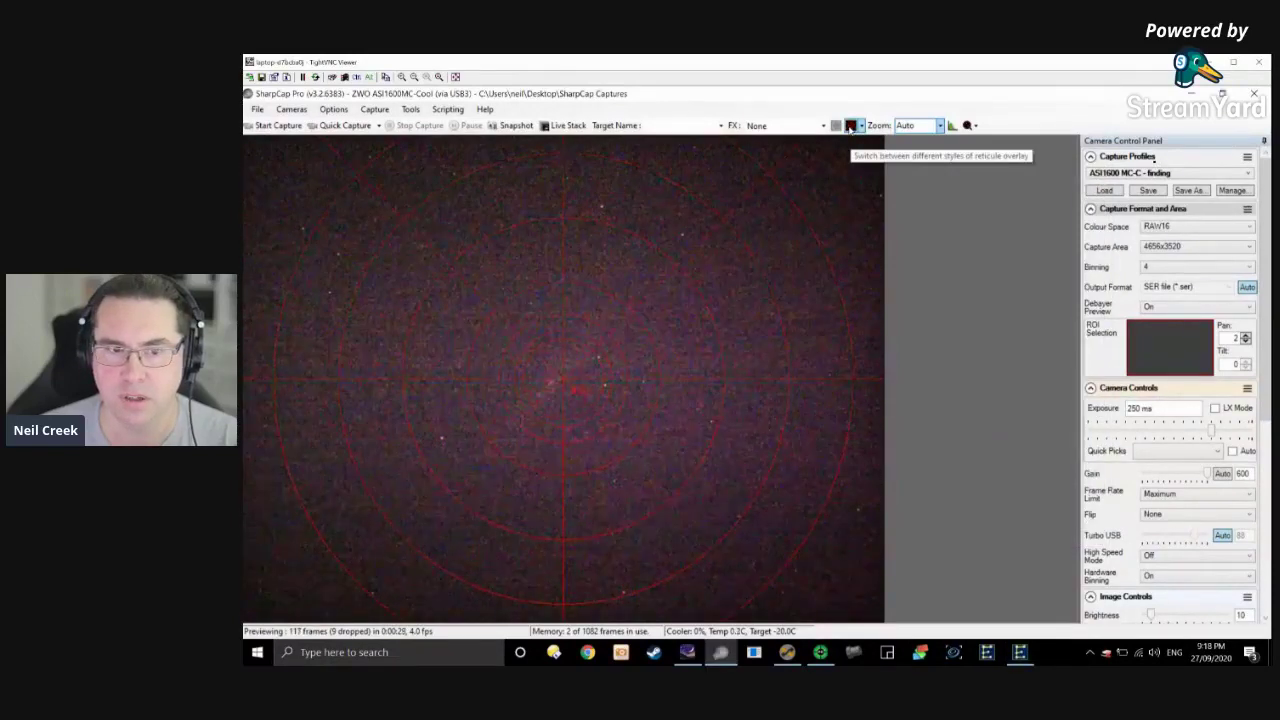
left_click(850, 125)
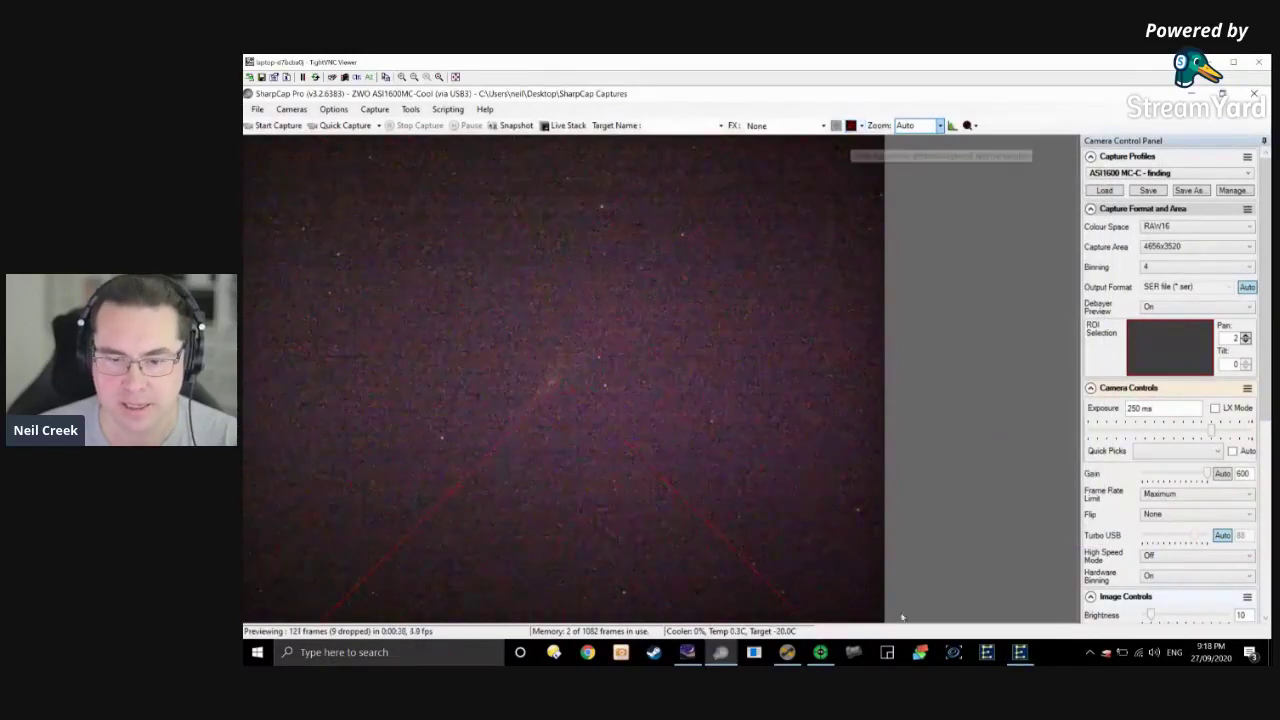
Switch to Stellarium, sync the telescope to NGC 253's coordinates and return to SharpCap.
left_click(718, 653)
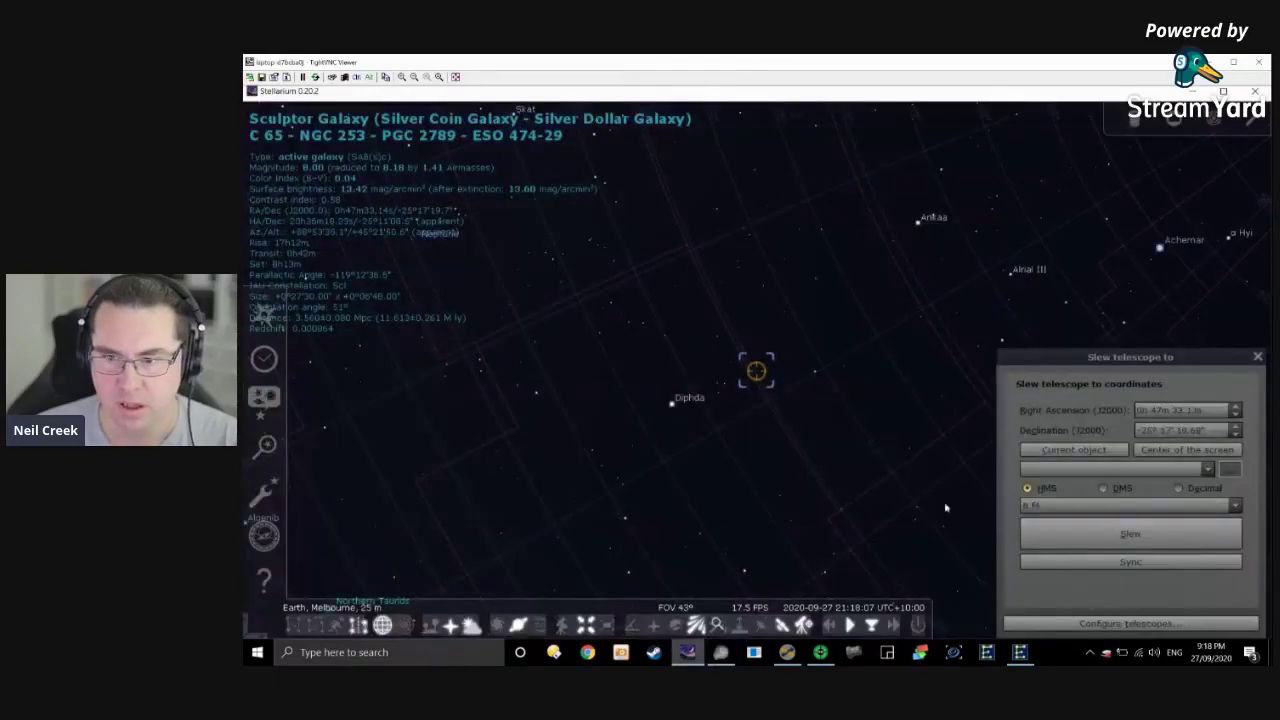
left_click(1126, 560)
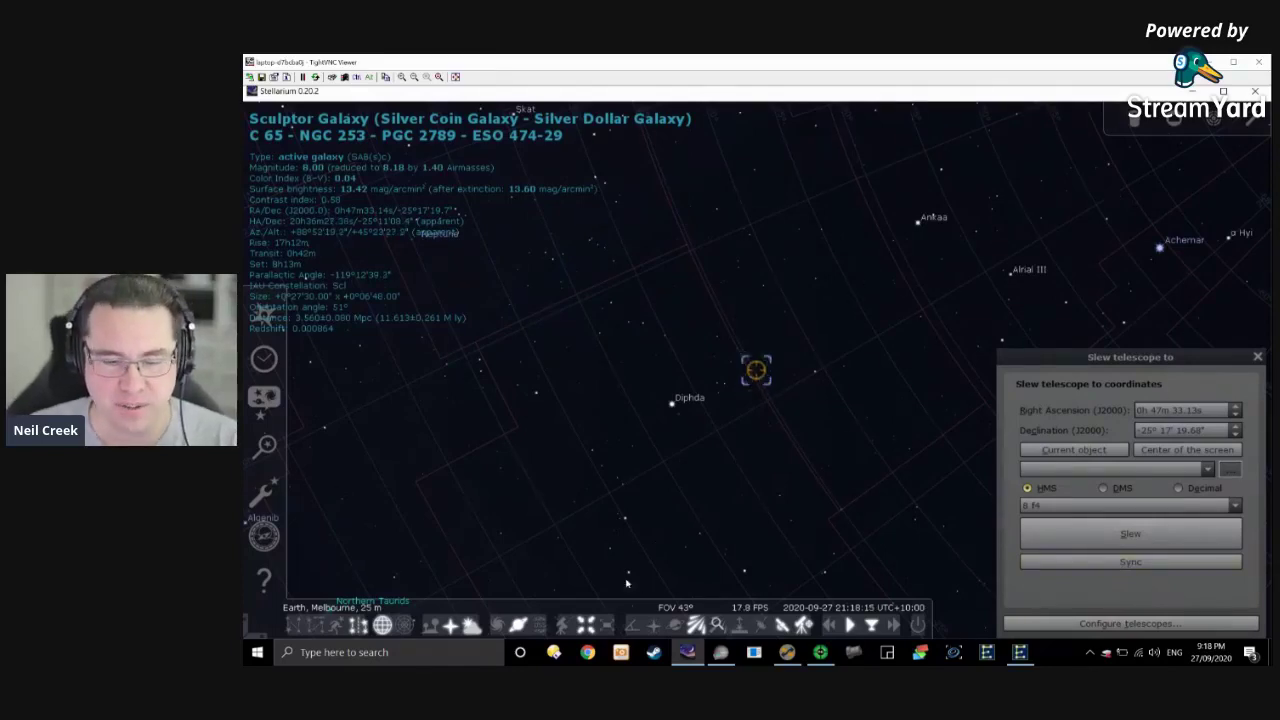
key("alt+Tab")
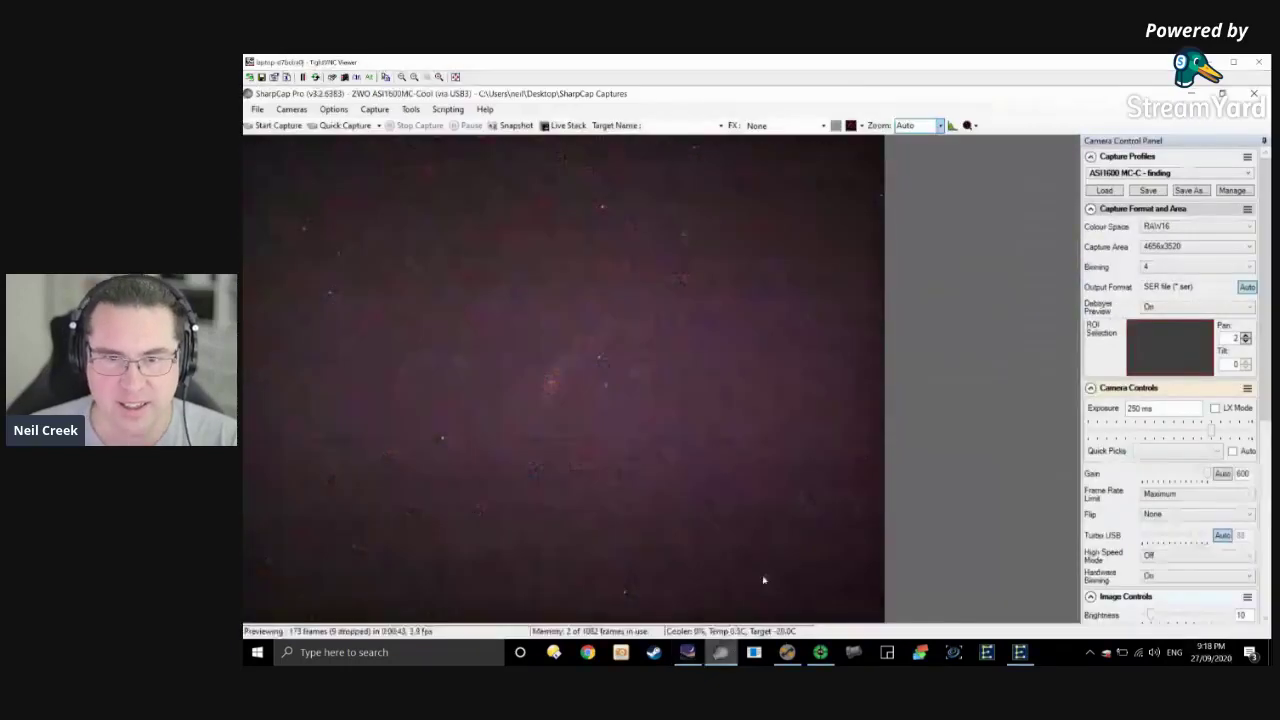
Load the ASI1600 MC-C capture profile with its 15 s exposure and start live stacking.
left_click(1145, 173)
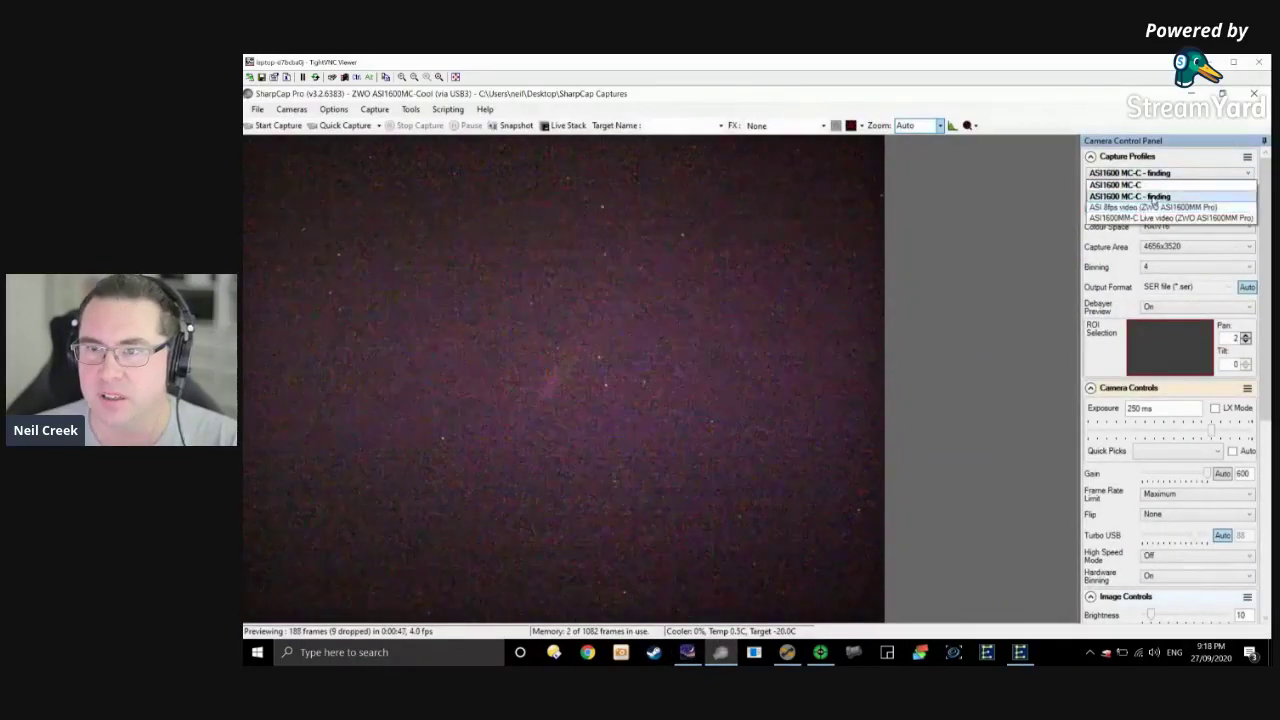
left_click(1117, 186)
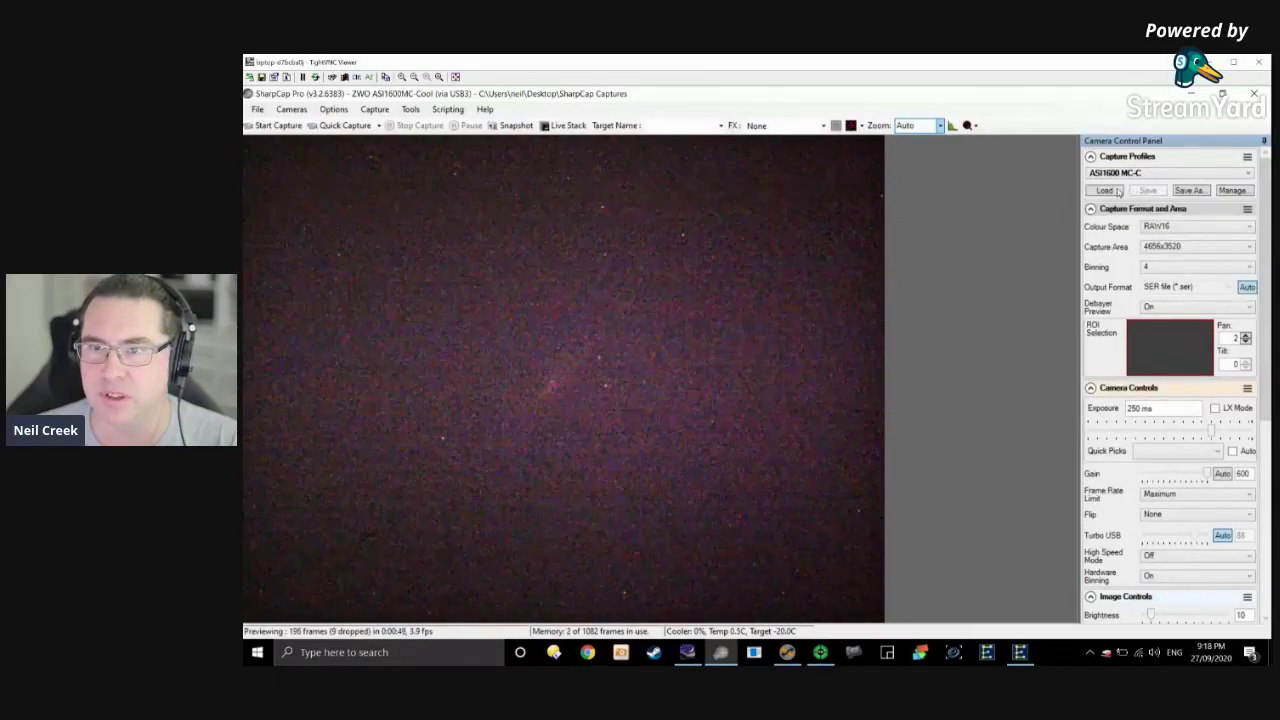
left_click(1106, 190)
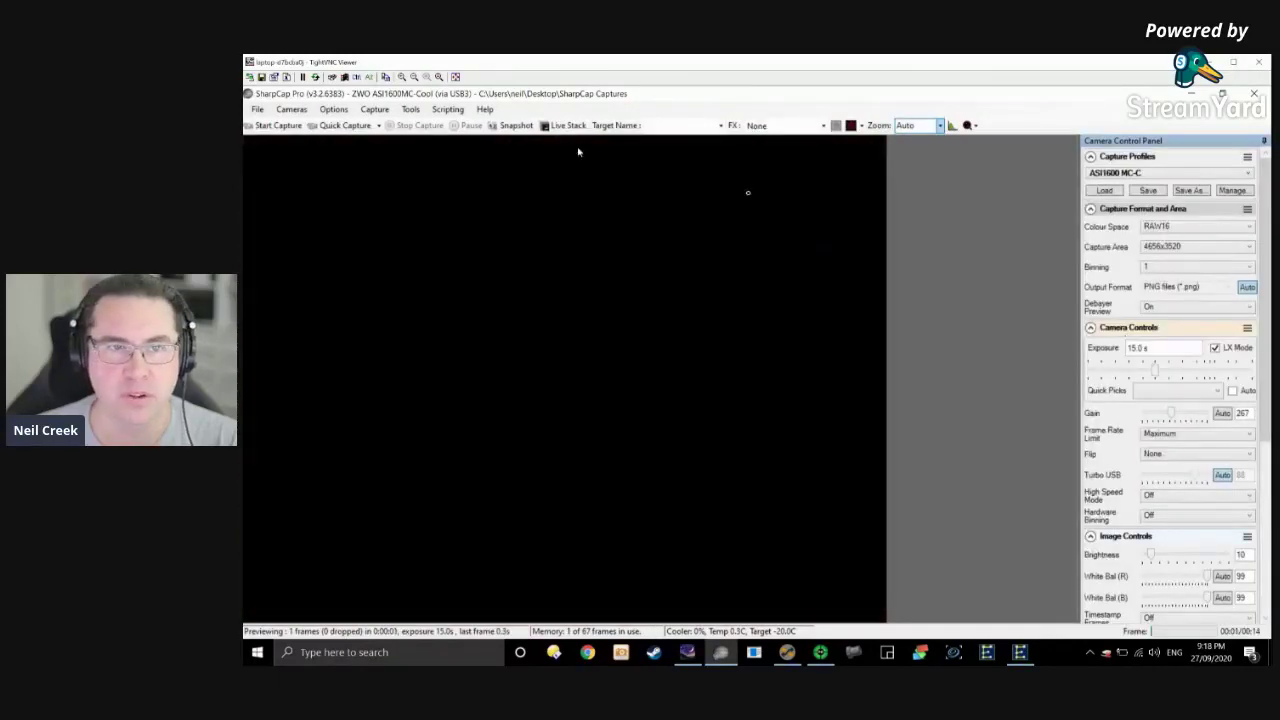
left_click(563, 125)
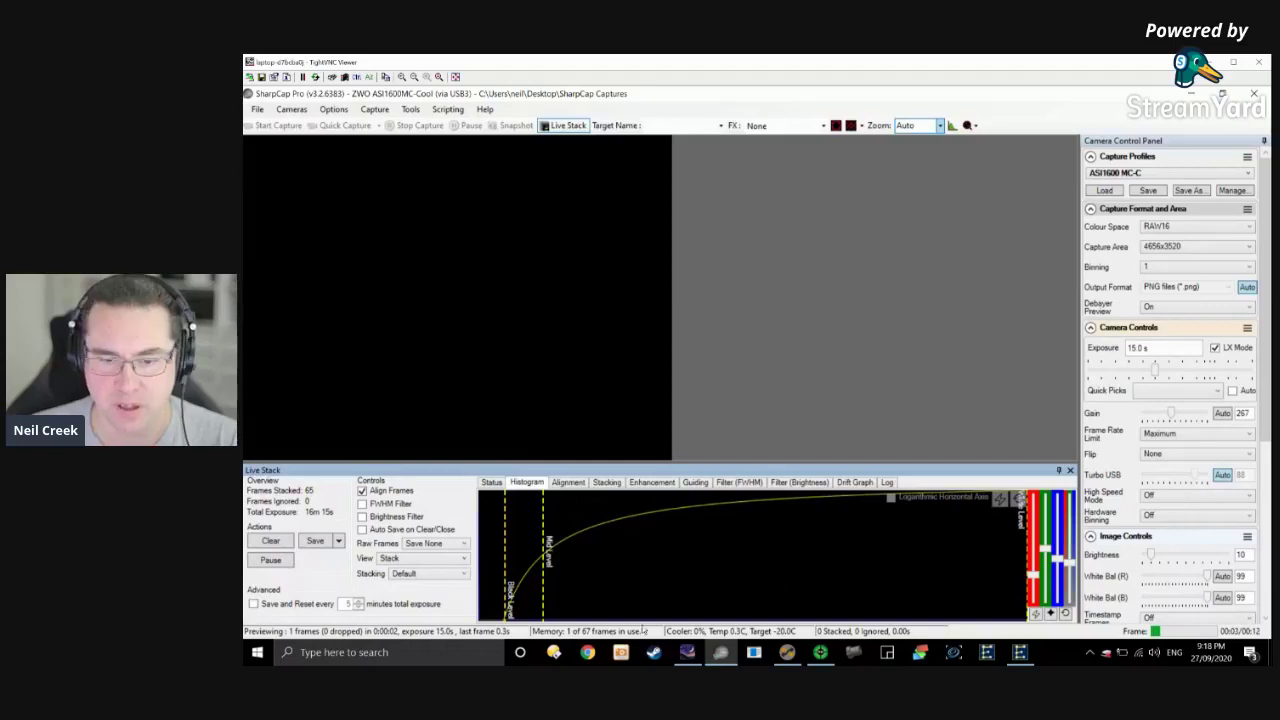
Switch to PHD2, clear the guiding history and target plot, and dismiss the RA corrections warning.
left_click(815, 652)
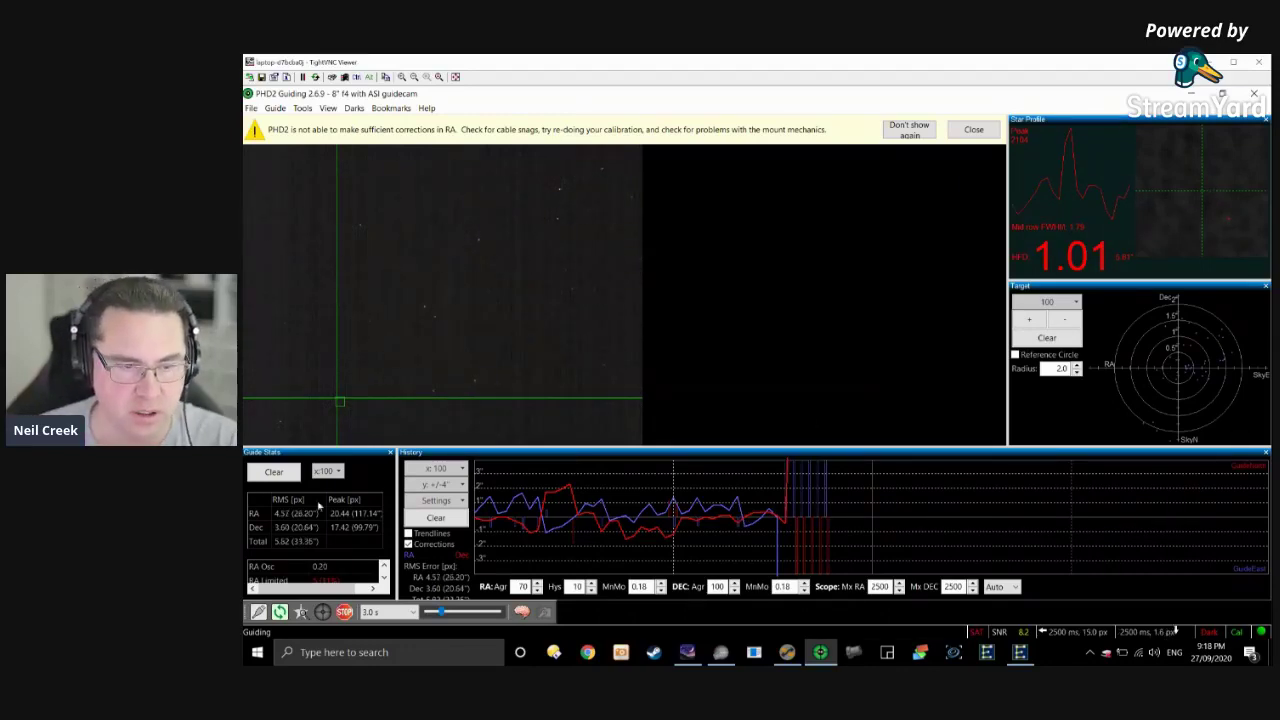
left_click(435, 517)
left_click(1058, 342)
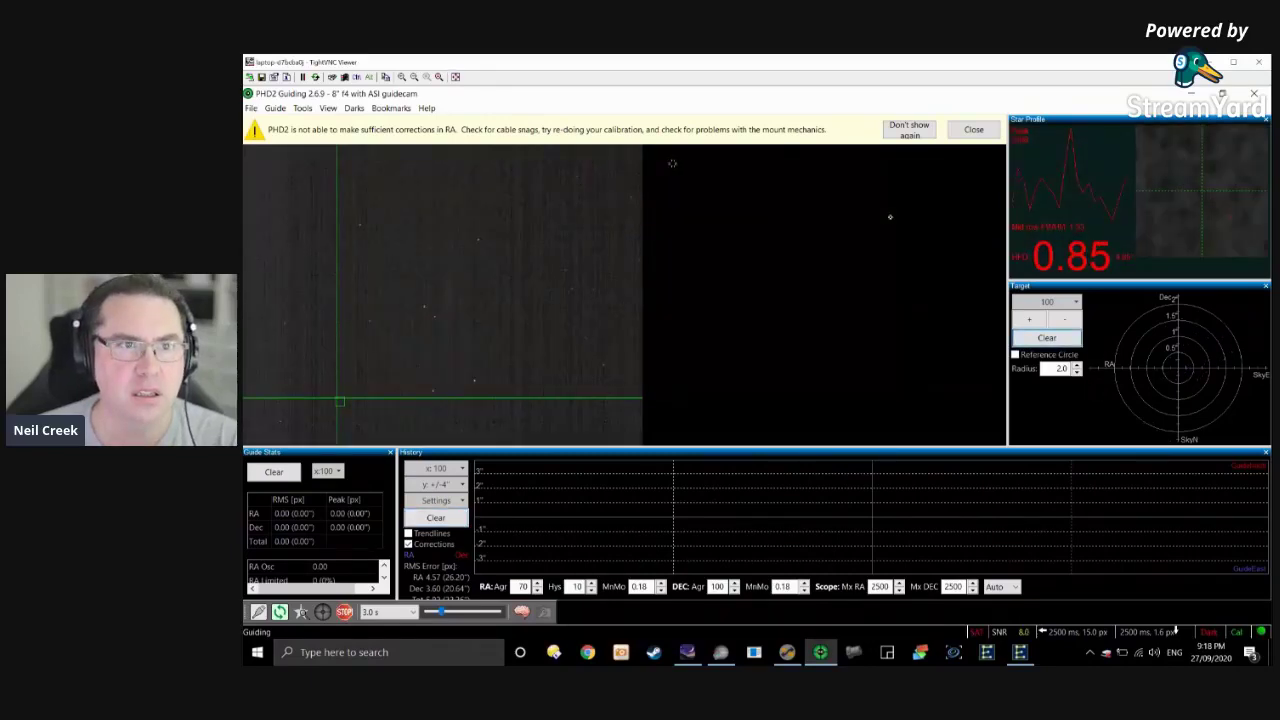
left_click(970, 131)
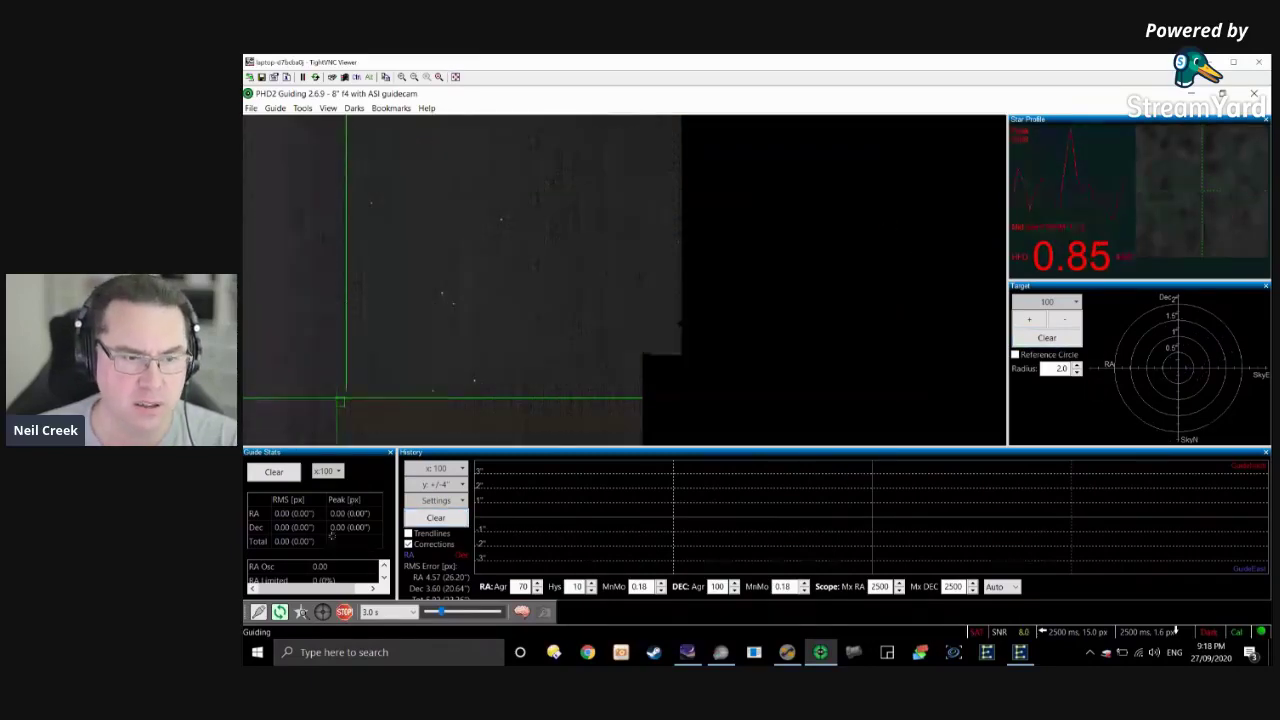
Restart looping exposures, auto-select a new guide star and start guiding on it.
left_click(280, 612)
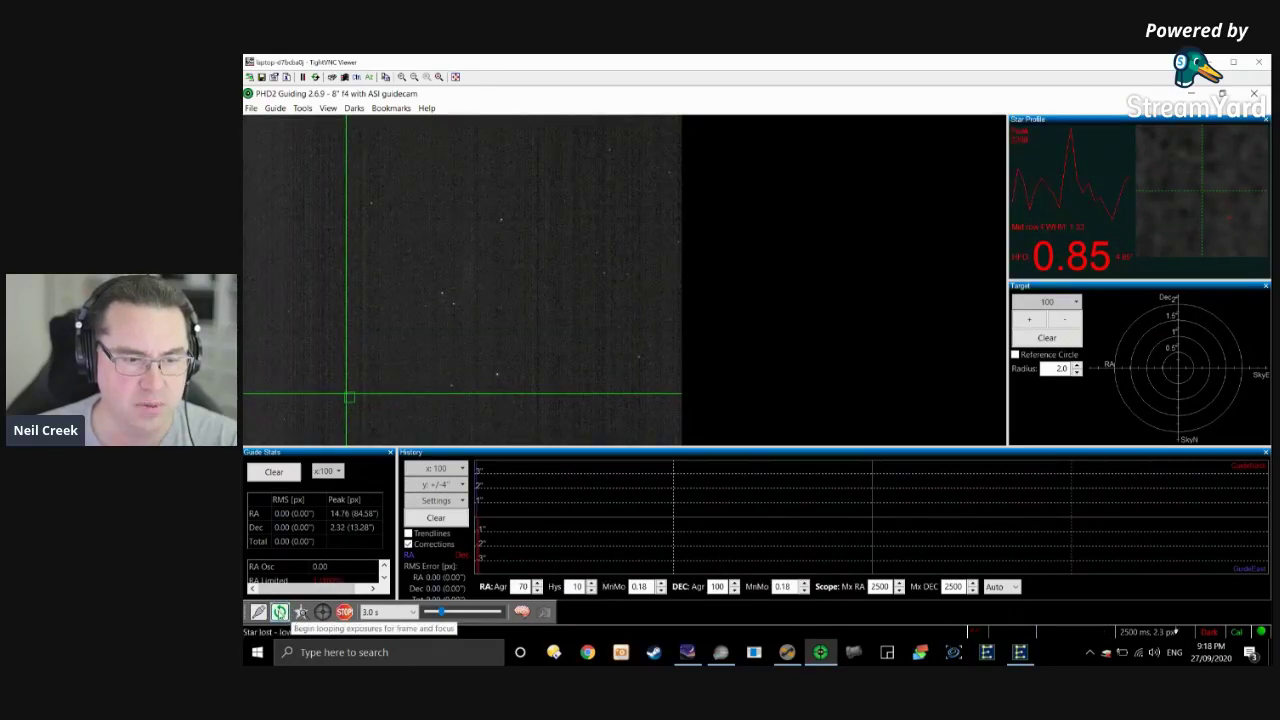
left_click(301, 613)
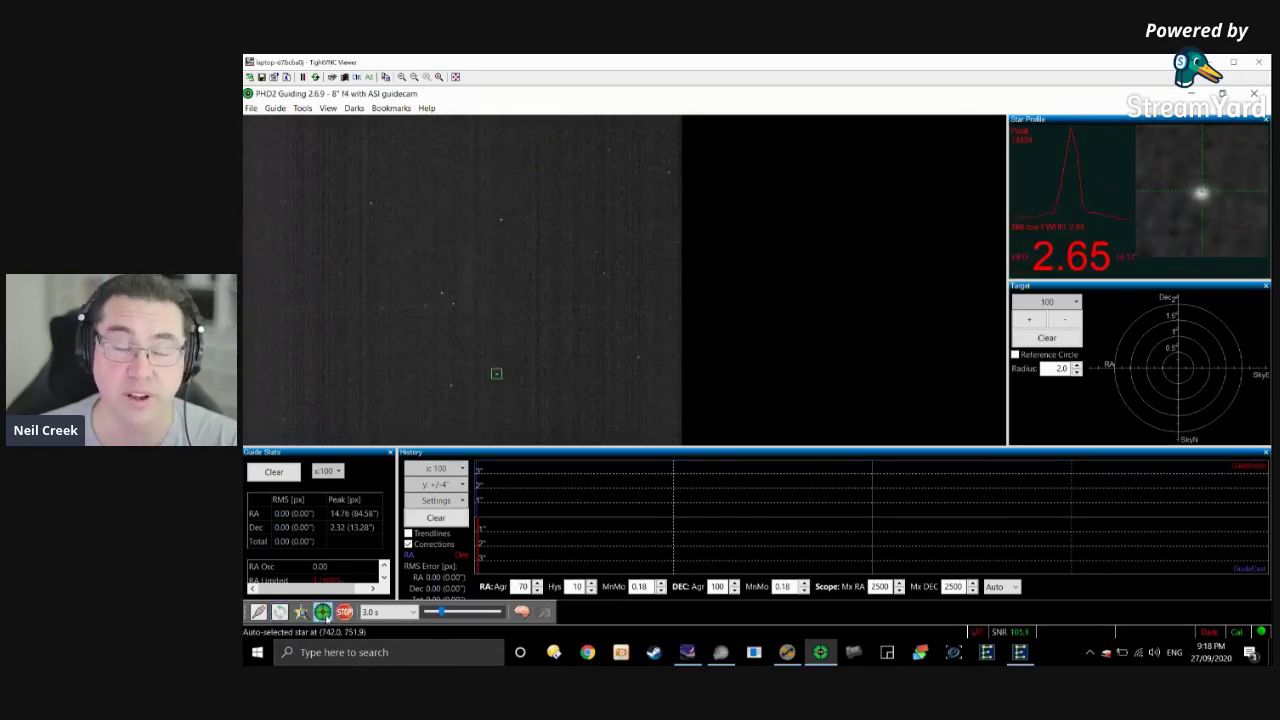
left_click(325, 615)
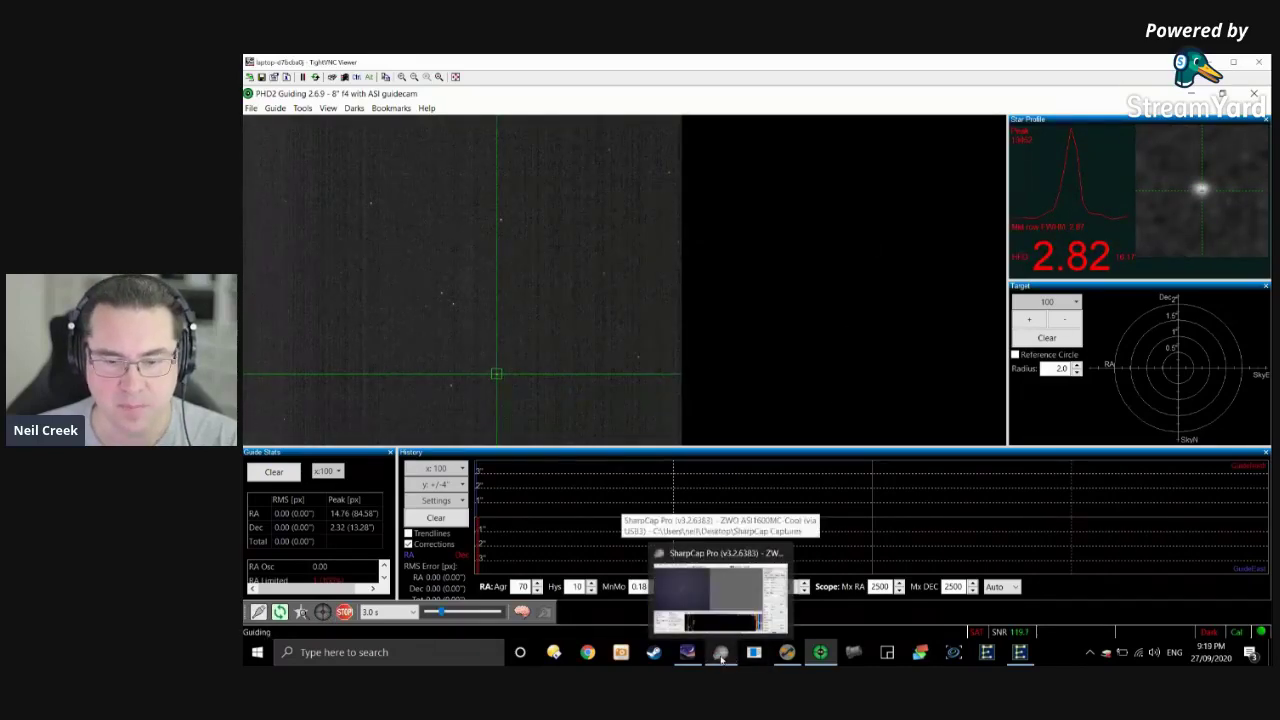
Switch to SharpCap, auto-stretch the live stack histogram and auto-balance the stack's colours.
left_click(721, 656)
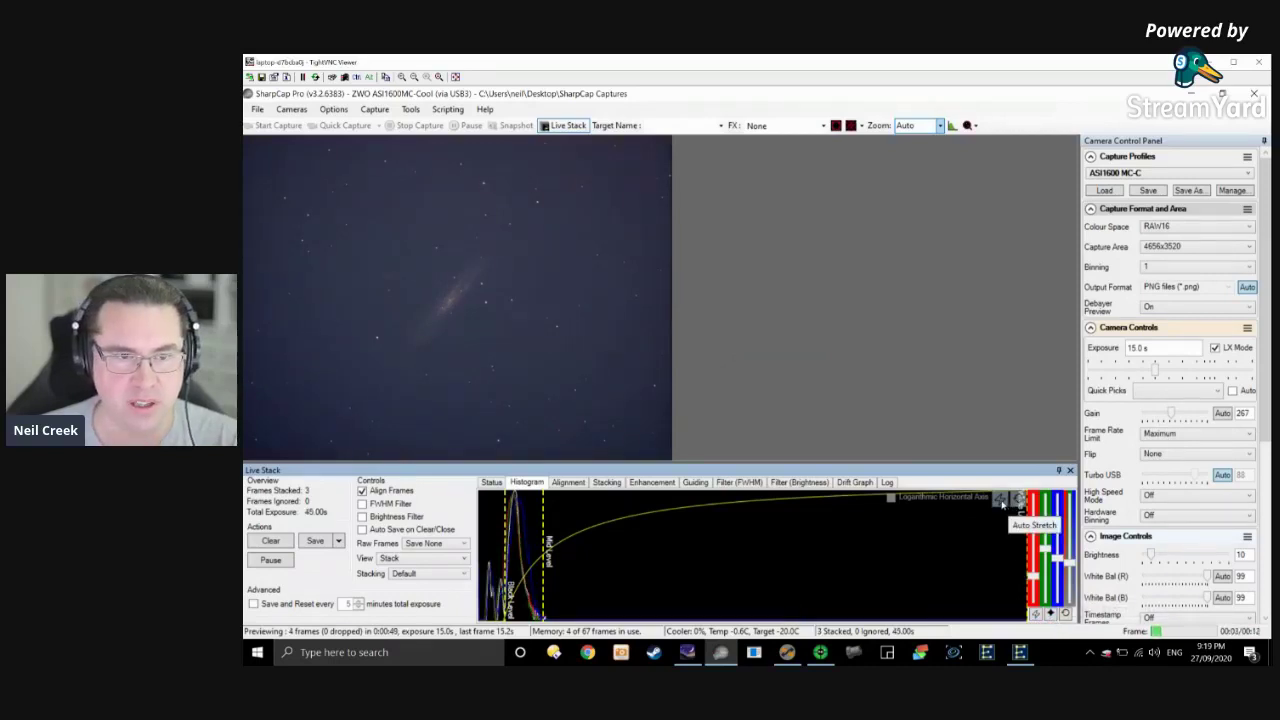
left_click(1002, 502)
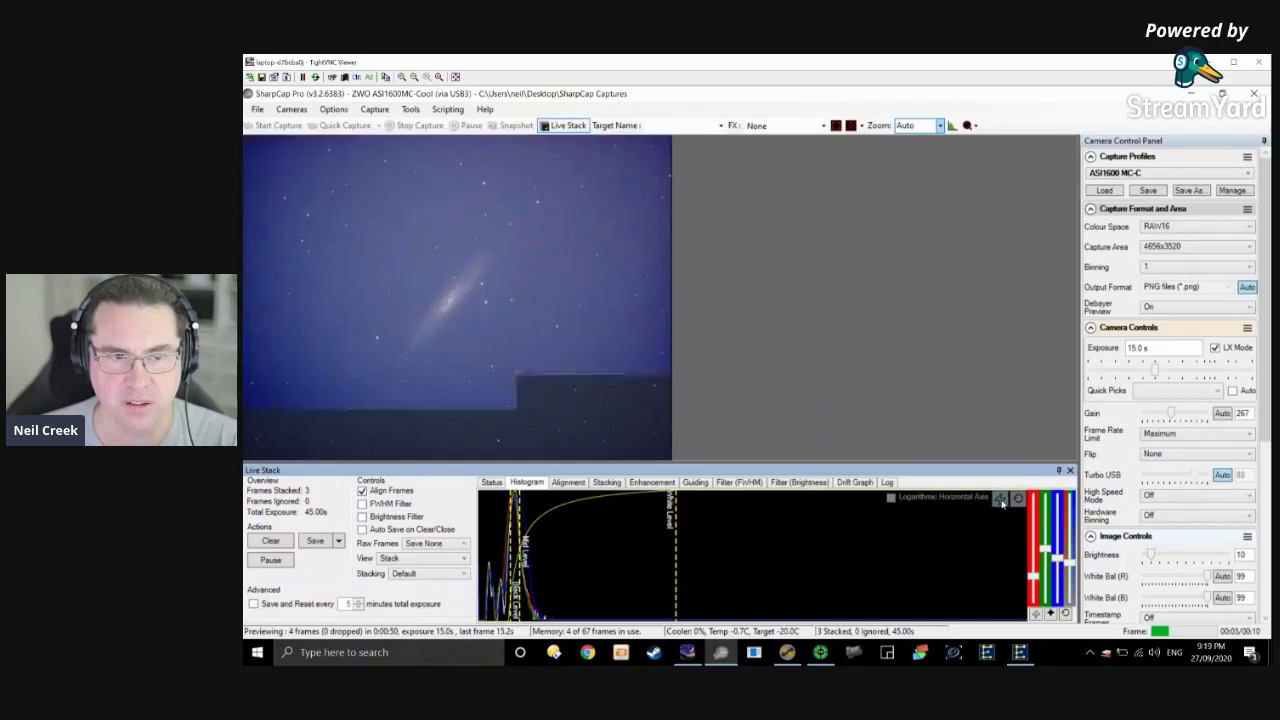
left_click(1036, 615)
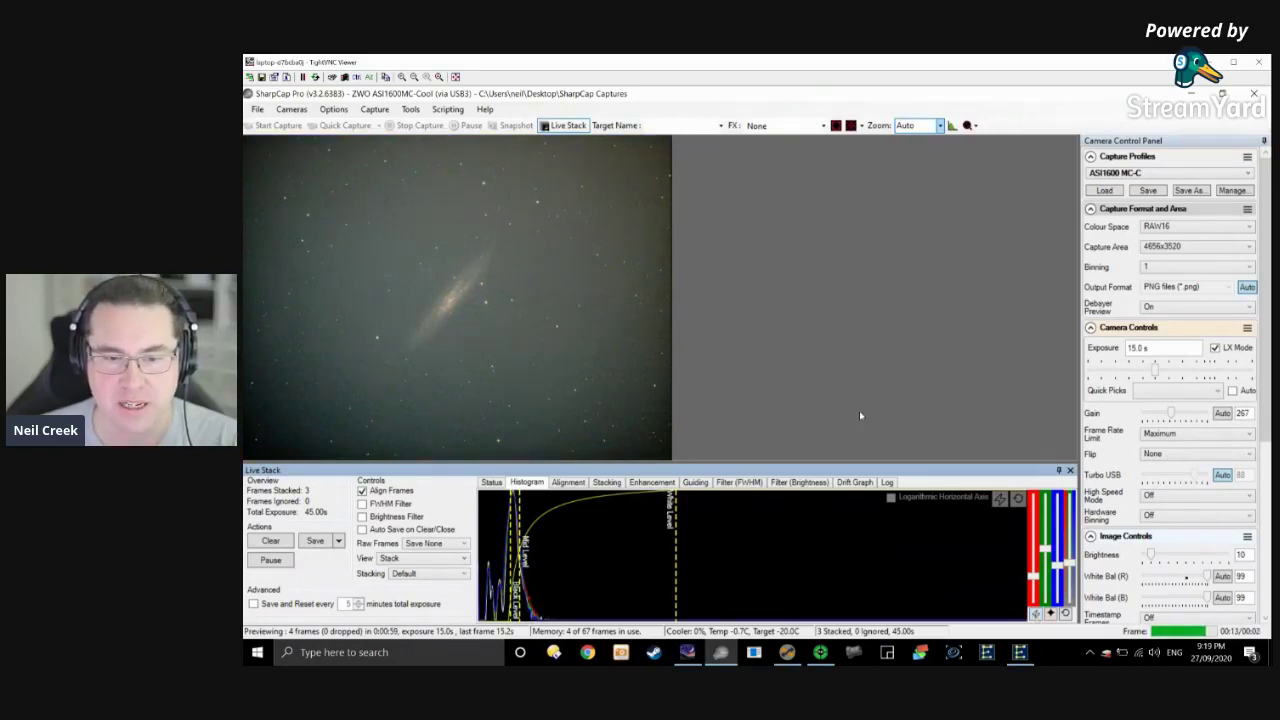
Shrink the Live Stack panel to enlarge the preview and view the galaxy at 50% zoom.
left_click_drag(785, 463, 779, 517)
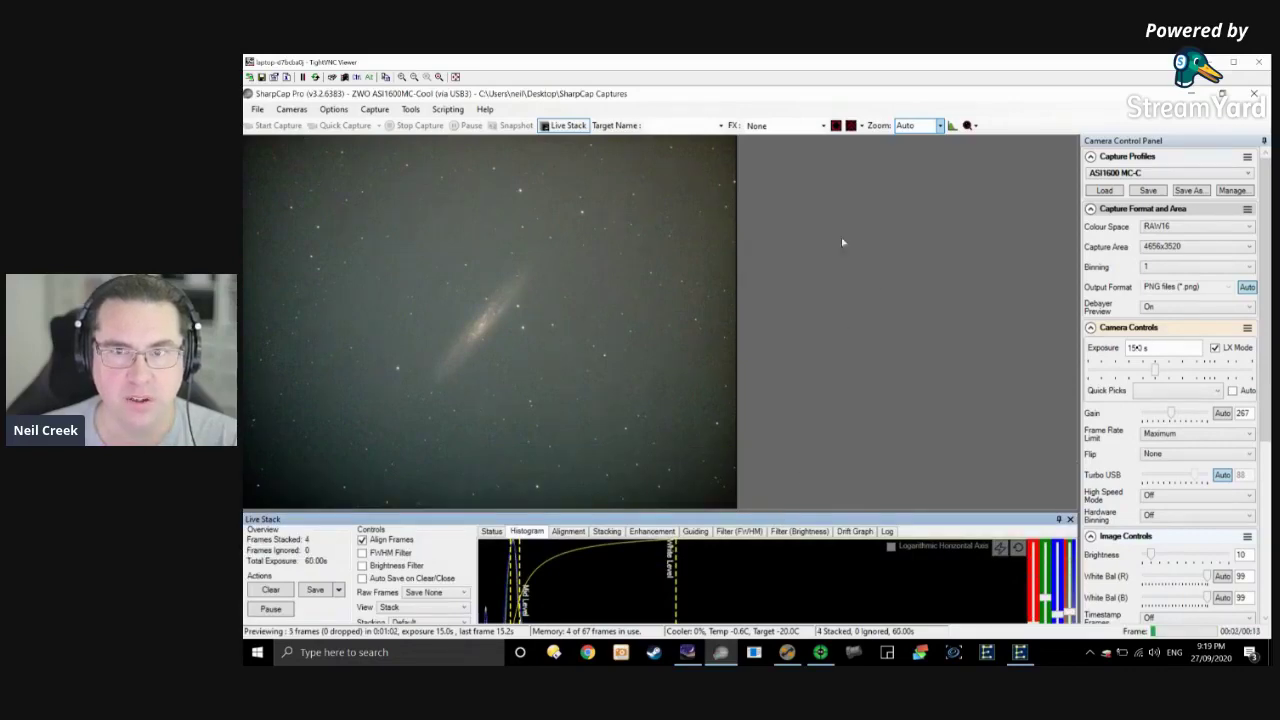
left_click(940, 126)
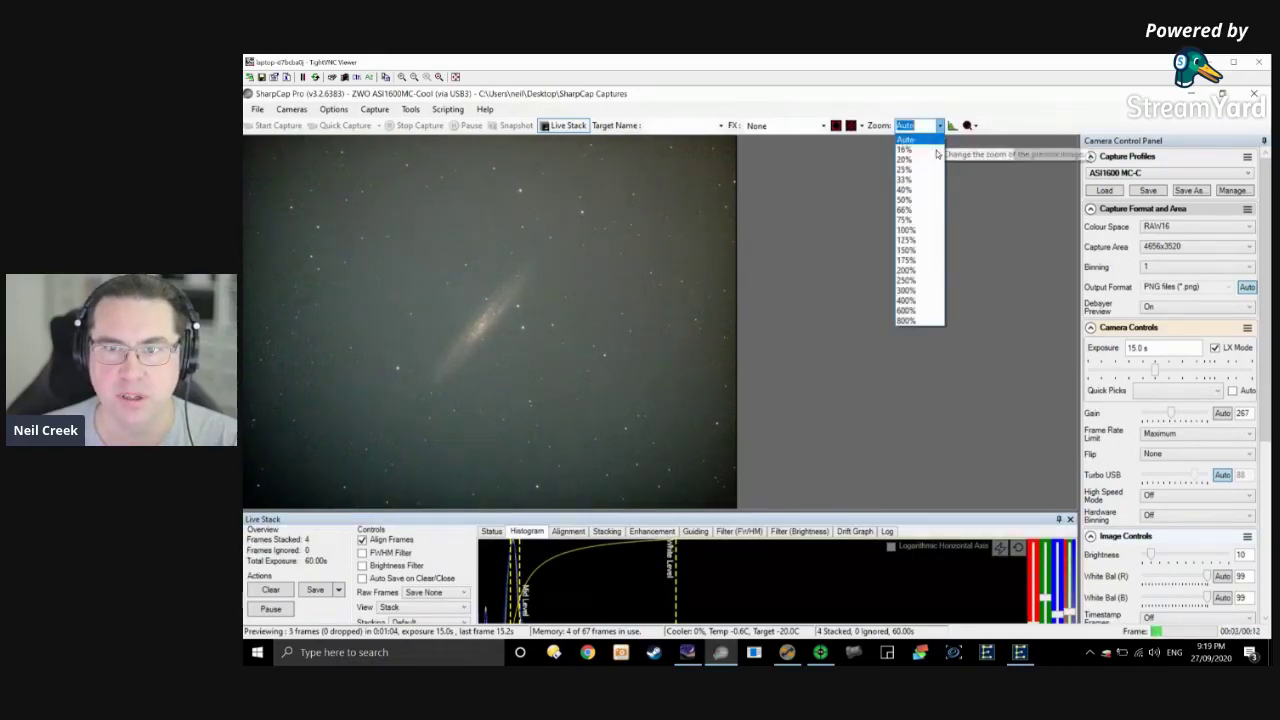
left_click(907, 208)
left_click_drag(850, 505, 767, 505)
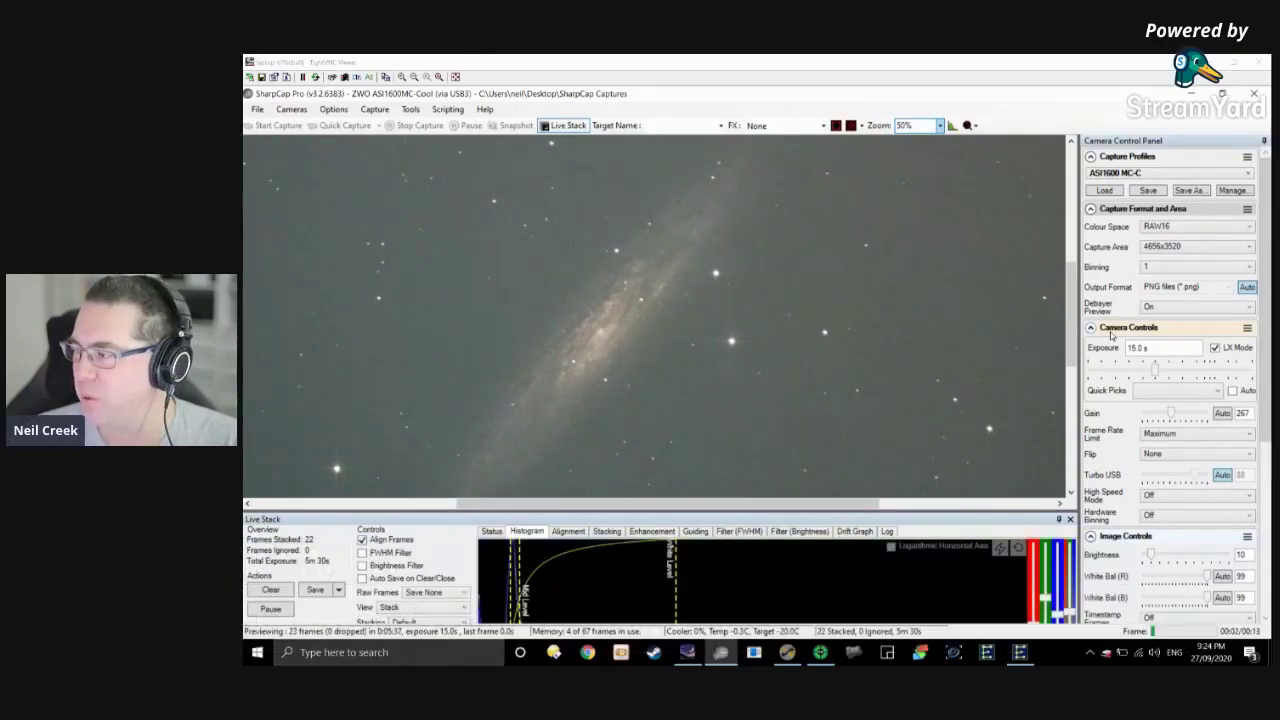
Fit the whole stack in the preview, set the zoom to 40% and centre the galaxy.
left_click(940, 126)
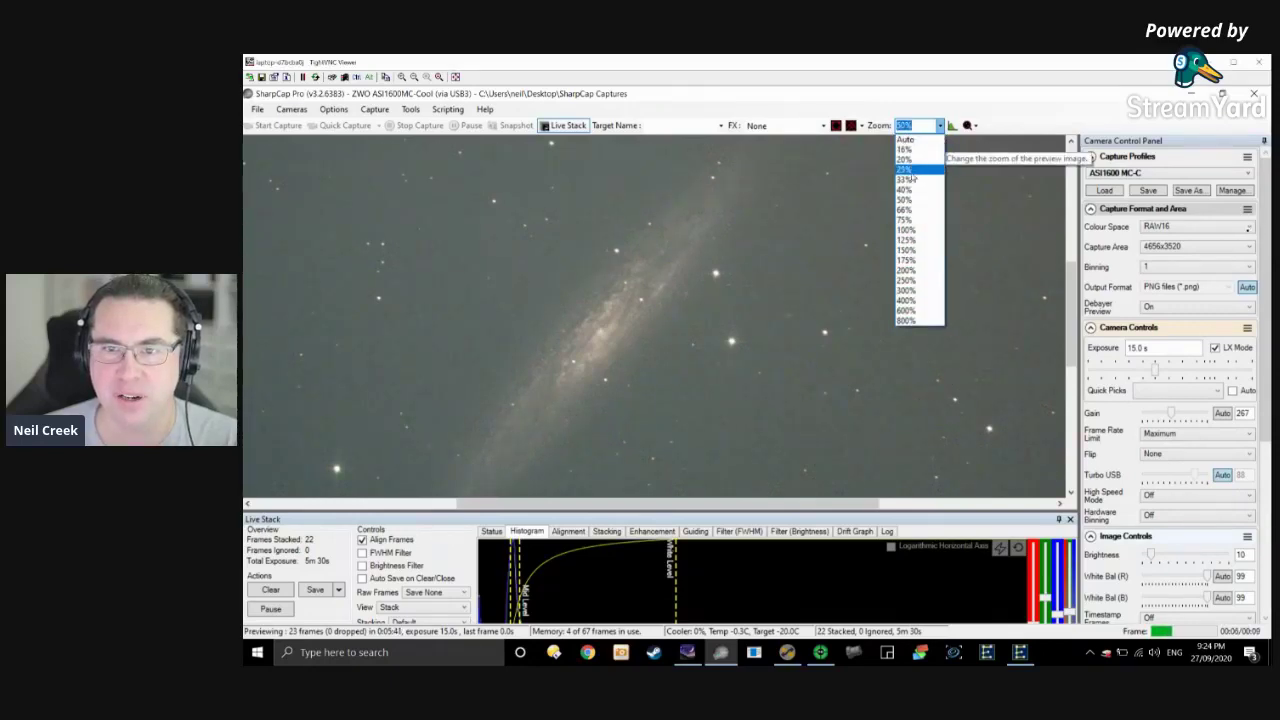
left_click(912, 141)
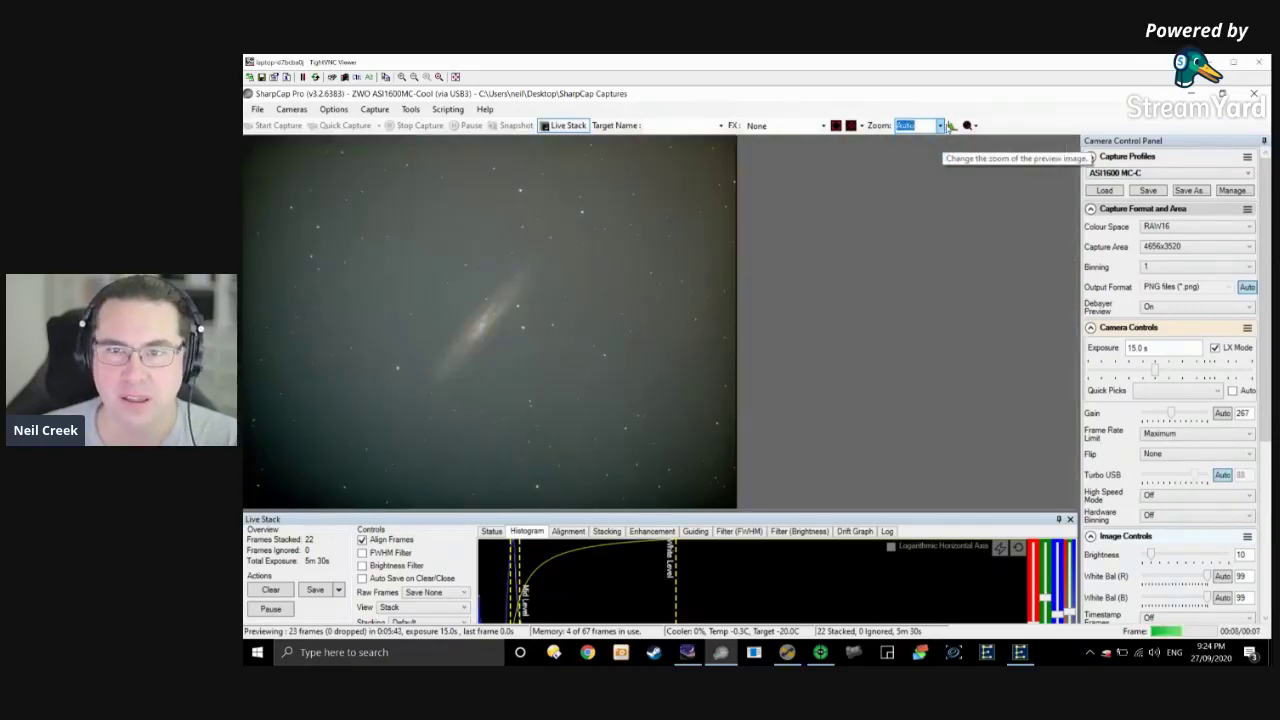
left_click(940, 126)
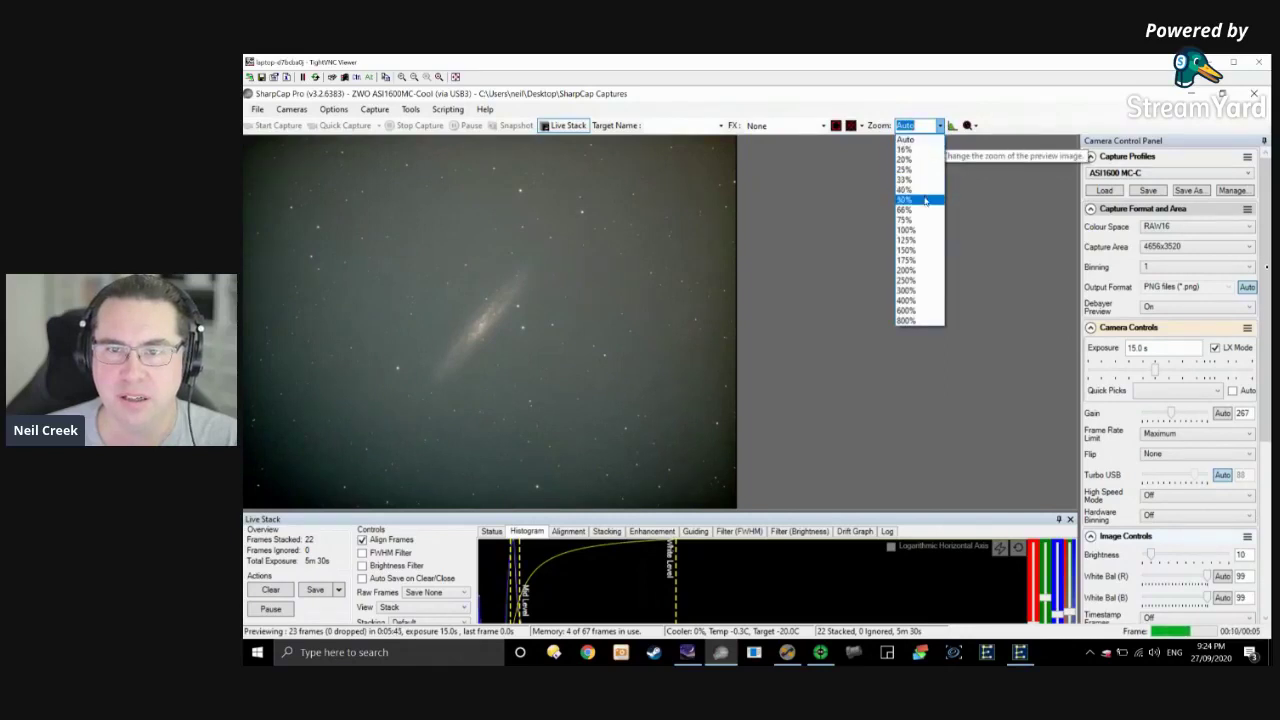
left_click(922, 191)
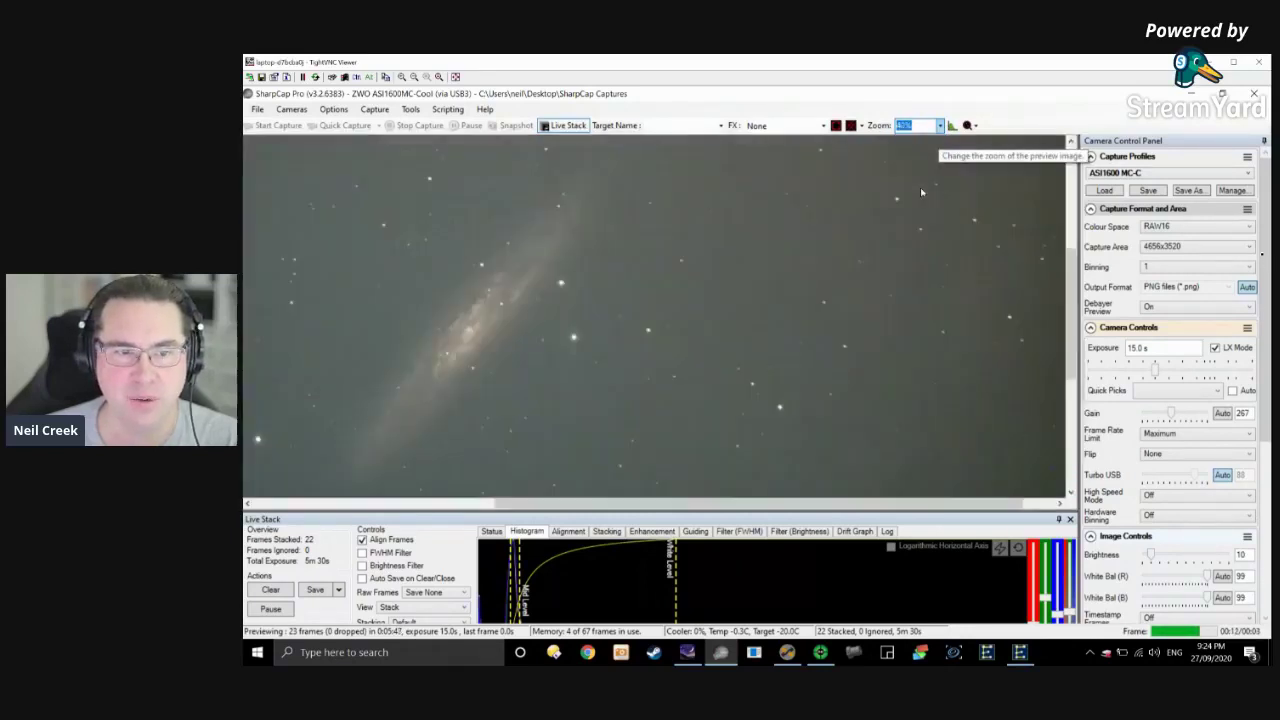
left_click_drag(925, 503, 823, 518)
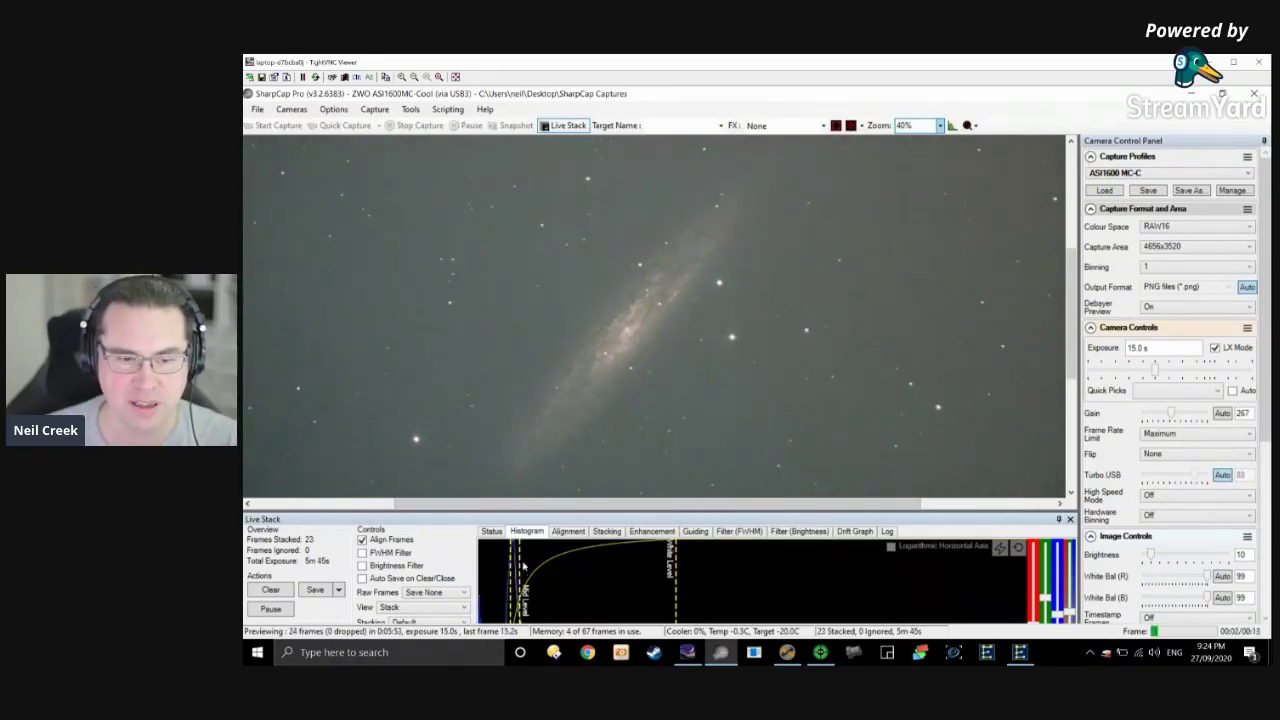
Raise the histogram's black level slightly to darken the sky background, and enlarge the Live Stack panel.
mouse_move(512, 572)
left_mouse_down()
mouse_move(534, 573)
mouse_move(515, 573)
left_mouse_up()
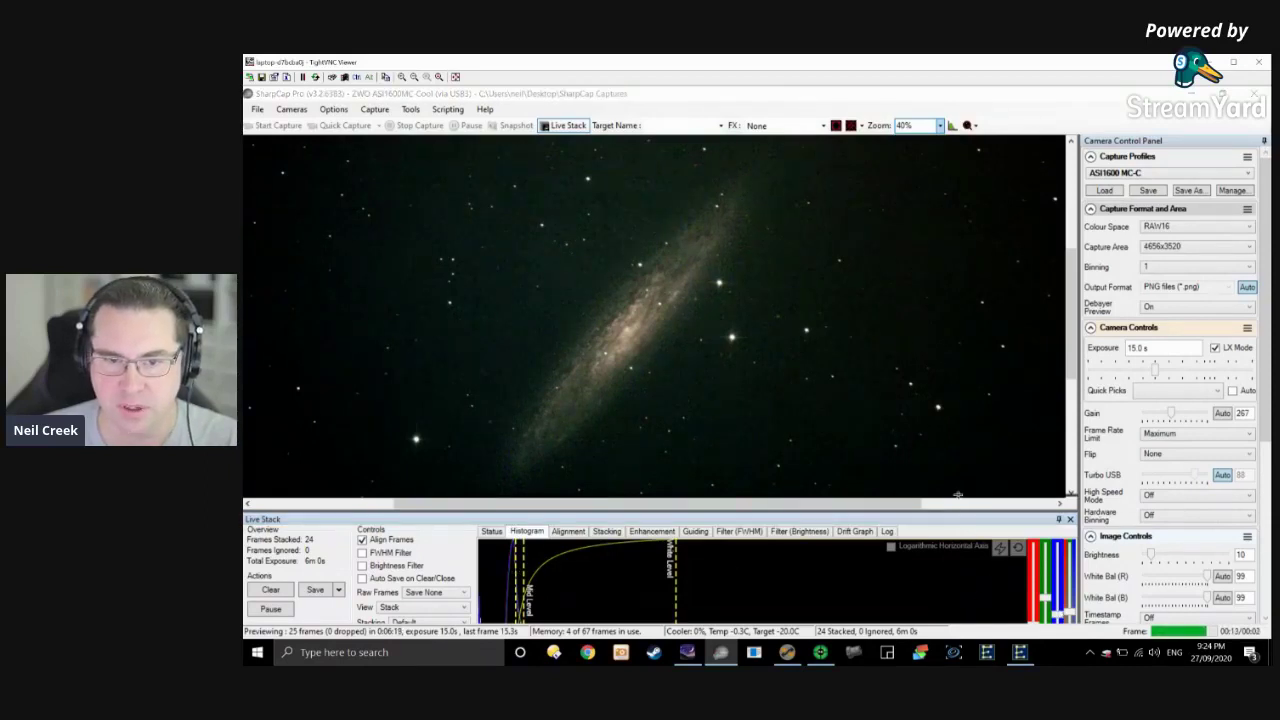
left_click_drag(957, 494, 984, 476)
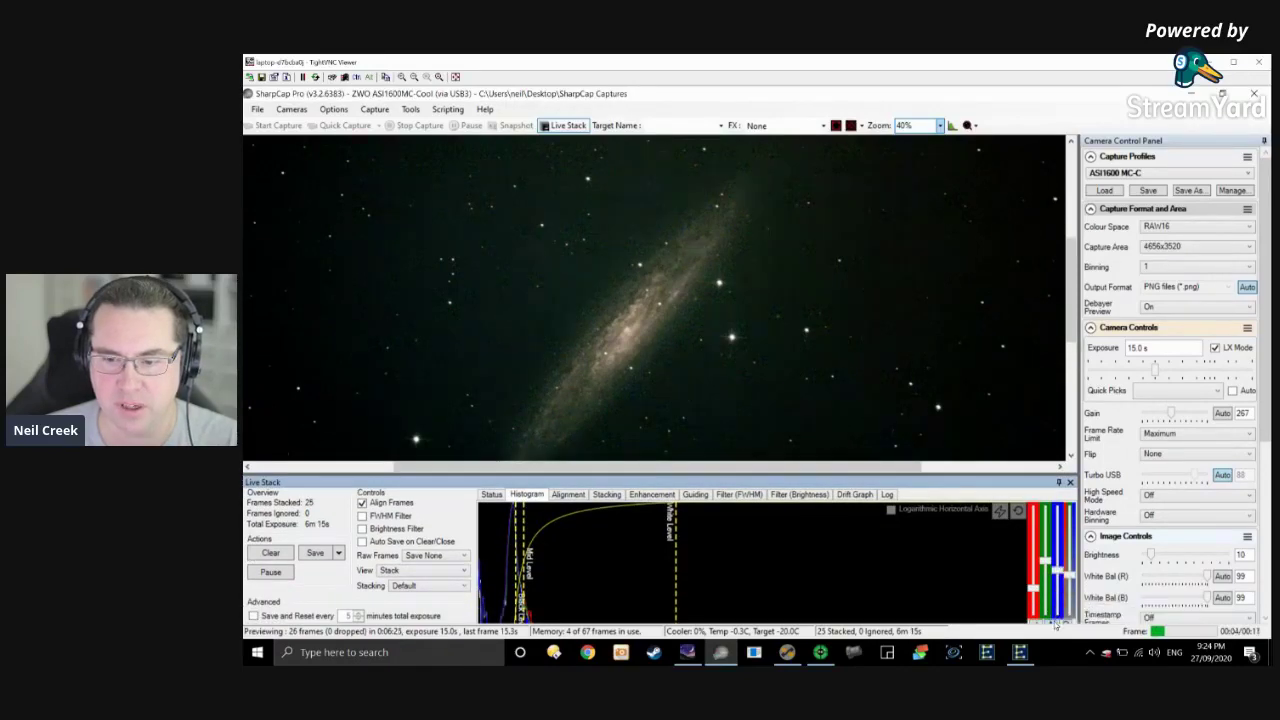
Try to rebalance the live stack's colours by lowering the blue and green channel levels by hand.
left_click(1019, 511)
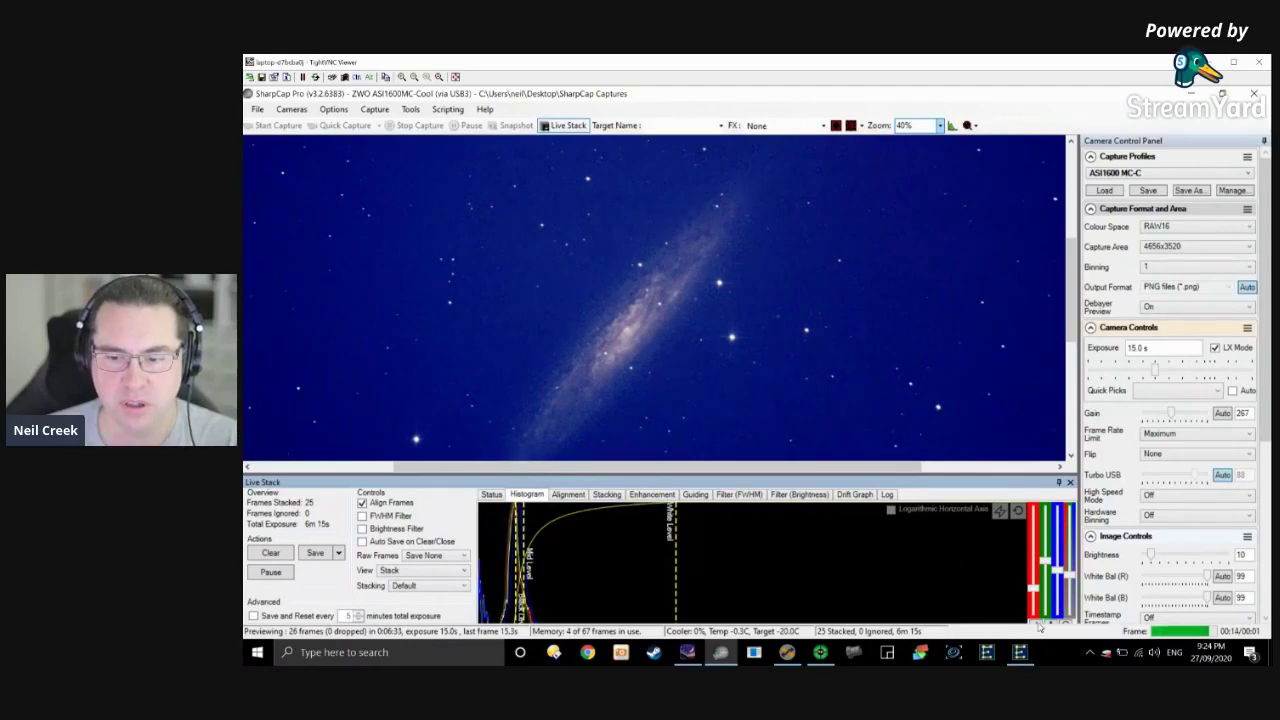
mouse_move(1036, 600)
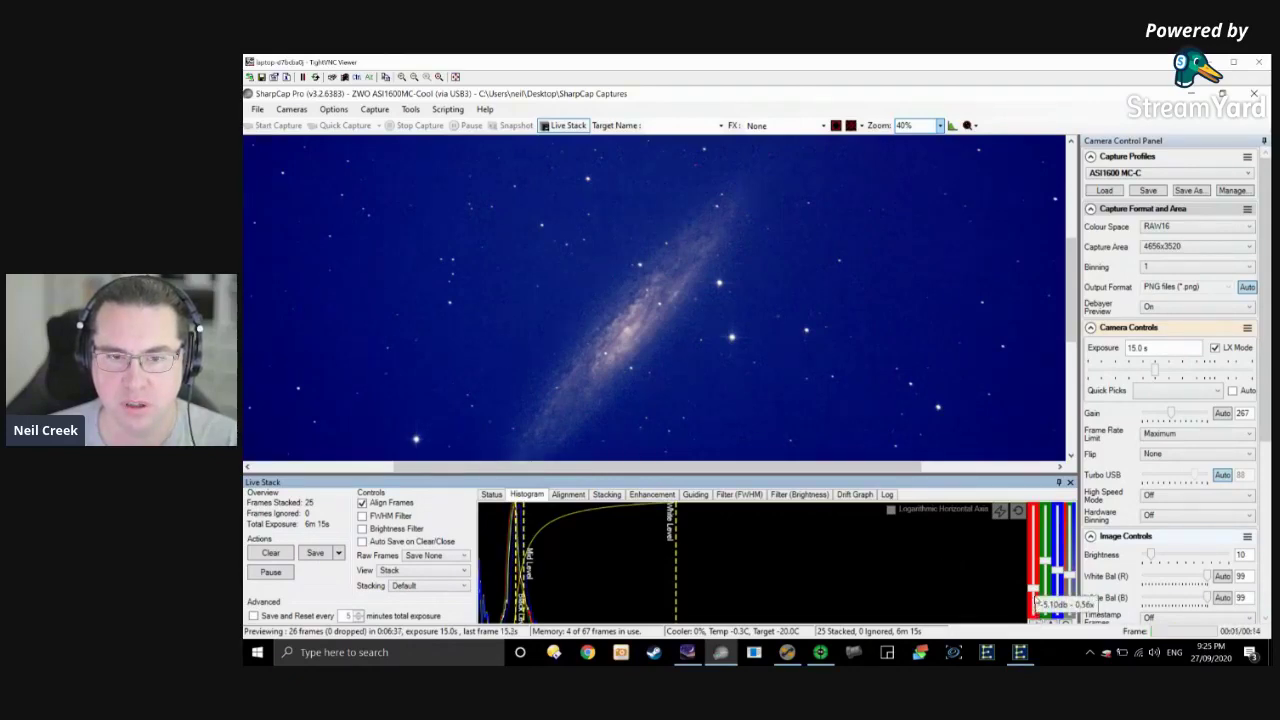
mouse_move(1062, 574)
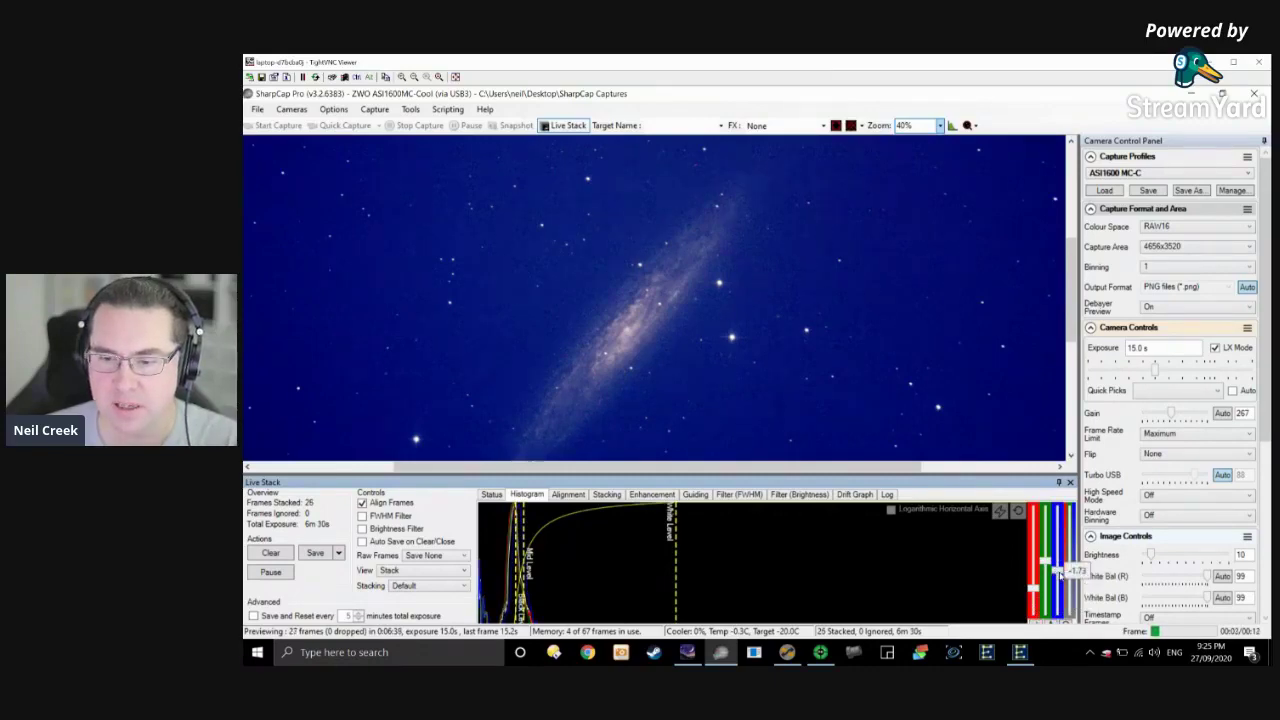
mouse_move(1062, 574)
left_mouse_down()
mouse_move(1058, 598)
mouse_move(1047, 582)
left_mouse_up()
mouse_move(1045, 564)
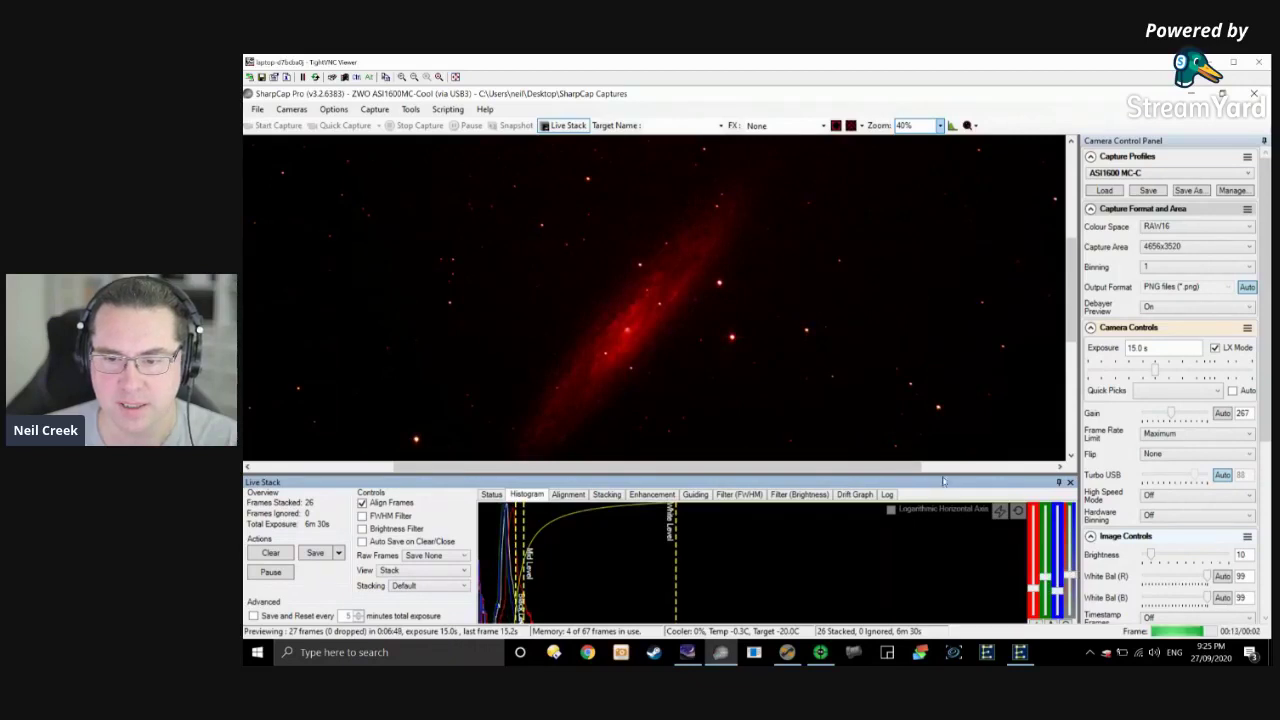
Auto-balance the stack's colours from the histogram peaks, enlarging the Live Stack panel for access and shrinking it again.
left_click_drag(944, 478, 944, 460)
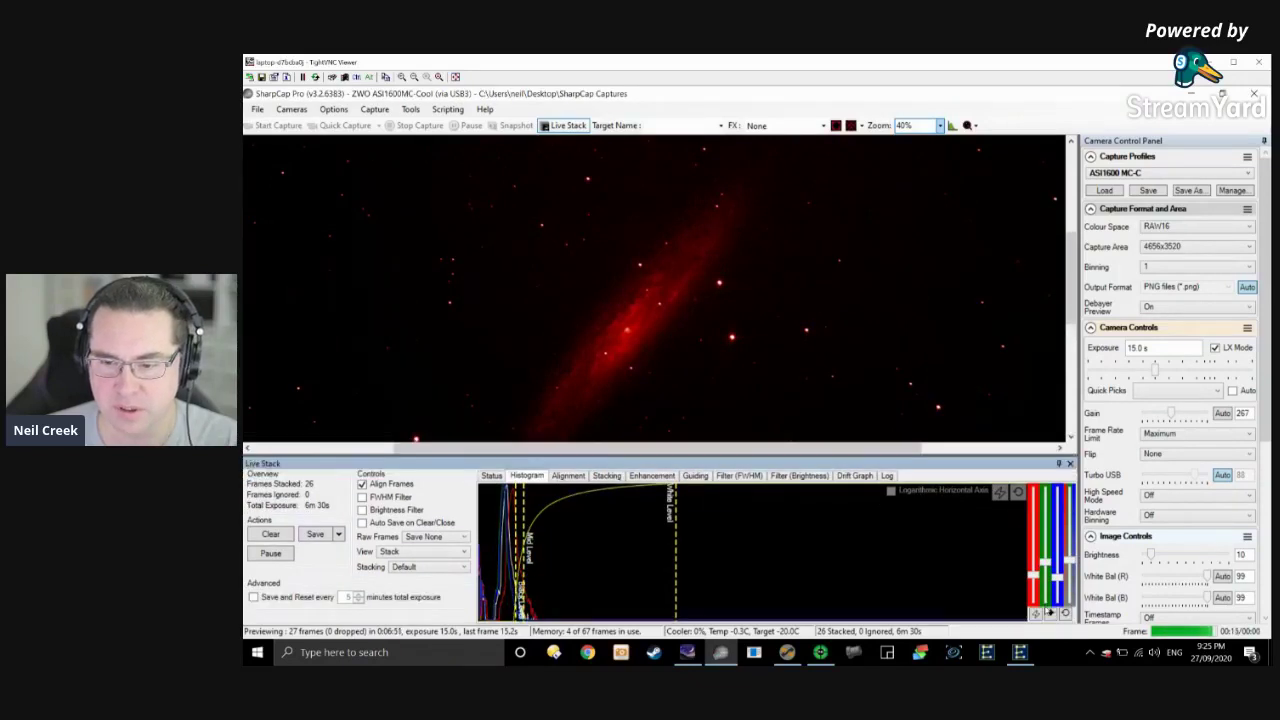
left_click(1036, 614)
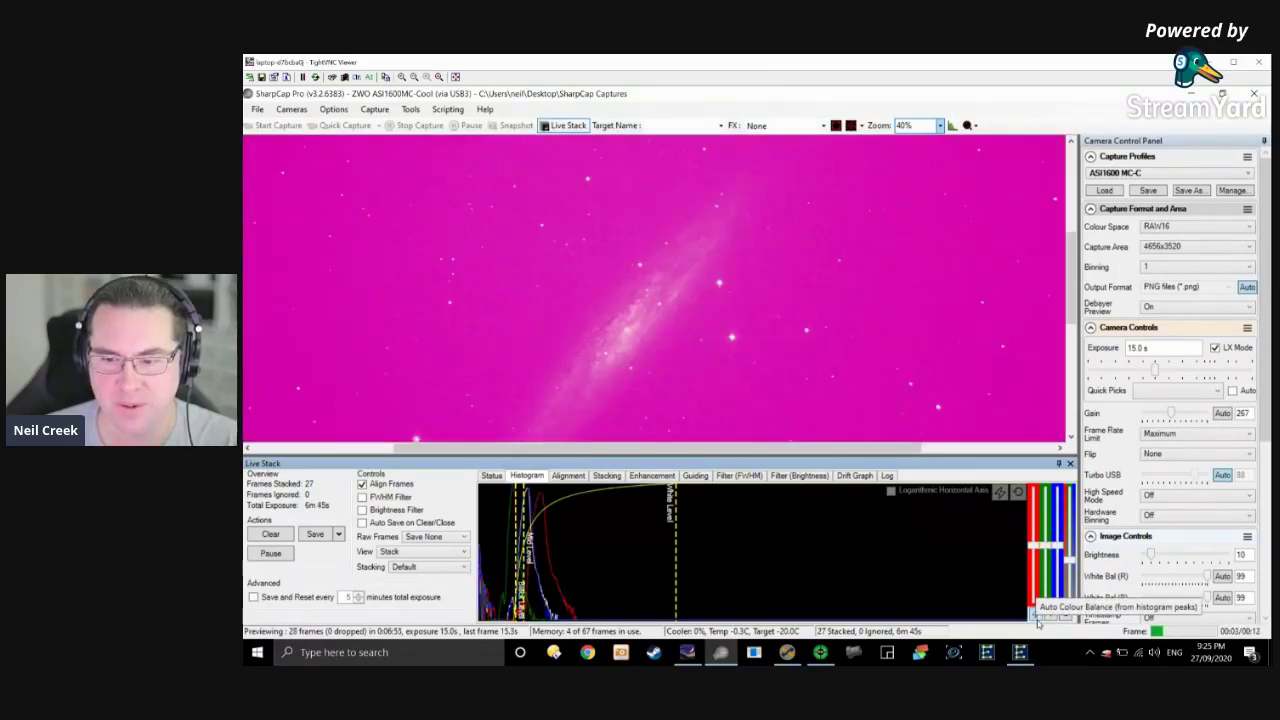
left_click(1036, 614)
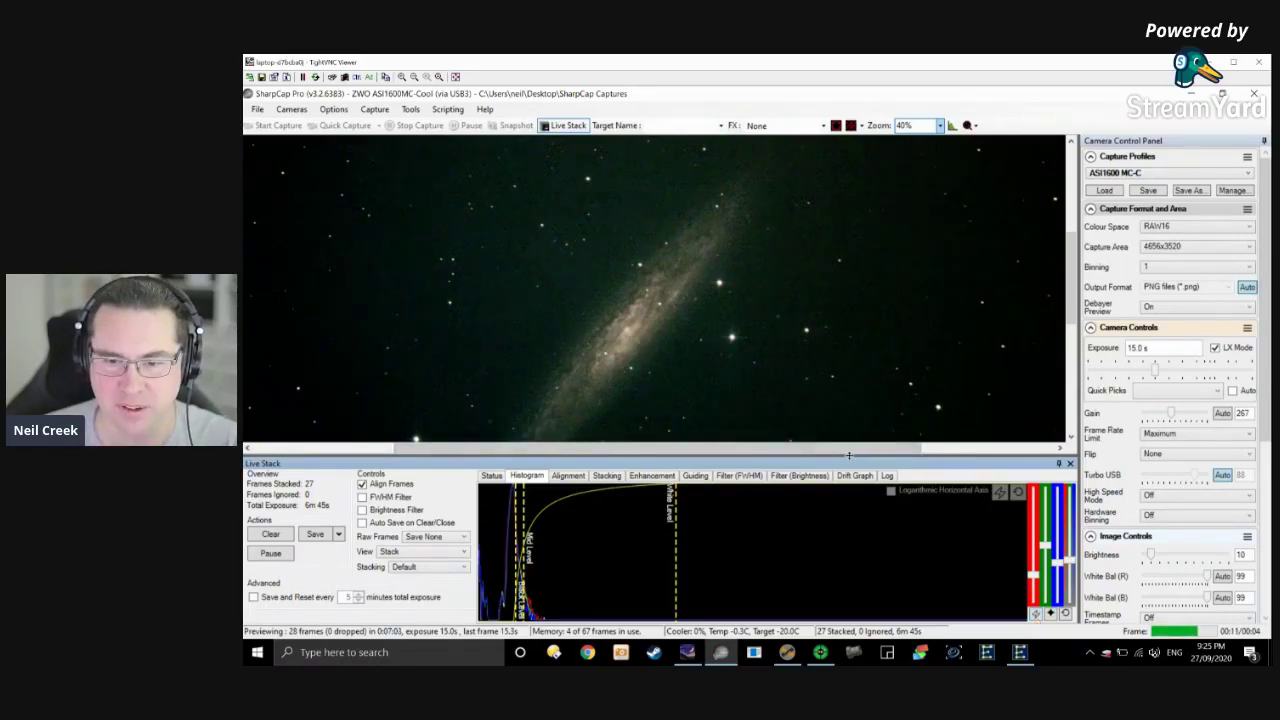
left_click_drag(849, 455, 835, 510)
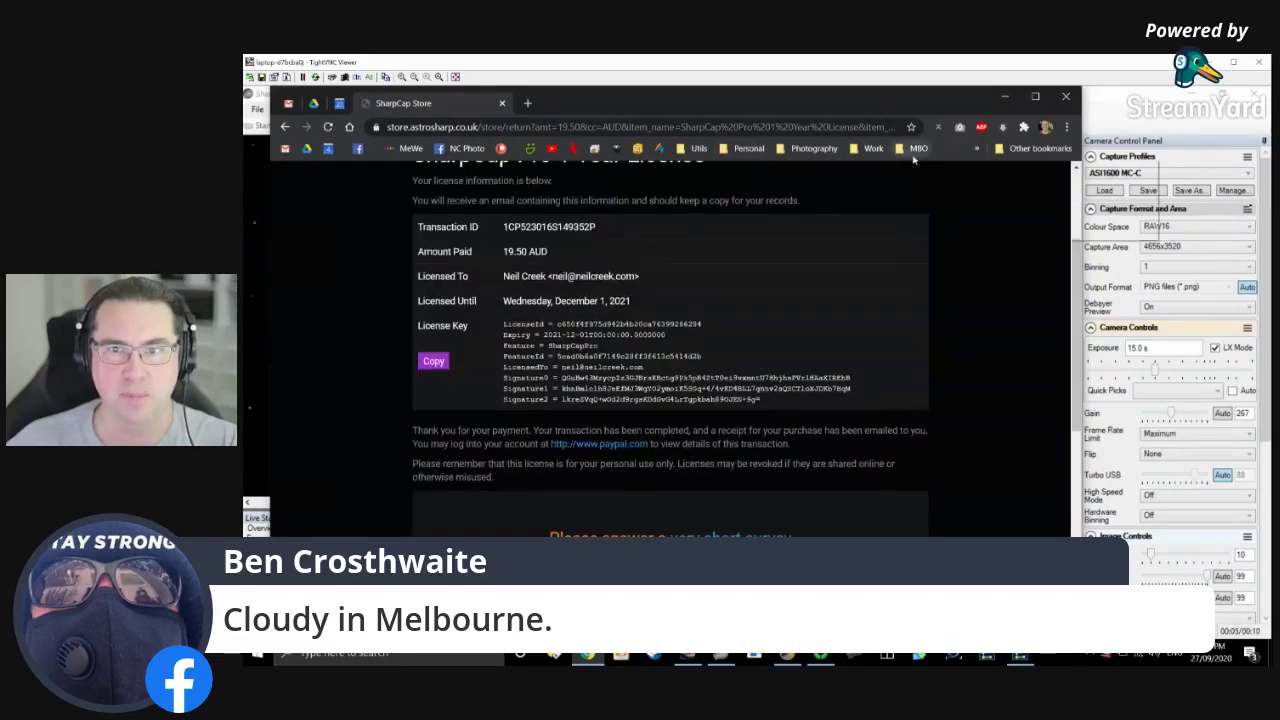
In the browser, open the bookmarked Mt Burnett All Sky page and examine the current sky image for cloud.
left_click(918, 148)
left_click(940, 164)
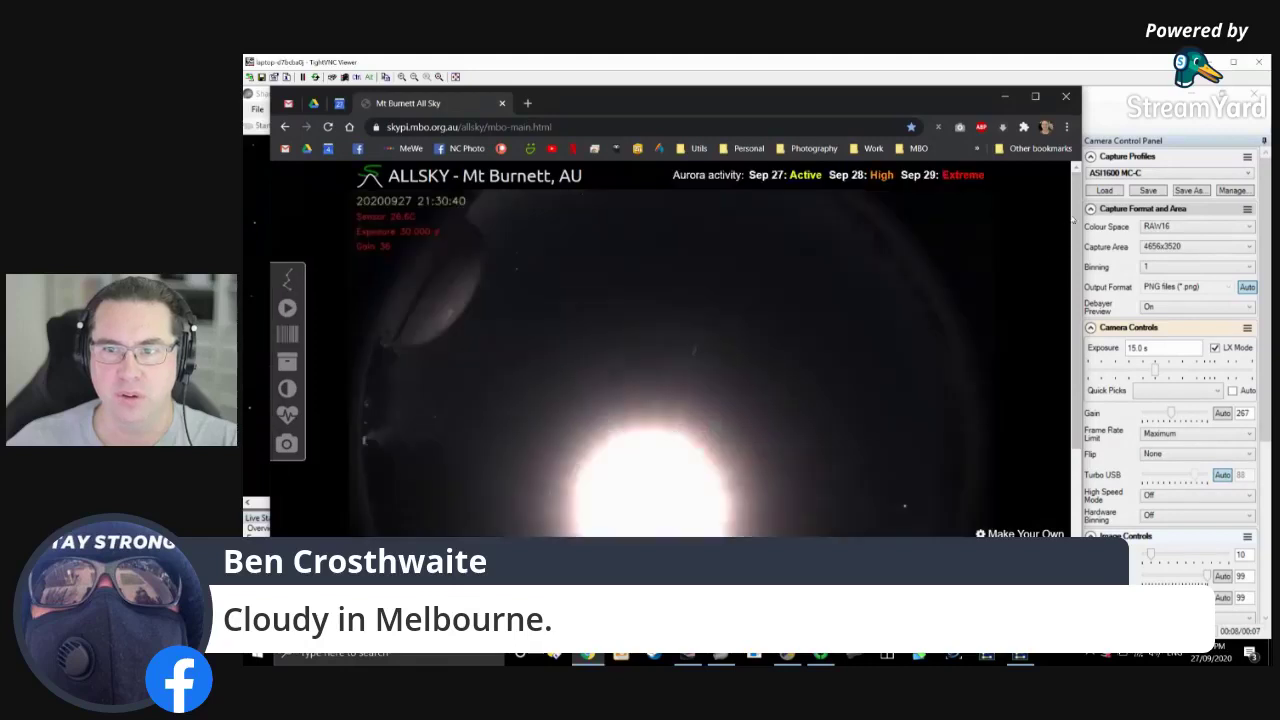
left_click_drag(1077, 236, 1066, 336)
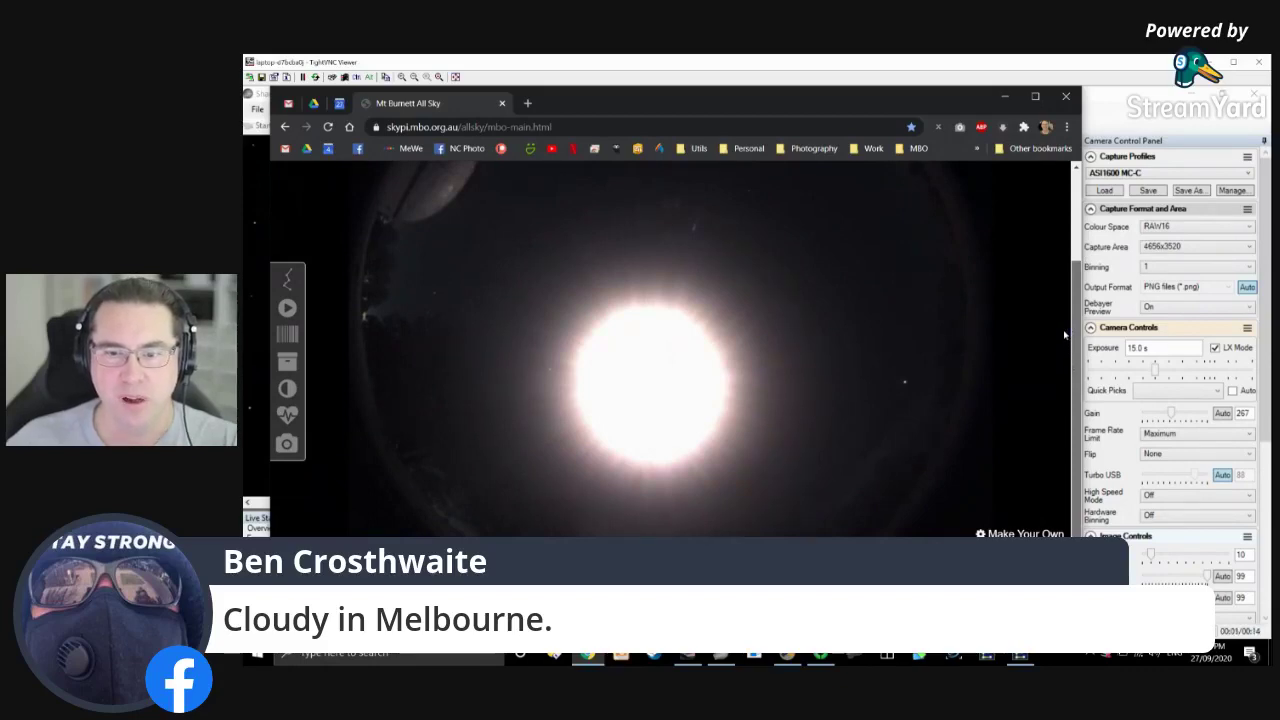
left_click_drag(1064, 347, 1061, 244)
scroll(1061, 244, "down", 1)
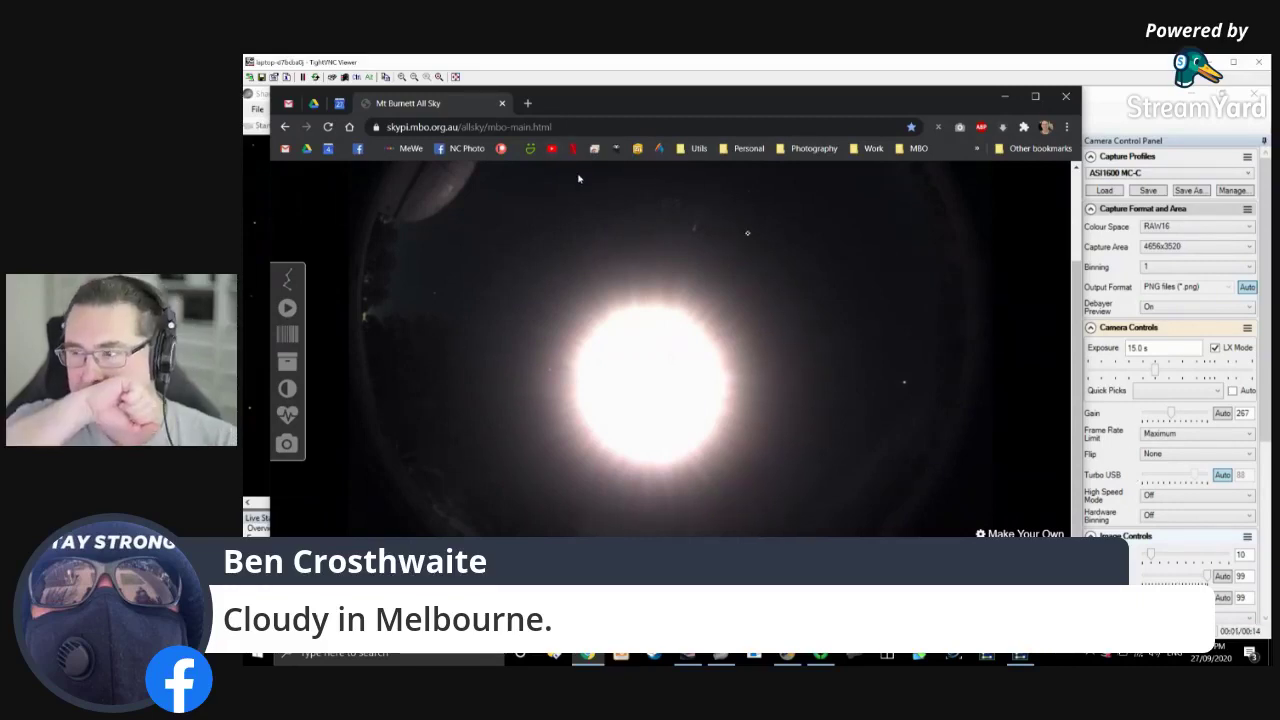
Open the Cloud Free Night site from the Astronomy bookmarks and examine cloud cover on its satellite page.
left_click(700, 149)
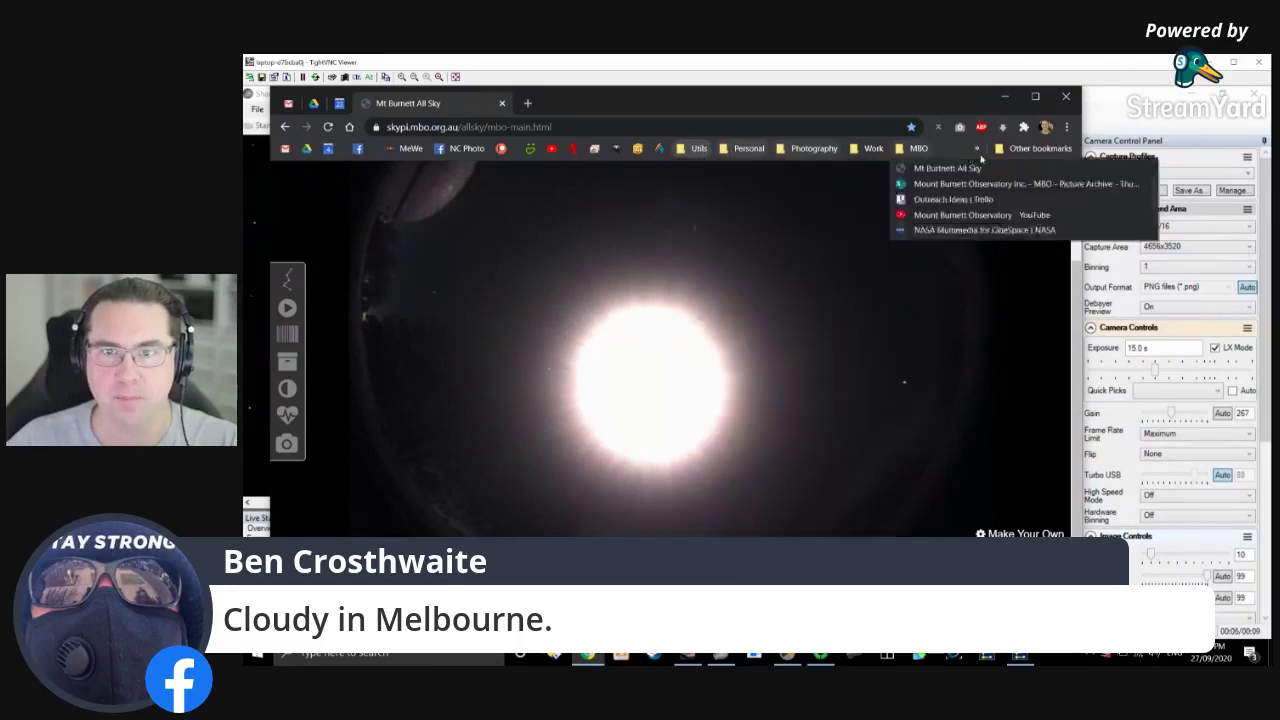
mouse_move(977, 148)
mouse_move(765, 166)
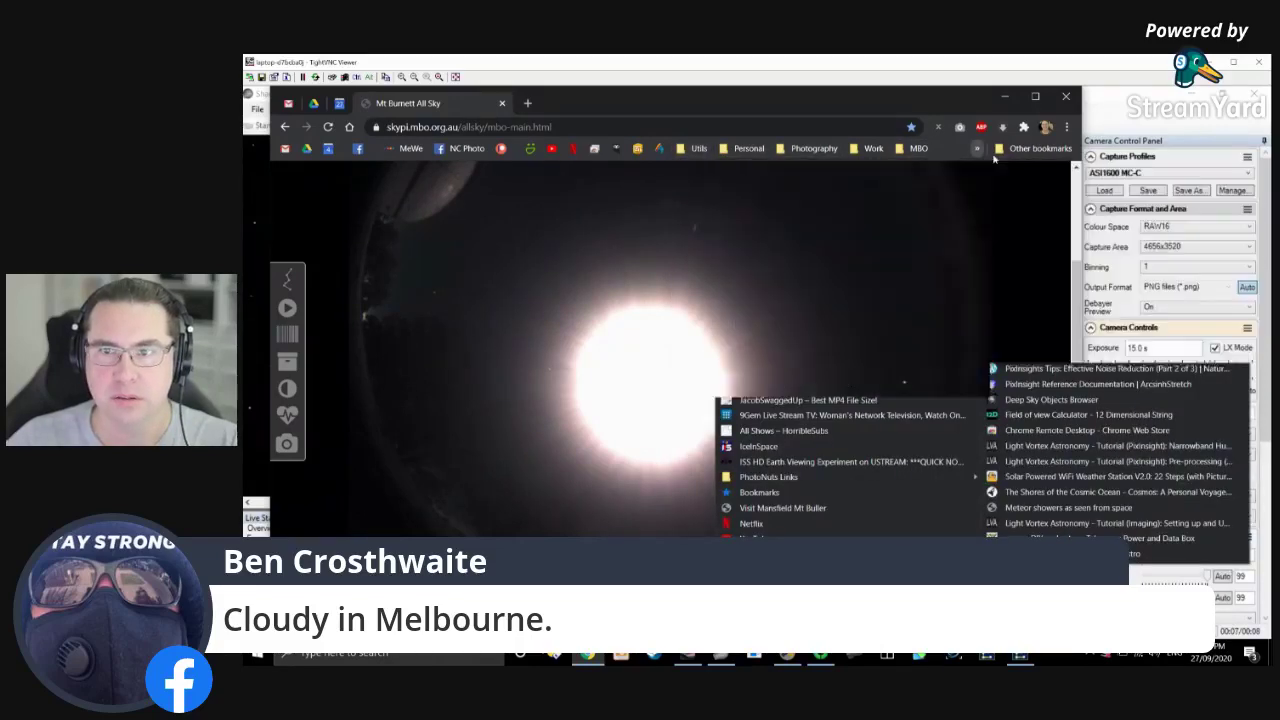
mouse_move(938, 168)
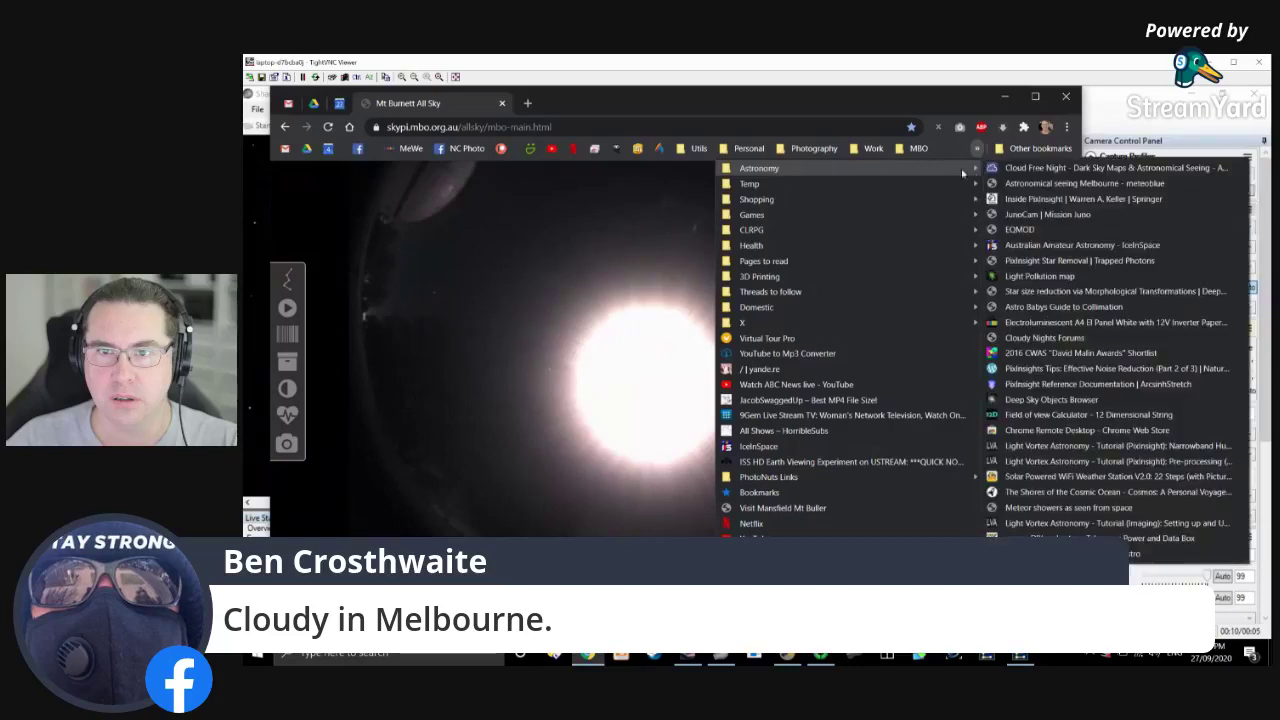
left_click(1004, 172)
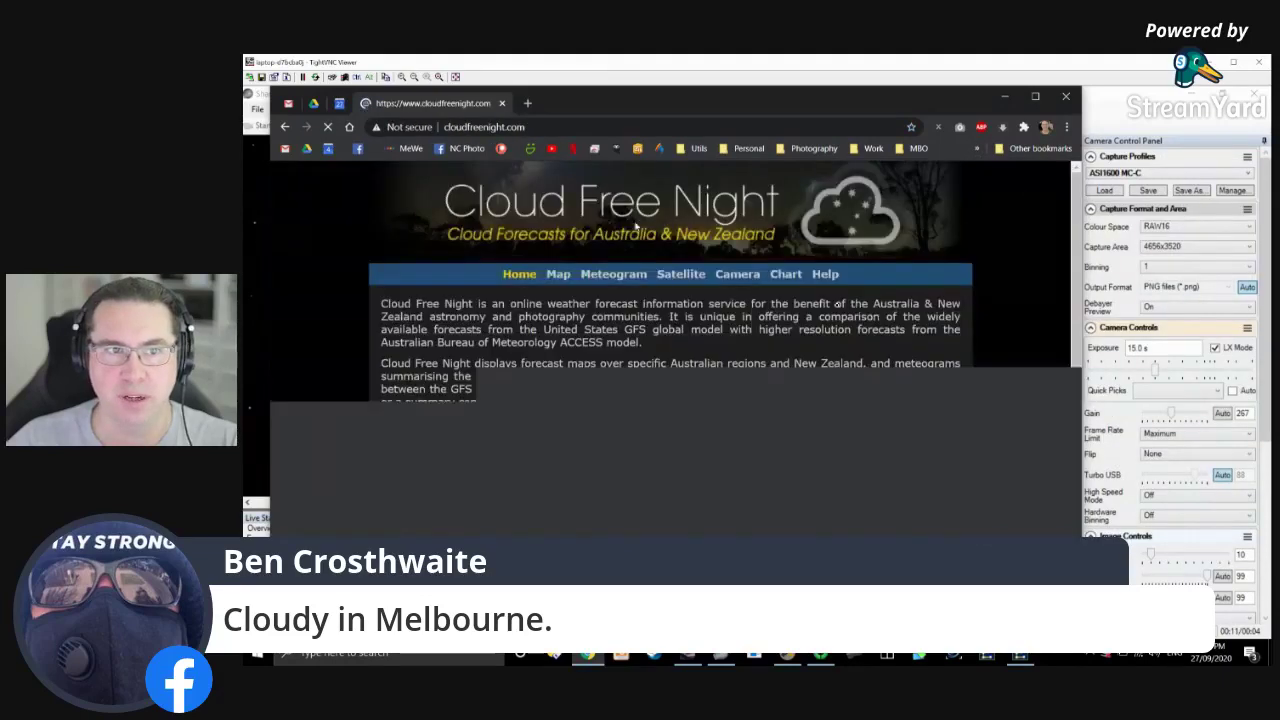
left_click(680, 527)
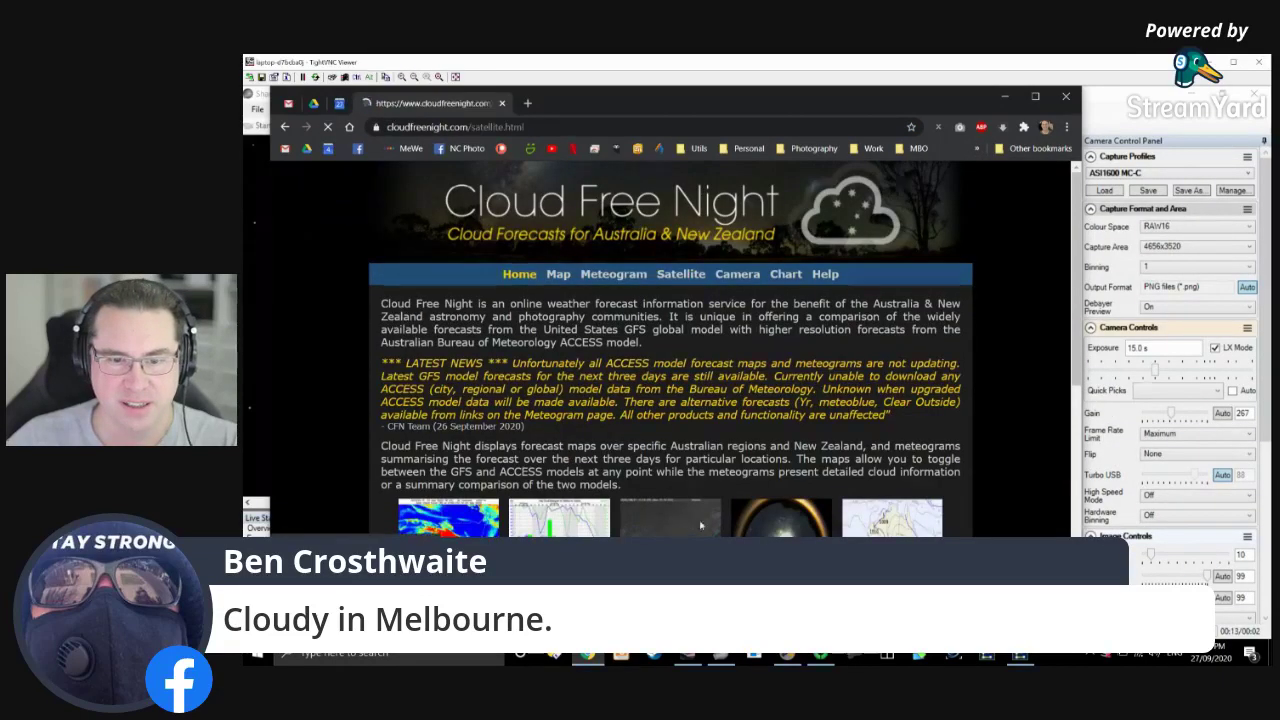
scroll(1018, 344, "down", 1)
scroll(1018, 344, "down", 3)
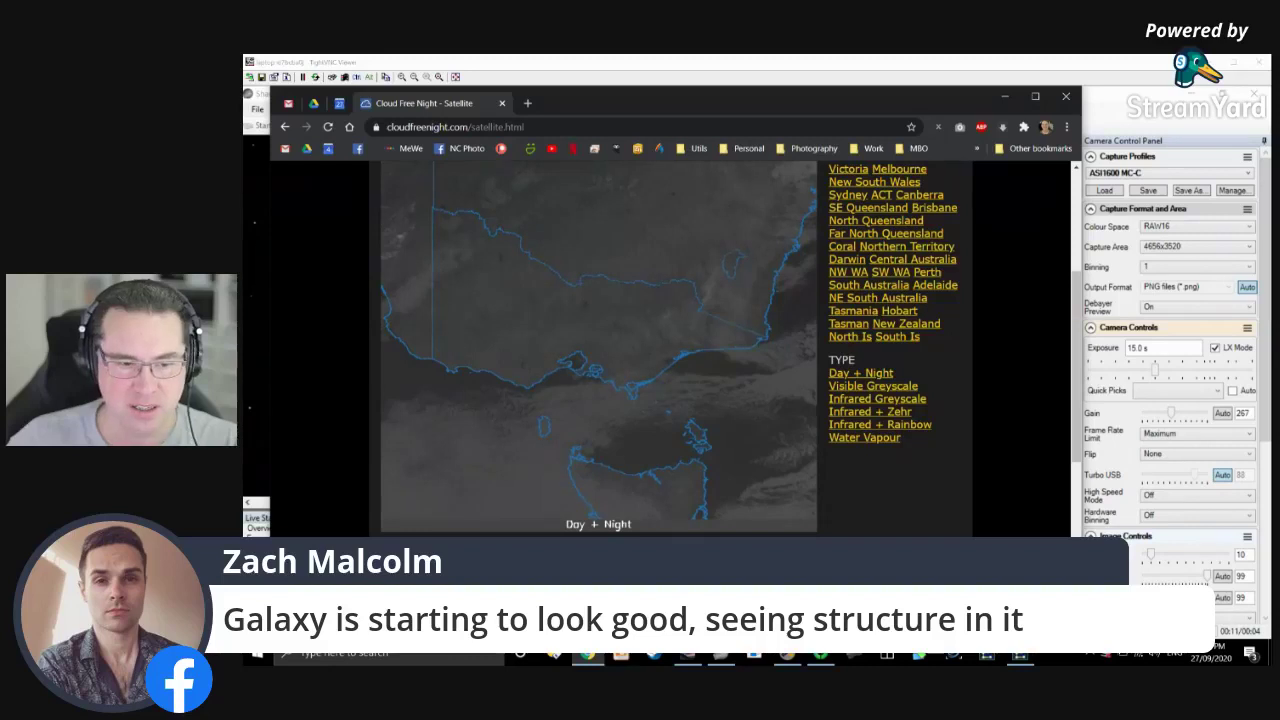
Return to SharpCap, pause live stacking by leaving live stack mode, and dismiss the notification.
left_click(588, 655)
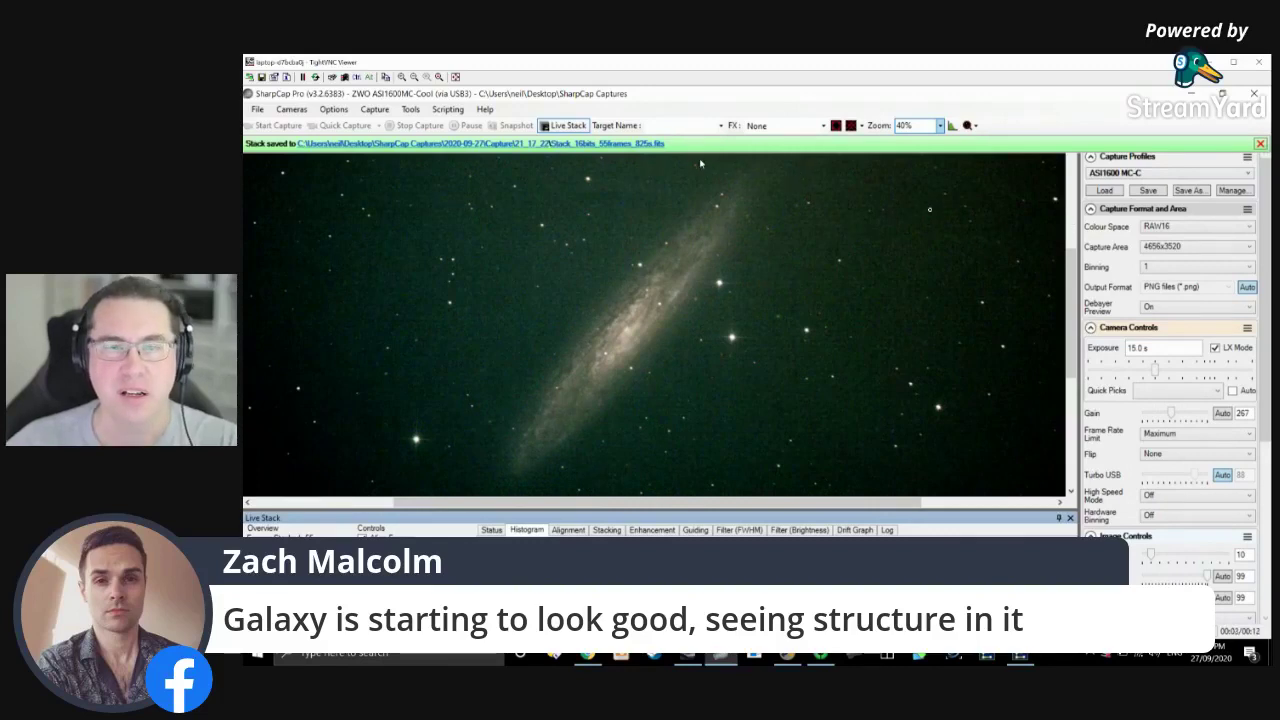
left_click(562, 126)
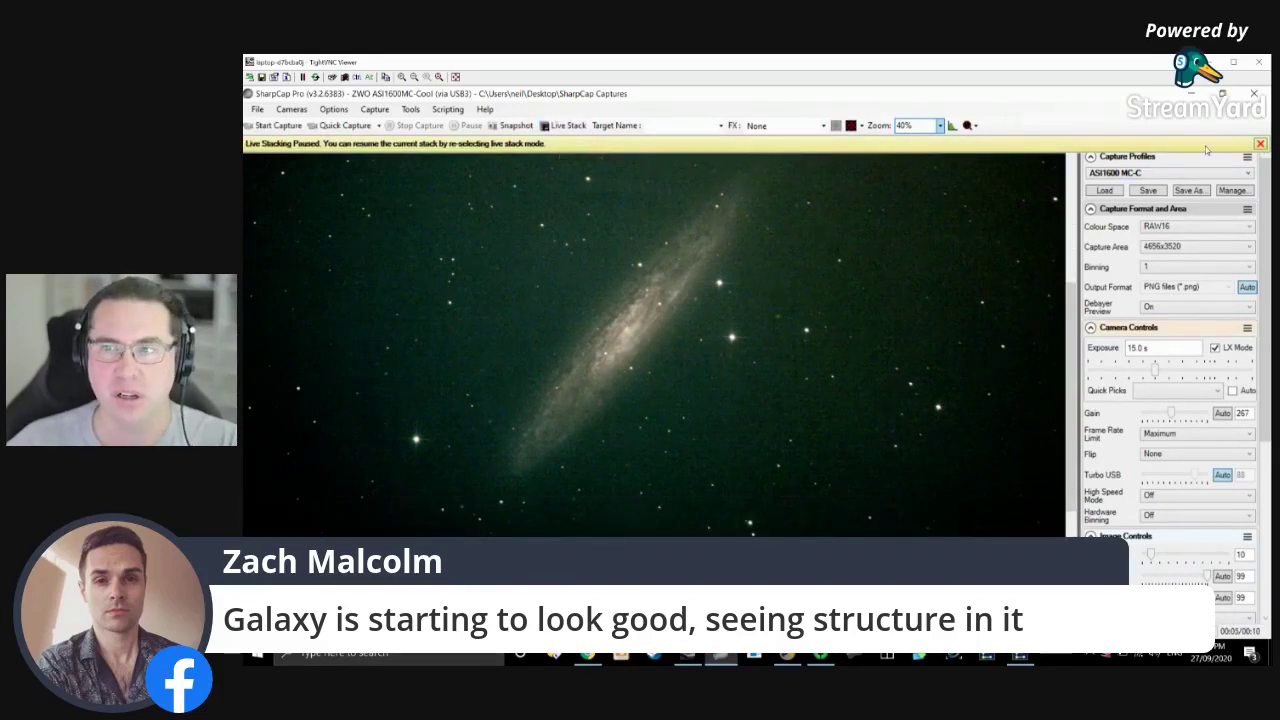
left_click(1259, 144)
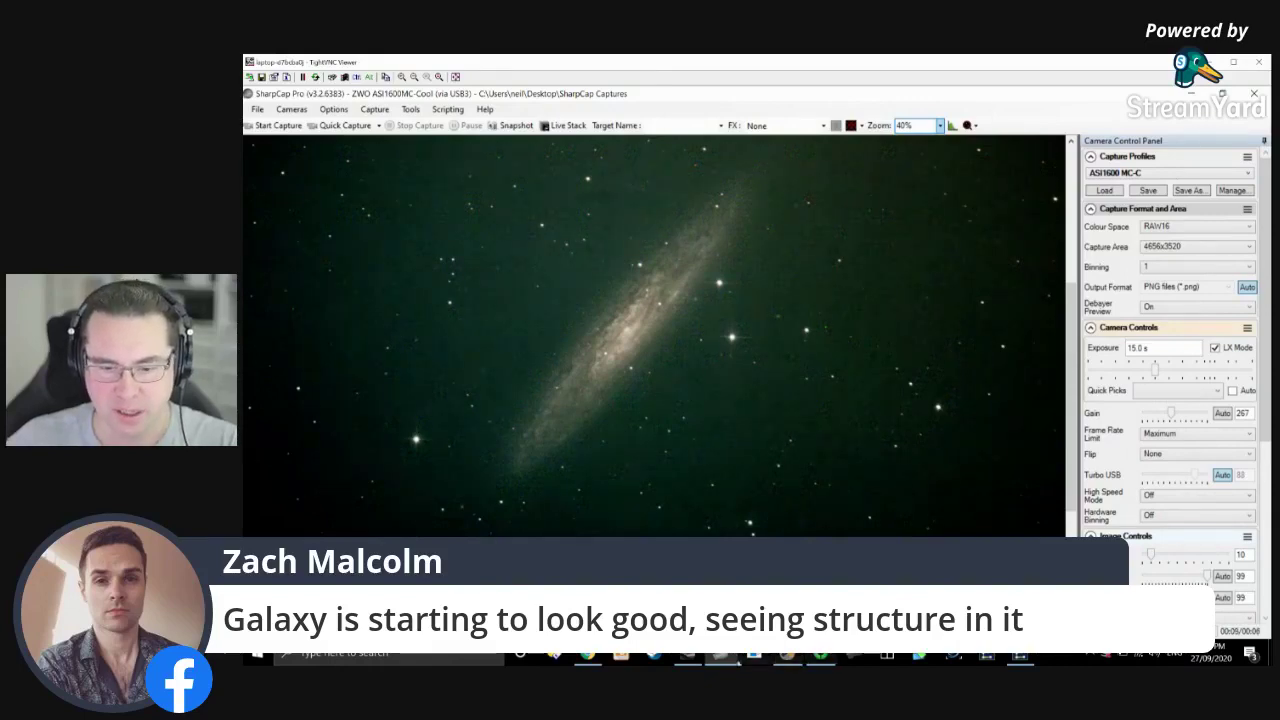
Look briefly at the target in Stellarium, return to SharpCap and switch to the ZWO ASI1600MM Pro camera.
left_click(690, 656)
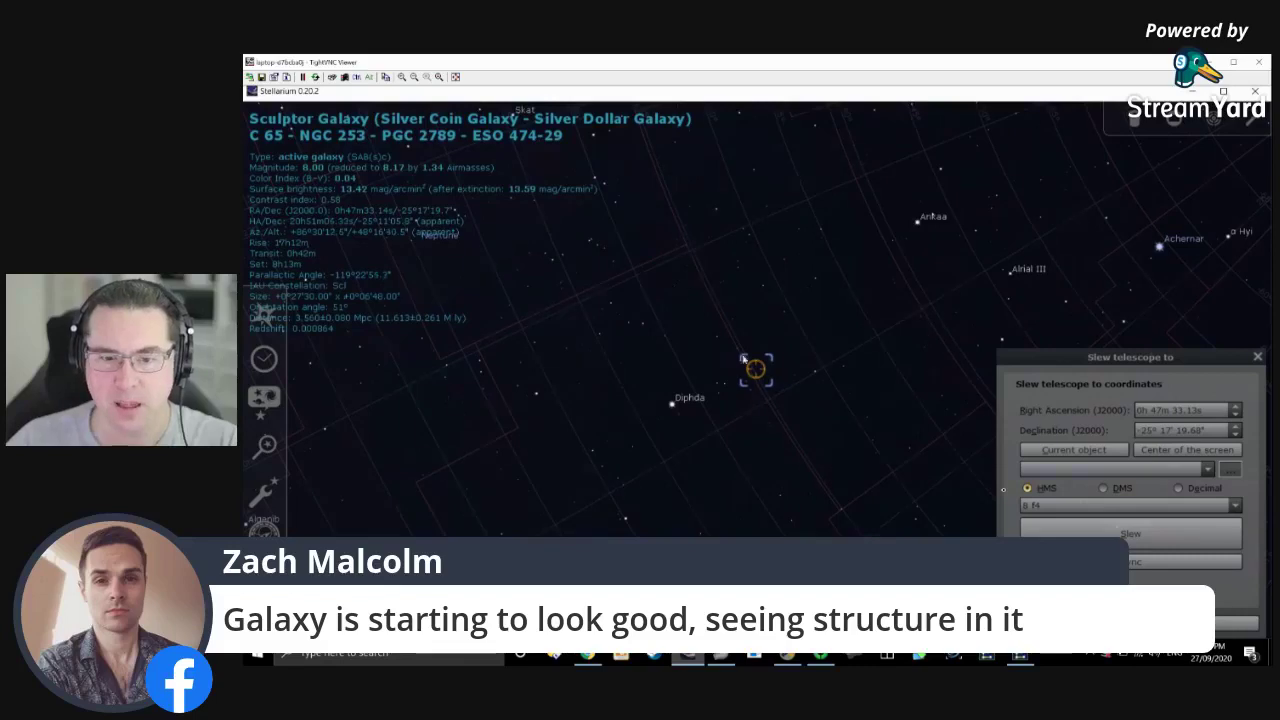
left_click(721, 656)
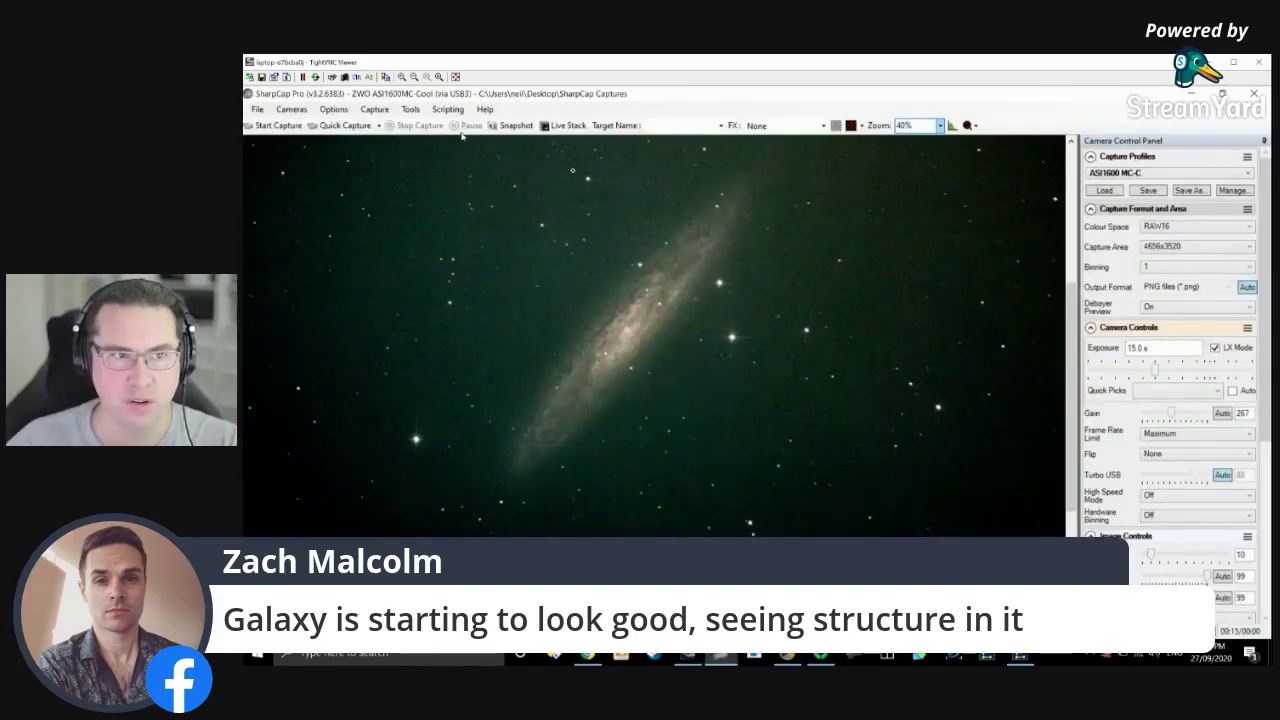
left_click(300, 110)
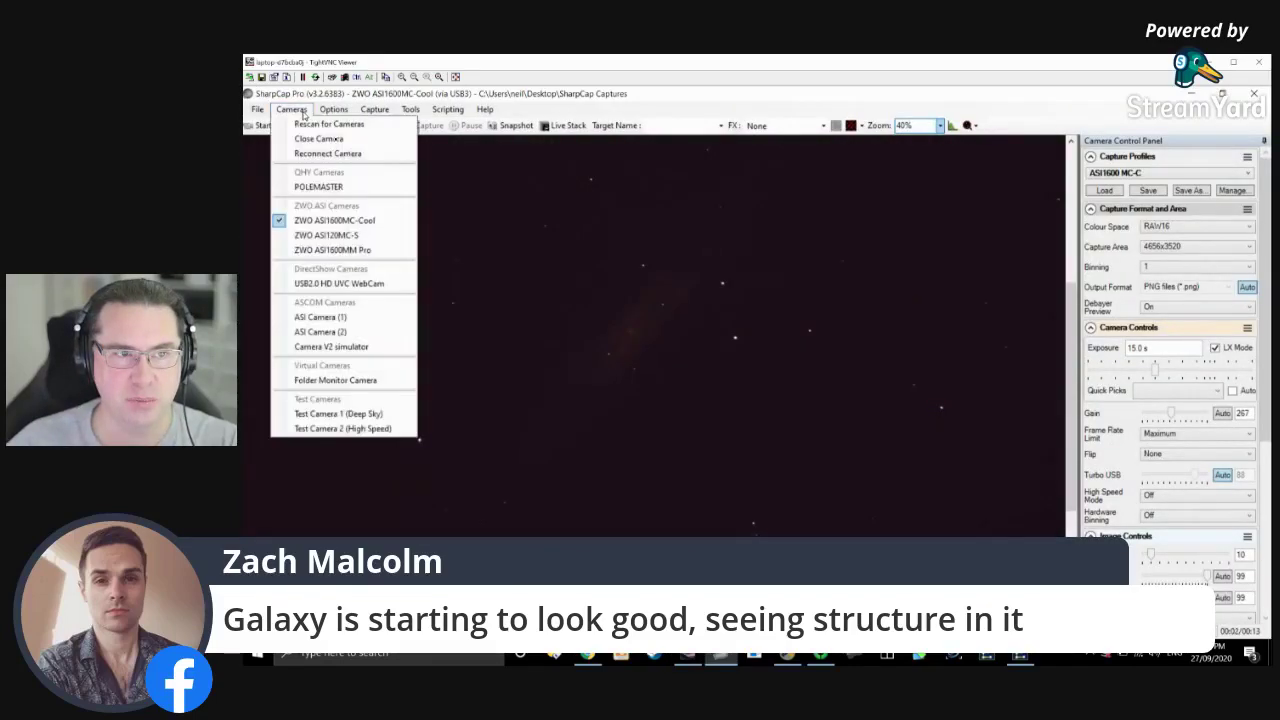
left_click(332, 250)
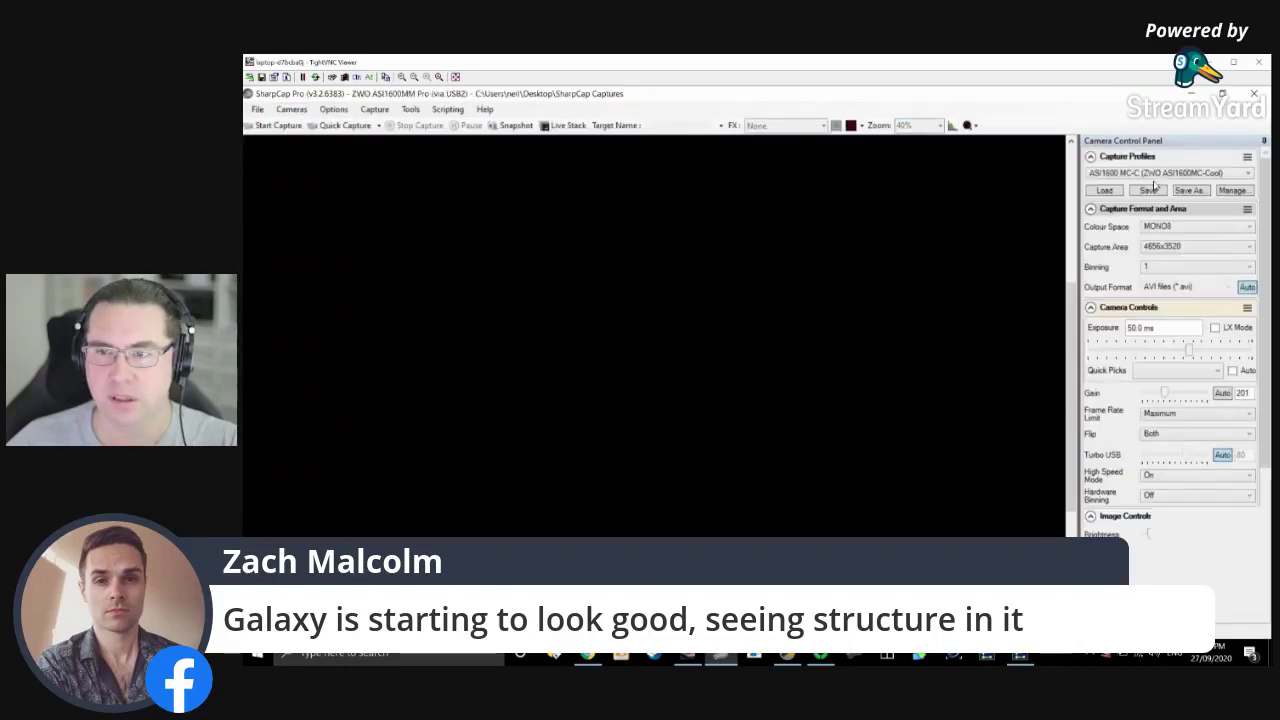
Load the ASI1600MM-C Live video capture profile and set the preview zoom to Auto.
left_click(1158, 175)
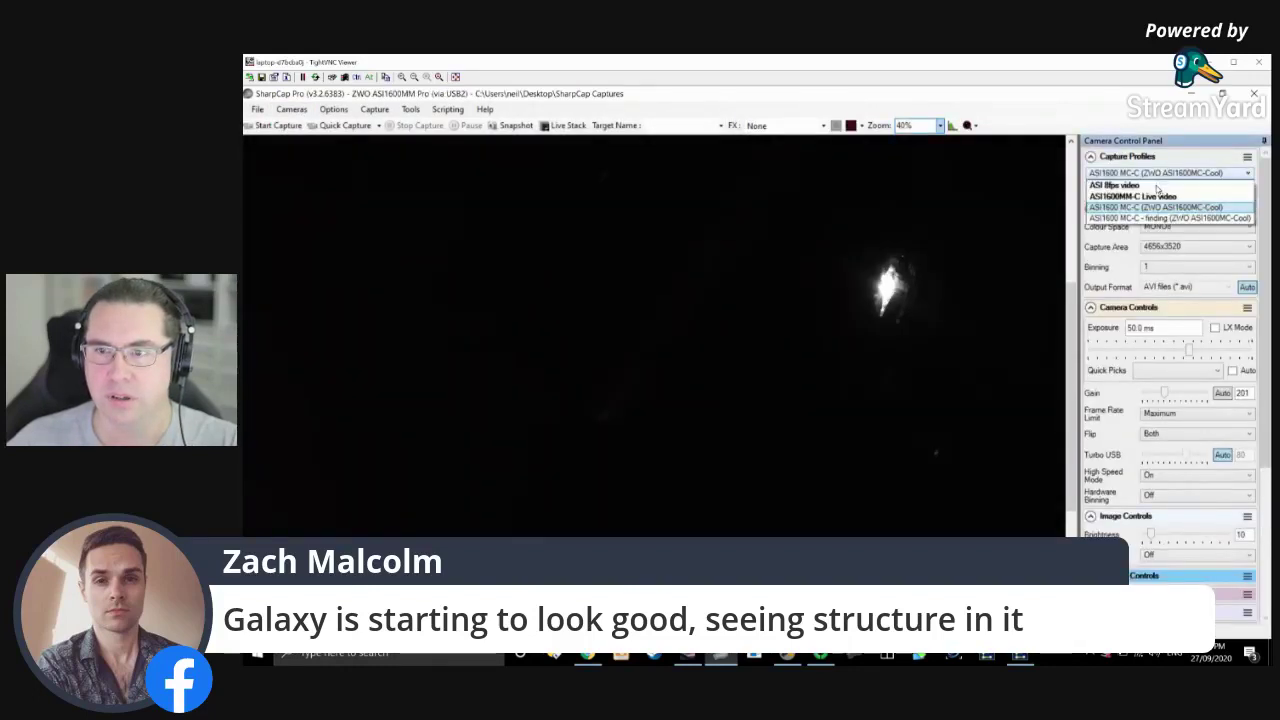
left_click(1132, 197)
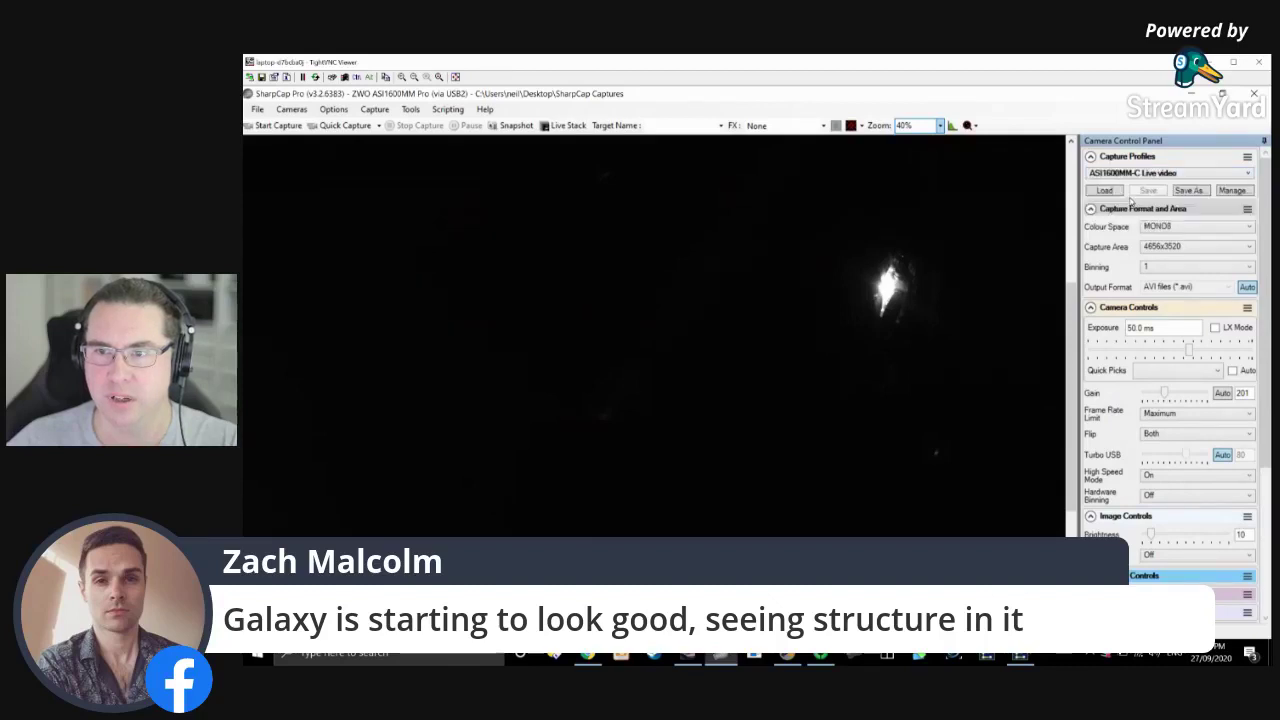
left_click(1105, 190)
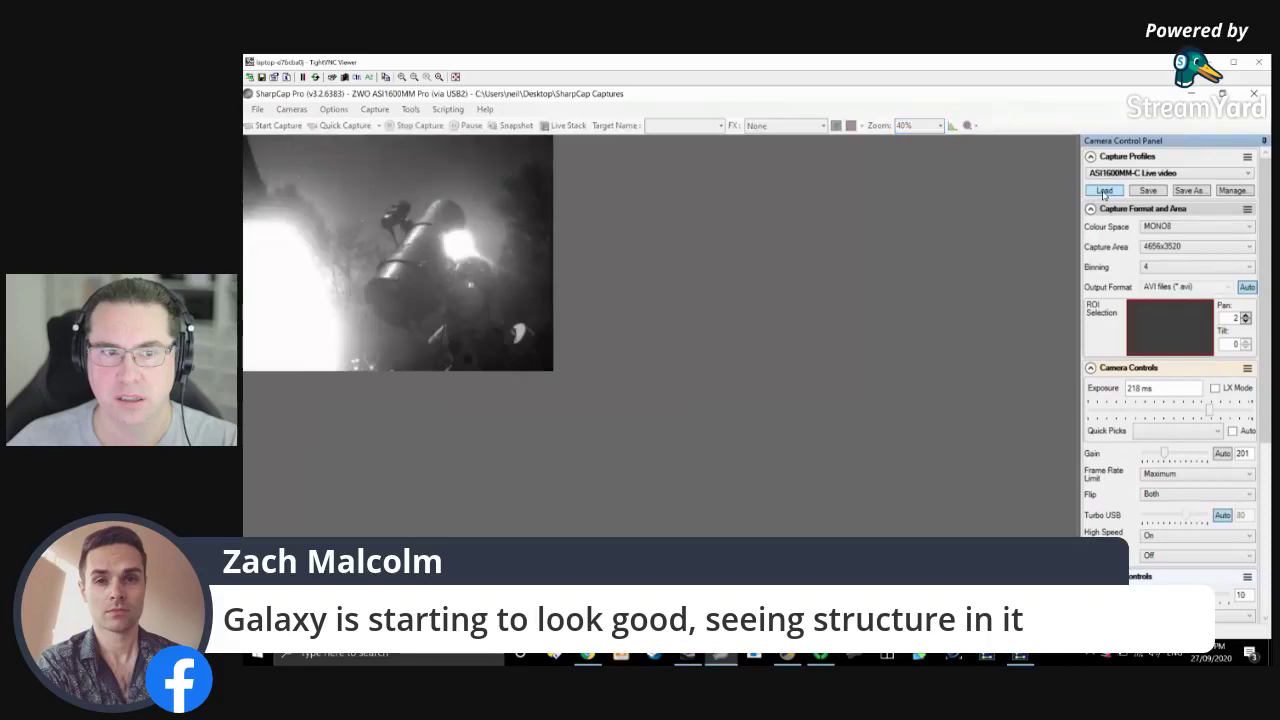
left_click(940, 125)
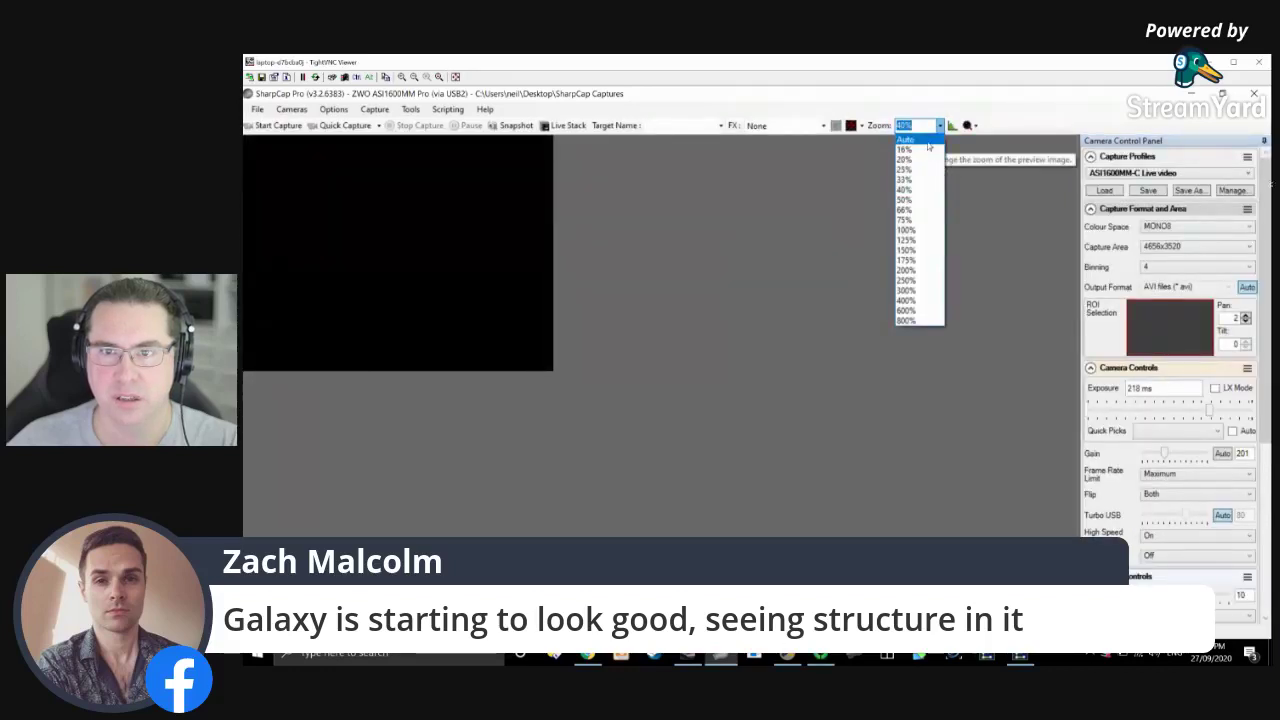
left_click(928, 145)
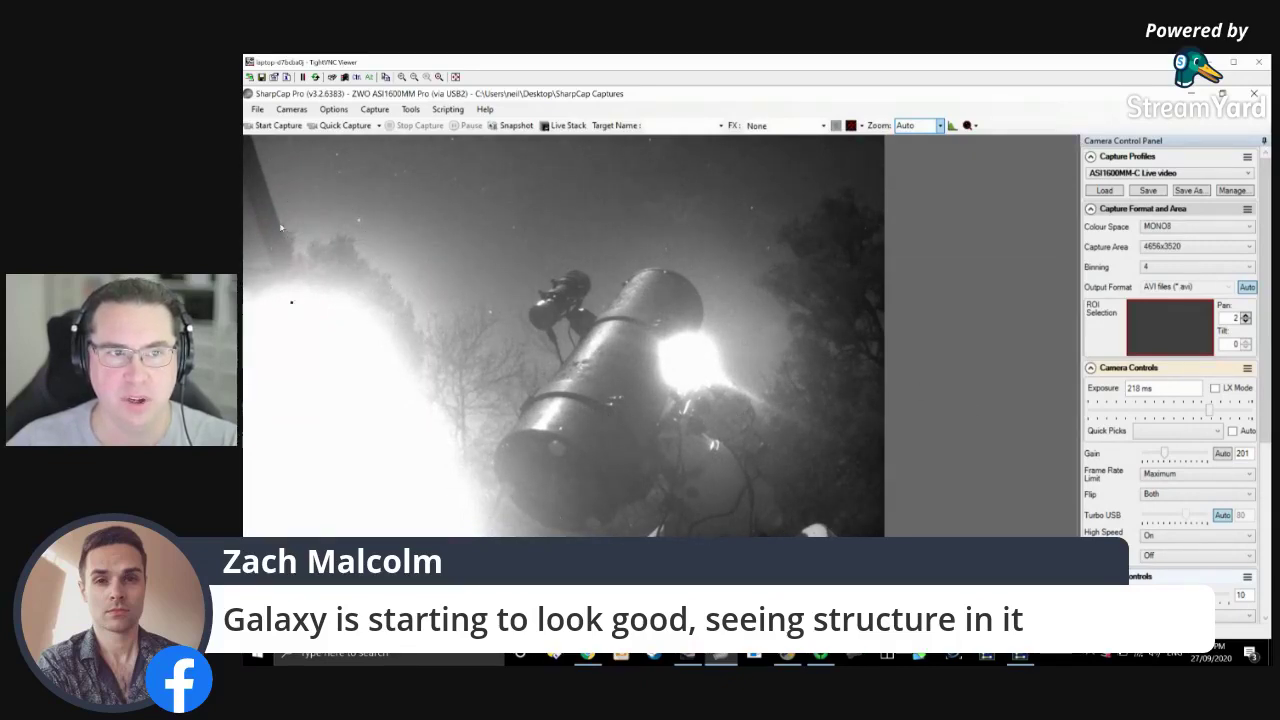
In Stellarium, select the Moon and slew the telescope to it as the current object, checking the movement on SharpCap's live video.
left_click(687, 655)
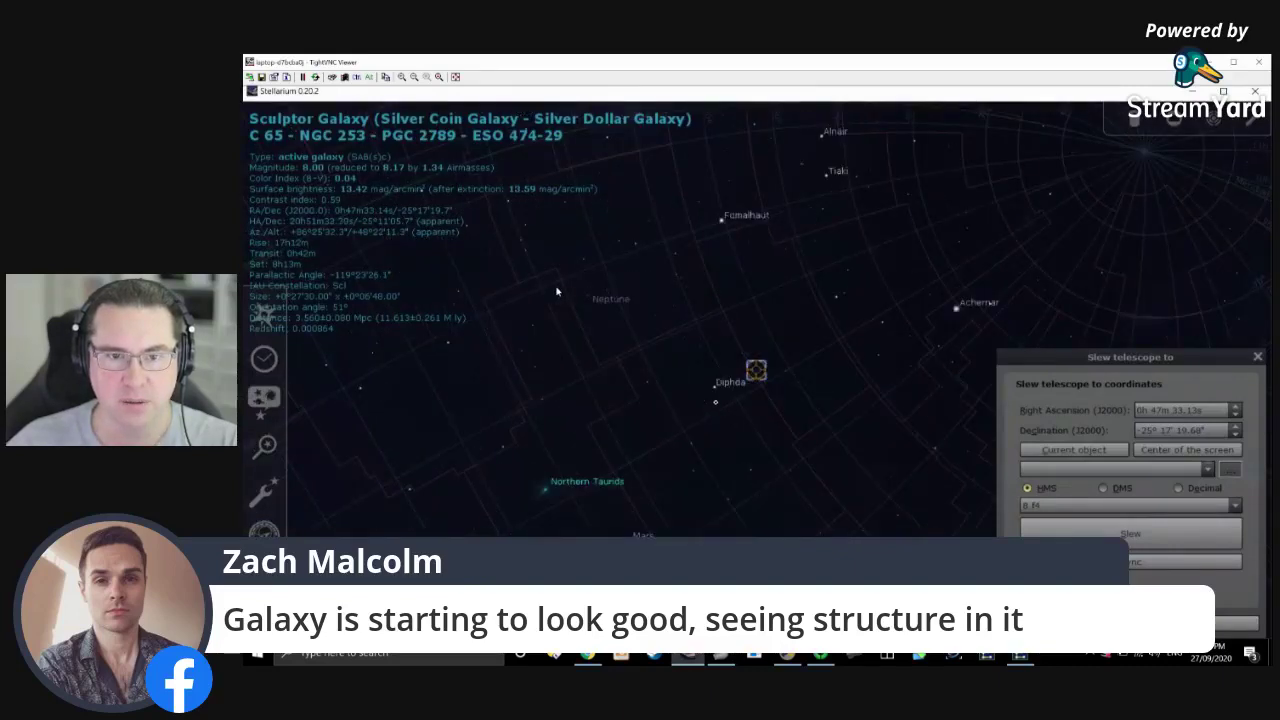
left_click_drag(736, 289, 877, 266)
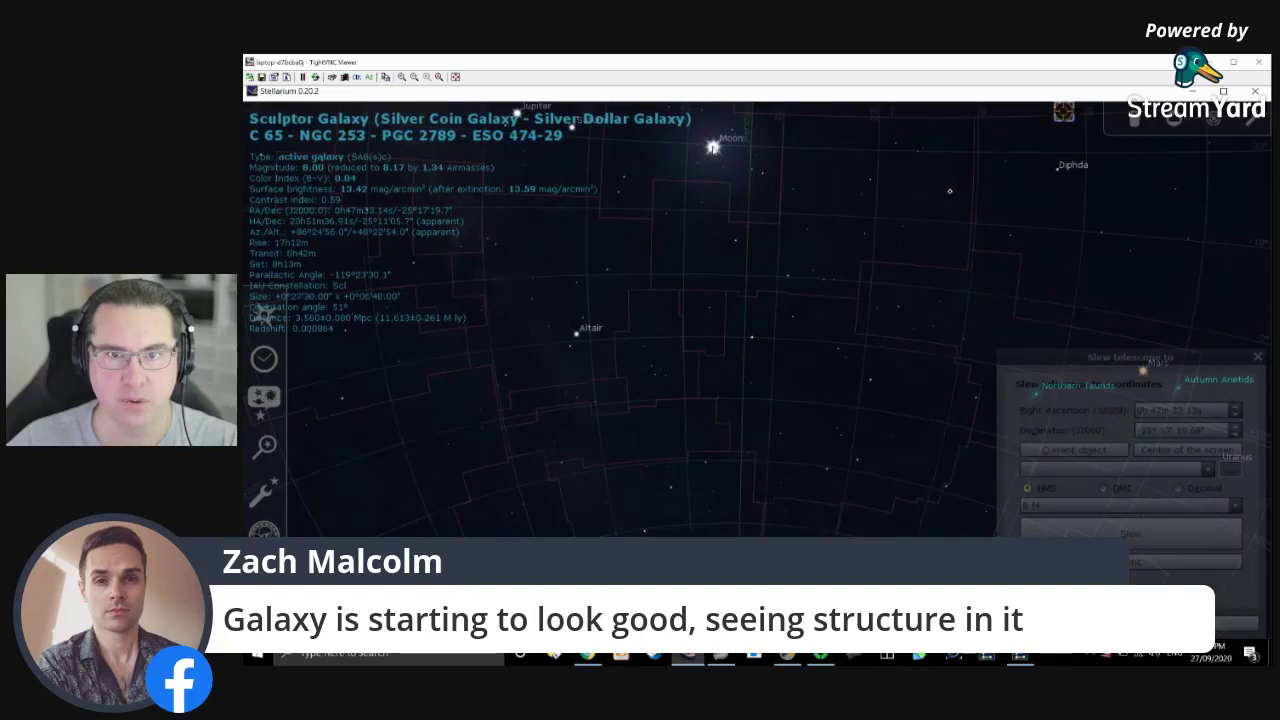
left_click(723, 178)
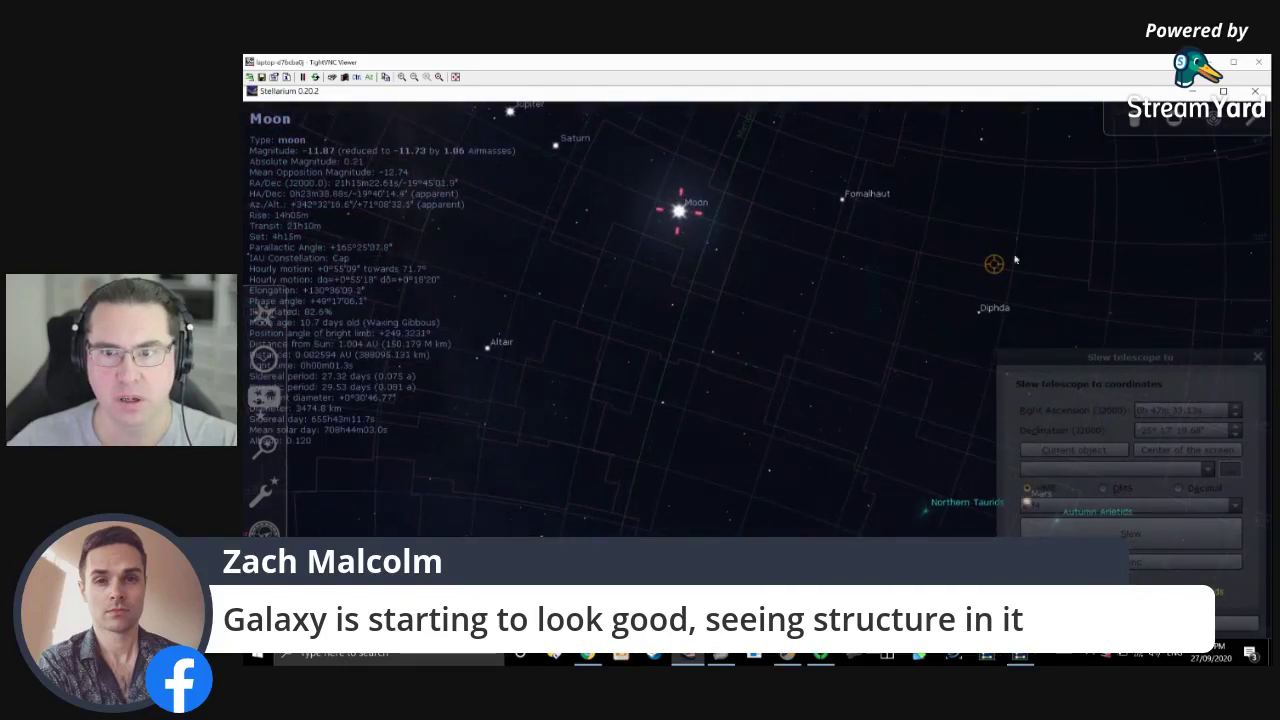
left_click(1079, 452)
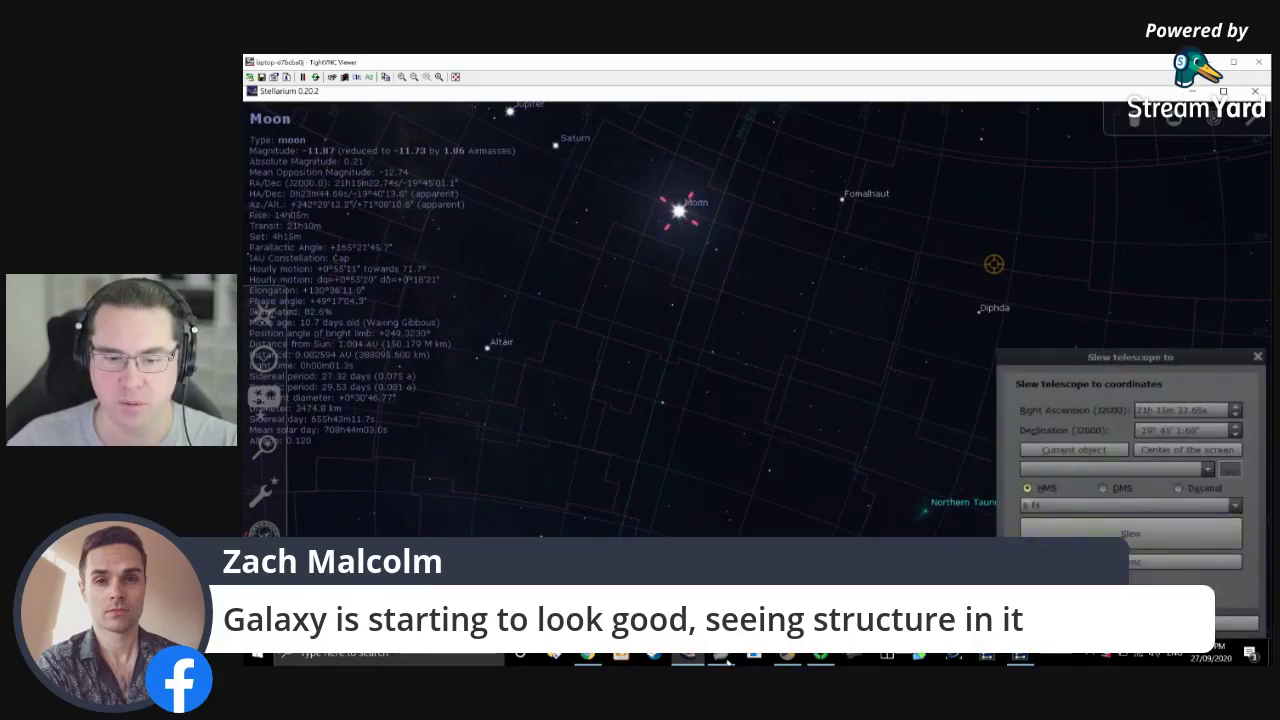
left_click(722, 659)
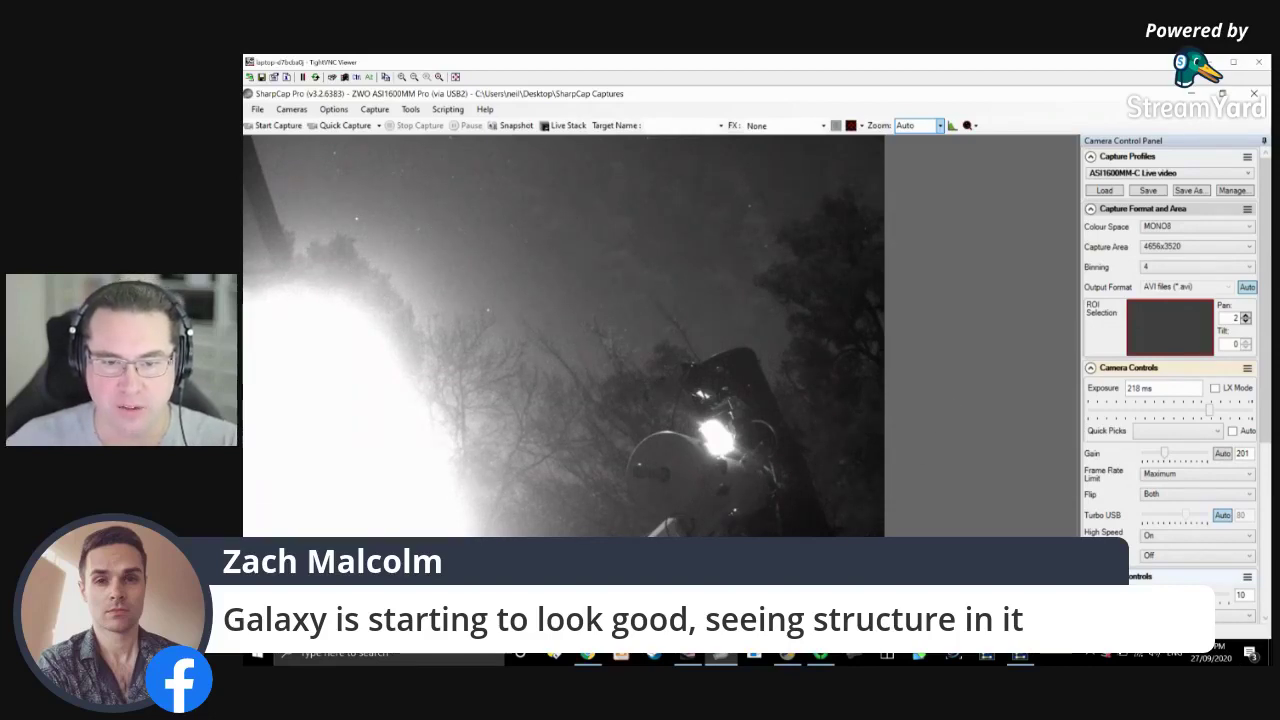
left_click(689, 655)
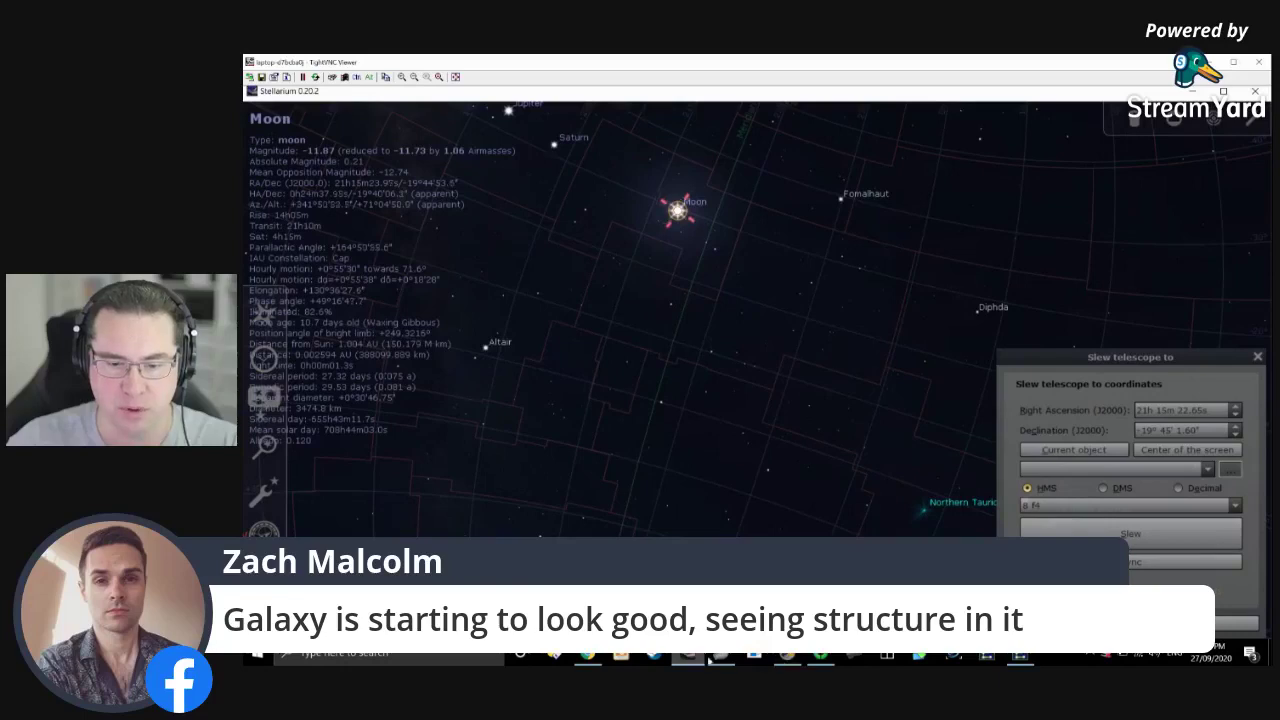
key("alt+Tab")
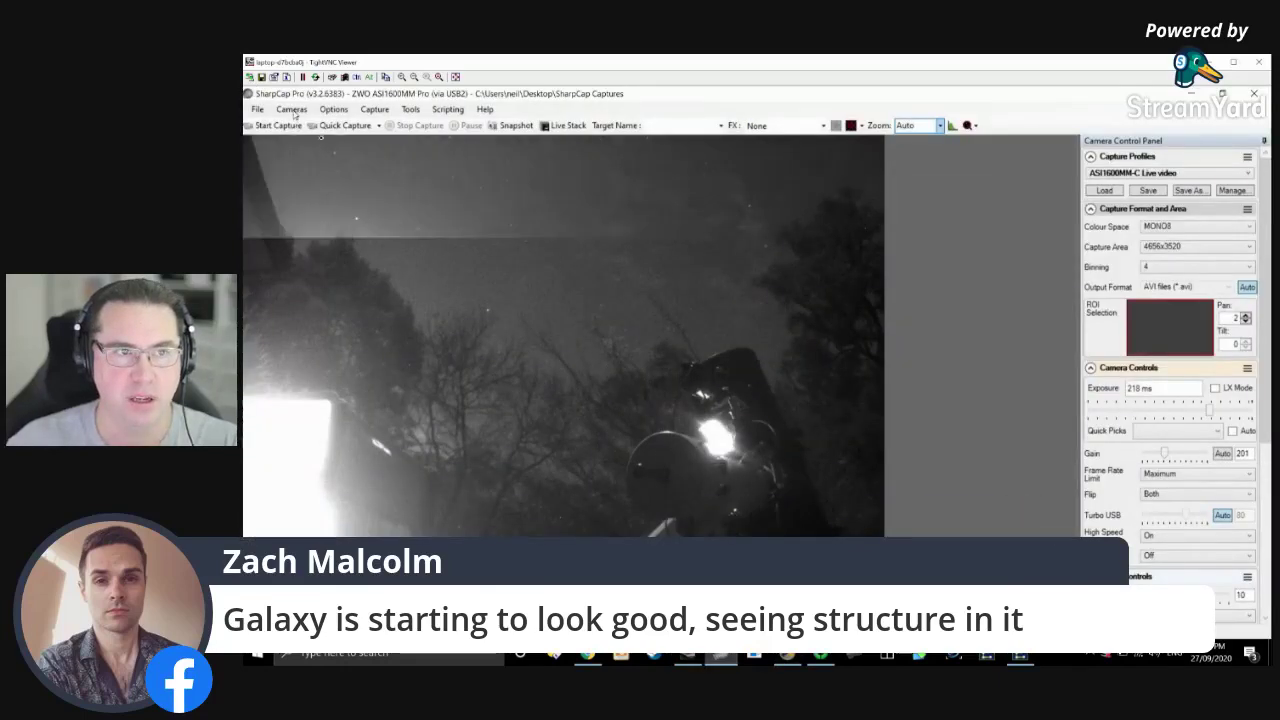
Switch to the ZWO ASI1600MC-Cool camera and load its ASI1600 MC-C - finding capture profile.
left_click(292, 110)
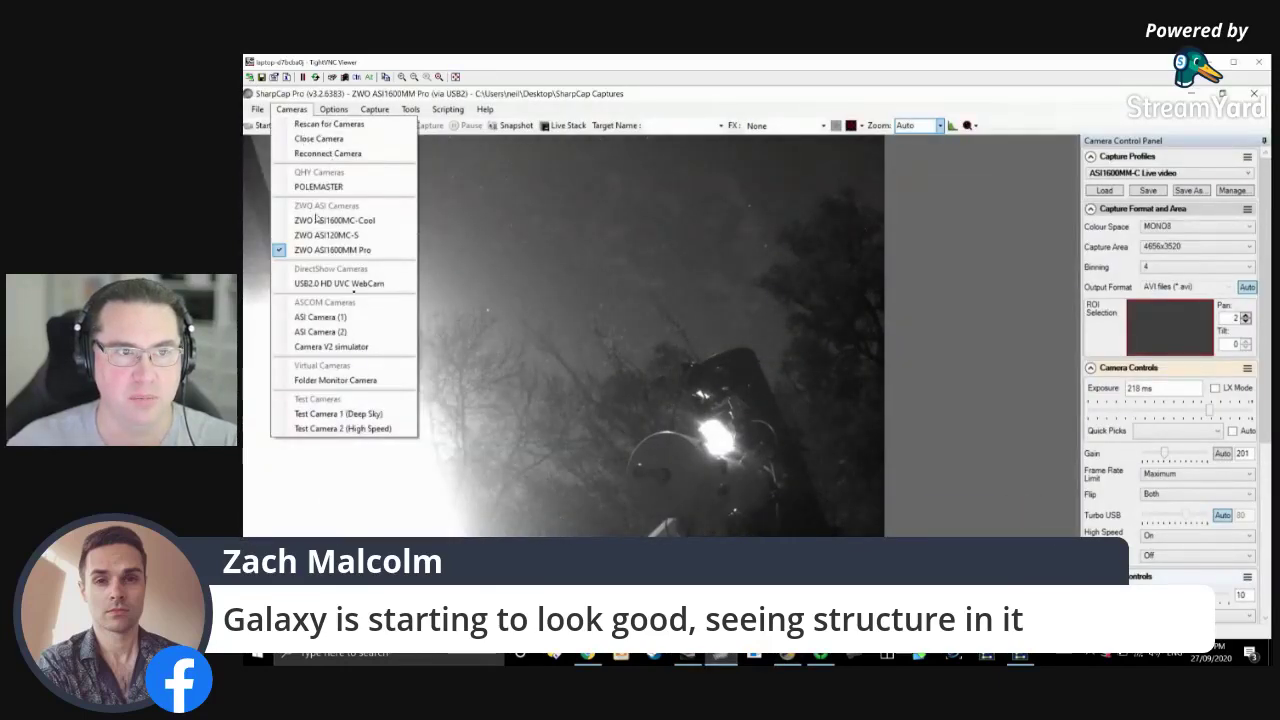
left_click(320, 222)
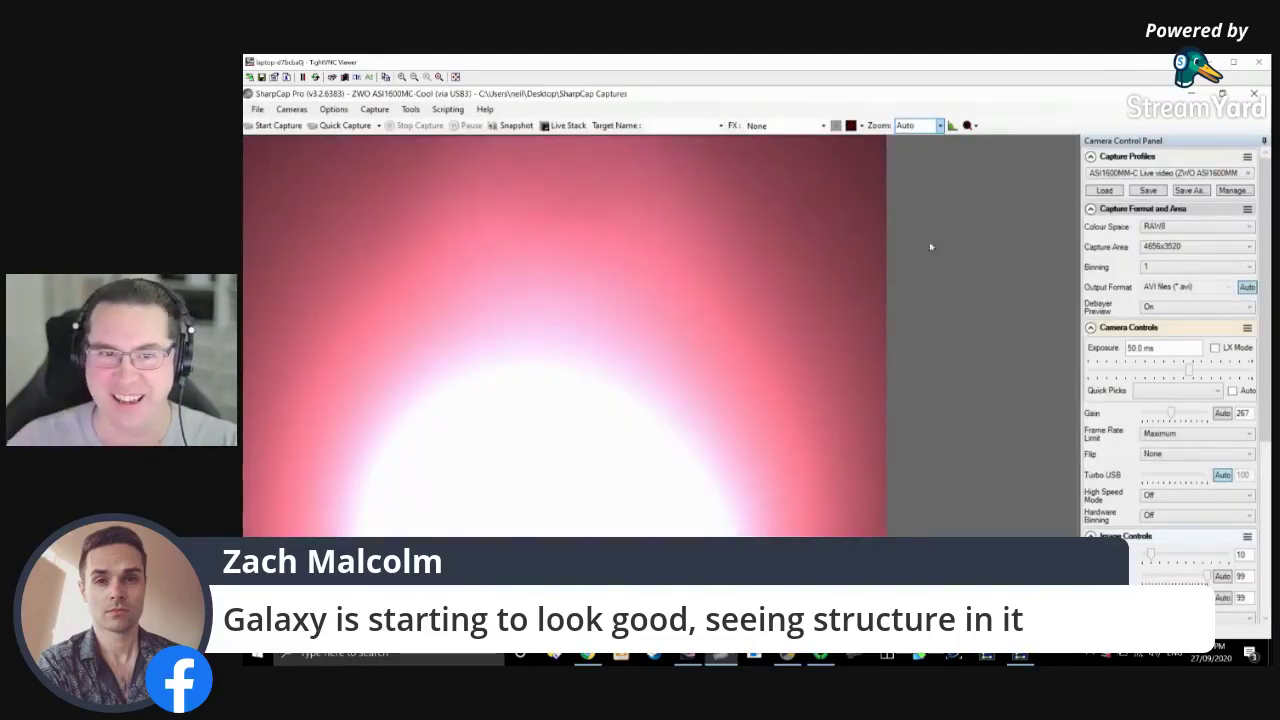
left_click(1158, 175)
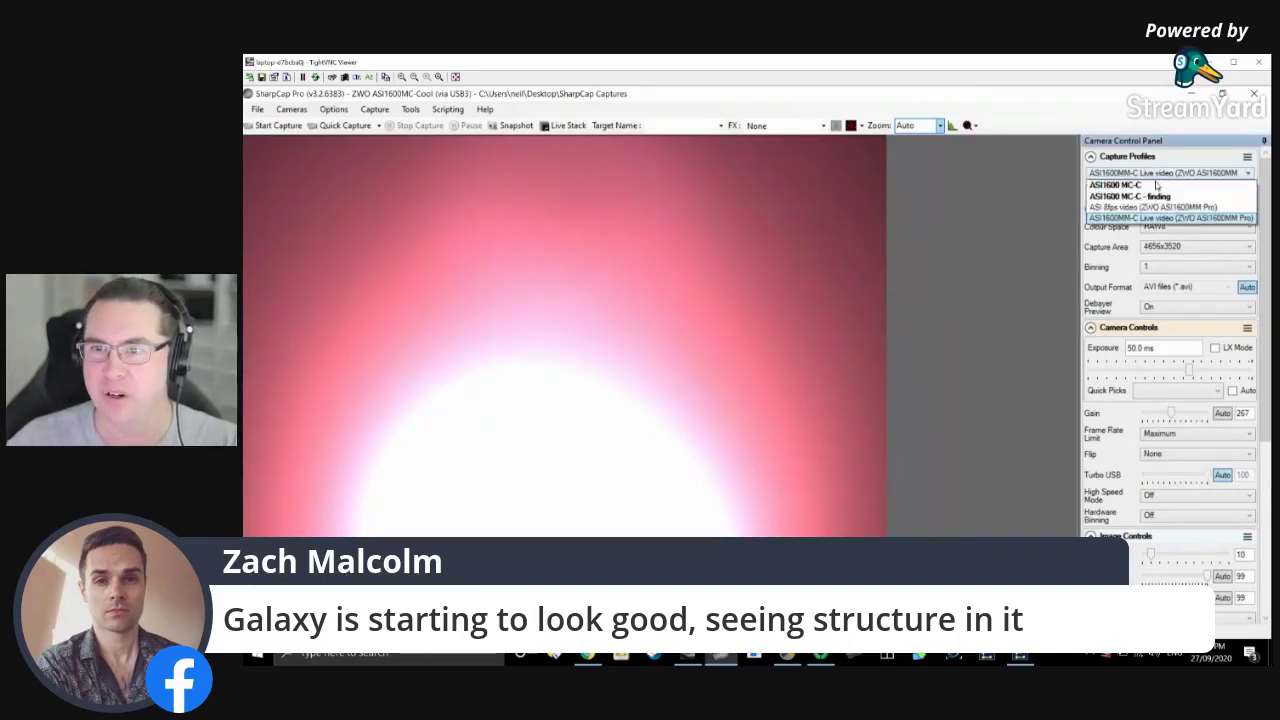
left_click(1100, 196)
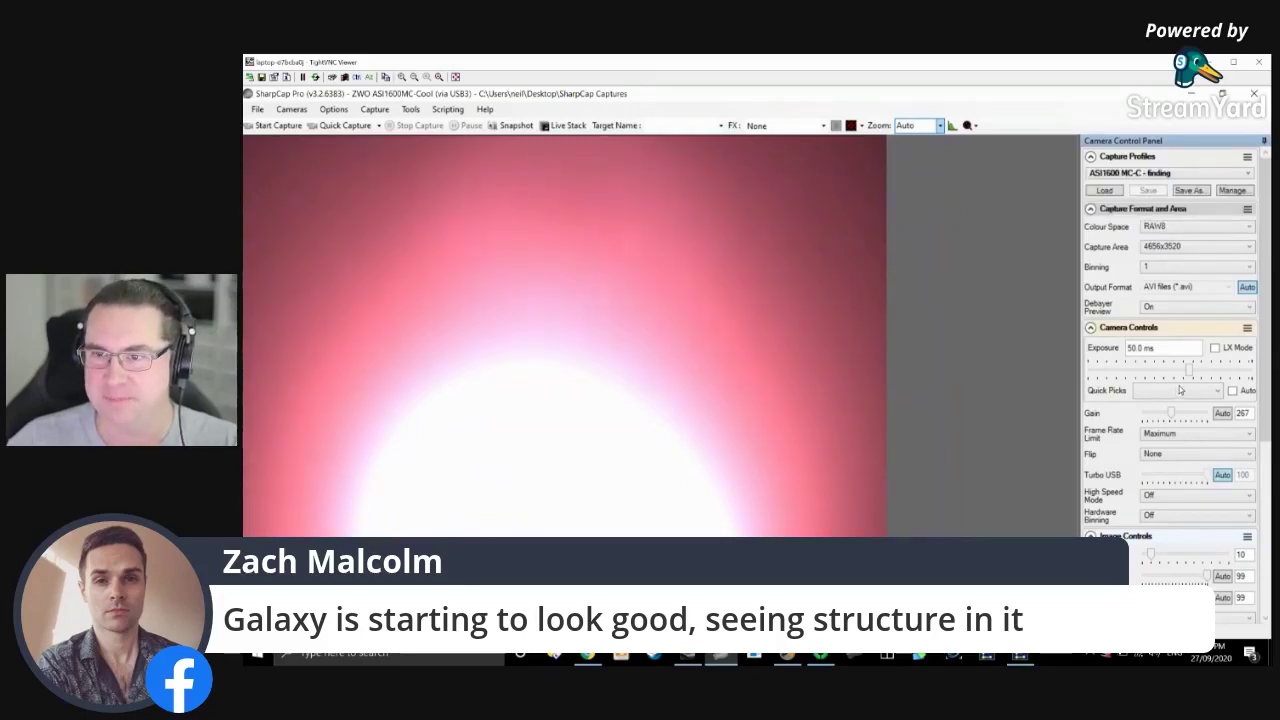
left_click(1105, 192)
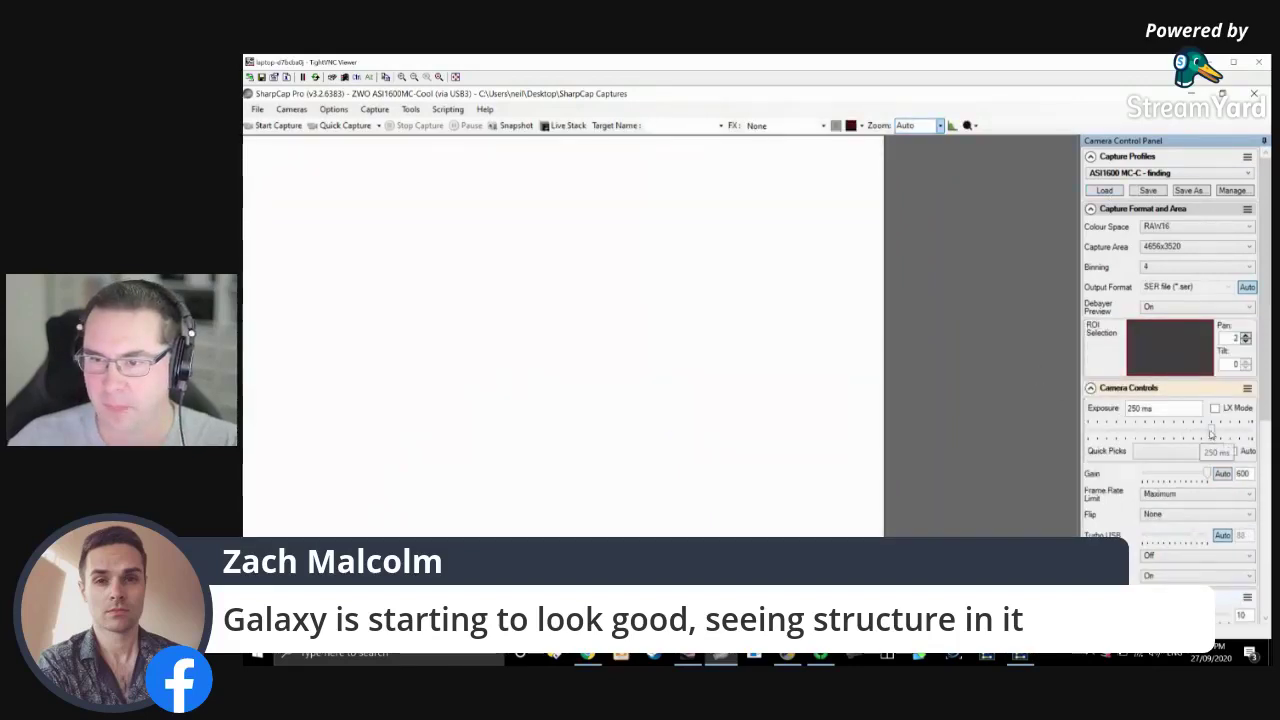
Reduce the exposure to 0.461 ms and the gain to 82 for the bright Moon.
left_click_drag(1210, 432, 1124, 432)
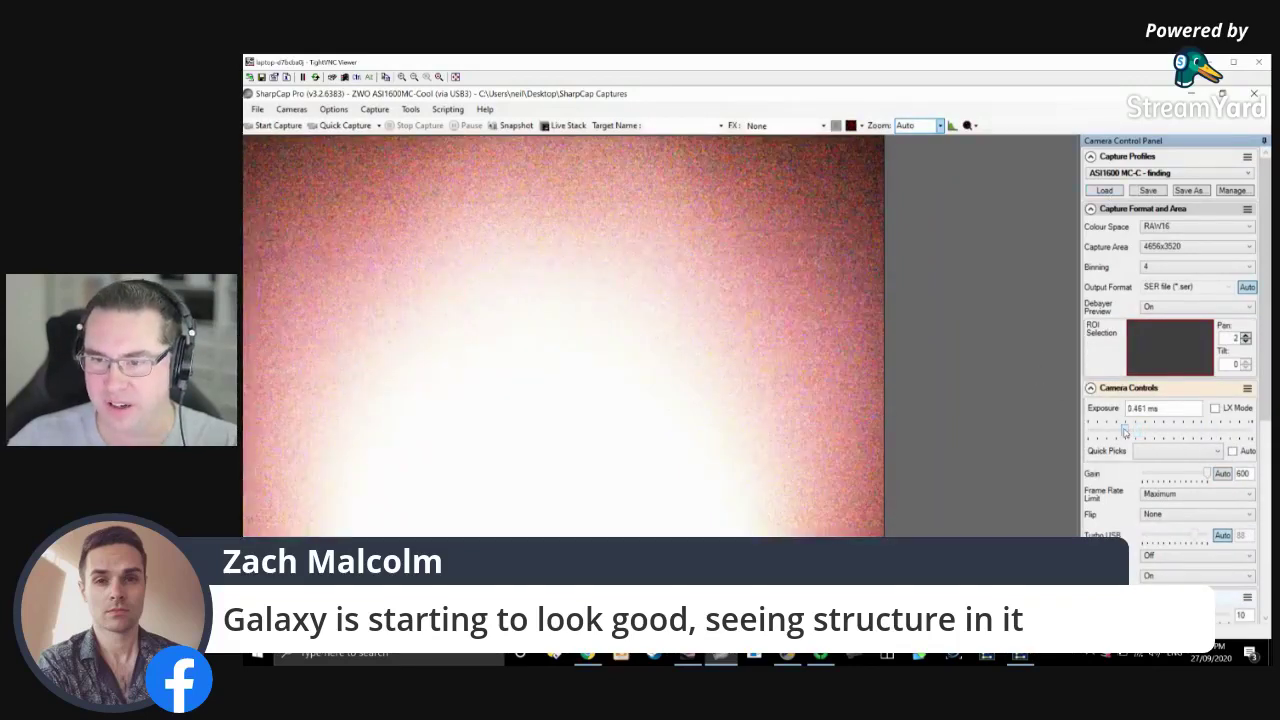
left_click(1151, 480)
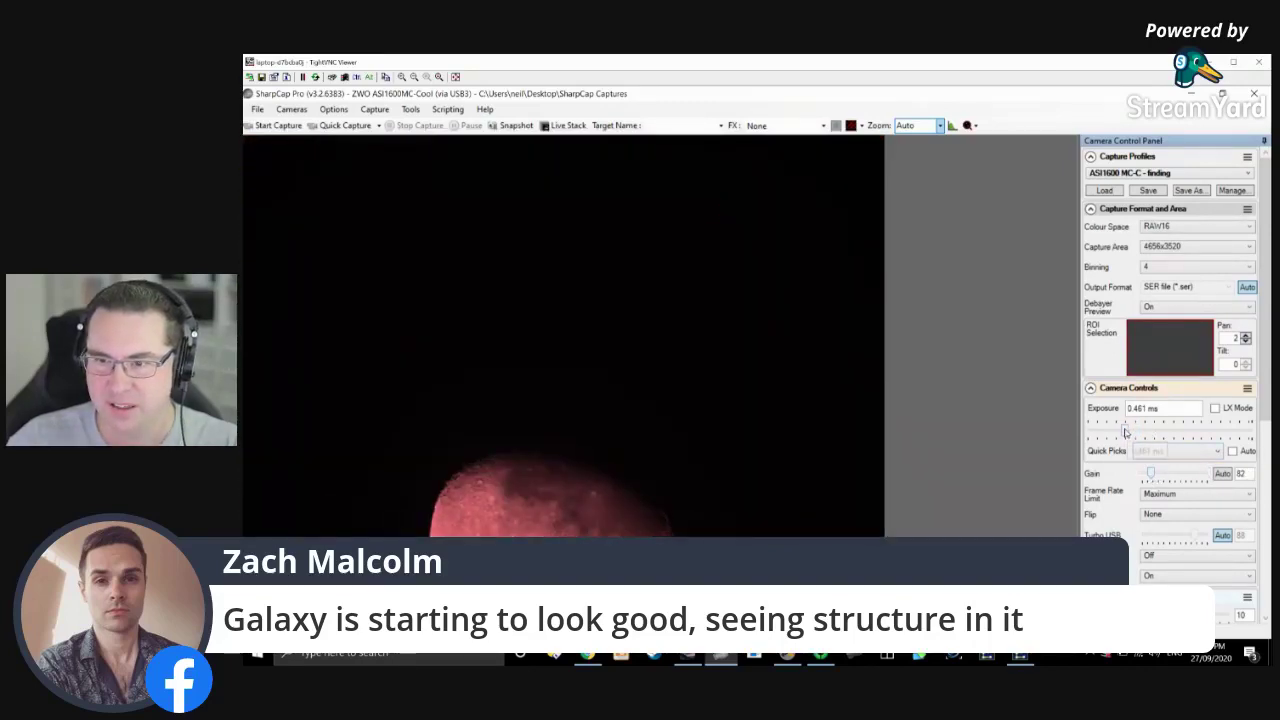
mouse_move(1137, 432)
left_mouse_down()
mouse_move(1112, 430)
mouse_move(1125, 432)
left_mouse_up()
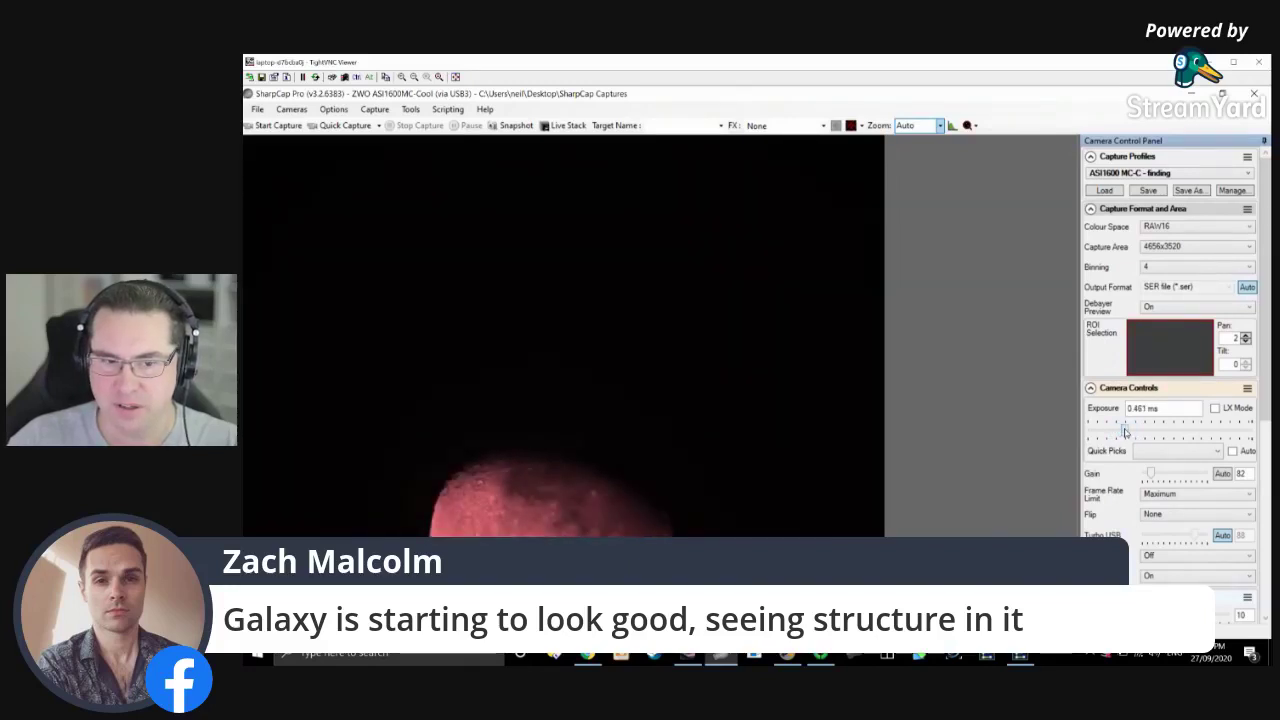
Turn on automatic white balance to neutralise the Moon's red cast.
scroll(1205, 498, "down", 3)
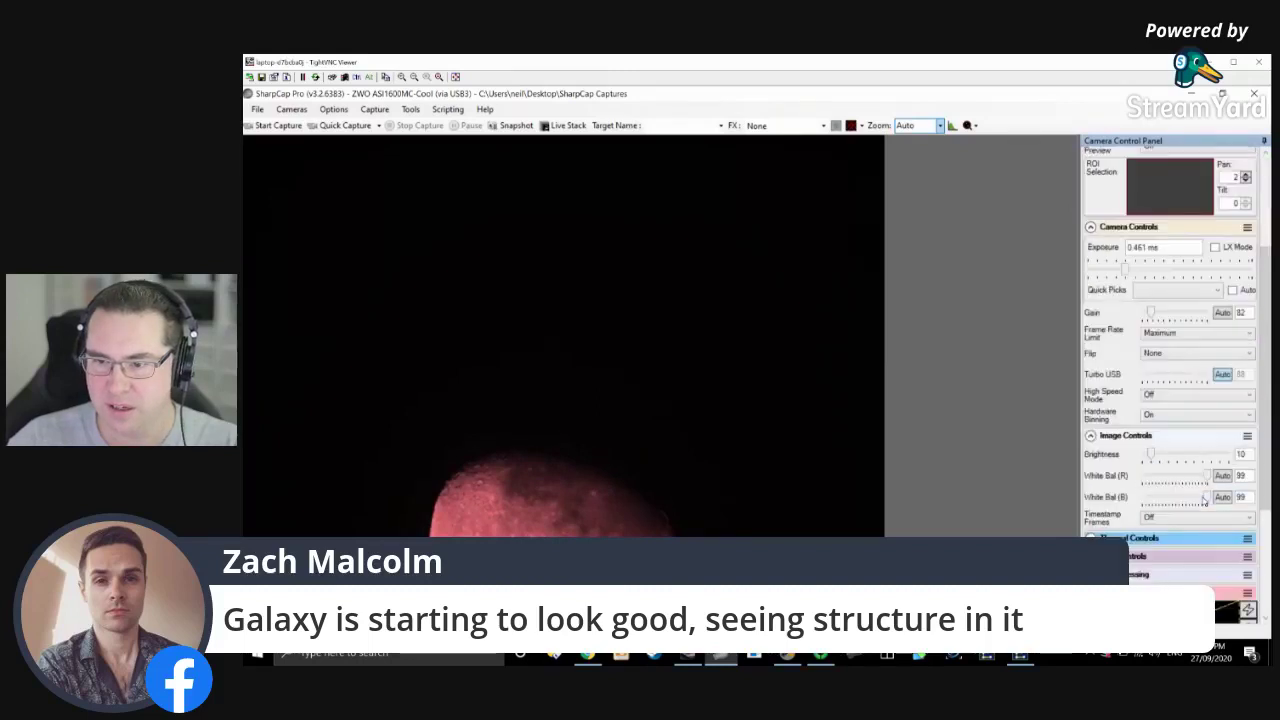
scroll(1205, 500, "down", 4)
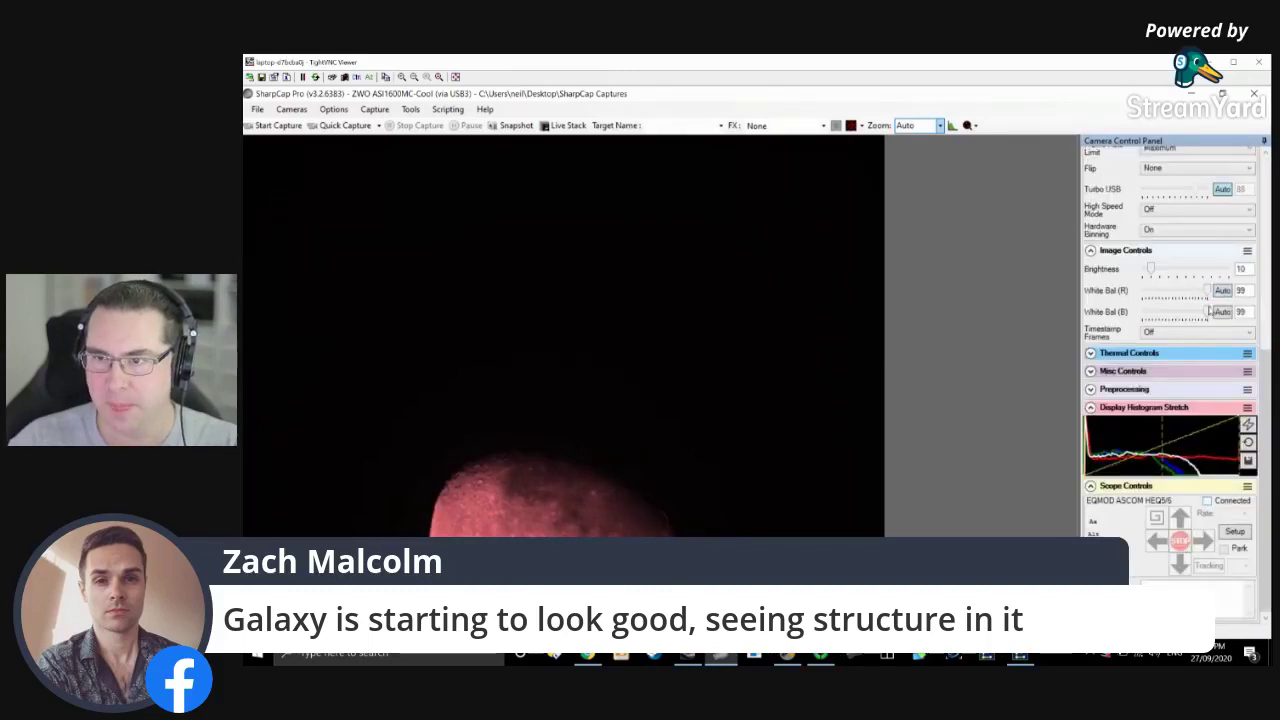
left_click(1222, 291)
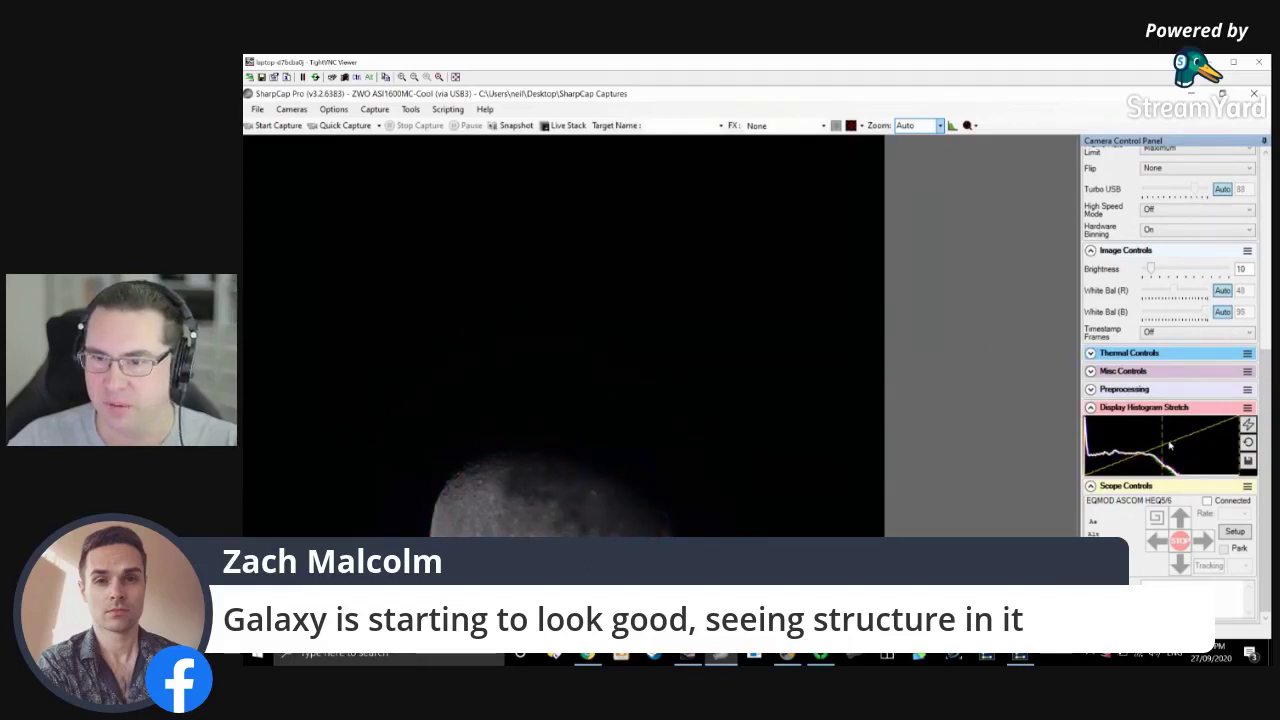
Overlay the diagonal cross reticle and centre the Moon by nudging the mount north, west and south in EQMOD.
left_click(851, 126)
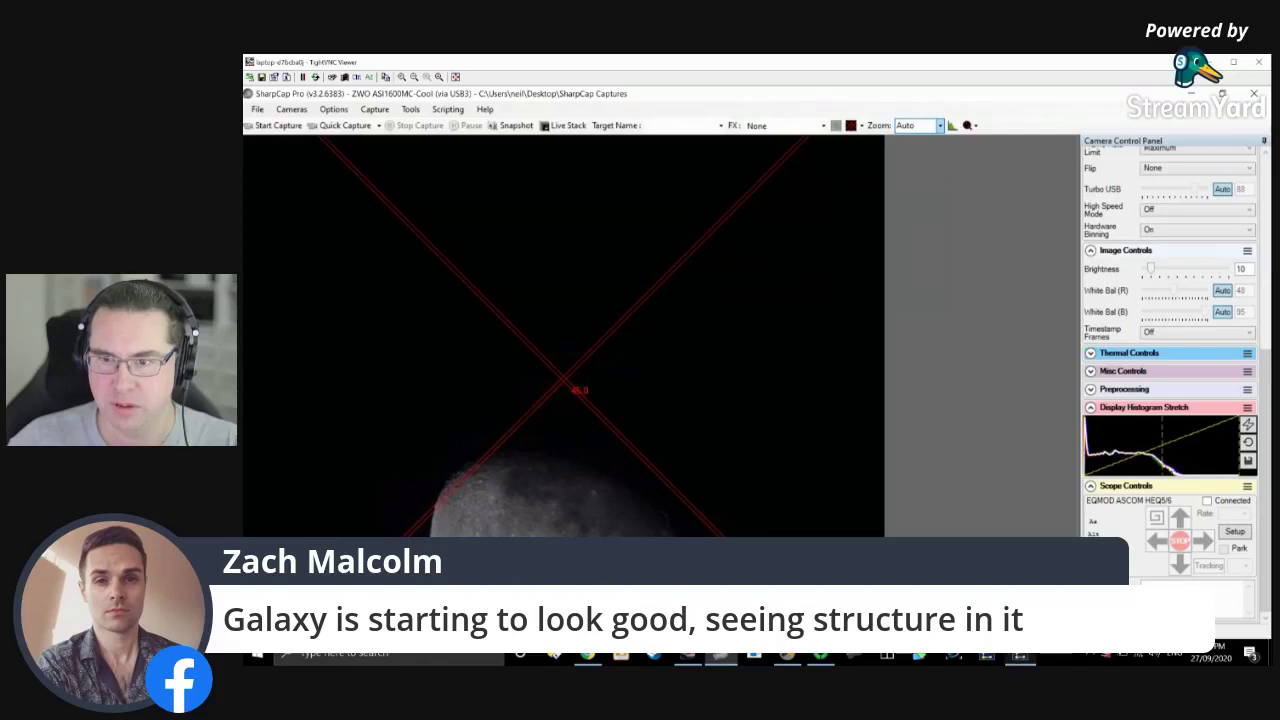
left_click(1020, 656)
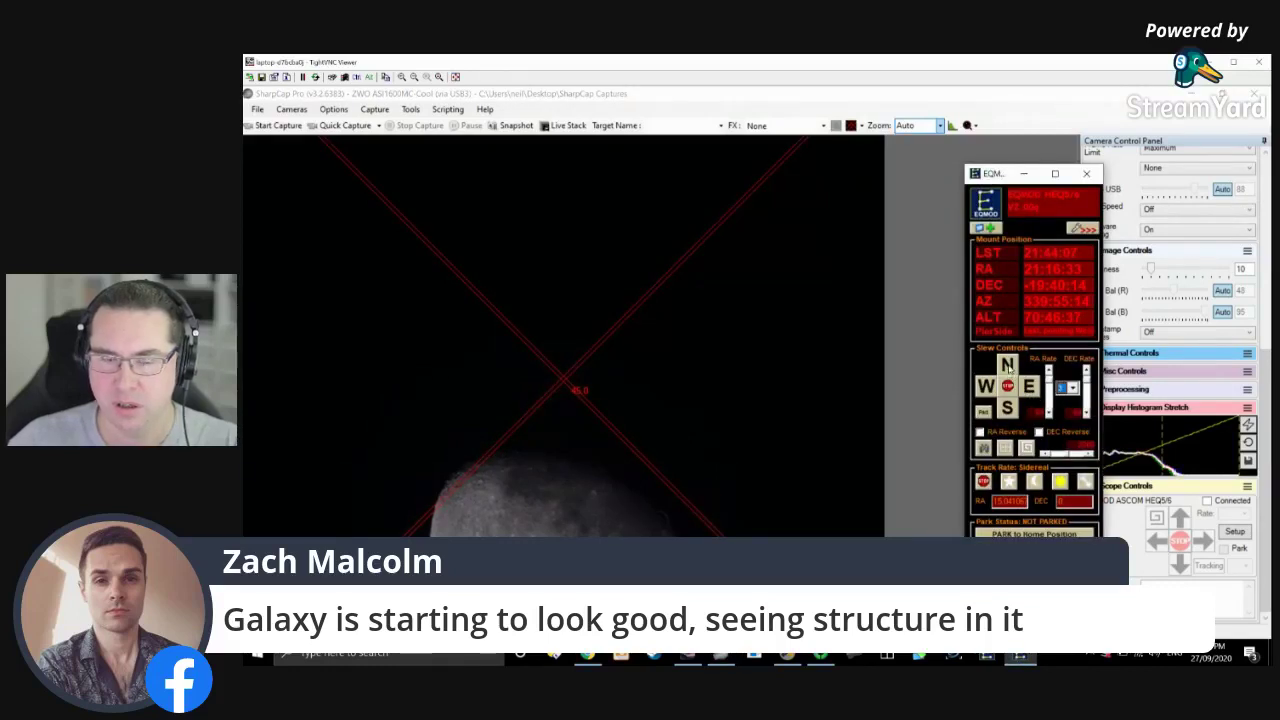
left_click(1007, 366)
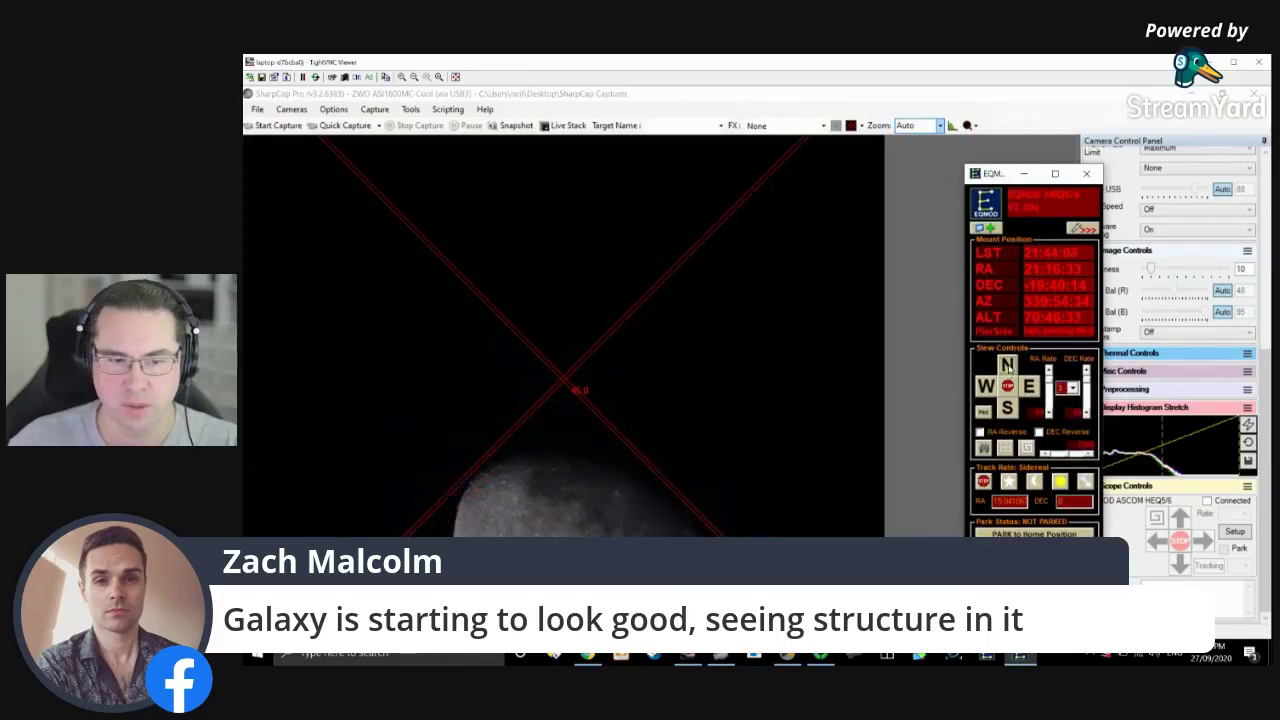
left_click(986, 387)
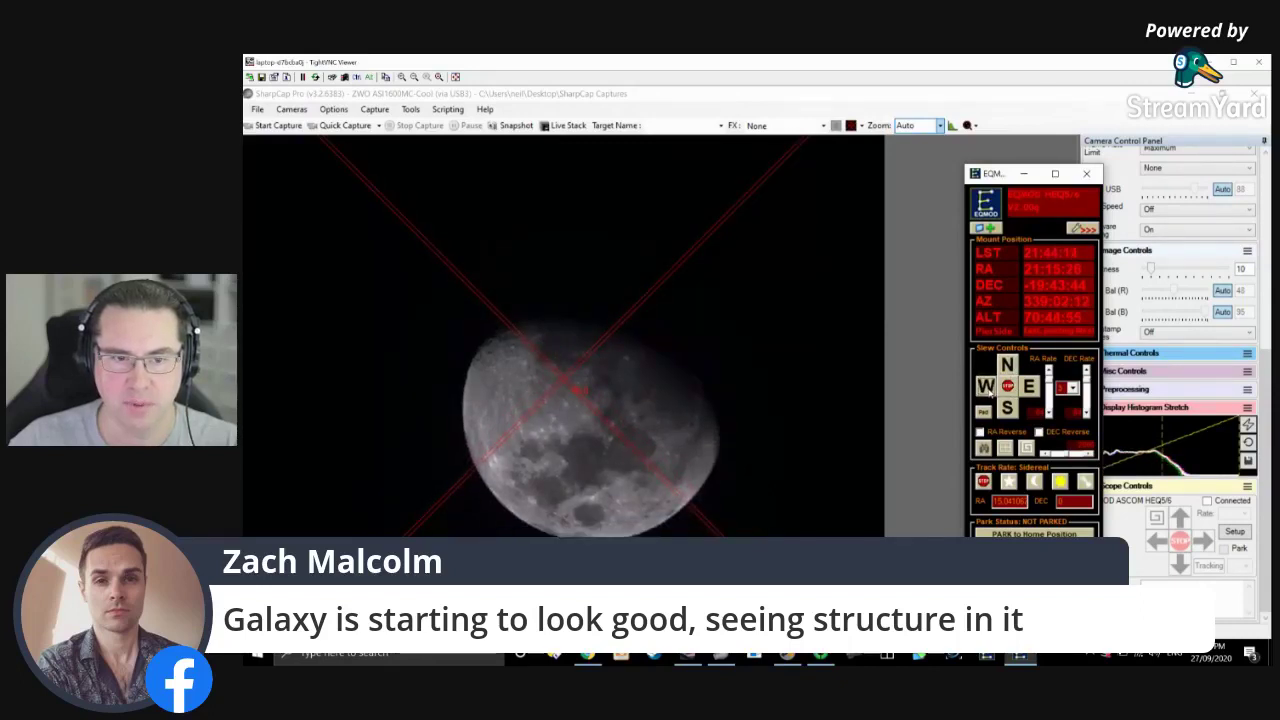
left_click(986, 390)
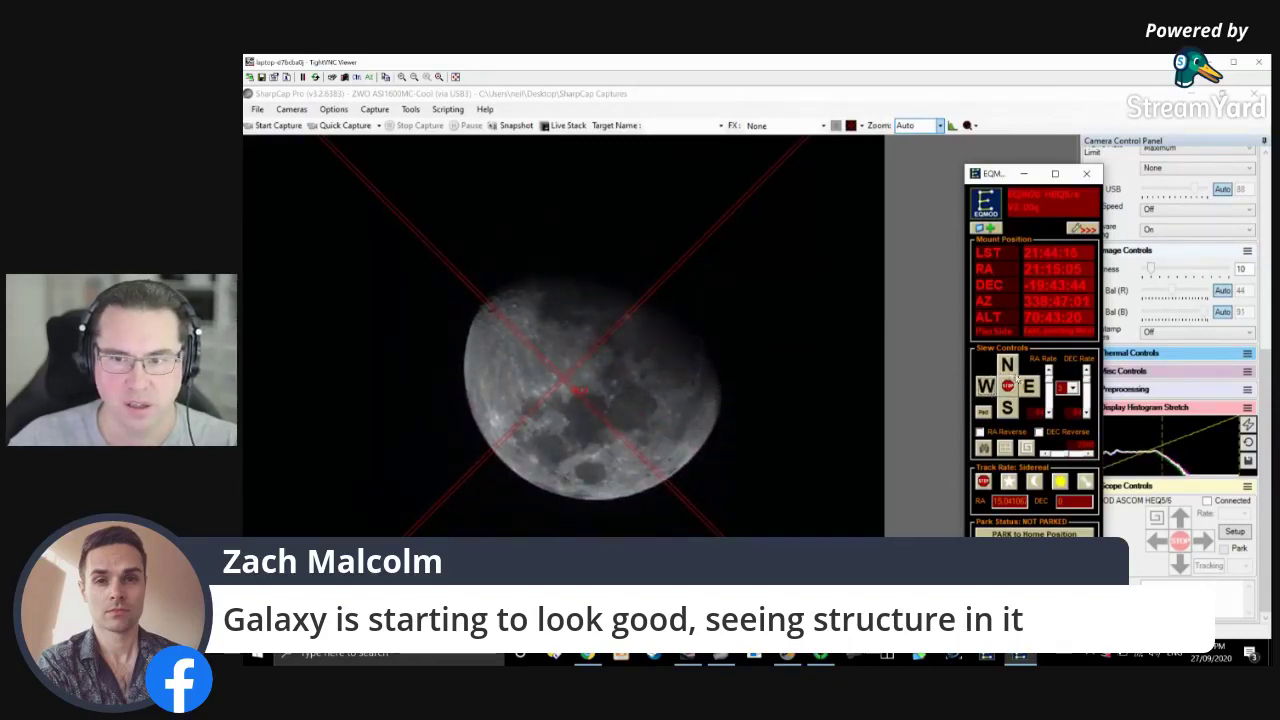
left_click(1012, 412)
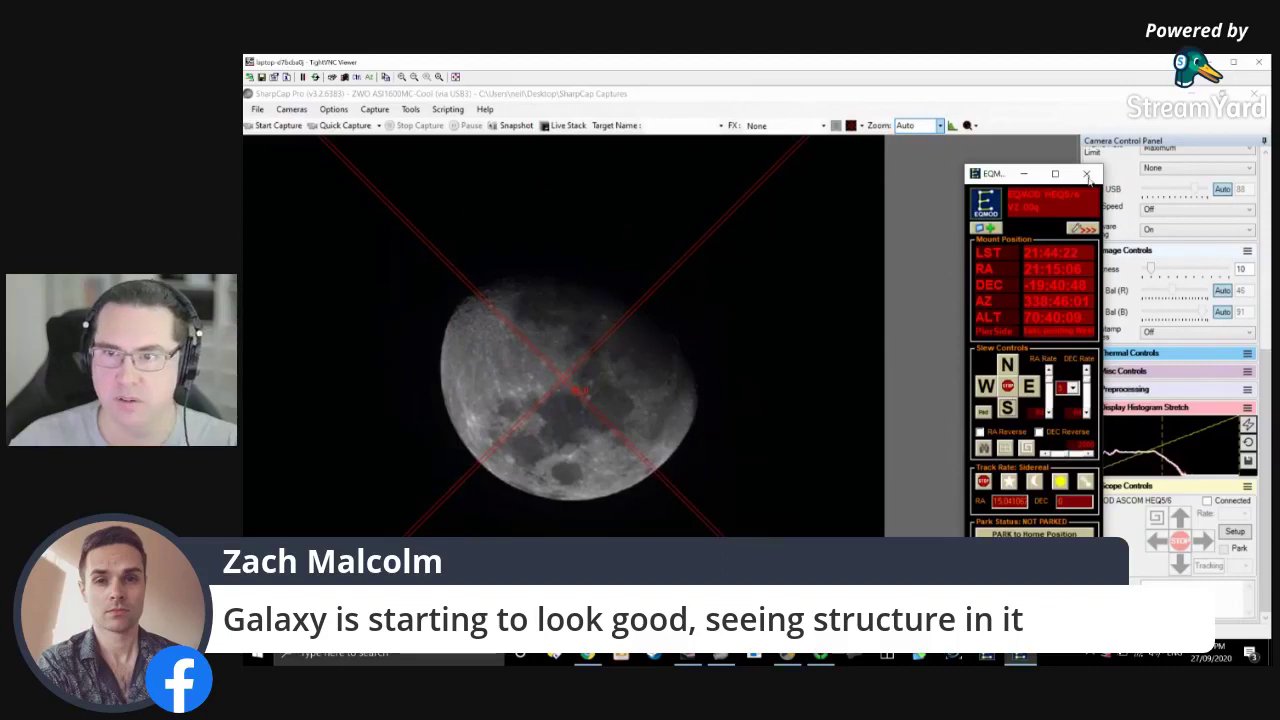
Return to SharpCap and cycle the reticle styles until the overlay is off.
left_click(851, 127)
left_click(852, 127)
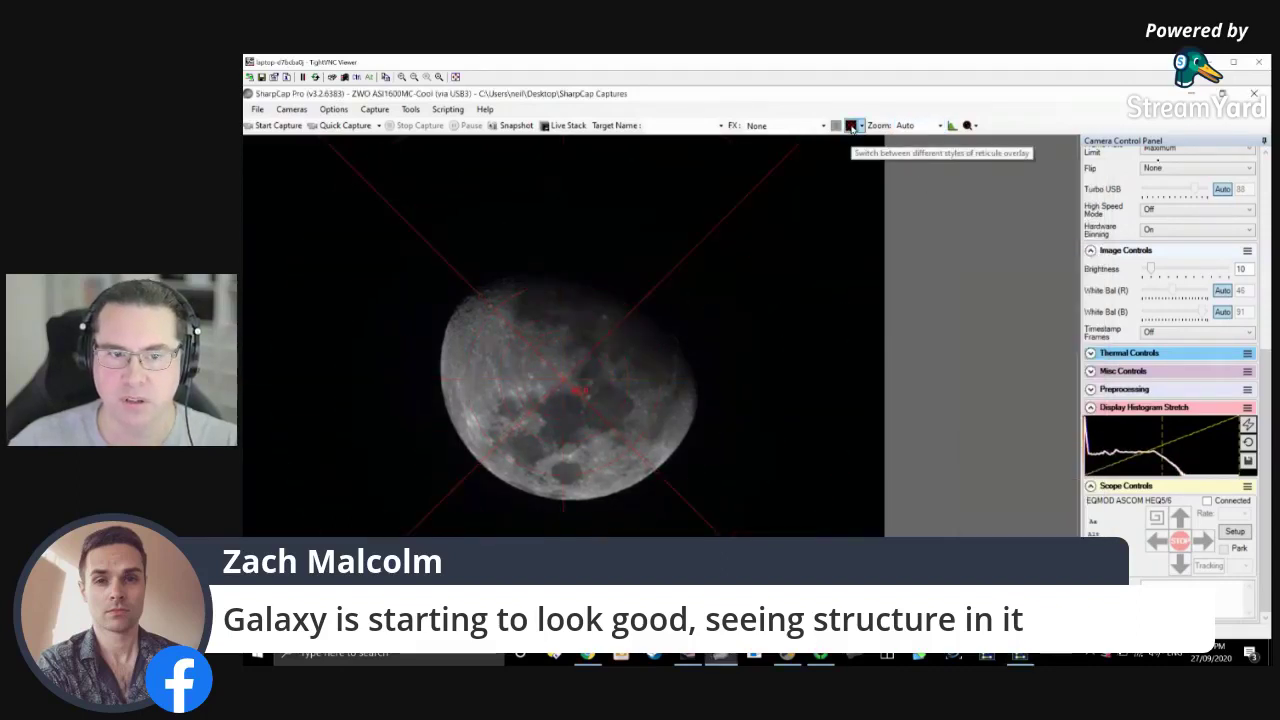
left_click(851, 127)
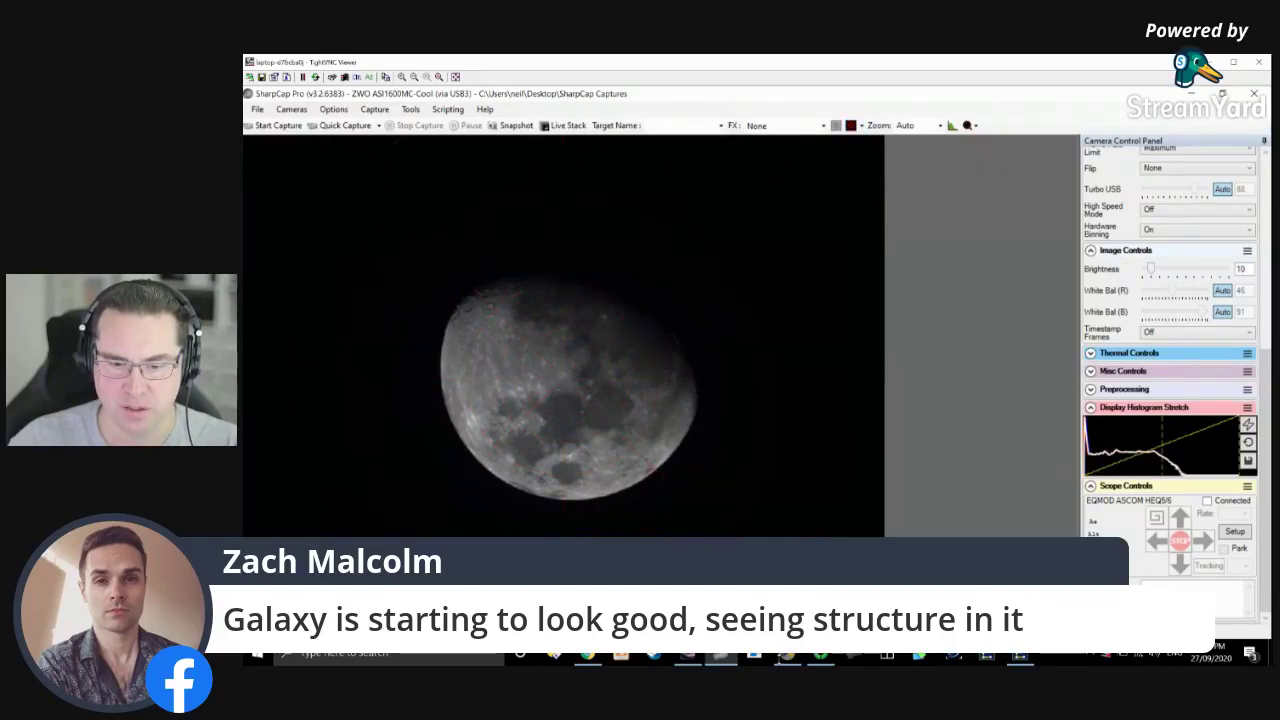
Look briefly at the Moon in Stellarium, return to SharpCap and raise the camera gain to 174.
left_click(690, 657)
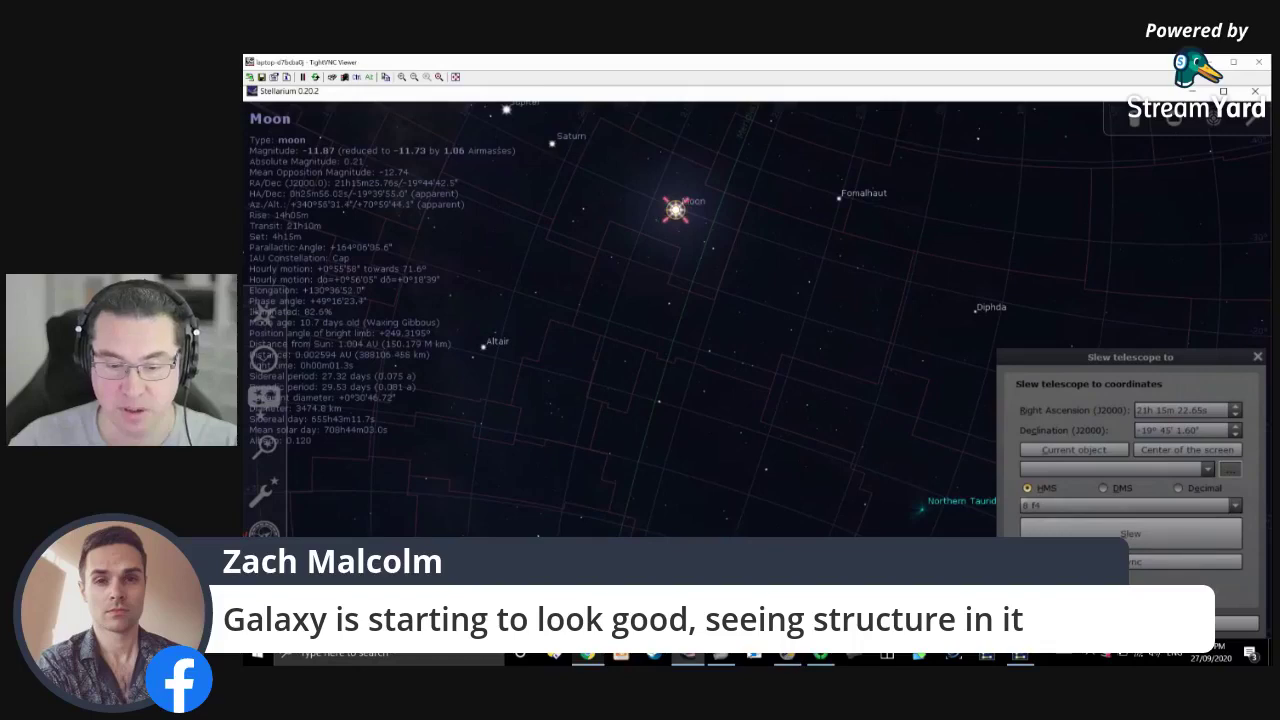
left_click(720, 657)
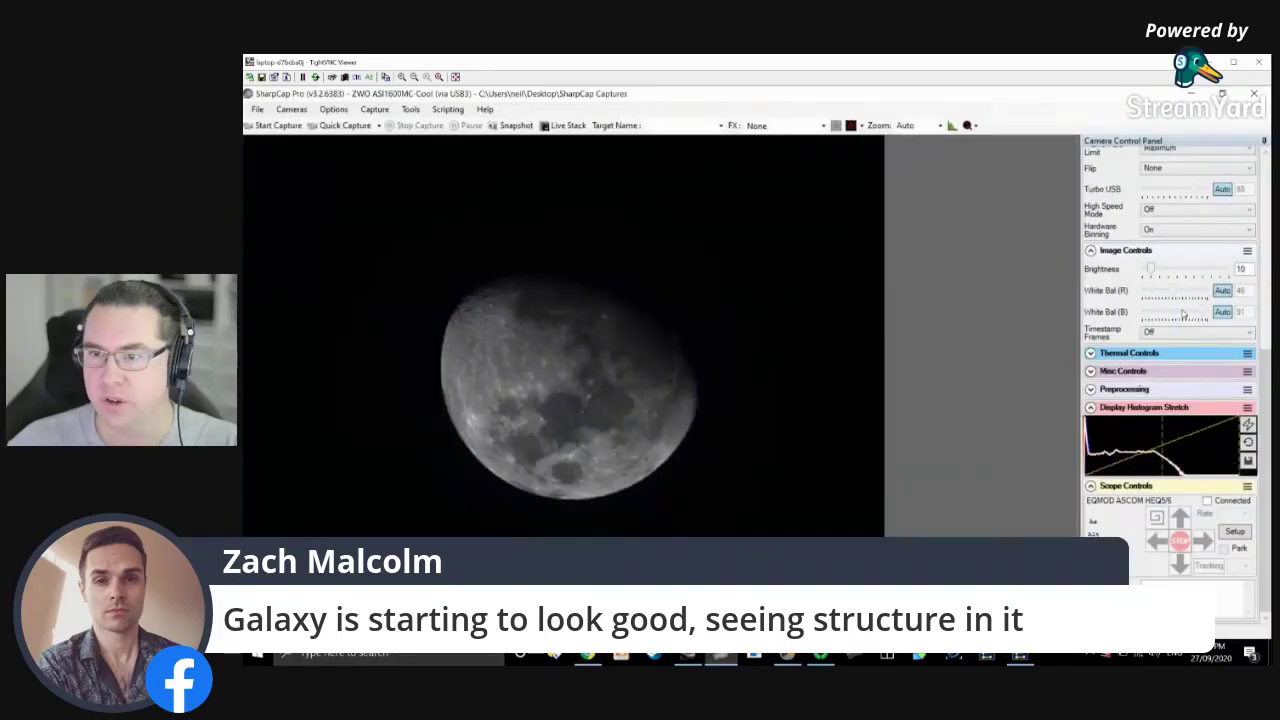
scroll(1183, 313, "up", 5)
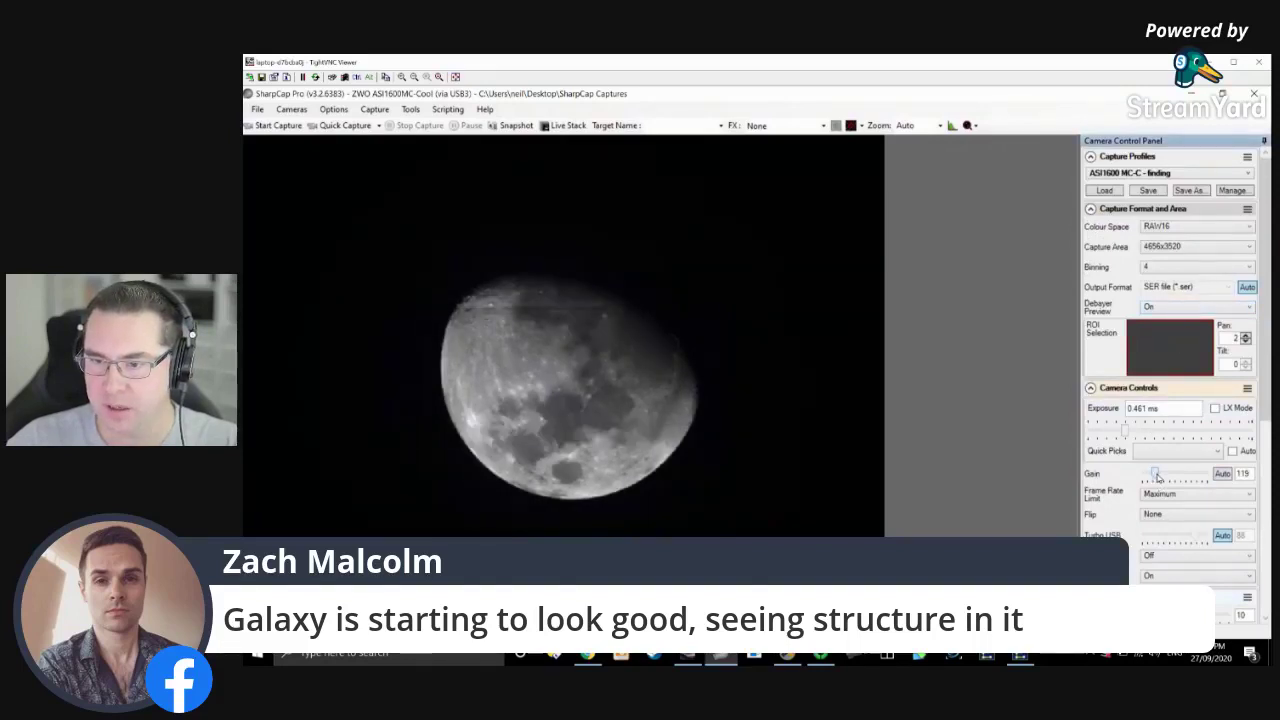
left_click_drag(1155, 477, 1160, 477)
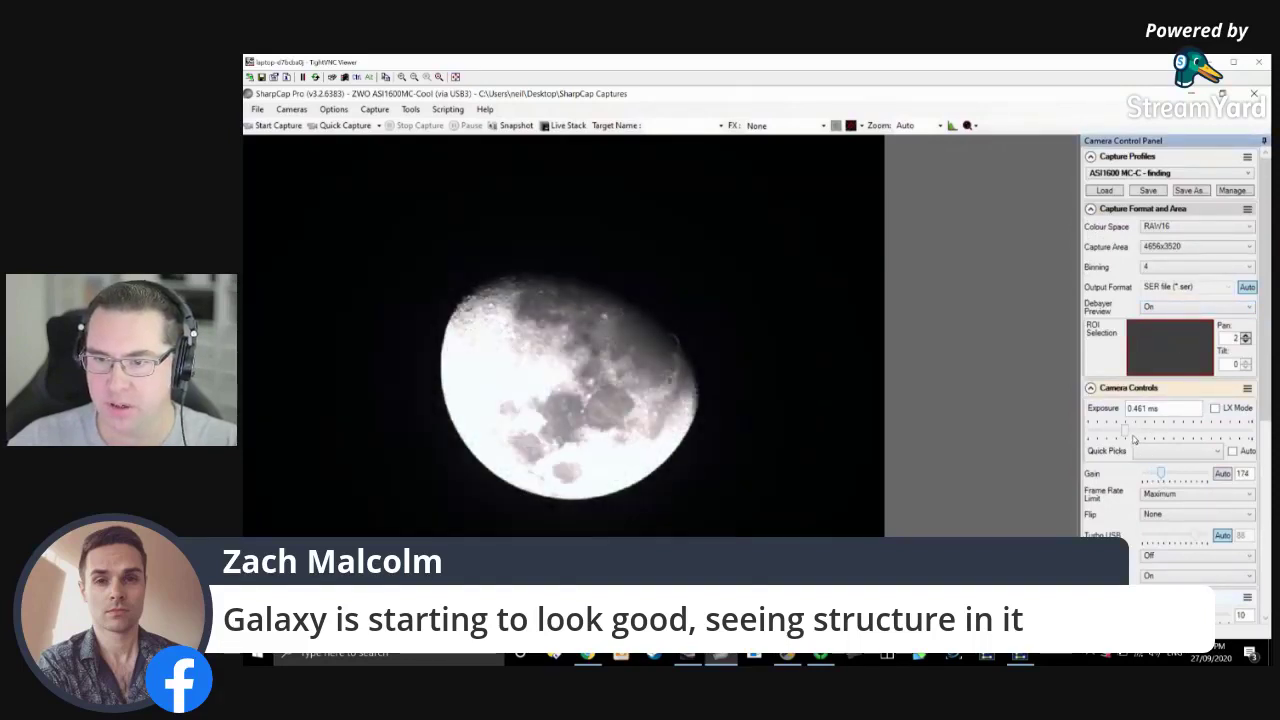
Lower the camera exposure to 0.283 ms and enlarge the Moon preview to 100%.
left_click_drag(1125, 433, 1119, 433)
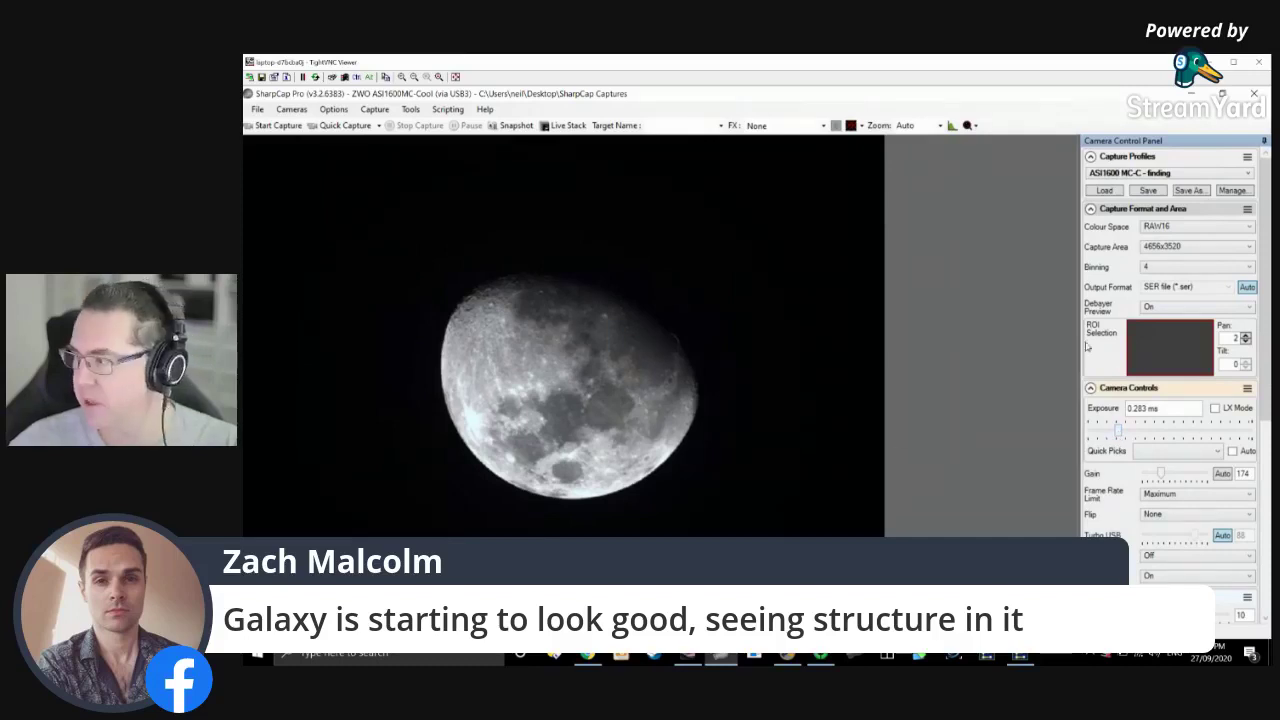
left_click(940, 126)
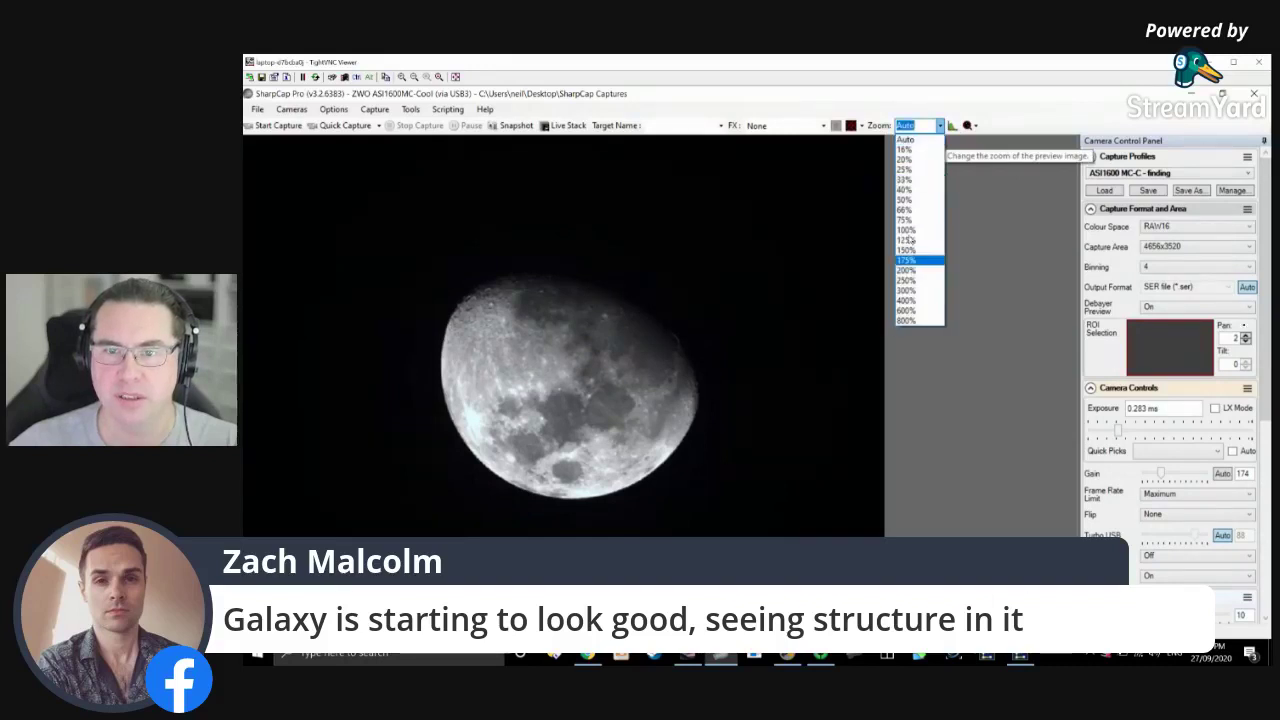
left_click(907, 231)
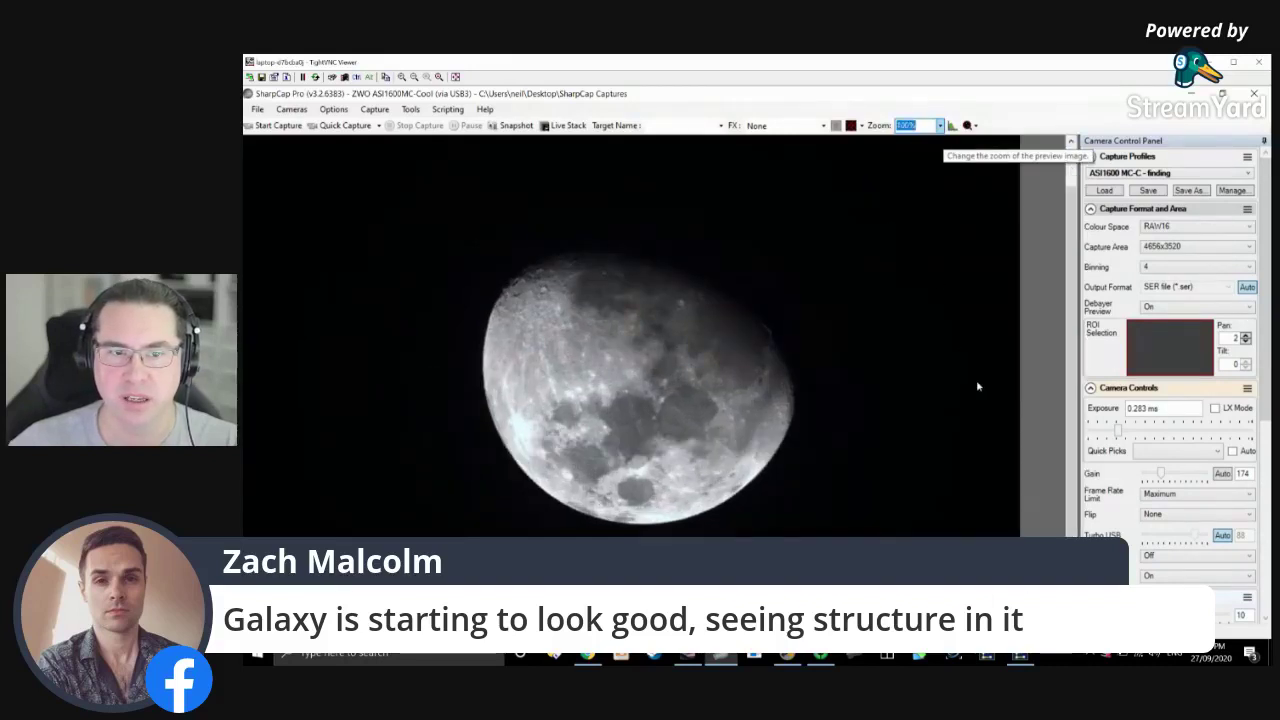
Set the camera binning to 1 and raise the exposure to 1.01 ms.
left_click(1180, 271)
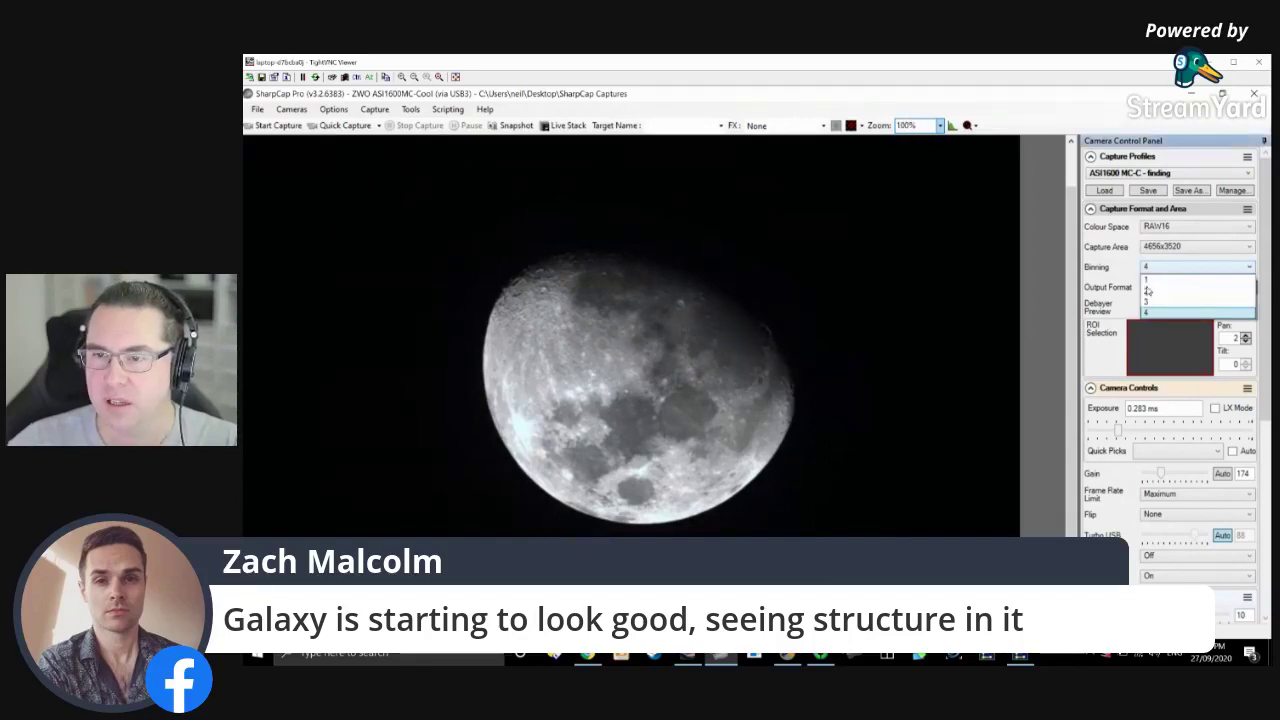
left_click(1149, 284)
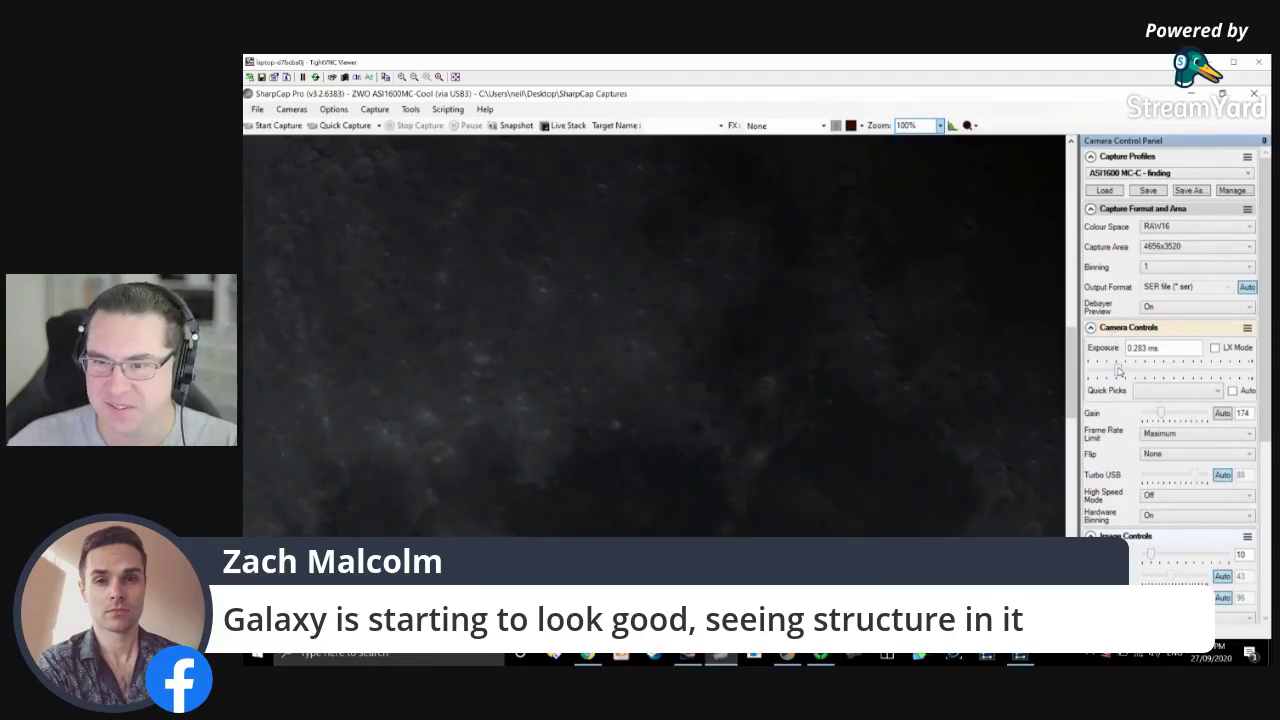
mouse_move(1118, 370)
left_click_drag(1118, 370, 1136, 372)
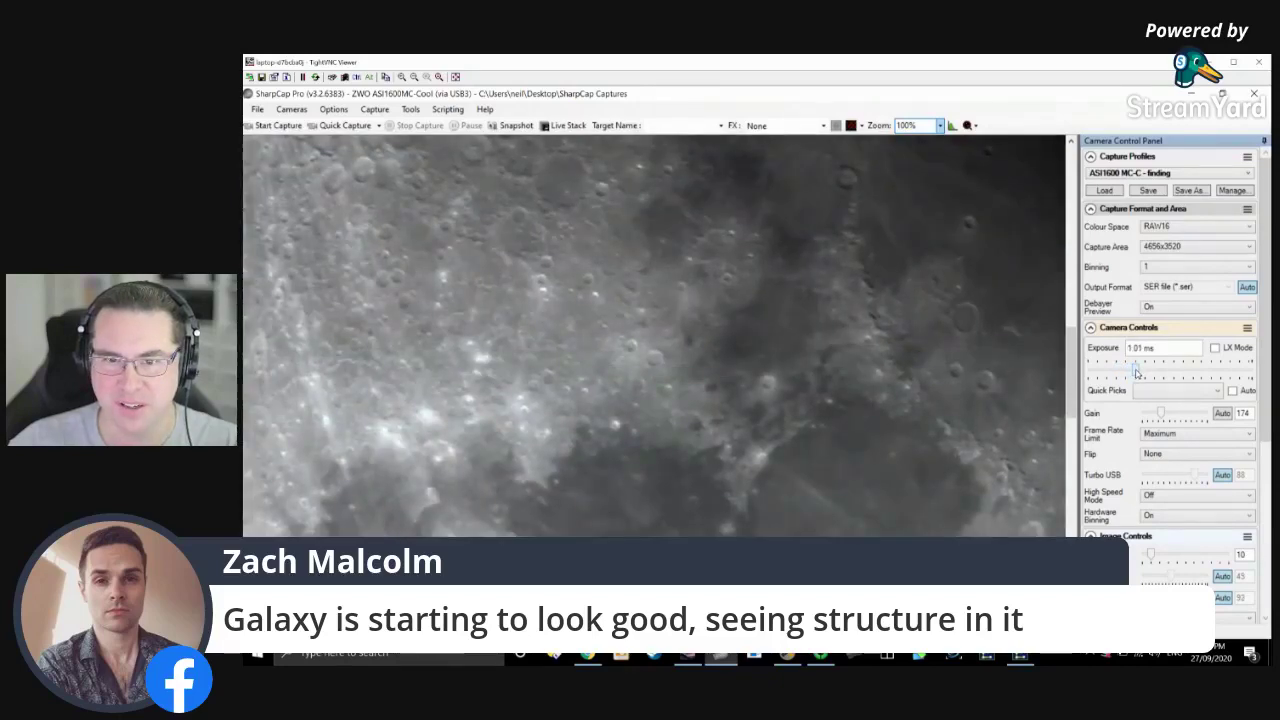
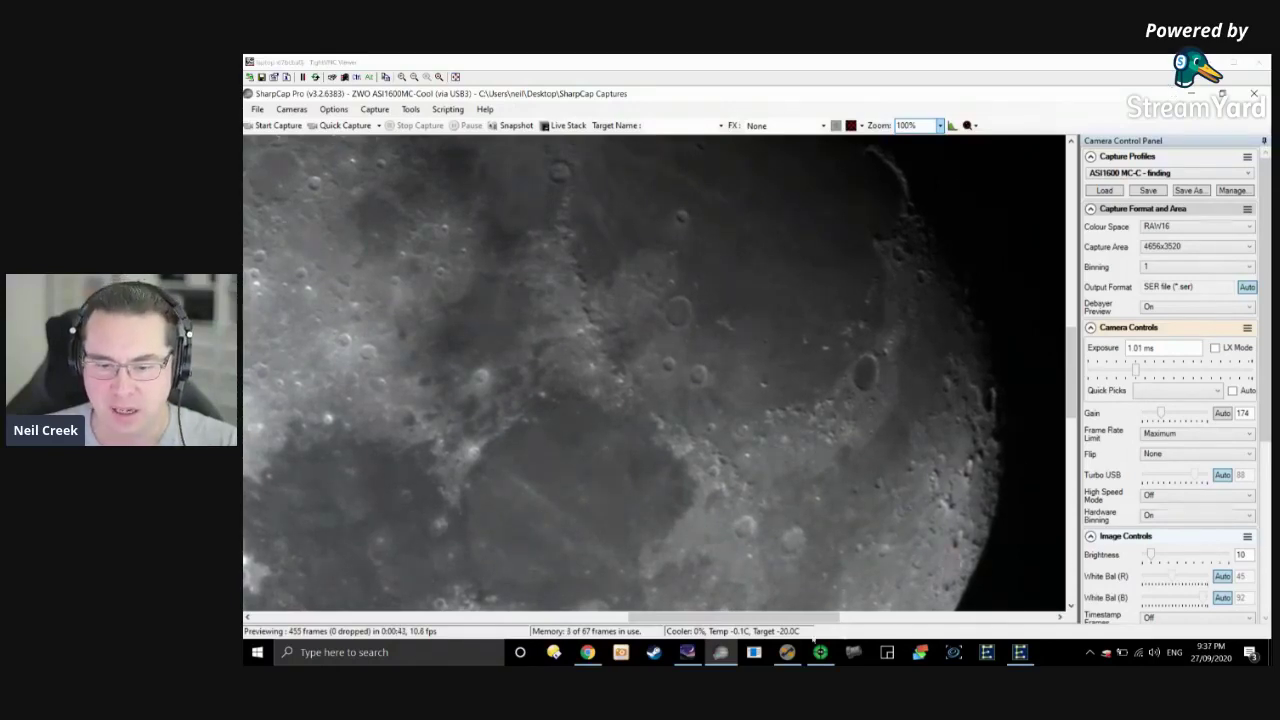
Switch the mount to the lunar tracking rate in EQMOD and return to SharpCap.
left_click(1020, 654)
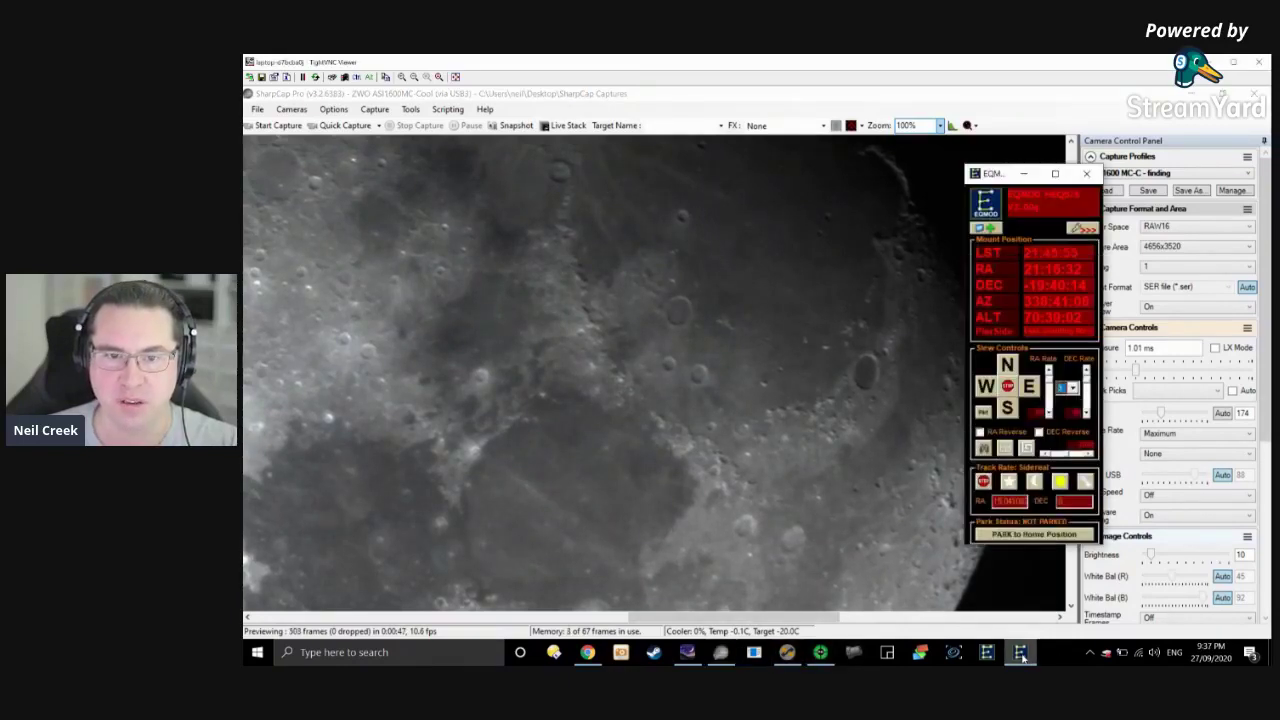
left_click(1036, 484)
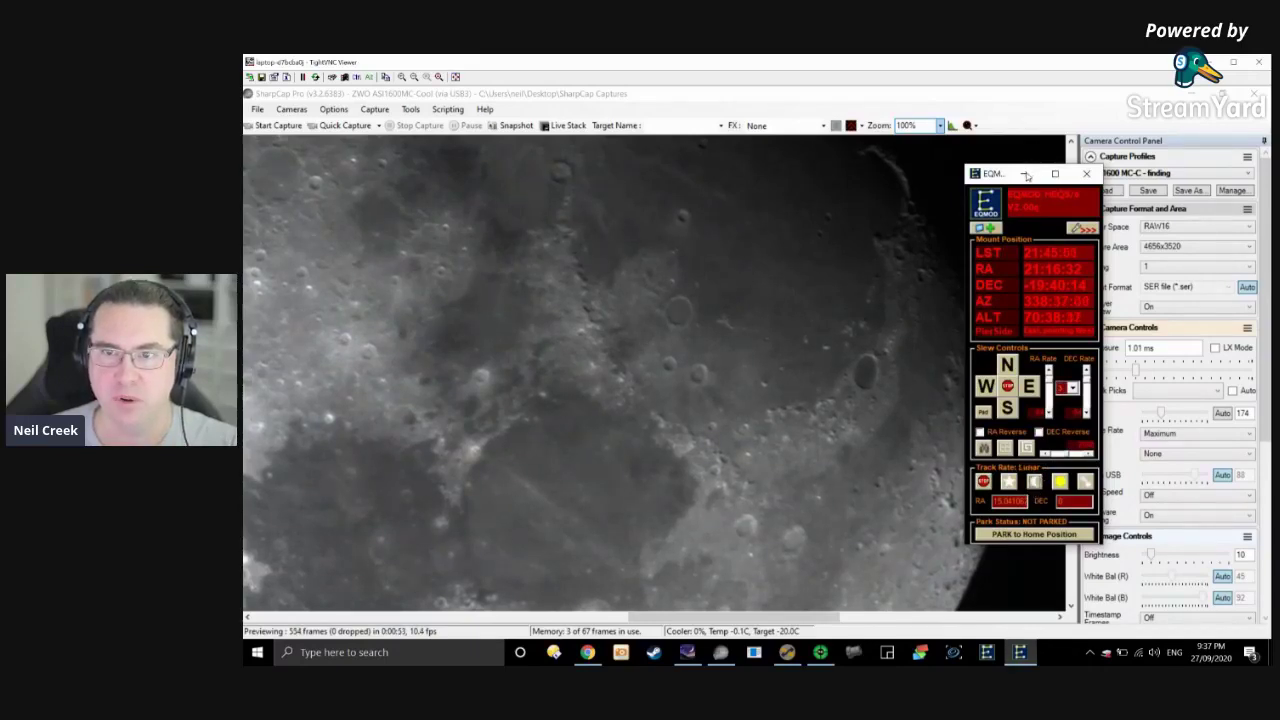
left_click(1011, 117)
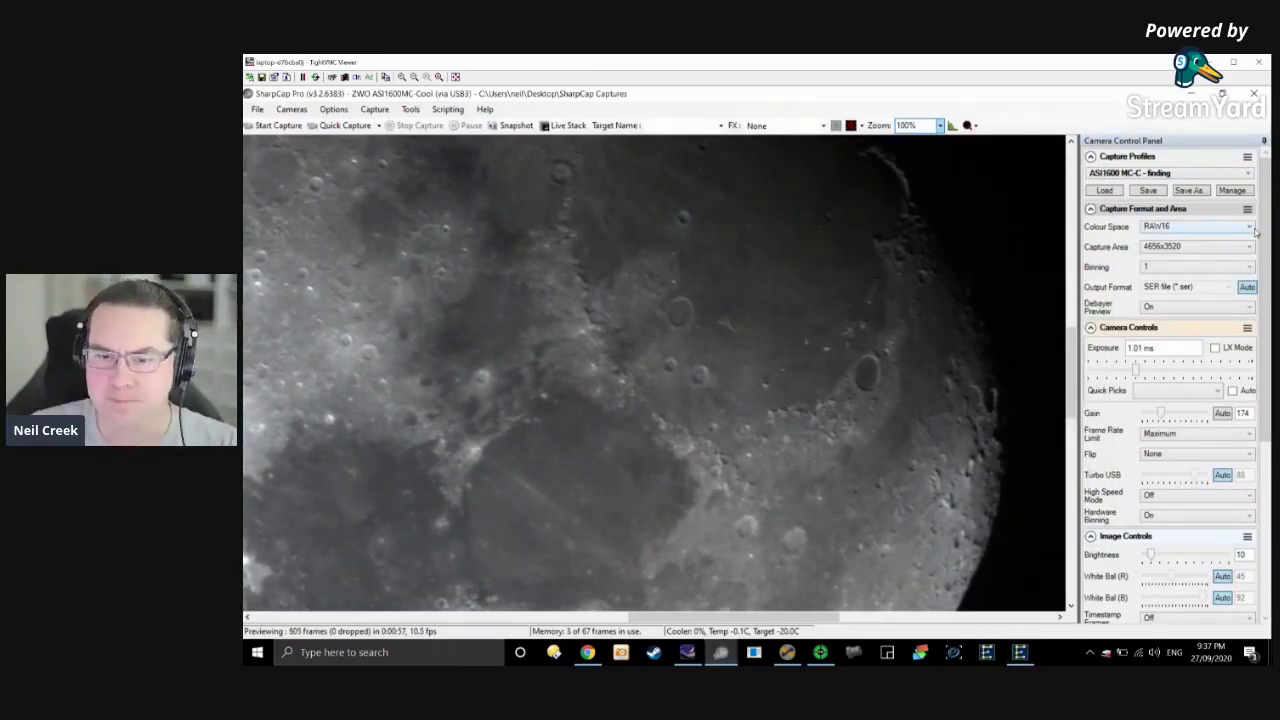
Set the gain to 0 and the exposure to 17.1 ms for the Moon's terminator, and magnify the preview to 300%.
left_click_drag(784, 624, 808, 630)
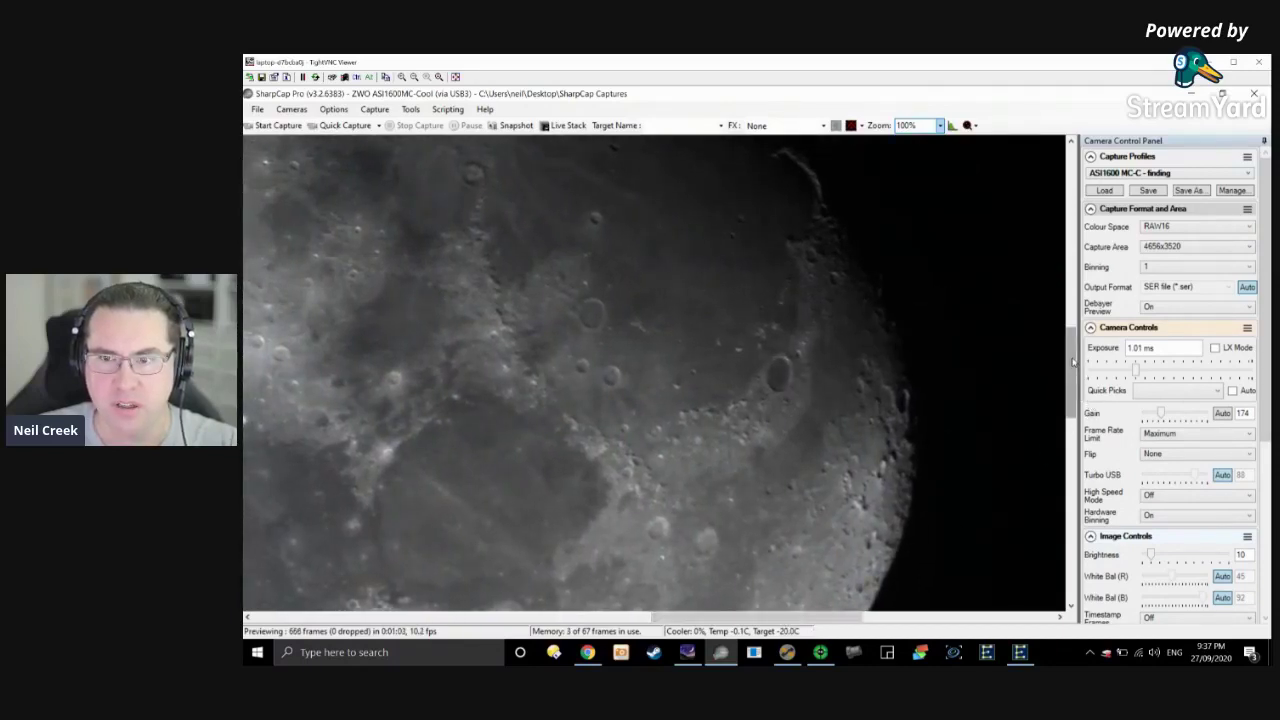
scroll(1072, 362, "up", 3)
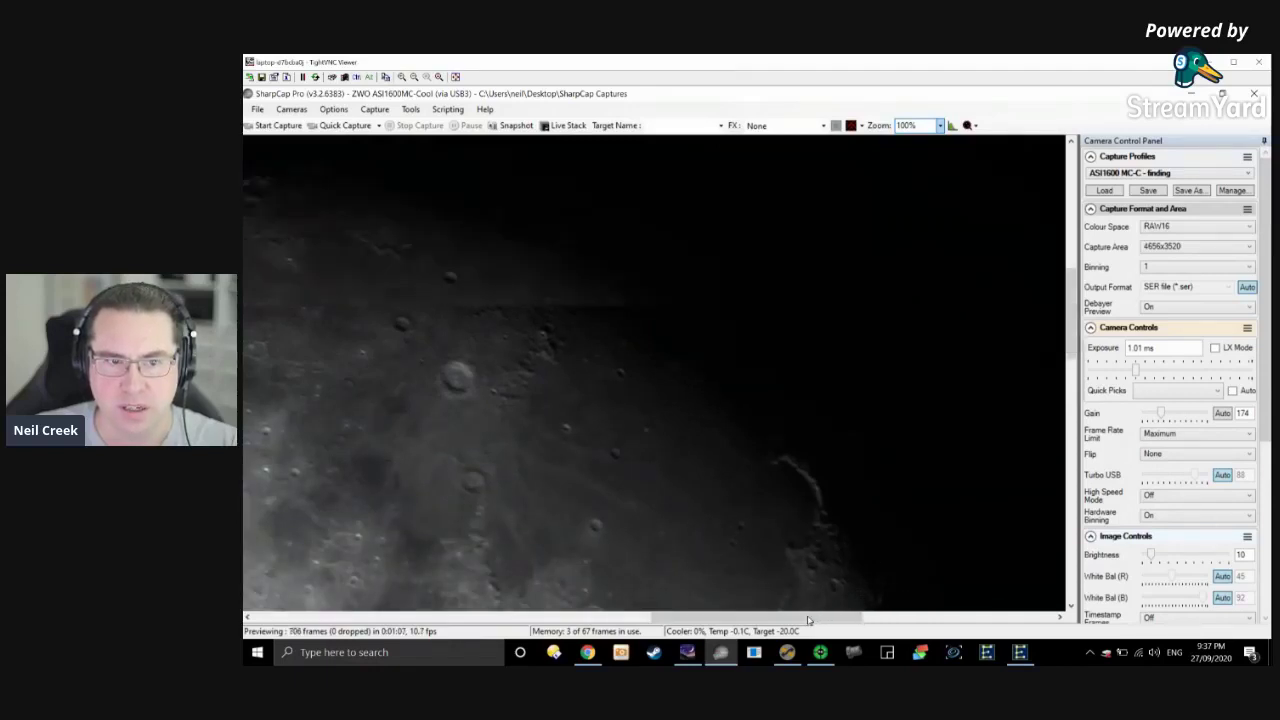
left_click_drag(810, 621, 771, 621)
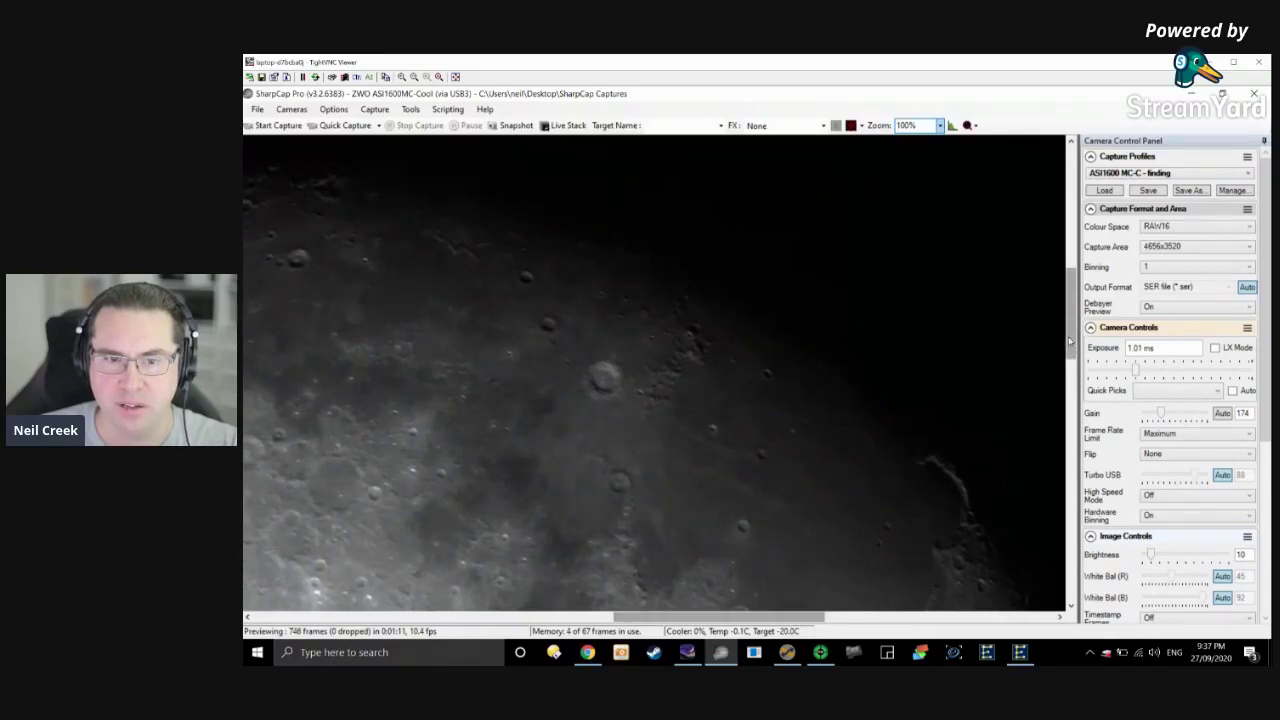
scroll(1070, 342, "up", 1)
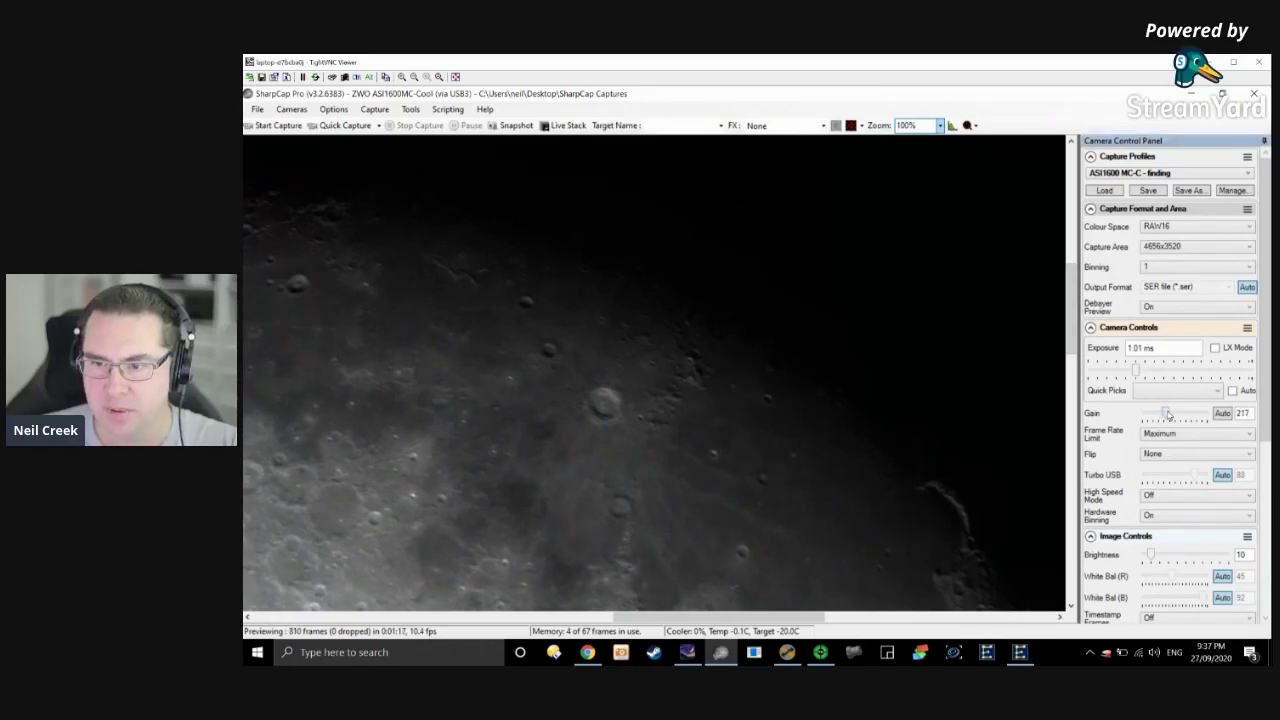
left_click_drag(1167, 413, 1166, 416)
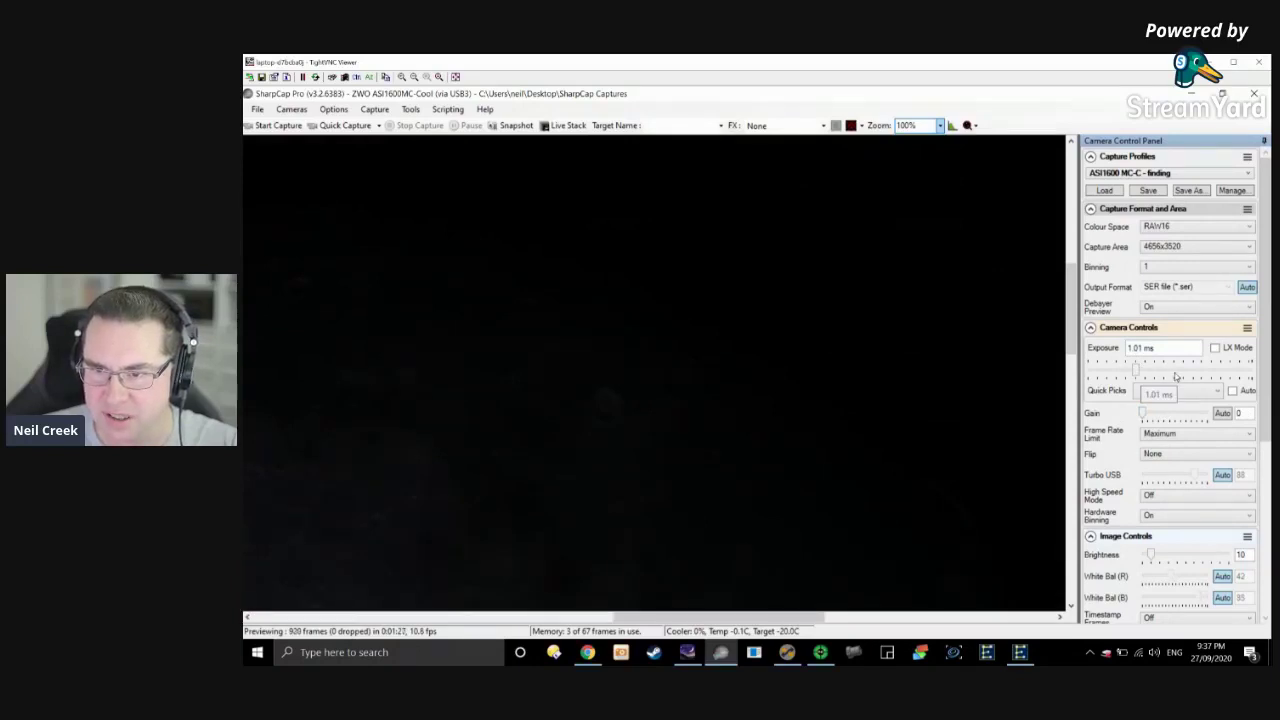
left_click_drag(1175, 375, 1176, 376)
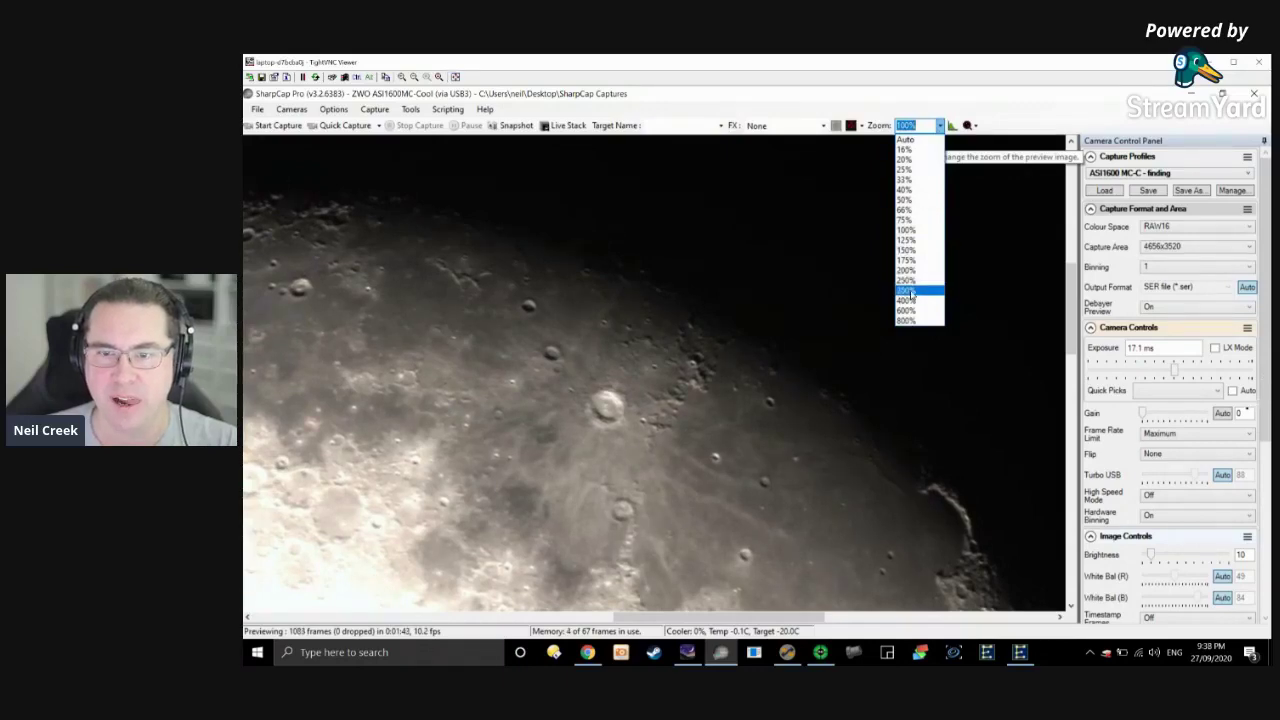
left_click(910, 292)
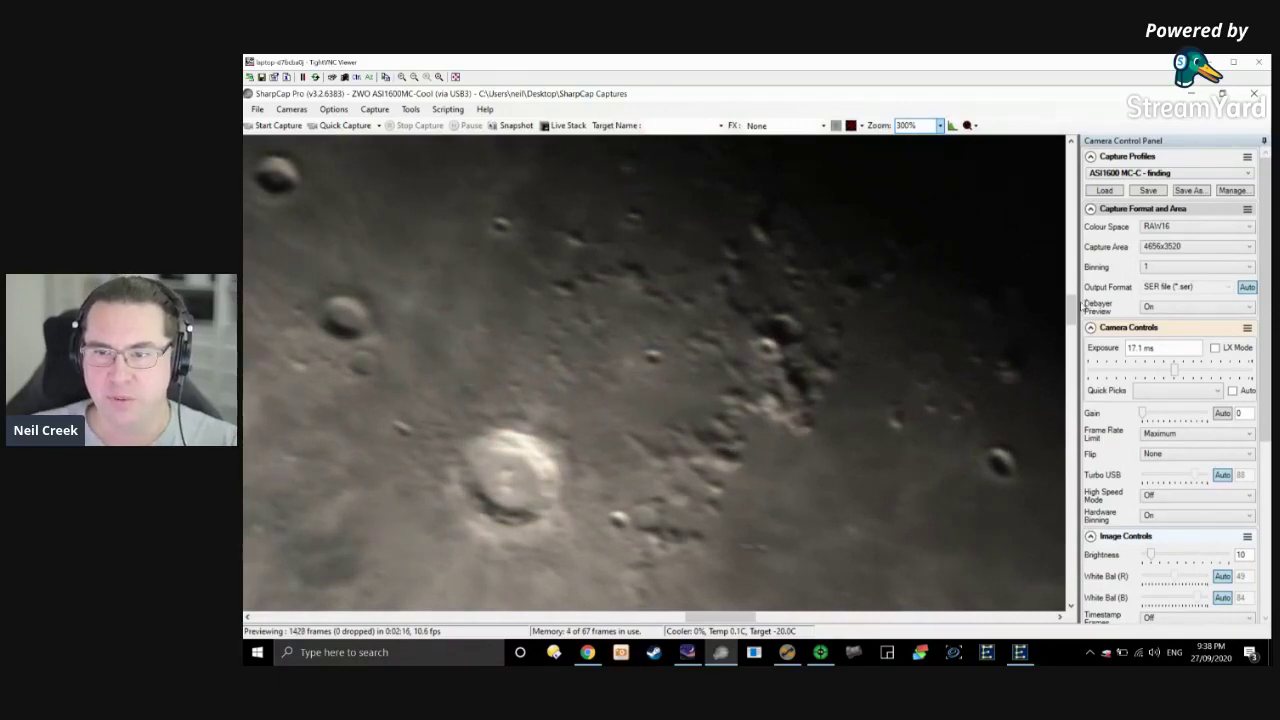
Stop mount tracking in EQMOD to demonstrate the Moon's drift, resume lunar tracking and return to SharpCap.
left_click(1019, 652)
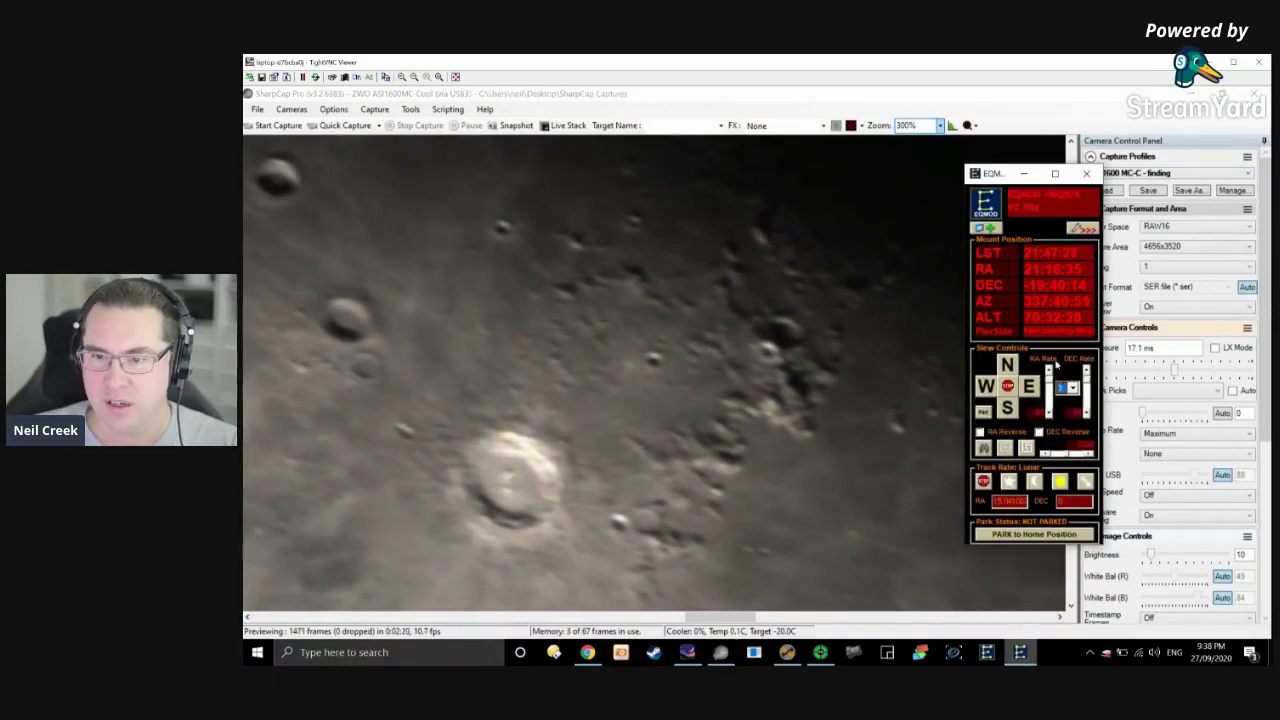
left_click(986, 482)
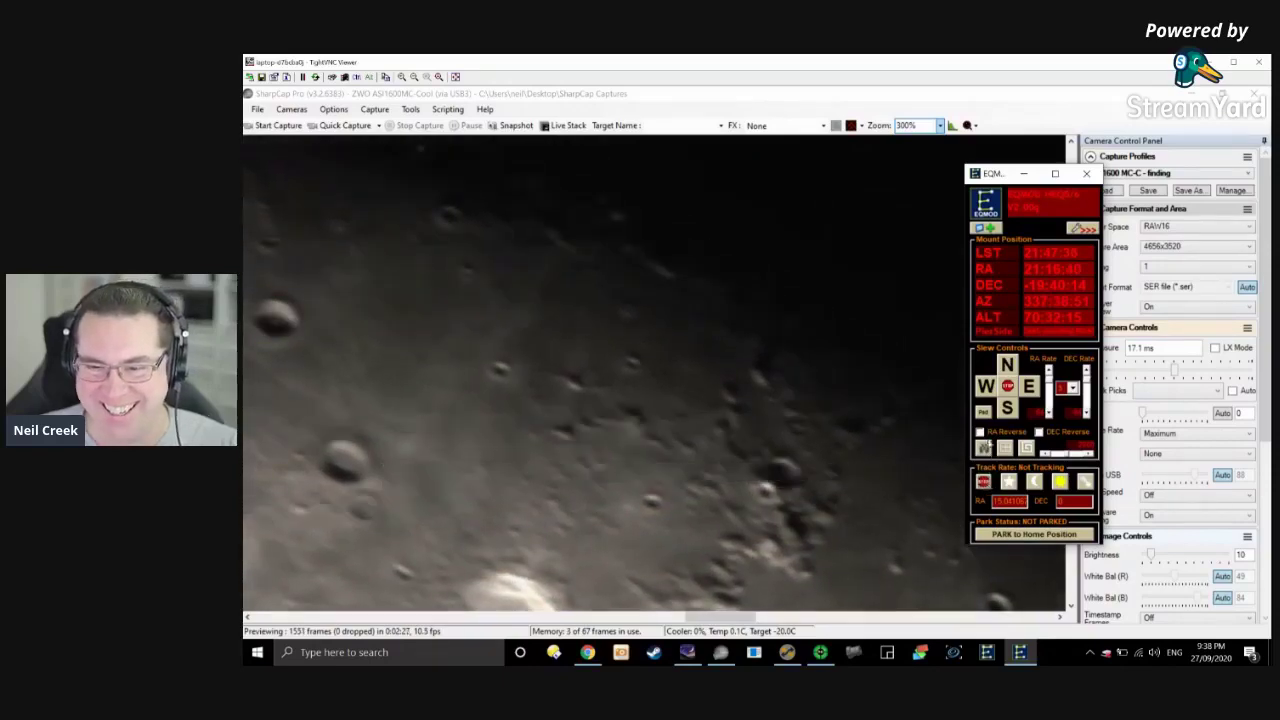
left_click(1034, 483)
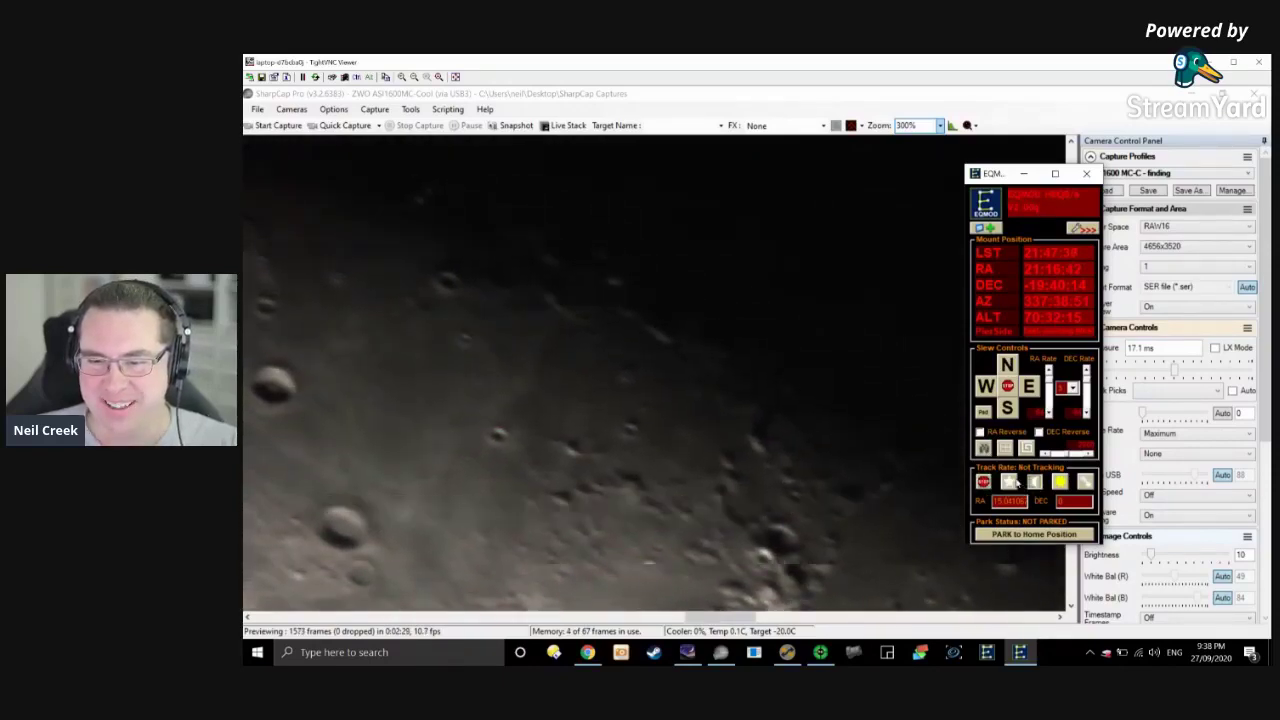
left_click(1023, 176)
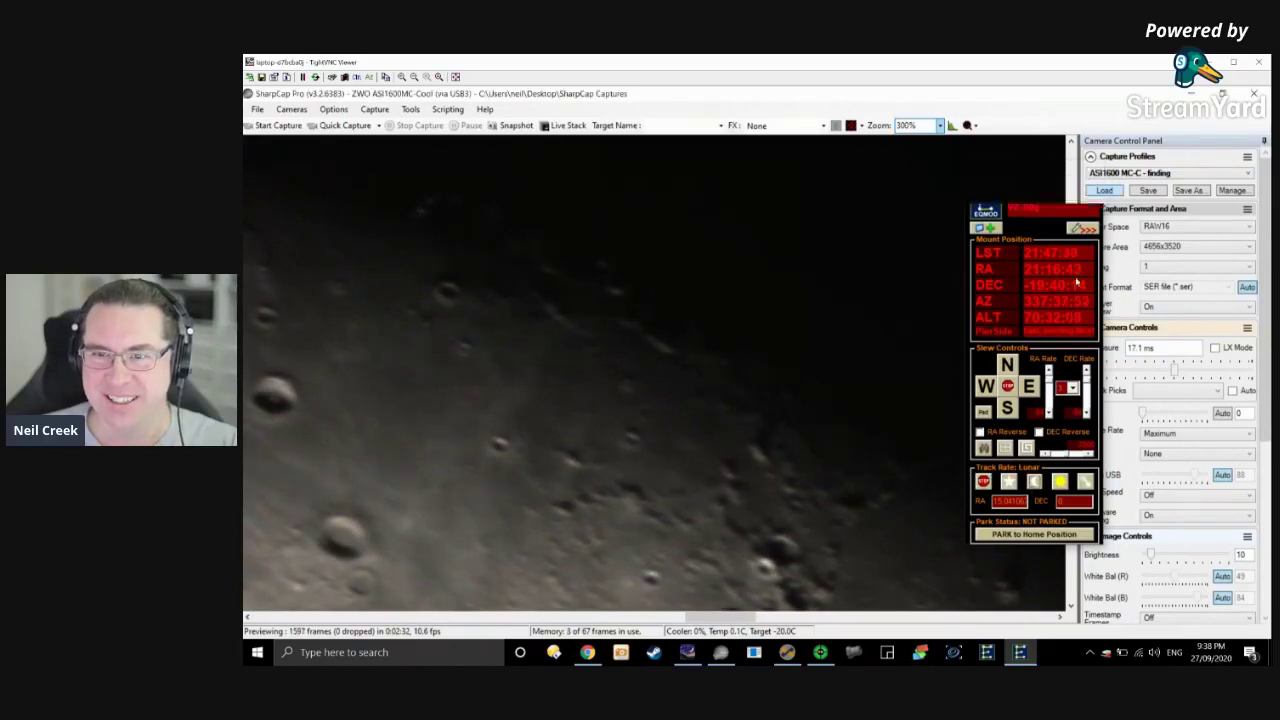
Reduce the preview zoom to 100% and set the exposure to 5.64 ms for the Moon's bright lower limb.
left_click(940, 126)
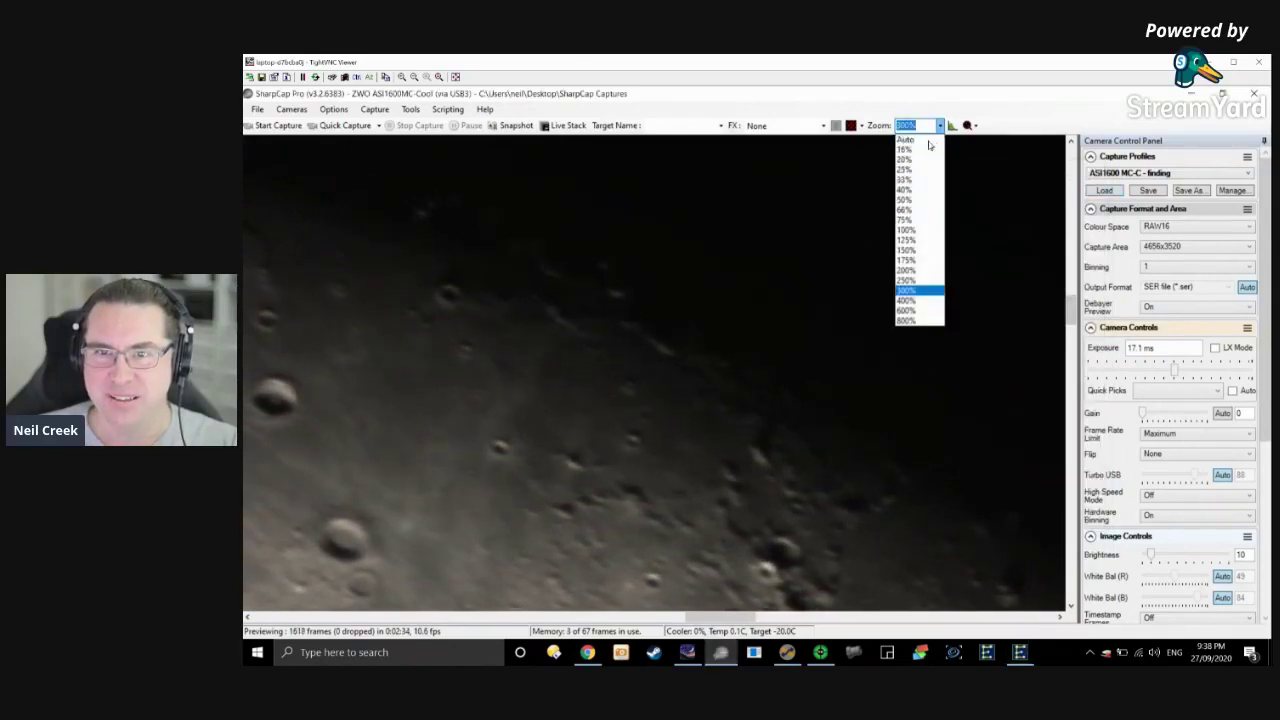
left_click(908, 231)
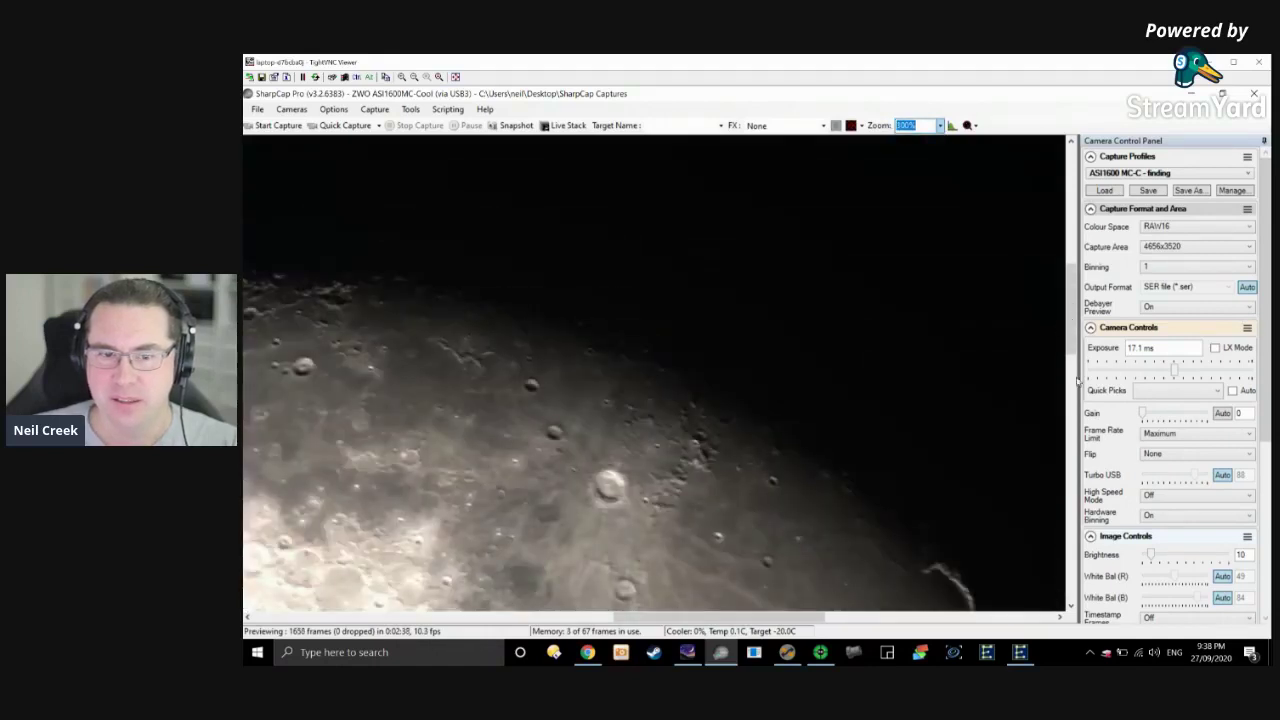
left_click_drag(1078, 380, 1078, 455)
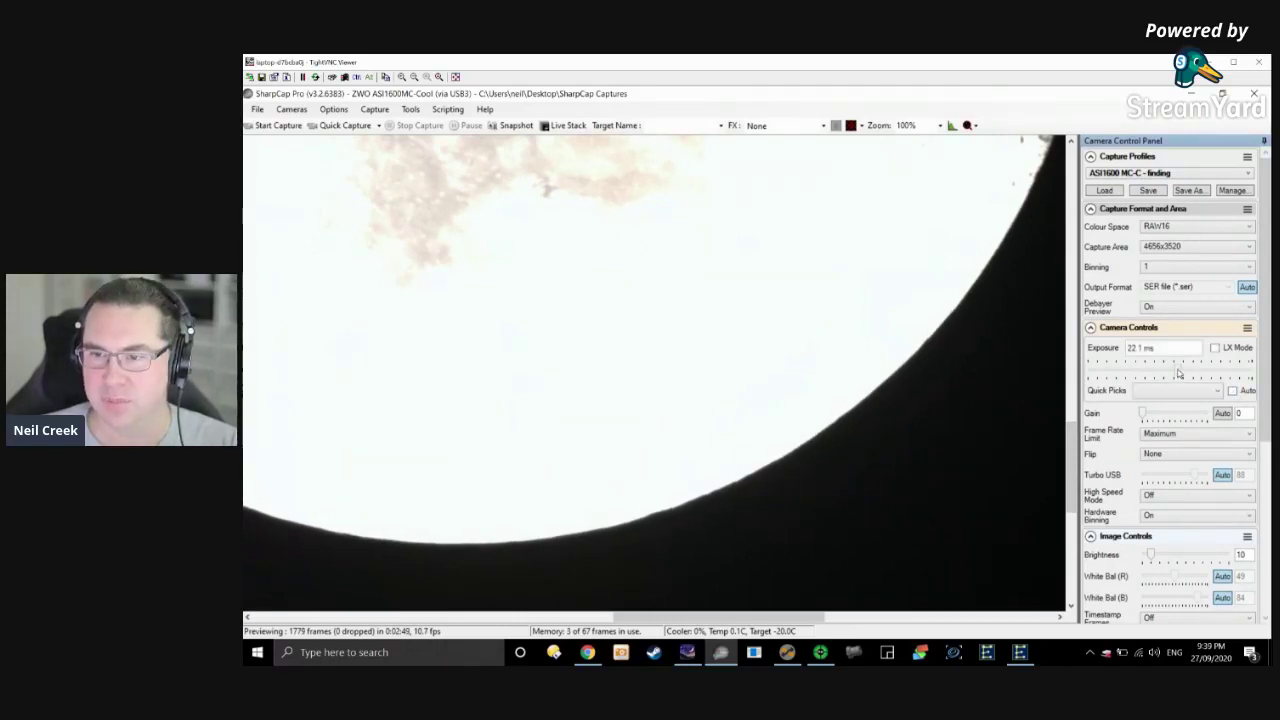
left_click_drag(1162, 372, 1158, 371)
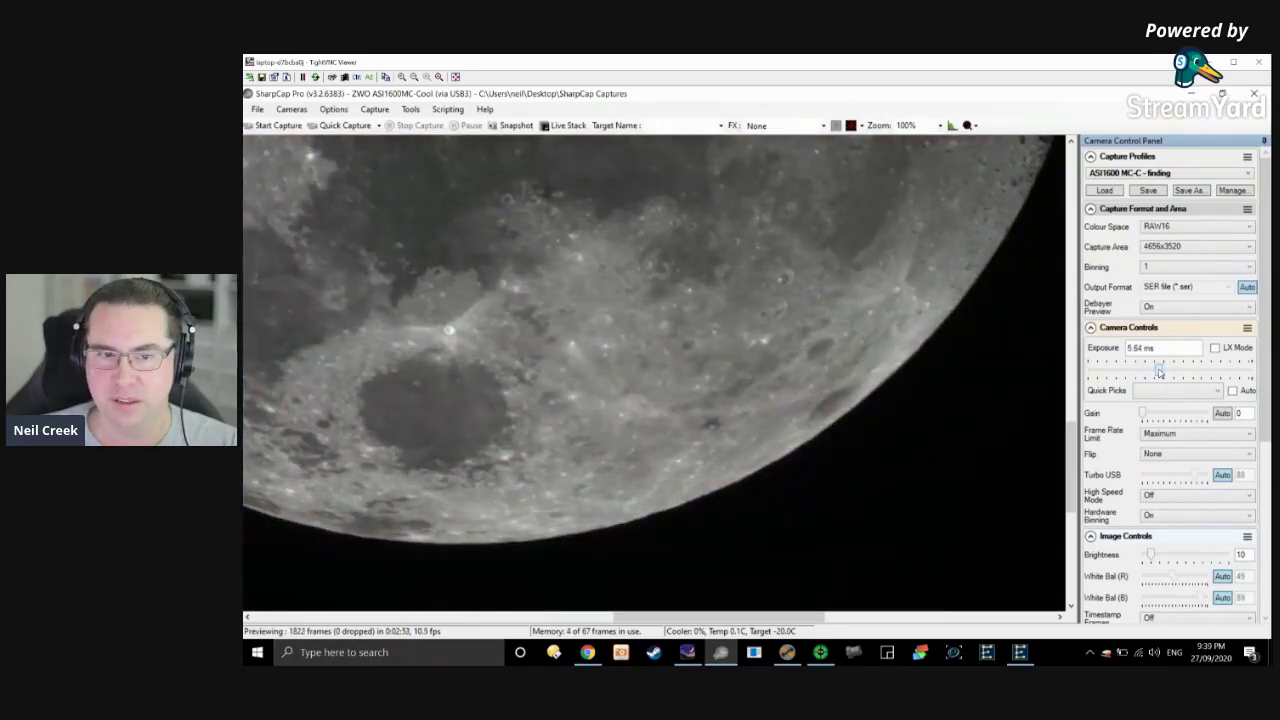
Examine the Moon's lower limb at 200% preview zoom.
left_click(940, 125)
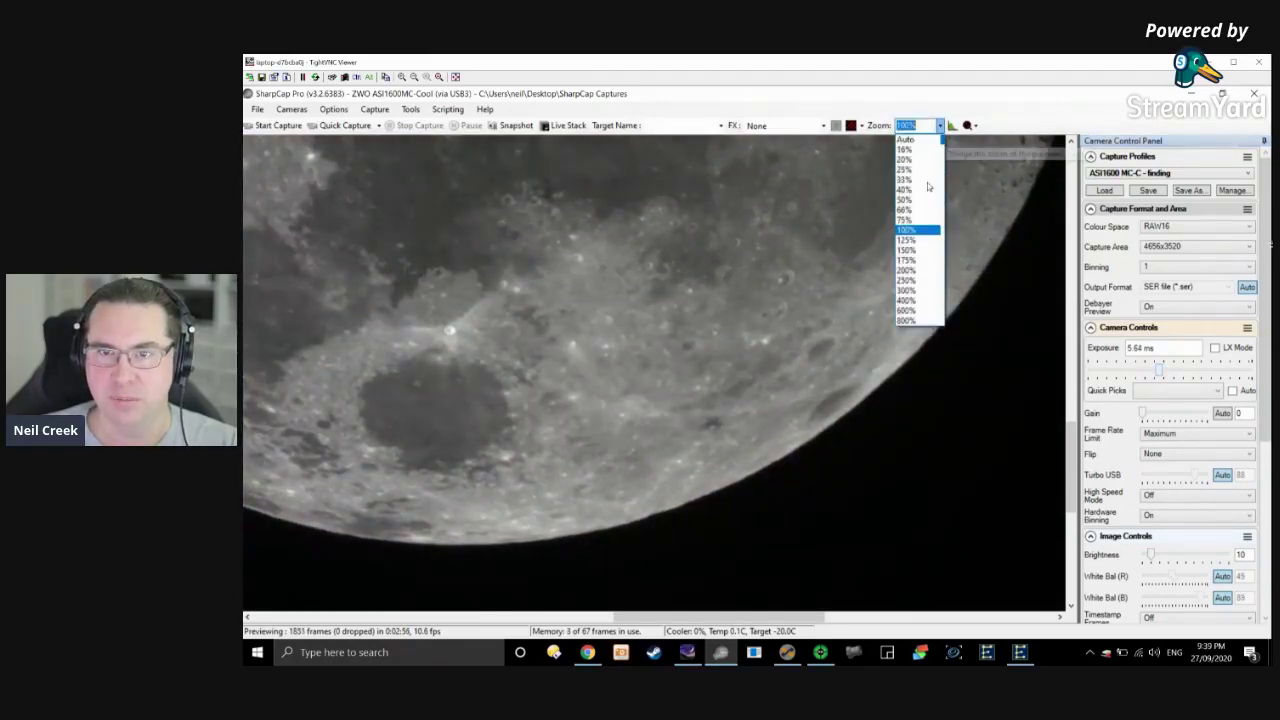
left_click(909, 272)
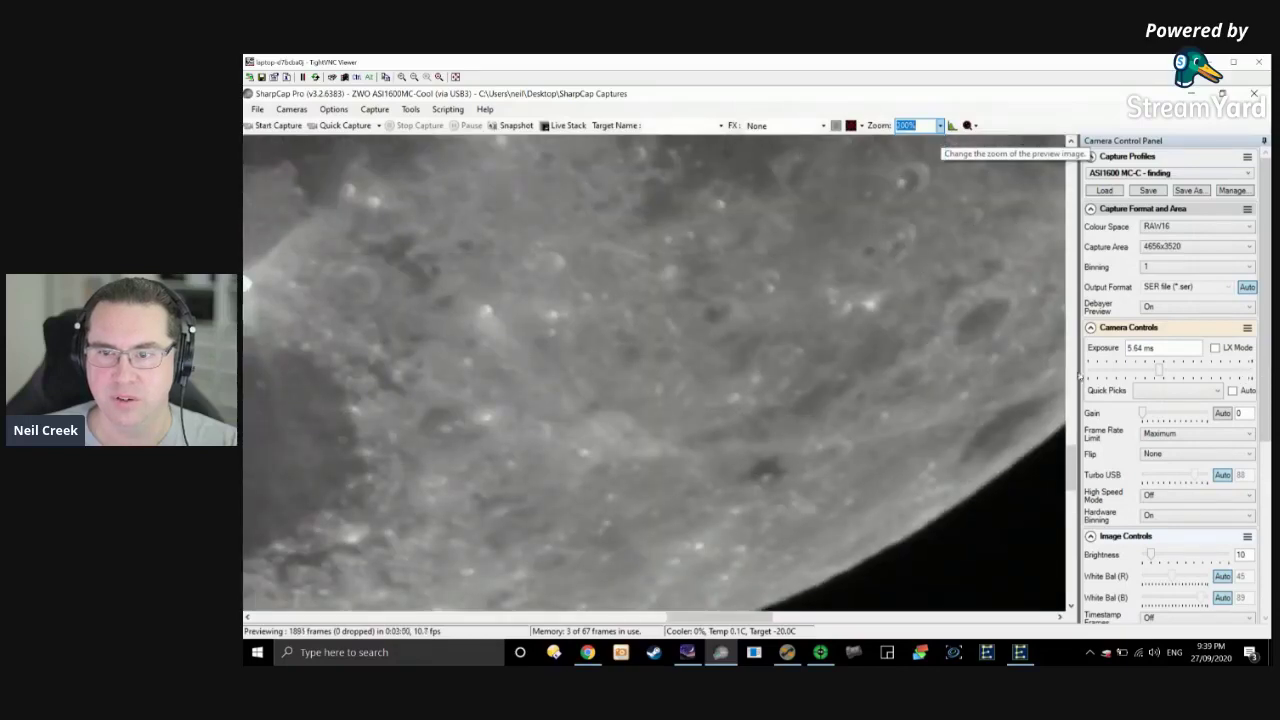
left_click_drag(1072, 482, 1072, 497)
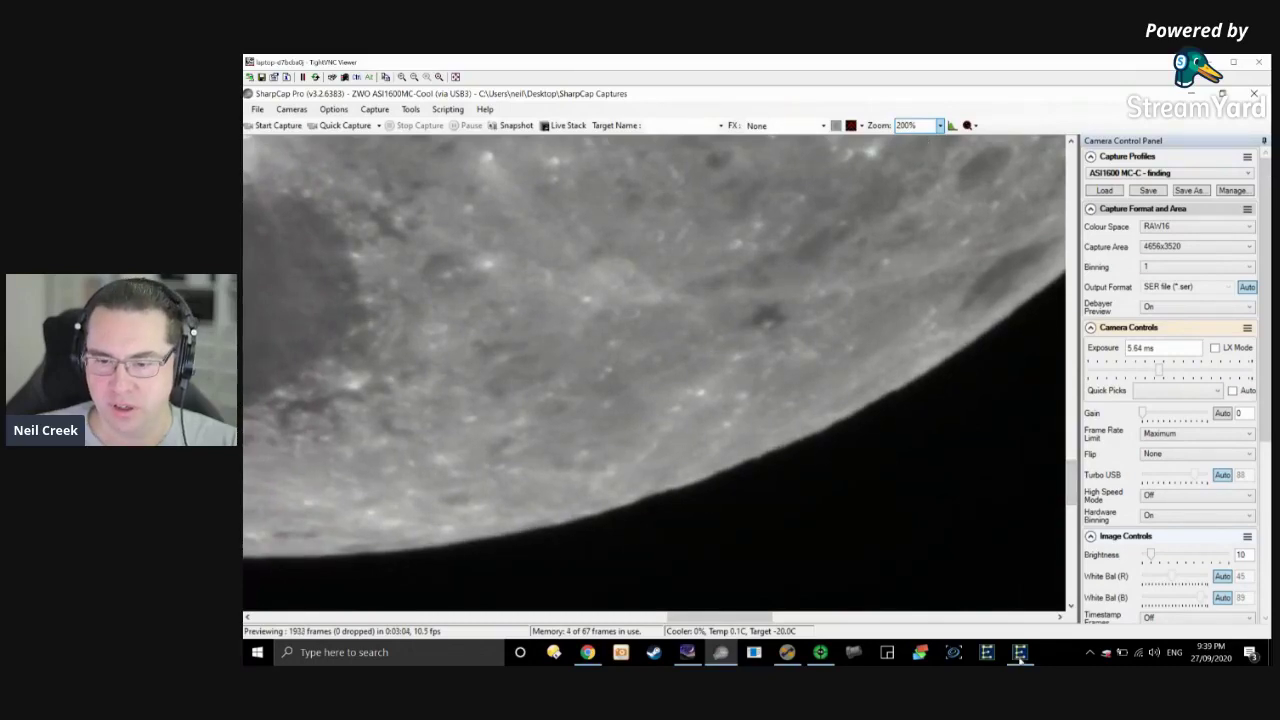
Stop the mount's tracking in EQMOD so the Moon drifts through the frame, and return to SharpCap.
left_click(720, 652)
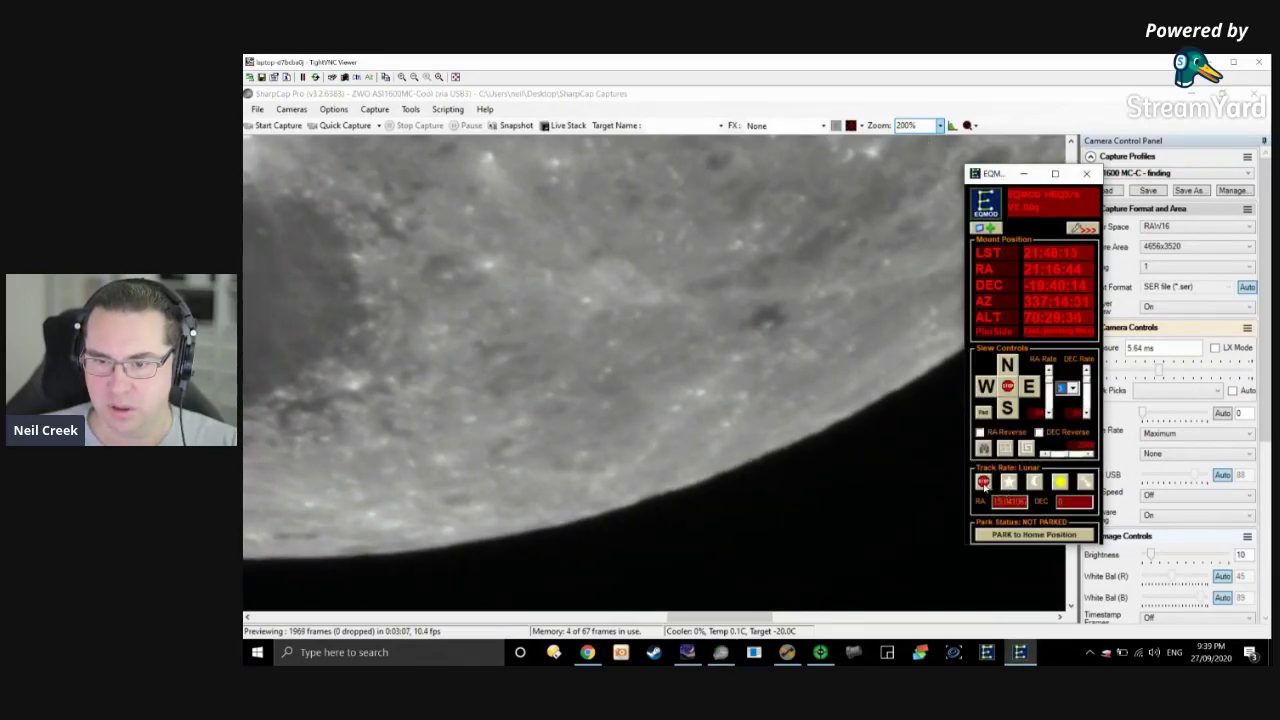
left_click(1023, 173)
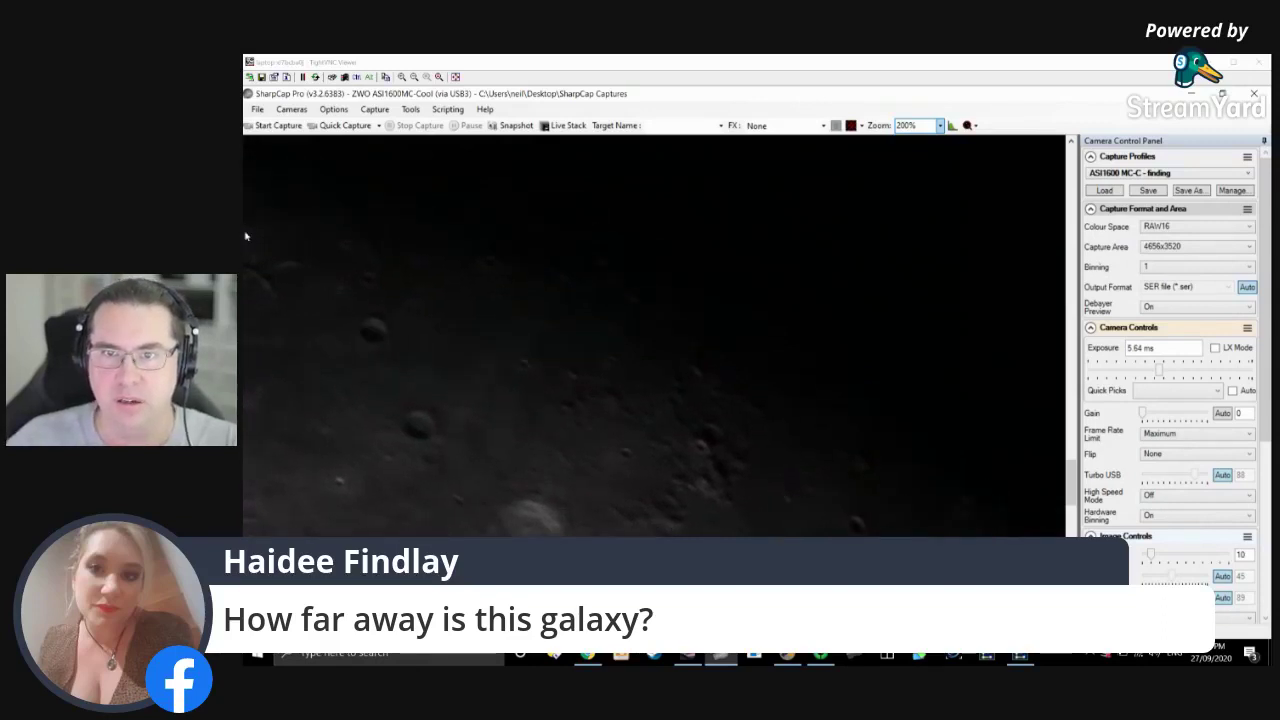
Fit the whole Moon with Auto zoom, reposition it by nudging the mount in EQMOD, and magnify the preview to 200%.
left_click(940, 126)
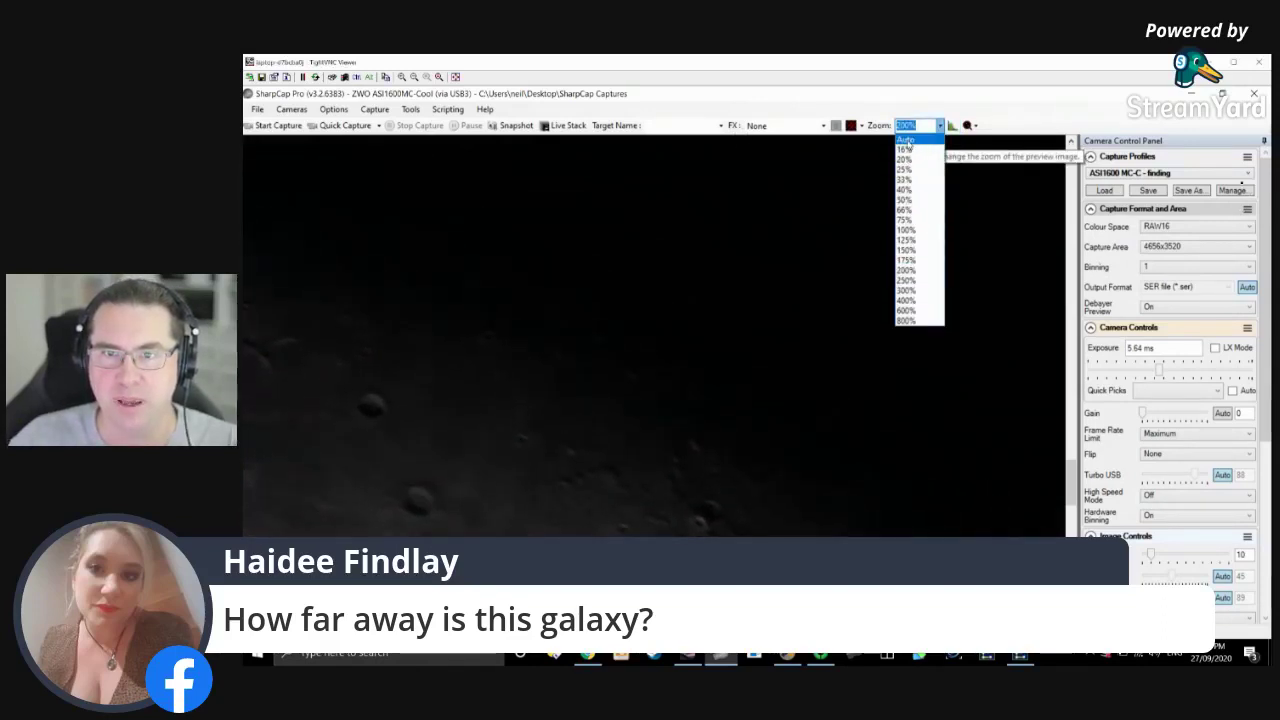
left_click(906, 140)
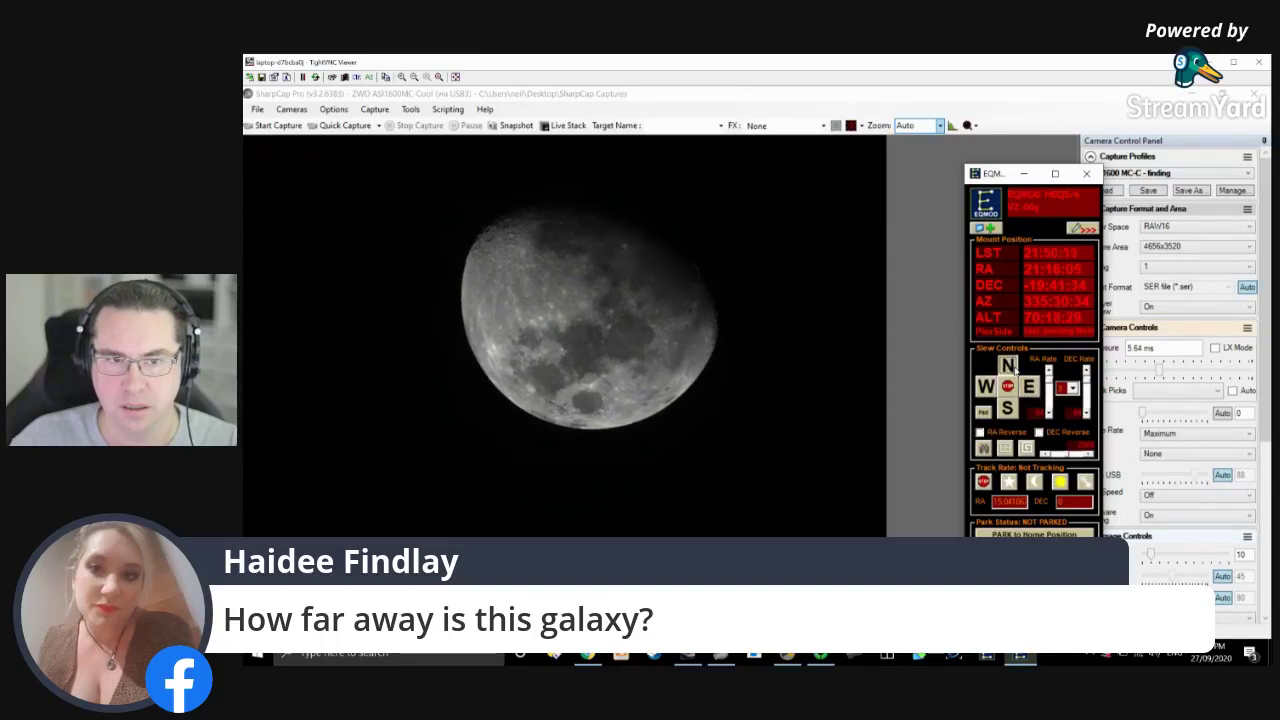
left_click(940, 125)
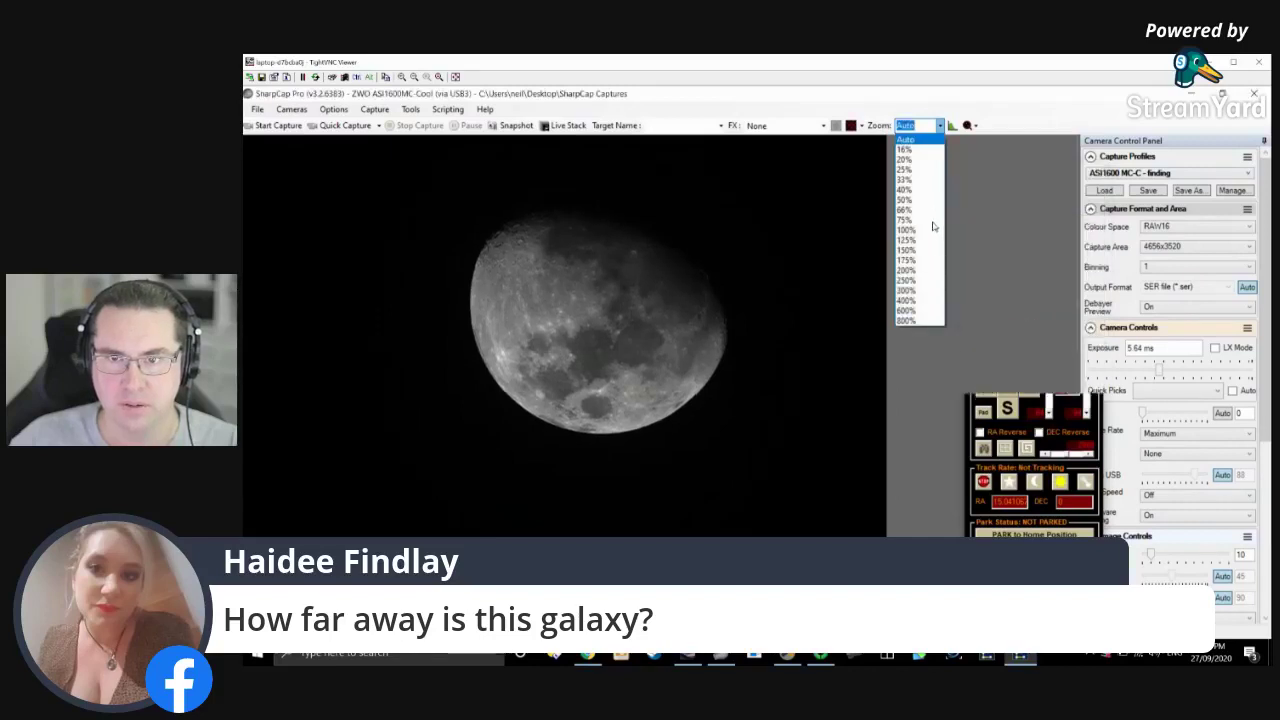
left_click(914, 271)
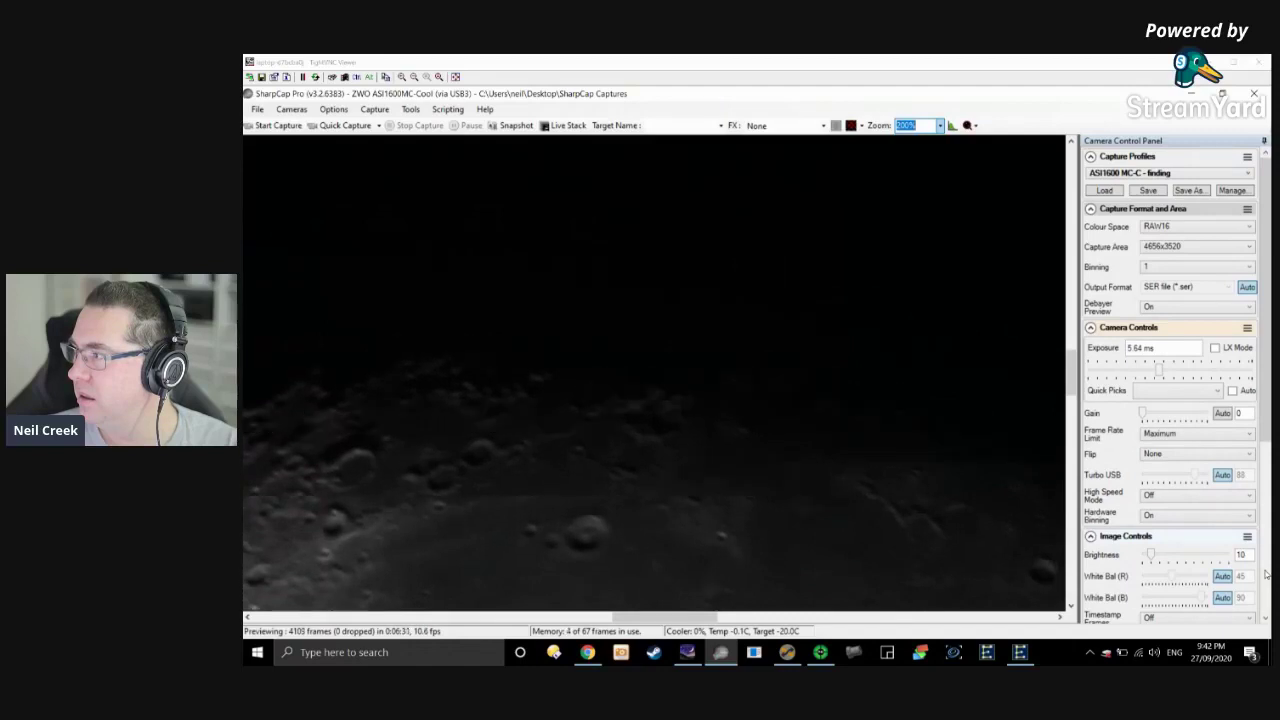
Bring the Moon back into the magnified preview by nudging the mount west and north in EQMOD, and minimize EQMOD.
left_click(1018, 653)
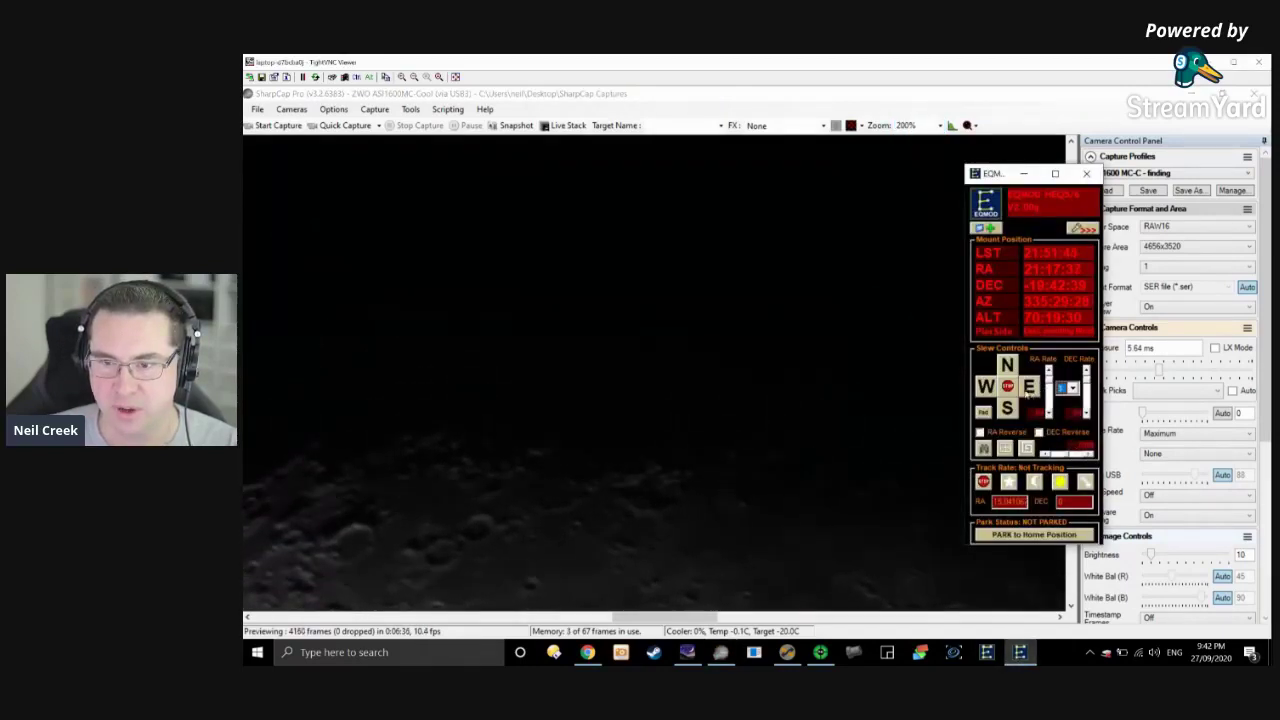
left_click(985, 390)
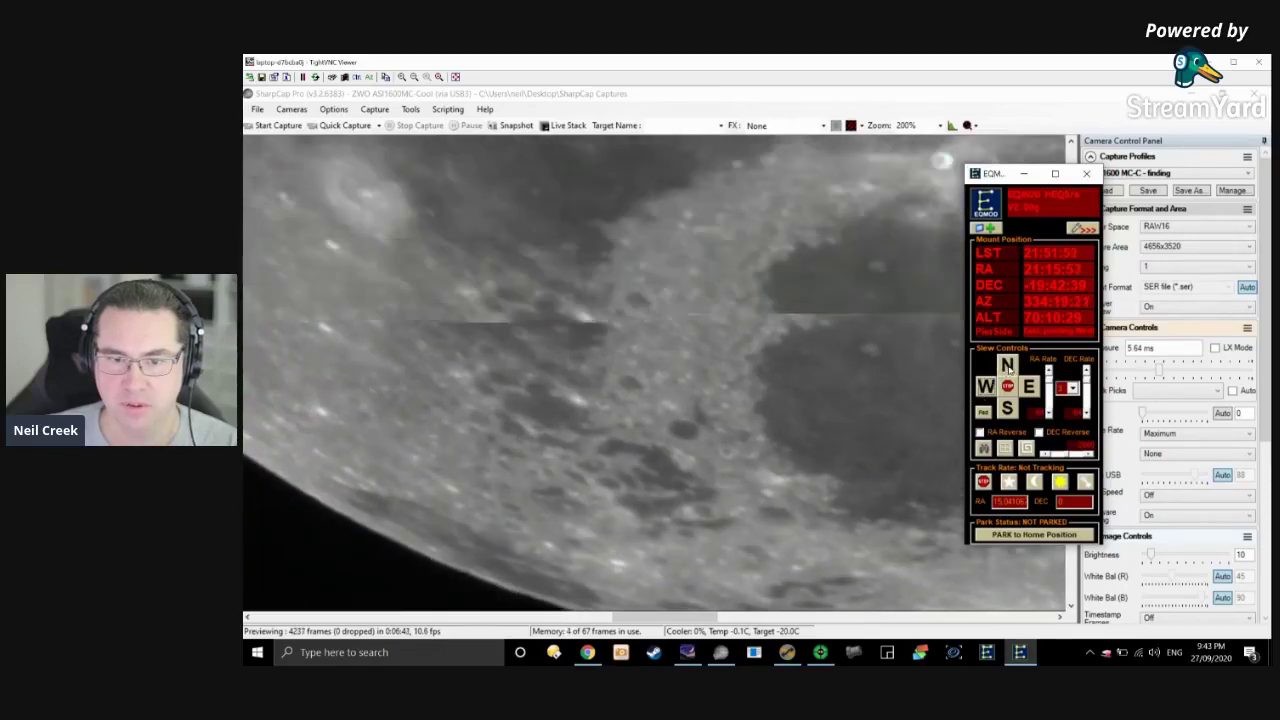
left_click(1008, 367)
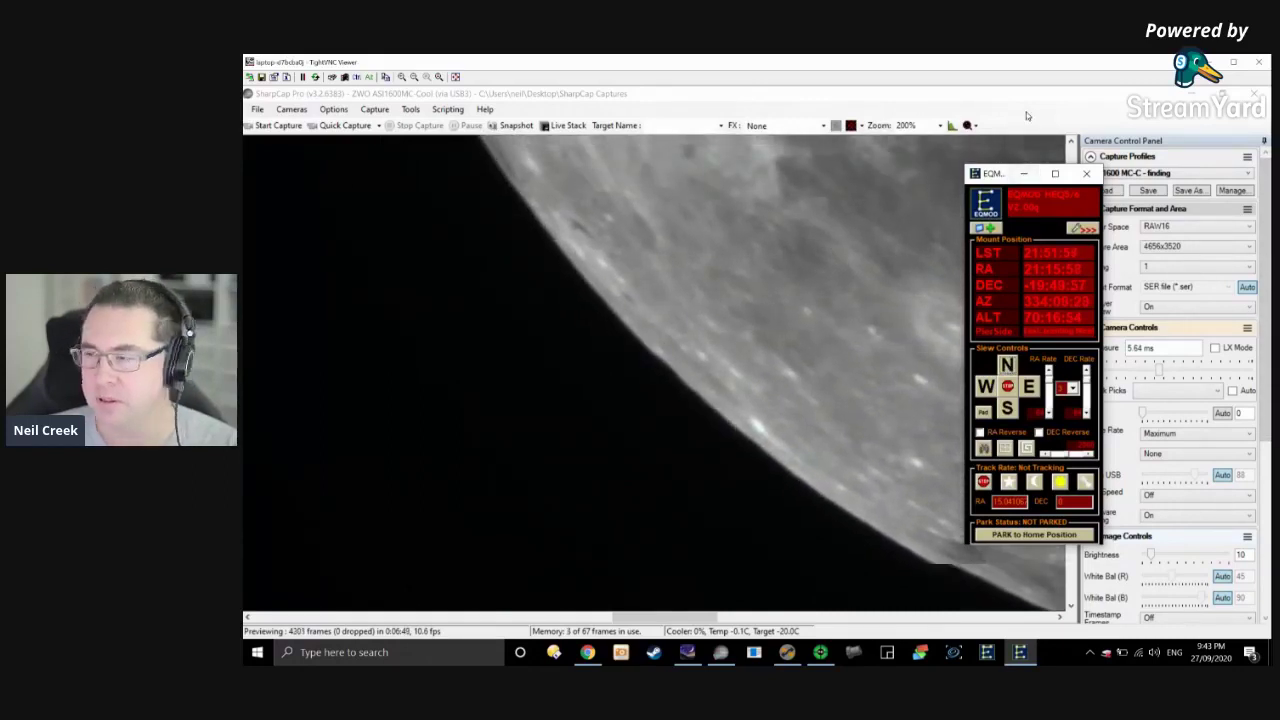
left_click(1023, 173)
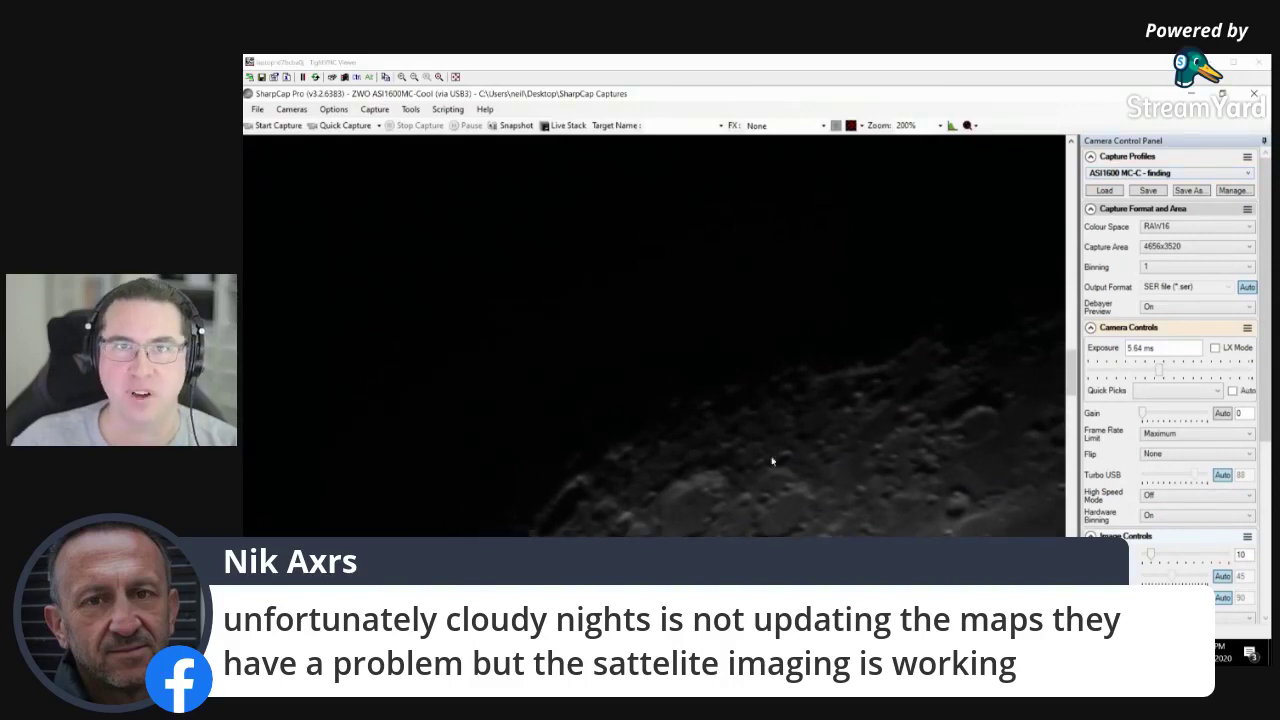
Fit the whole Moon with Auto preview zoom and resume sidereal tracking of the mount in EQMOD.
left_click(906, 126)
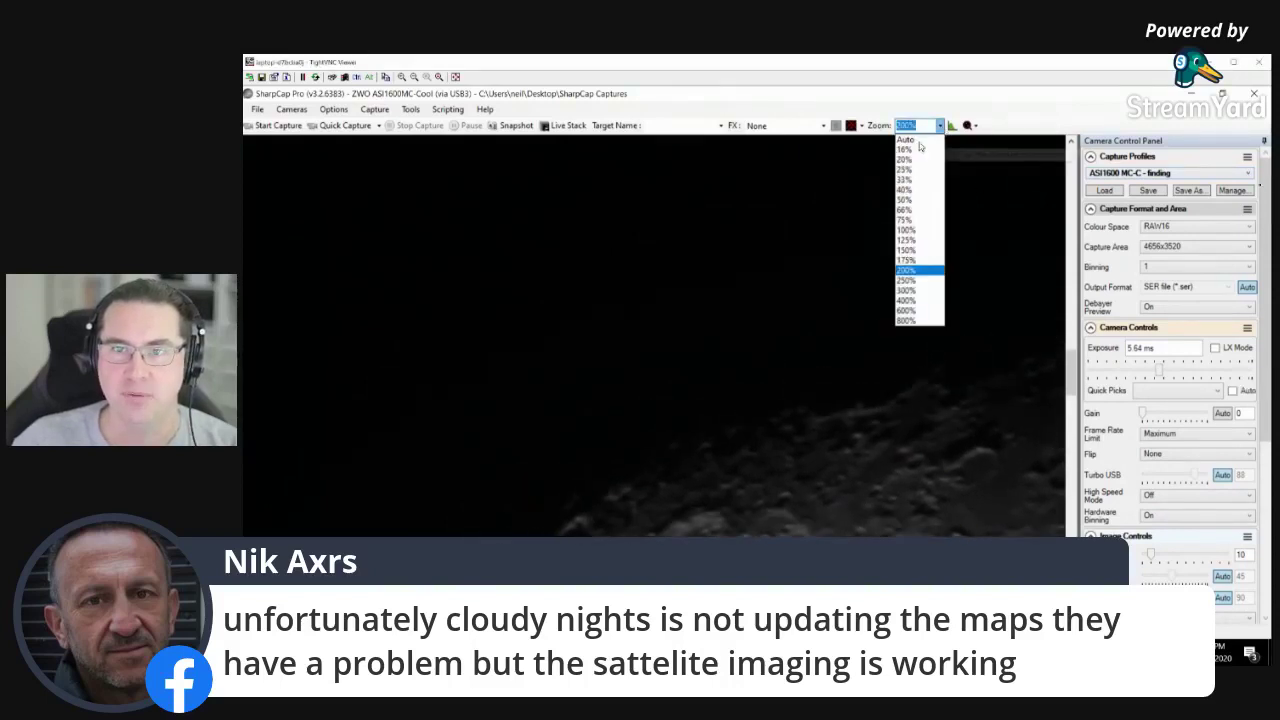
left_click(908, 141)
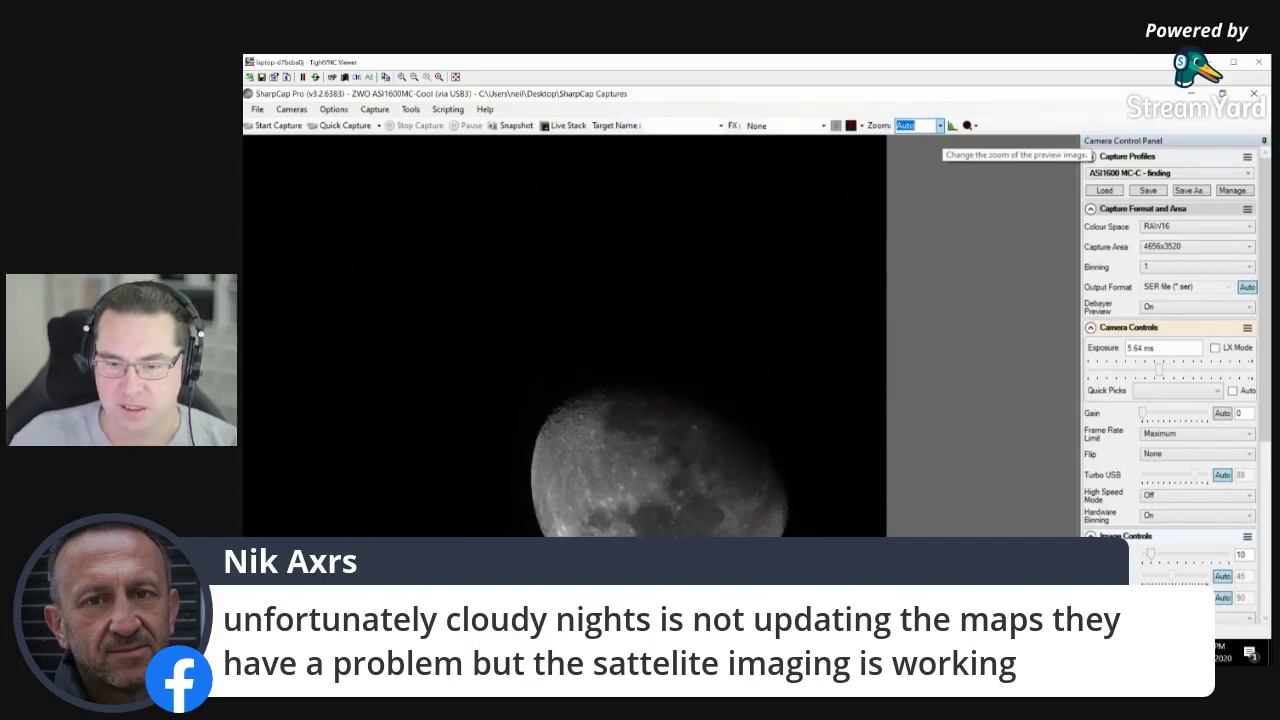
key("alt+Tab")
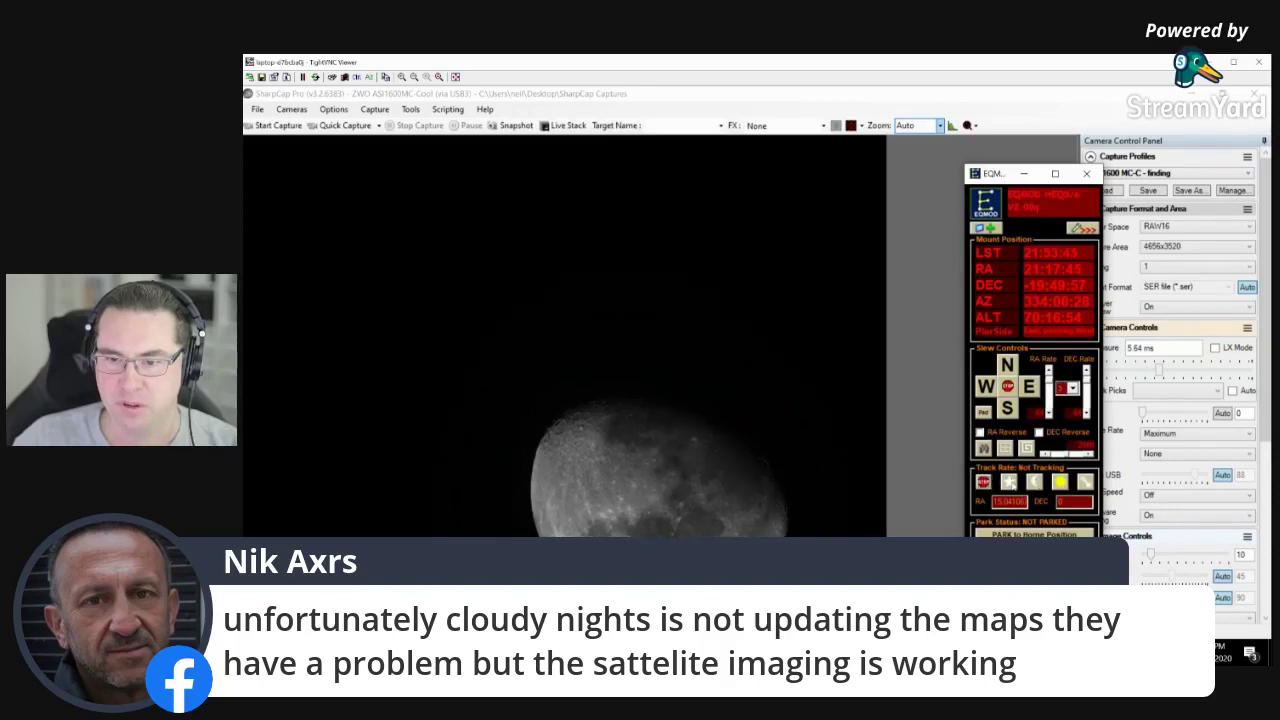
left_click(1010, 484)
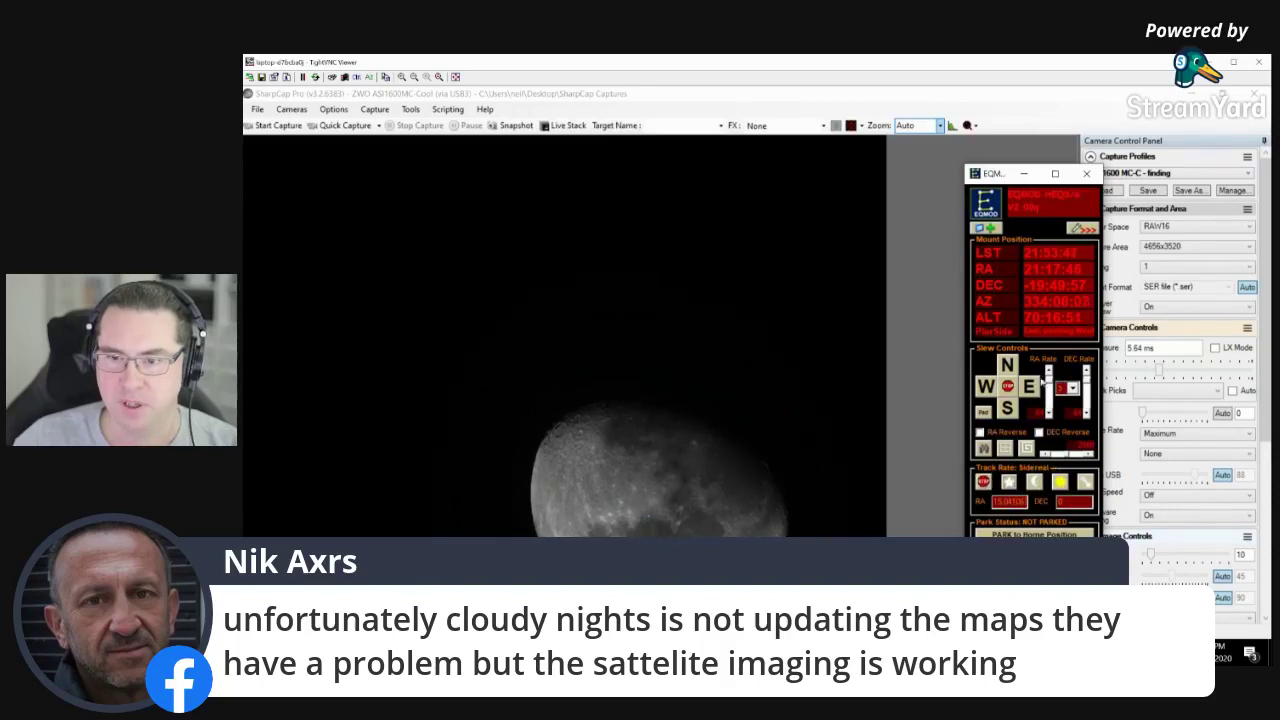
Reposition the Moon near the middle of the preview by nudging the mount west, east and south, and return to SharpCap.
left_click(986, 388)
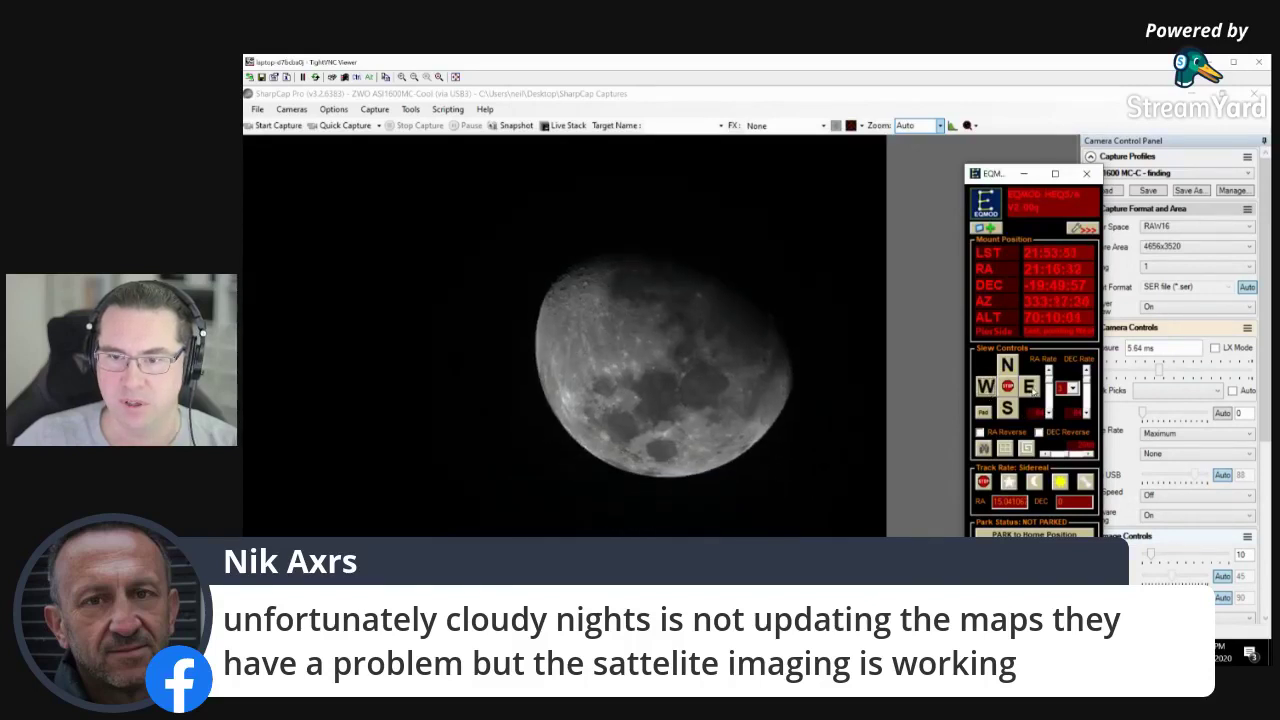
left_click(1031, 388)
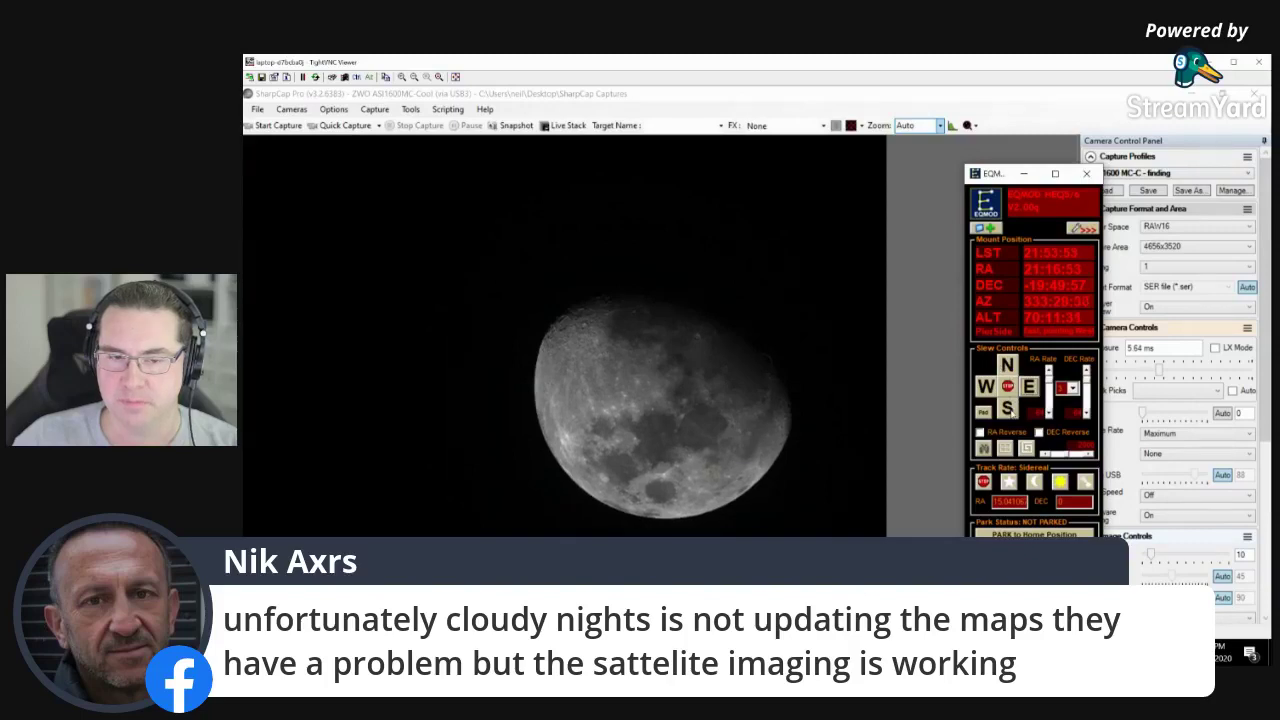
left_click(1008, 408)
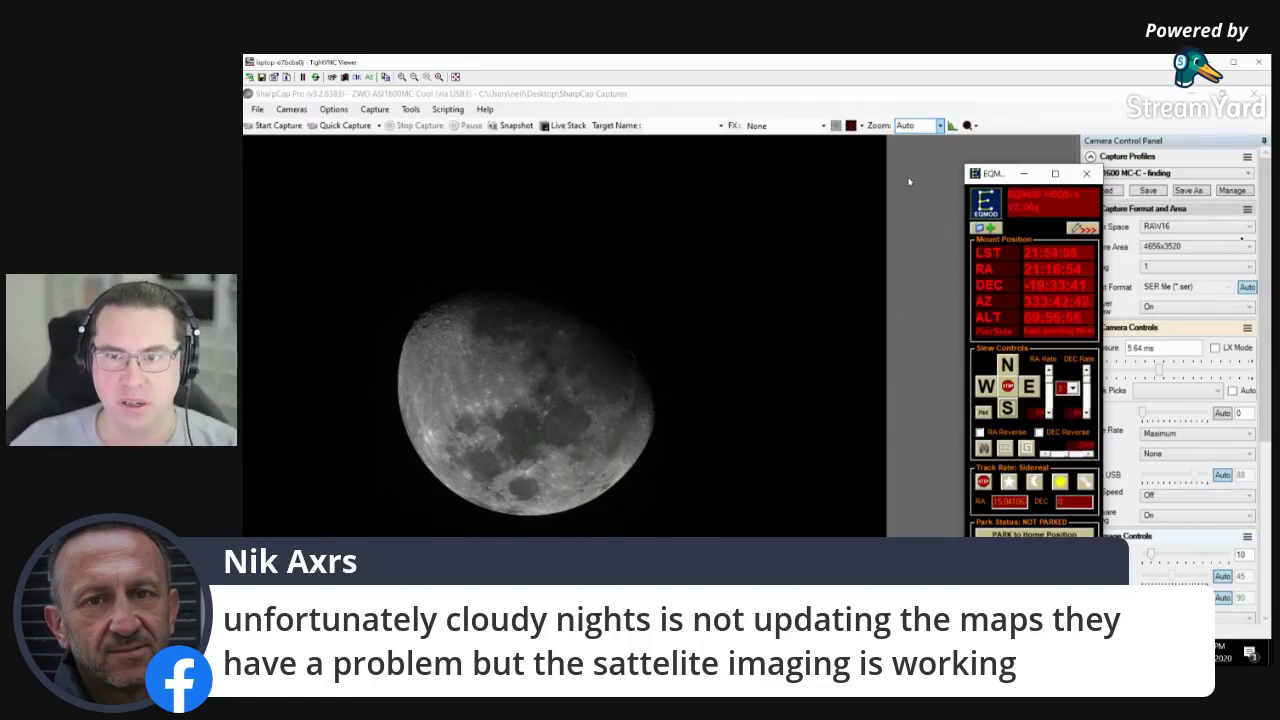
left_click(928, 170)
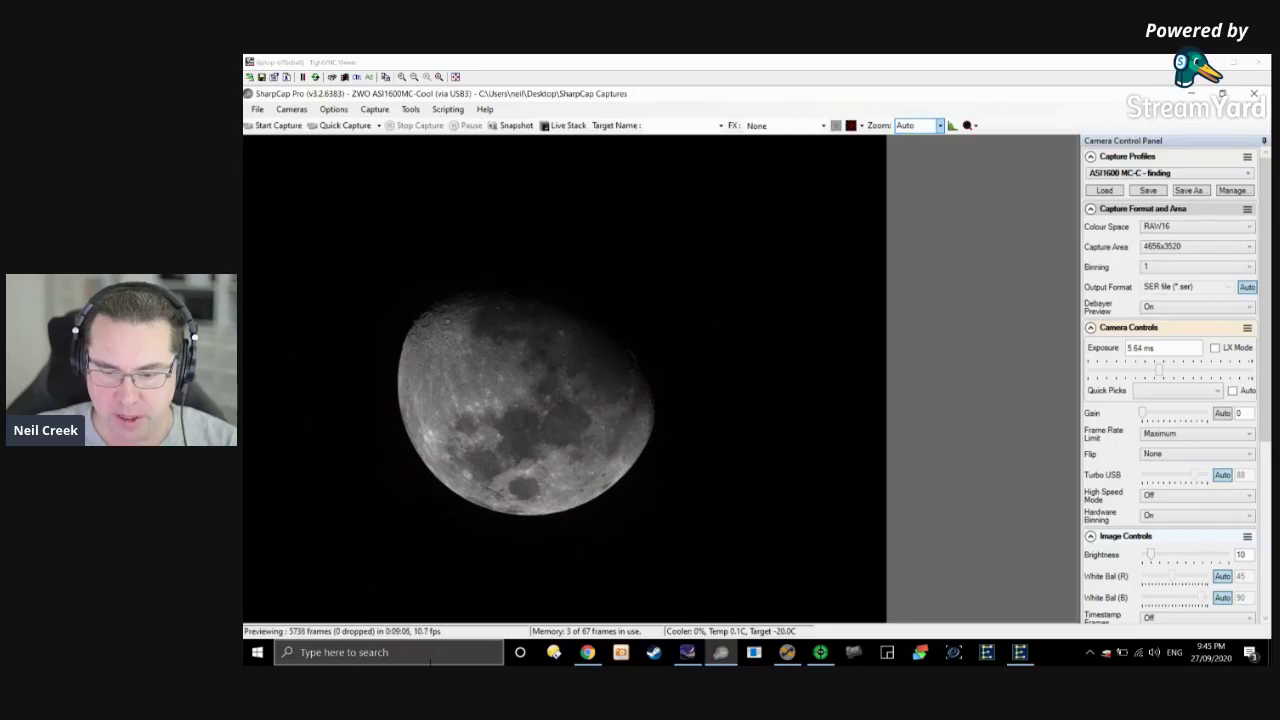
Switch to Stellarium, search for Jupiter, and select the neighbouring planet Saturn on the sky map.
left_click(687, 652)
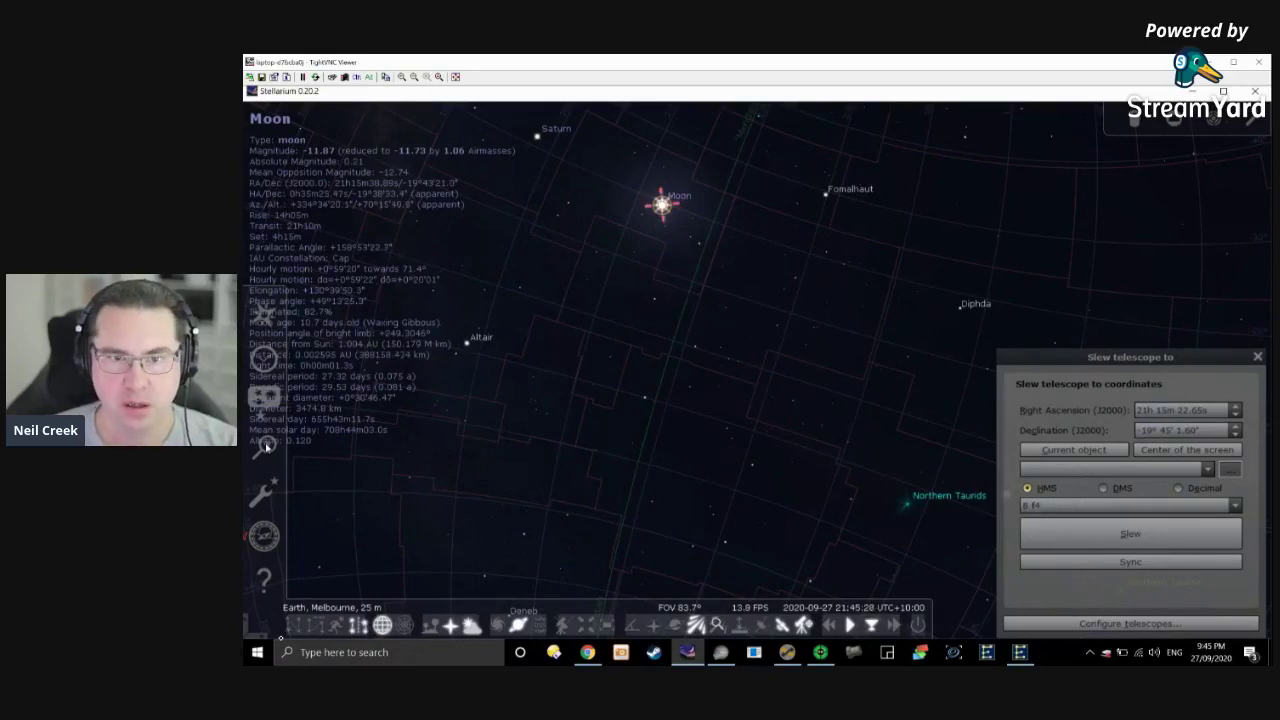
left_click(266, 447)
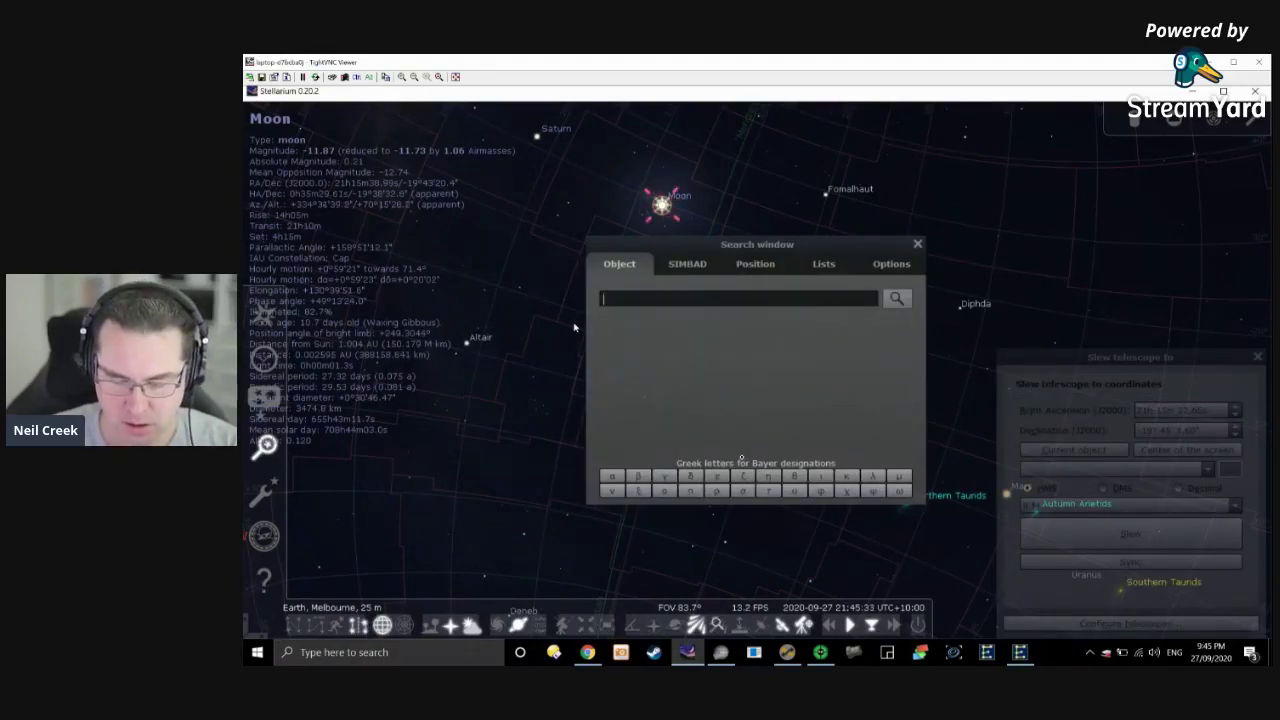
type("ju")
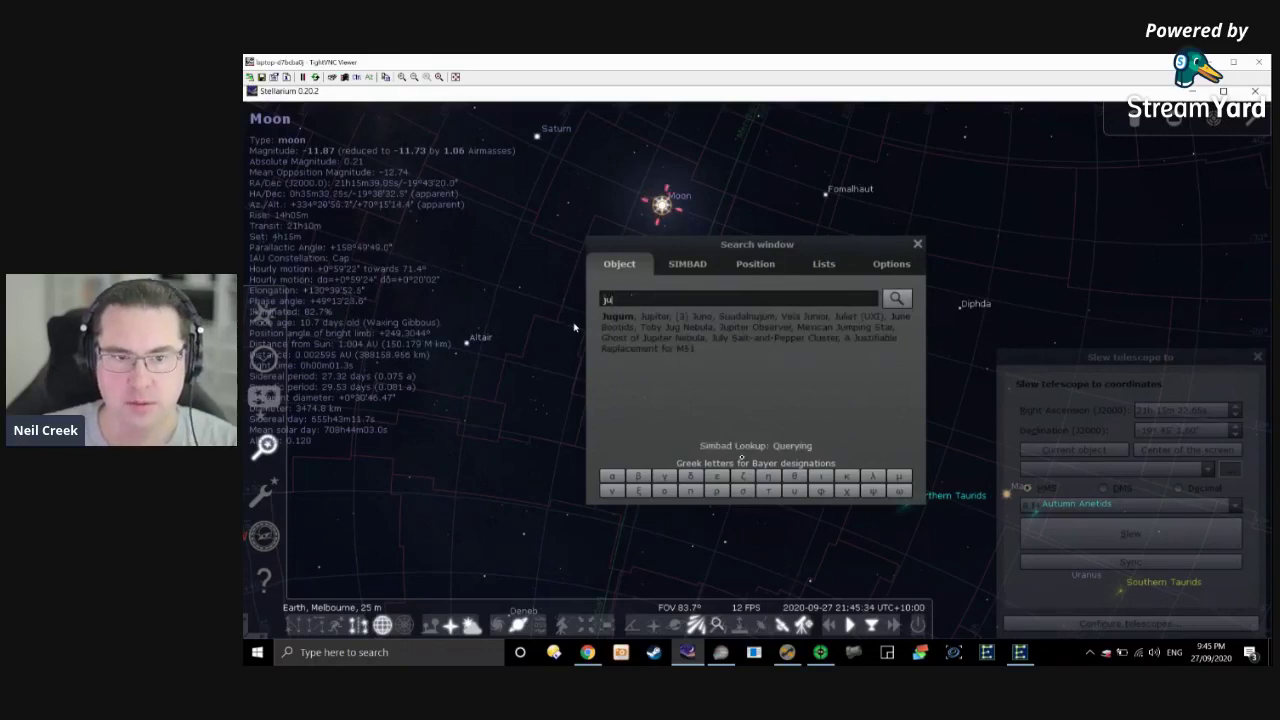
type("piter")
key("Return")
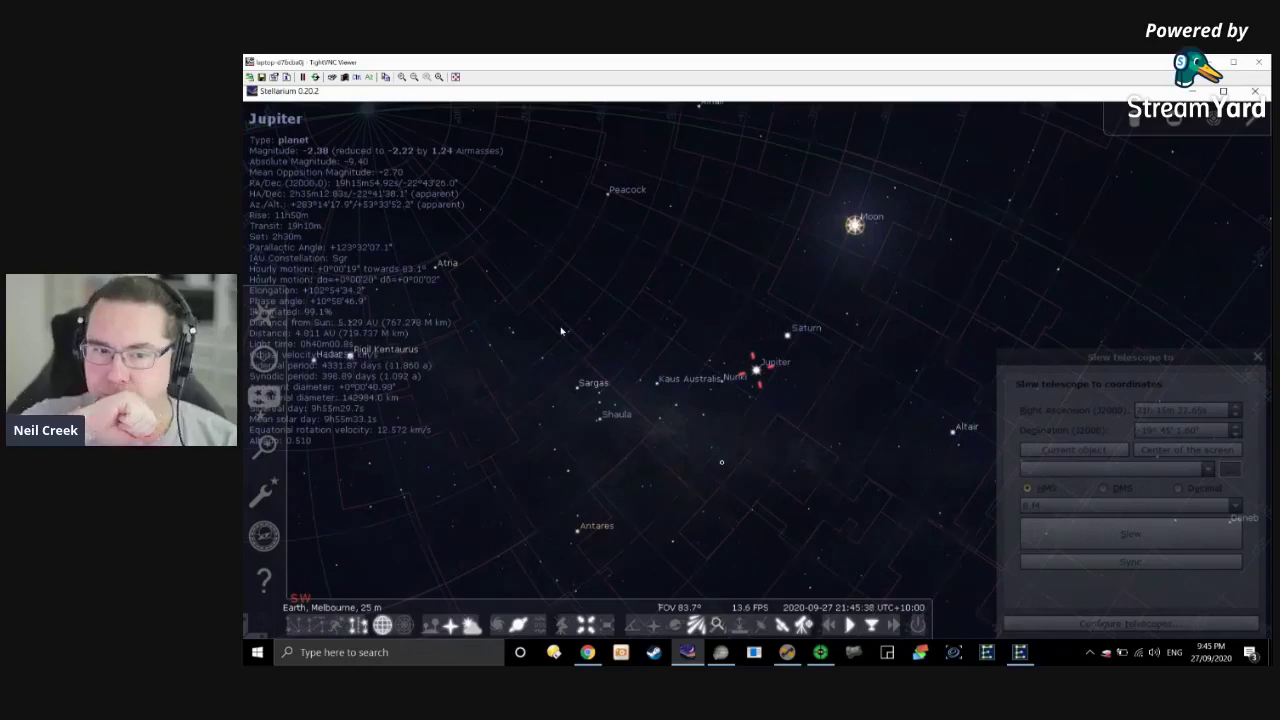
left_click(788, 338)
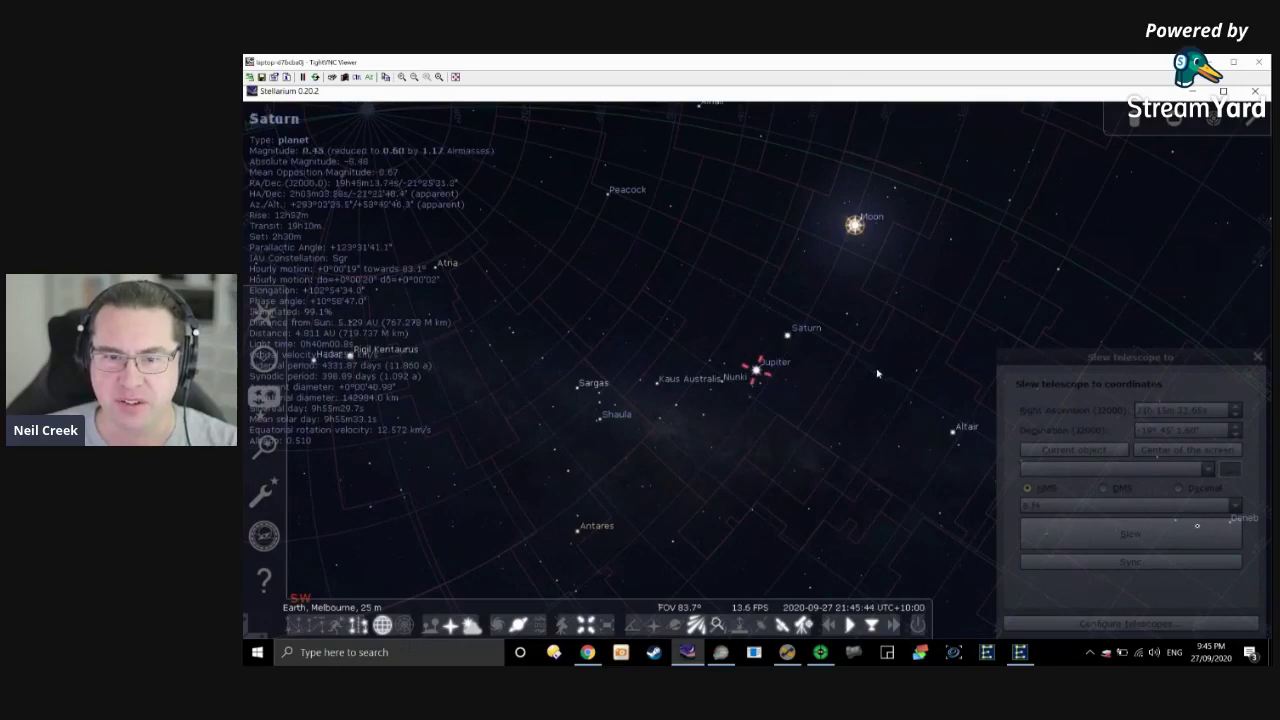
Return to SharpCap, raise the camera gain to 600, and overlay the diagonal crosshair on the preview.
left_click(721, 654)
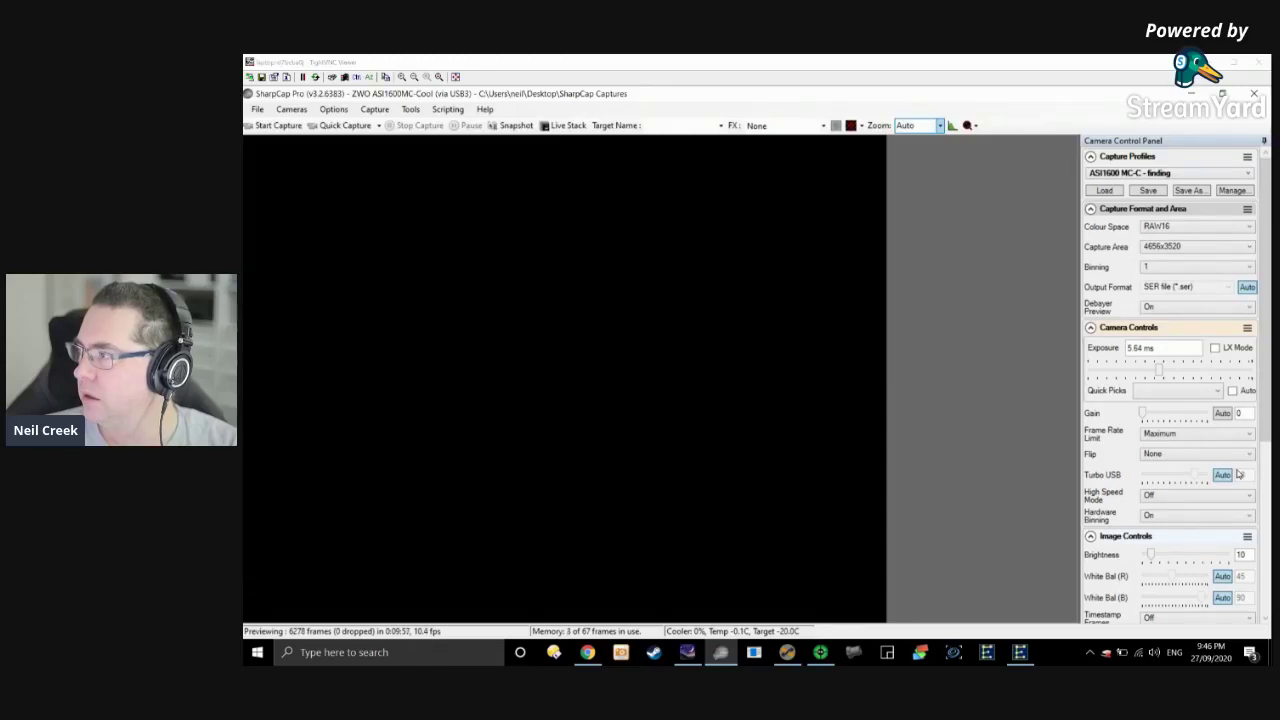
left_click(1222, 413)
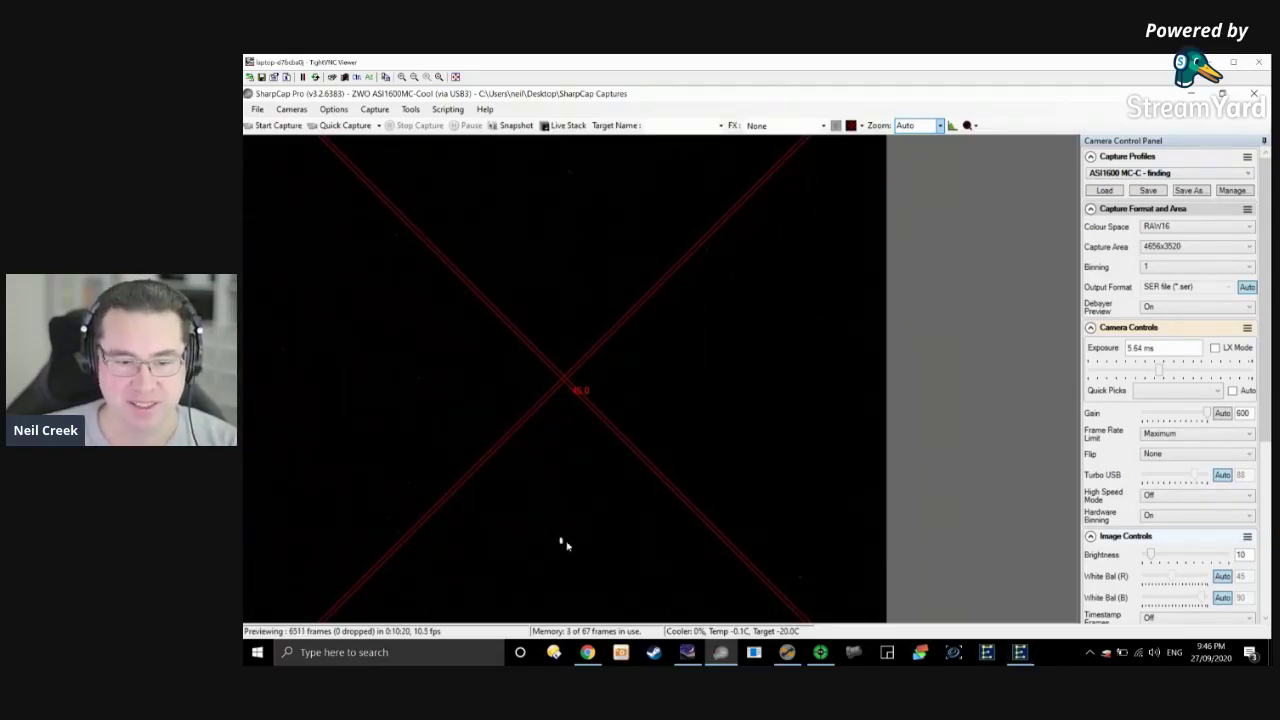
Nudge the mount west in EQMOD to move Saturn towards the centre of the crosshair.
left_click(1020, 652)
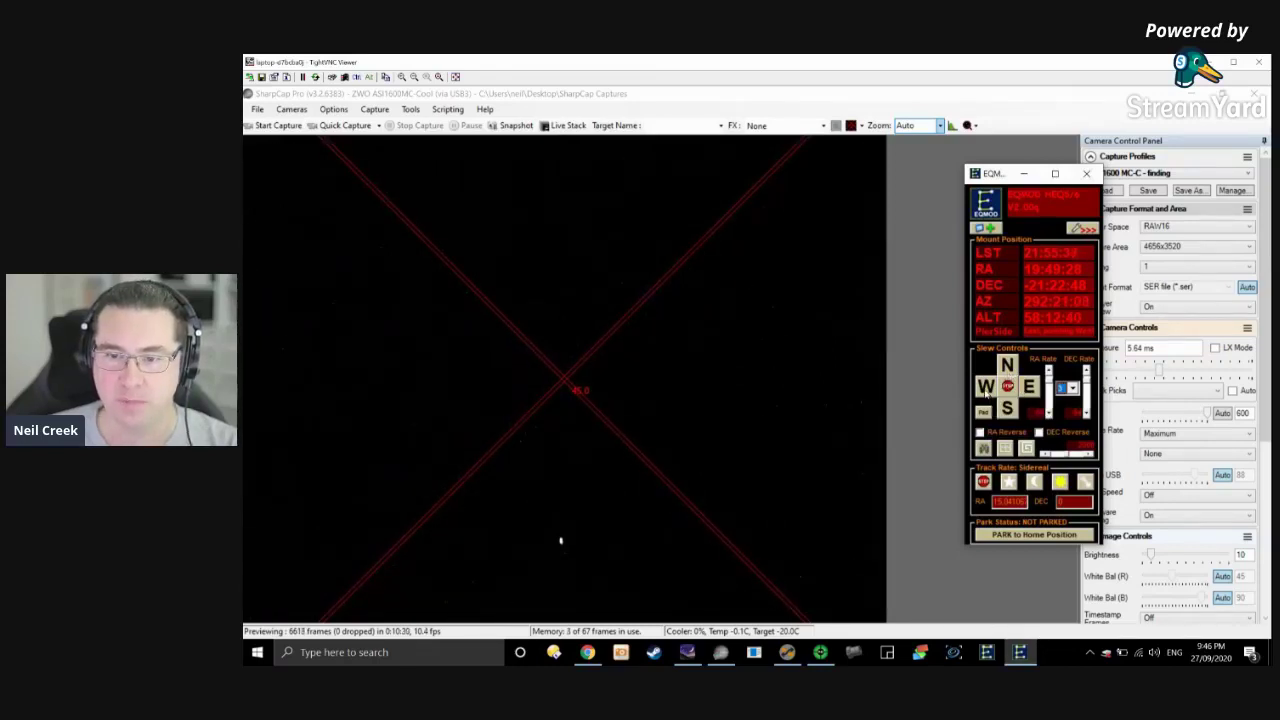
left_click(987, 389)
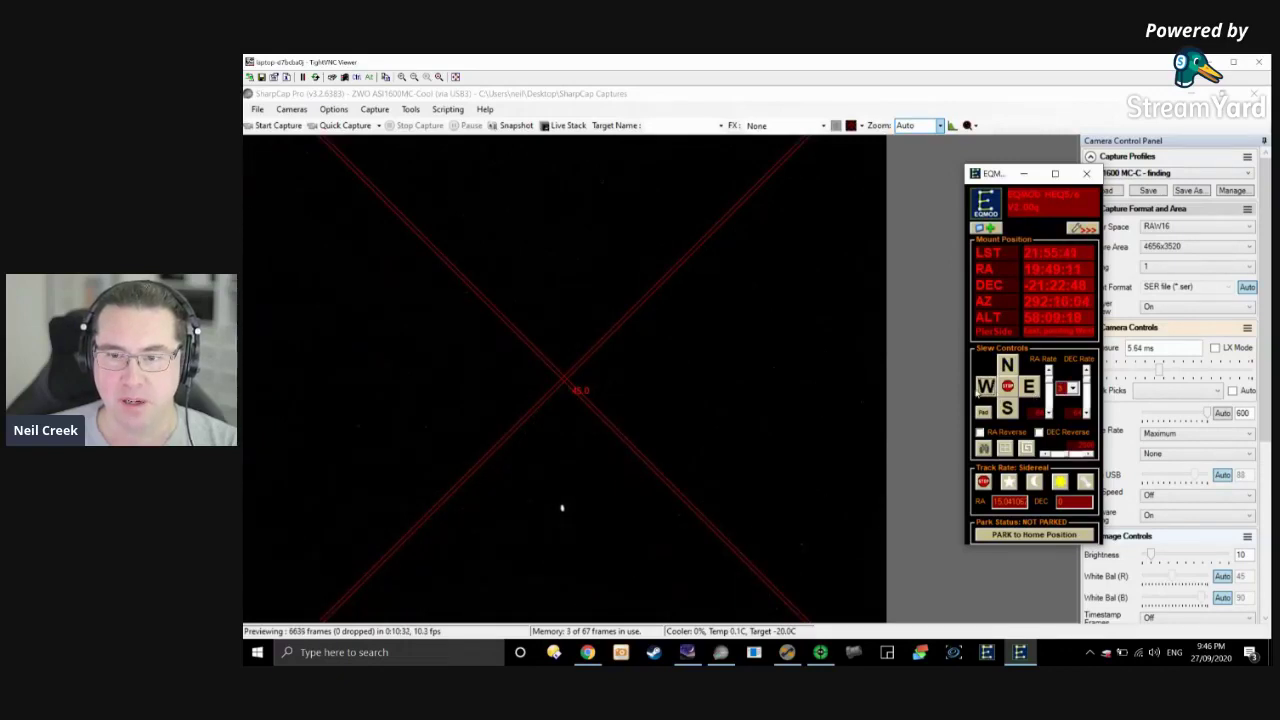
Slew the mount west and fine-tune it north and south until Saturn sits at the centre of the crosshair.
left_click(987, 395)
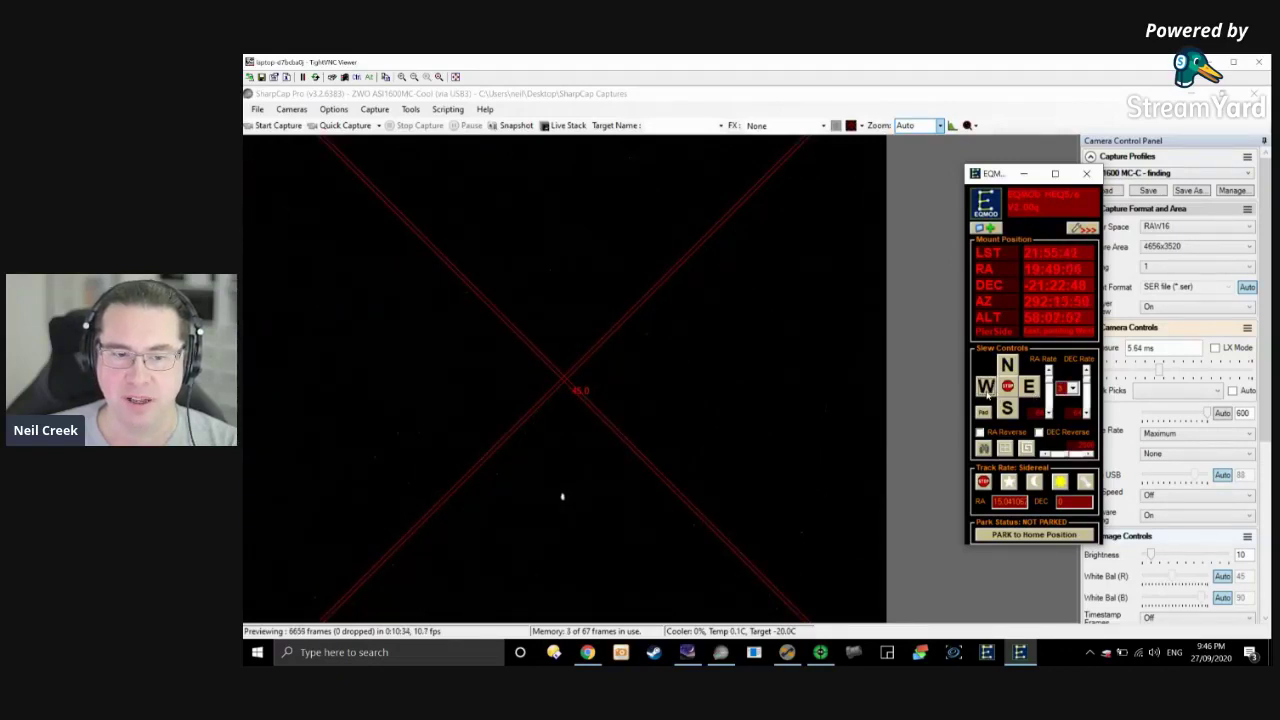
left_click(987, 395)
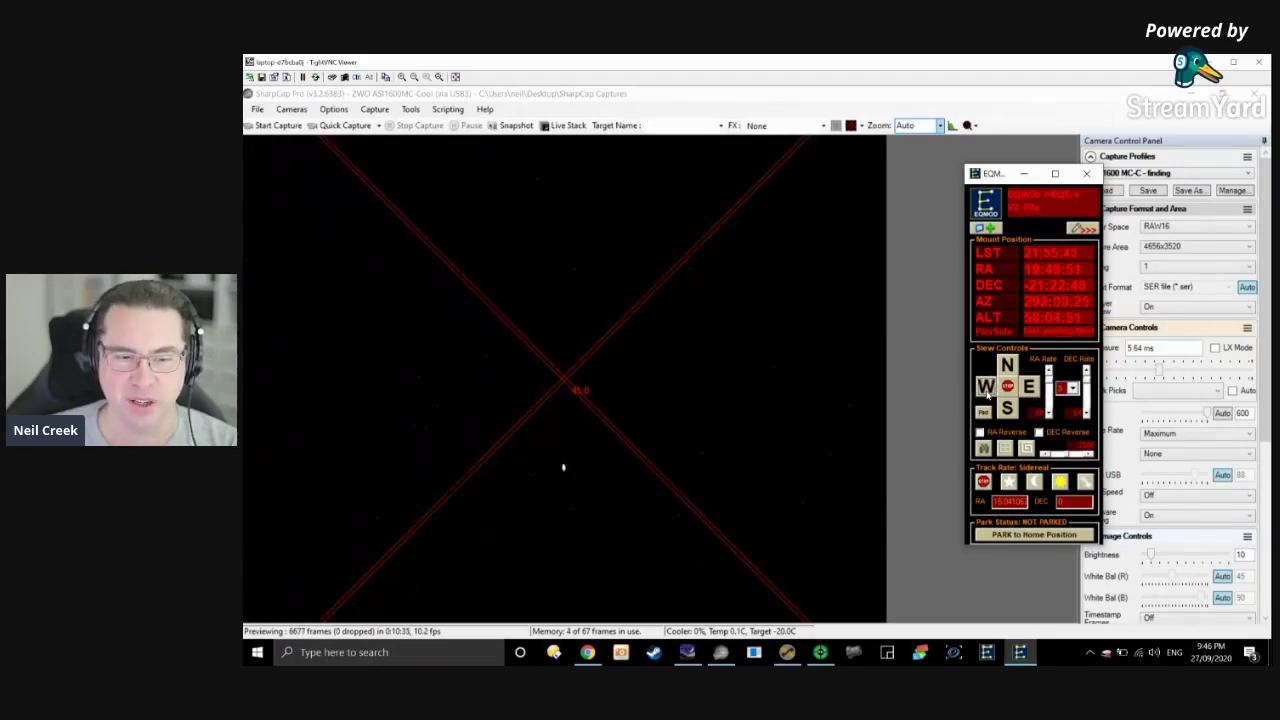
left_click(987, 395)
left_click(987, 395)
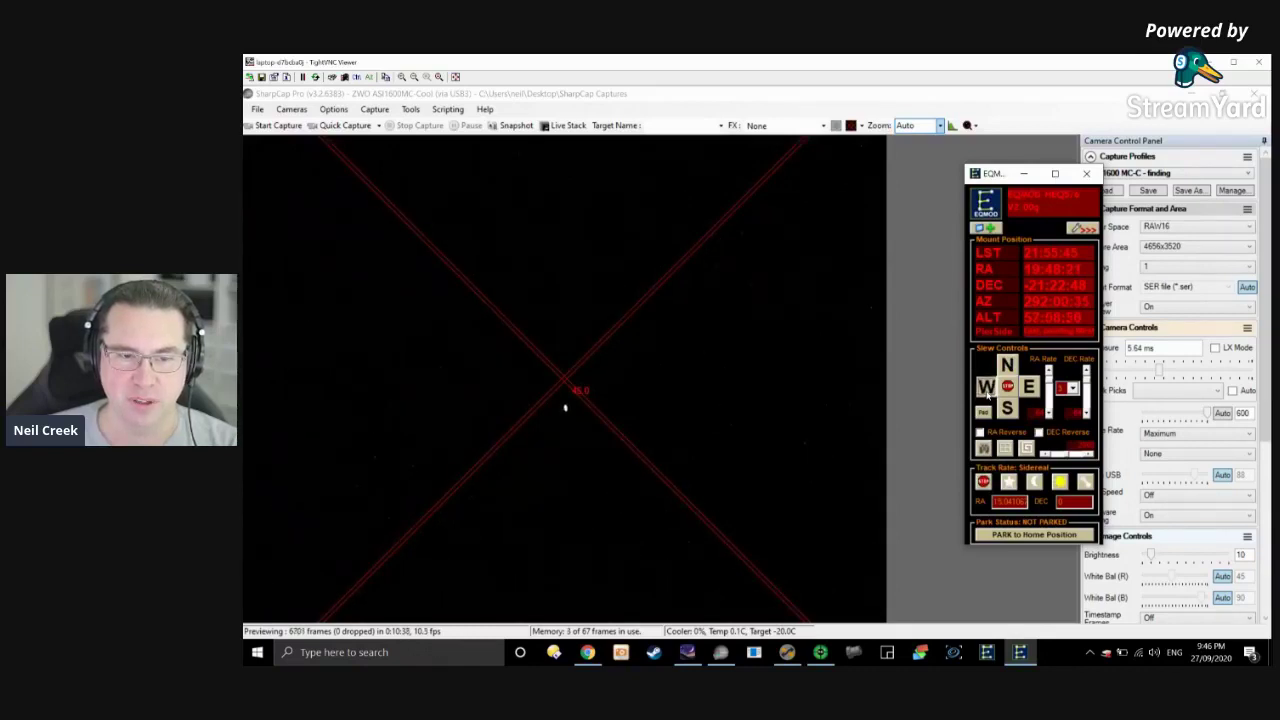
left_click(987, 395)
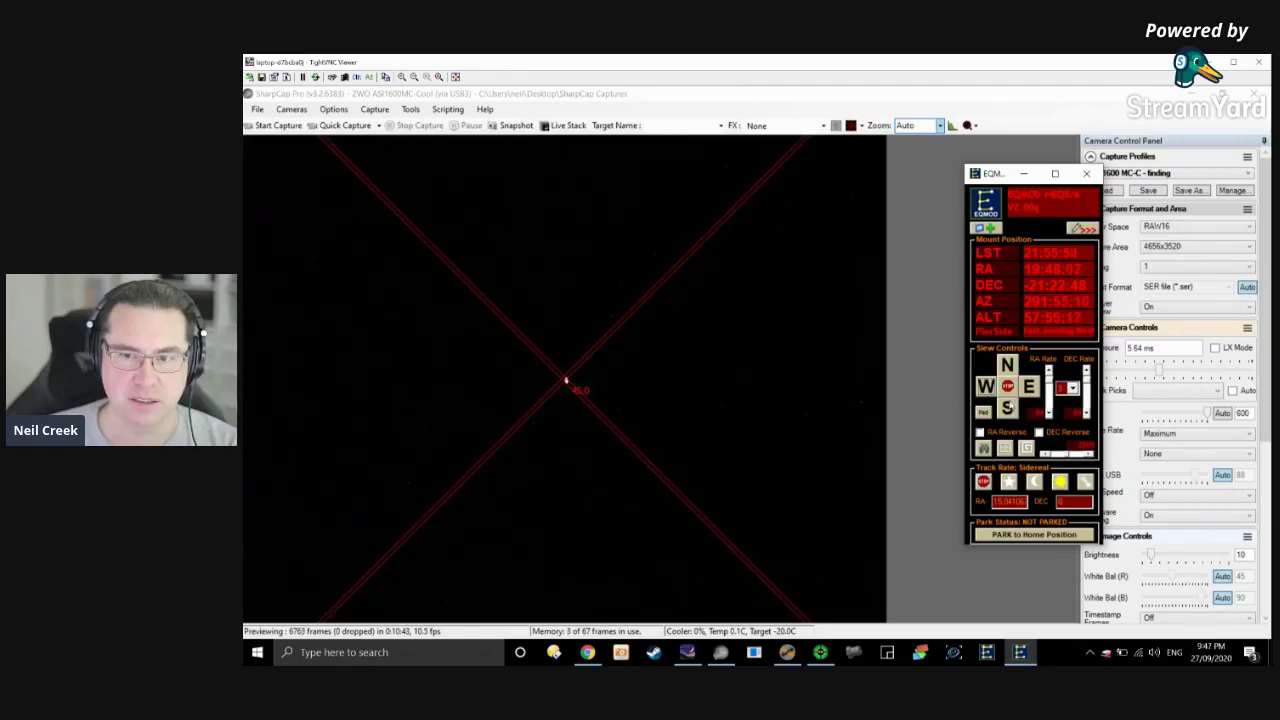
left_click(1009, 366)
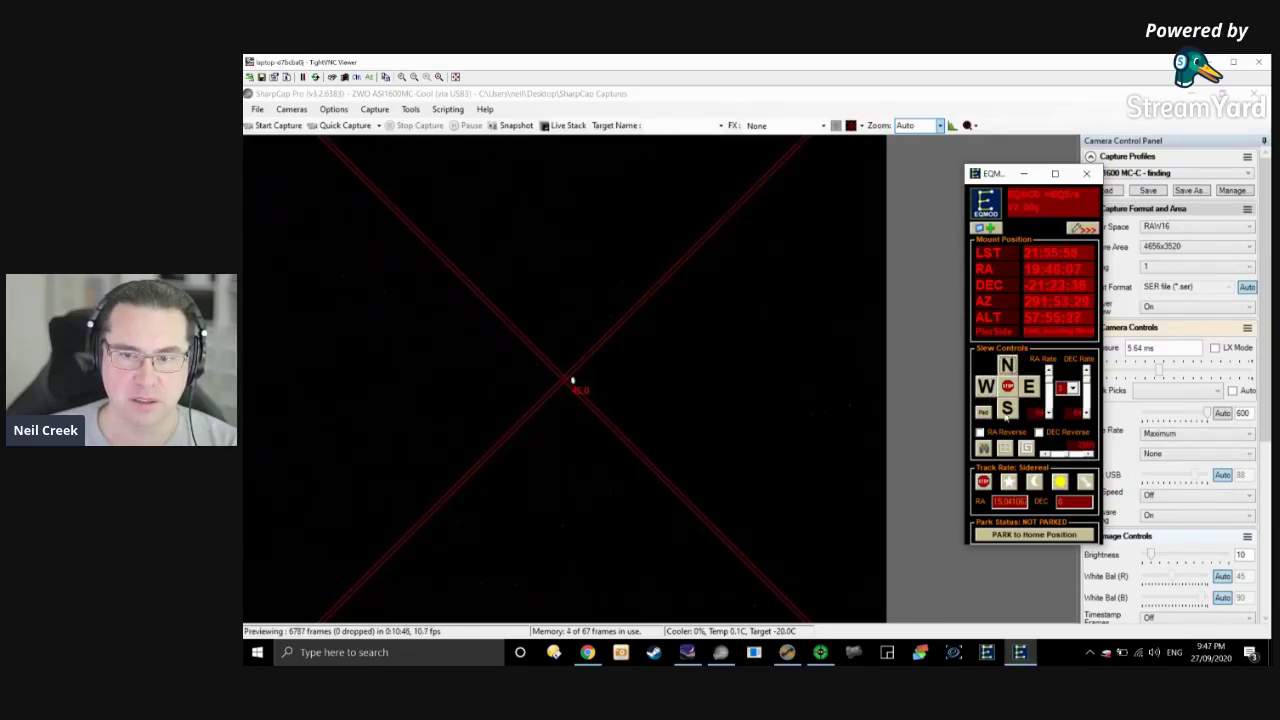
left_click(1010, 413)
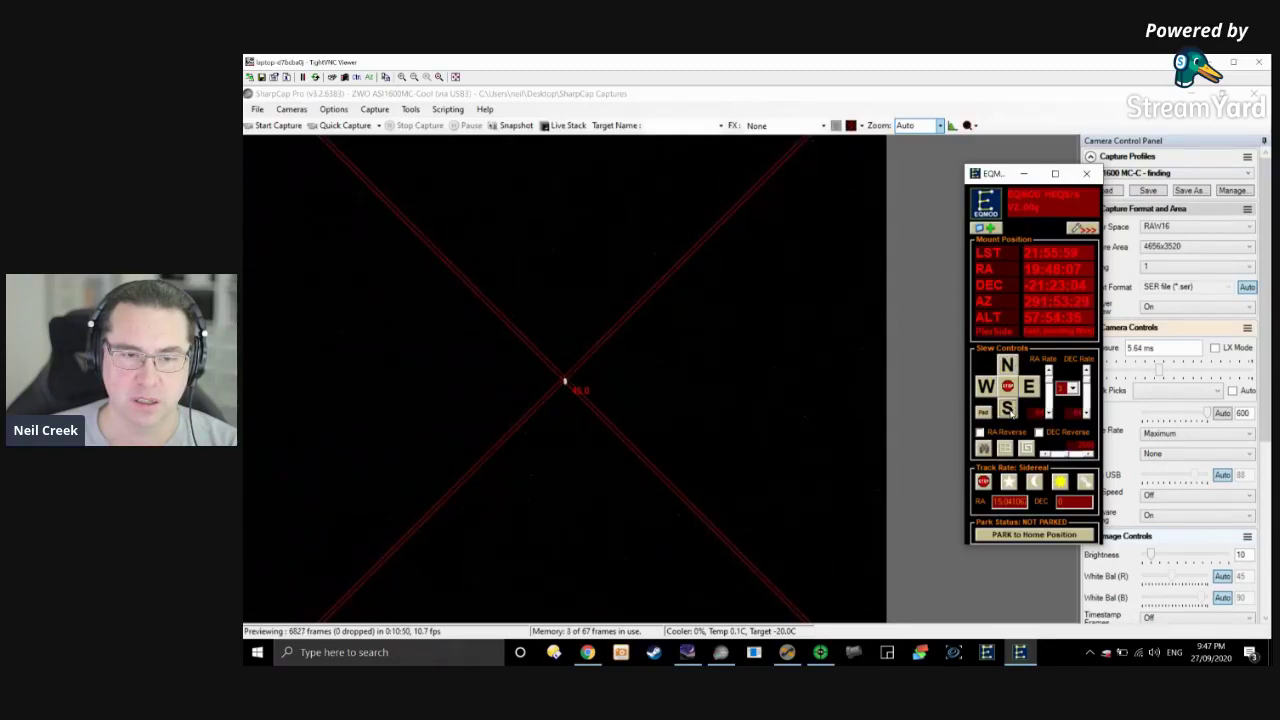
Switch to SharpCap and cycle the reticle overlay styles until the overlay is off.
left_click(687, 653)
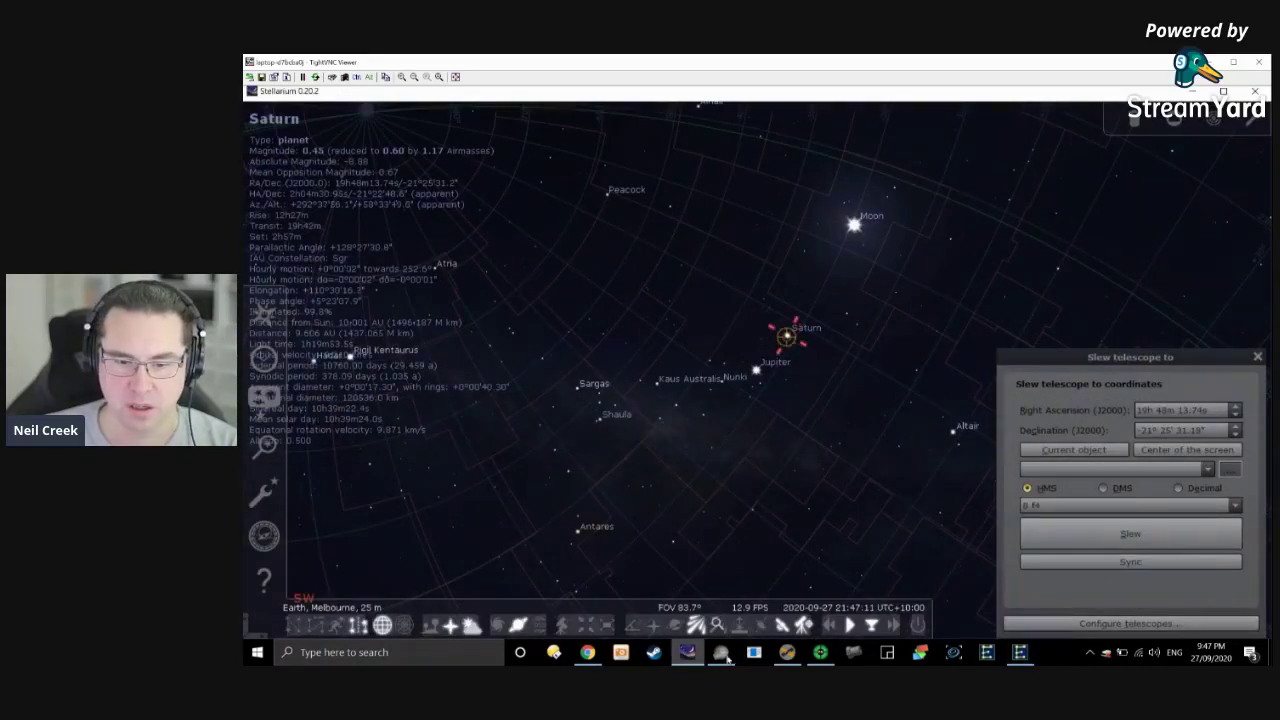
left_click(724, 654)
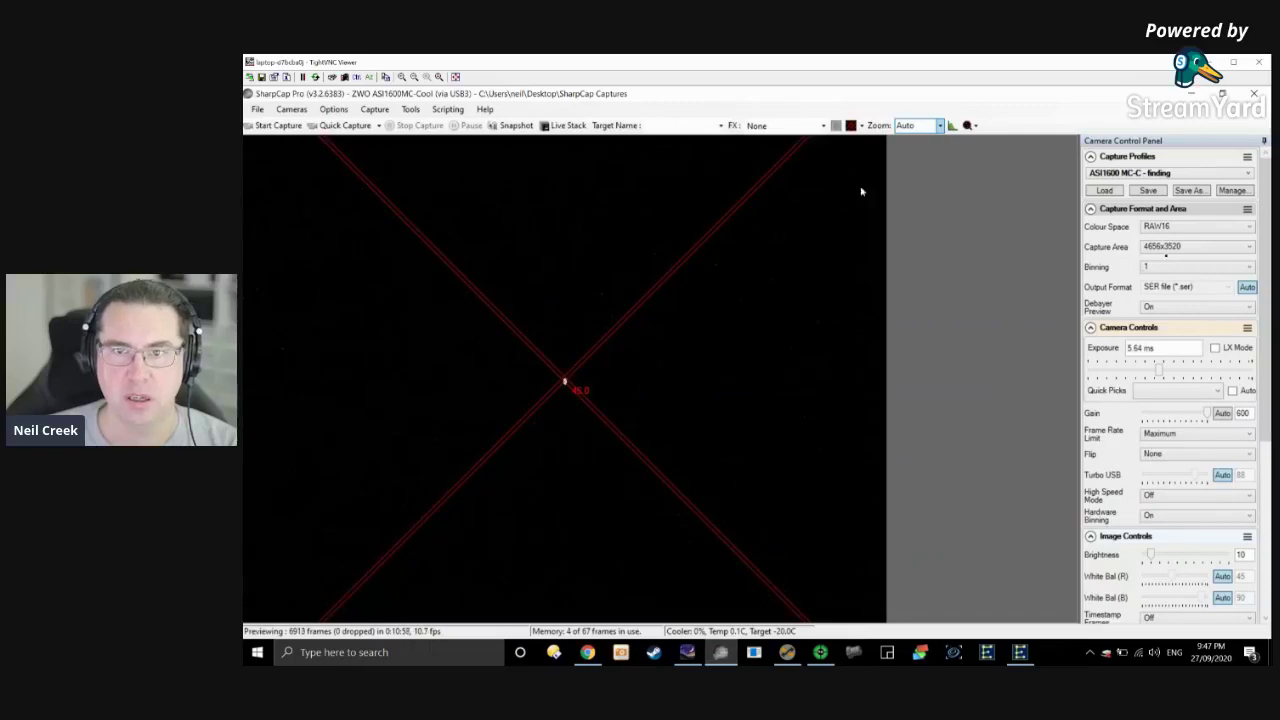
left_click(850, 126)
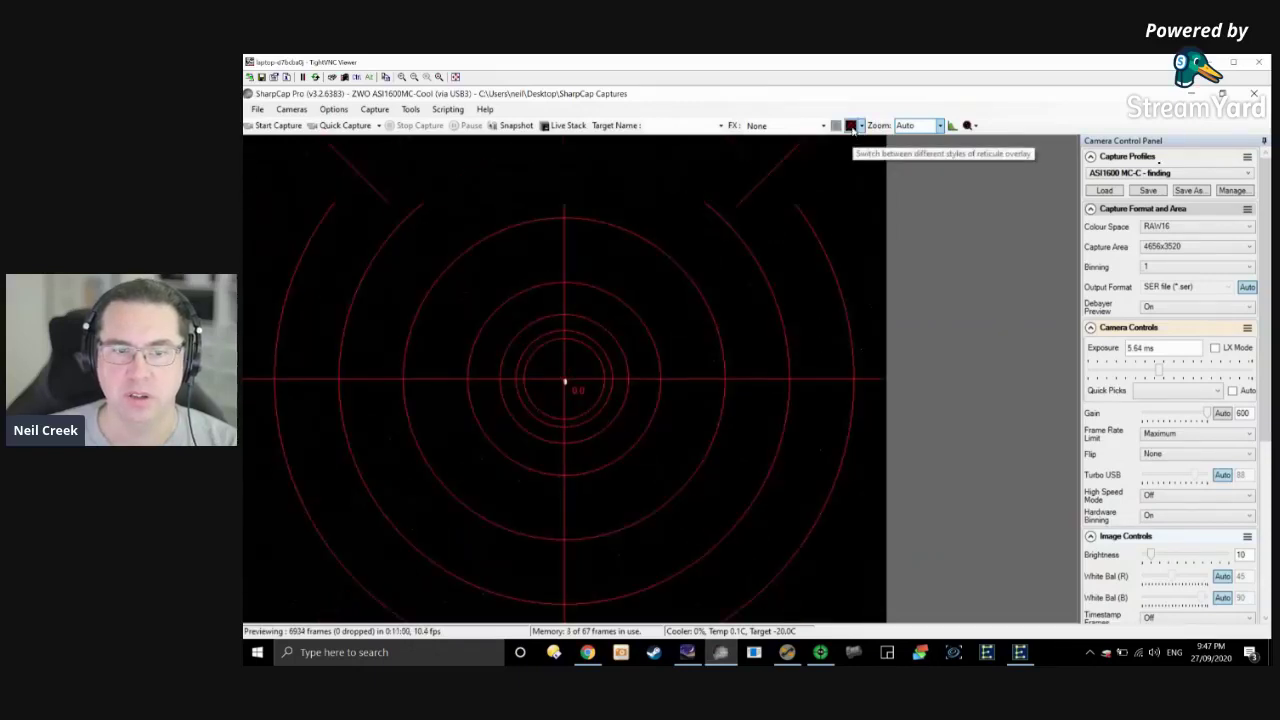
left_click(850, 126)
left_click(850, 126)
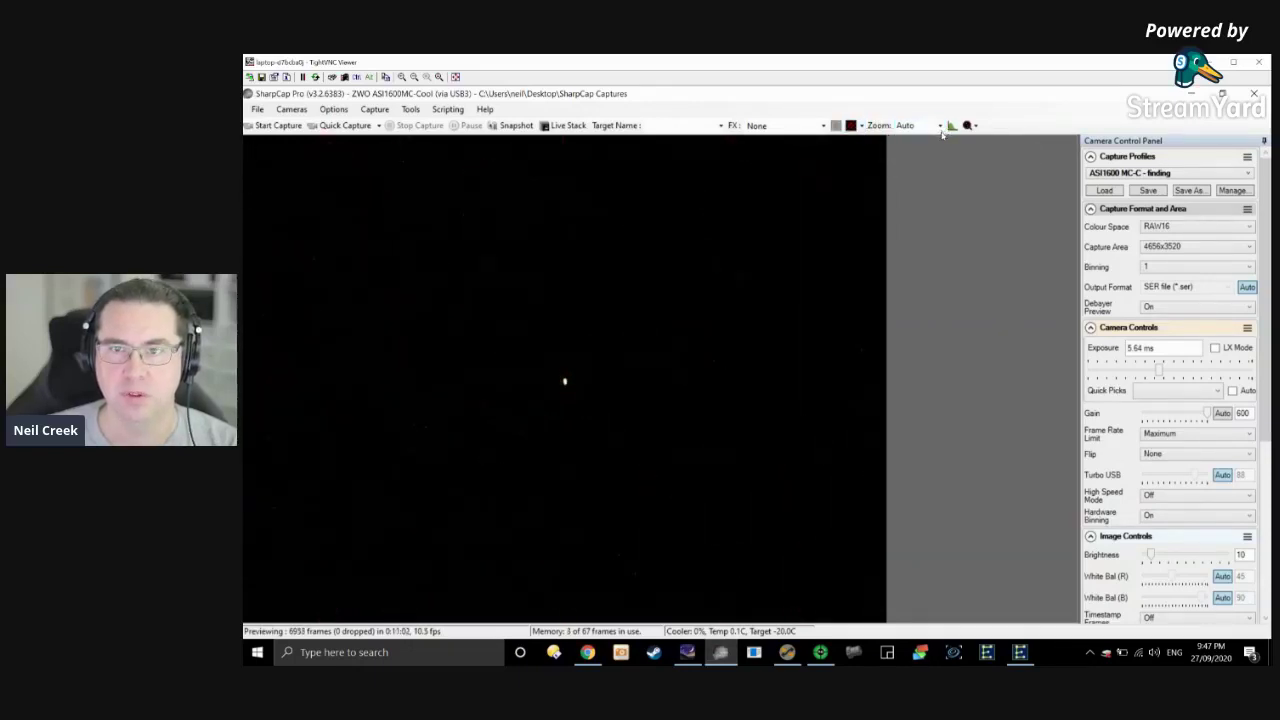
Zoom the preview to 300% and reduce the camera gain to 283.
left_click(940, 126)
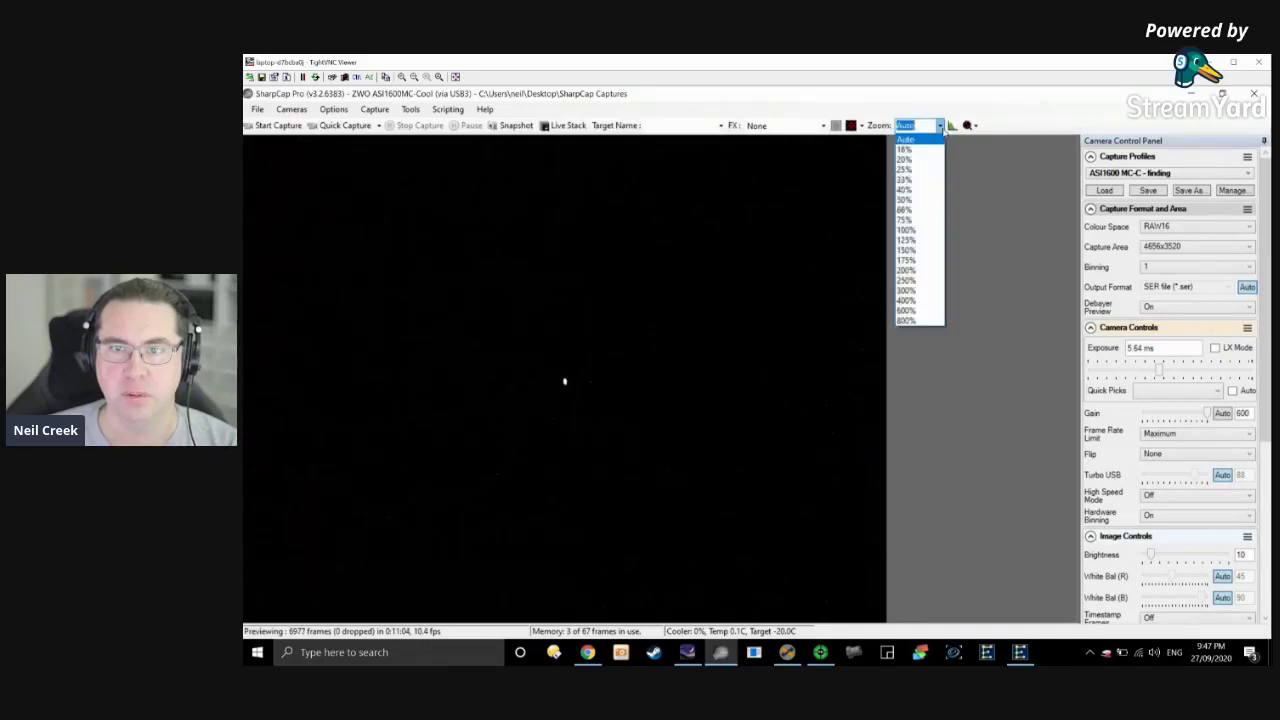
left_click(912, 292)
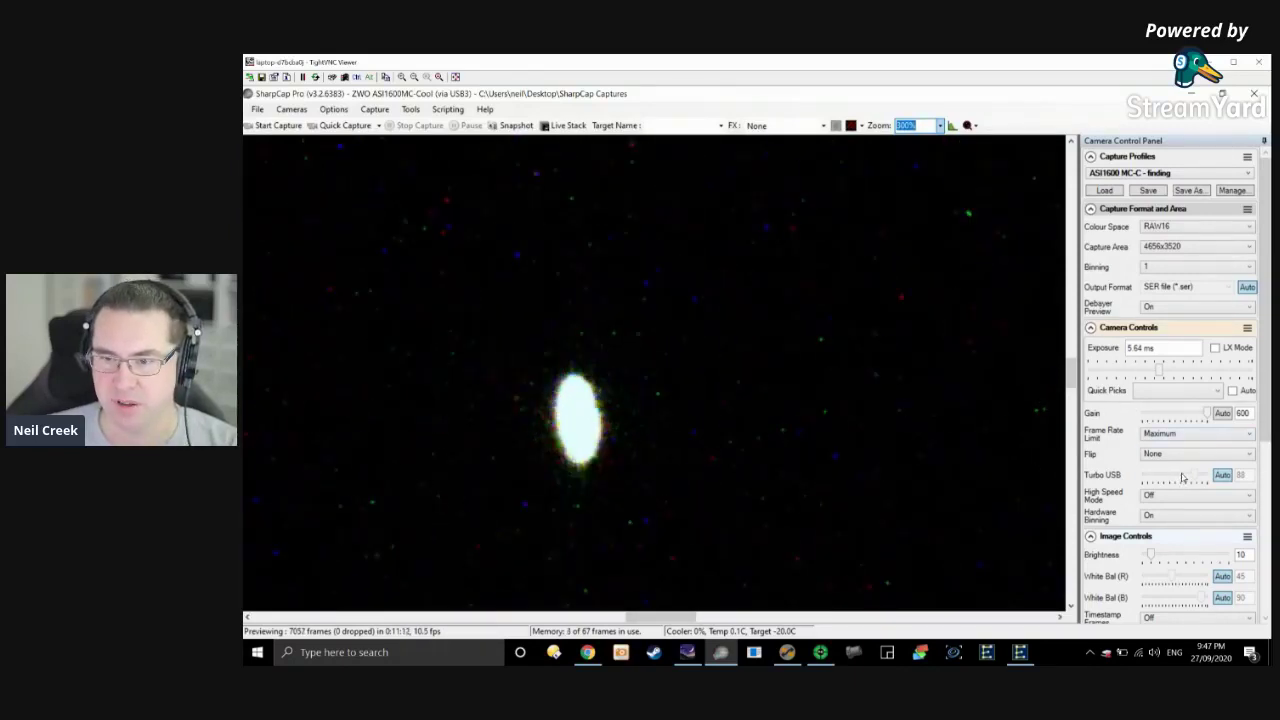
left_click(1188, 415)
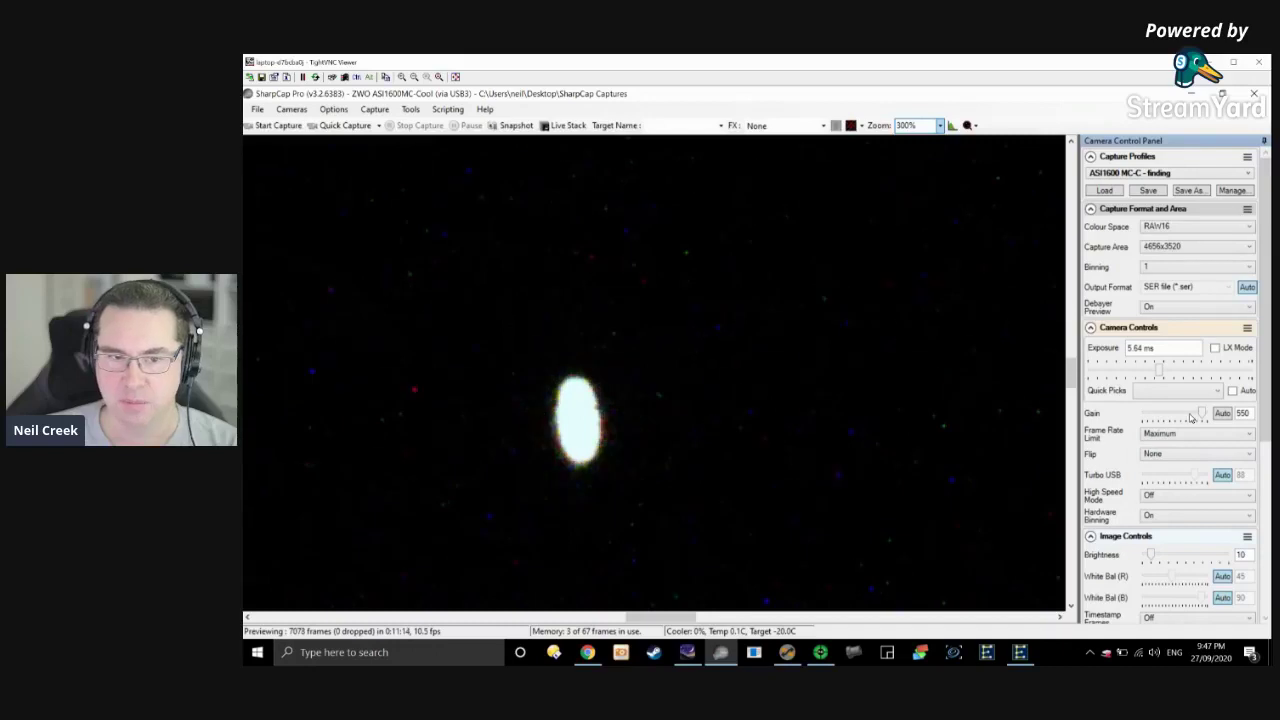
left_click(1186, 418)
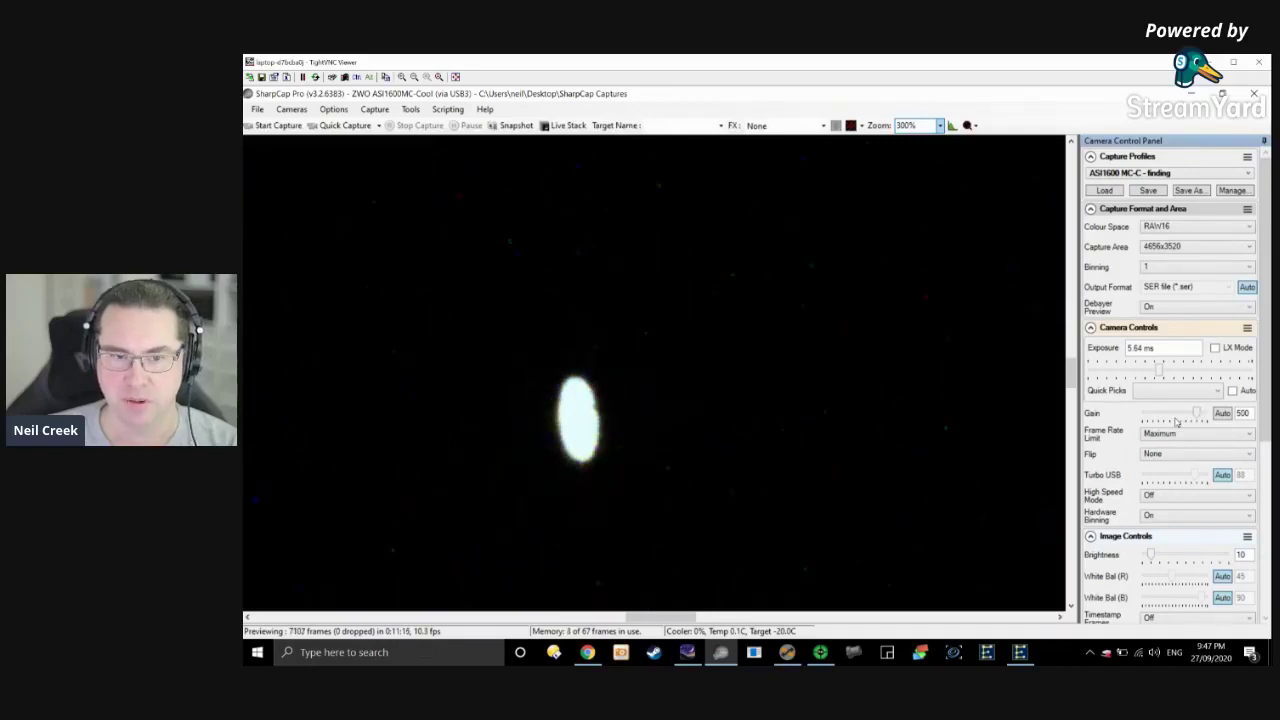
left_click(1176, 422)
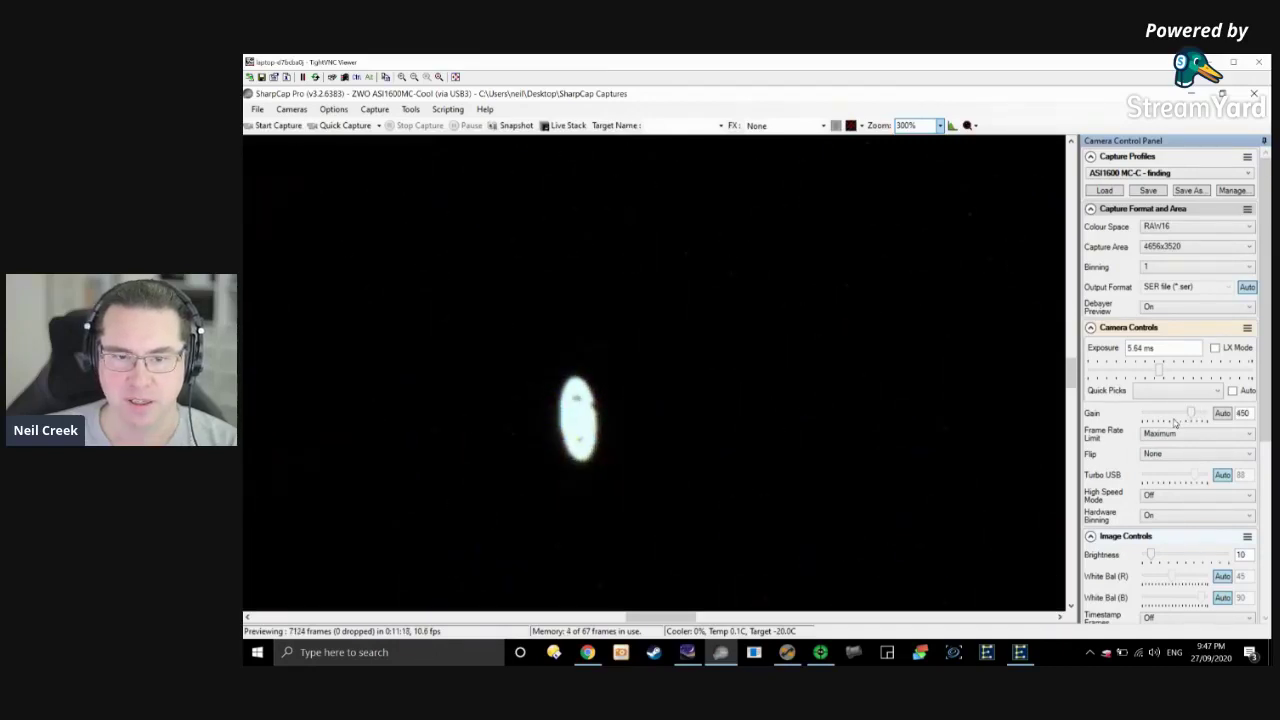
left_click_drag(1192, 413, 1173, 416)
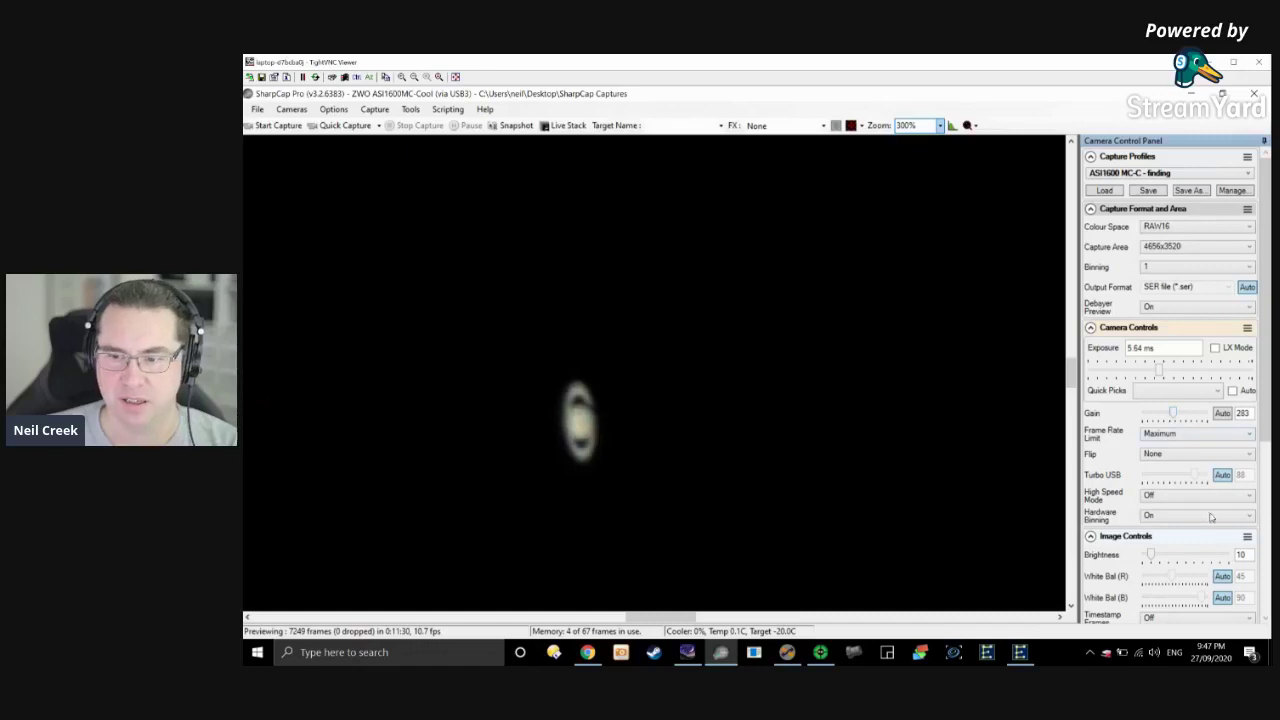
Turn on the camera cooler in the thermal controls and collapse that section again.
scroll(1188, 480, "down", 3)
scroll(1187, 503, "down", 2)
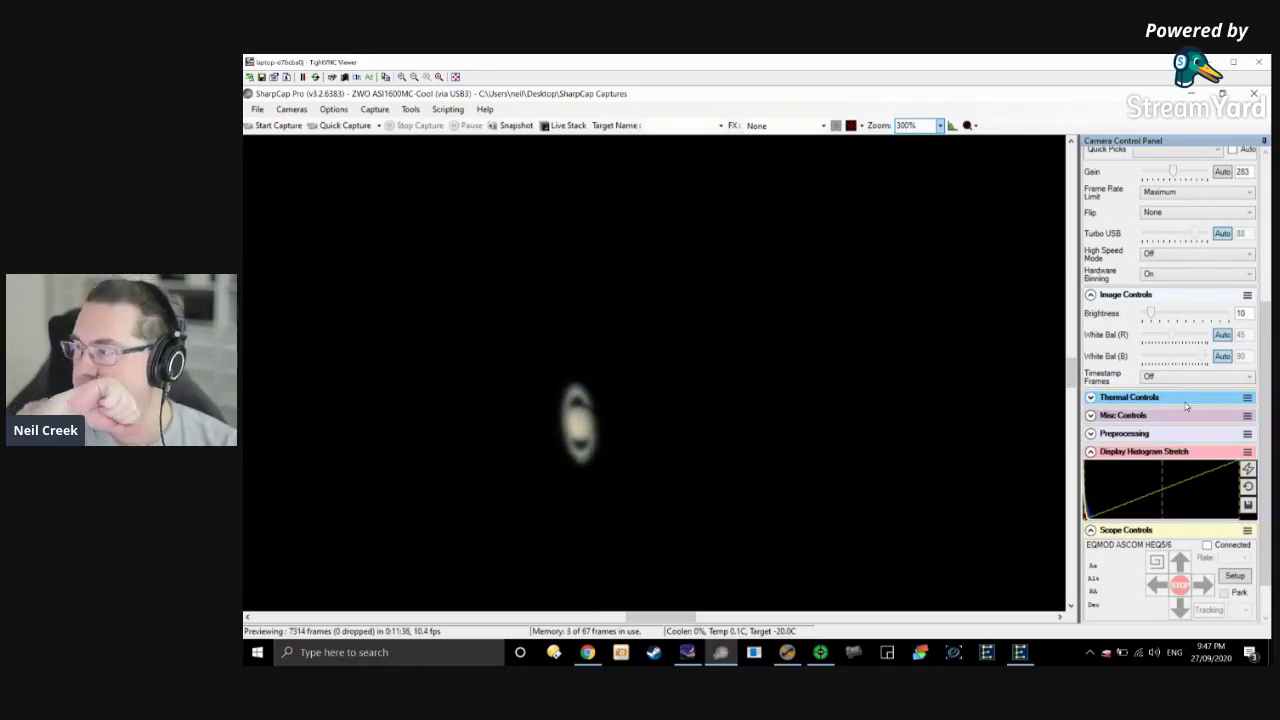
left_click(1186, 400)
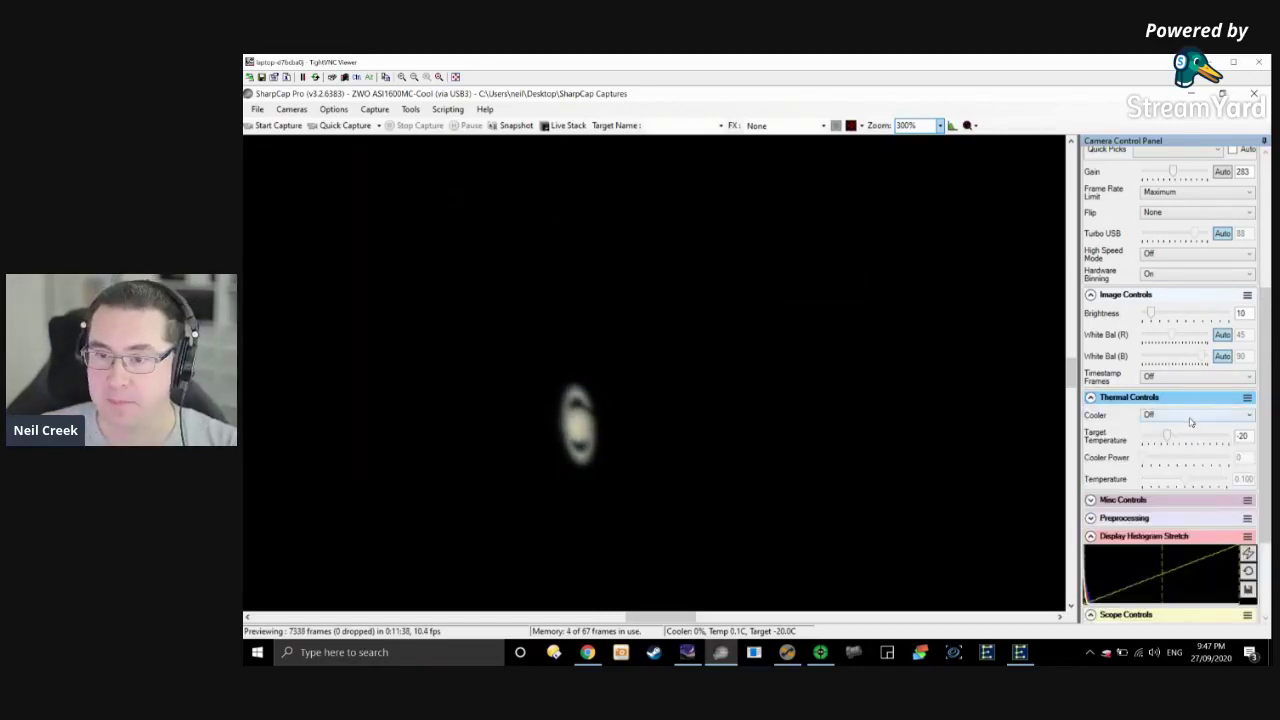
left_click(1187, 415)
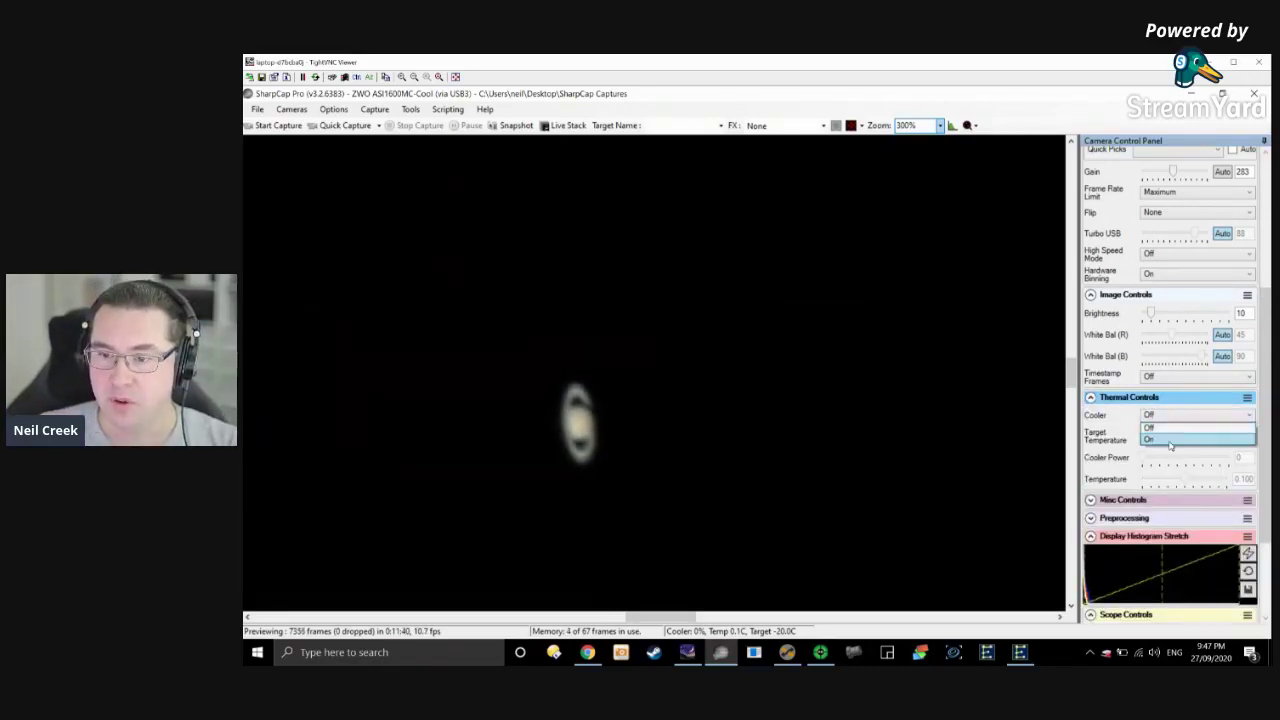
left_click(1170, 442)
left_click(1163, 400)
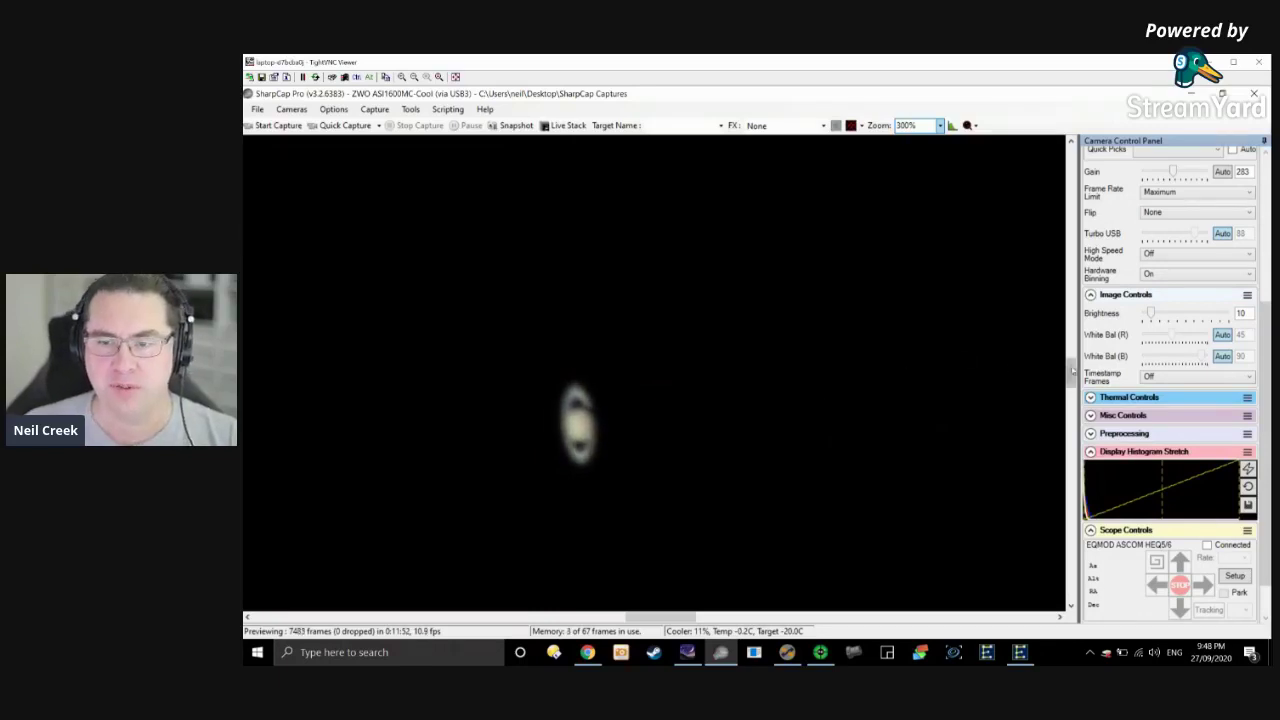
Test a 55.9 ms exposure on Saturn and bring the exposure down to 1.93 ms.
scroll(1072, 372, "down", 1)
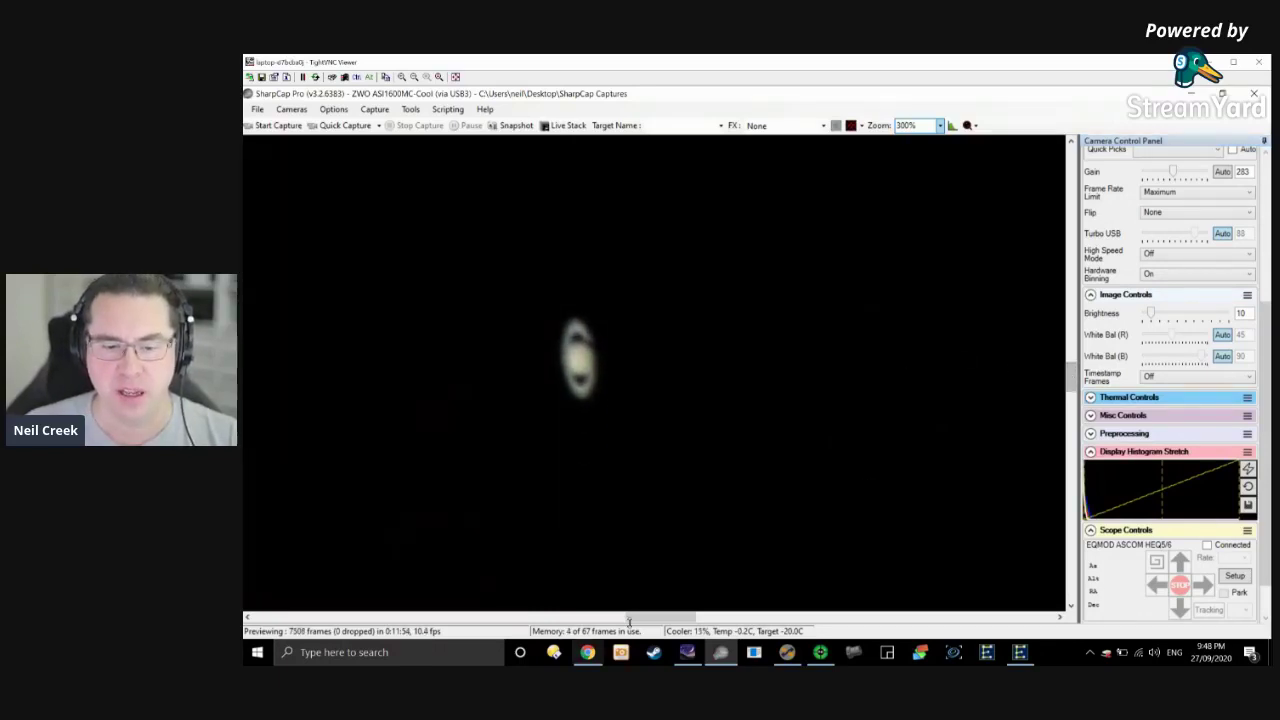
mouse_move(629, 619)
left_mouse_down()
mouse_move(618, 618)
mouse_move(641, 617)
left_mouse_up()
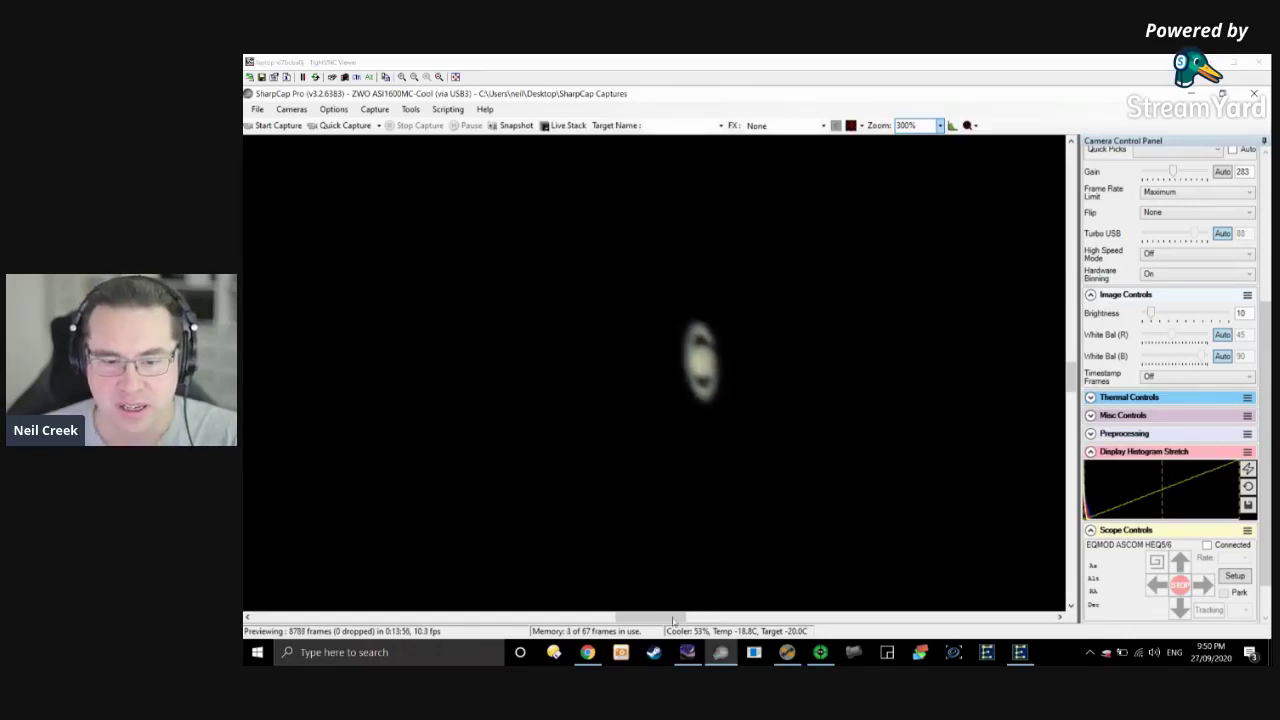
left_click_drag(673, 621, 682, 622)
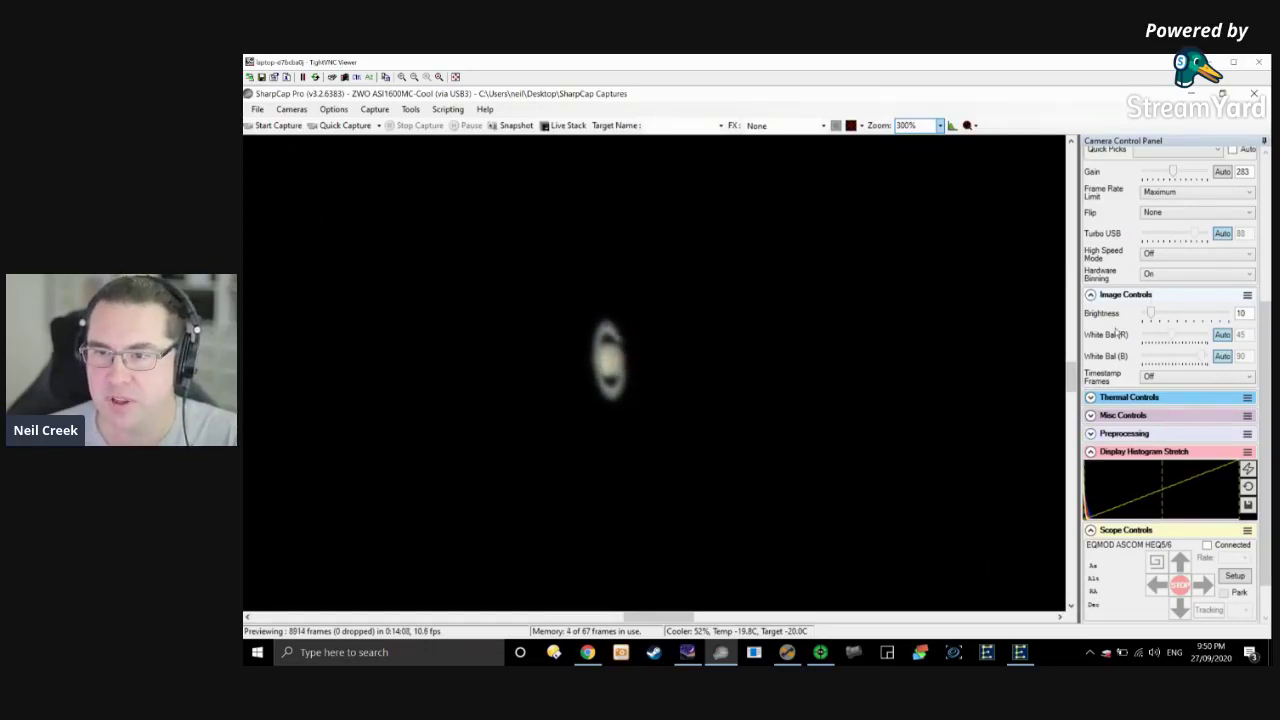
scroll(1117, 336, "up", 5)
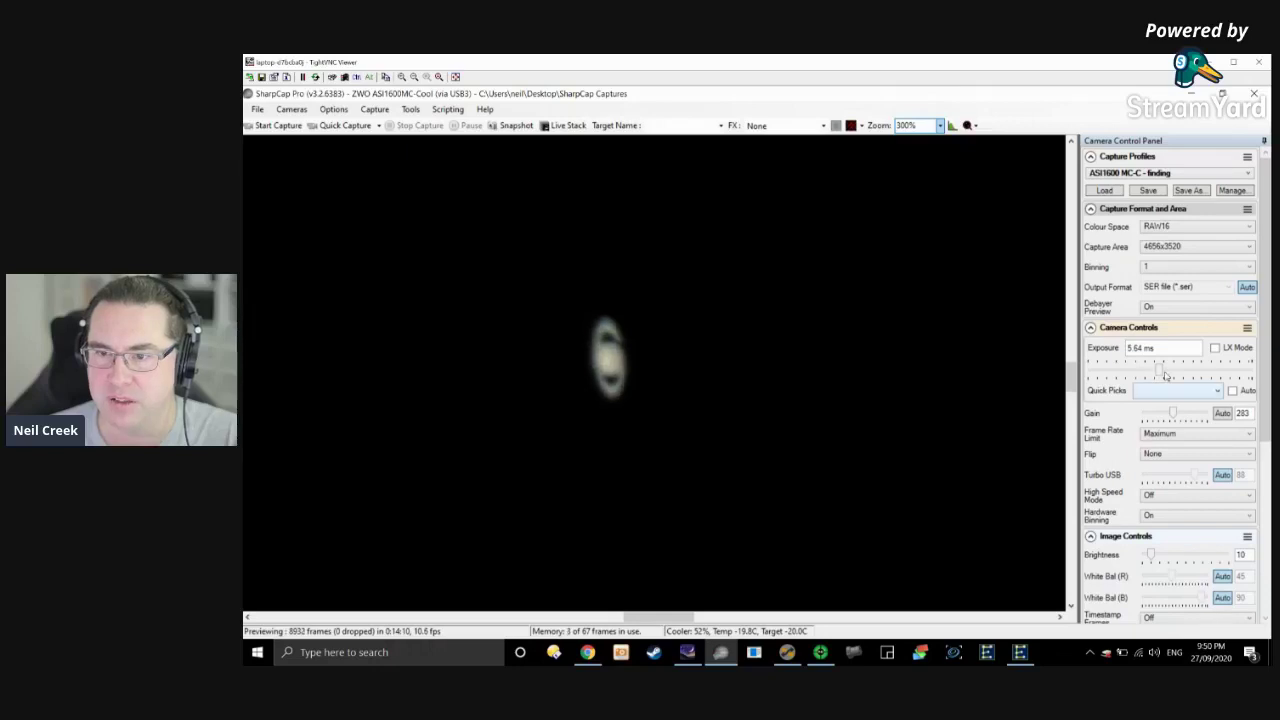
left_click_drag(1165, 375, 1193, 373)
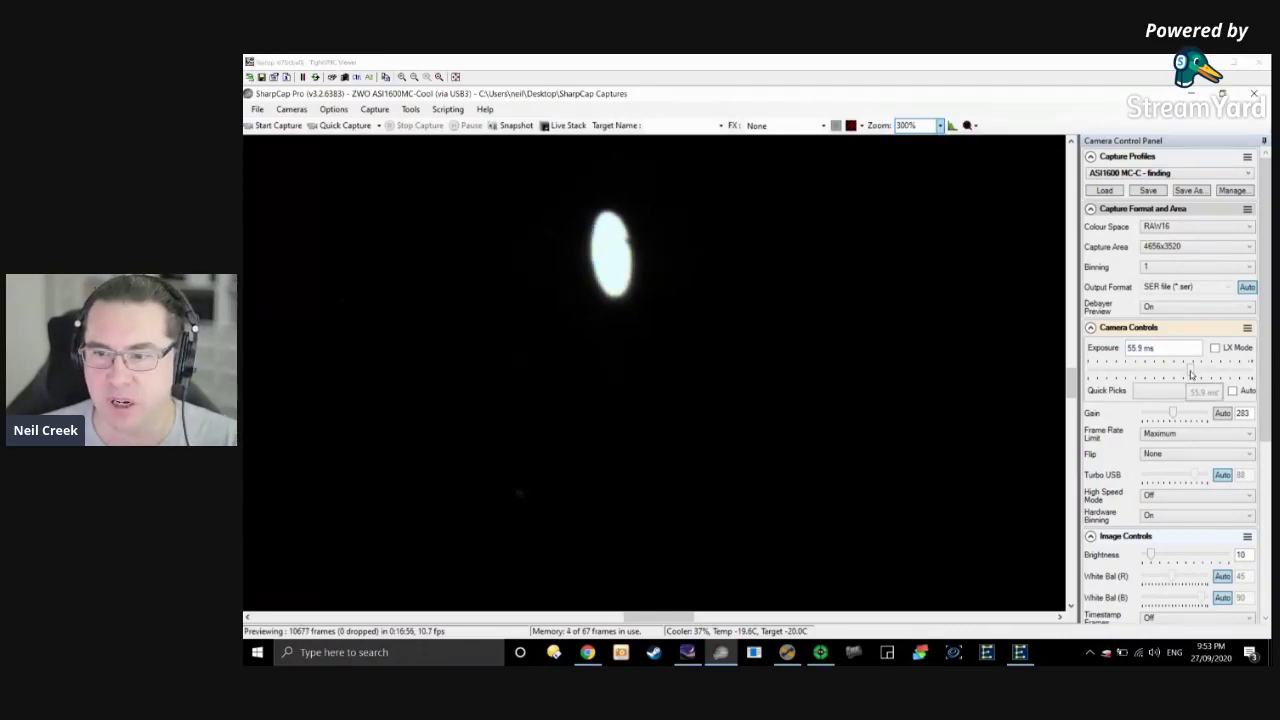
left_click_drag(1190, 370, 1145, 374)
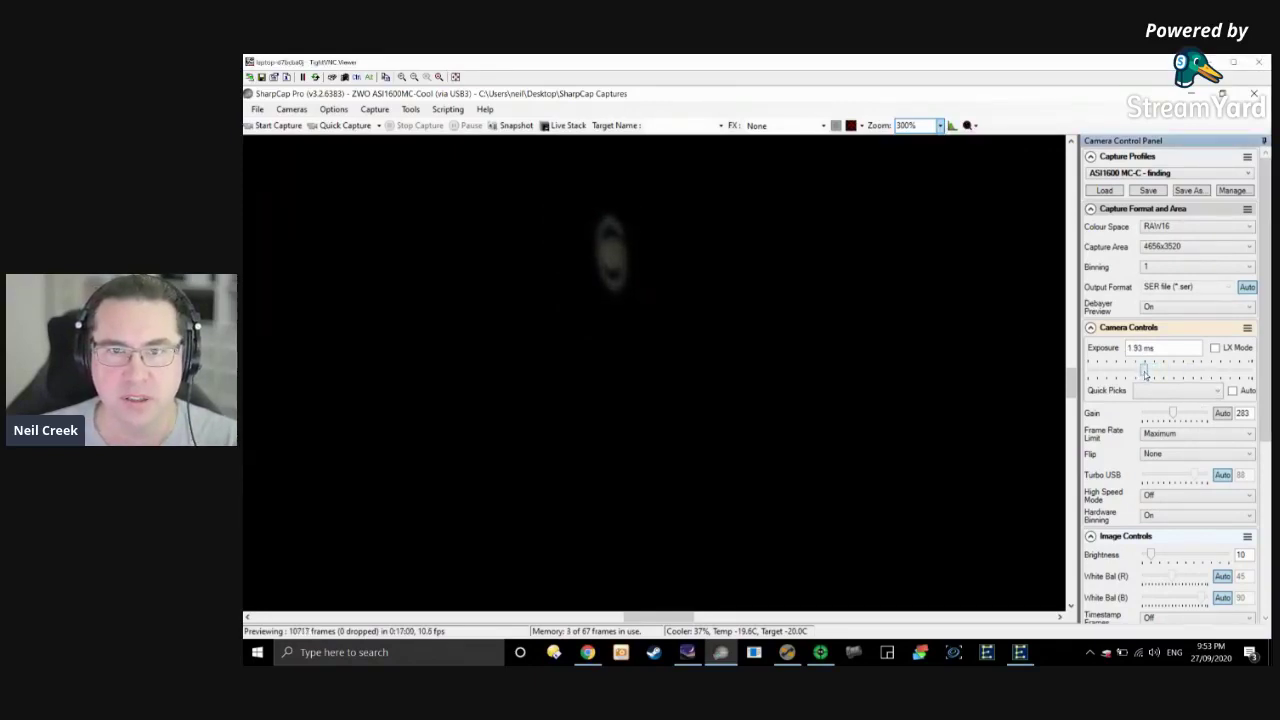
Reset the preview zoom to Auto and slew the telescope to Jupiter's coordinates from Stellarium.
left_click(910, 125)
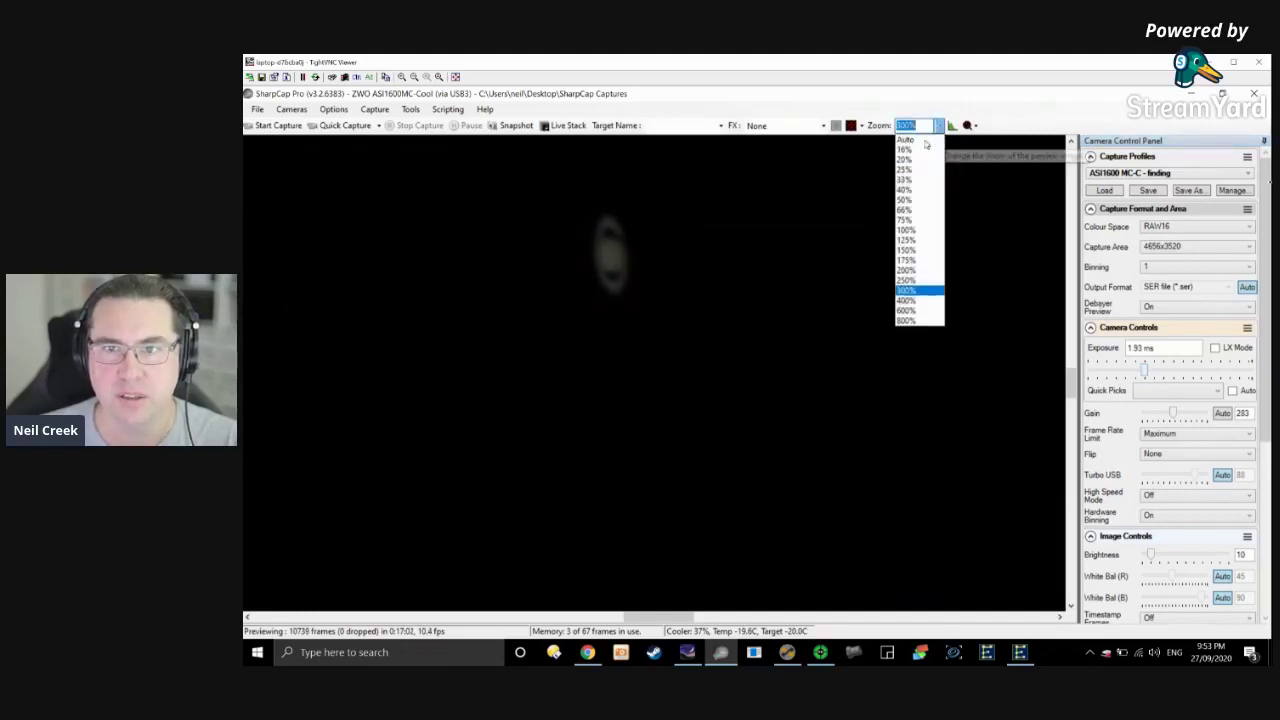
left_click(915, 141)
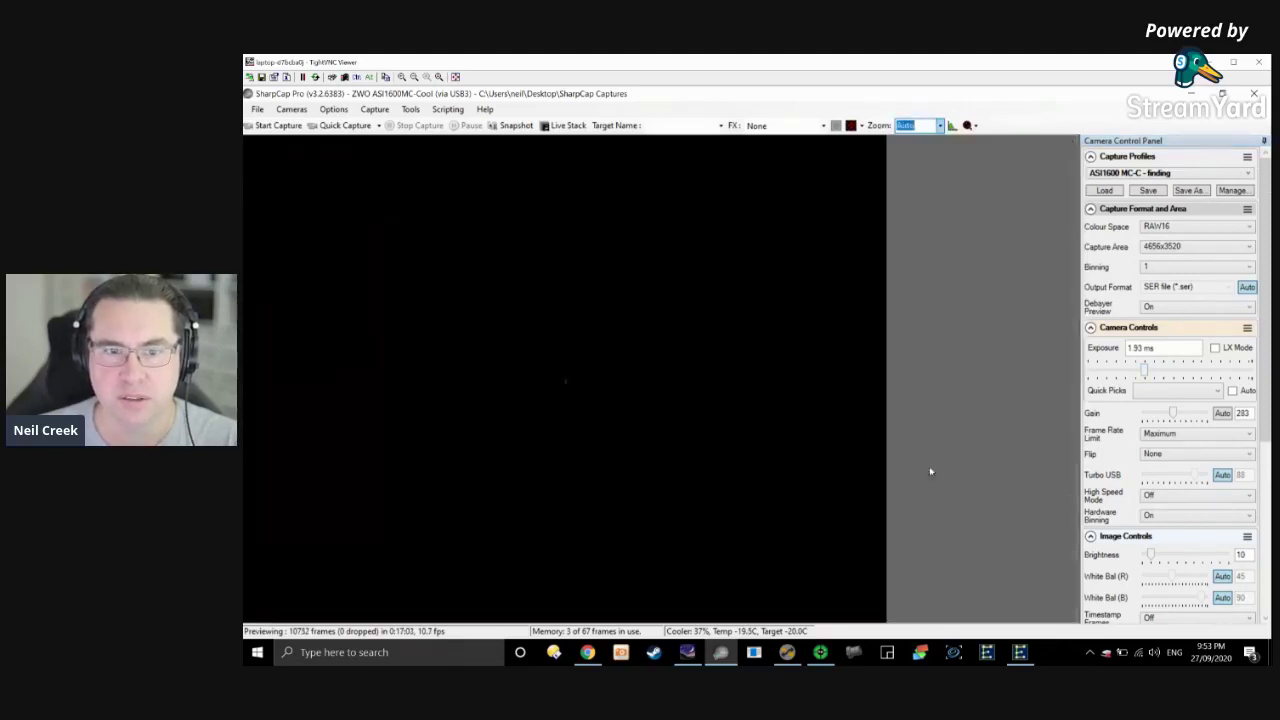
left_click(687, 652)
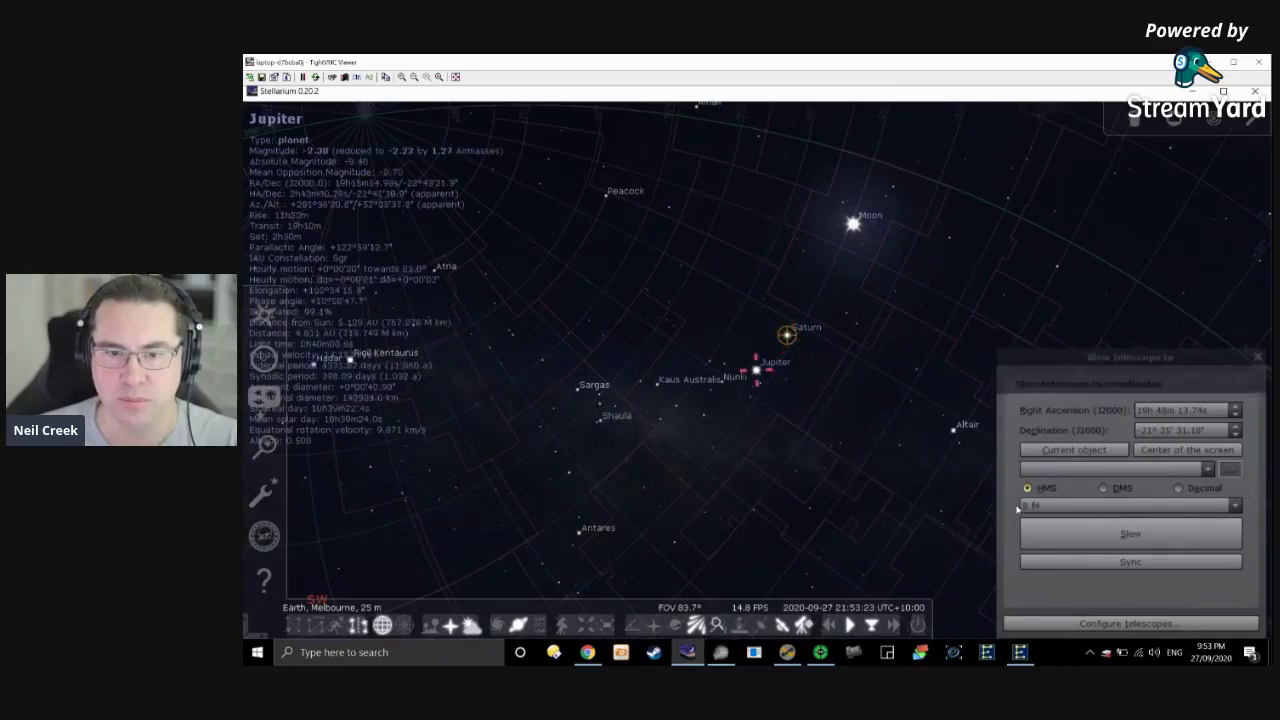
left_click(1060, 452)
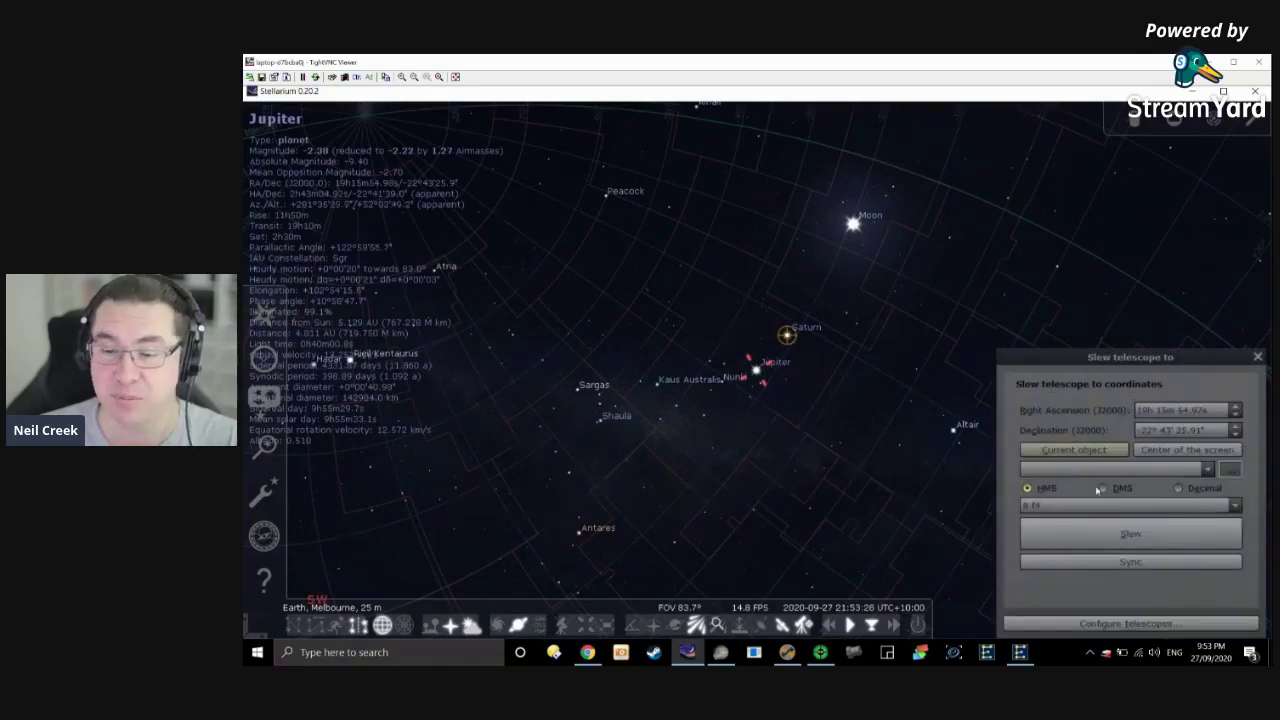
left_click(1100, 540)
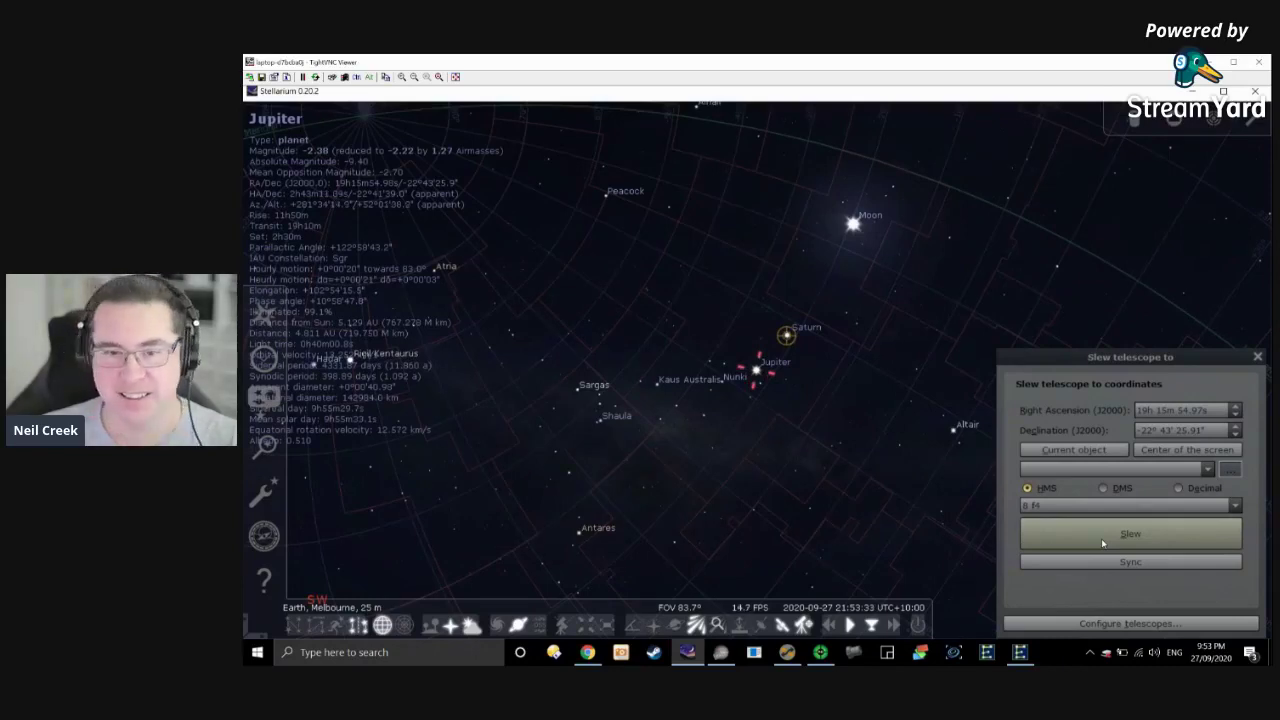
Switch to SharpCap to show the diagonal crosshair reticle, and bring up the EQMOD mount control window.
left_click(721, 653)
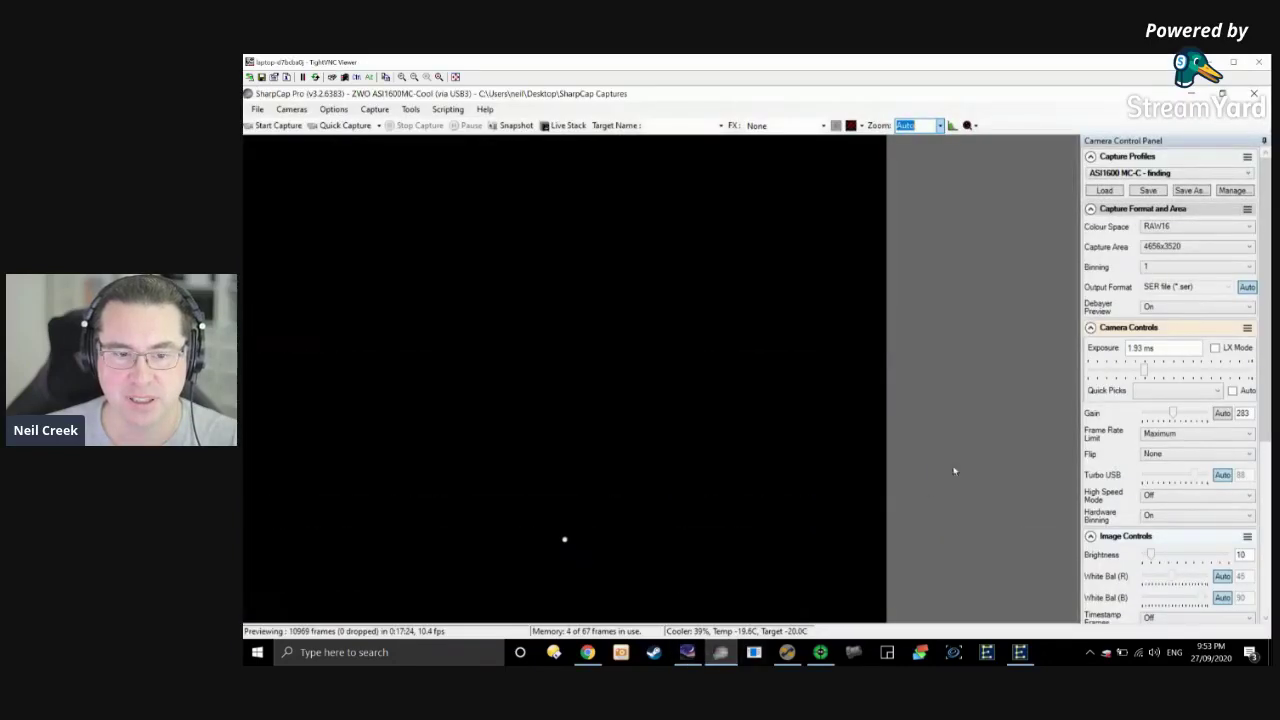
left_click(851, 126)
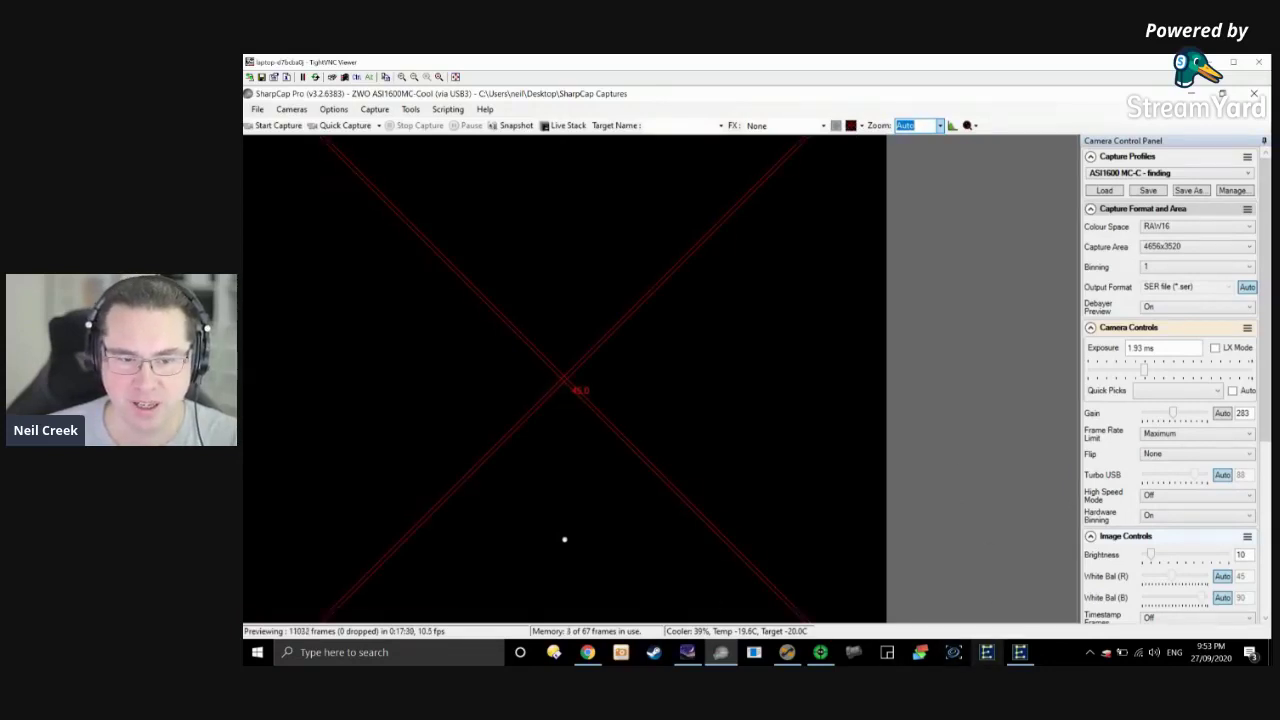
mouse_move(1020, 655)
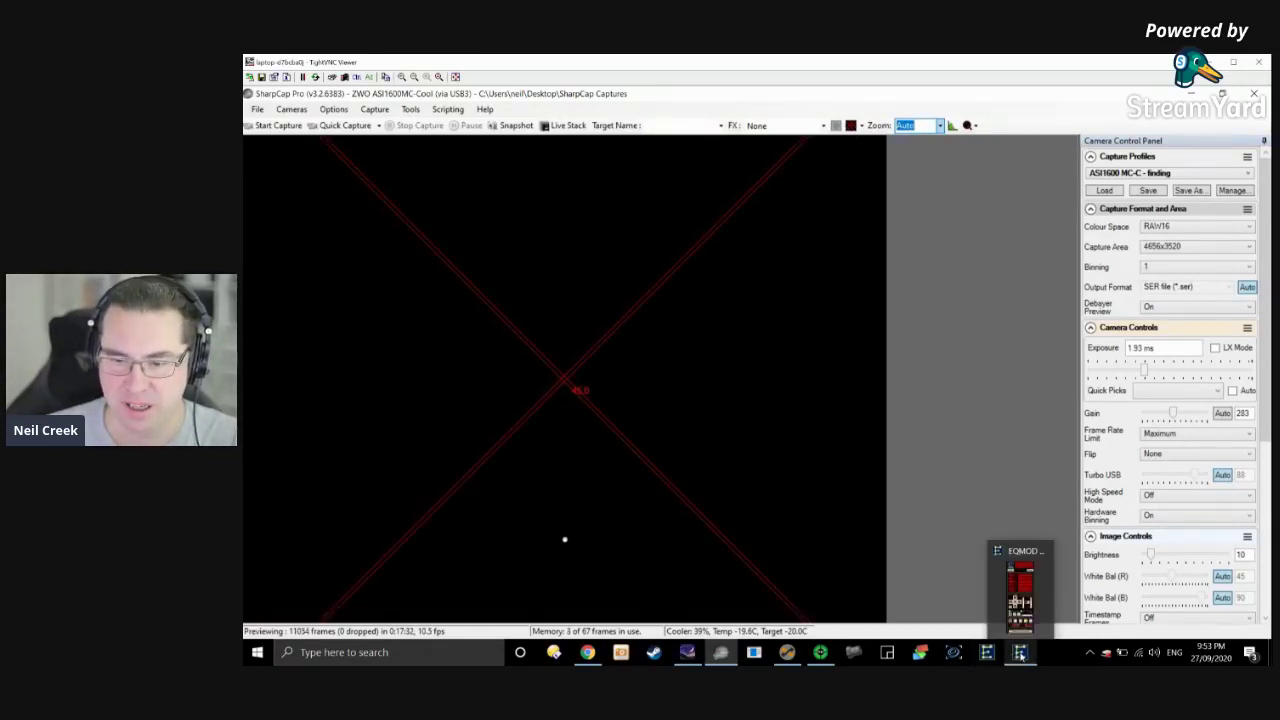
left_click(1020, 592)
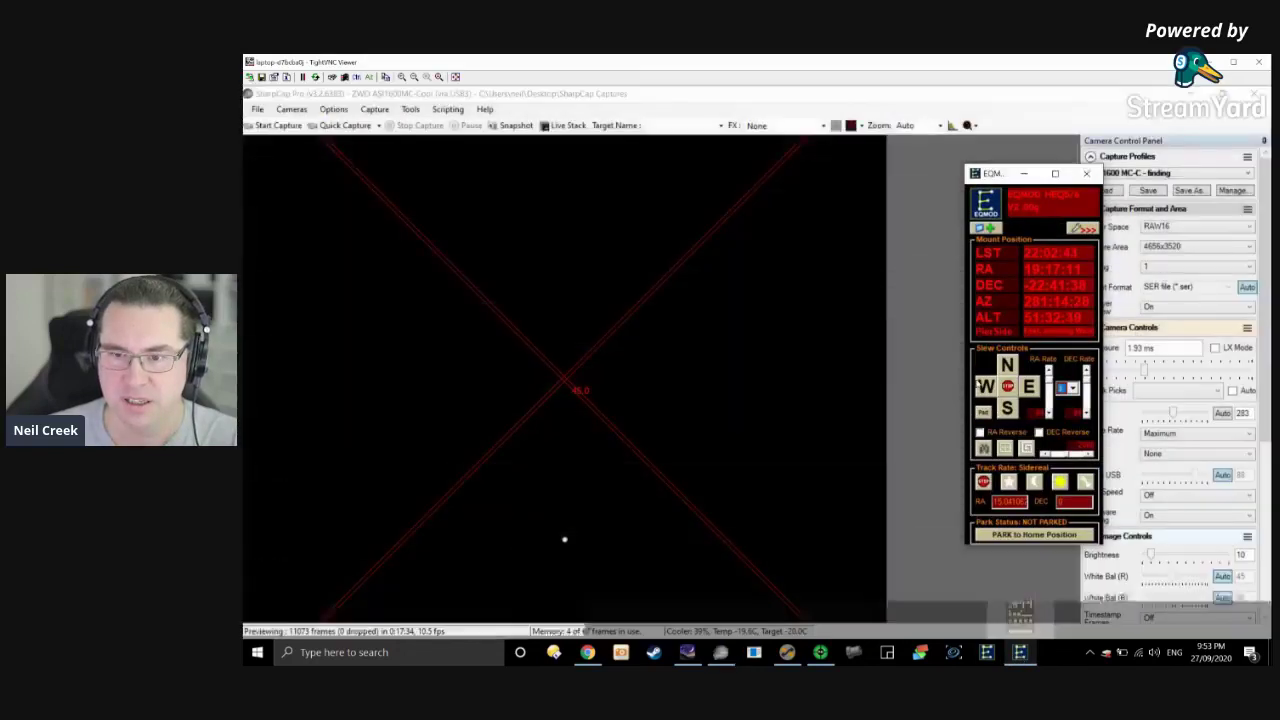
Nudge the mount west, east, north and south in EQMOD until Jupiter sits at the centre of the crosshair reticle.
left_click(987, 392)
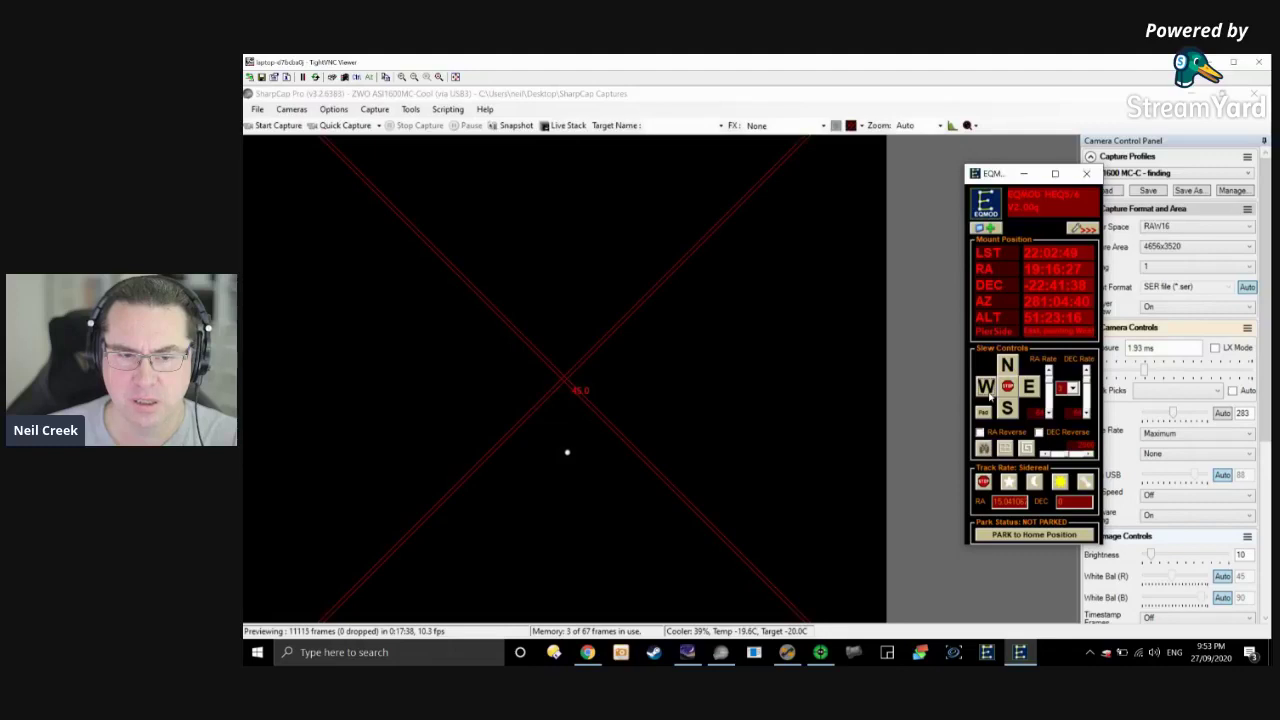
left_click(989, 395)
left_click(989, 394)
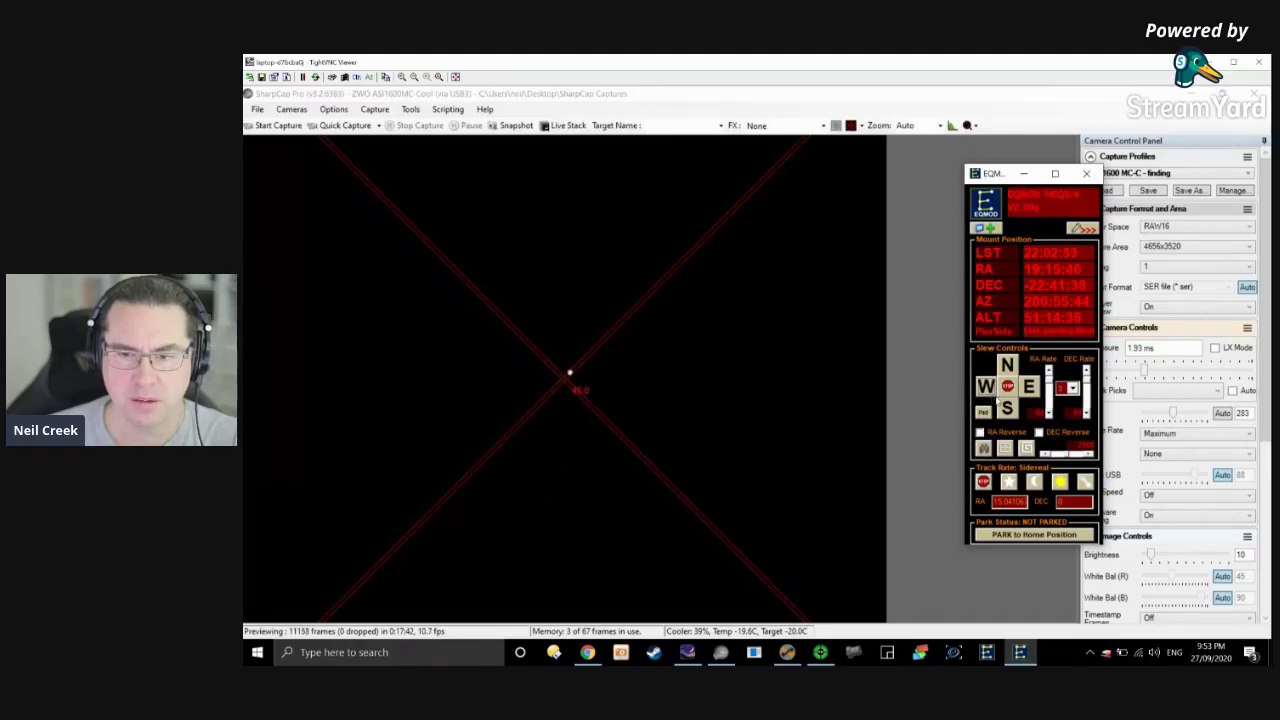
left_click(1030, 392)
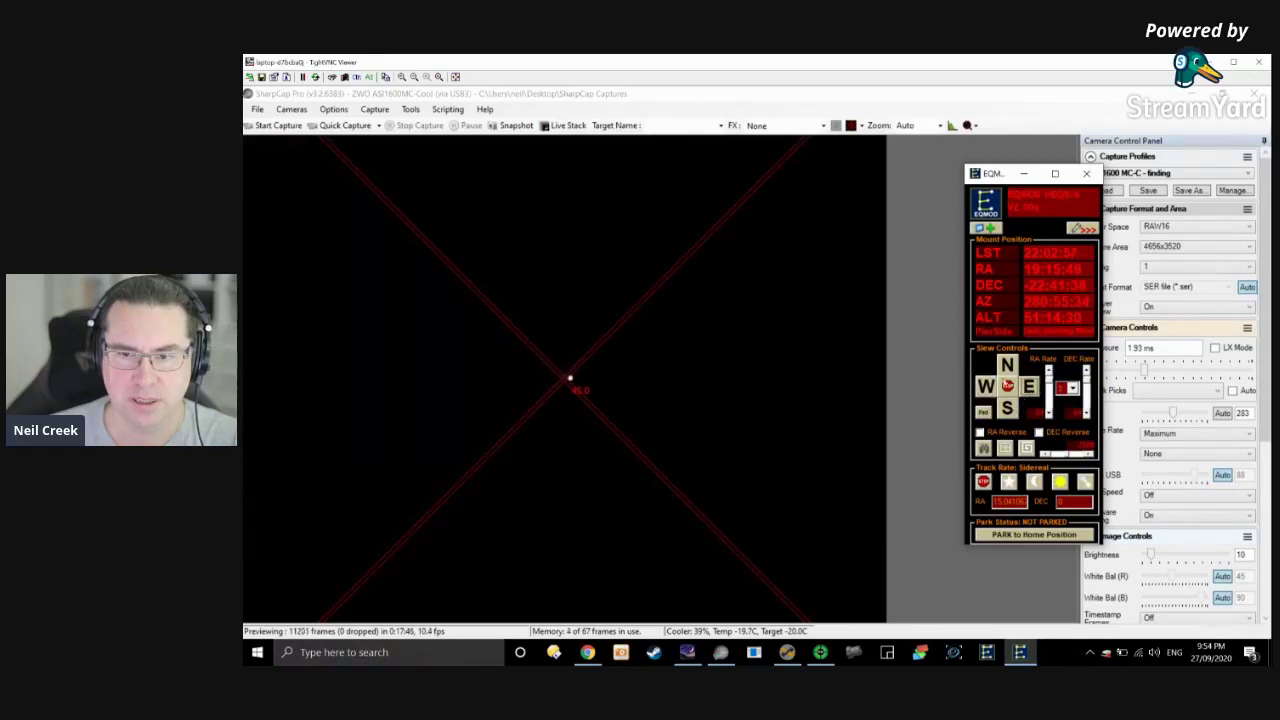
left_click(1008, 366)
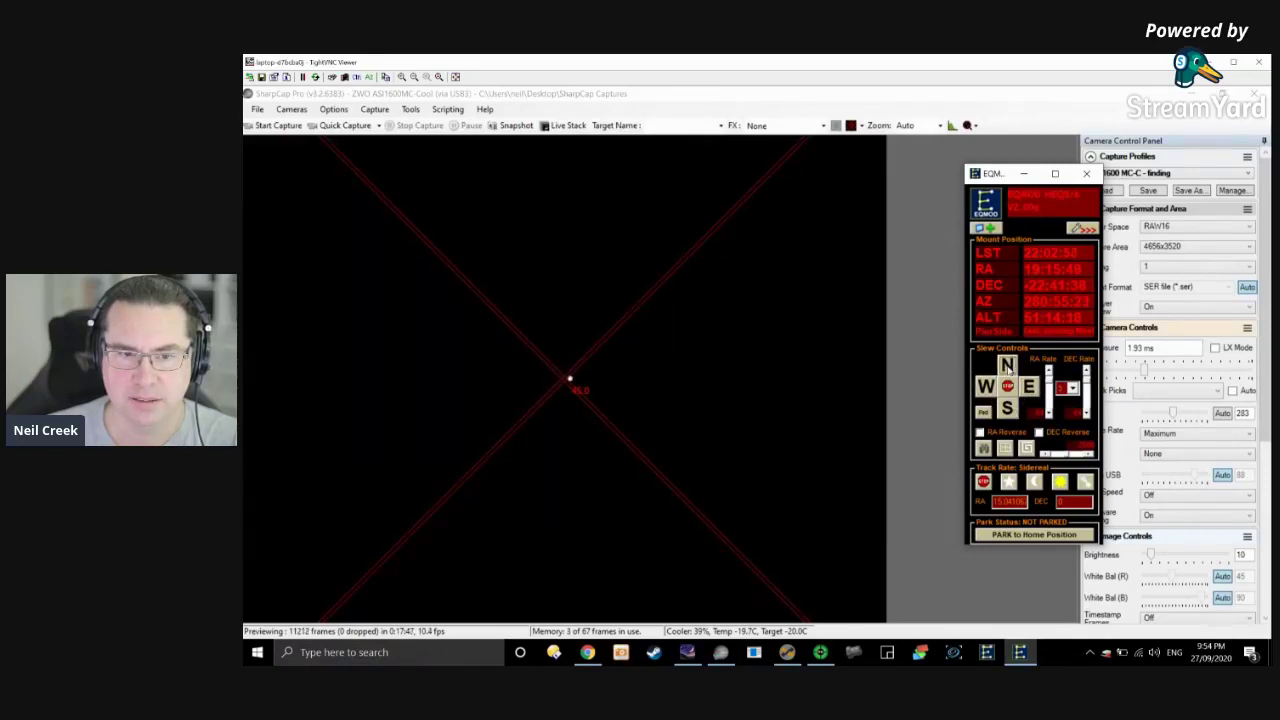
left_click(1013, 418)
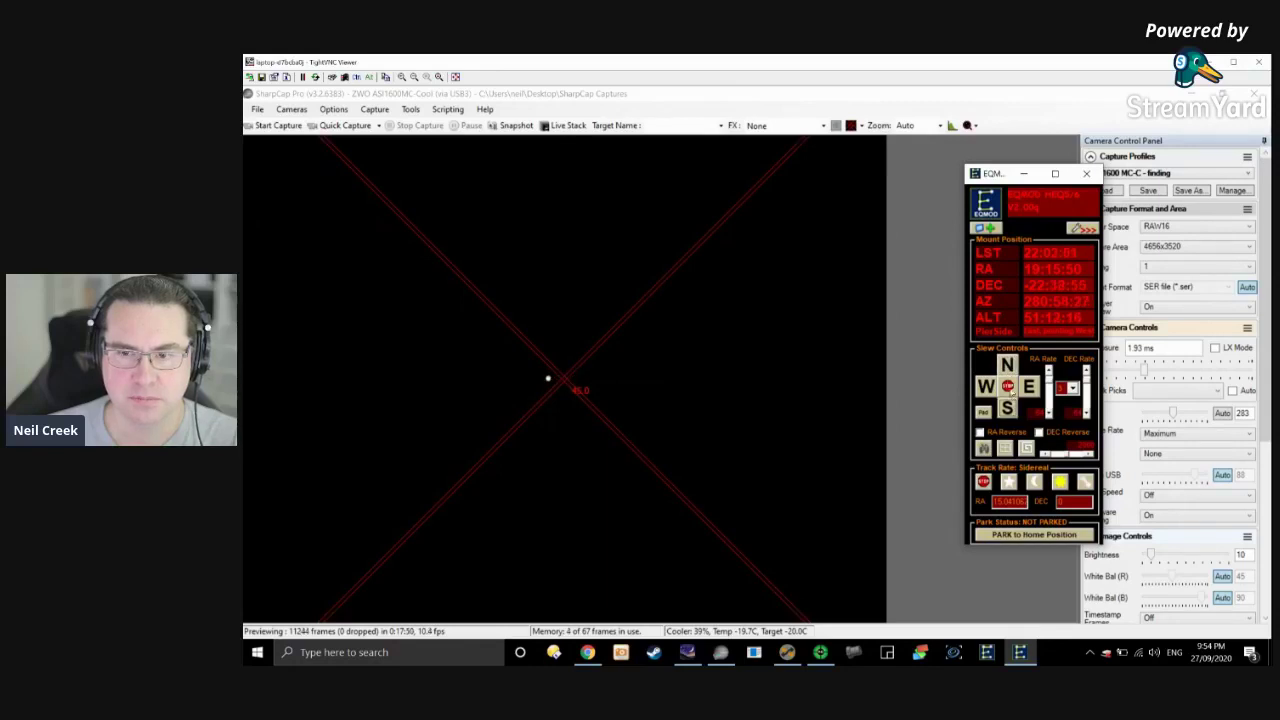
left_click(1008, 366)
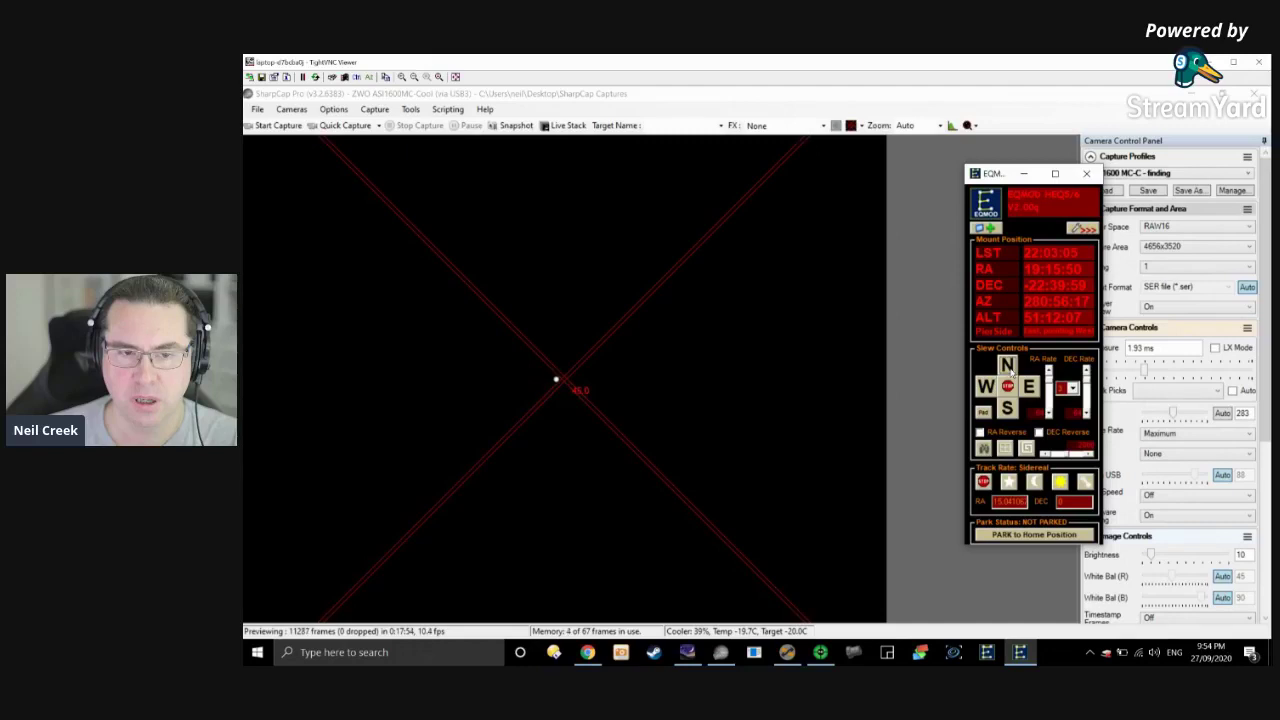
Check Jupiter in Stellarium, return to SharpCap and cycle the reticle overlay until it is hidden.
left_click(687, 652)
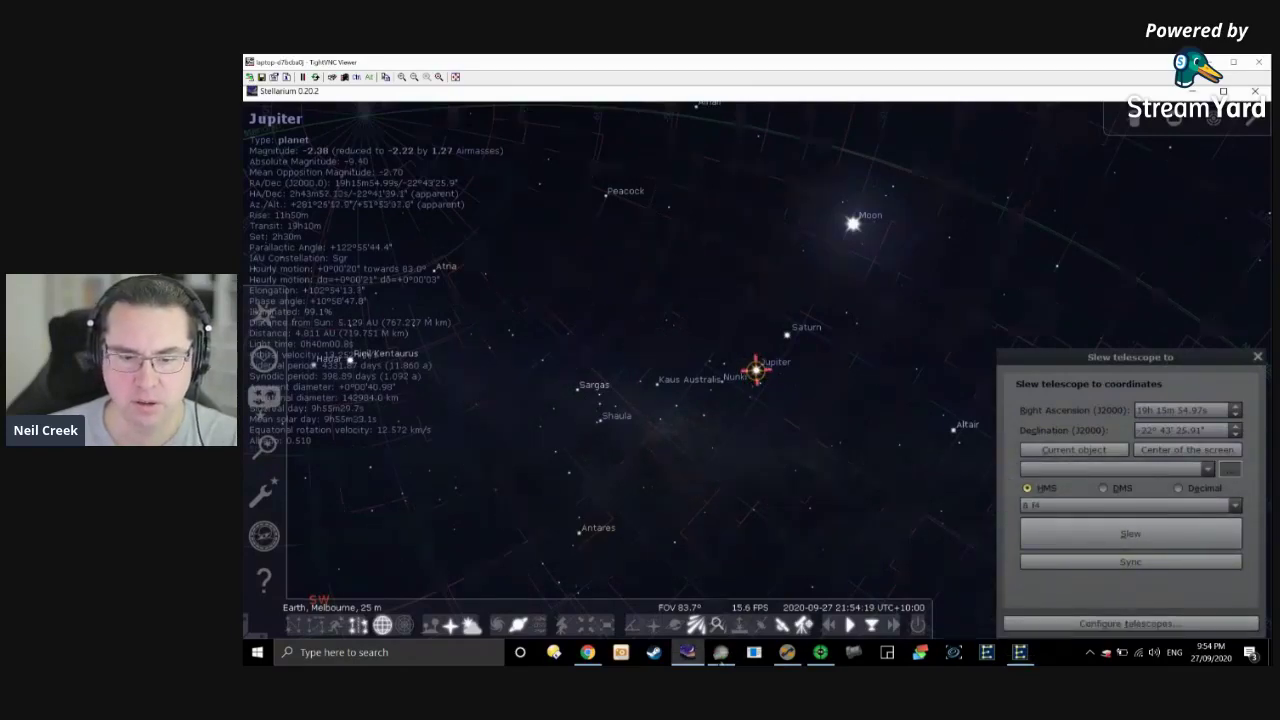
left_click(735, 652)
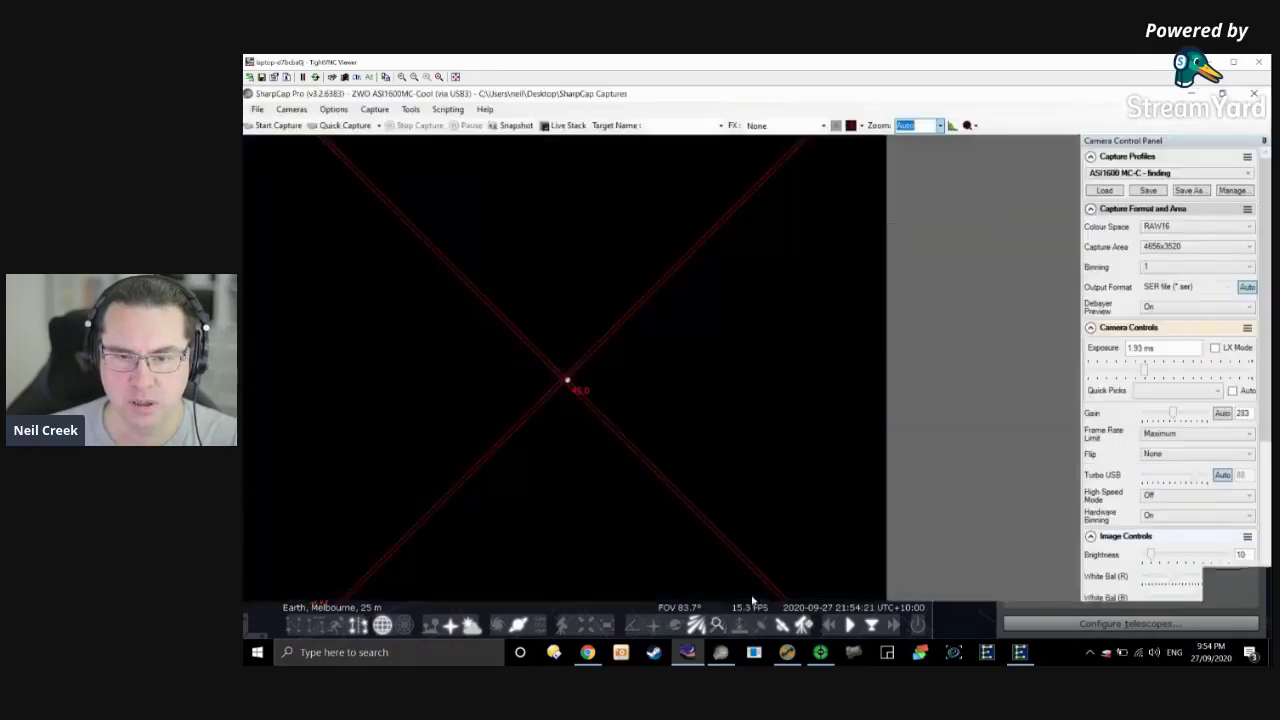
left_click(851, 126)
left_click(851, 126)
left_click(851, 126)
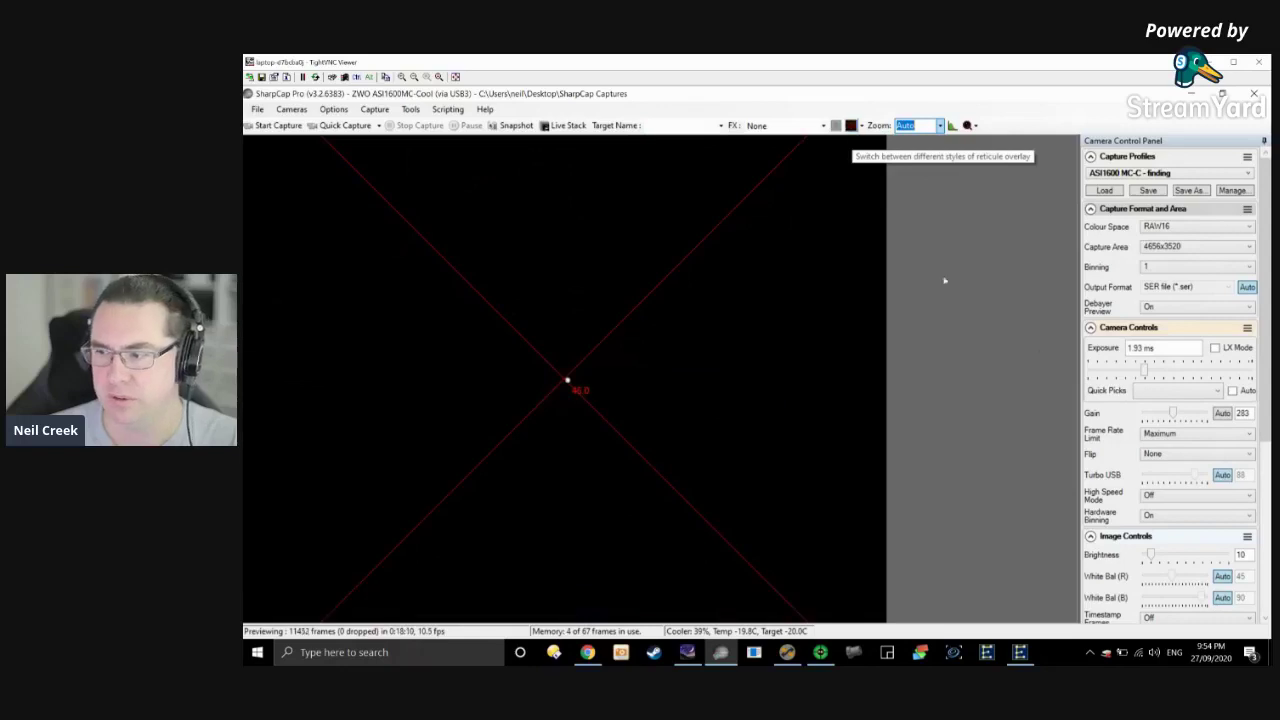
left_click(851, 126)
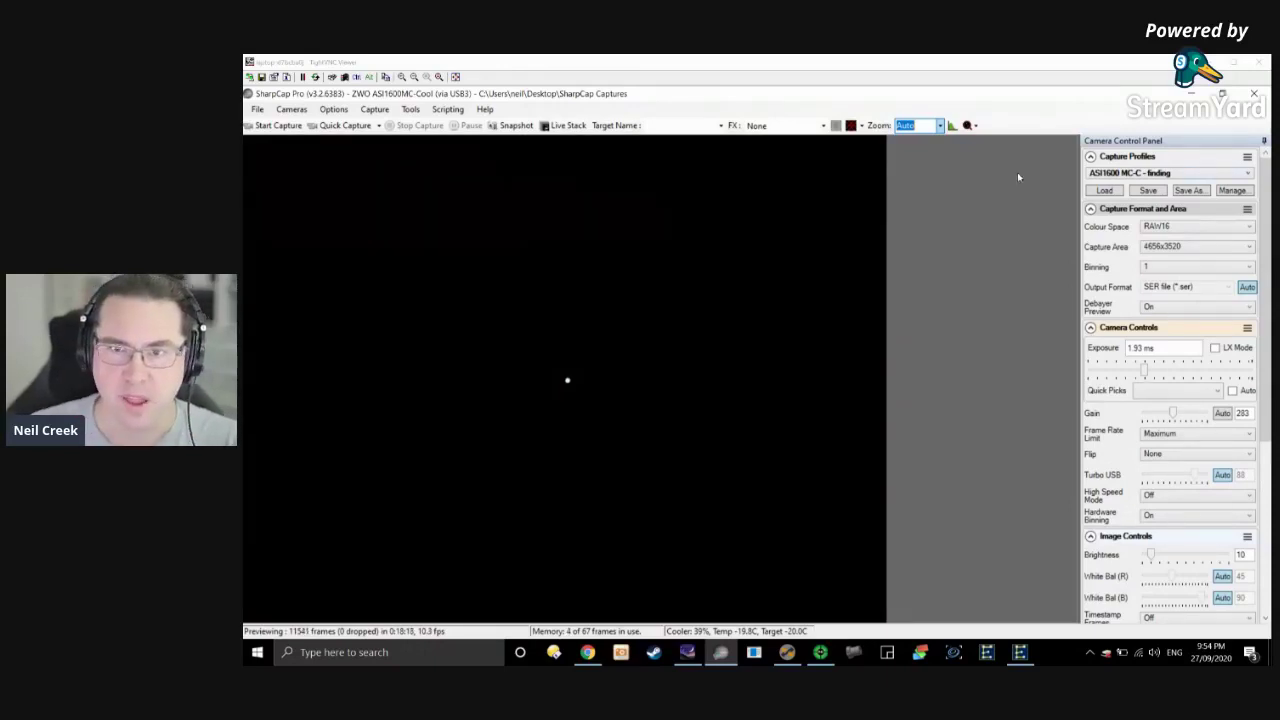
Zoom the preview to 300% and set the camera exposure to 10.5 ms and the gain to 92 for Jupiter.
left_click(940, 126)
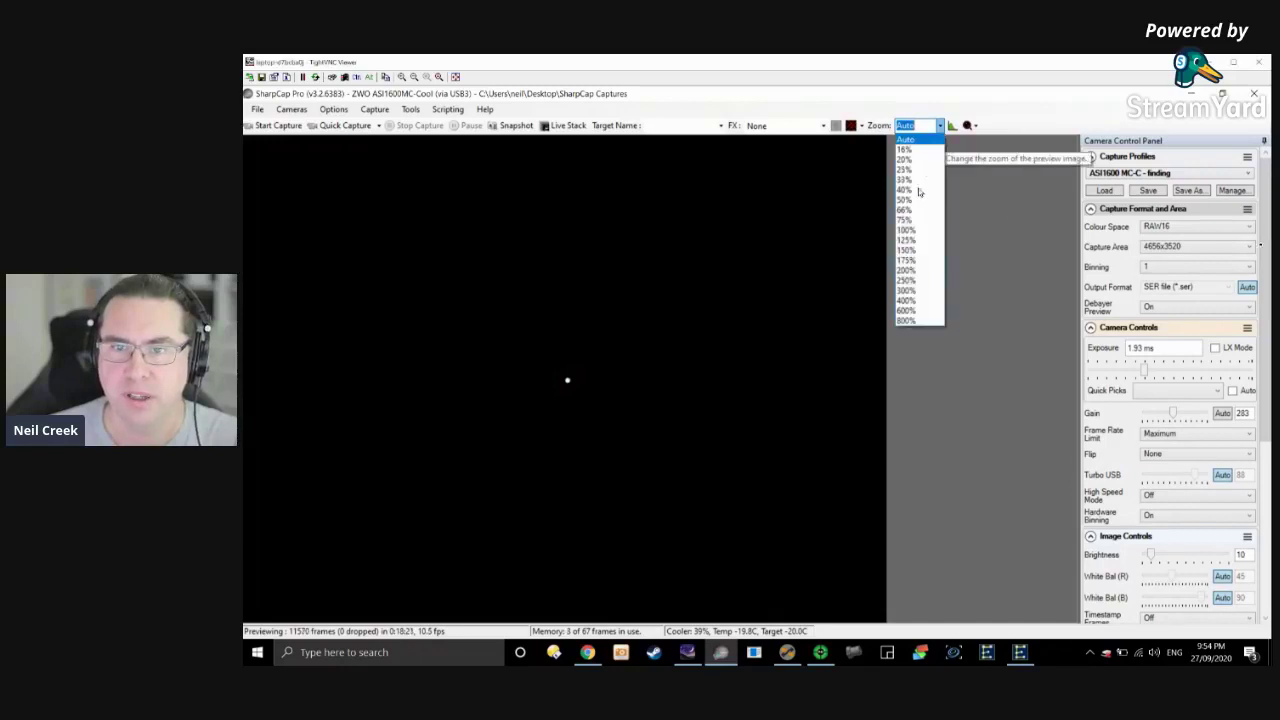
left_click(906, 296)
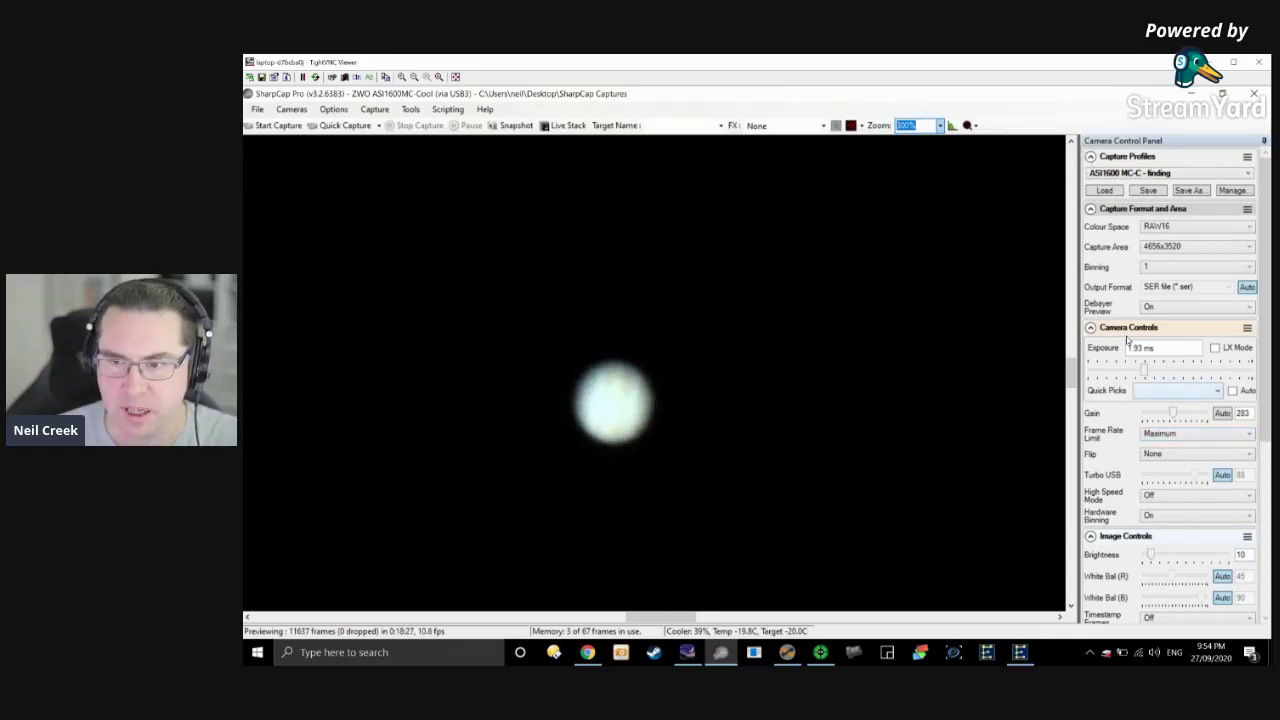
mouse_move(1148, 370)
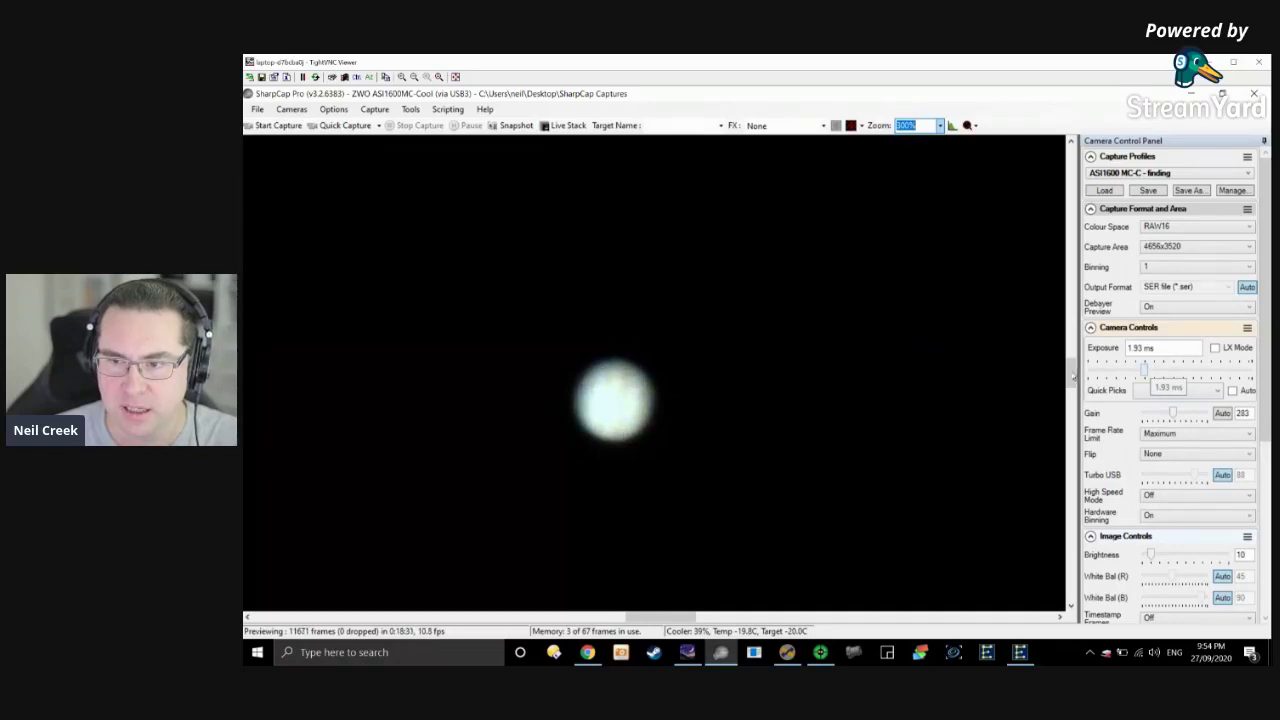
left_click_drag(1148, 372, 1136, 373)
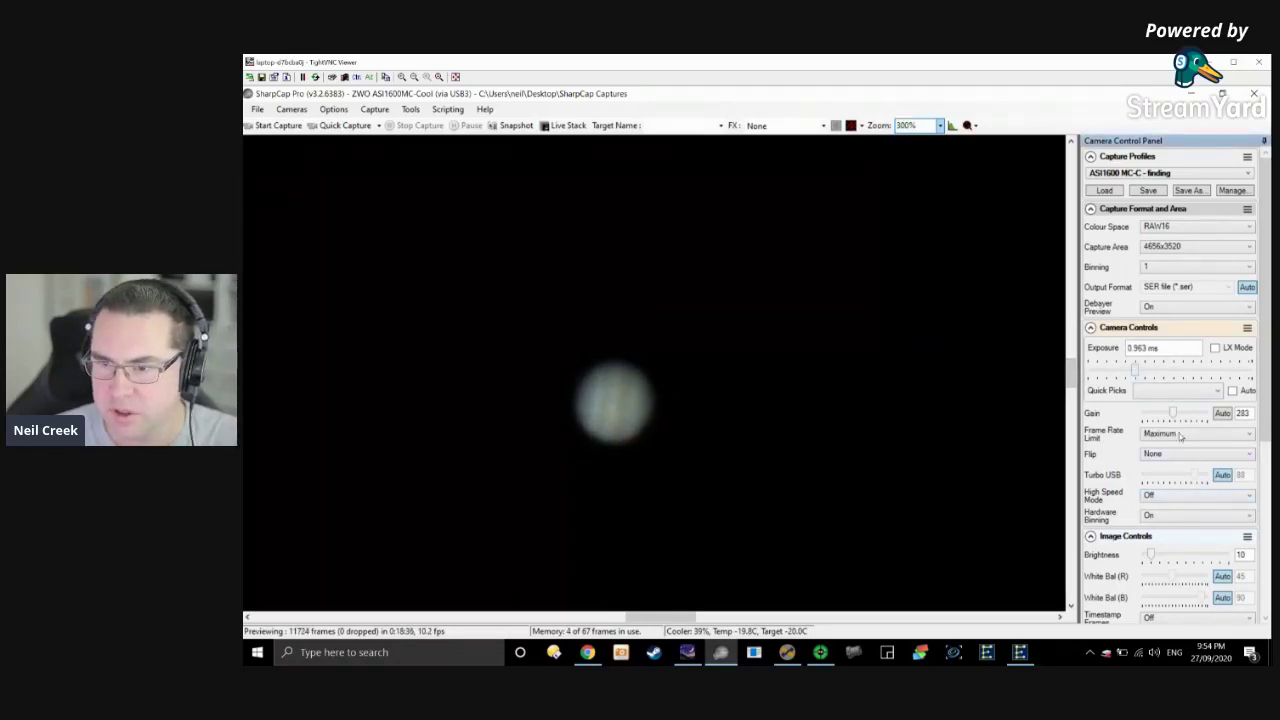
left_click_drag(1172, 413, 1167, 372)
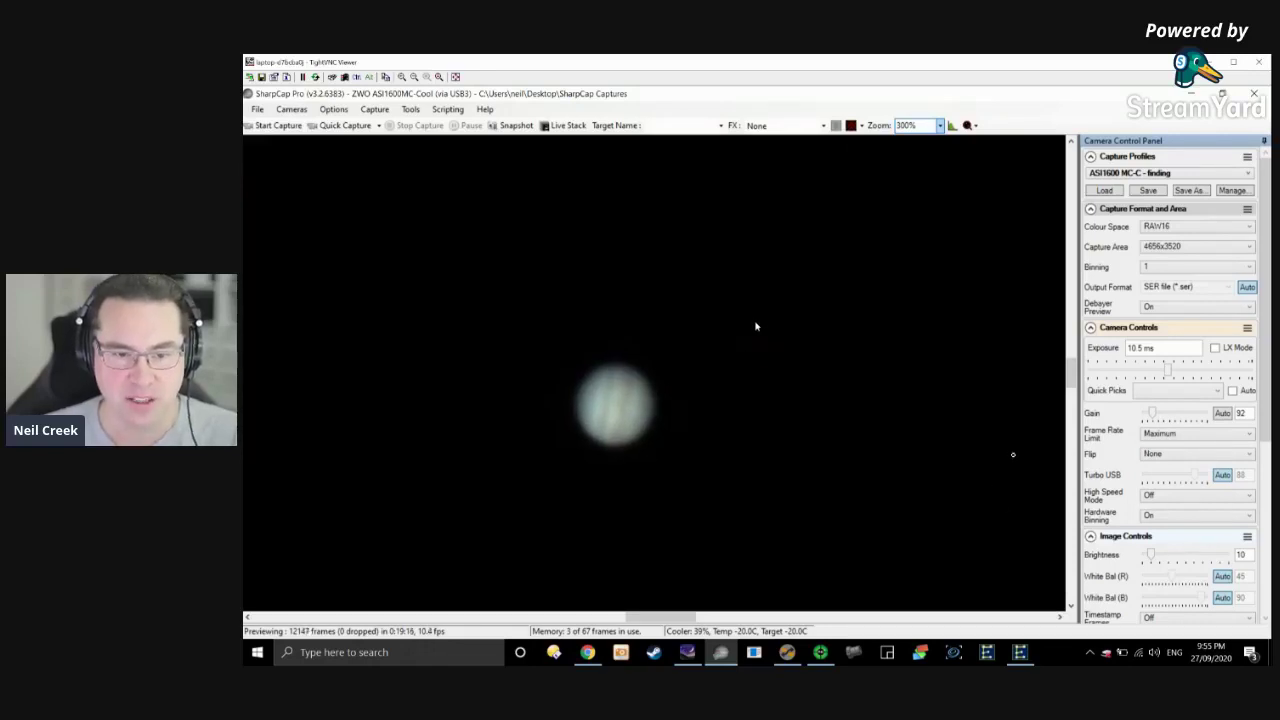
View Jupiter at 100% zoom, enlarge the preview to 600% and reposition the planet in view.
left_click(940, 125)
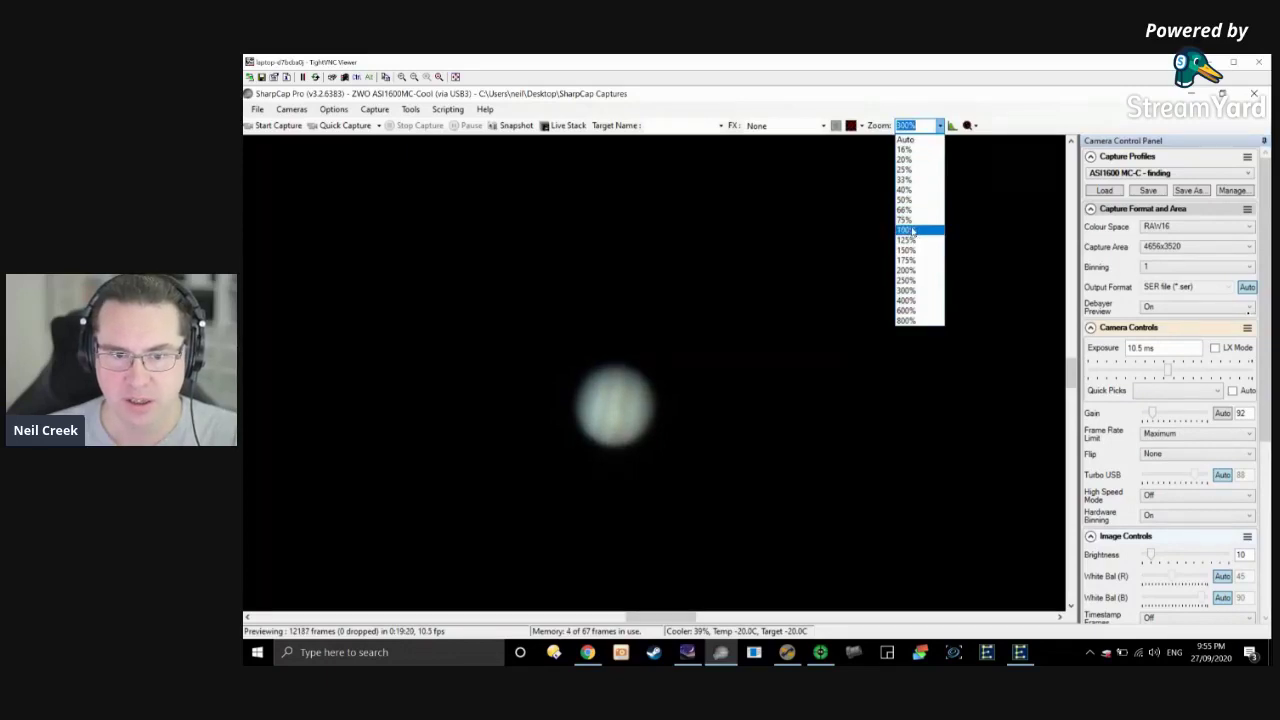
left_click(913, 232)
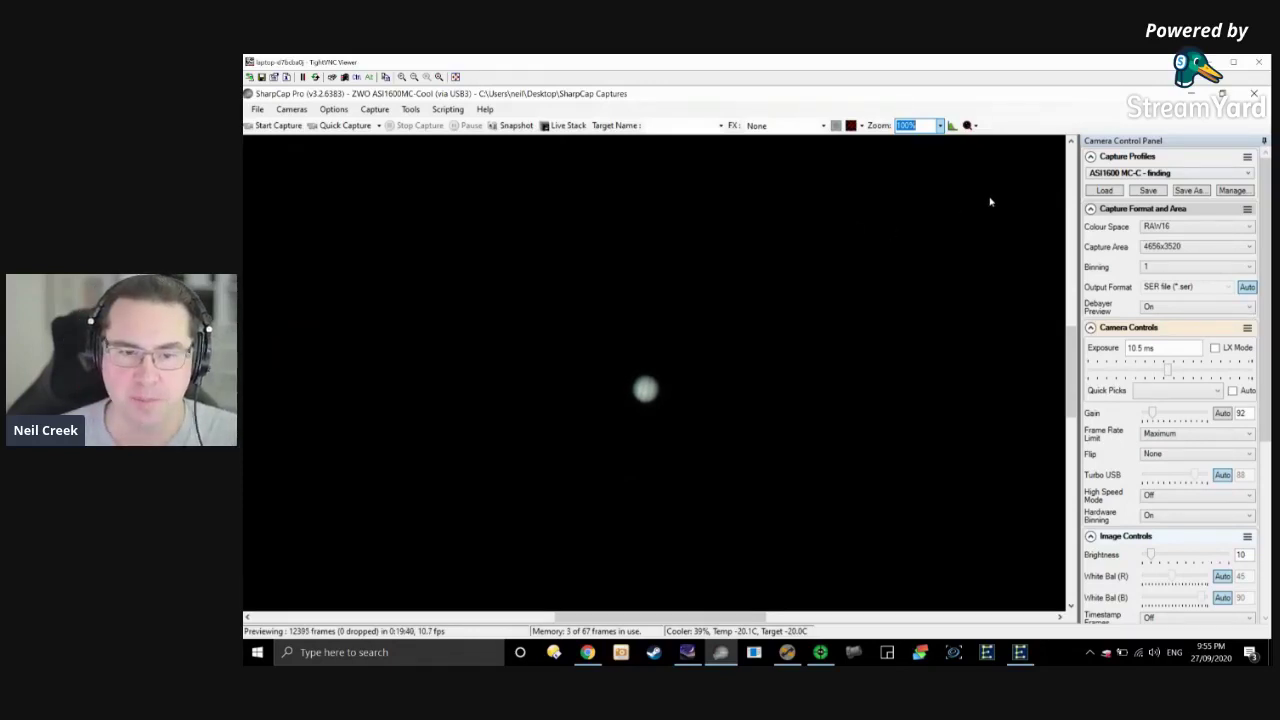
left_click(940, 126)
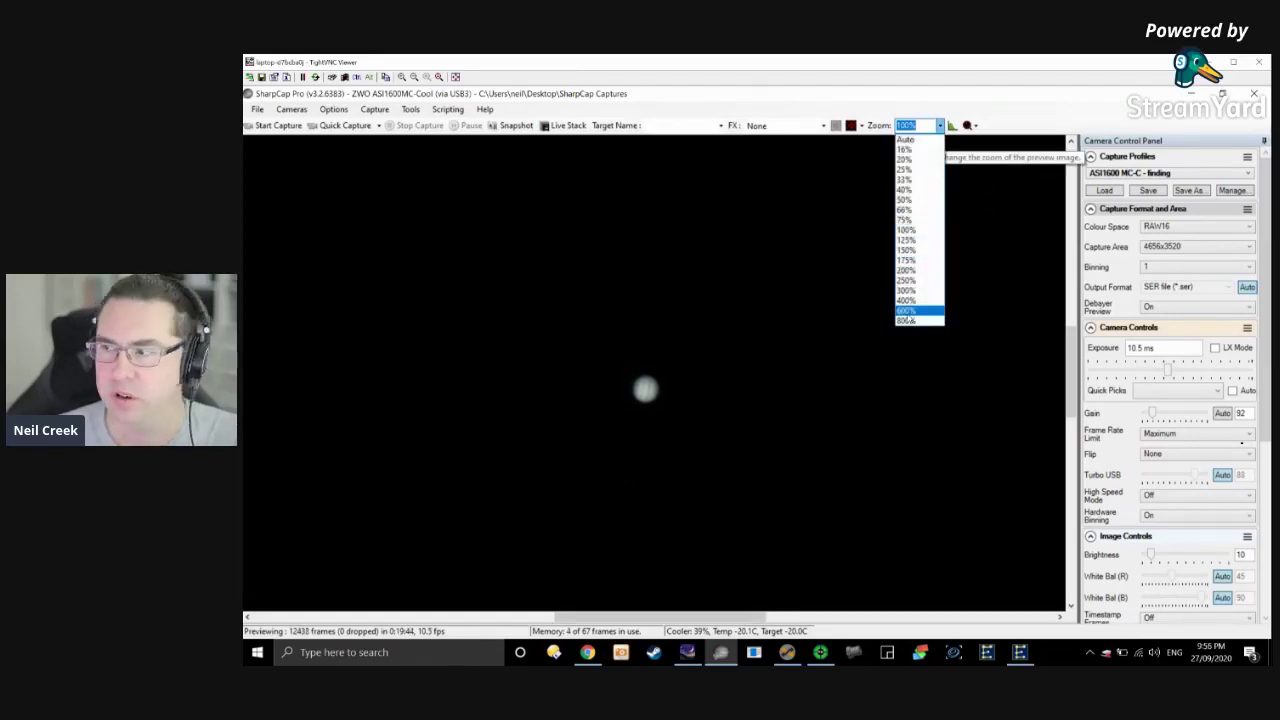
left_click(906, 311)
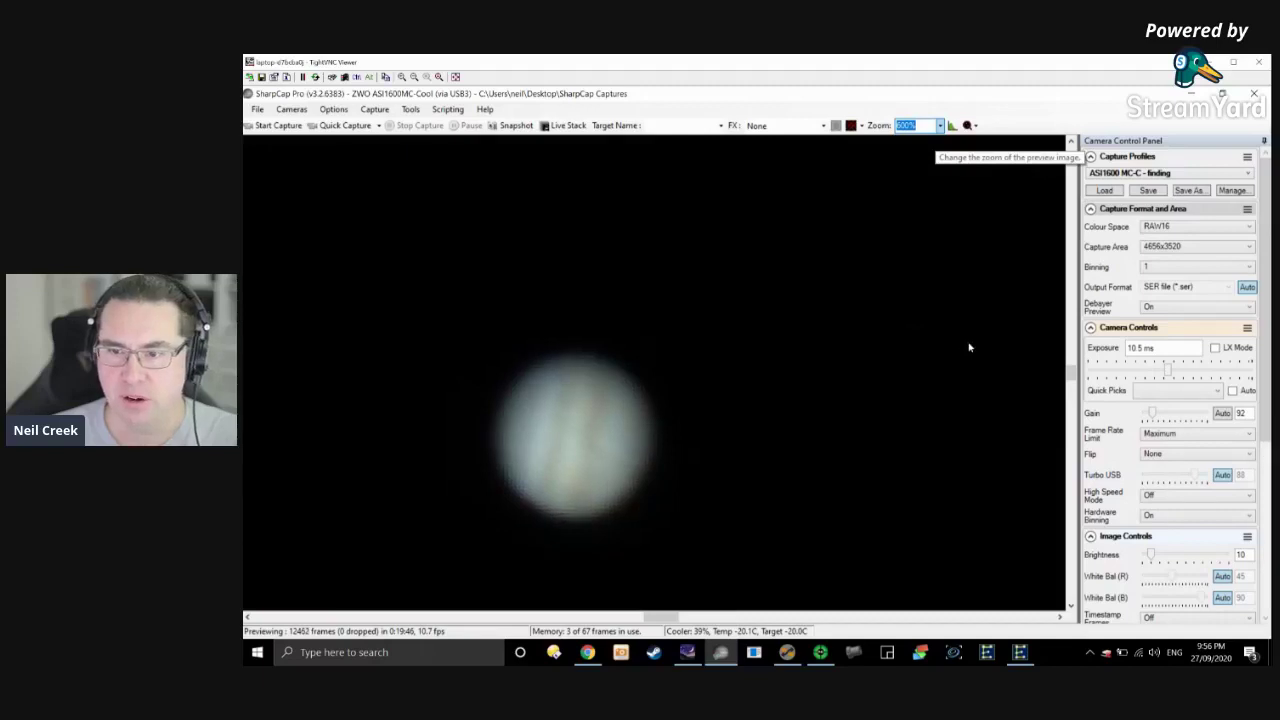
left_click_drag(1070, 366, 1072, 378)
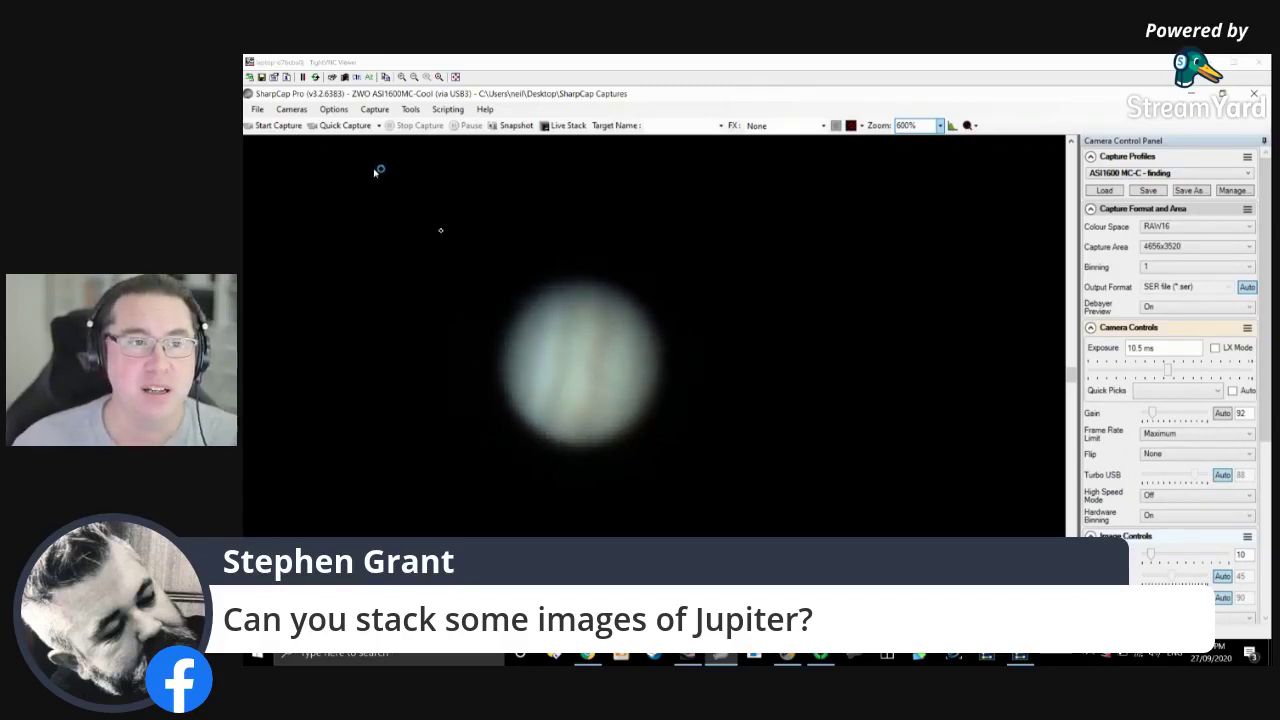
Start a capture of Jupiter limited to 3000 frames and stop it after a few seconds.
left_click(278, 126)
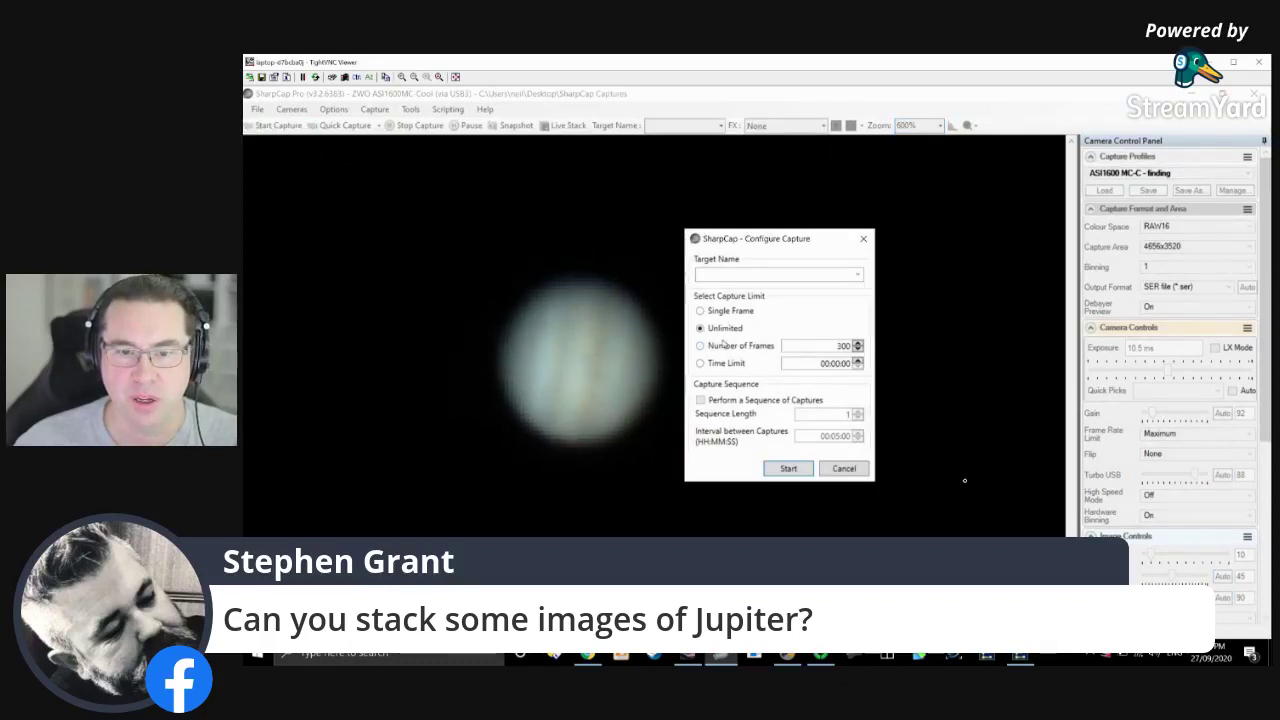
left_click_drag(802, 352, 870, 352)
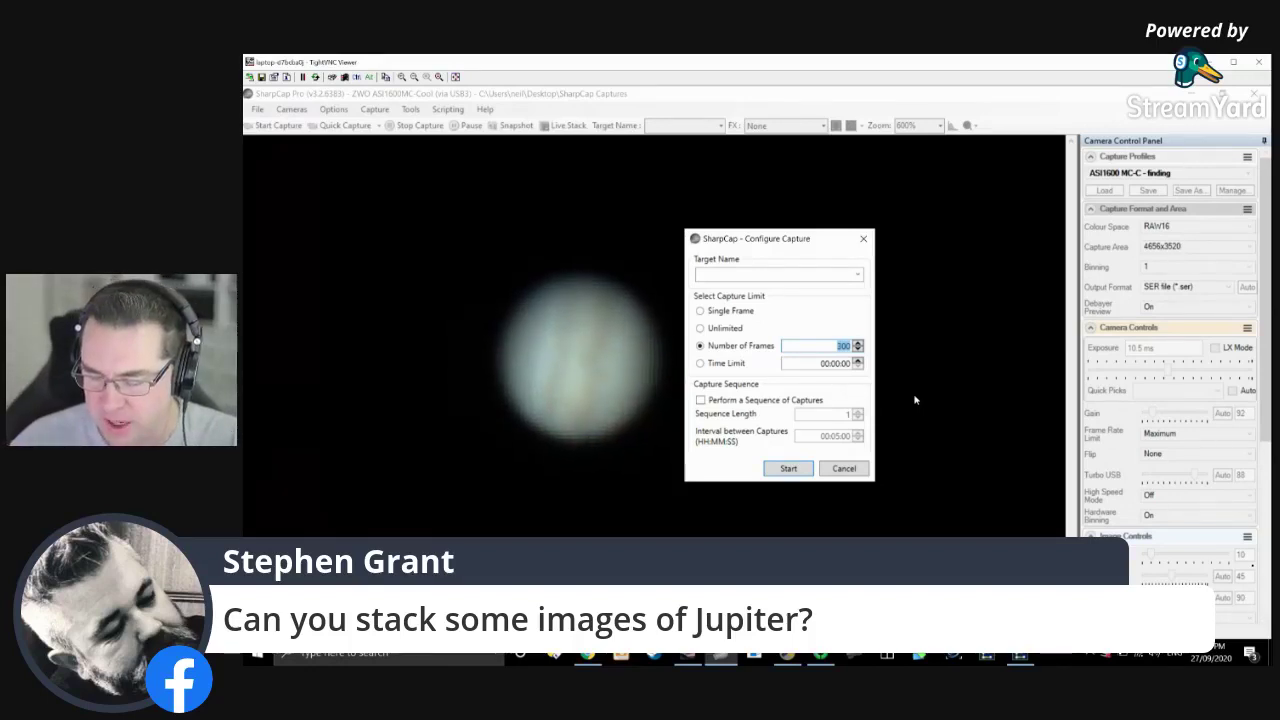
type("300")
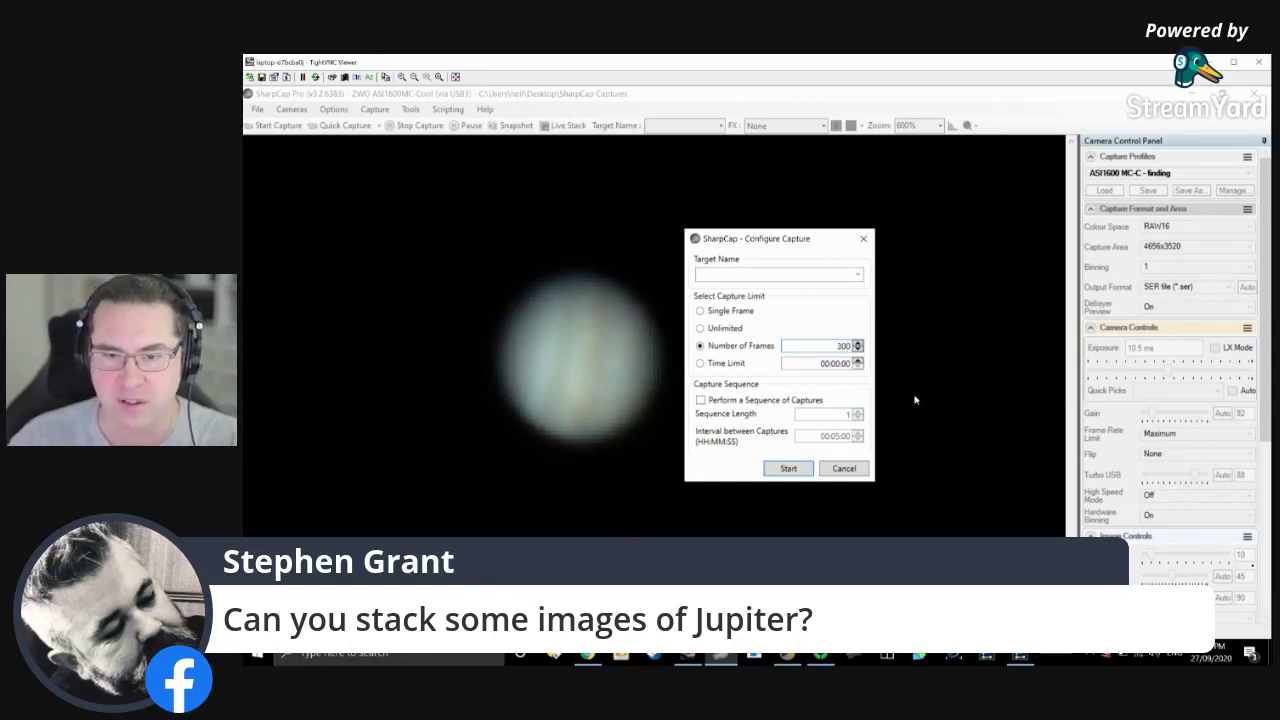
type("0")
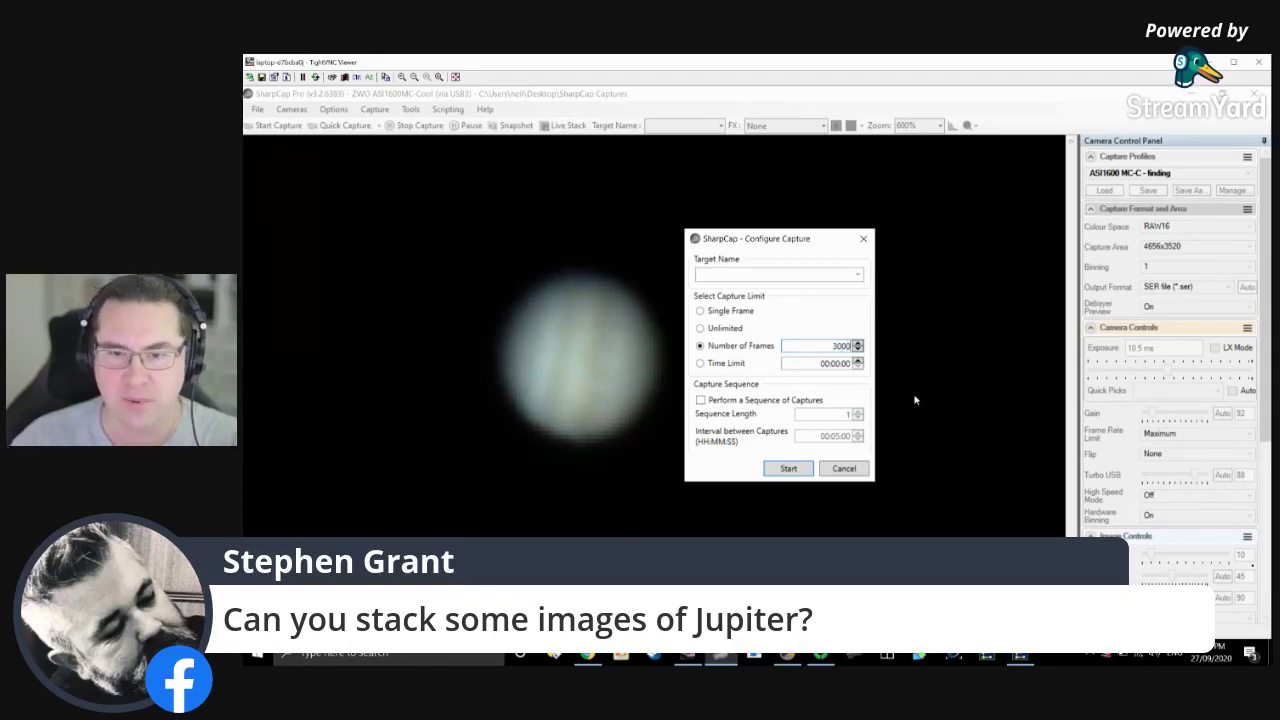
left_click(789, 470)
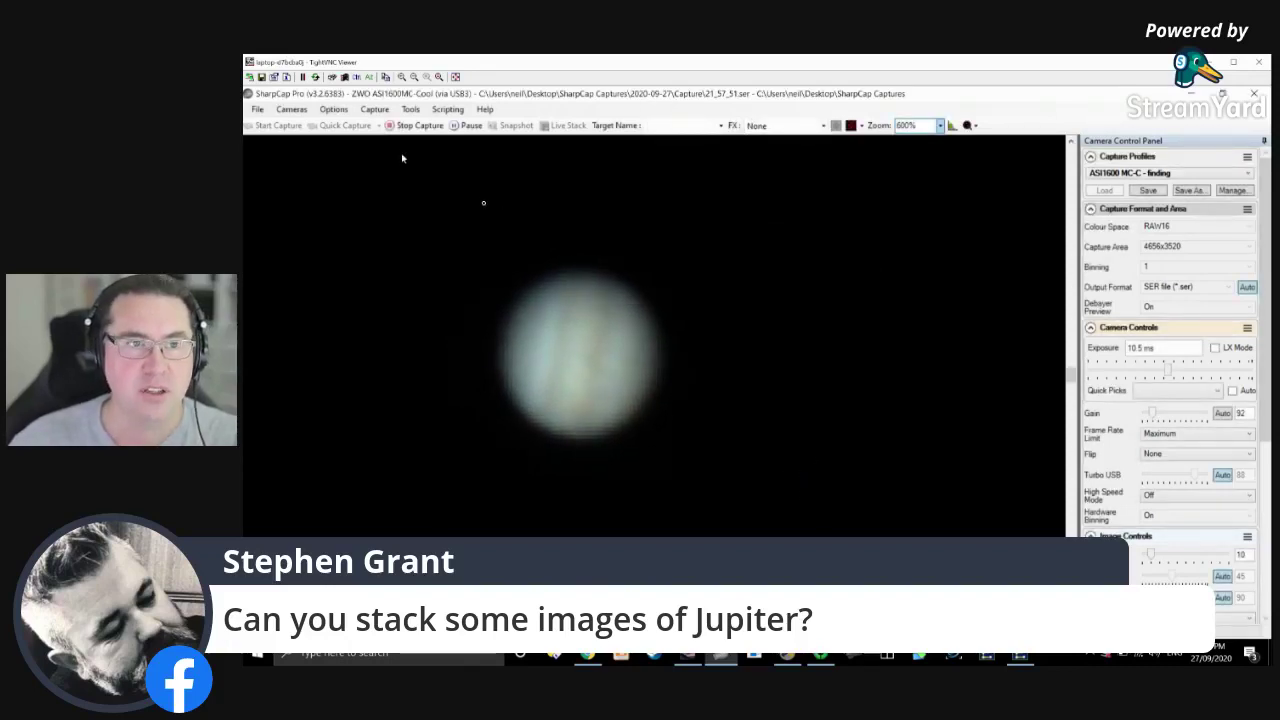
left_click(418, 125)
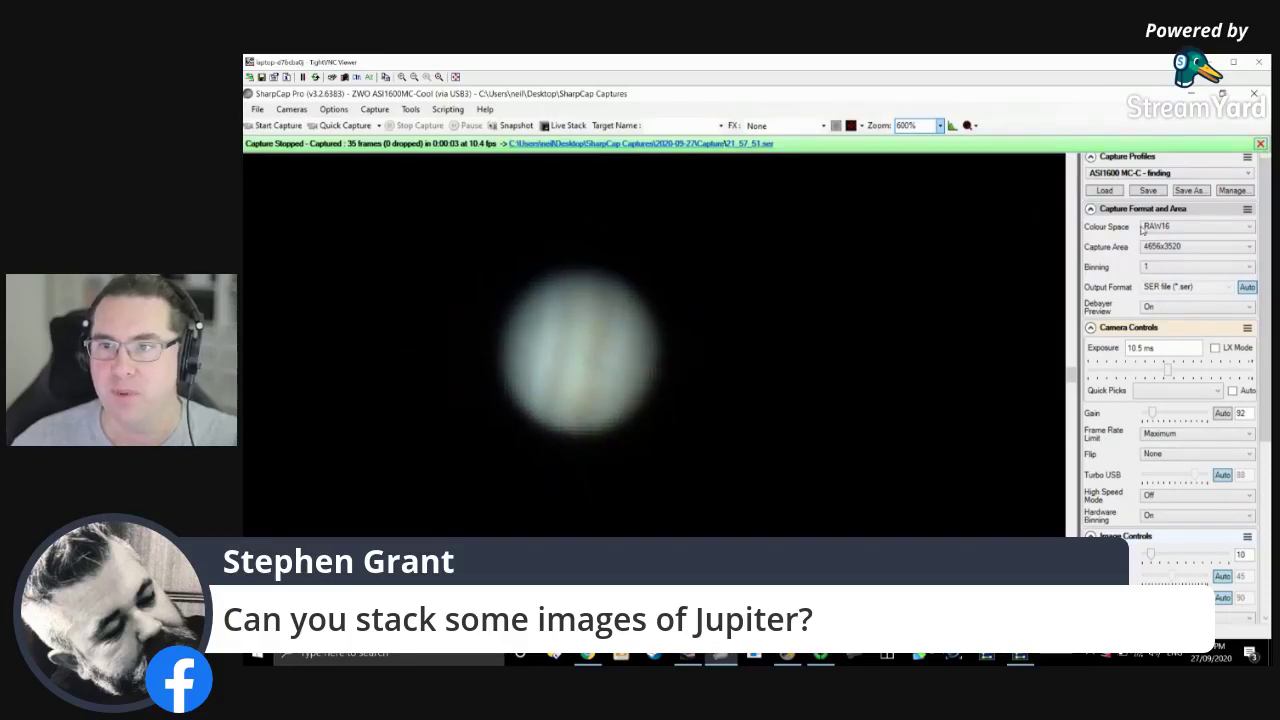
Look through the camera control settings, from capture format to scope controls, including the Misc Controls section.
scroll(1118, 375, "down", 5)
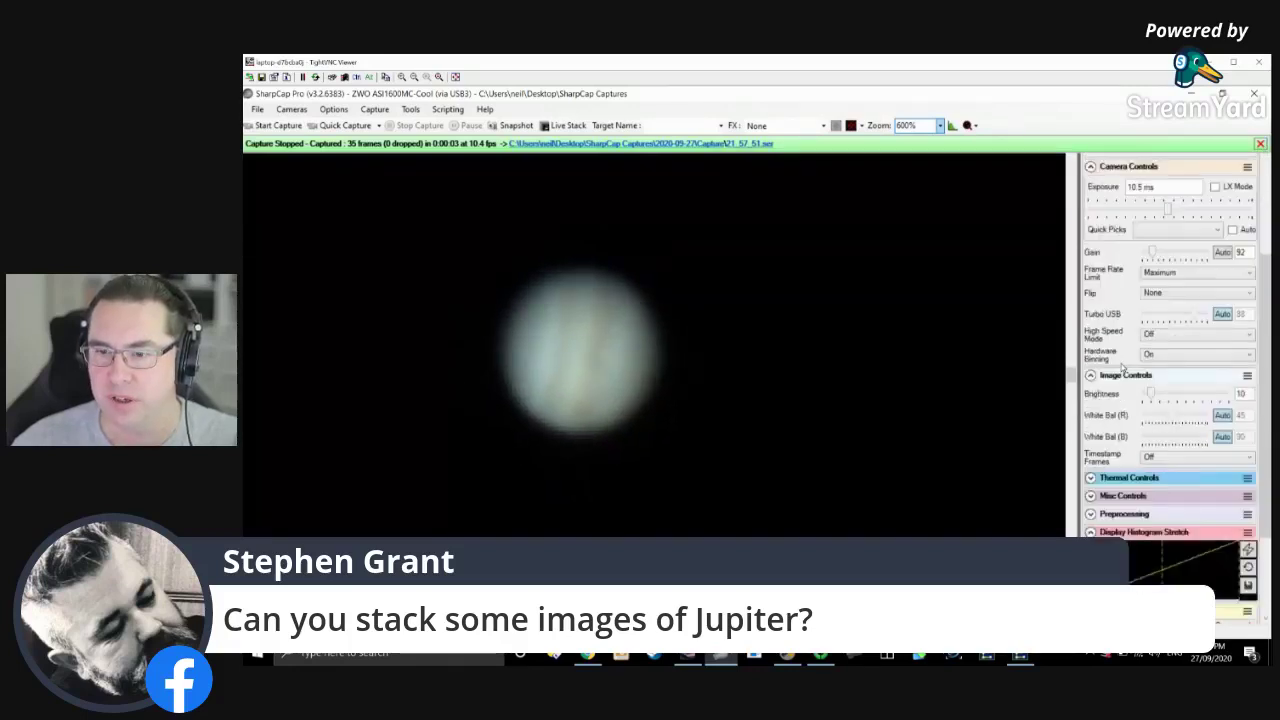
scroll(1121, 368, "down", 1)
scroll(1121, 368, "up", 3)
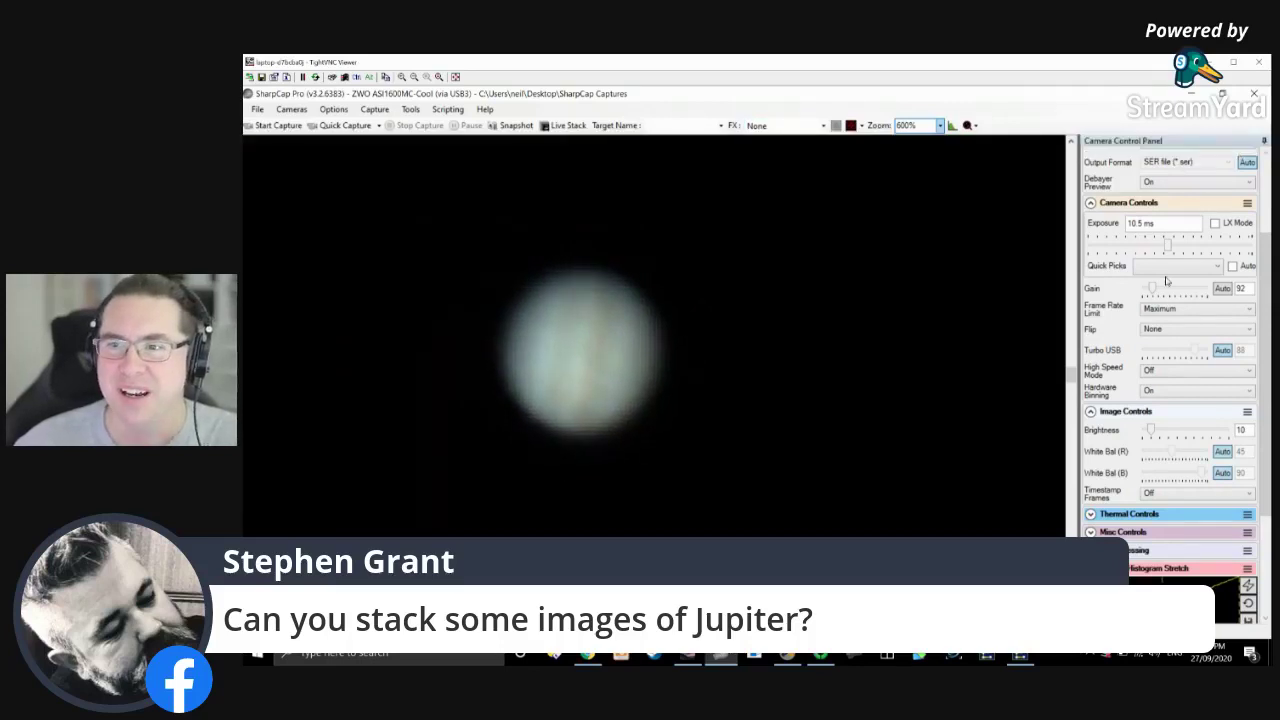
scroll(1165, 282, "up", 3)
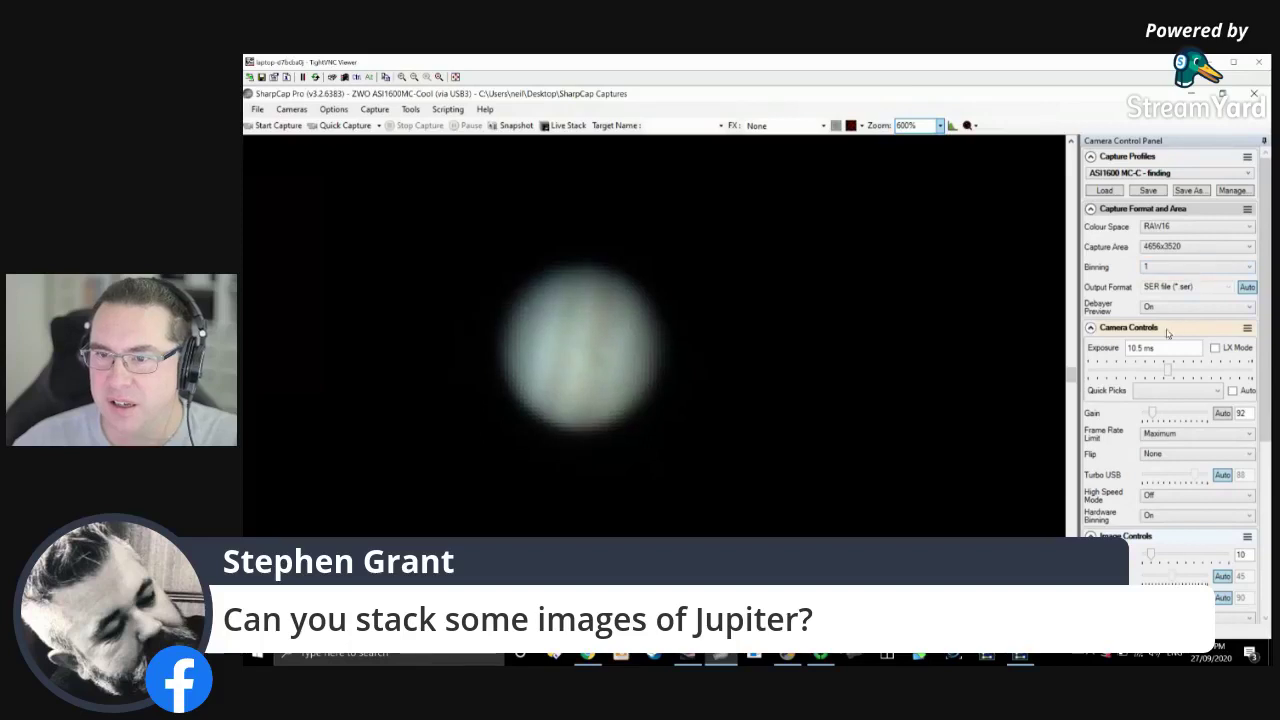
scroll(1150, 488, "down", 5)
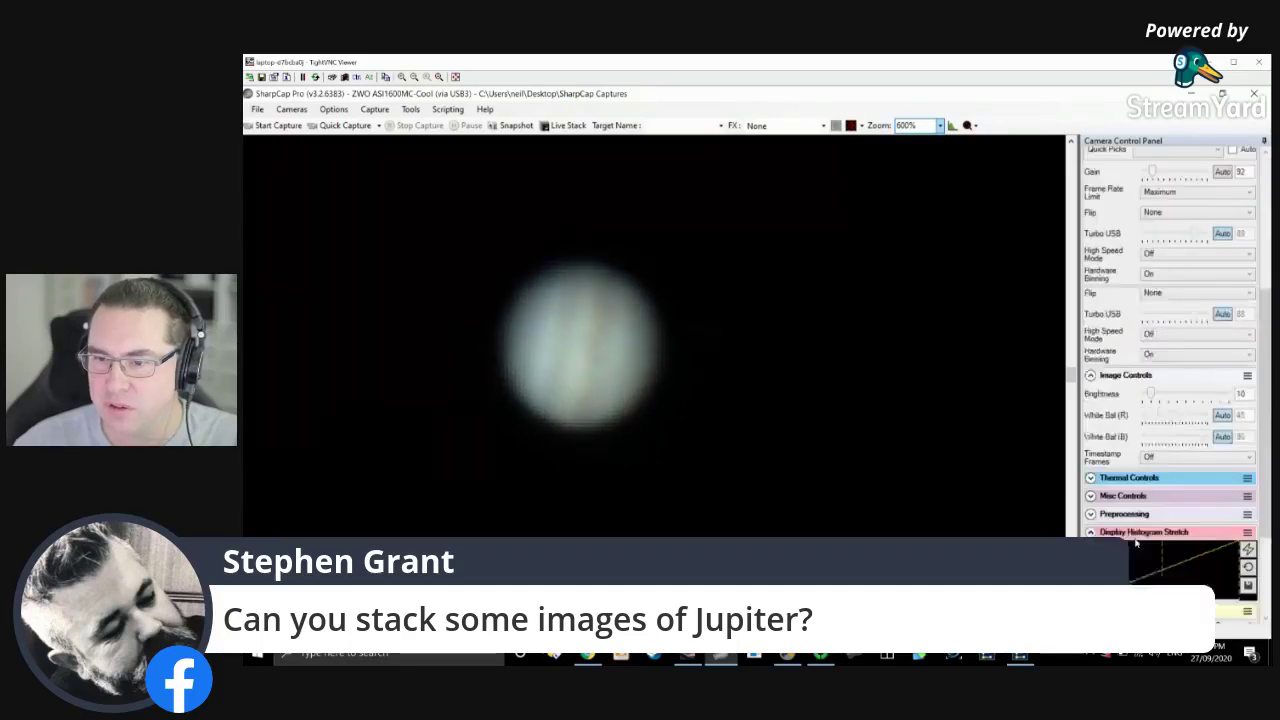
scroll(1136, 532, "down", 1)
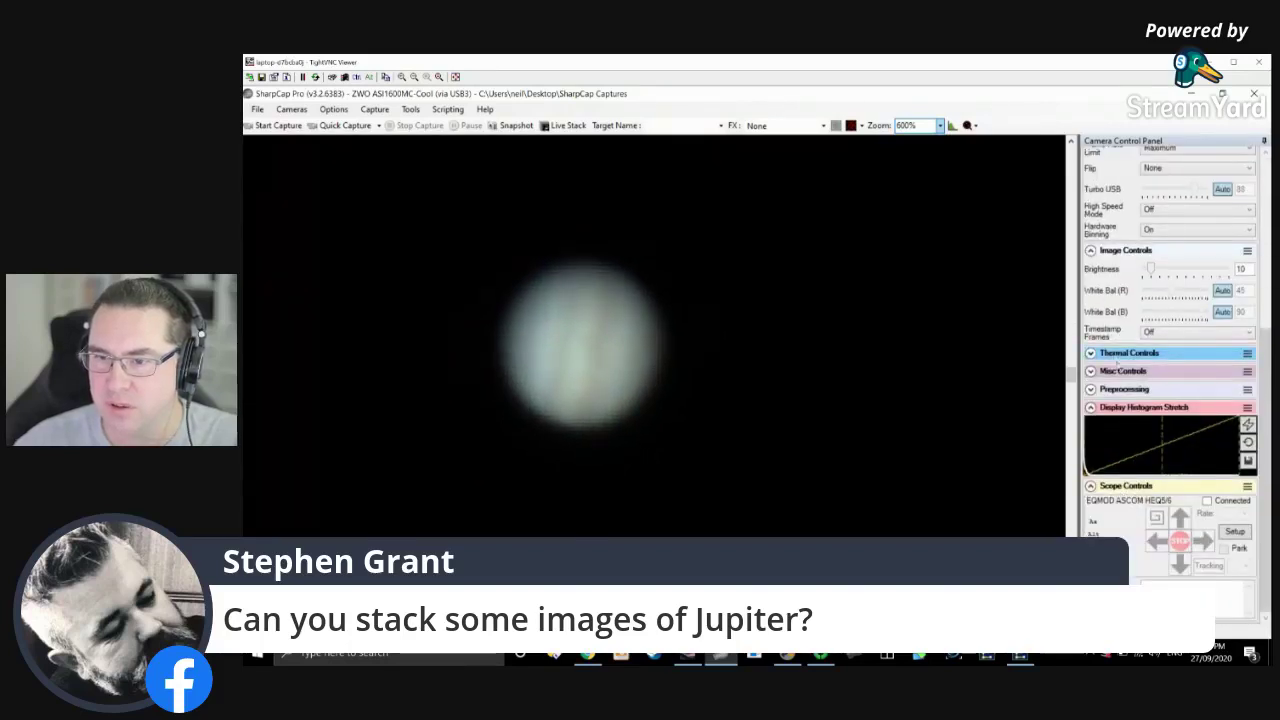
left_click(1090, 371)
left_click(1090, 371)
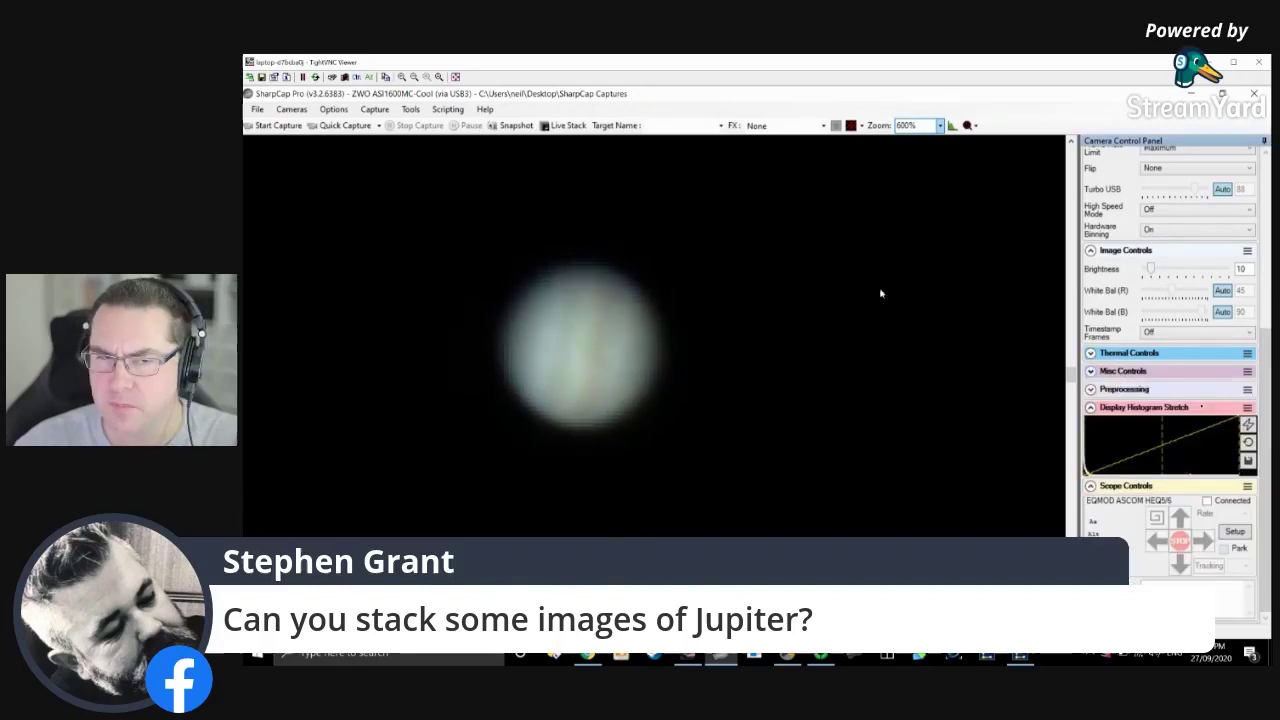
Look through the program's option and file commands, and reset the preview zoom to Auto.
left_click(407, 110)
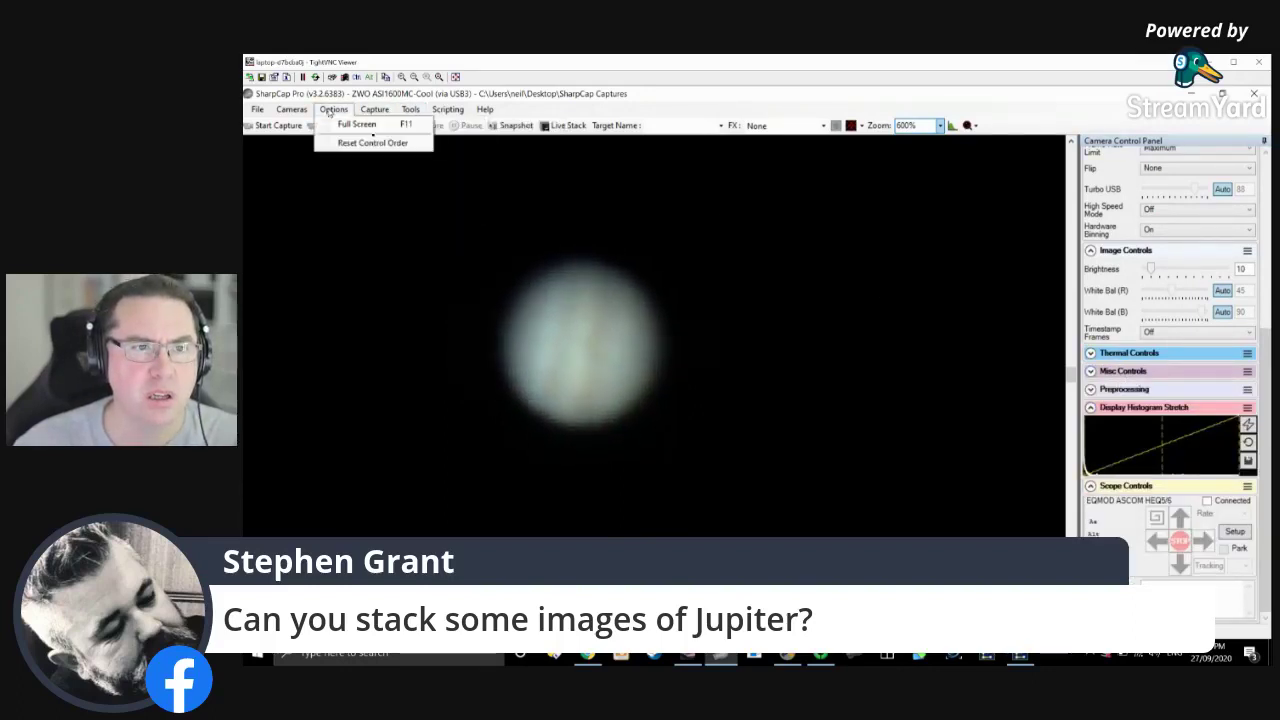
mouse_move(303, 113)
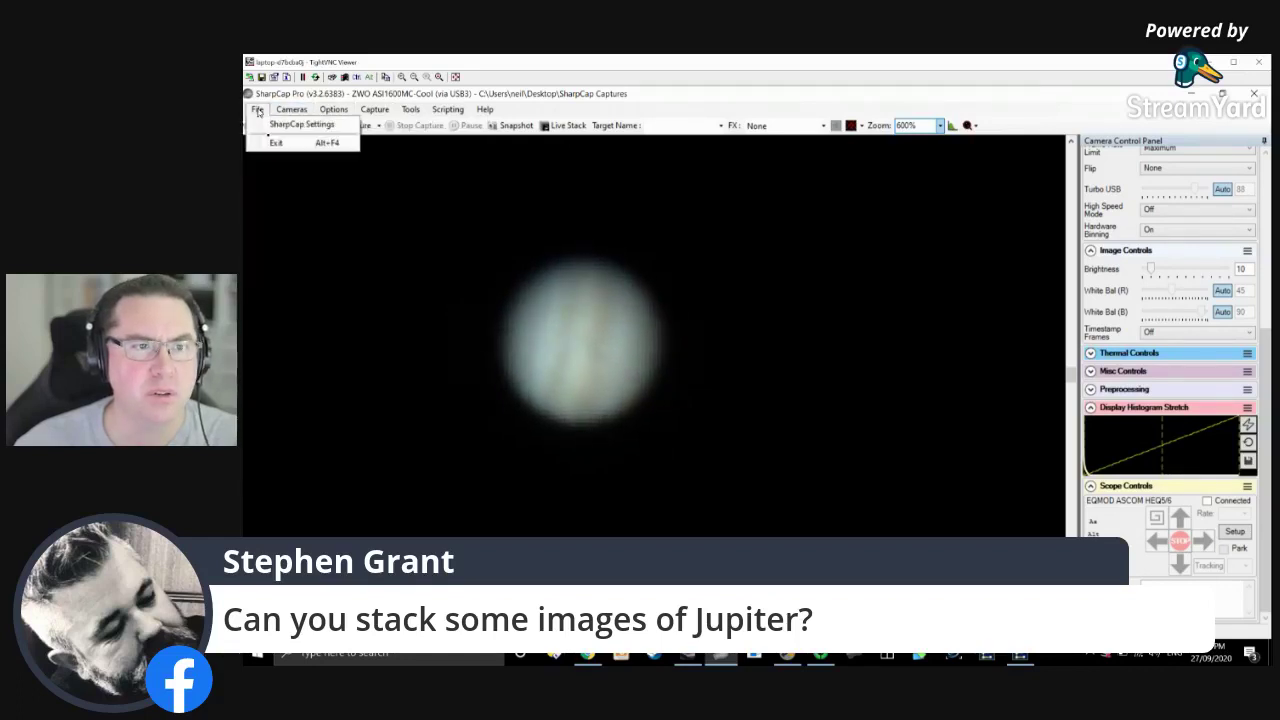
left_click(940, 125)
left_click(924, 143)
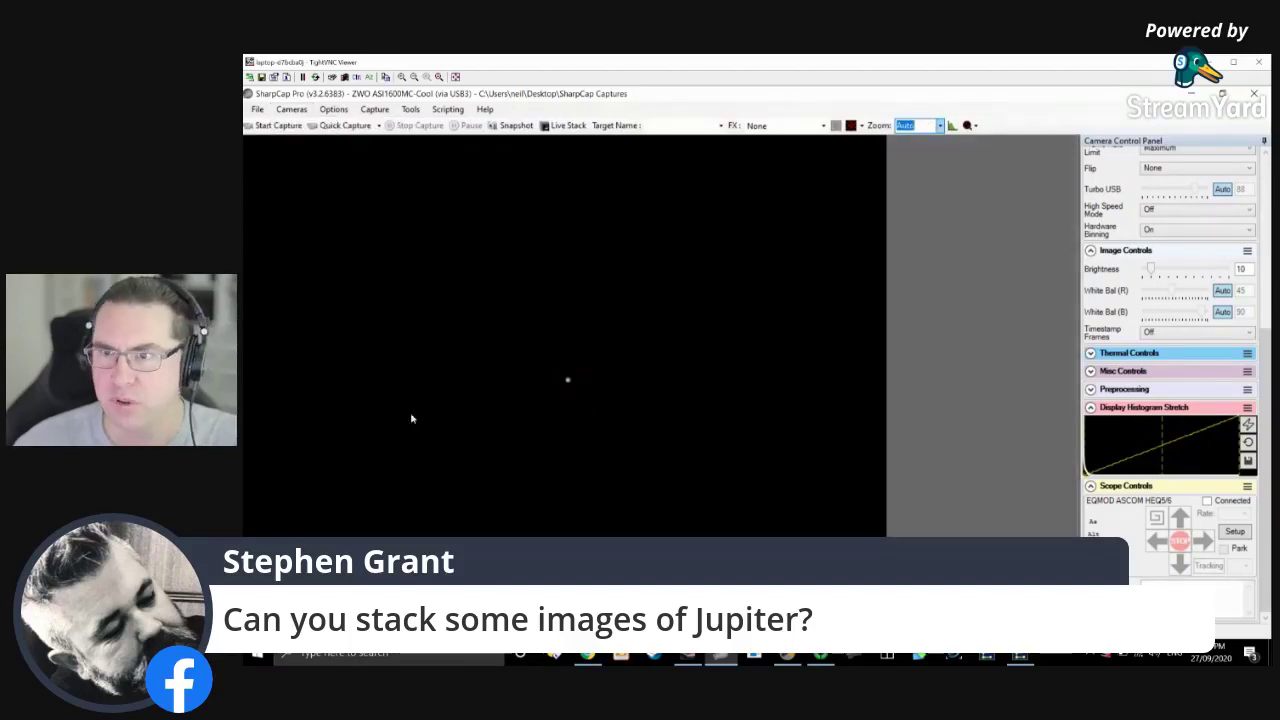
Reduce the camera's capture area to 640x480 and further to 320x240 around Jupiter.
scroll(1168, 263, "up", 6)
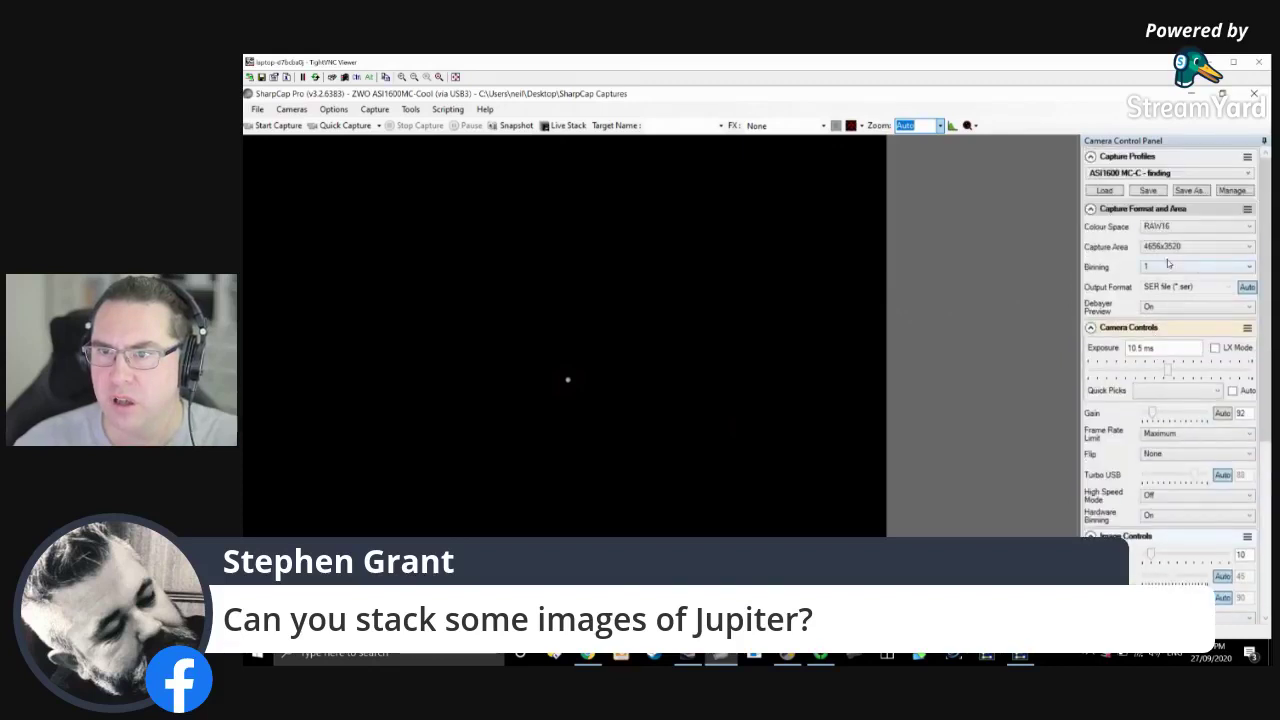
left_click(1236, 250)
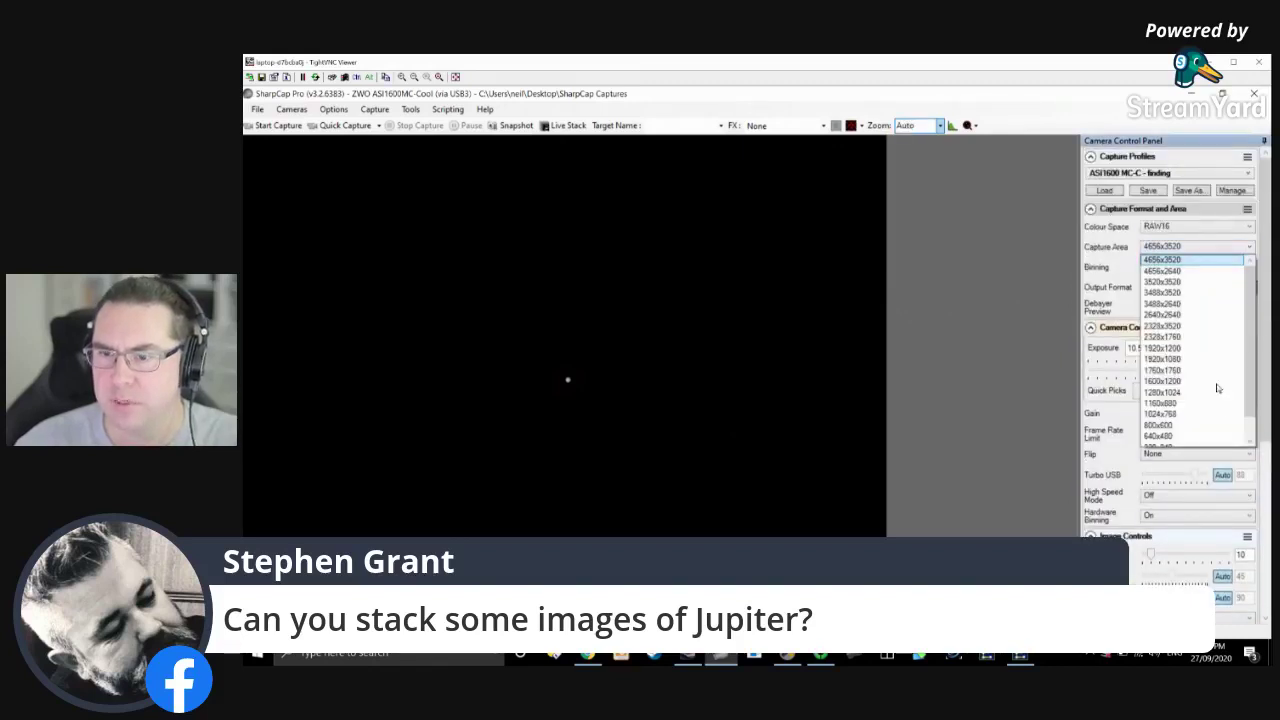
left_click(1168, 438)
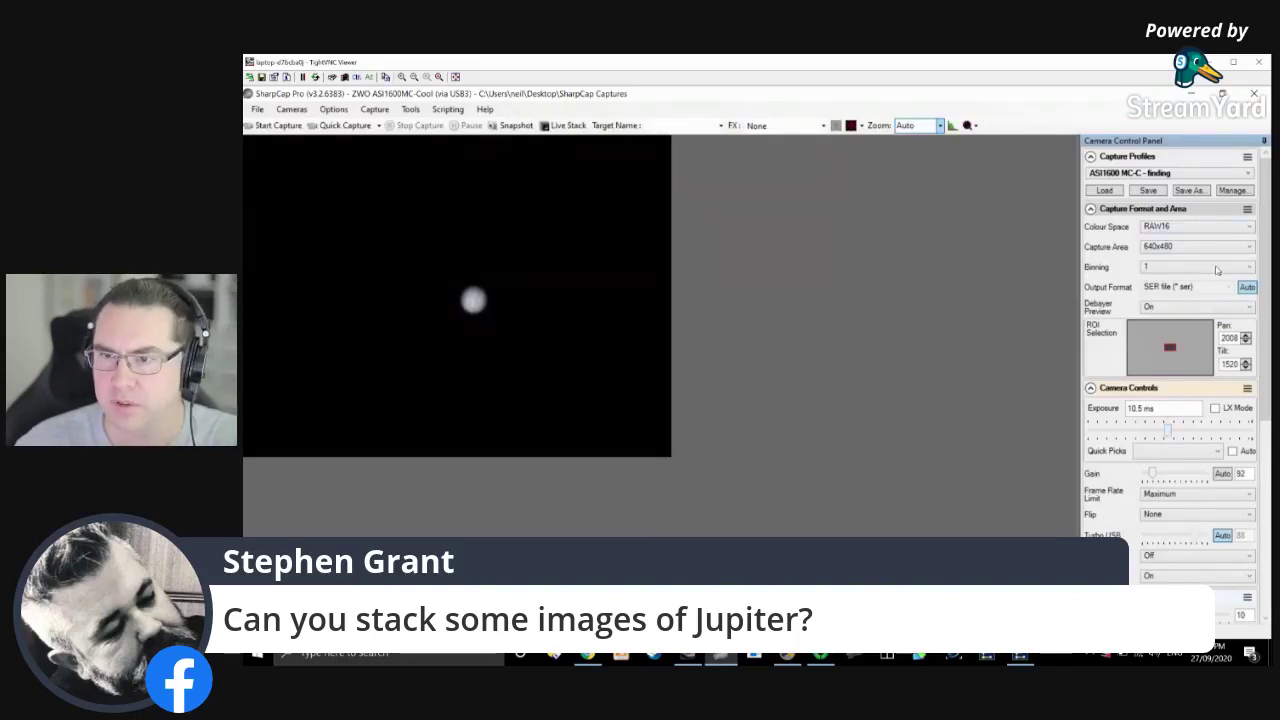
left_click(1205, 250)
scroll(1194, 297, "down", 5)
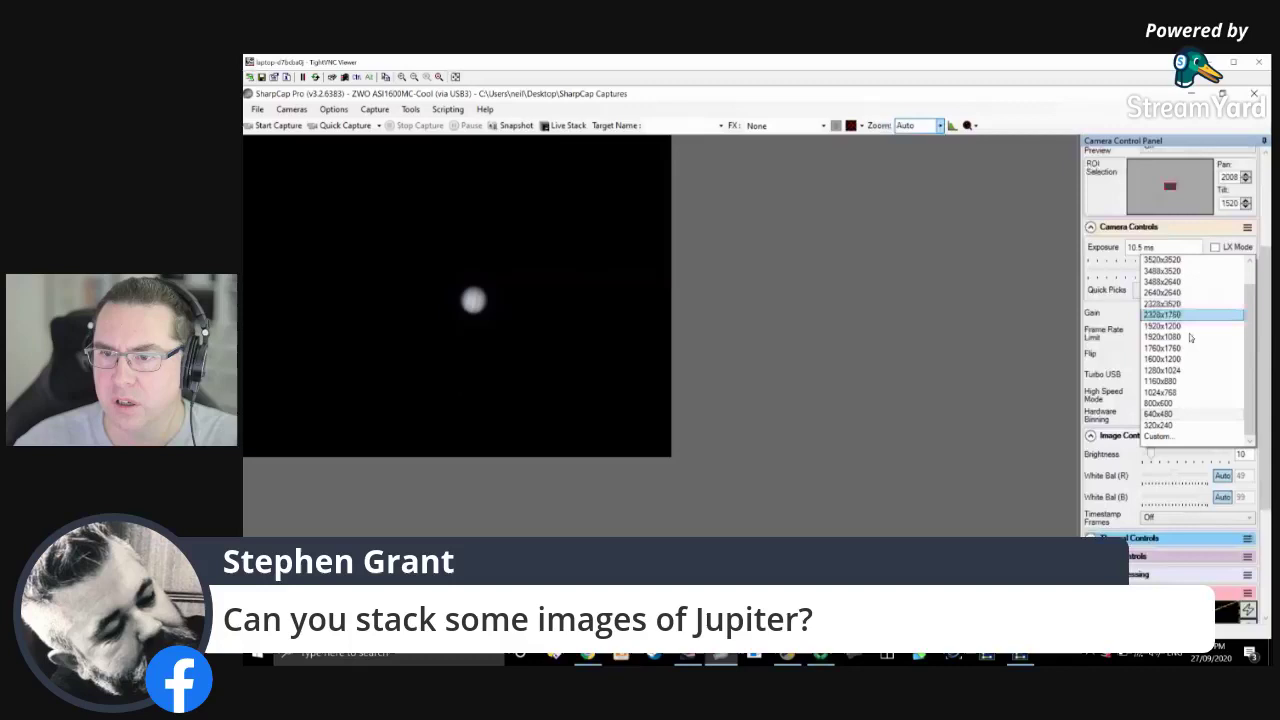
left_click(1165, 425)
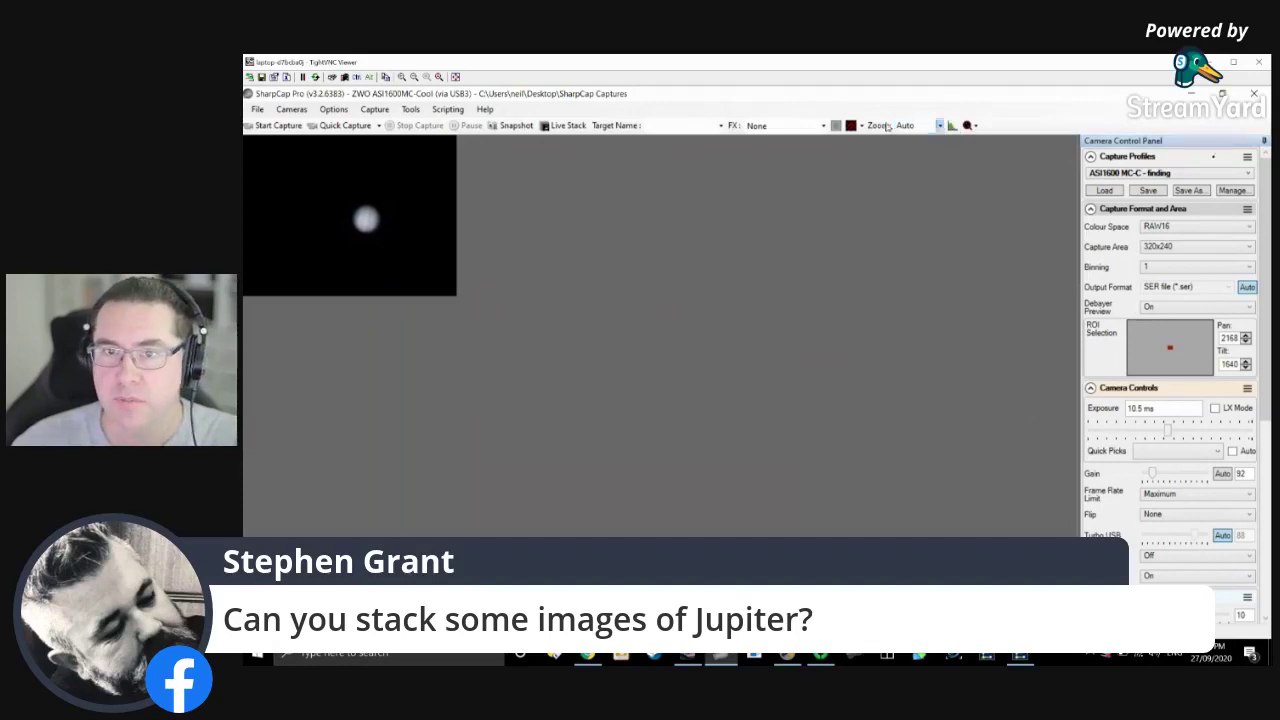
Enlarge the preview to 600% and bring Jupiter fully into view.
left_click(940, 127)
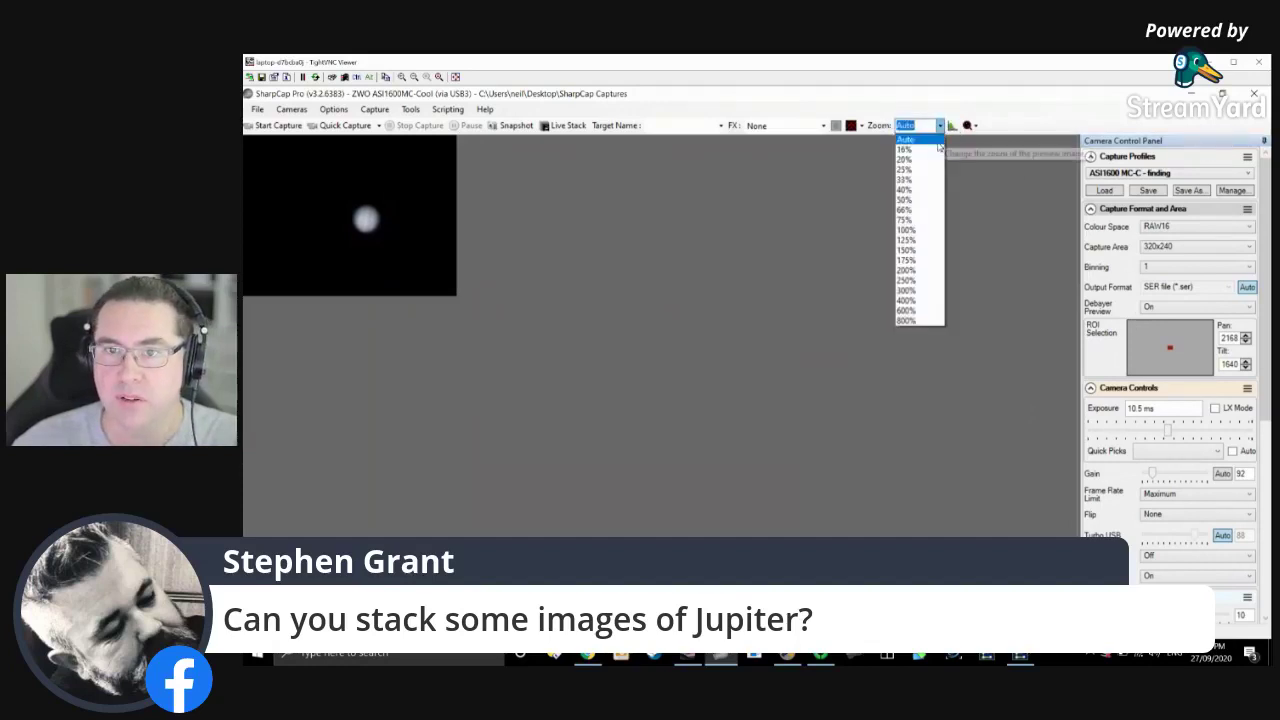
left_click(928, 312)
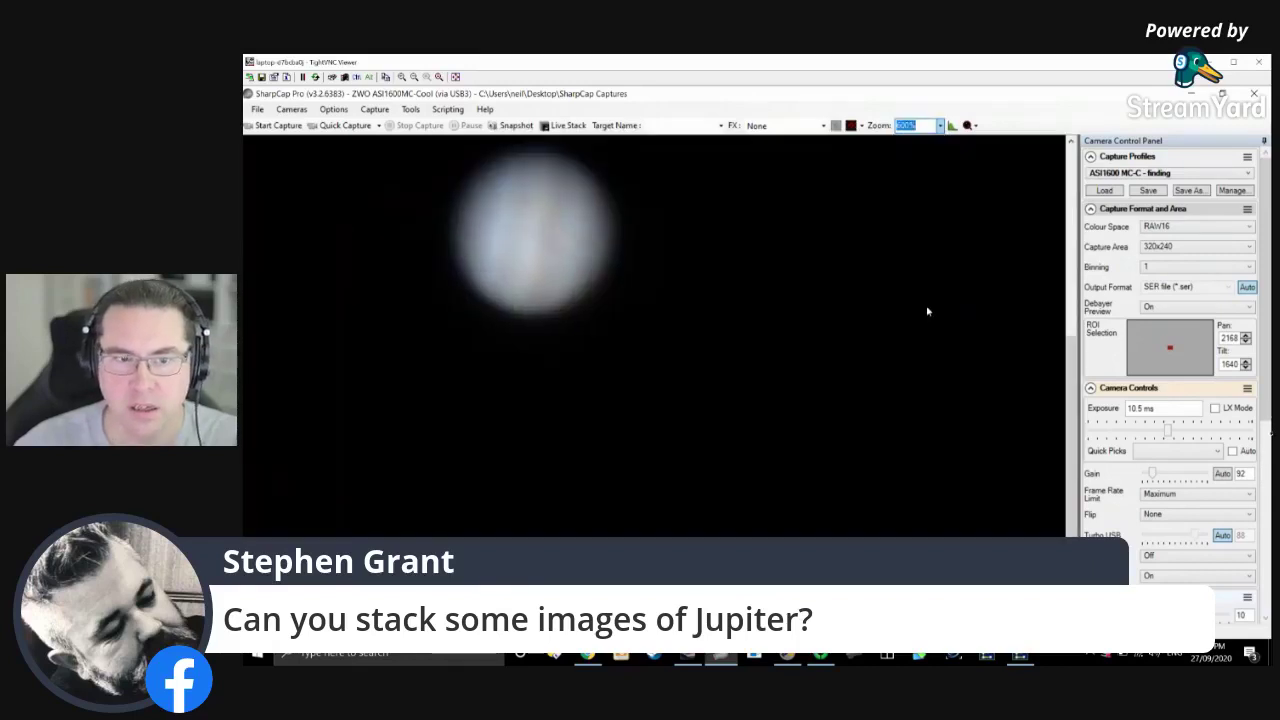
scroll(928, 312, "up", 3)
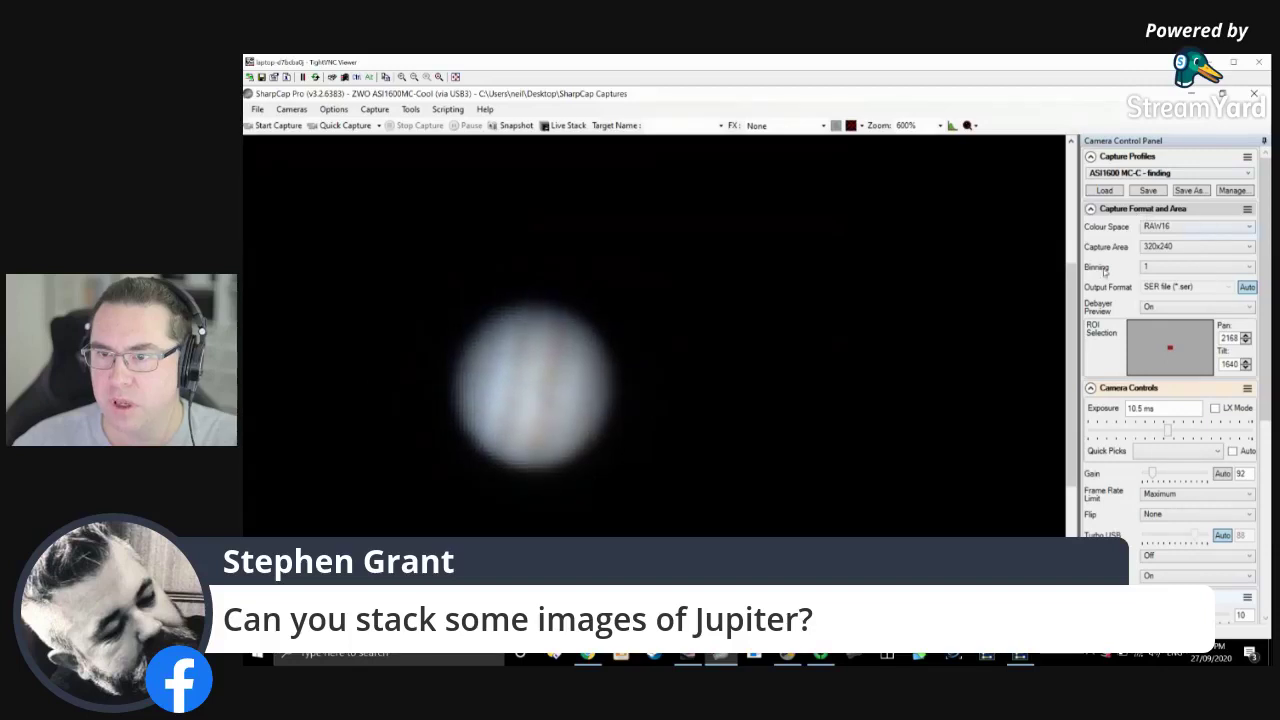
Capture Jupiter with a limit of 3000 frames and dismiss the completion notice.
left_click(277, 125)
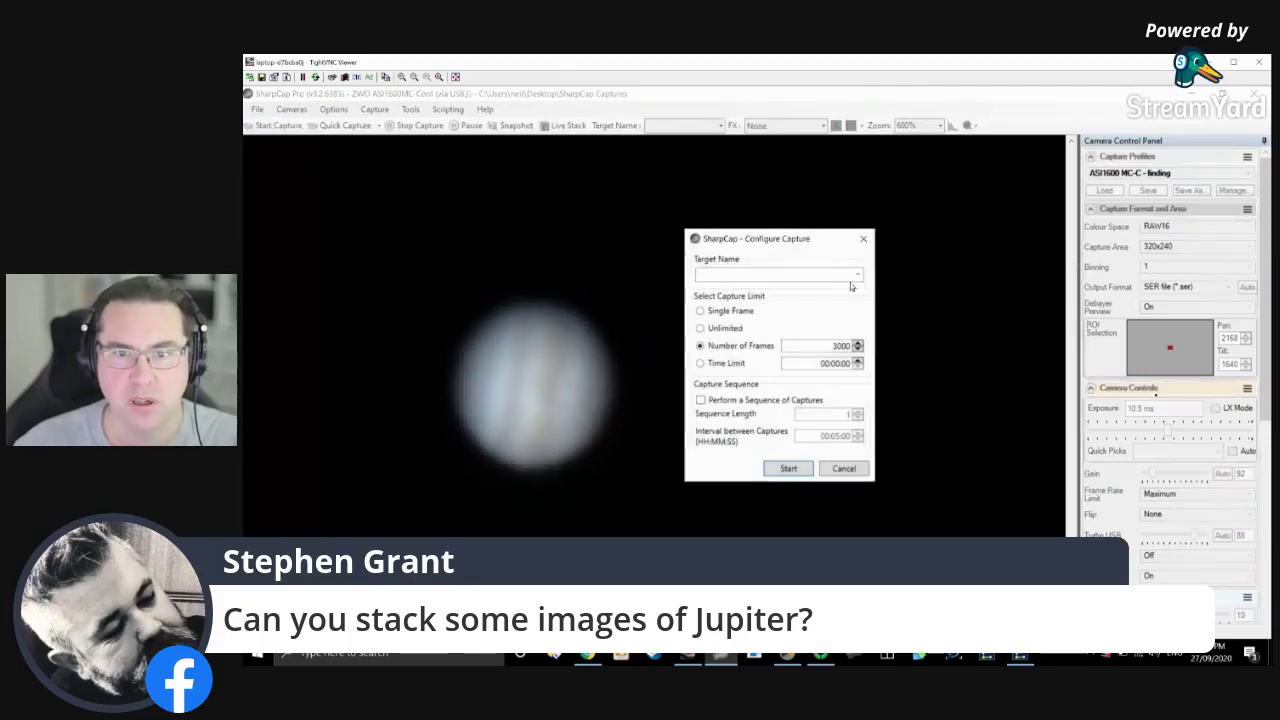
left_click(789, 468)
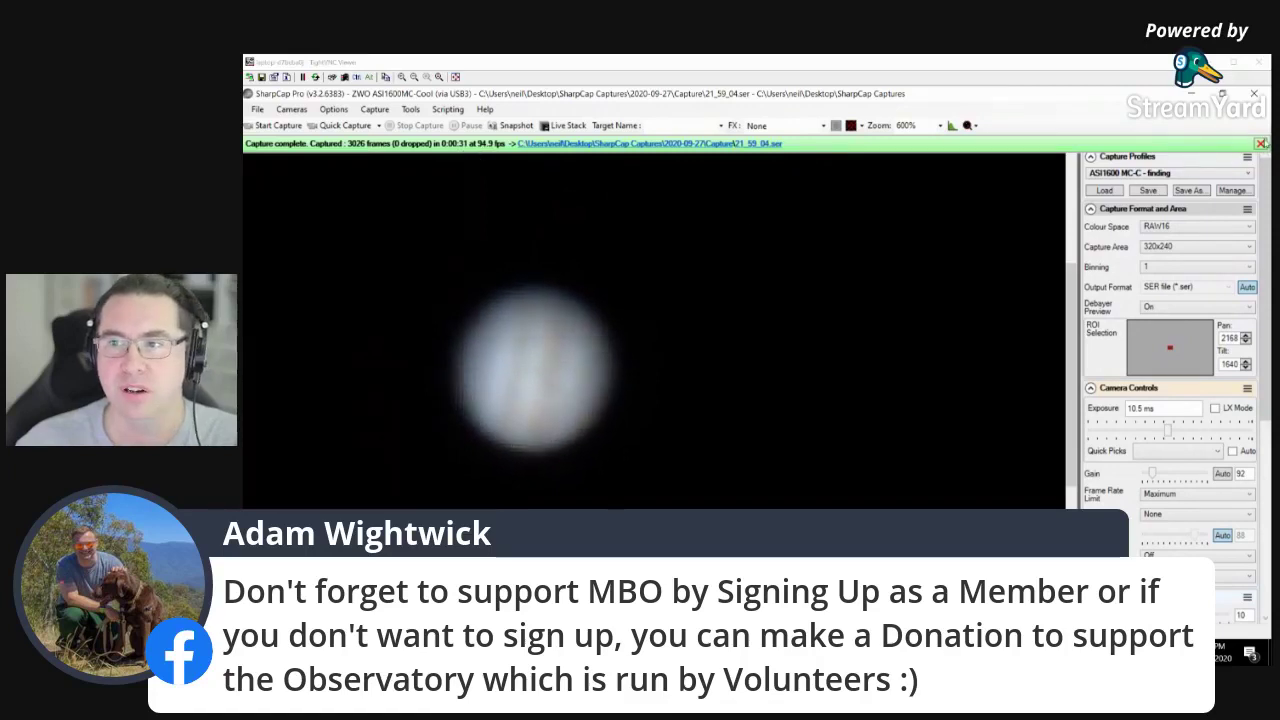
left_click(1260, 144)
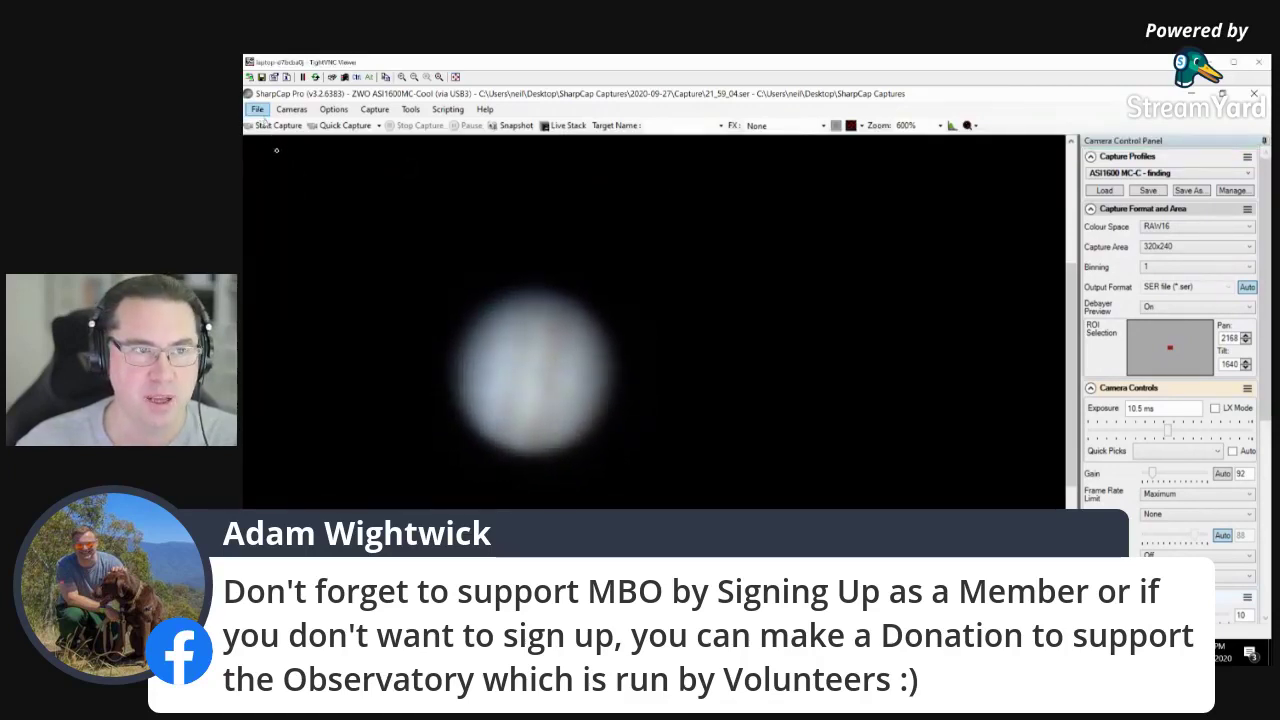
Capture Jupiter with a five-minute time limit and dismiss the completion notice.
left_click(270, 125)
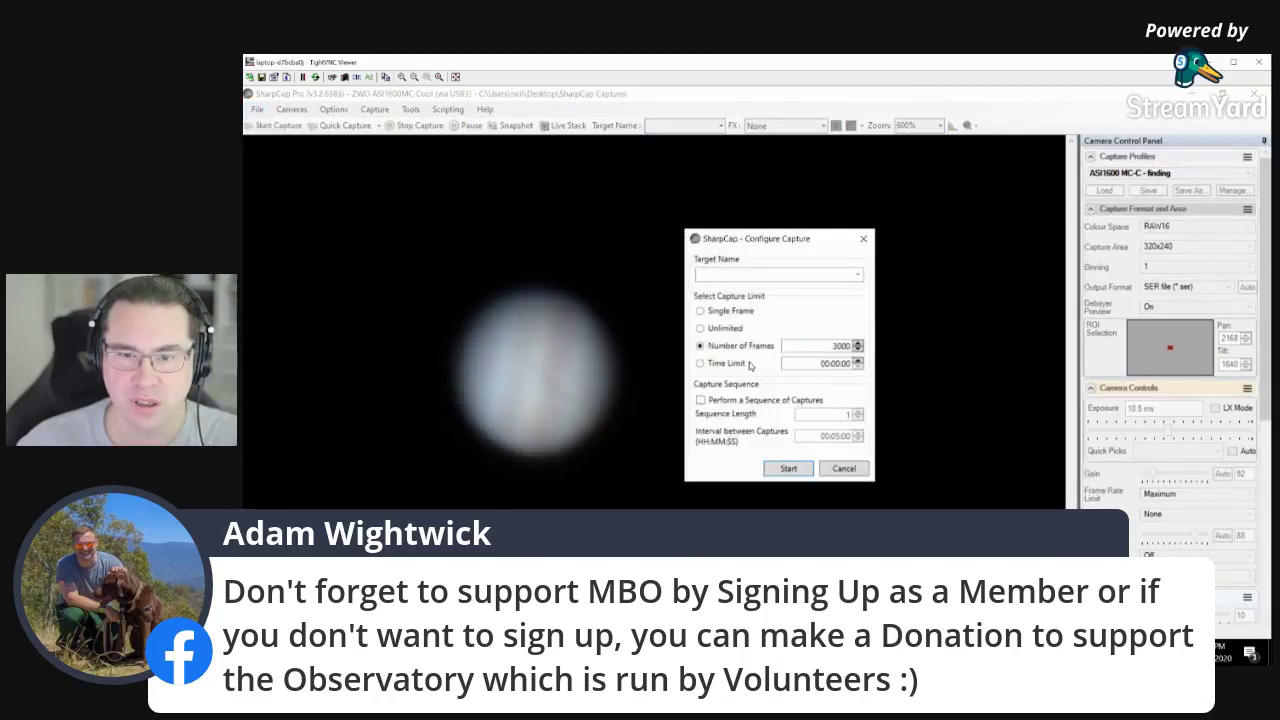
left_click_drag(821, 363, 901, 370)
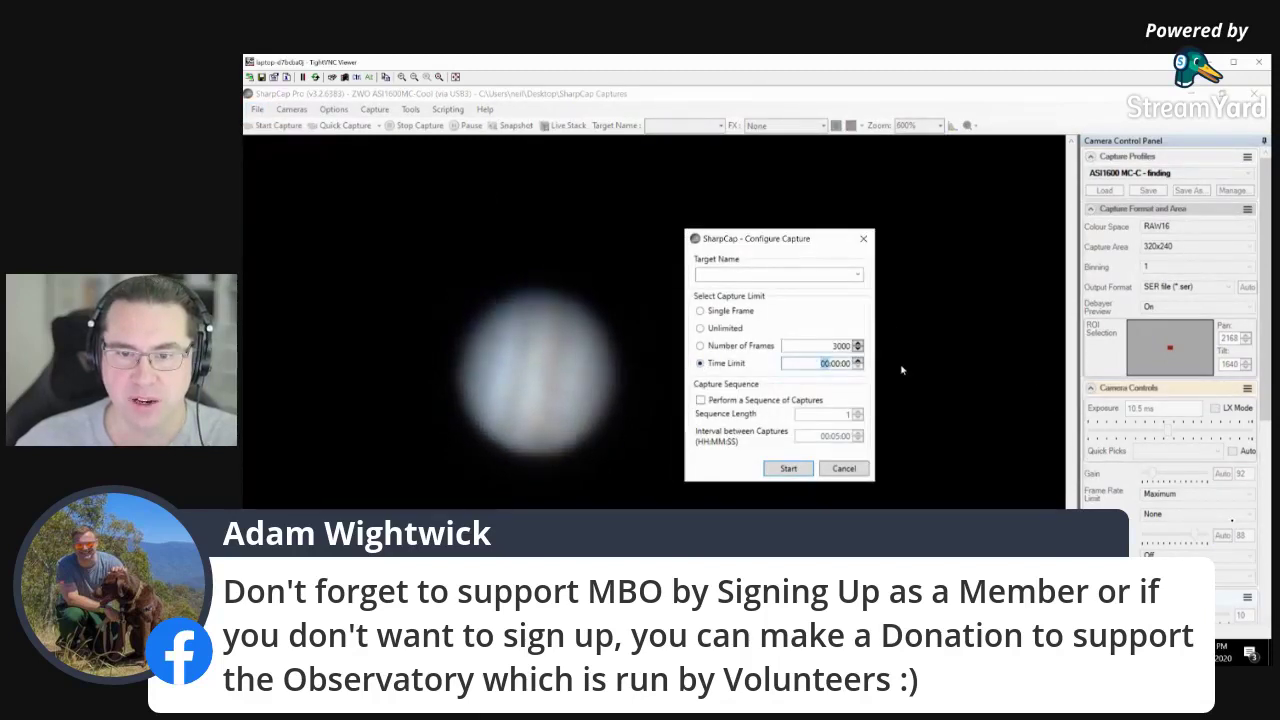
key("Right")
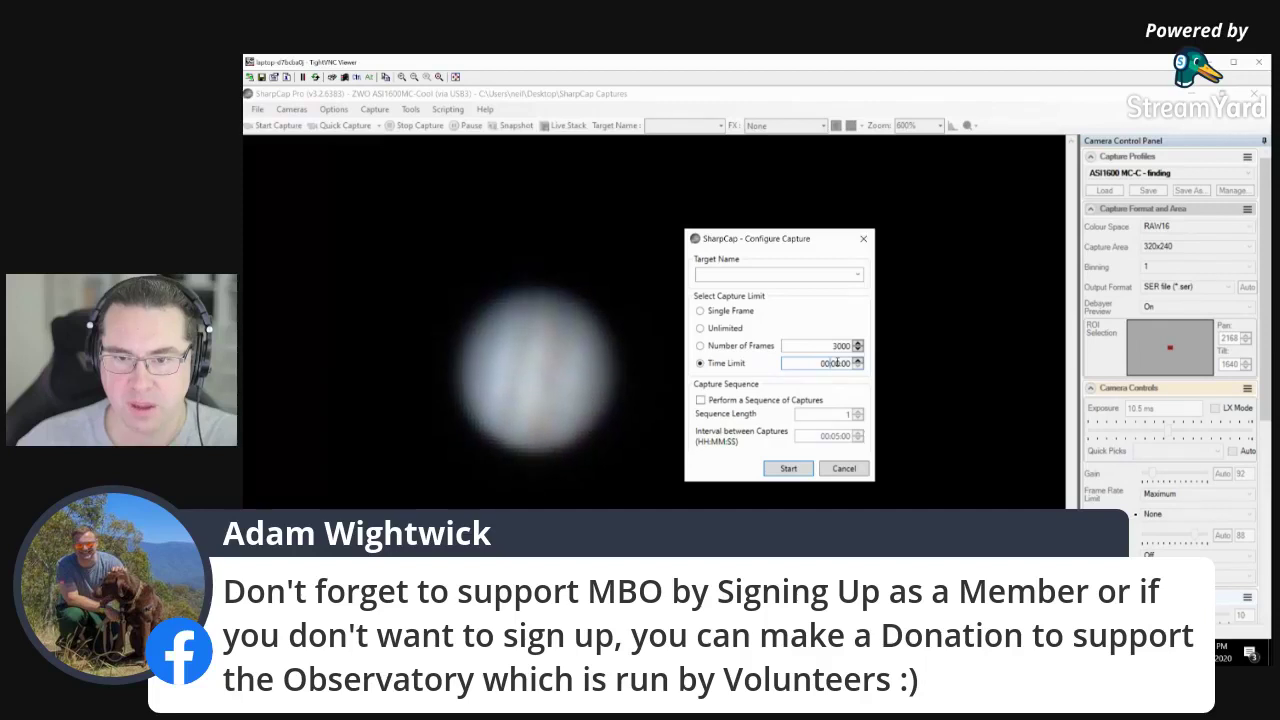
type("5")
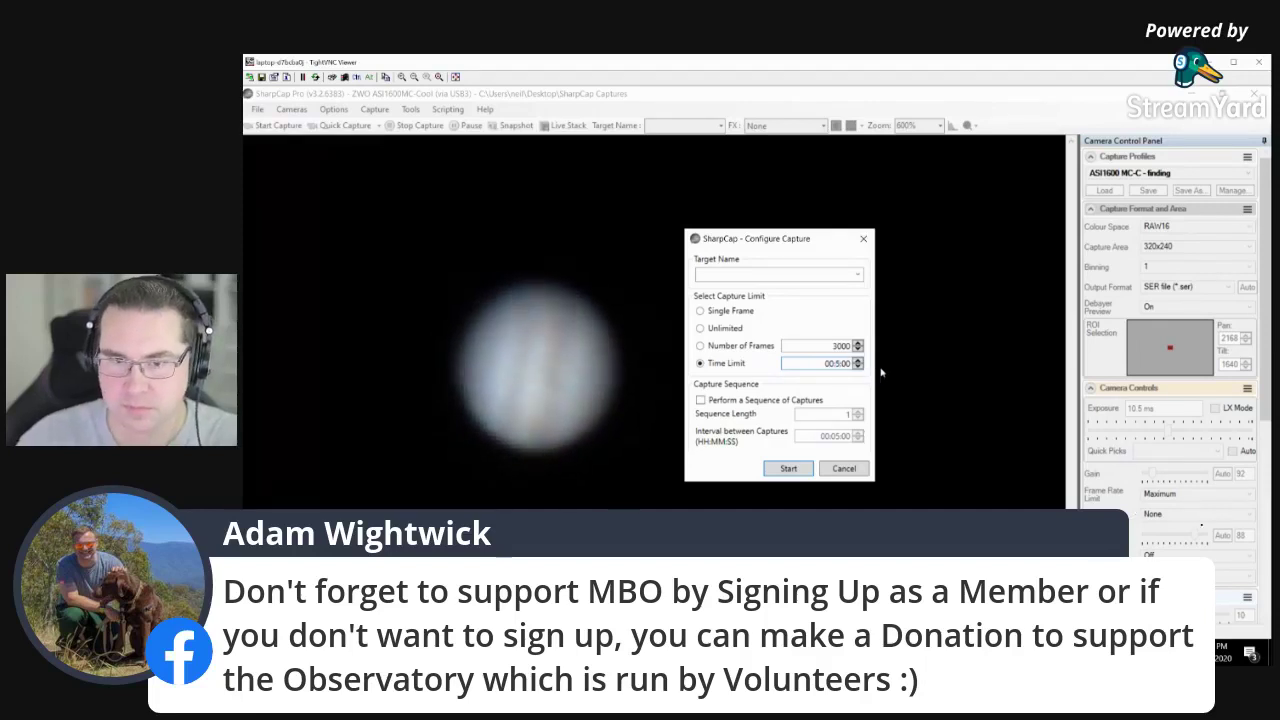
left_click(800, 469)
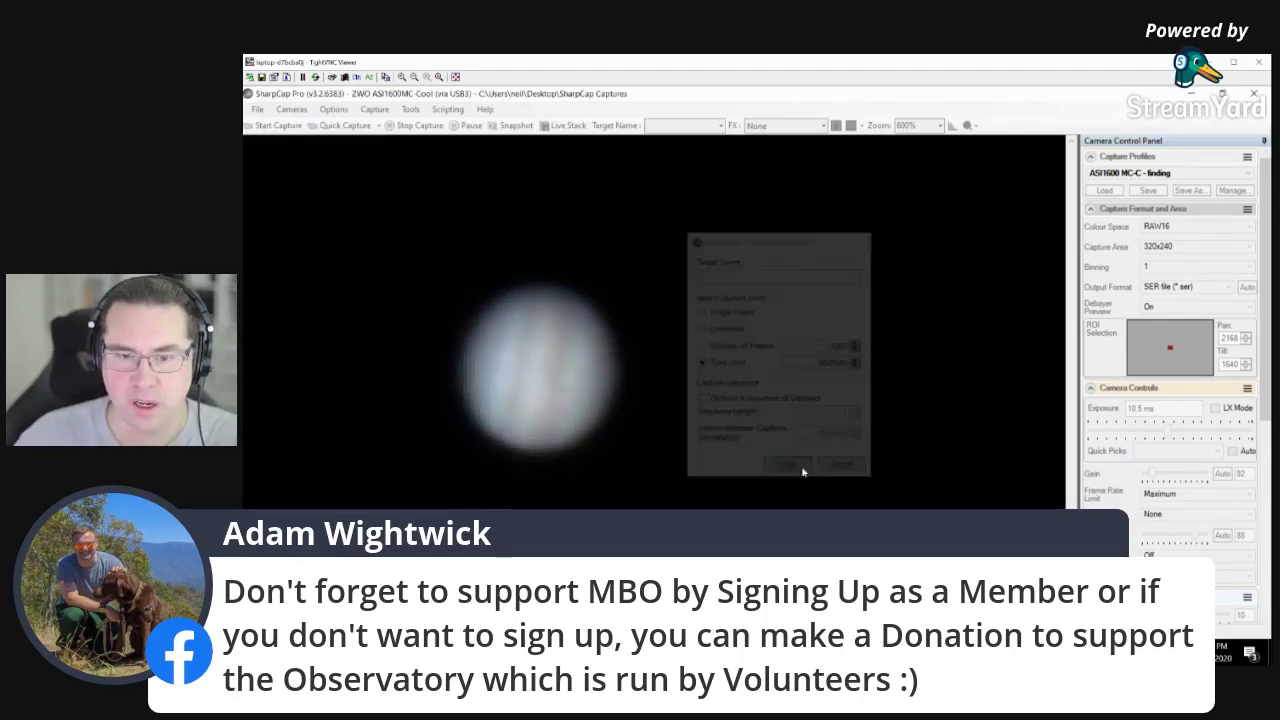
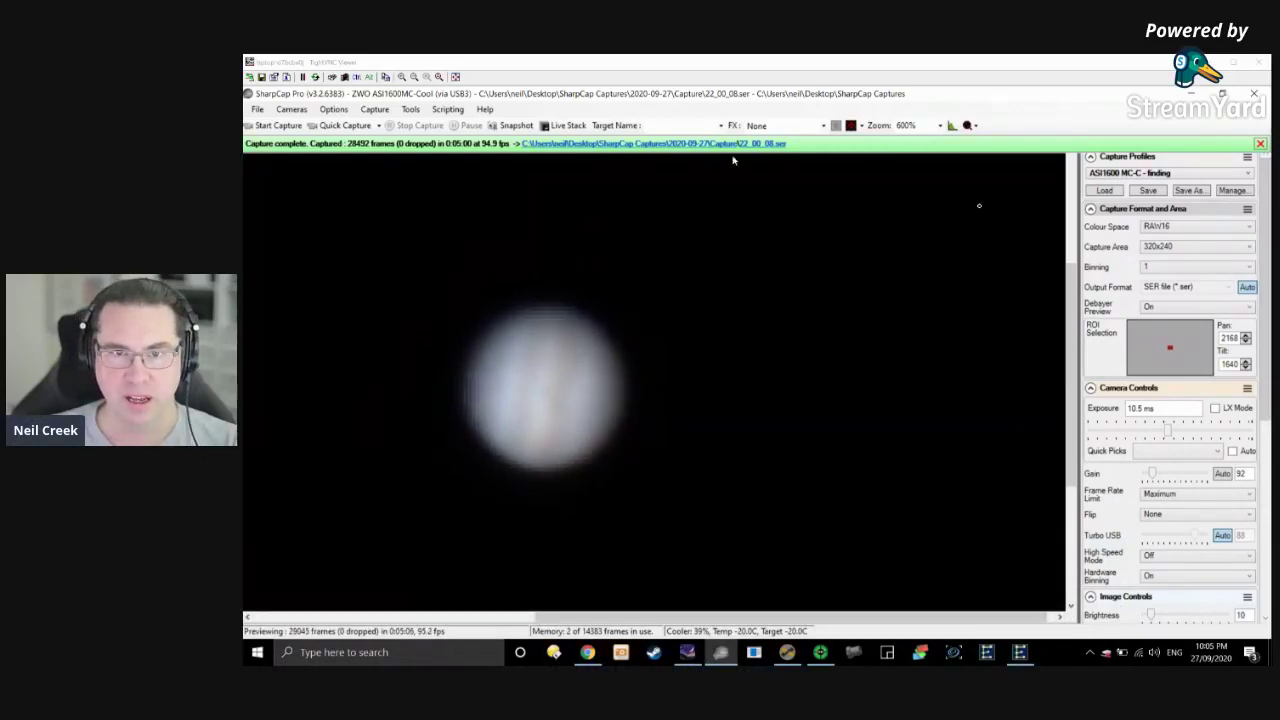
left_click(1260, 145)
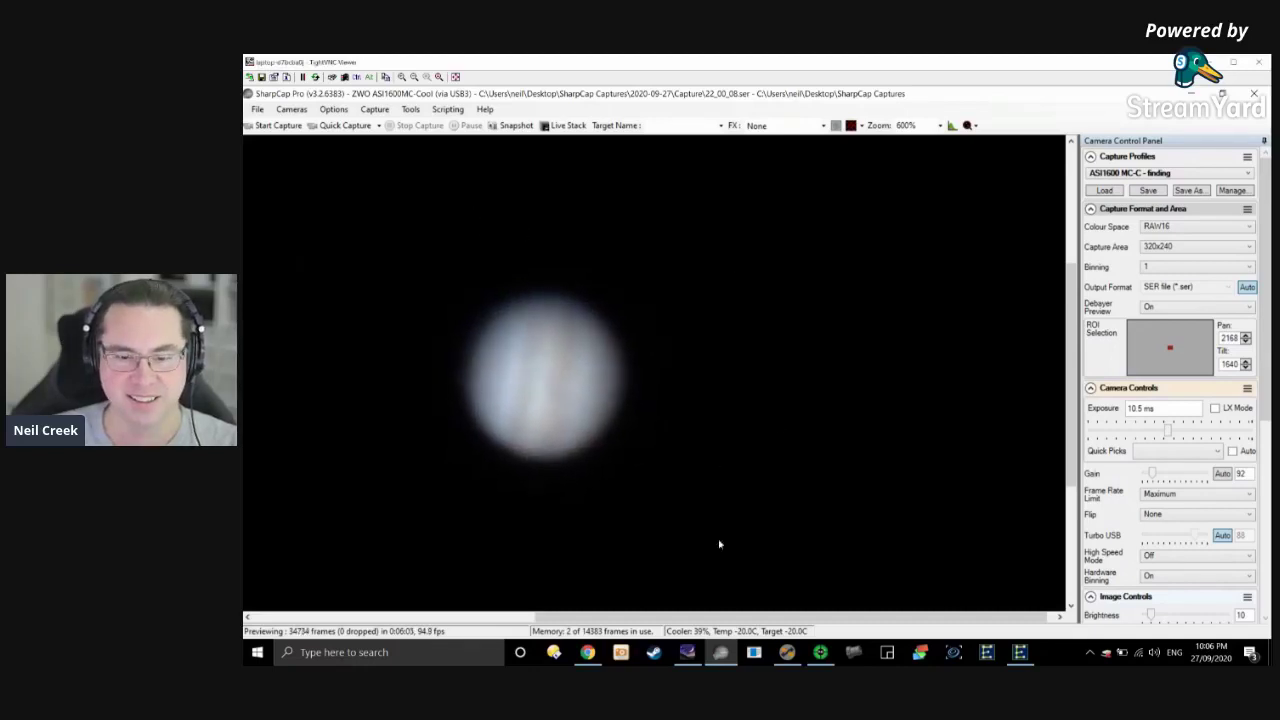
Switch to Stellarium, find the object ngc2070 and slew the telescope to it.
key("alt+Tab")
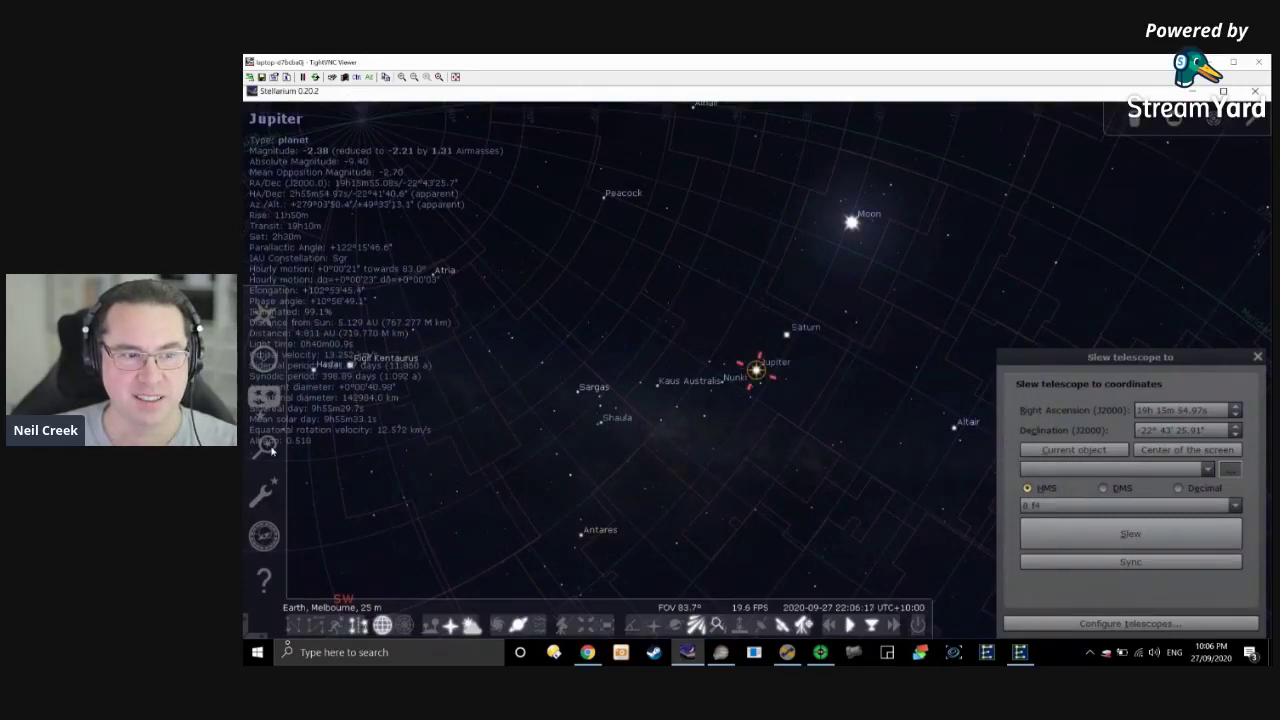
left_click(265, 446)
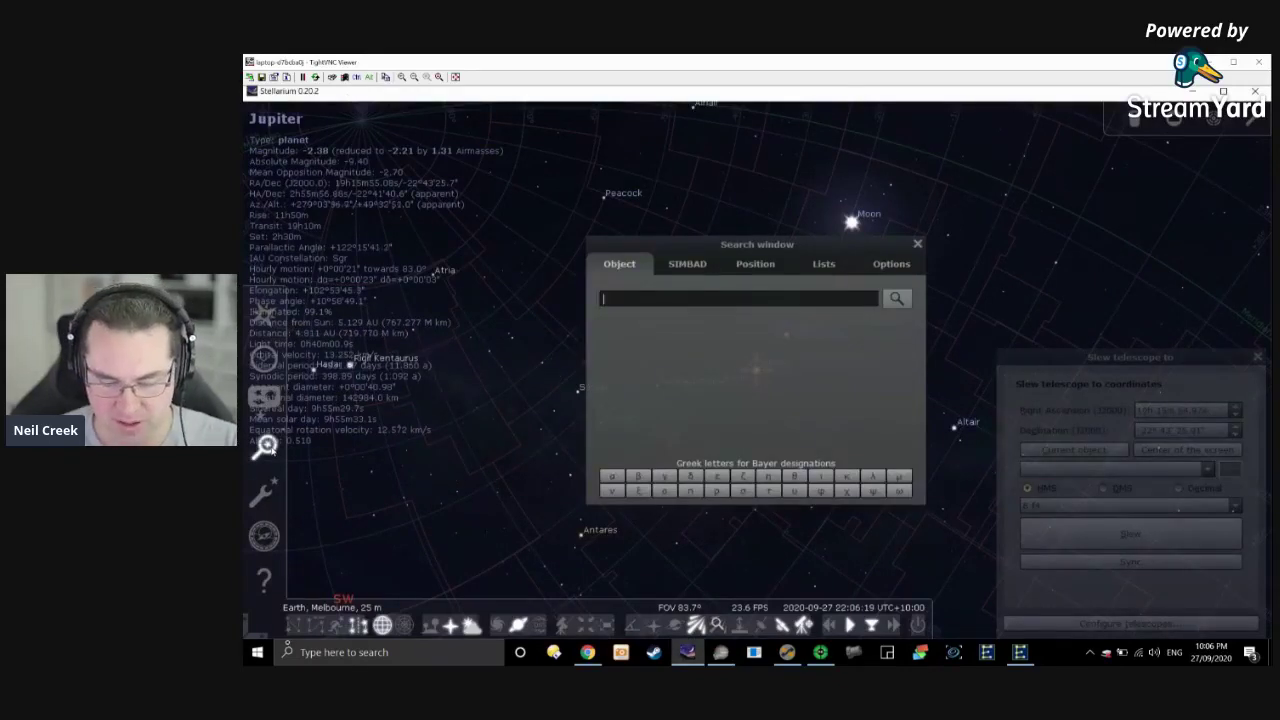
type("ngc2070")
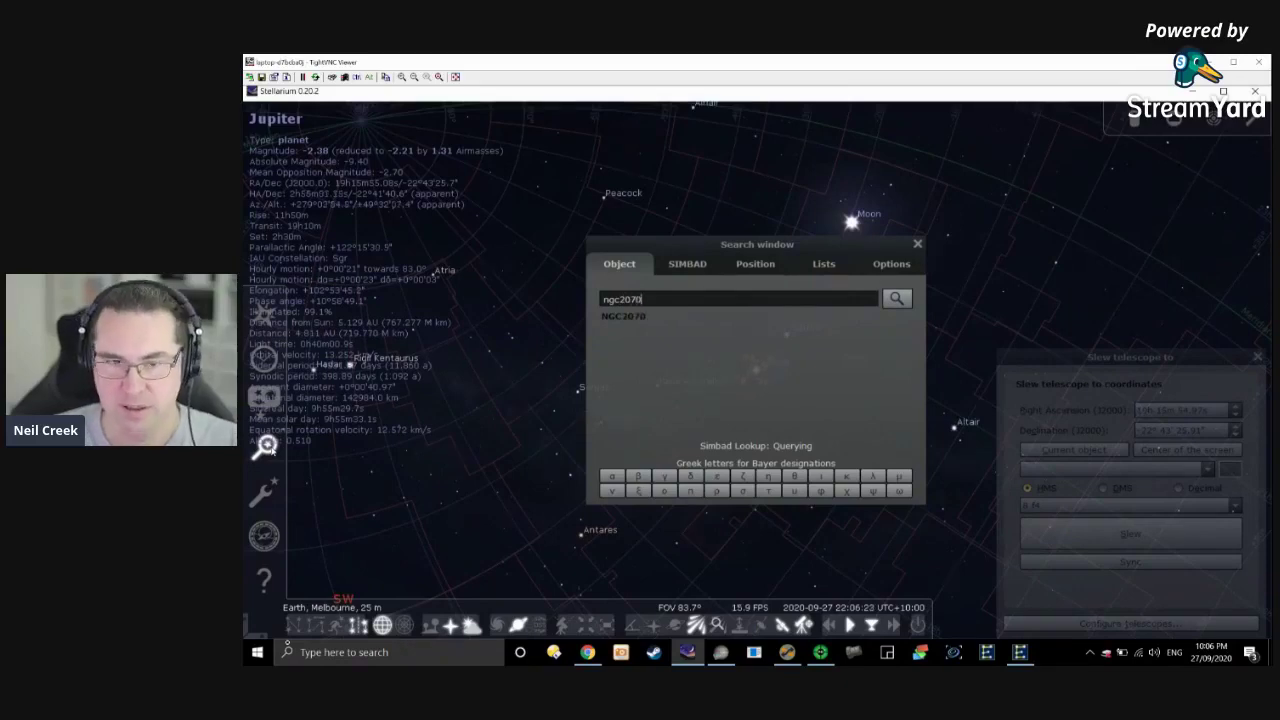
key("Return")
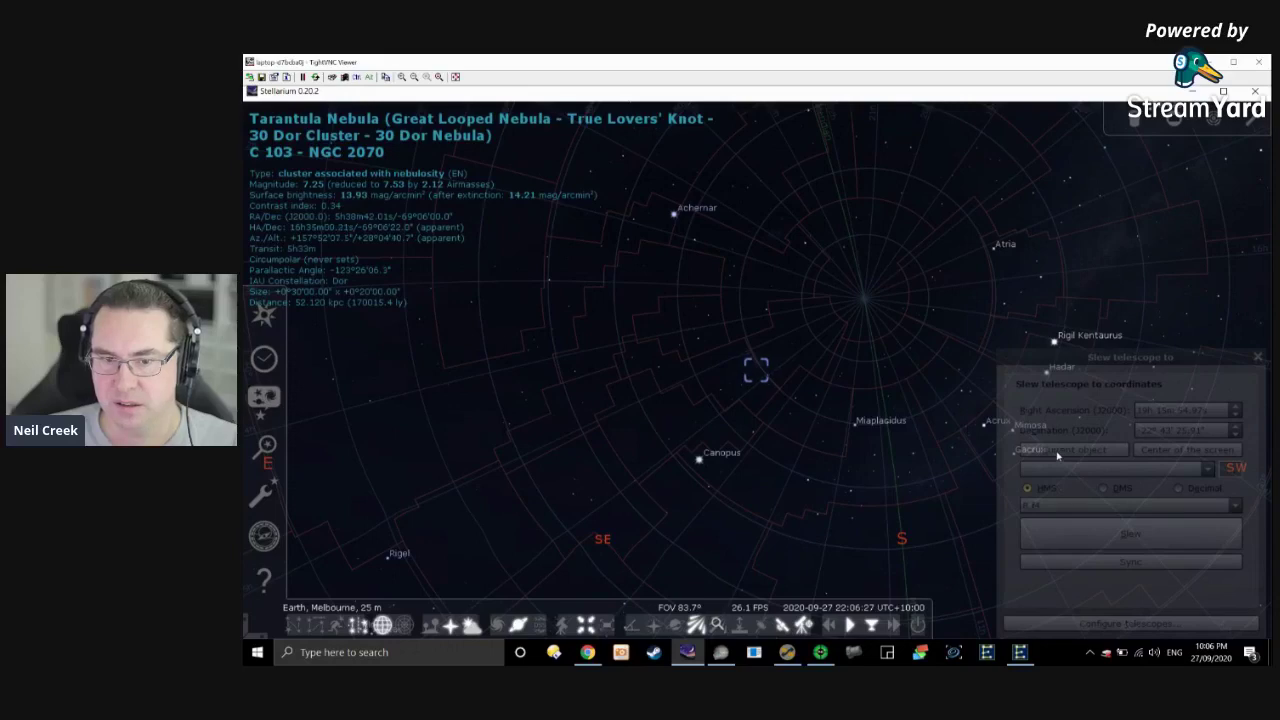
left_click(1094, 483)
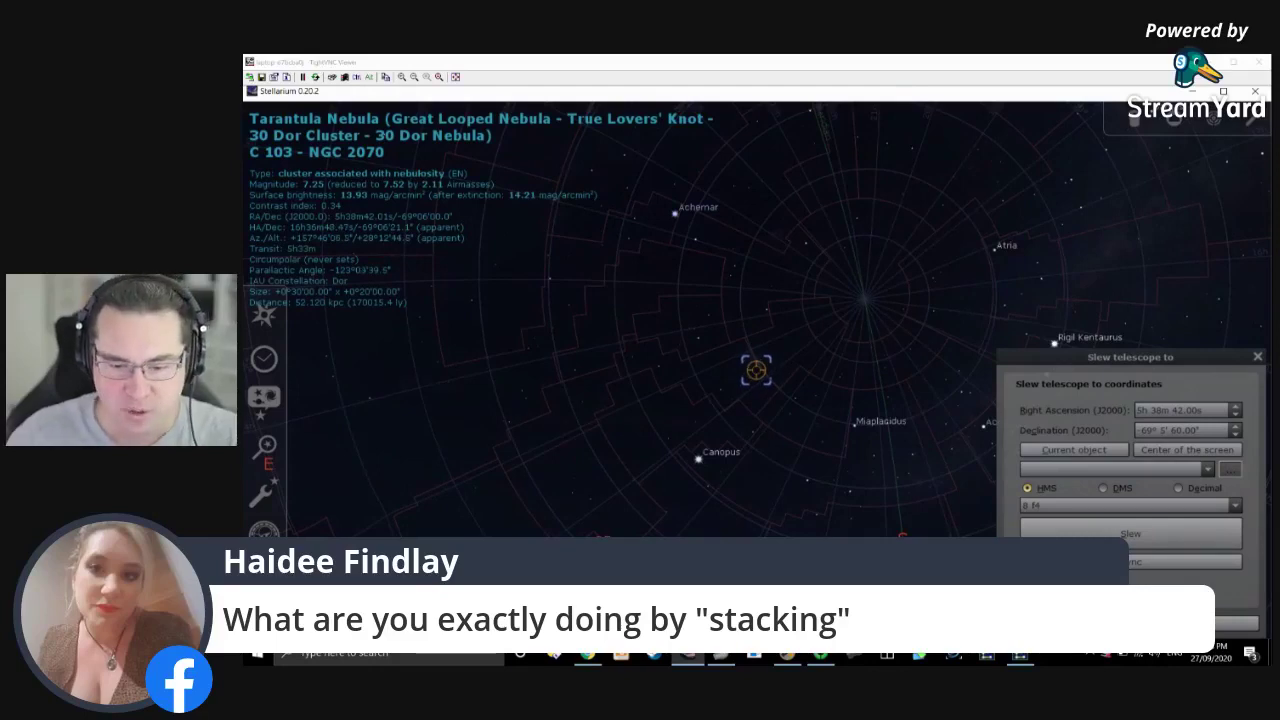
Switch back to SharpCap, set the preview zoom to Auto and the capture area to 4656x3520.
left_click(721, 655)
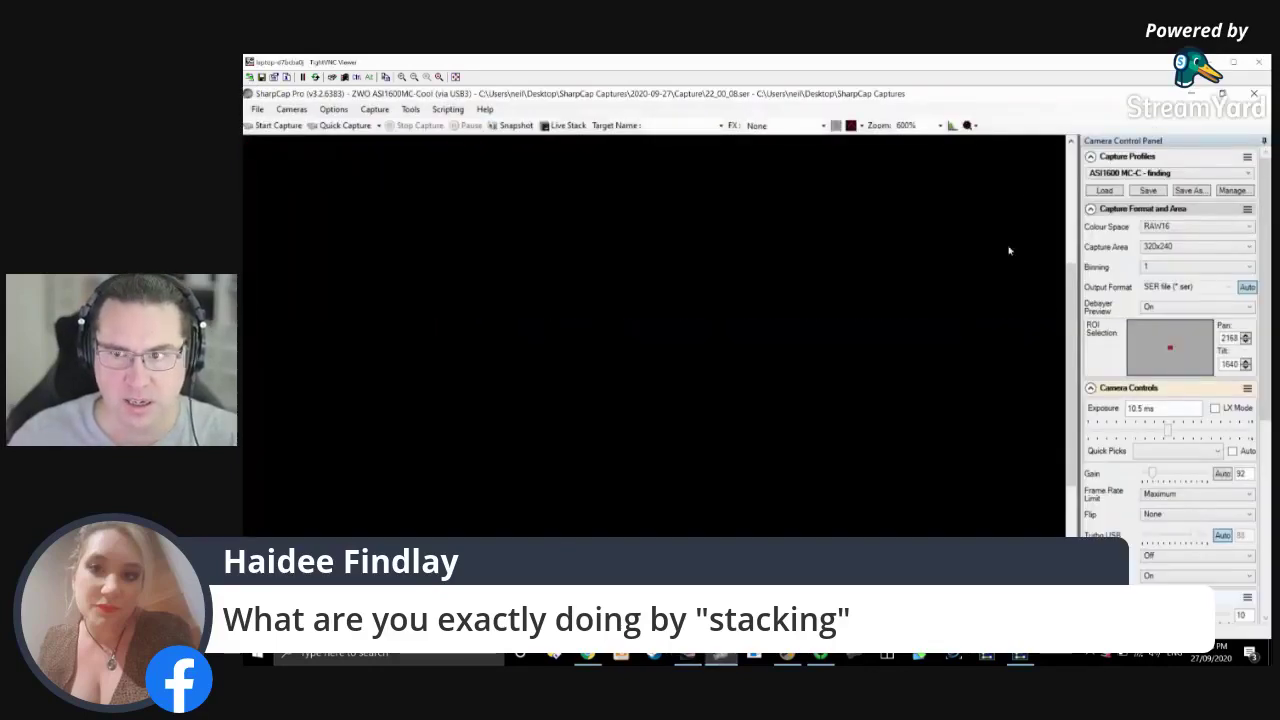
left_click(940, 126)
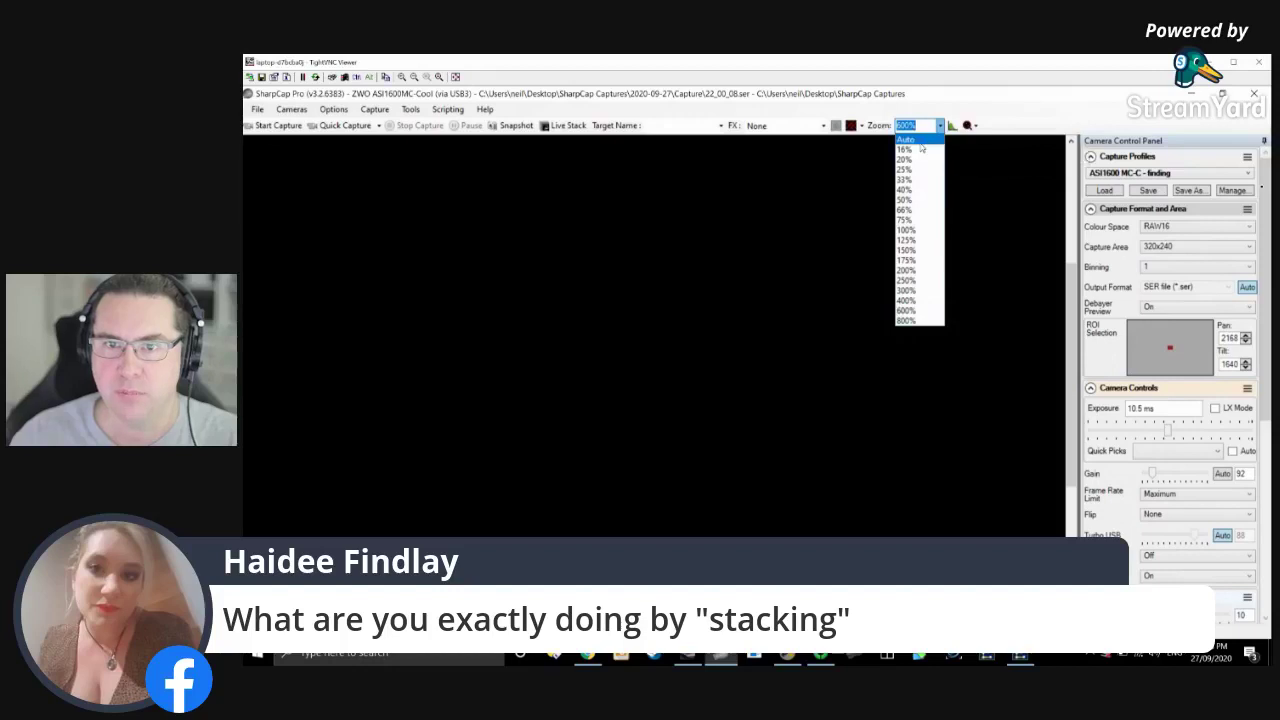
left_click(915, 140)
left_click(1210, 247)
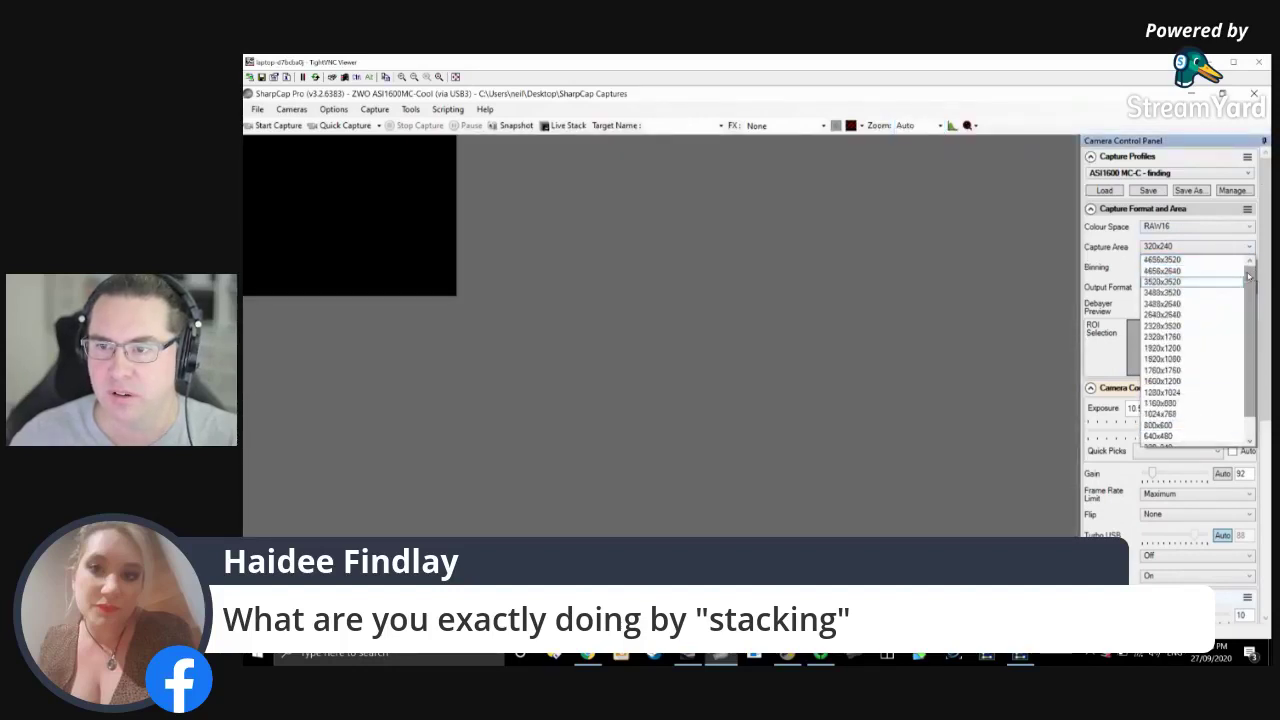
left_click(1190, 265)
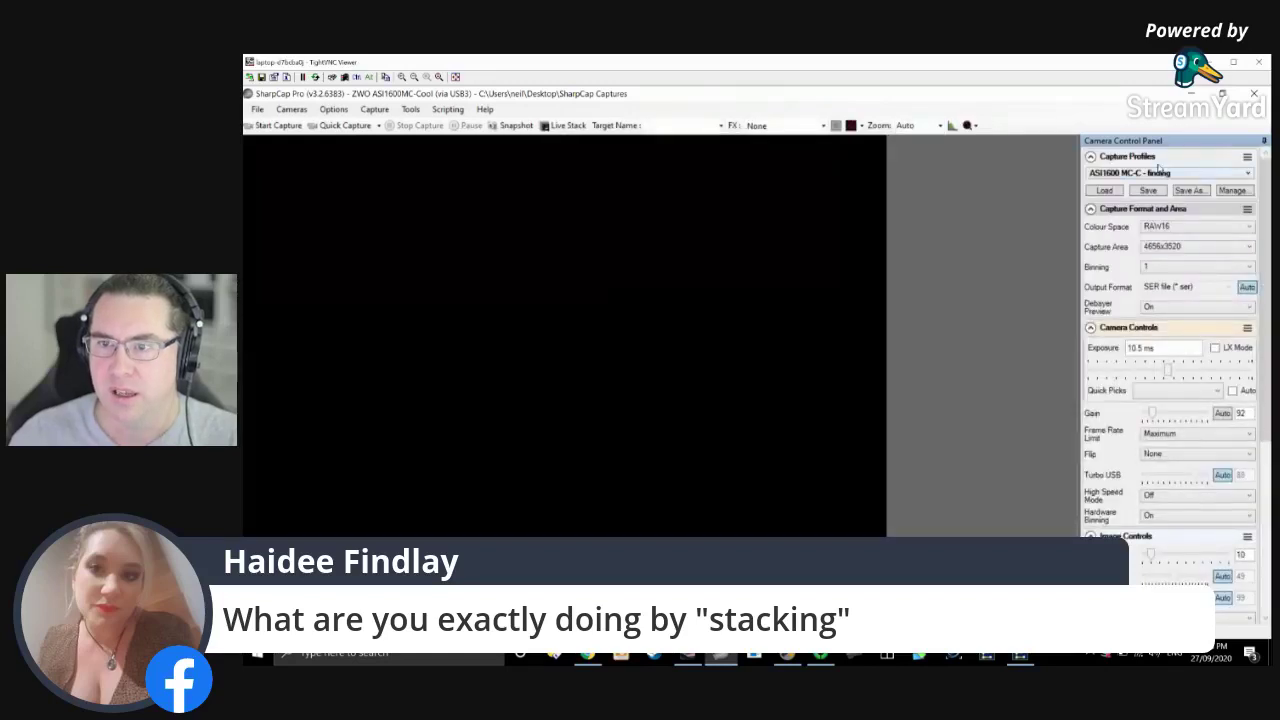
Load the "ASI1600 MC-C - finding" capture profile to locate the nebula, and replace it with the "ASI1600 MC-C" profile.
left_click(1105, 191)
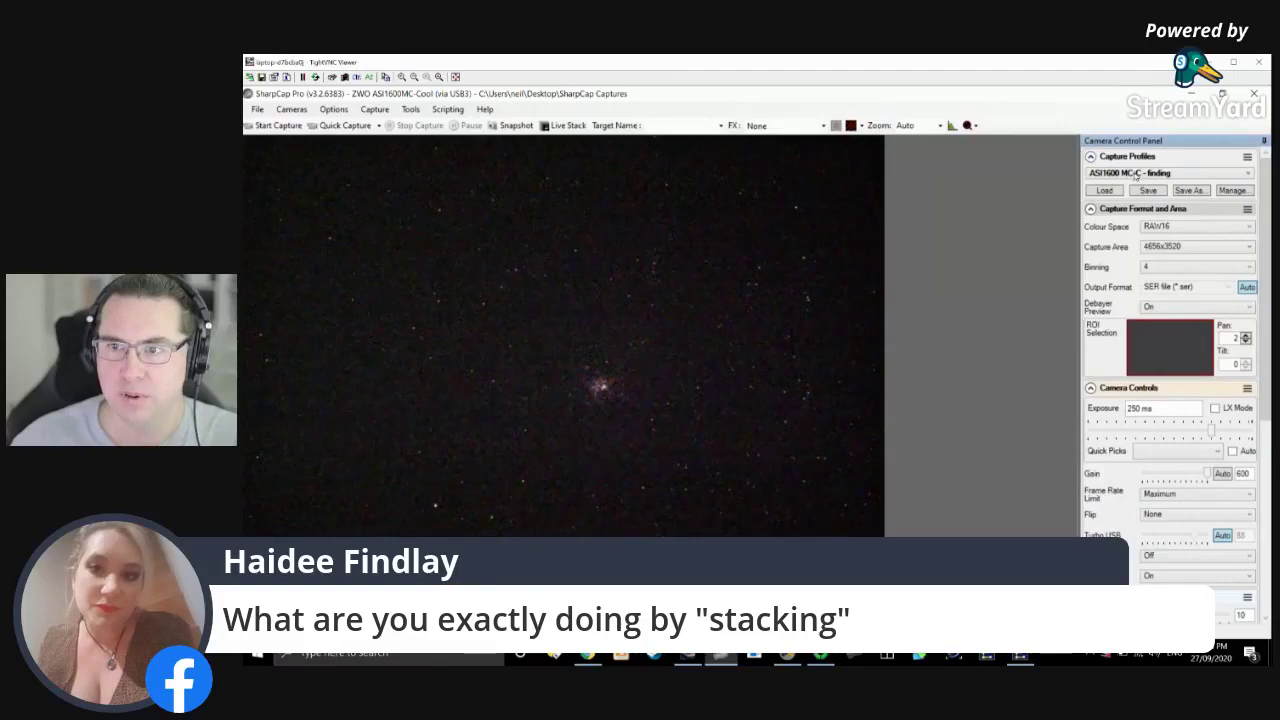
left_click(1136, 174)
left_click(1138, 185)
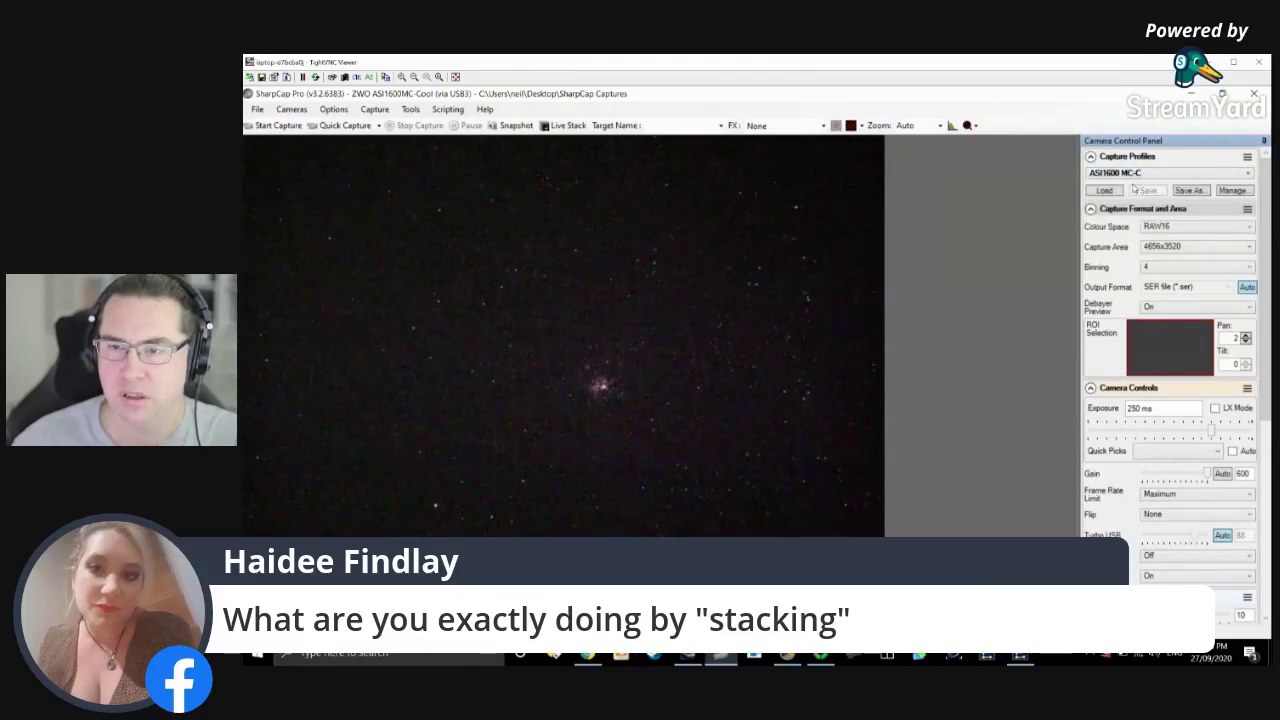
left_click(1106, 191)
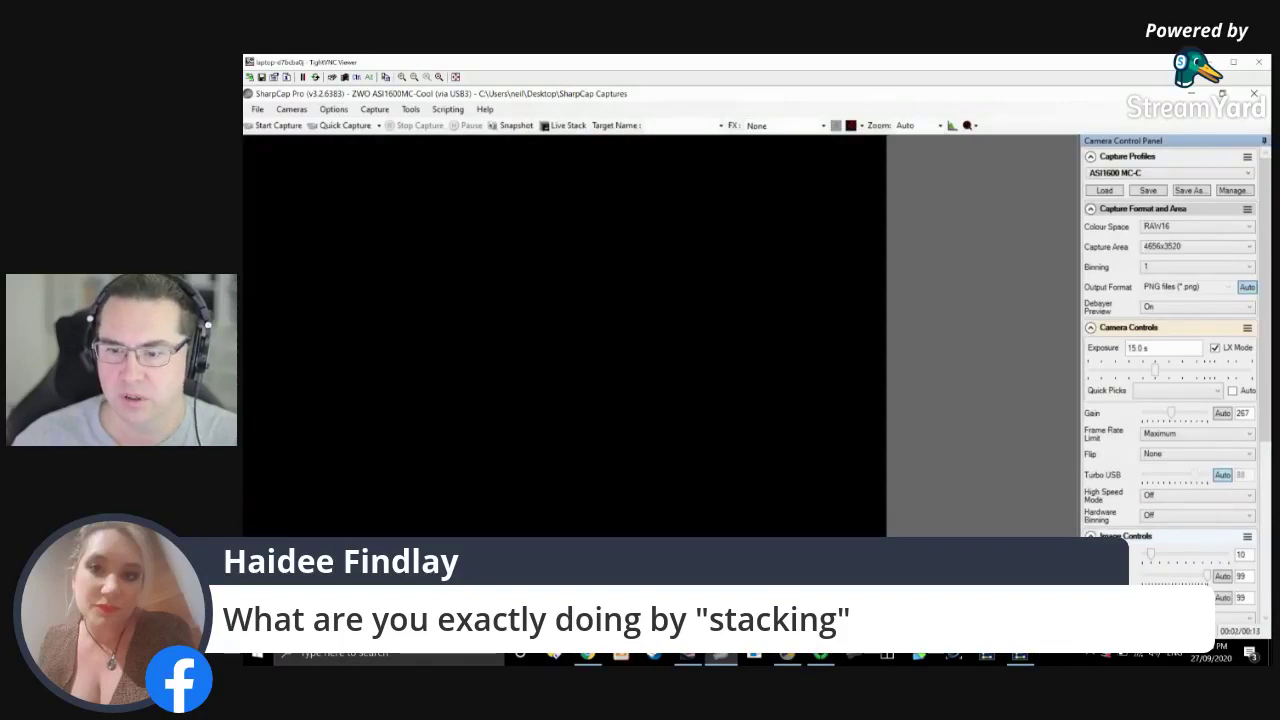
Bring up EQMOD to check the mount position and minimise its window.
left_click(1020, 656)
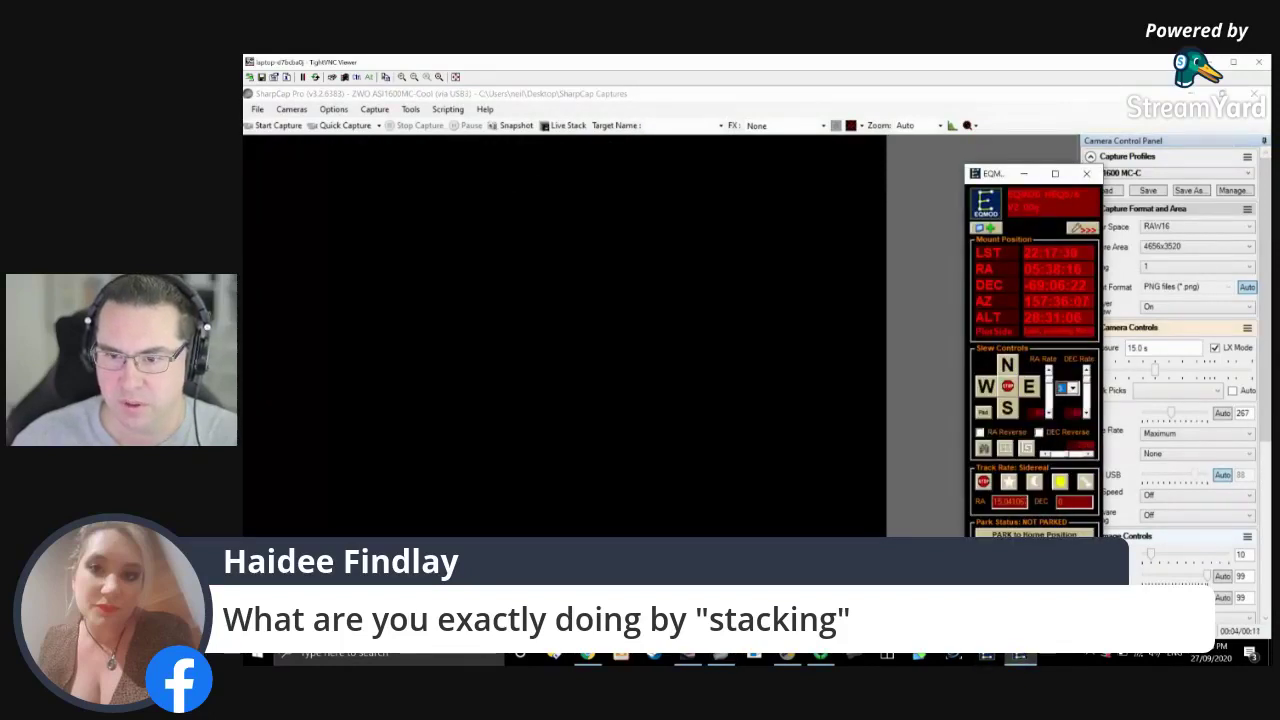
left_click(1024, 174)
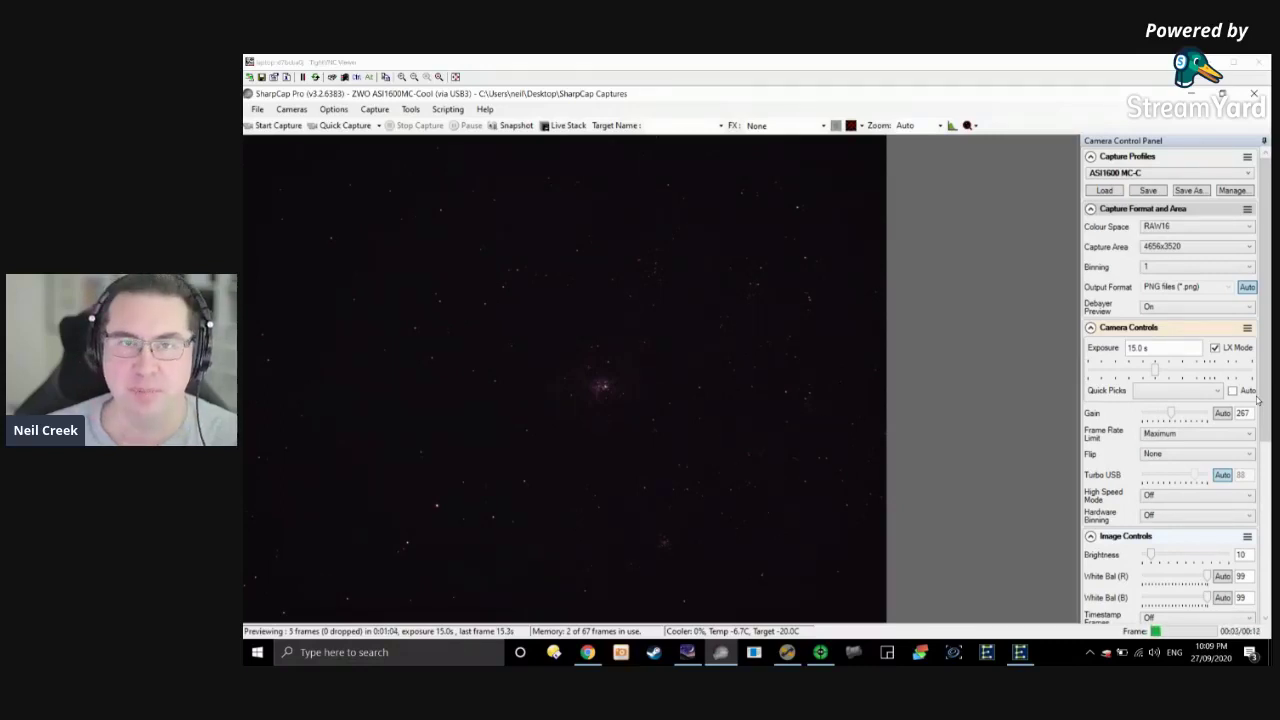
Start live stacking the Tarantula Nebula and reset the stack's histogram stretch.
left_click(564, 125)
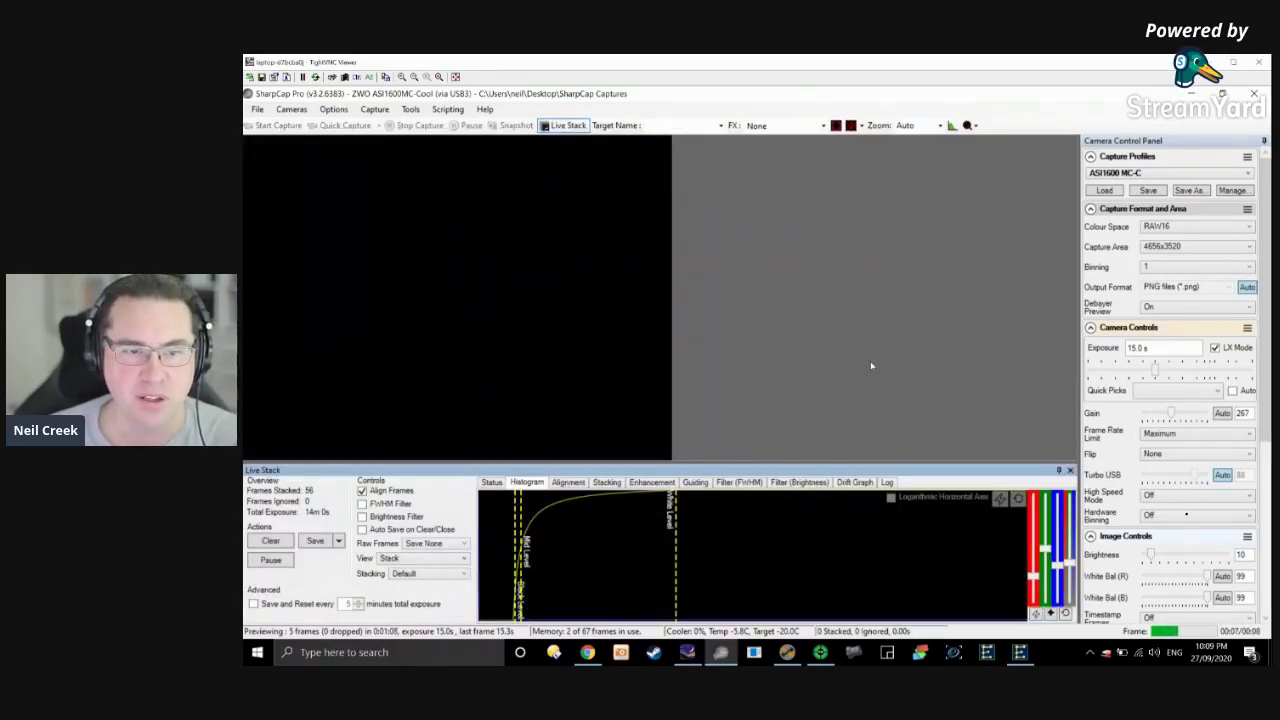
left_click(1018, 498)
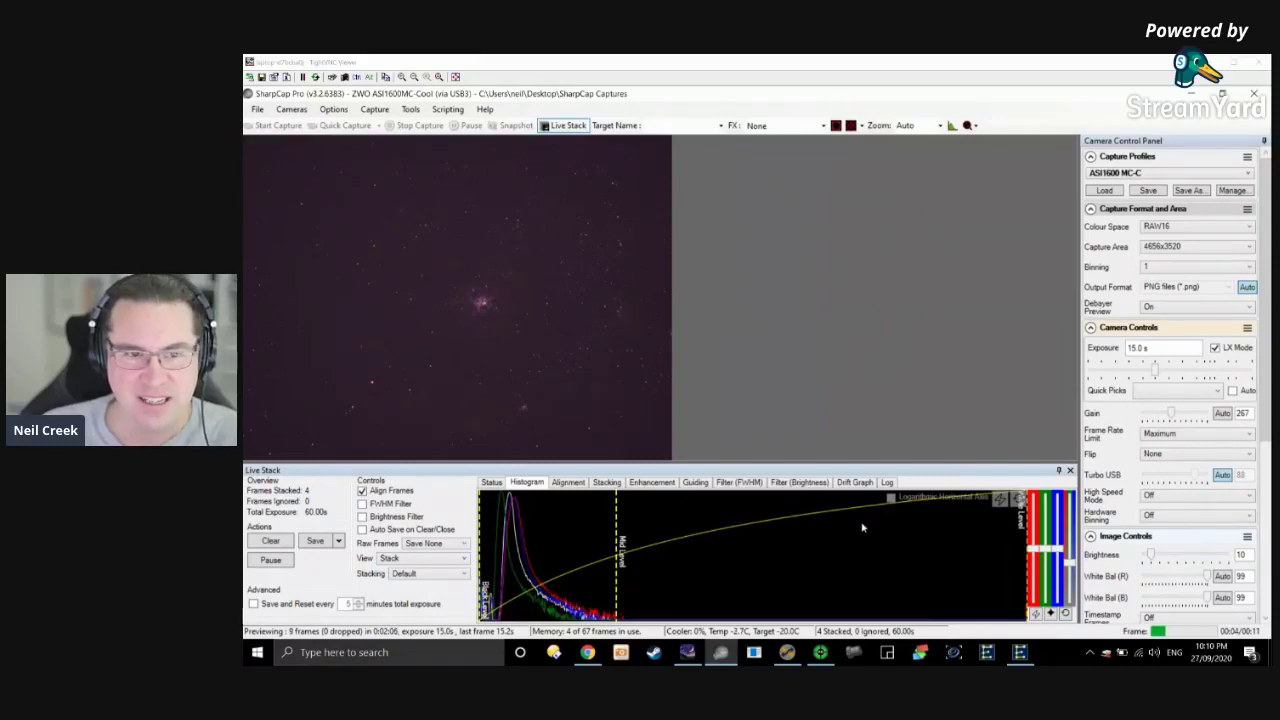
Set the preview zoom to 50% and bring the nebula into the middle of the view.
left_click(930, 127)
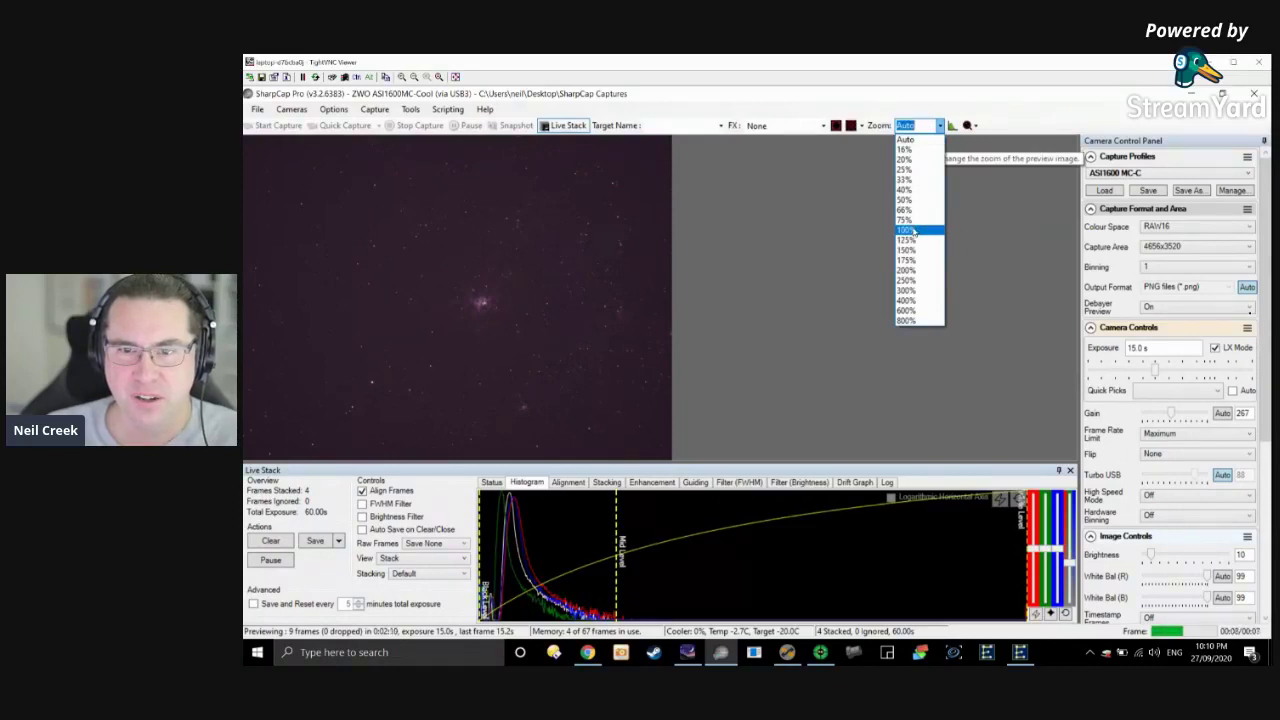
left_click(906, 211)
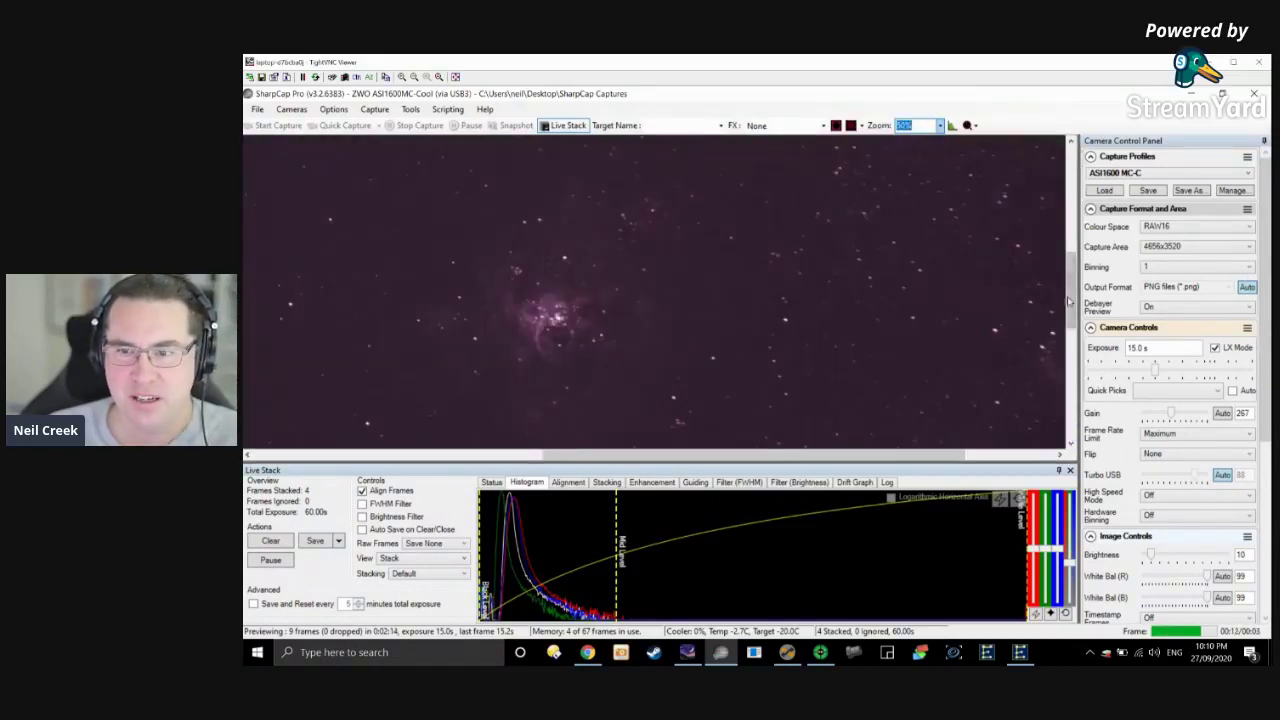
left_click_drag(1071, 290, 1071, 295)
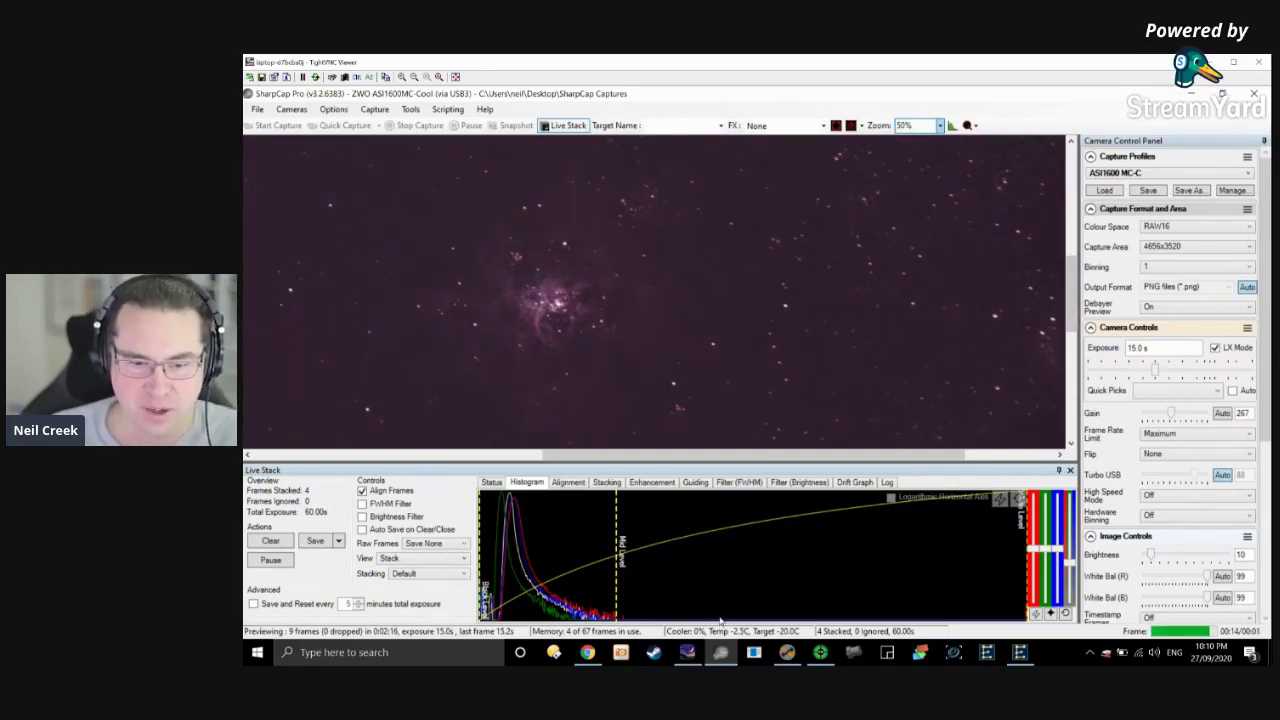
Switch to PHD2 Guiding, stop looping, auto-select a guide star and dismiss the guiding-stopped notice.
left_click(866, 595)
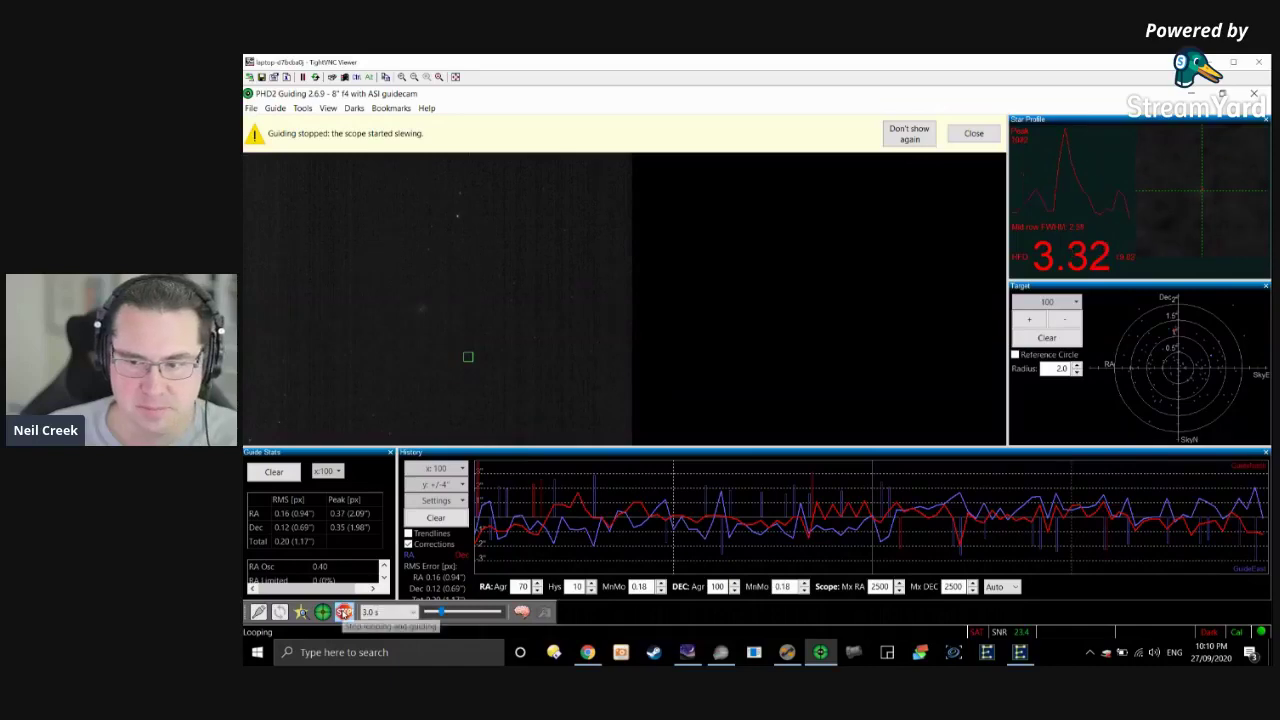
left_click(344, 612)
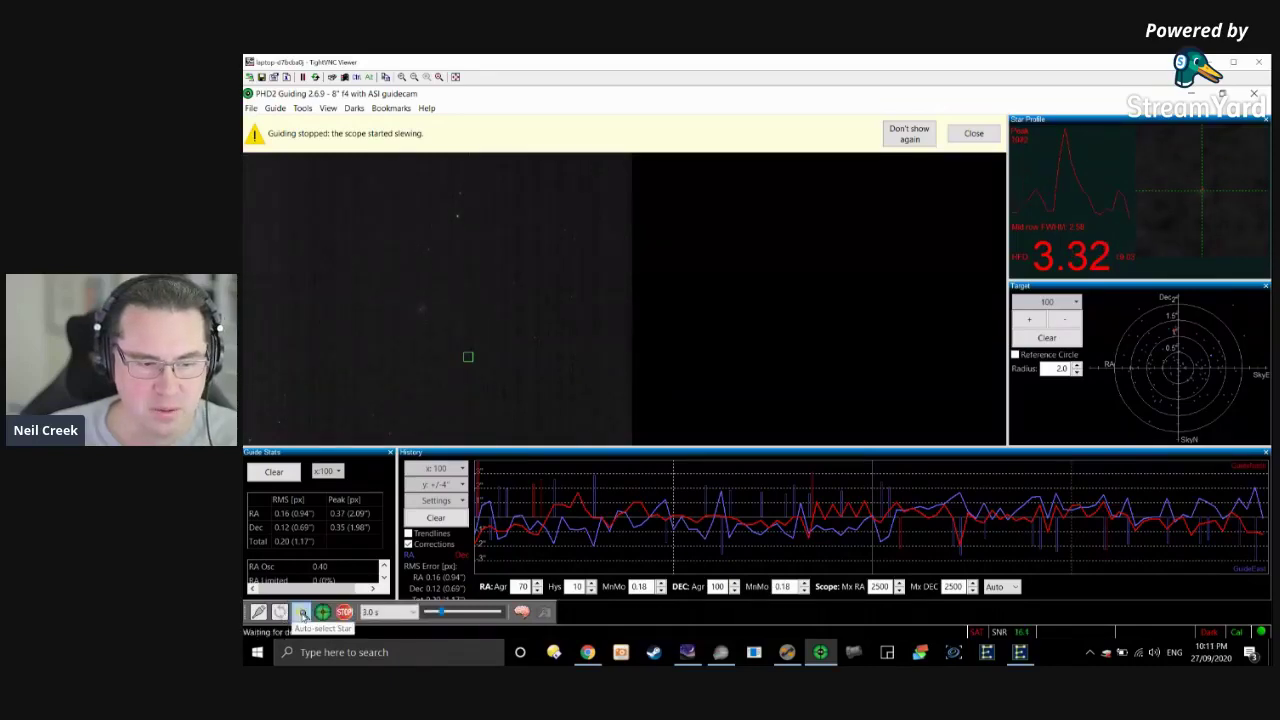
left_click(302, 612)
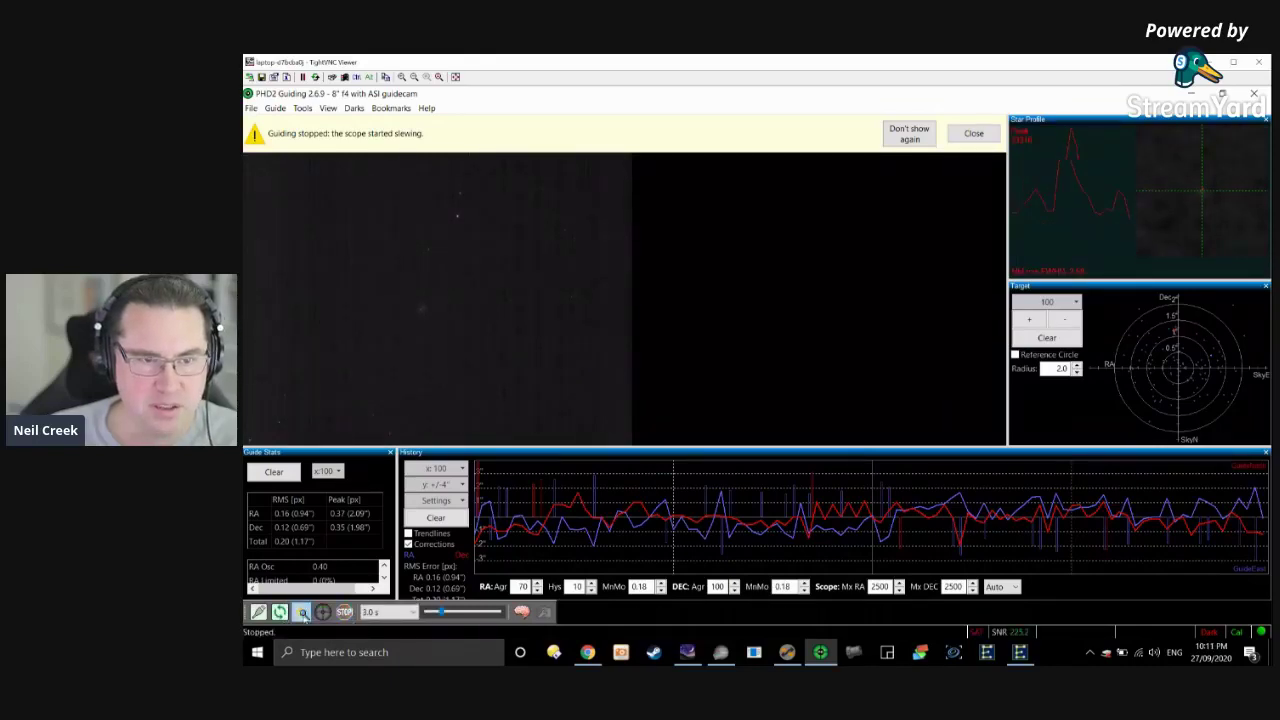
left_click(974, 134)
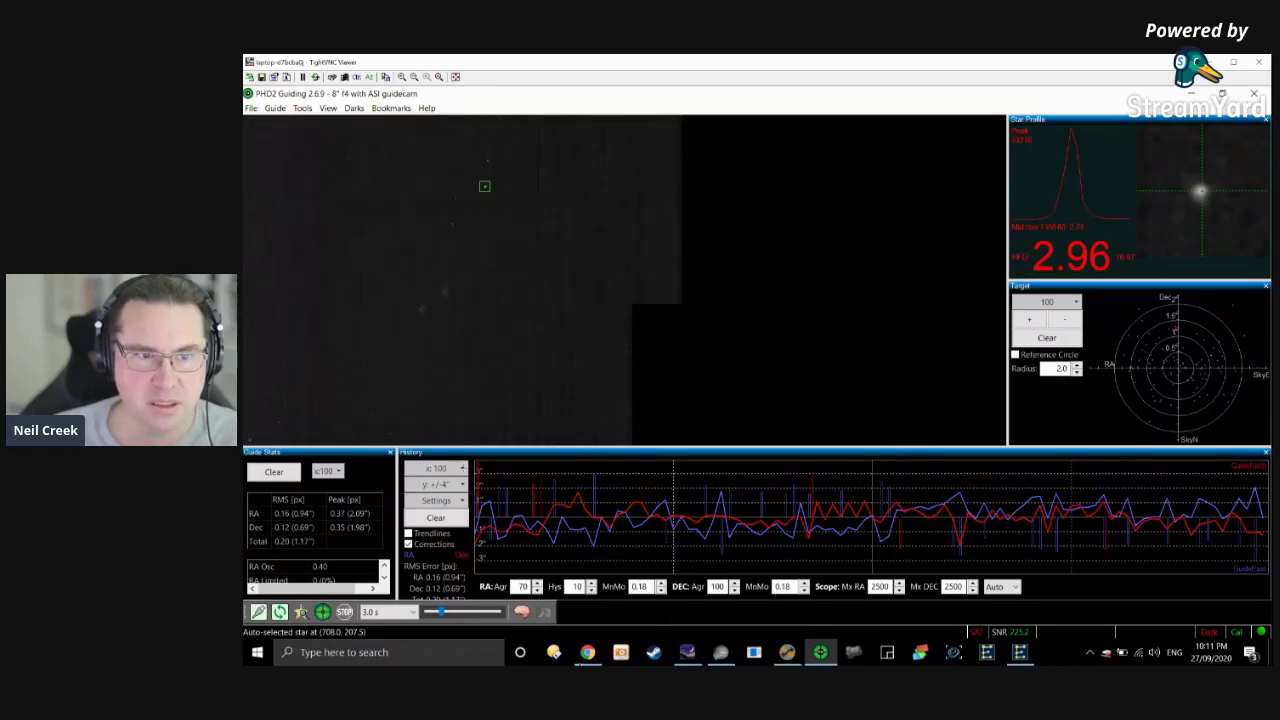
Start guiding and clear the old history graph, guide statistics and target plot.
left_click(435, 517)
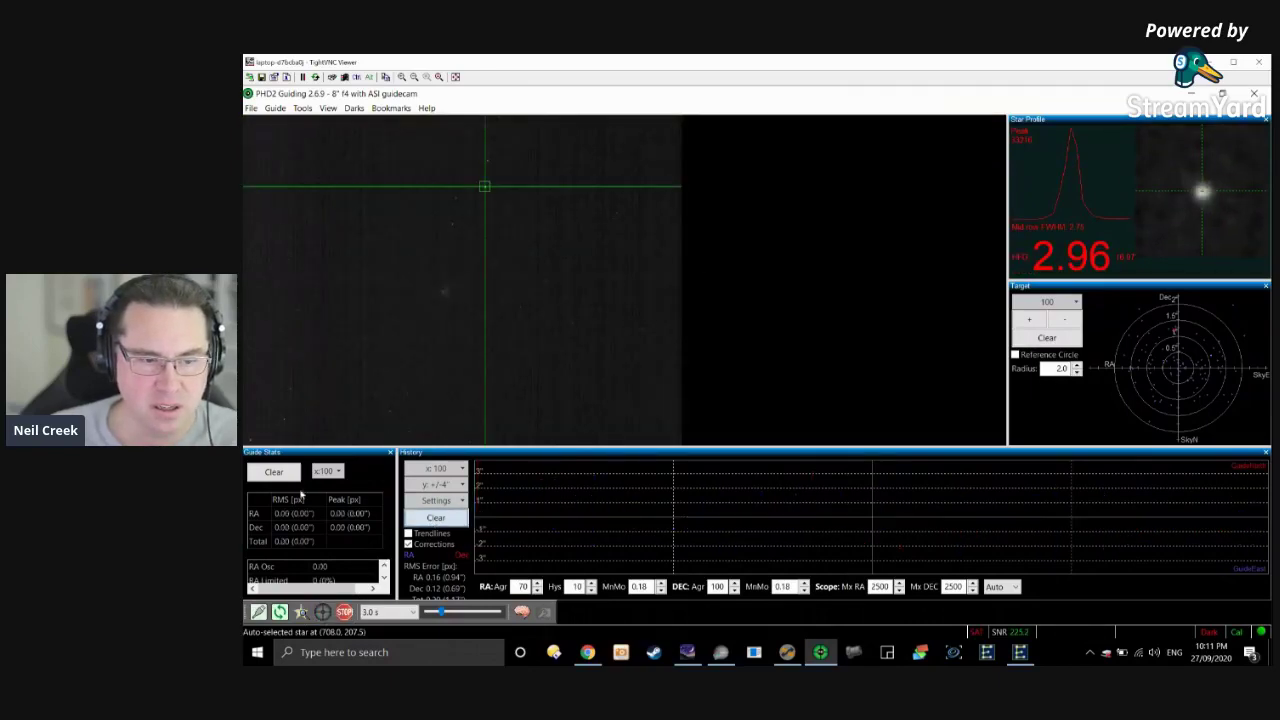
left_click(273, 471)
left_click(1046, 337)
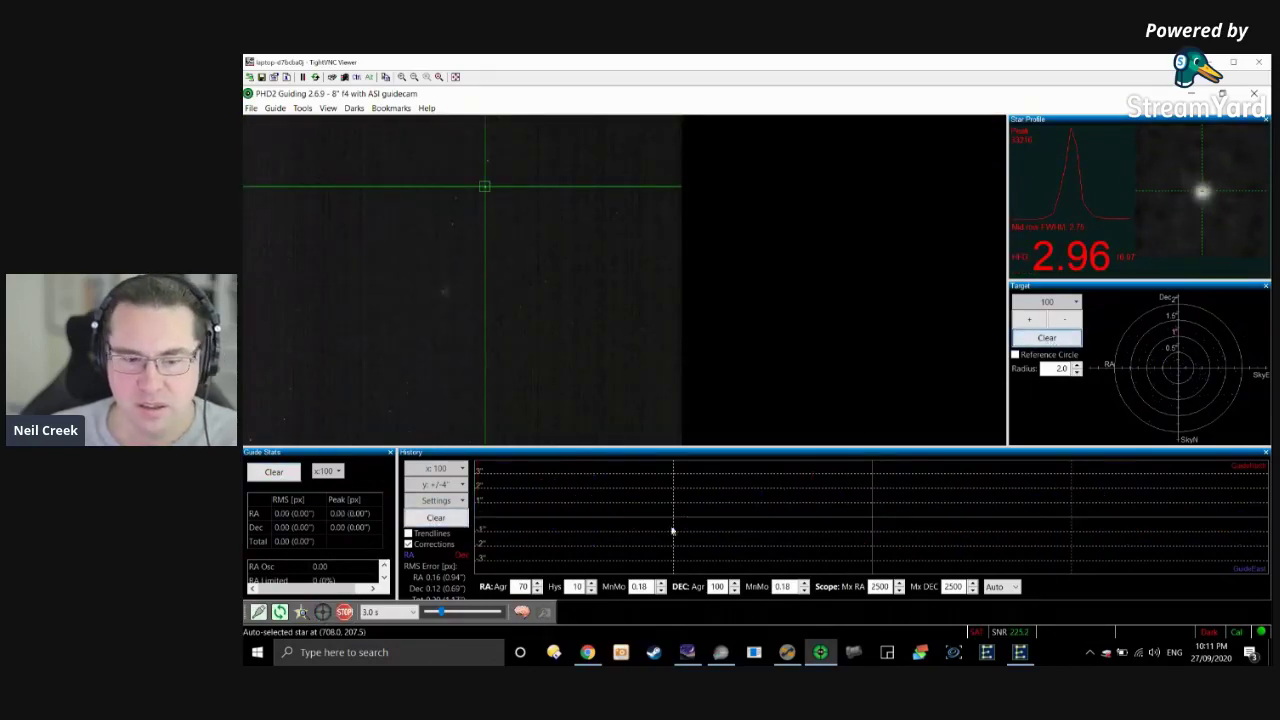
Switch back to SharpCap, clear the live stack to restart it and dismiss the reset notification.
left_click(721, 653)
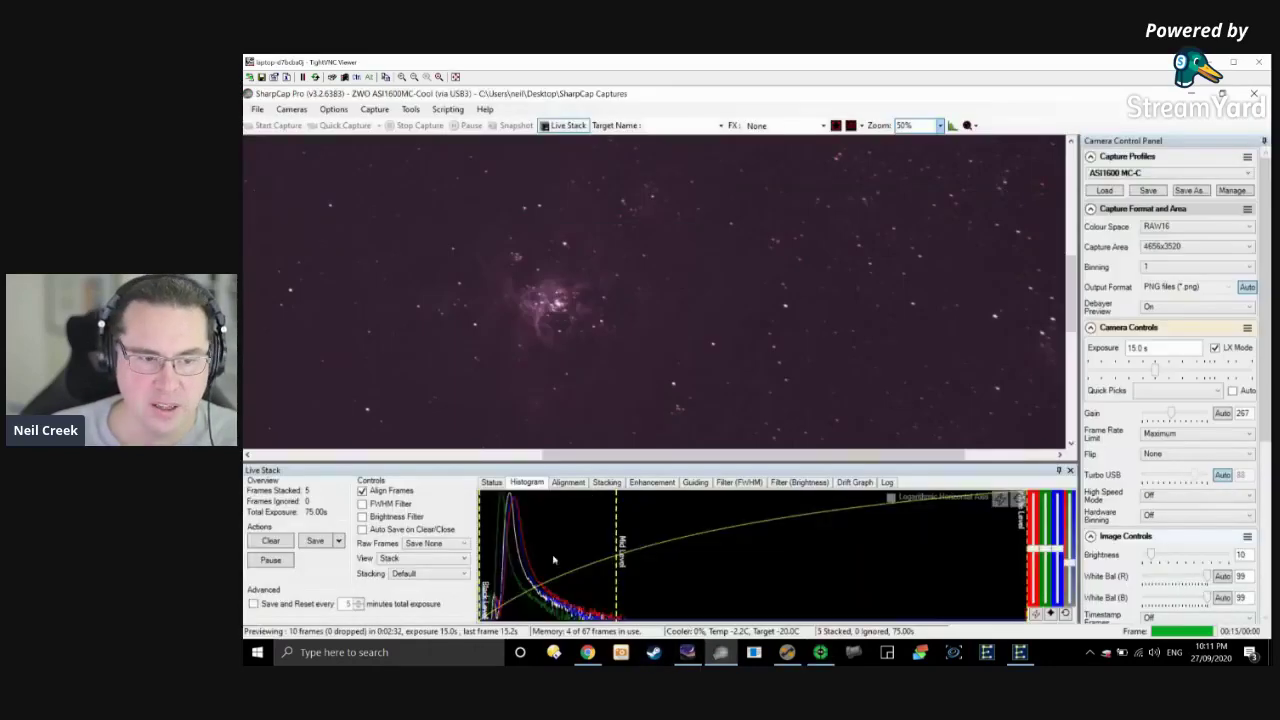
left_click(271, 540)
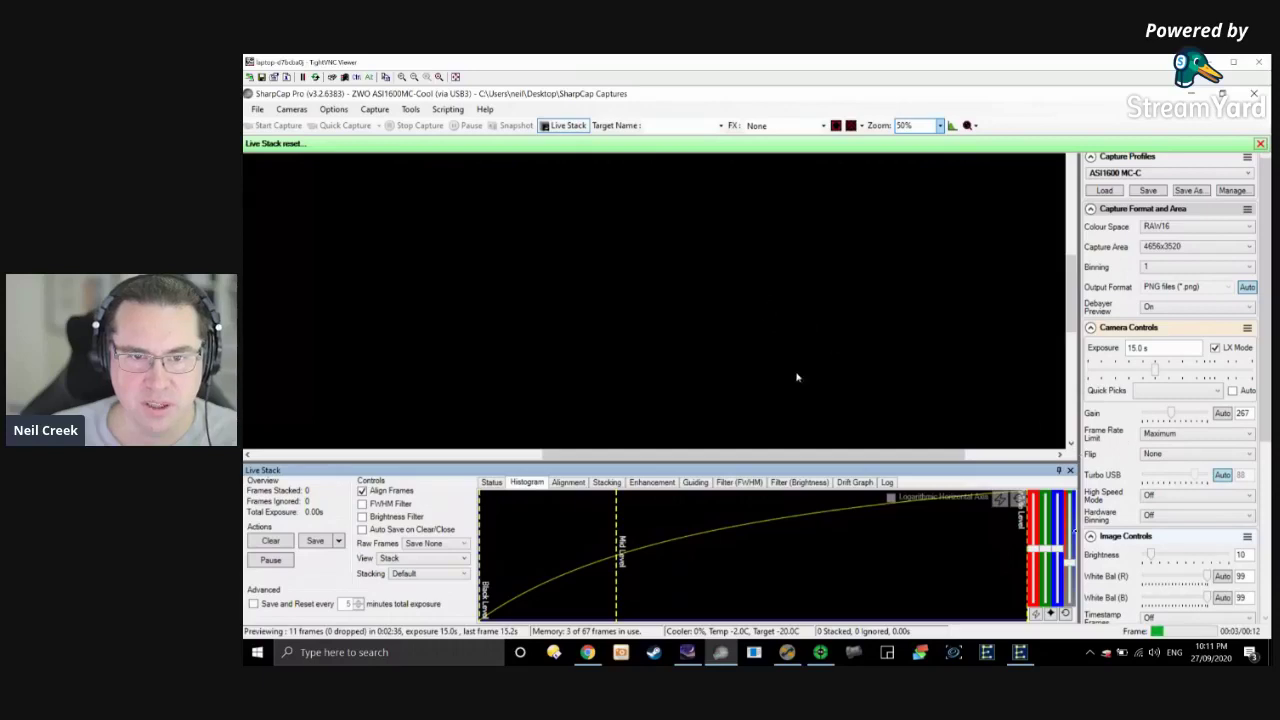
left_click(1260, 144)
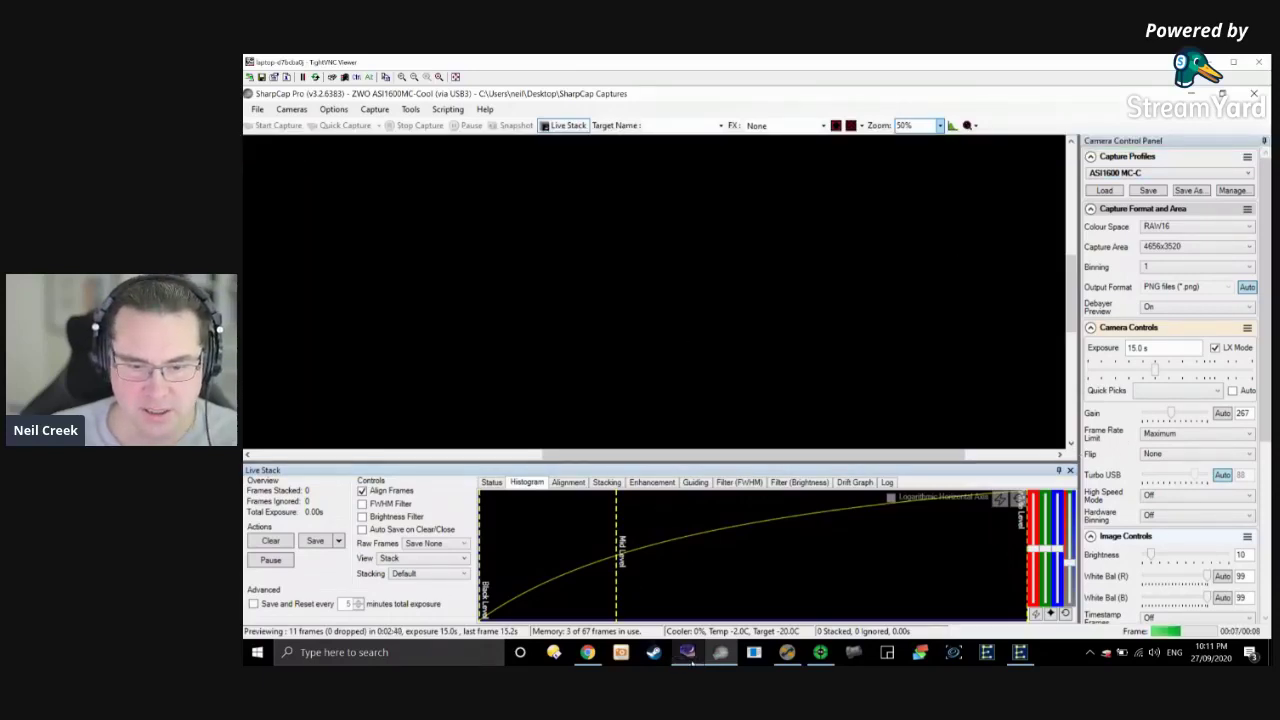
Check the guiding graph in PHD2 Guiding and return to SharpCap.
mouse_move(688, 652)
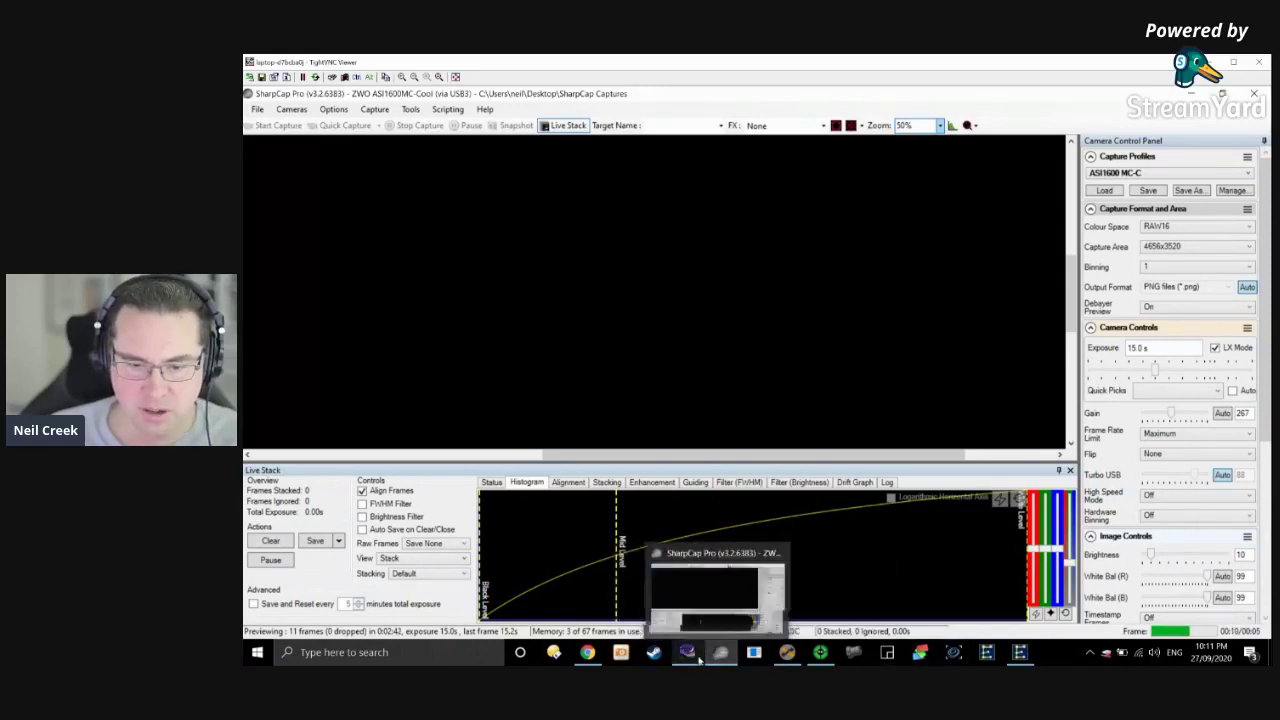
left_click(820, 652)
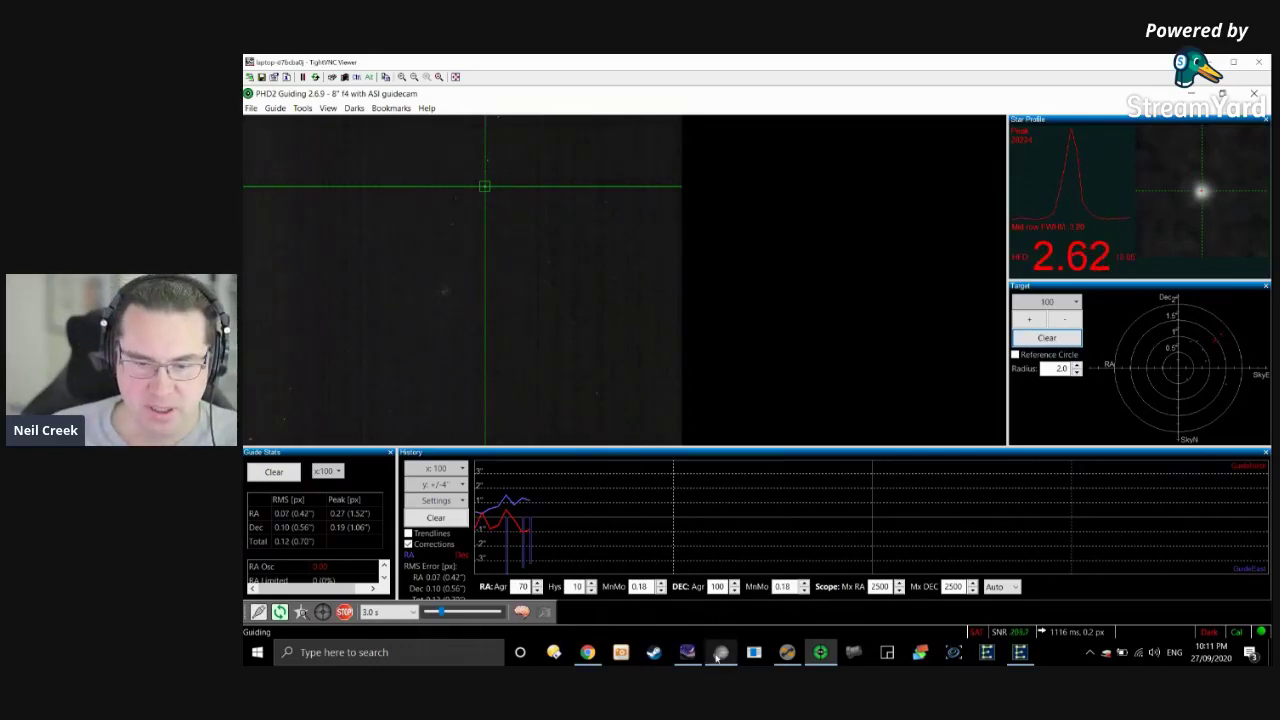
left_click(718, 654)
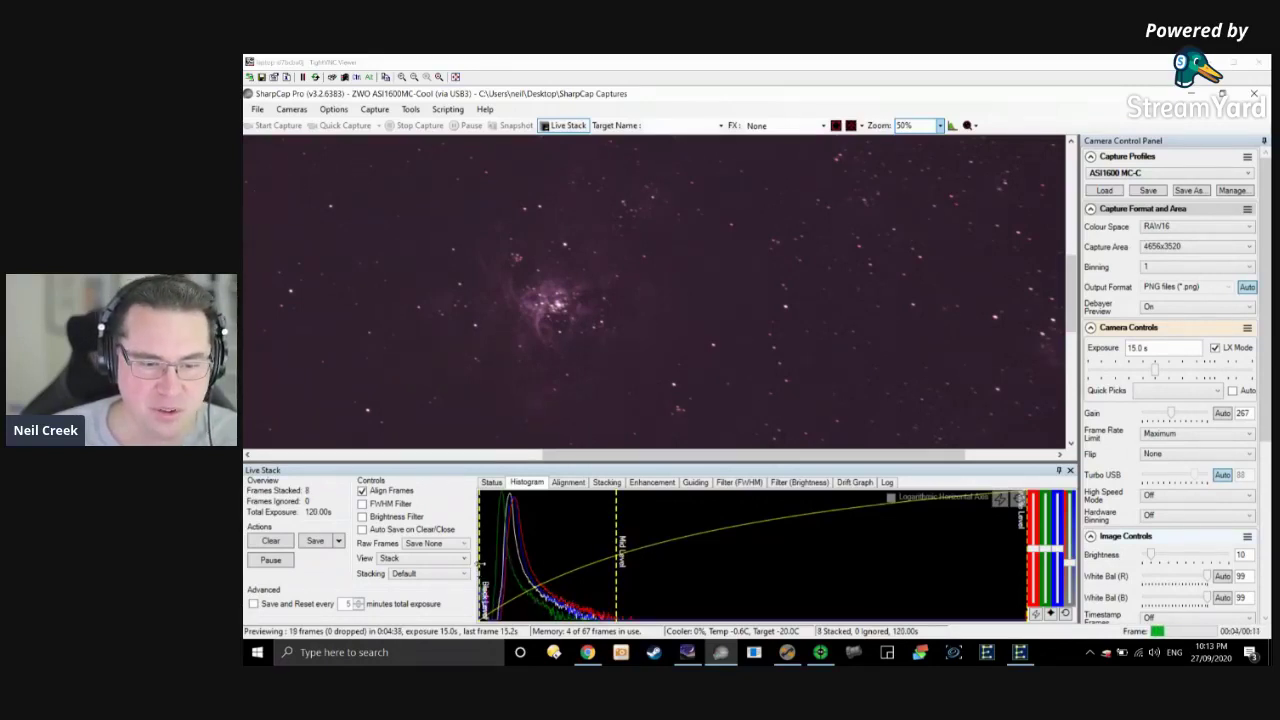
Tighten the stack histogram's black and mid levels around the peak, and balance the stack's colours with boosted saturation.
left_click_drag(478, 570, 493, 562)
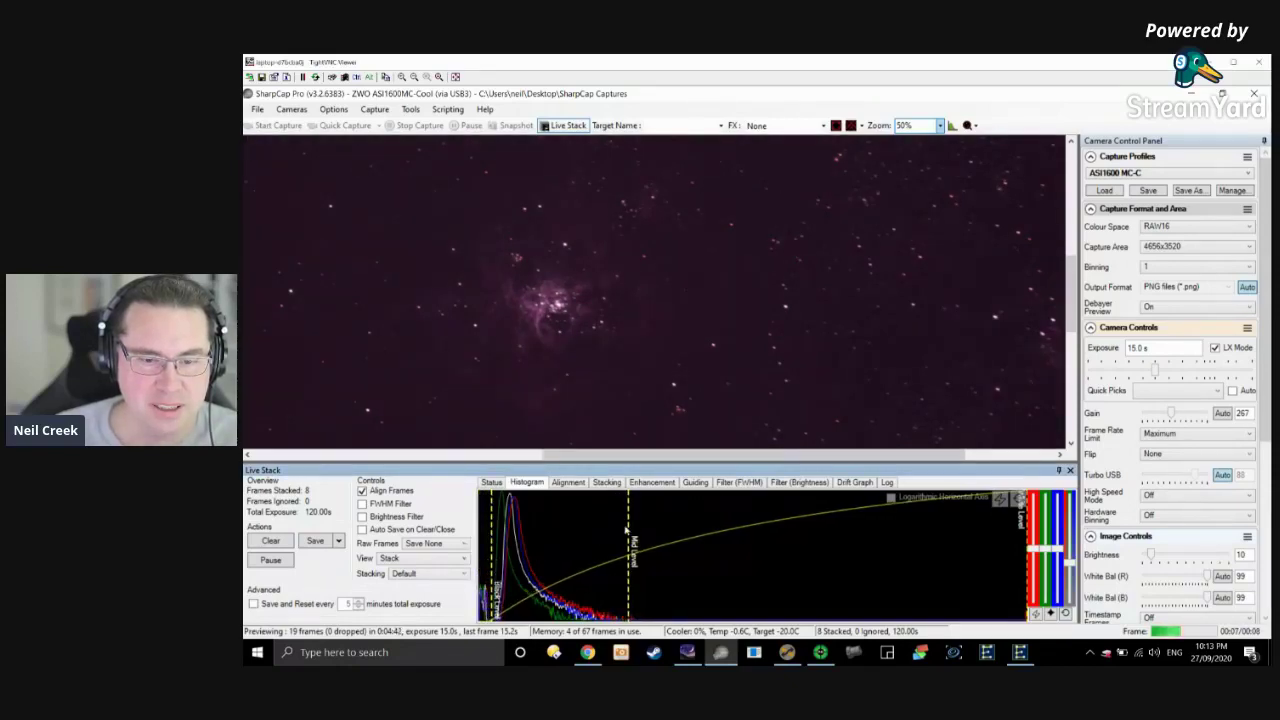
left_click_drag(633, 530, 588, 523)
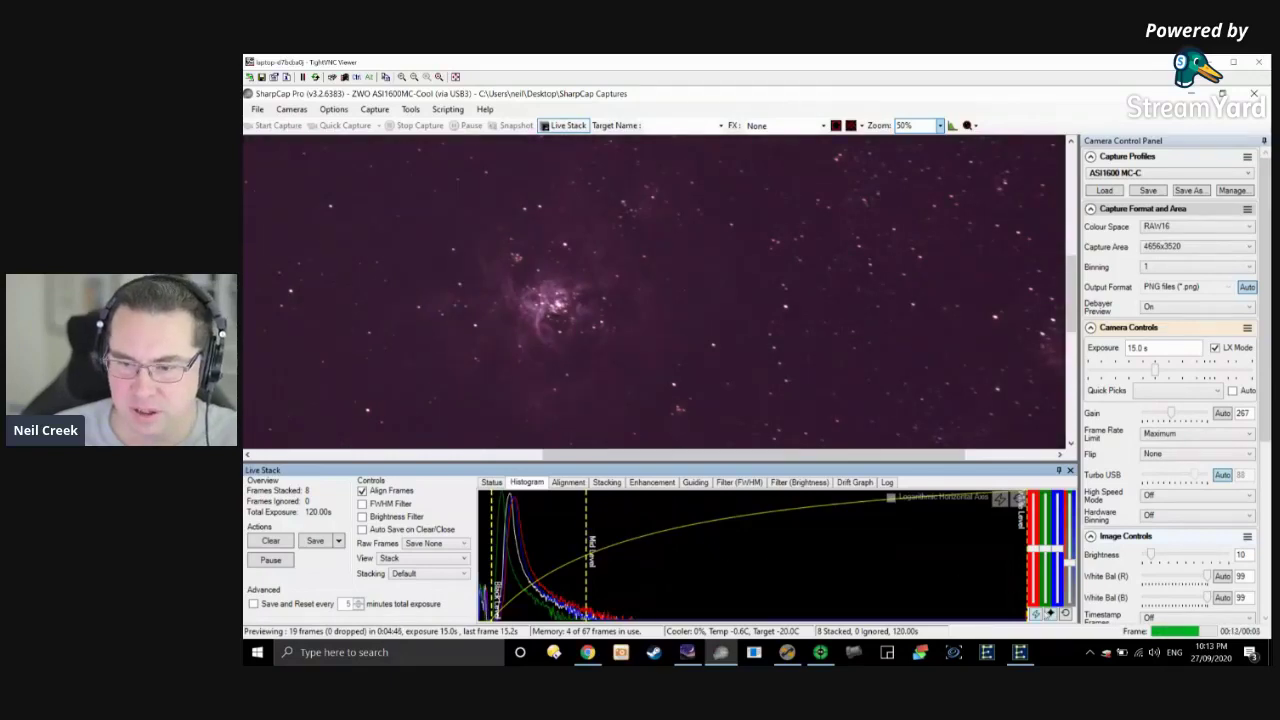
left_click(1050, 614)
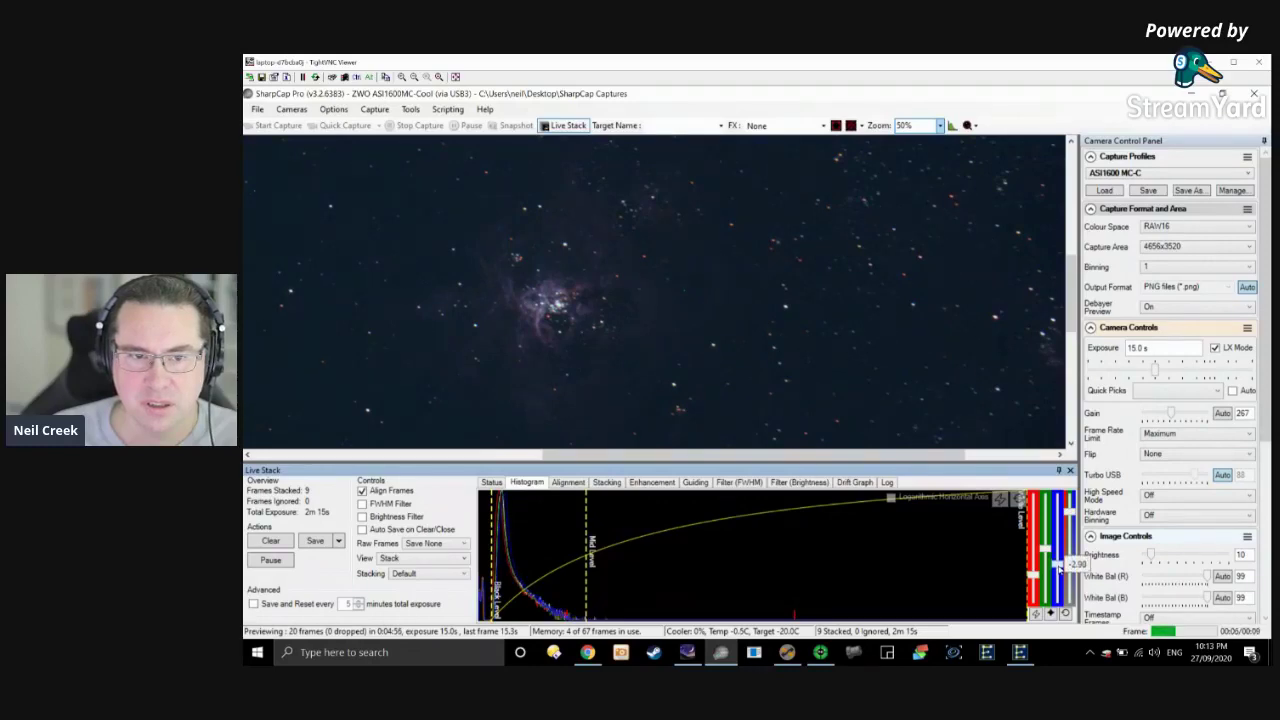
left_click_drag(590, 542, 545, 538)
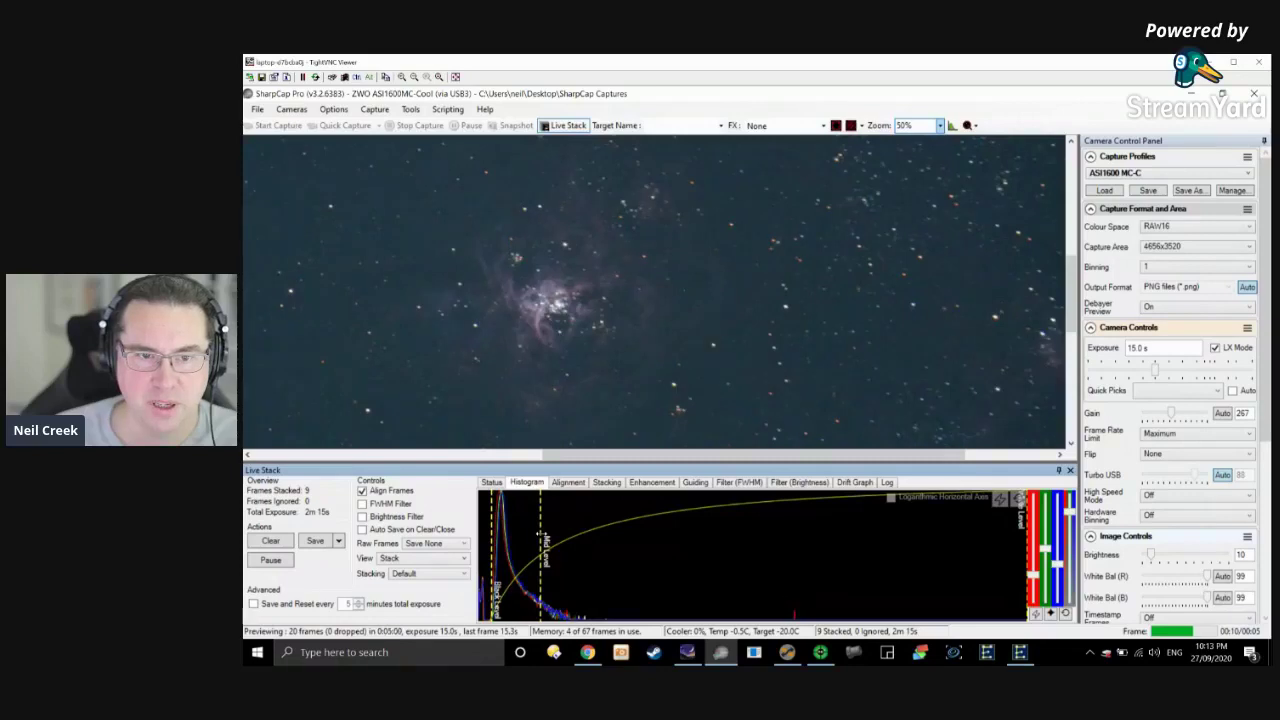
mouse_move(492, 528)
left_mouse_down()
mouse_move(543, 527)
mouse_move(516, 524)
left_mouse_up()
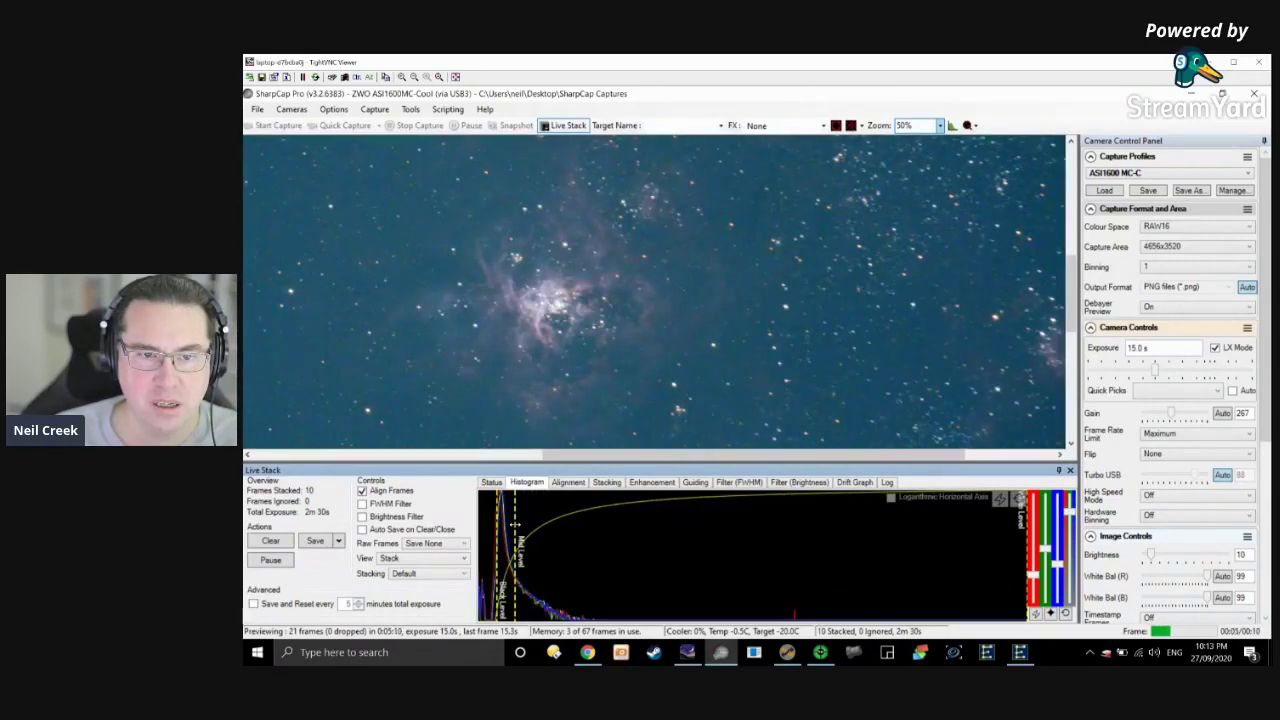
left_click_drag(503, 532, 504, 523)
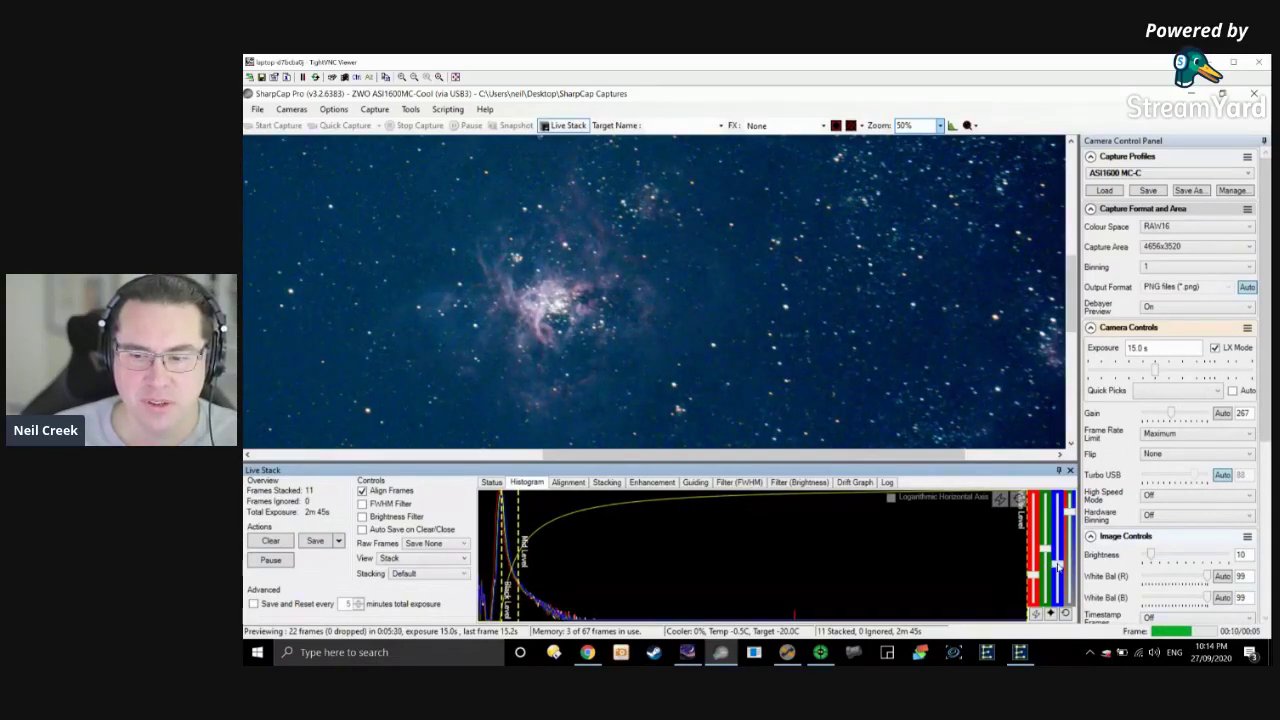
Reduce the blue and green colour levels of the live stack slightly to neutralise the sky background.
mouse_move(1057, 566)
left_click_drag(1057, 566, 1045, 556)
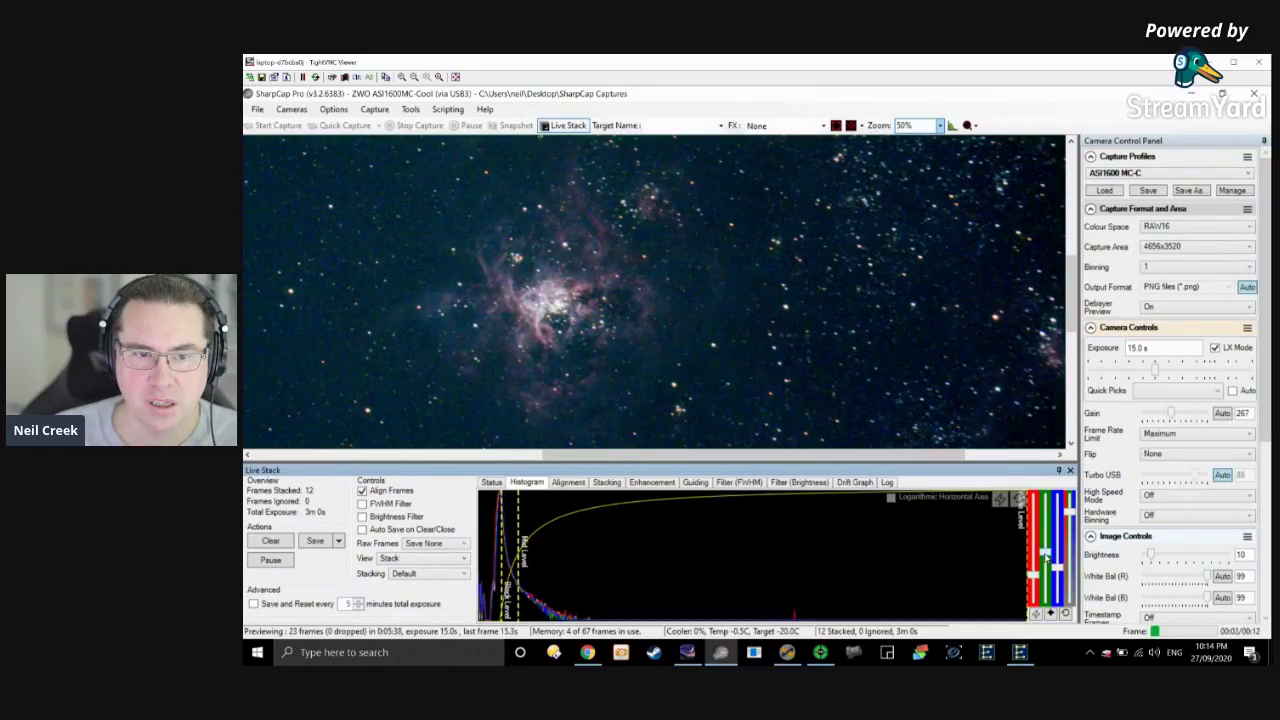
left_click_drag(1045, 555, 1059, 570)
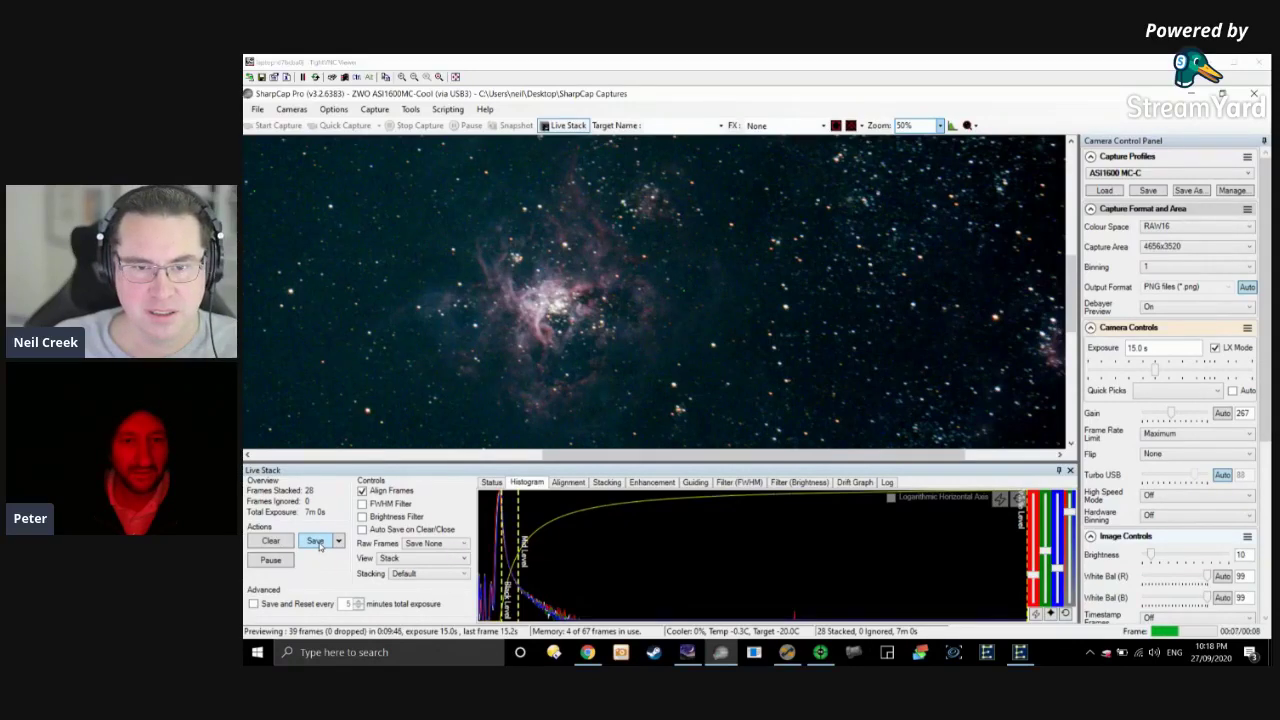
Save the live stack of the Tarantula Nebula and dismiss the save notification.
left_click(318, 542)
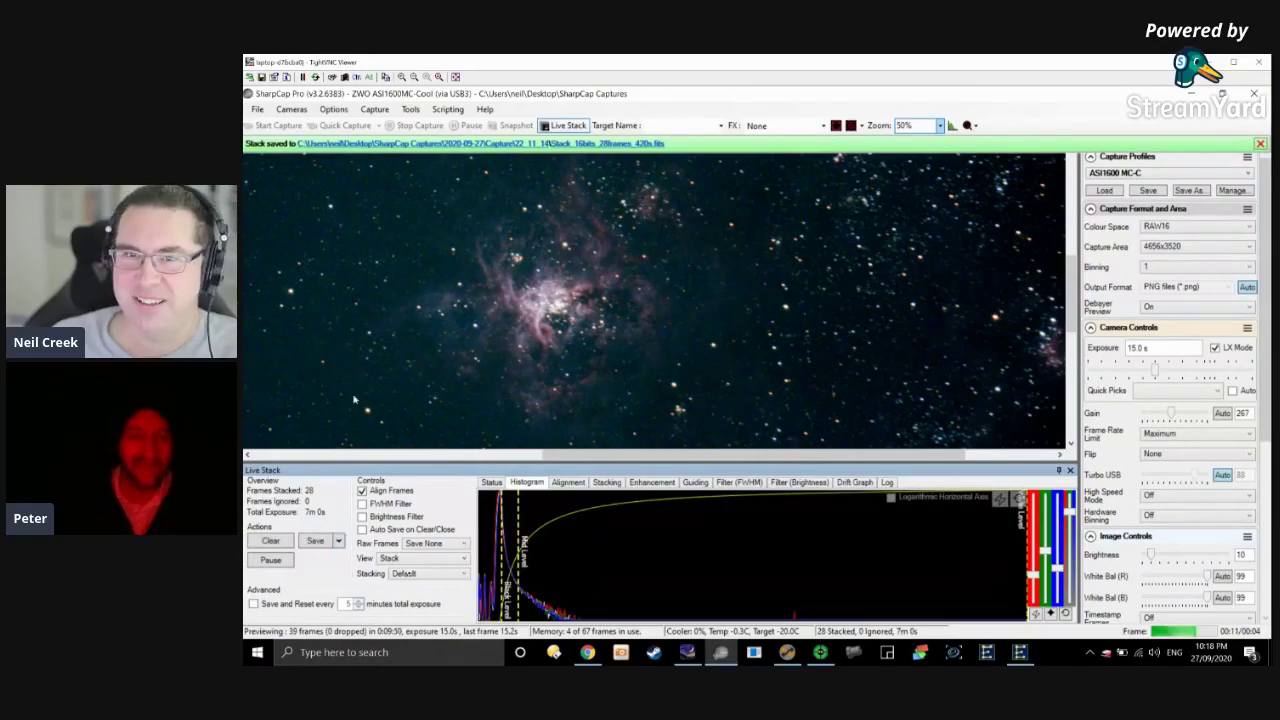
left_click(1260, 144)
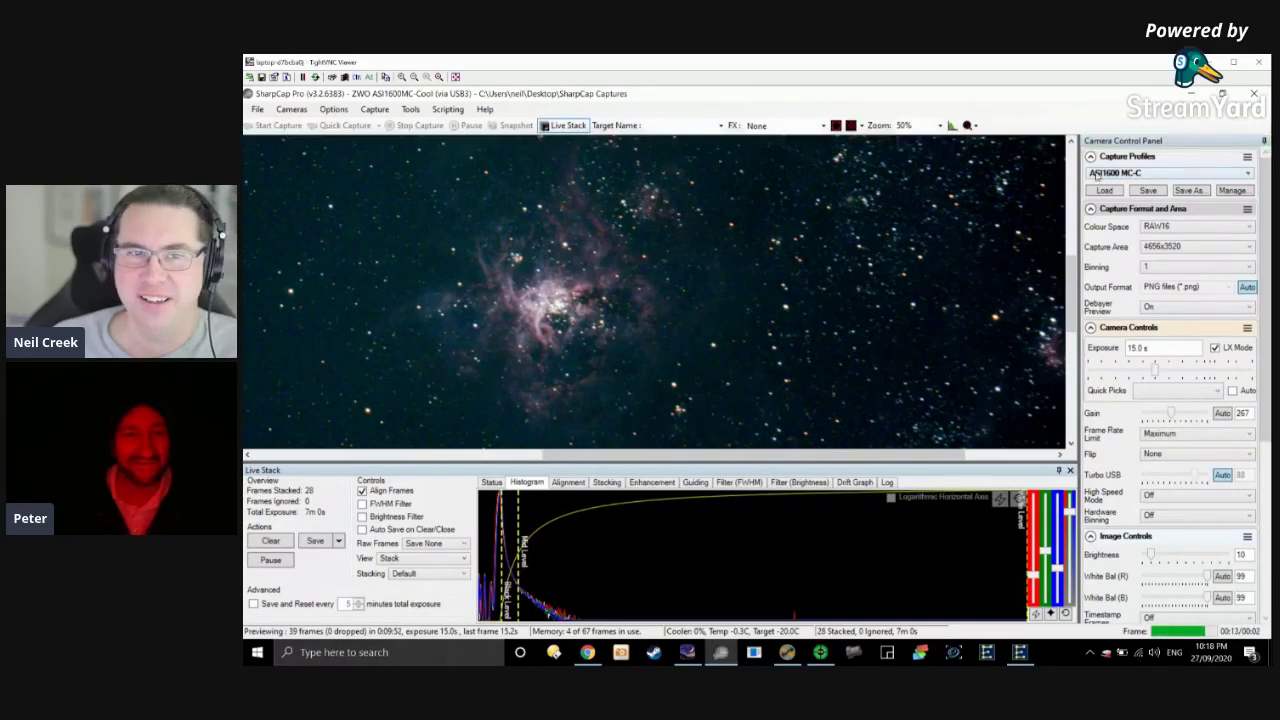
Switch to Stellarium, search for Jupiter and slew the telescope to it.
left_click(688, 654)
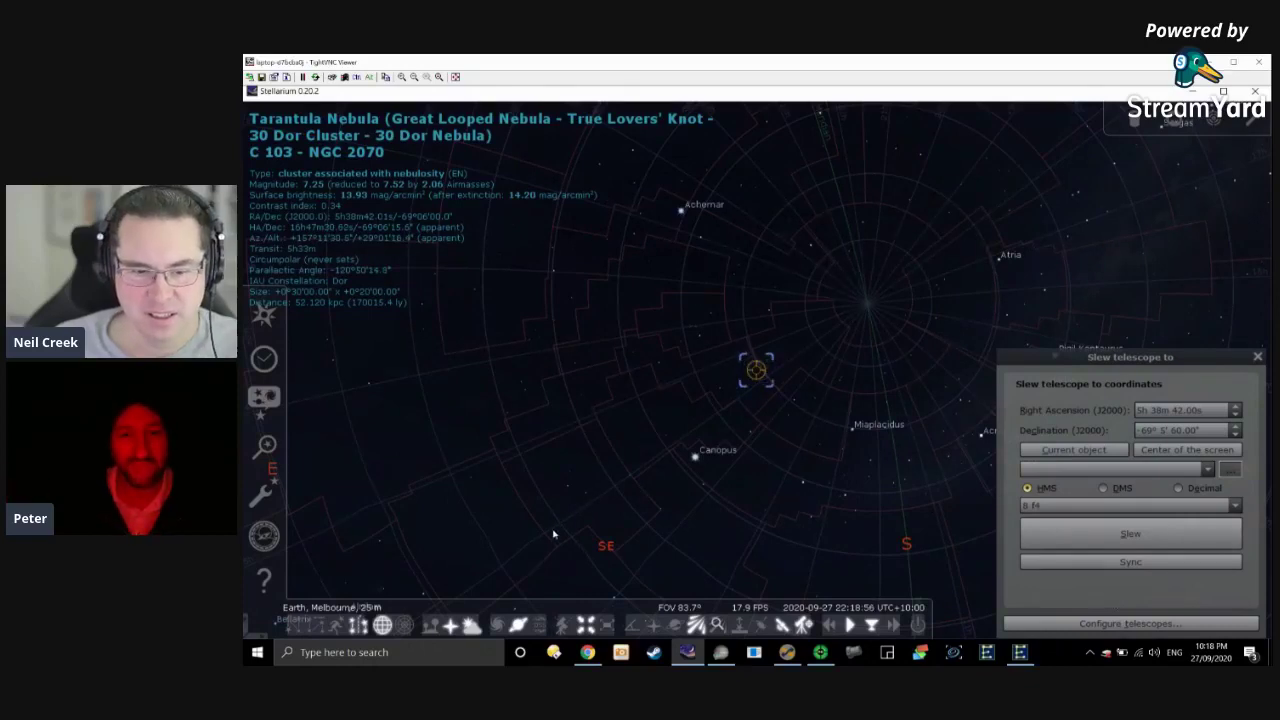
left_click(266, 445)
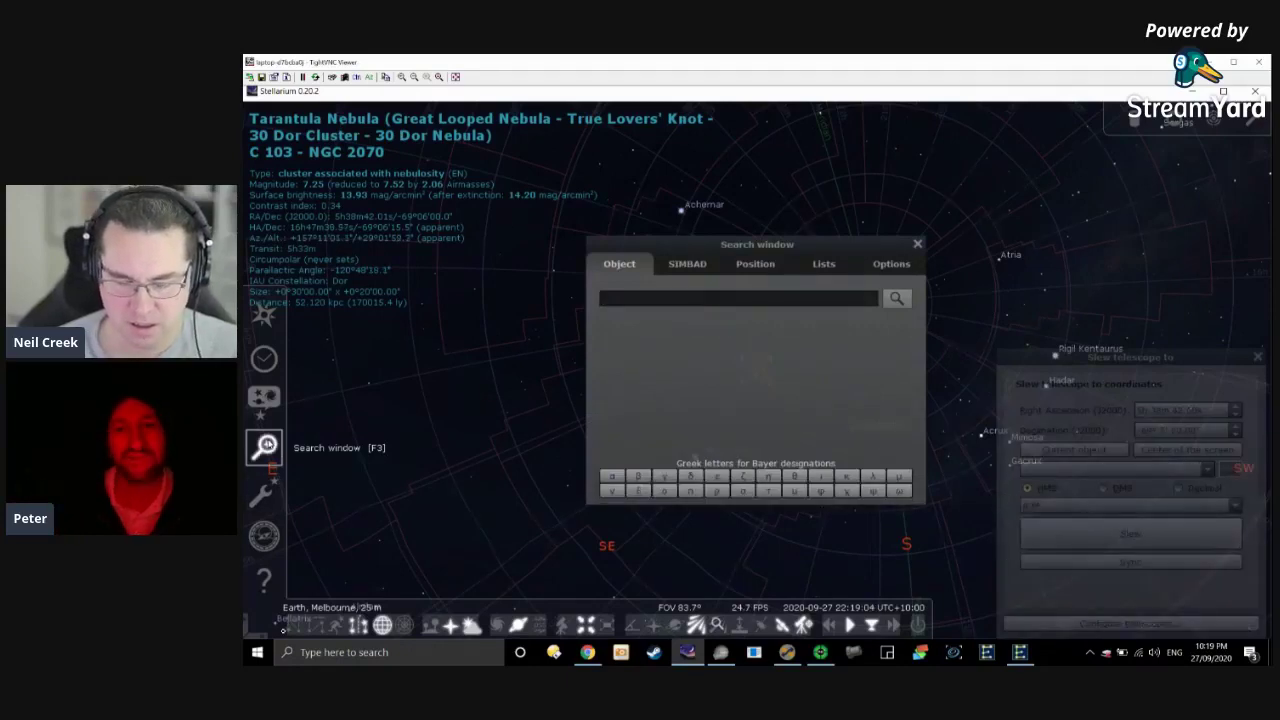
type("jupit")
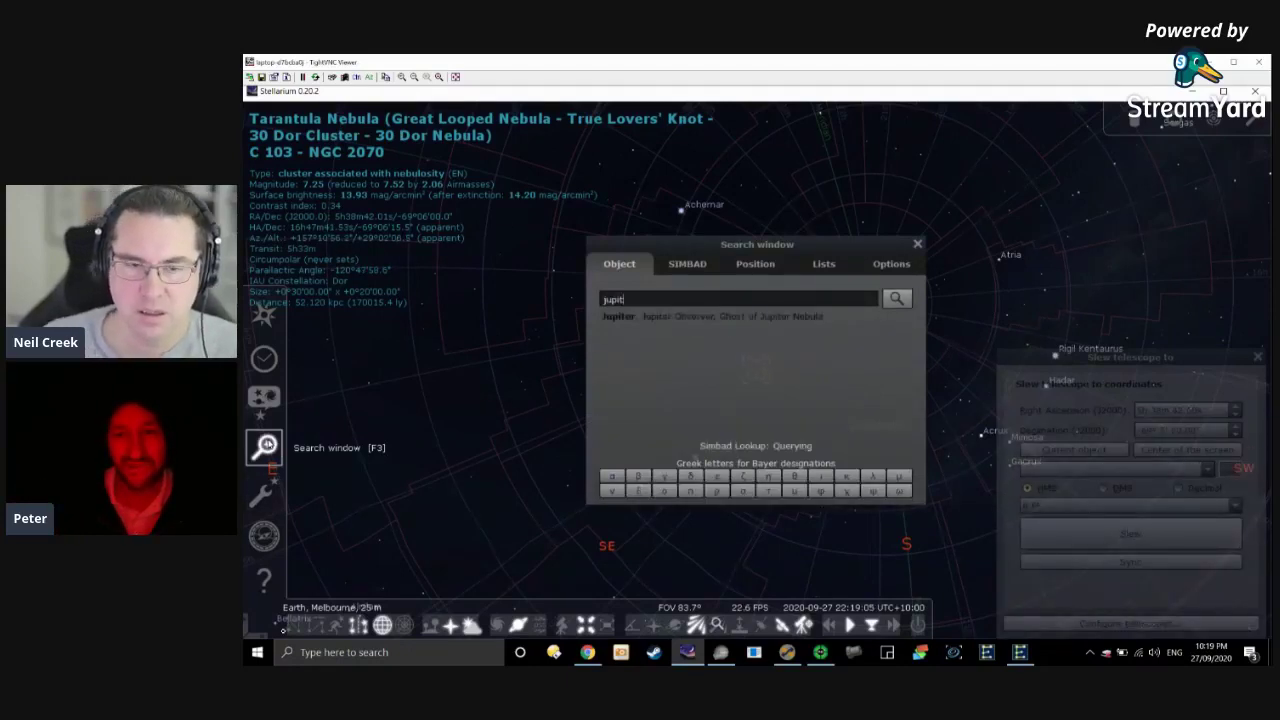
type("er")
key("Return")
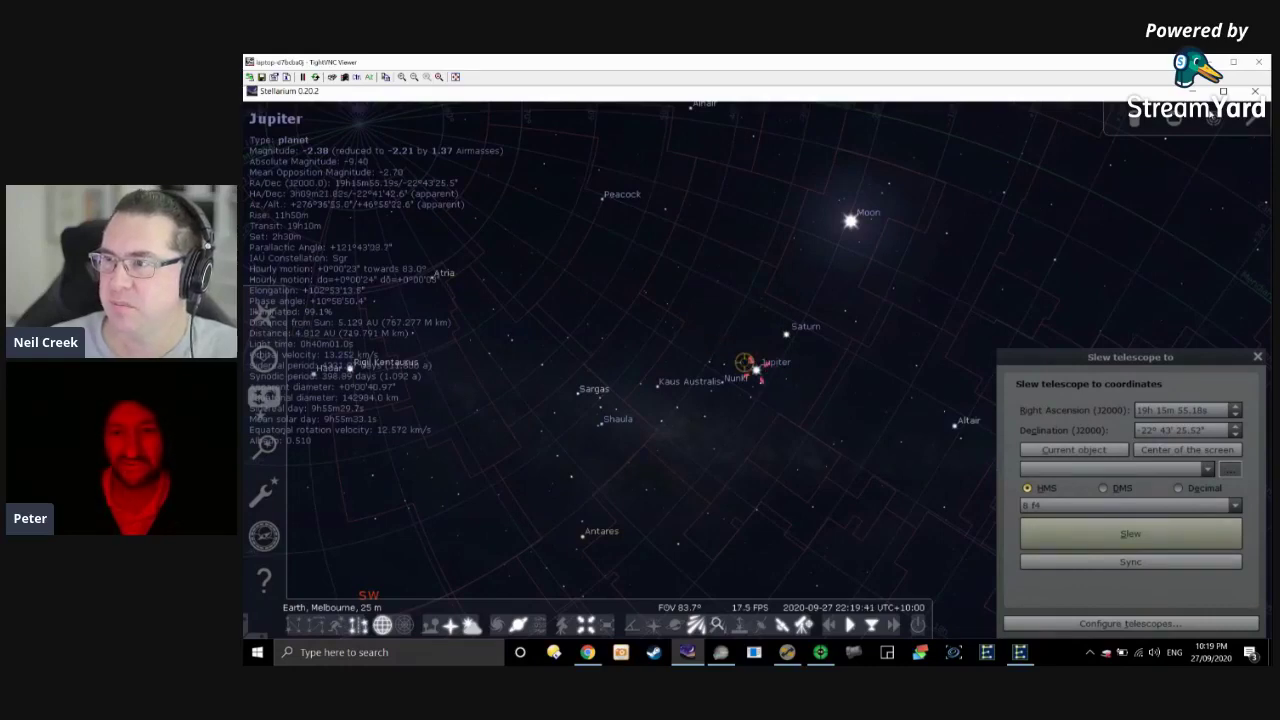
Switch back to SharpCap, close live stacking and select the "ASI1600 MC-C - finding" capture profile.
left_click(725, 656)
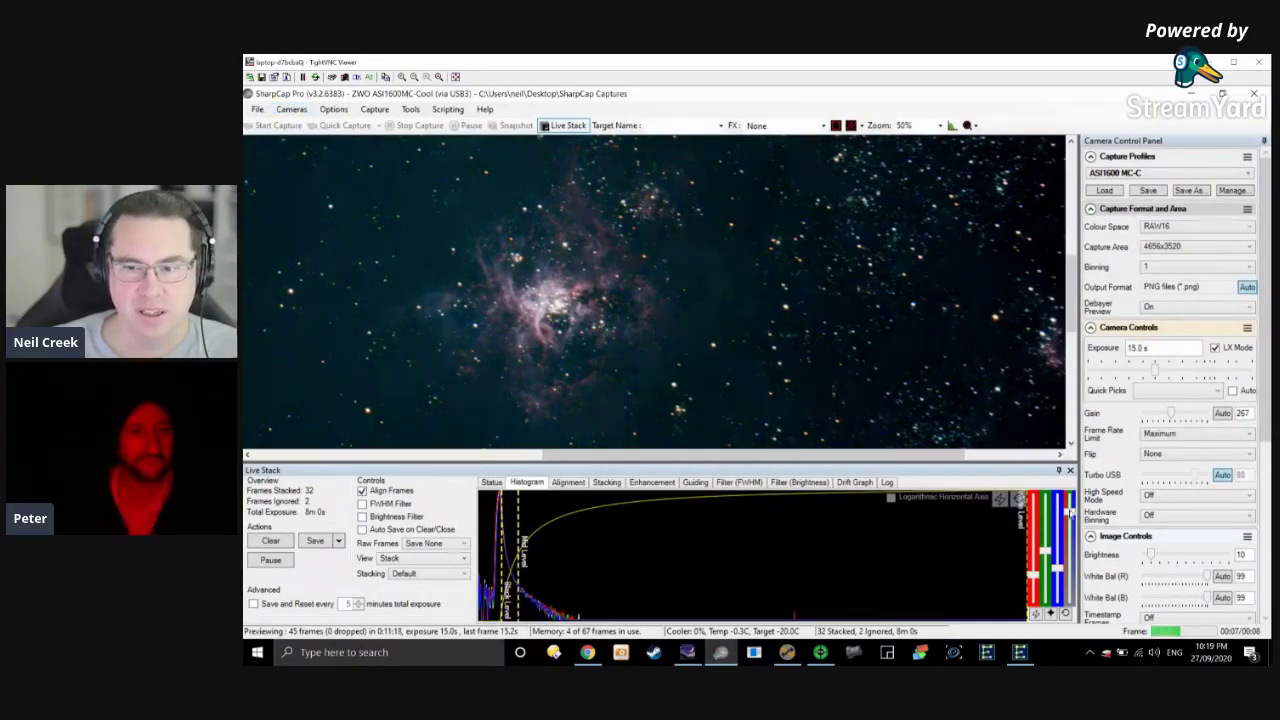
left_click(1070, 470)
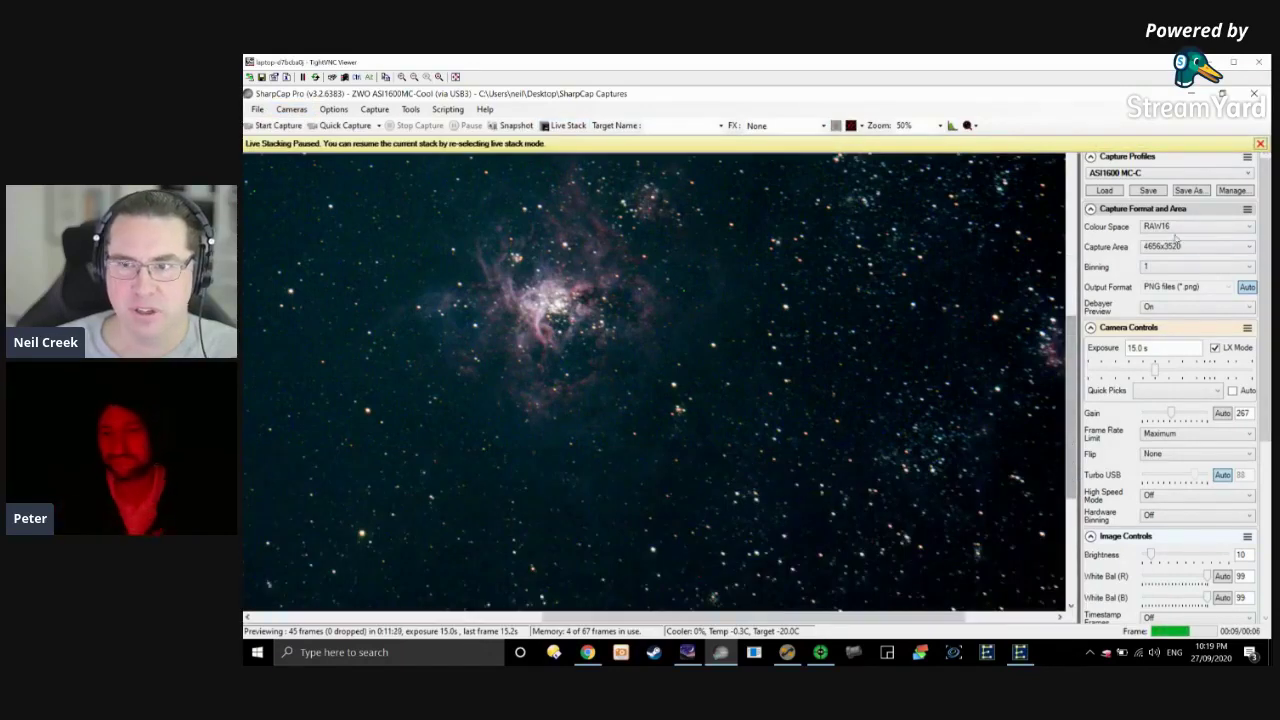
left_click(1138, 174)
left_click(1135, 196)
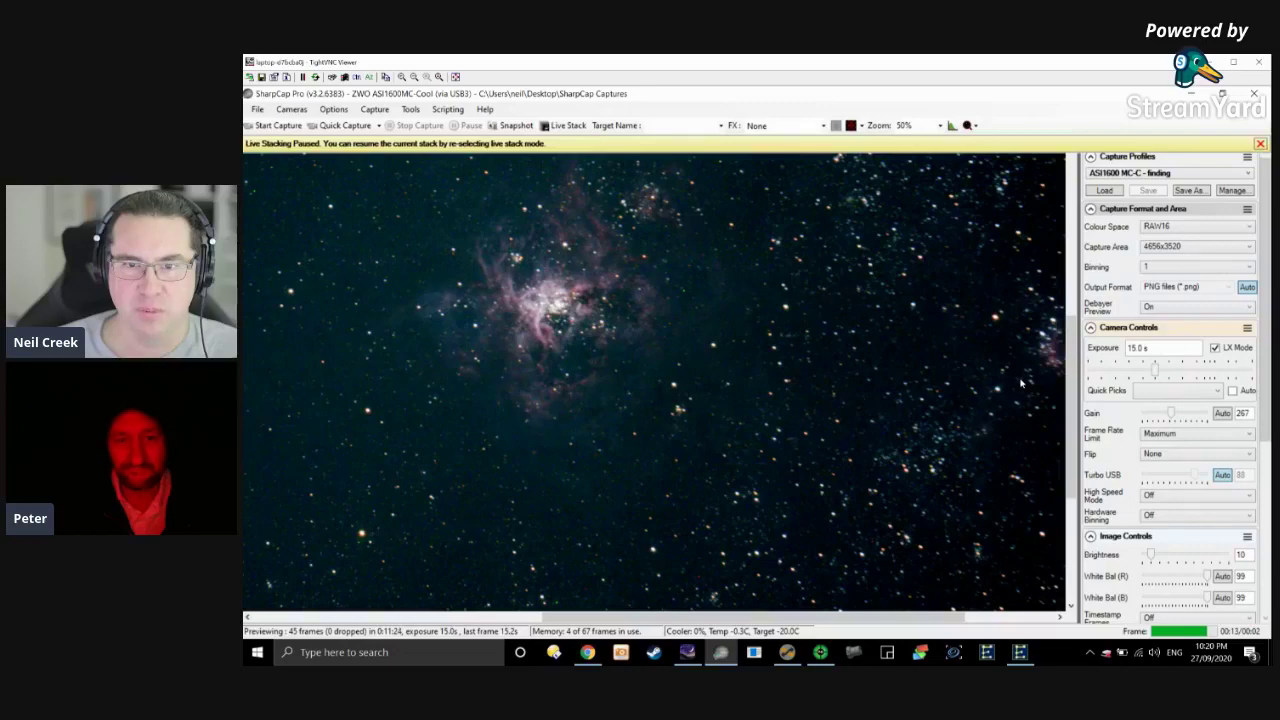
left_click(1260, 144)
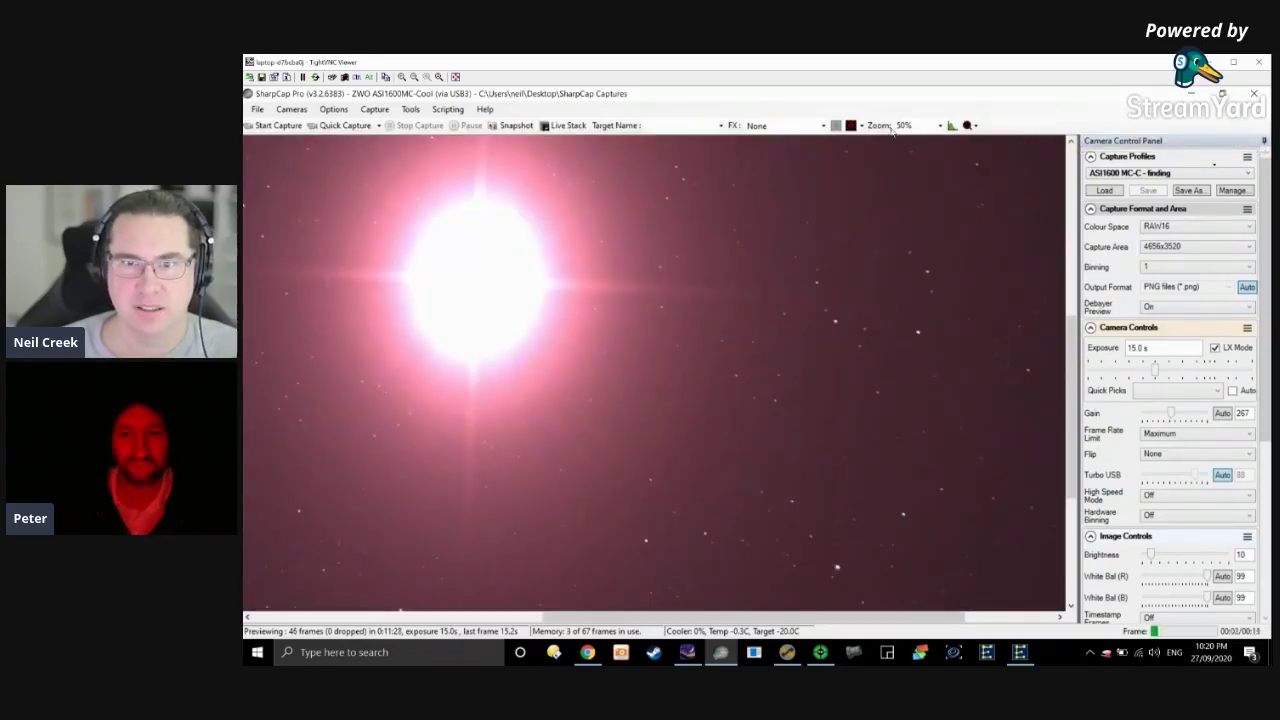
Set the preview zoom to Auto to fit the whole Jupiter frame, leaving the selected capture profile as is.
left_click(940, 125)
left_click(927, 166)
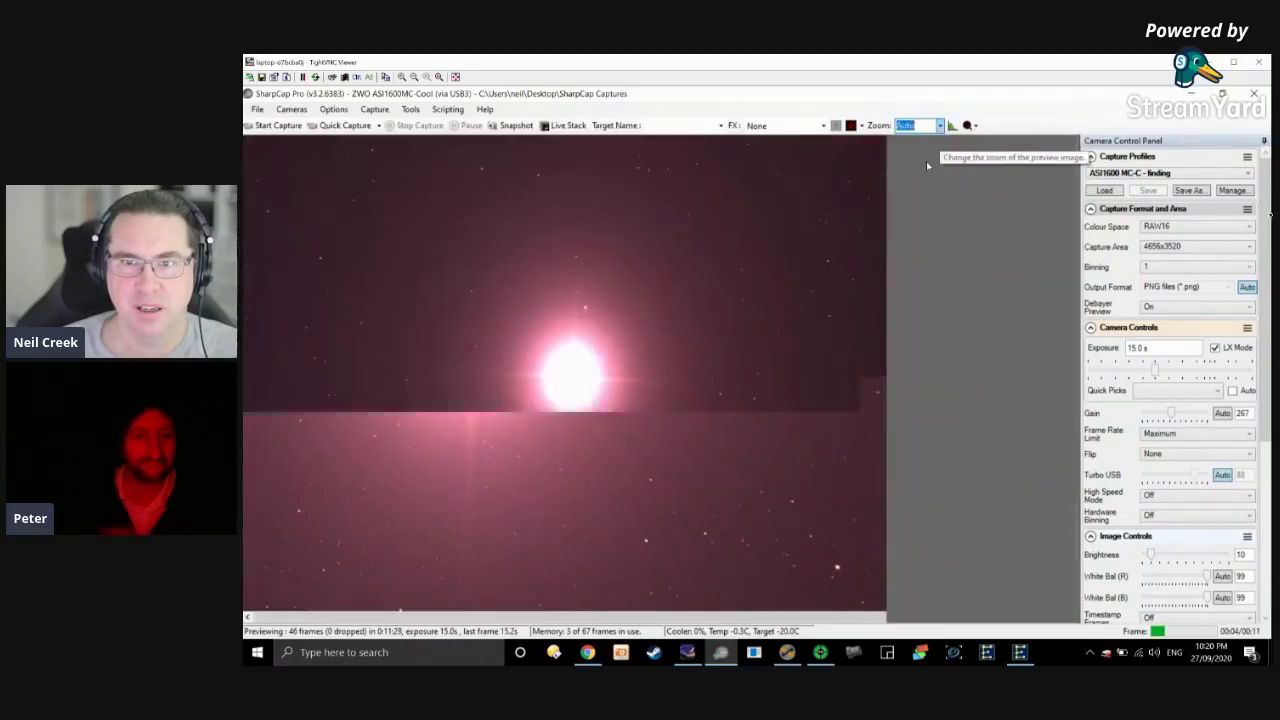
left_click(1157, 174)
left_click(1052, 448)
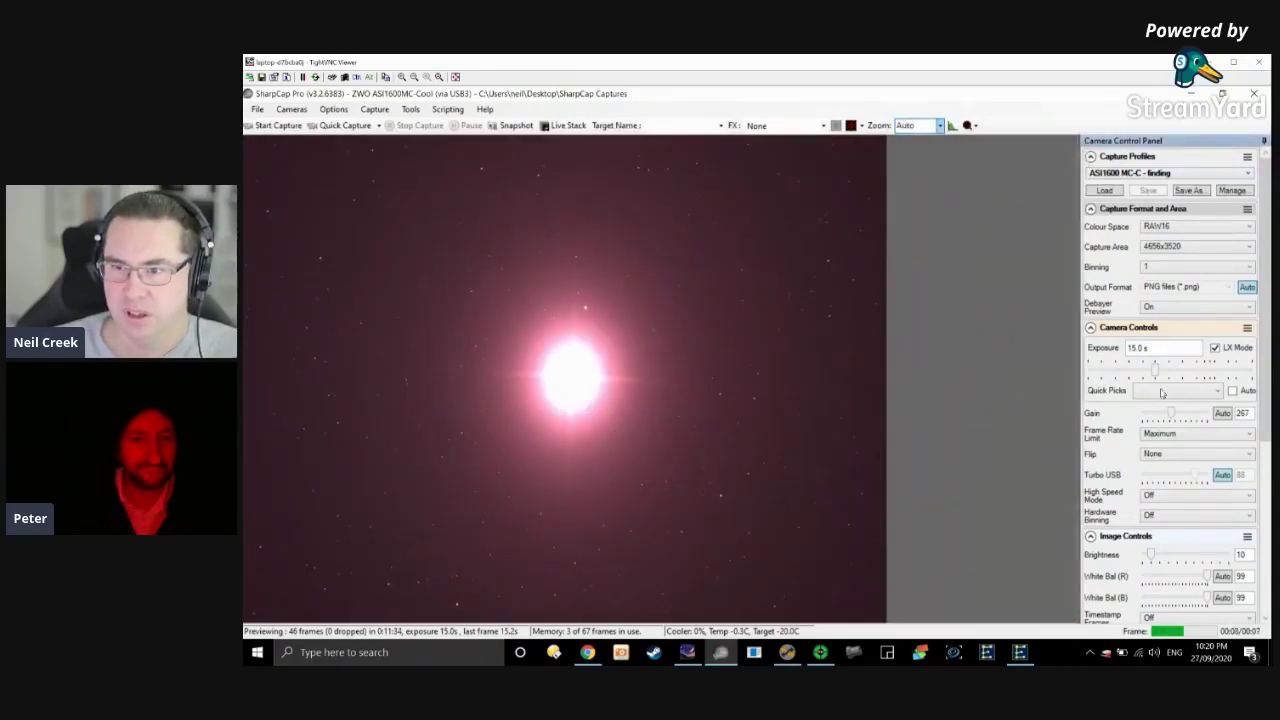
Reduce the camera exposure in stages to 816 ms to tame overexposed Jupiter.
left_click_drag(1155, 372, 1111, 372)
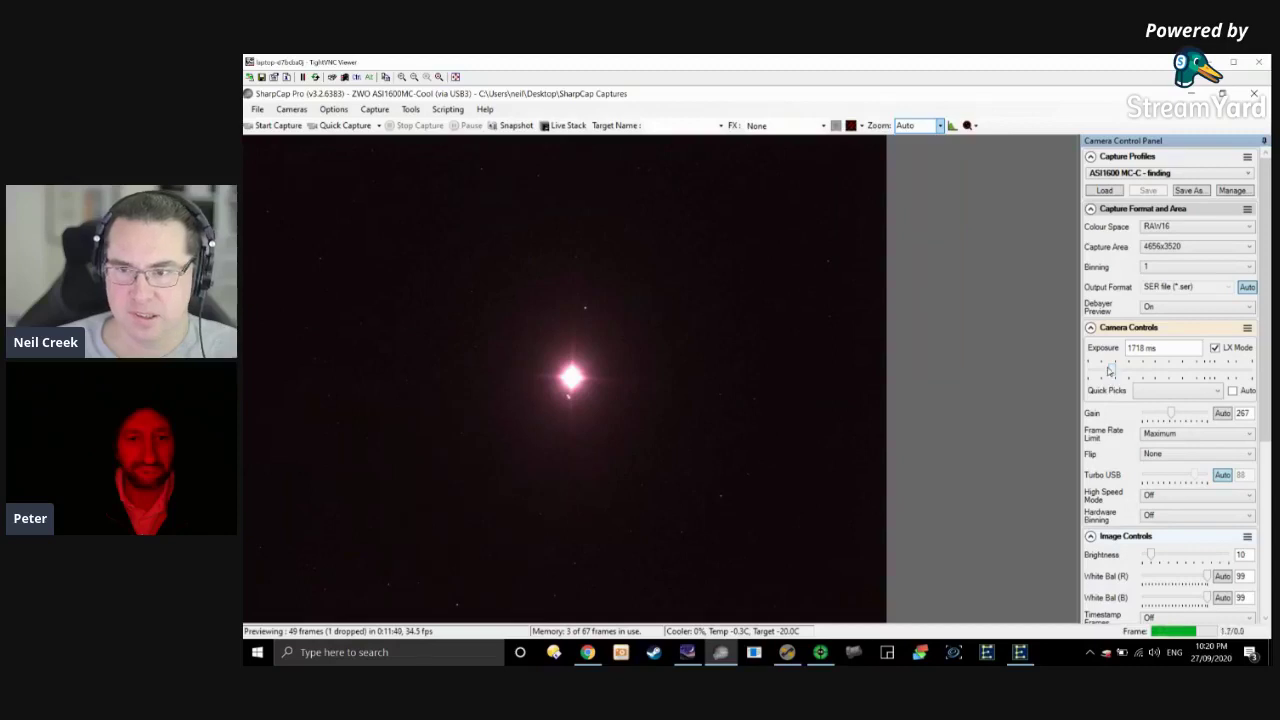
left_click_drag(1109, 372, 1104, 372)
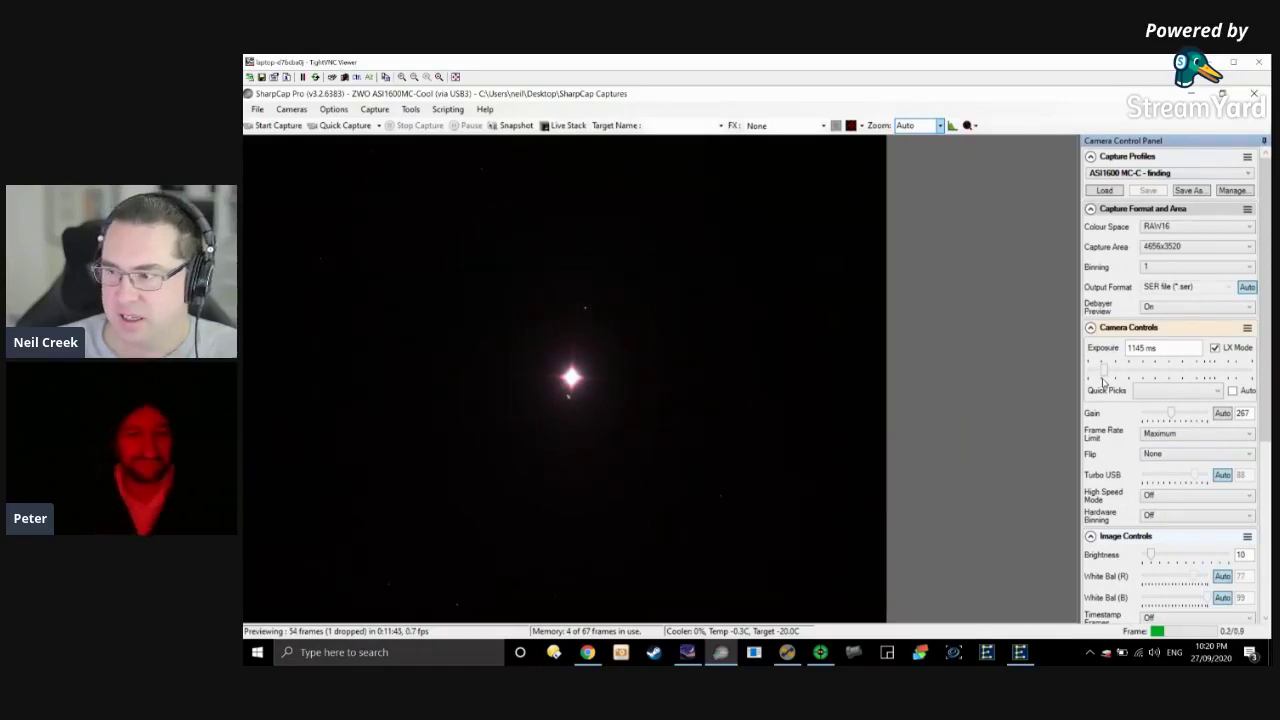
mouse_move(1105, 383)
left_click_drag(1104, 372, 1100, 372)
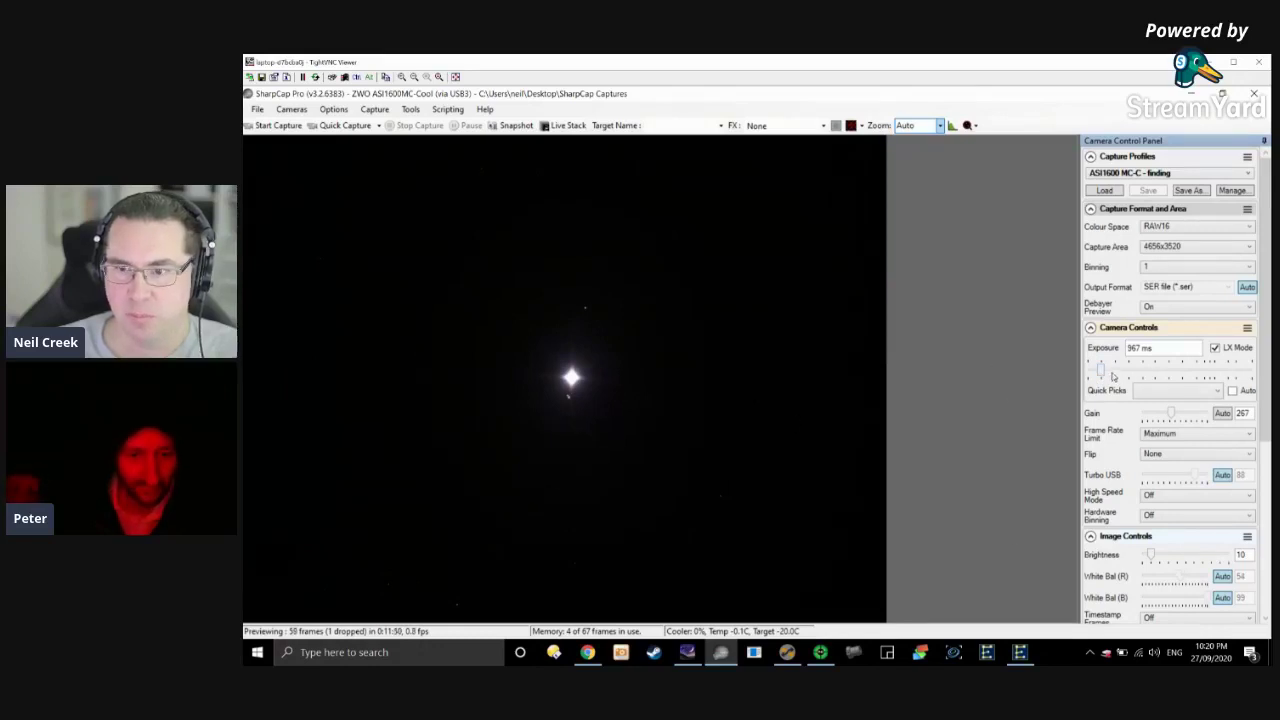
left_click_drag(1104, 372, 1099, 373)
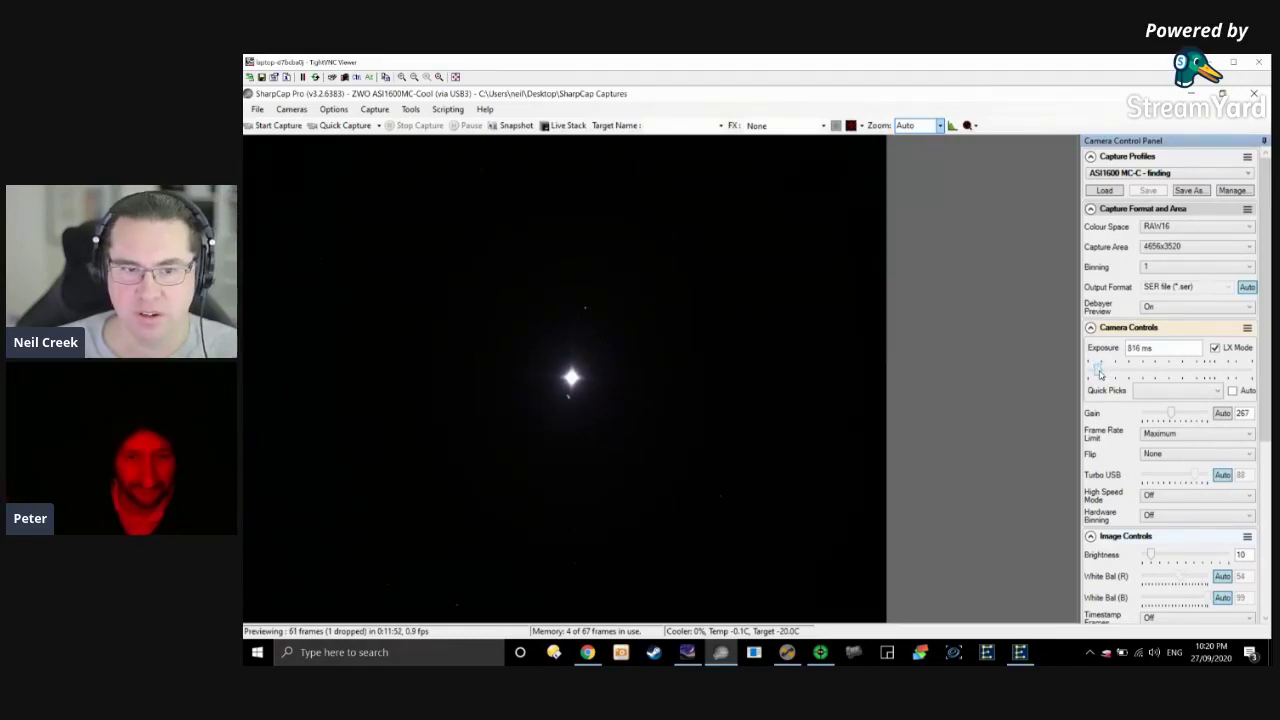
Leave the preview zoom on Auto and set the capture area to 1600x1200.
left_click(940, 125)
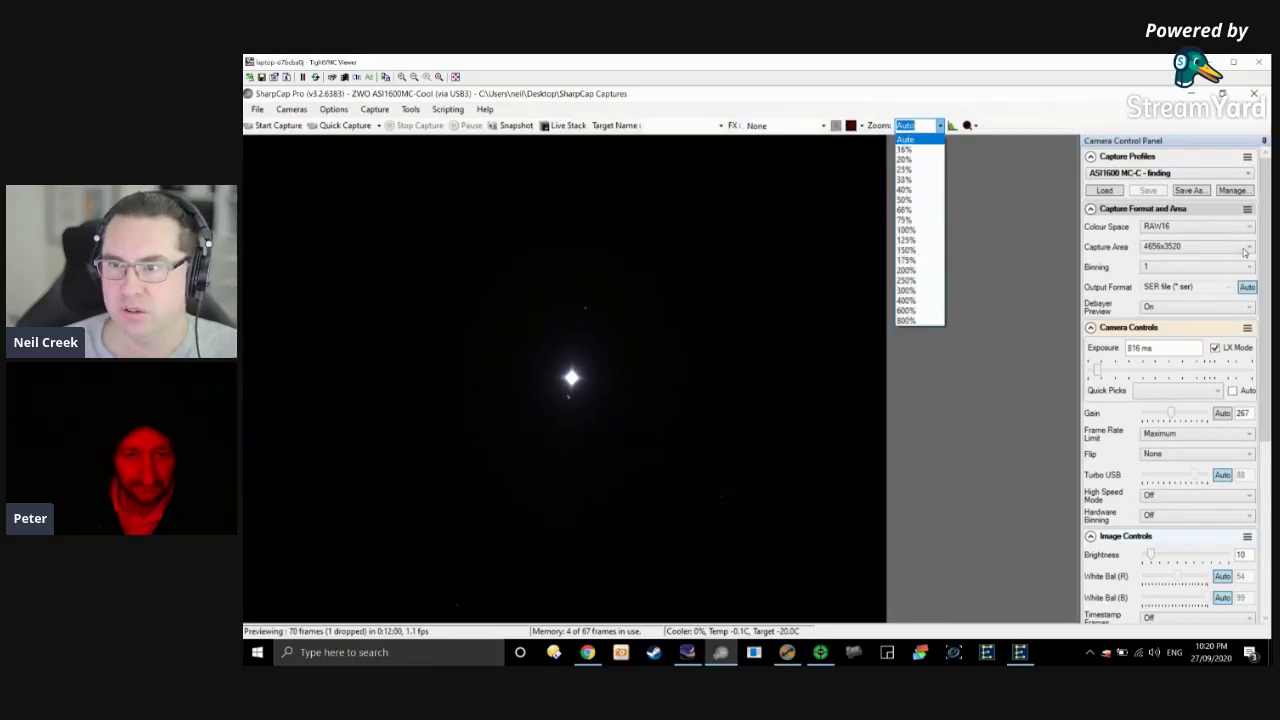
left_click(1203, 320)
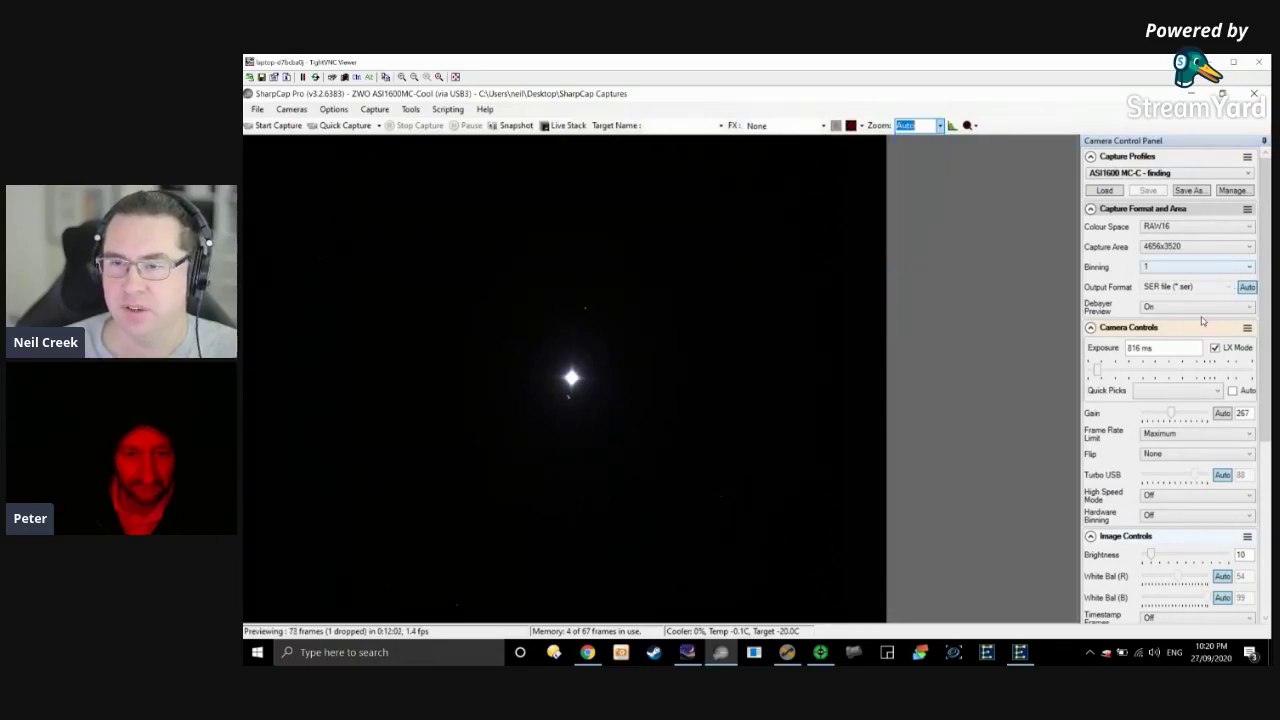
left_click(1250, 252)
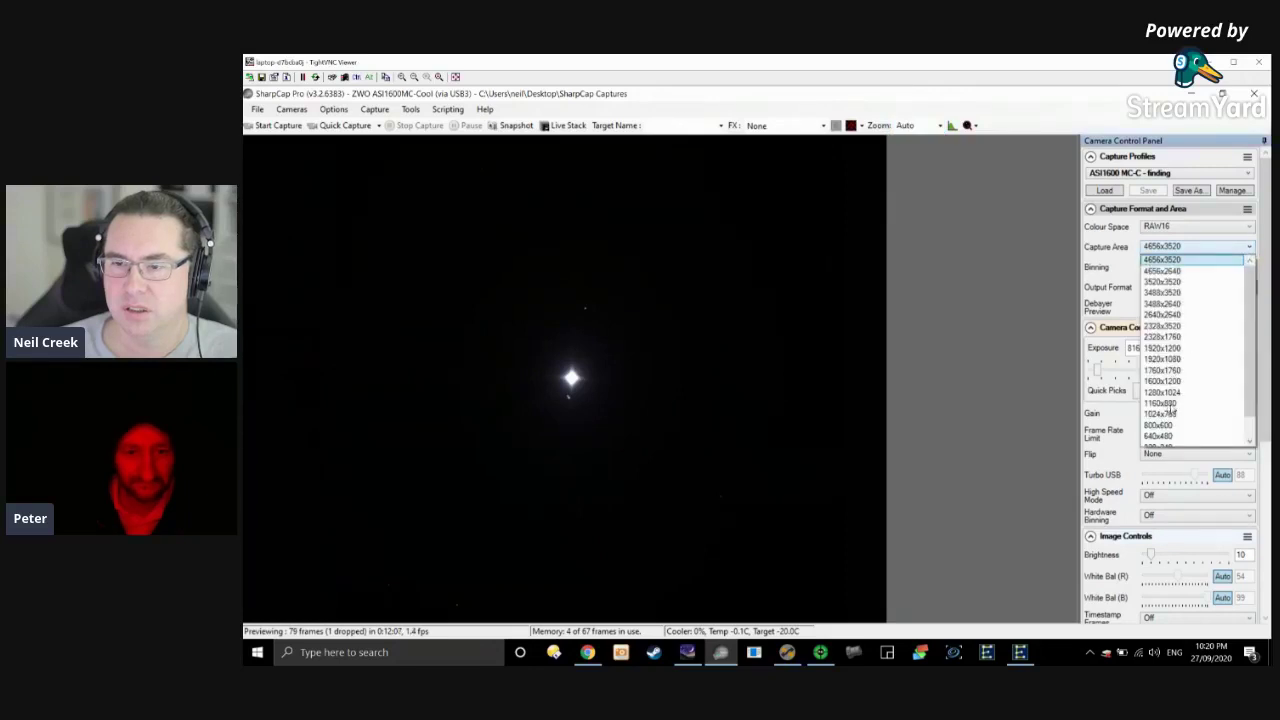
left_click(1165, 381)
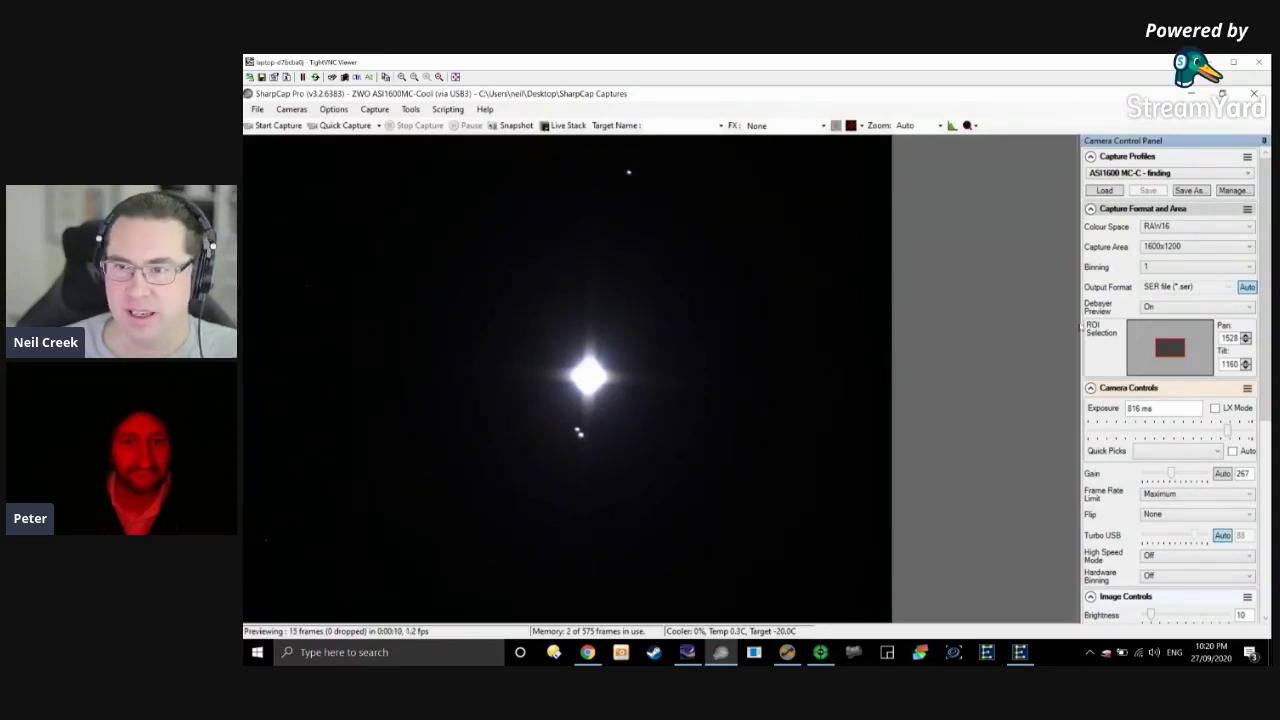
Lower the camera gain to 212 and slightly further to reduce Jupiter's glare.
scroll(1129, 483, "down", 2)
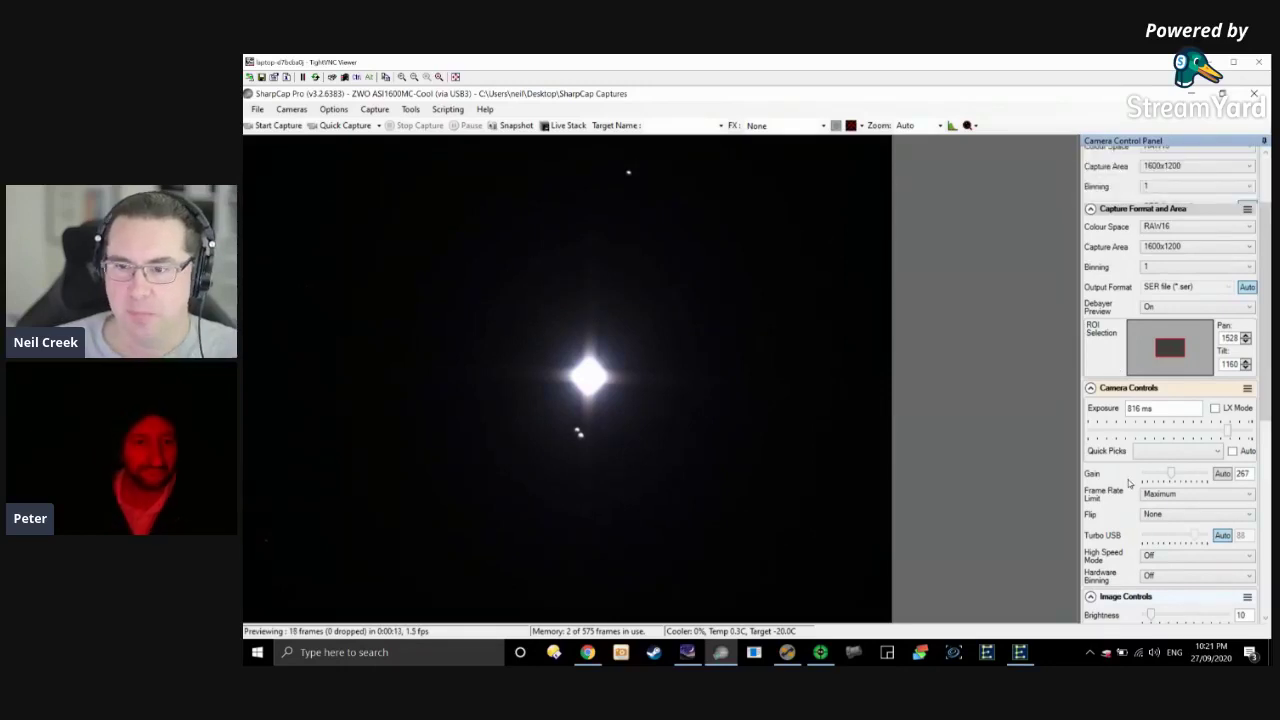
scroll(1129, 485, "down", 2)
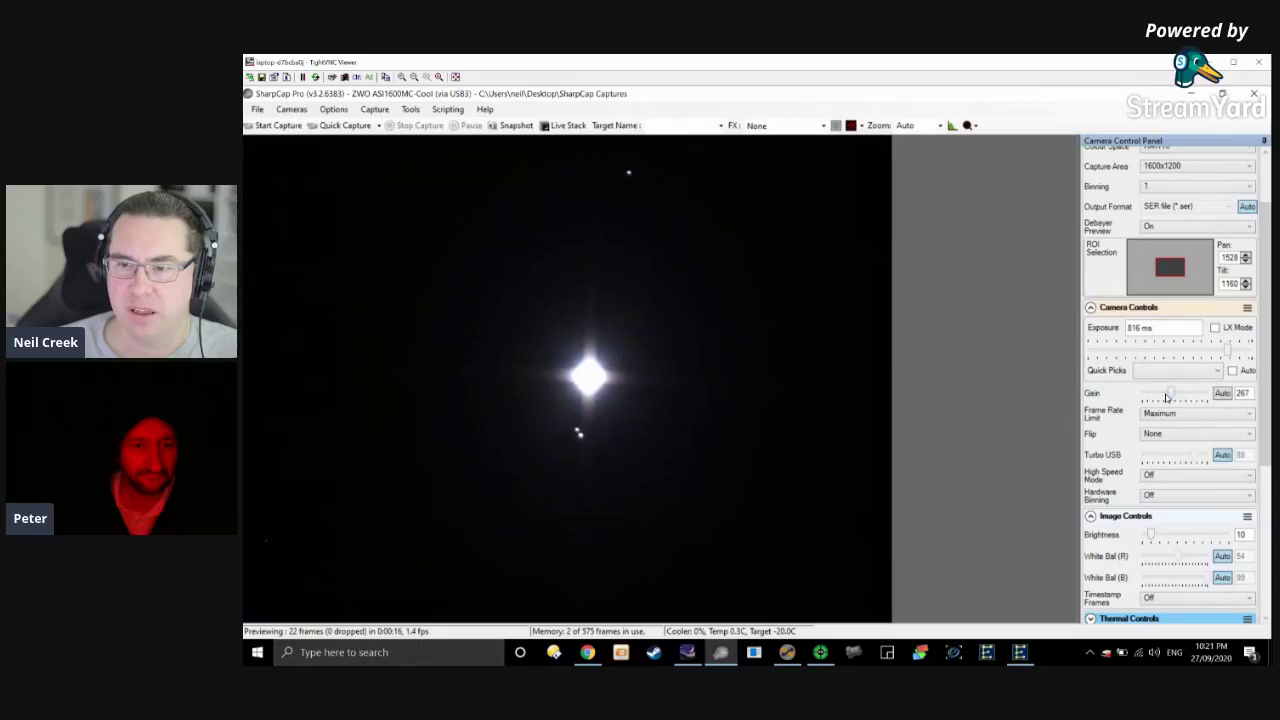
left_click_drag(1166, 397, 1163, 398)
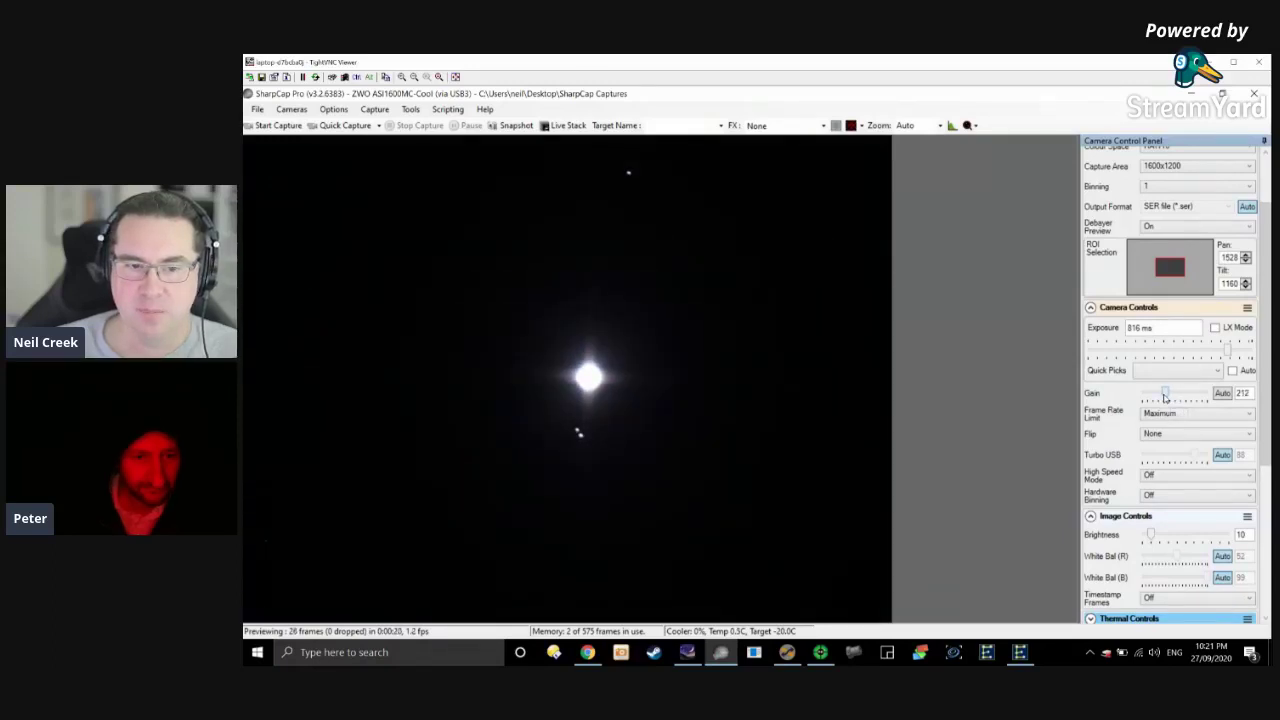
left_click_drag(1164, 398, 1160, 399)
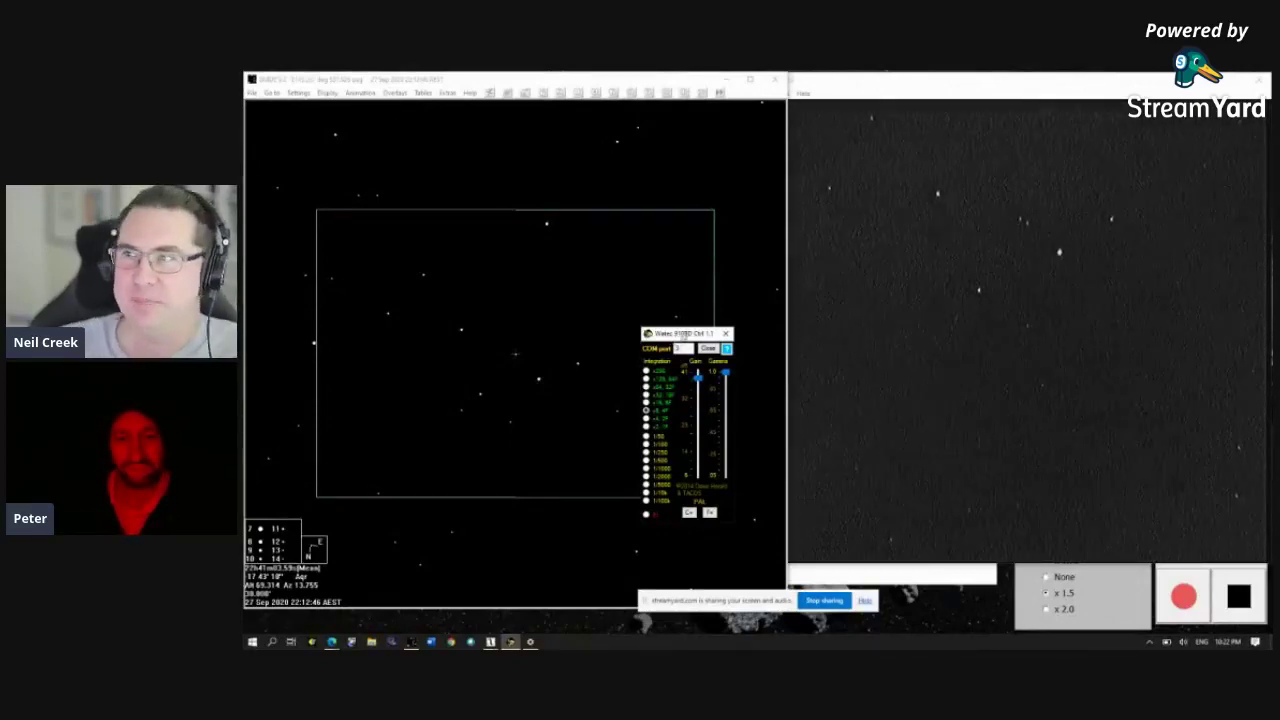
Clear the Watec 910BD control window off the live star field, bring IOTA Video Capture to the front and move the occultation reminder aside.
left_click_drag(662, 335, 864, 347)
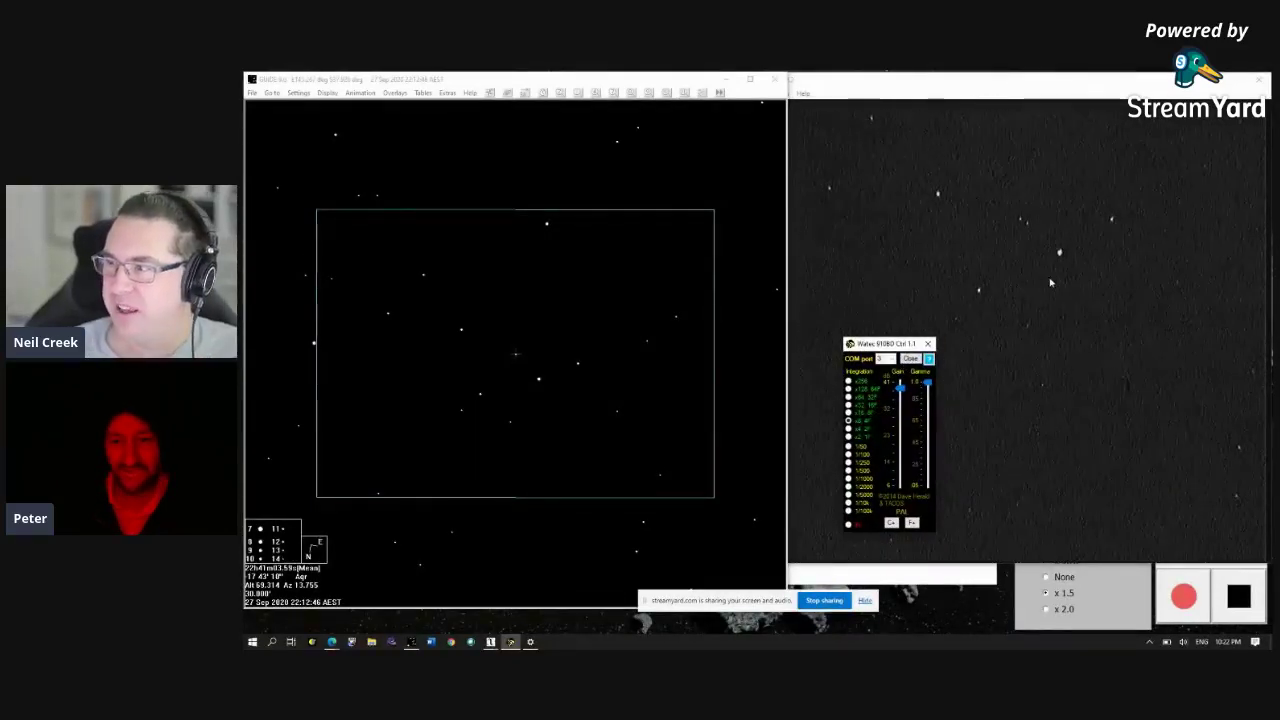
left_click_drag(872, 345, 898, 393)
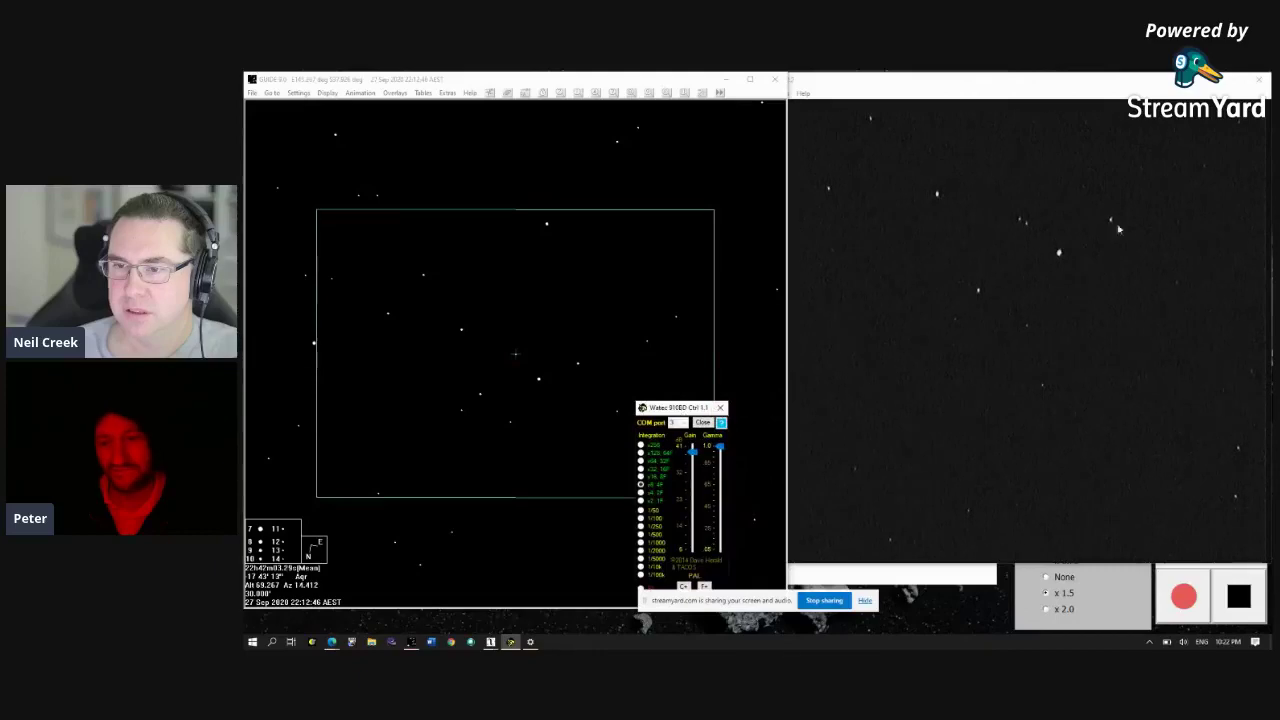
left_click_drag(1006, 79, 910, 79)
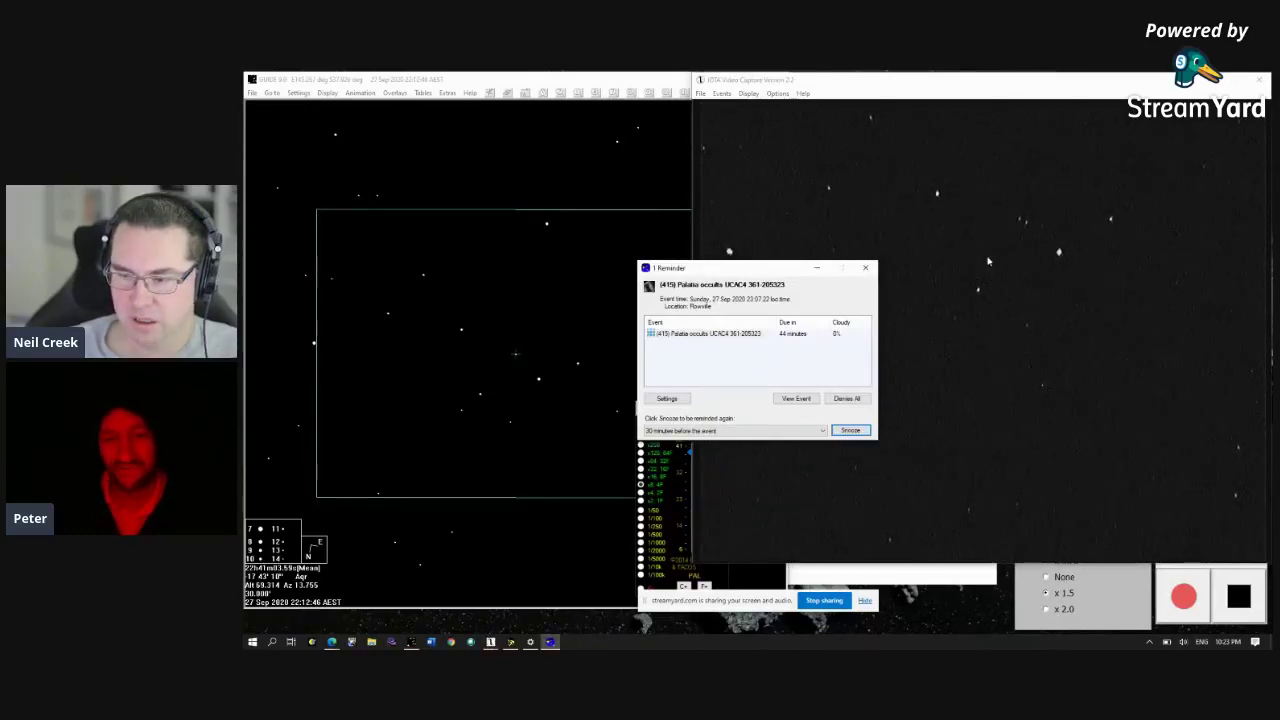
left_click_drag(800, 262, 990, 163)
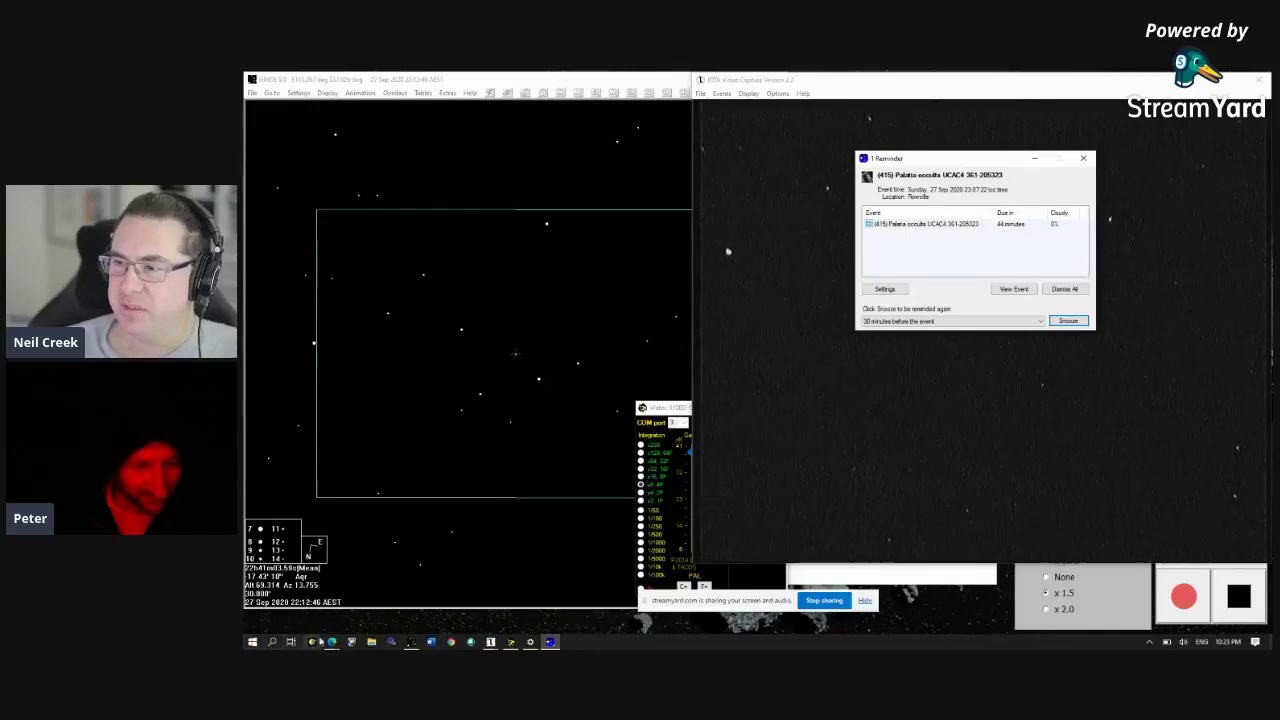
Switch to the browser's In-The-Sky.org page on asteroid 415 Palatia and snooze the occultation reminder until 30 minutes before the event.
mouse_move(332, 641)
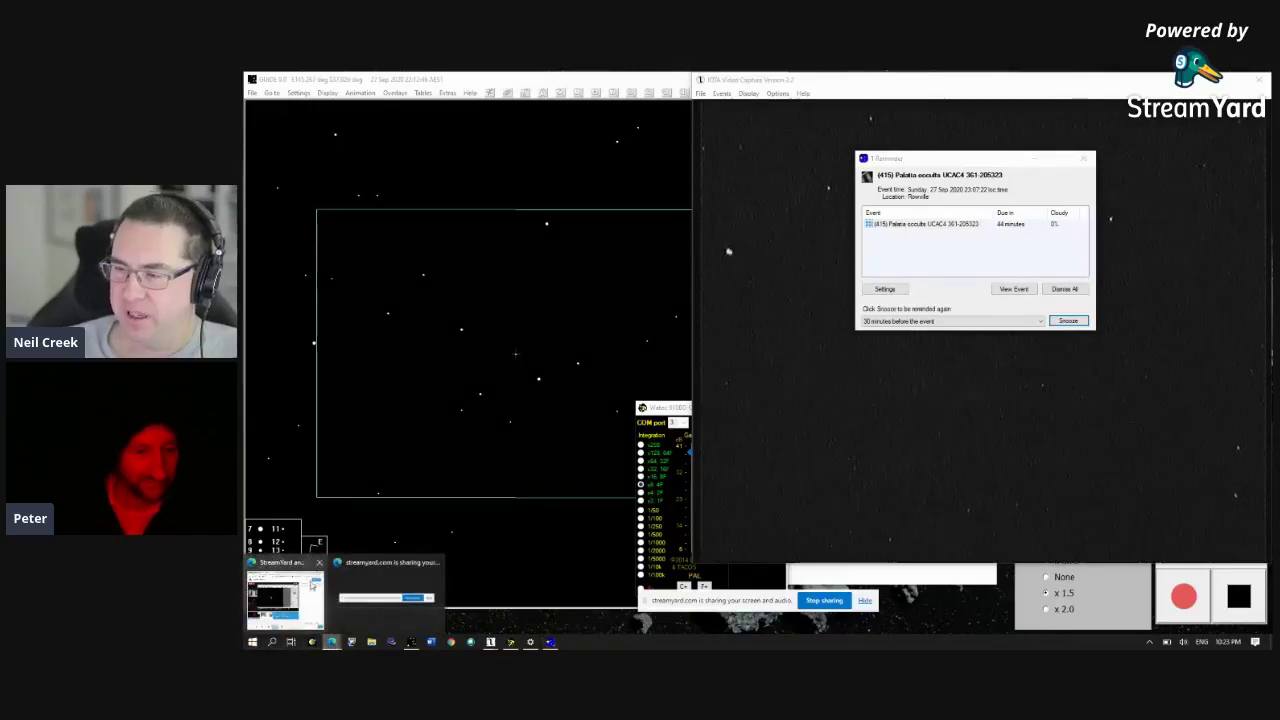
mouse_move(311, 587)
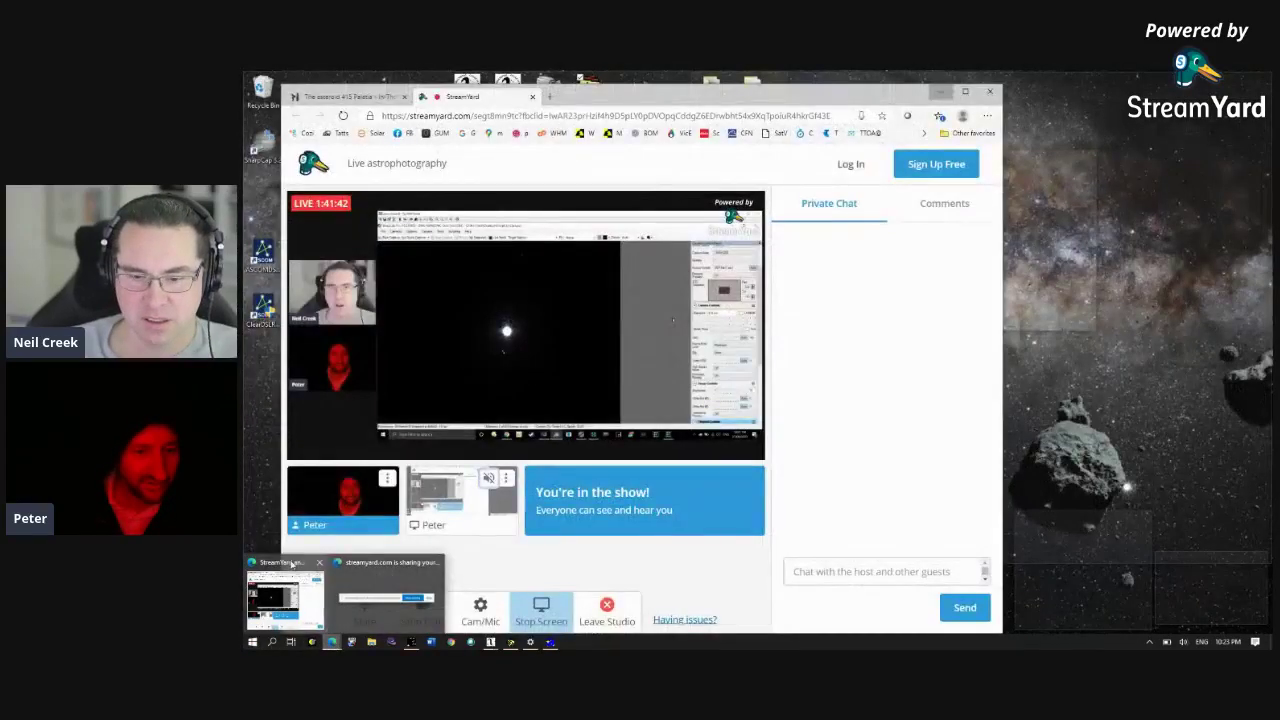
left_click(291, 565)
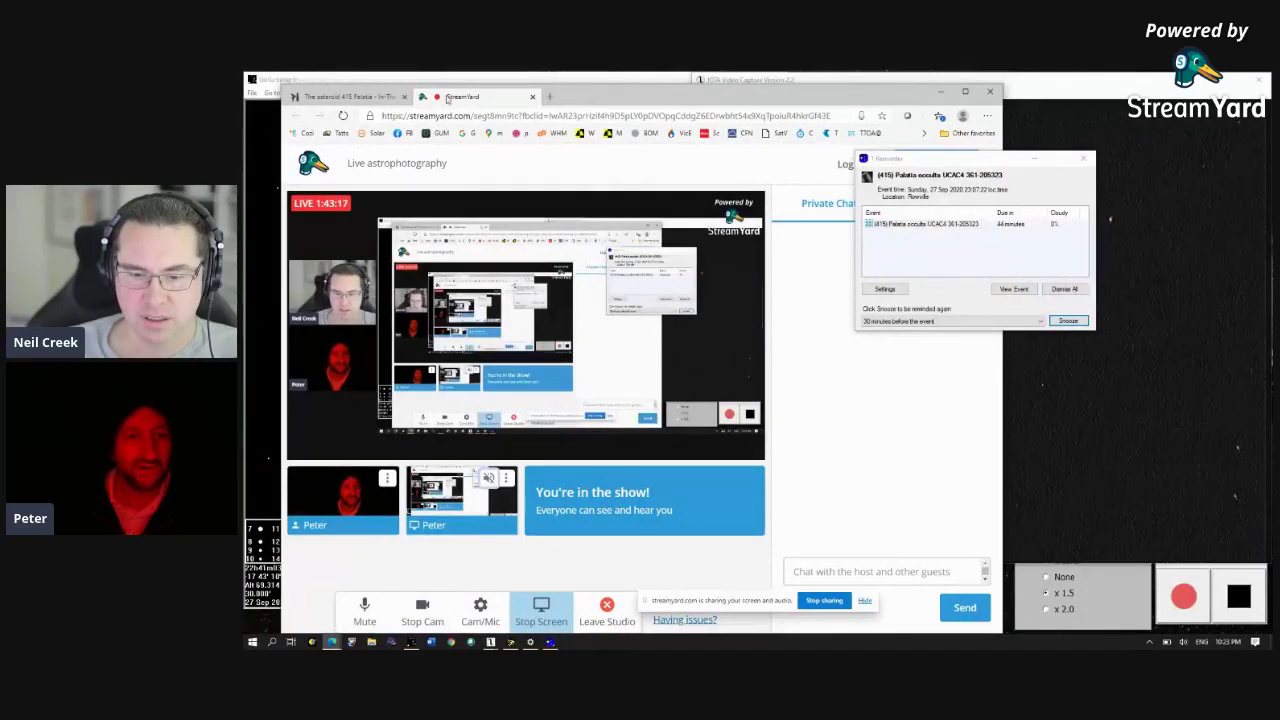
left_click(372, 97)
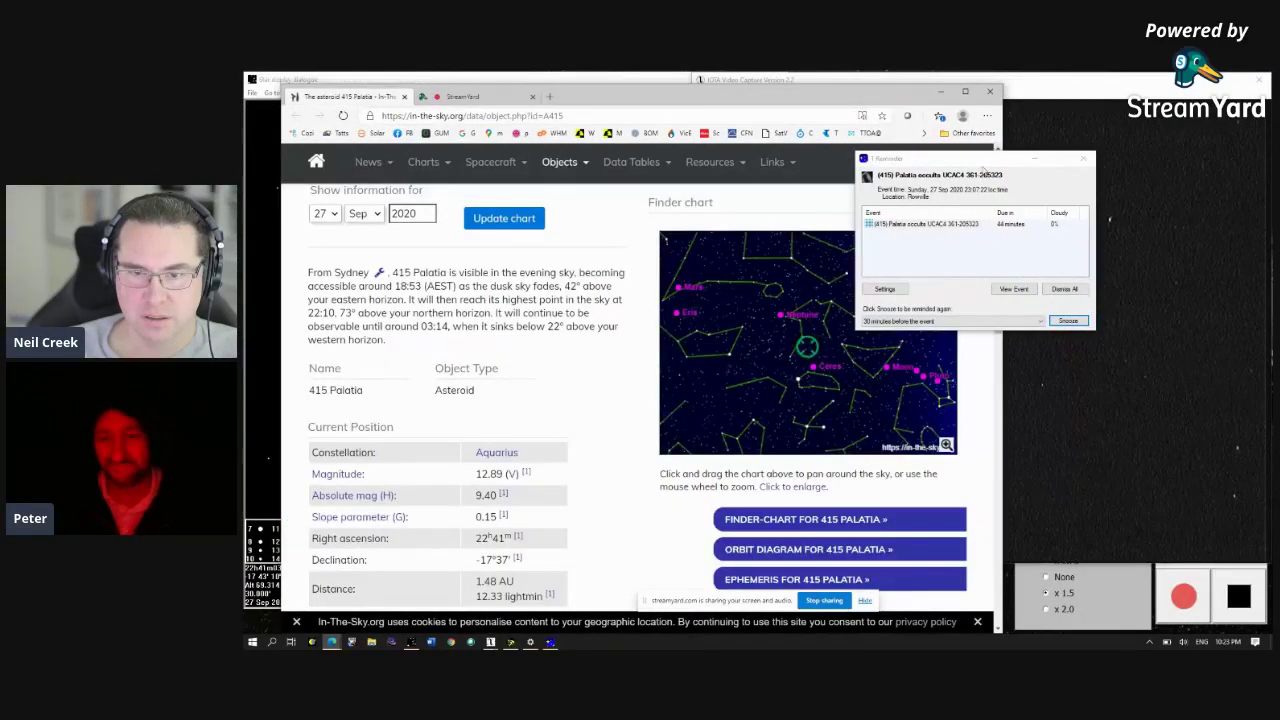
left_click_drag(982, 168, 1124, 200)
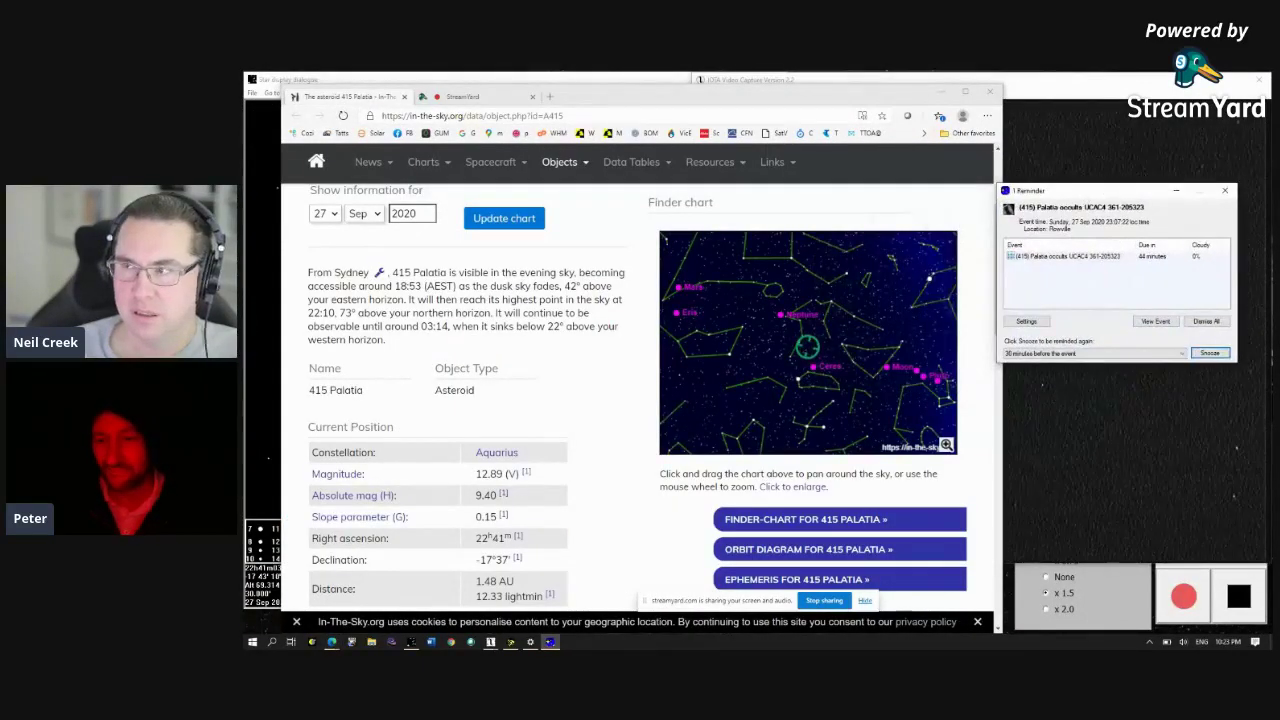
left_click(1207, 353)
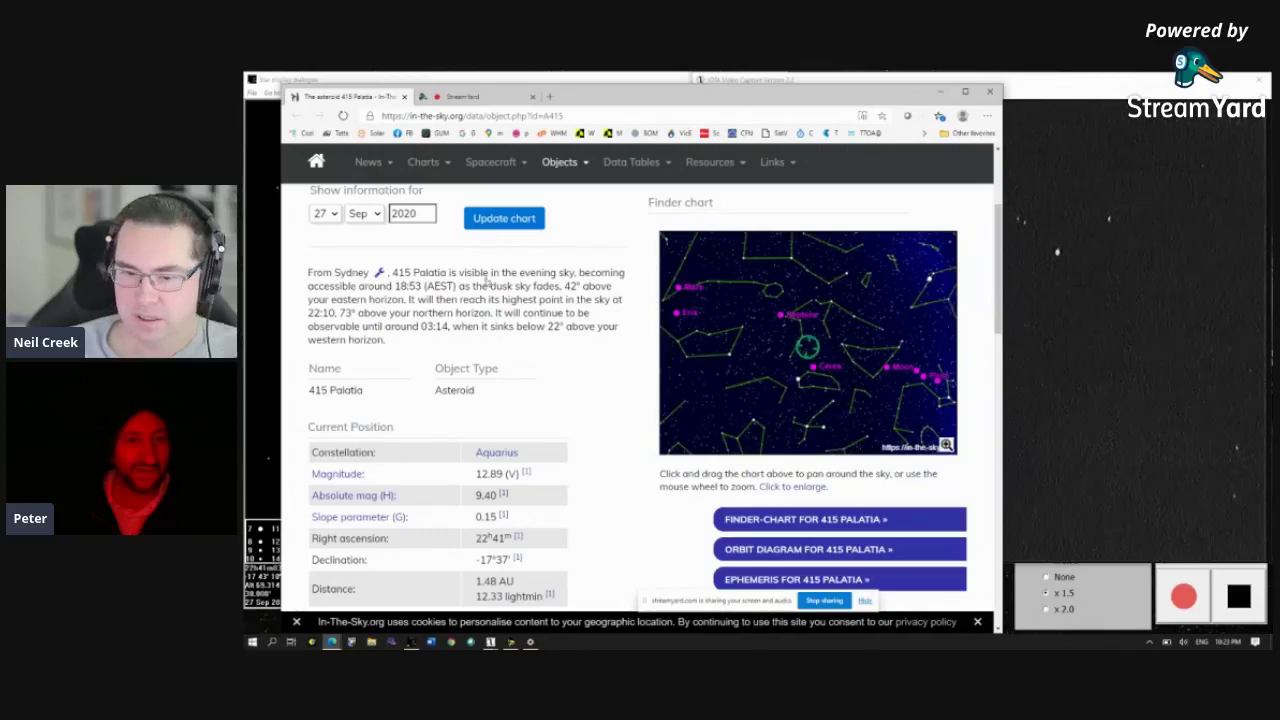
Review the 415 Palatia page heading, highlighting the asteroid's number and clearing the highlight.
scroll(487, 281, "up", 3)
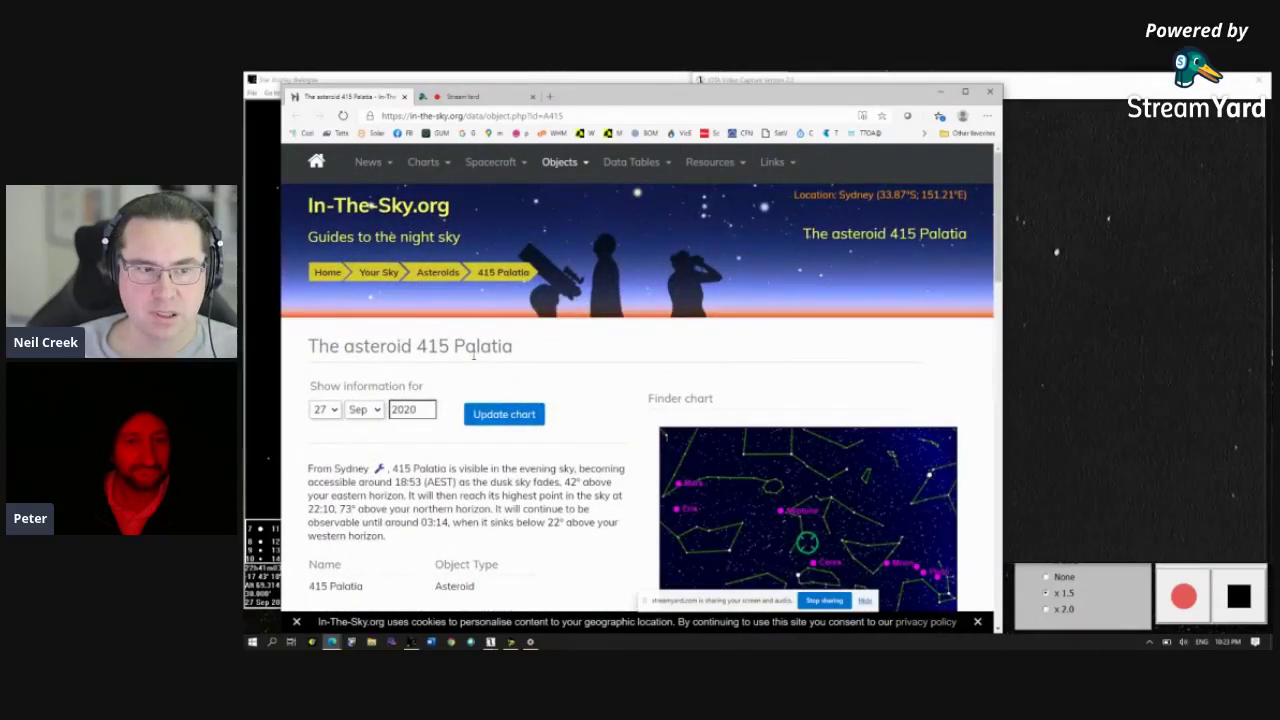
scroll(420, 330, "down", 1)
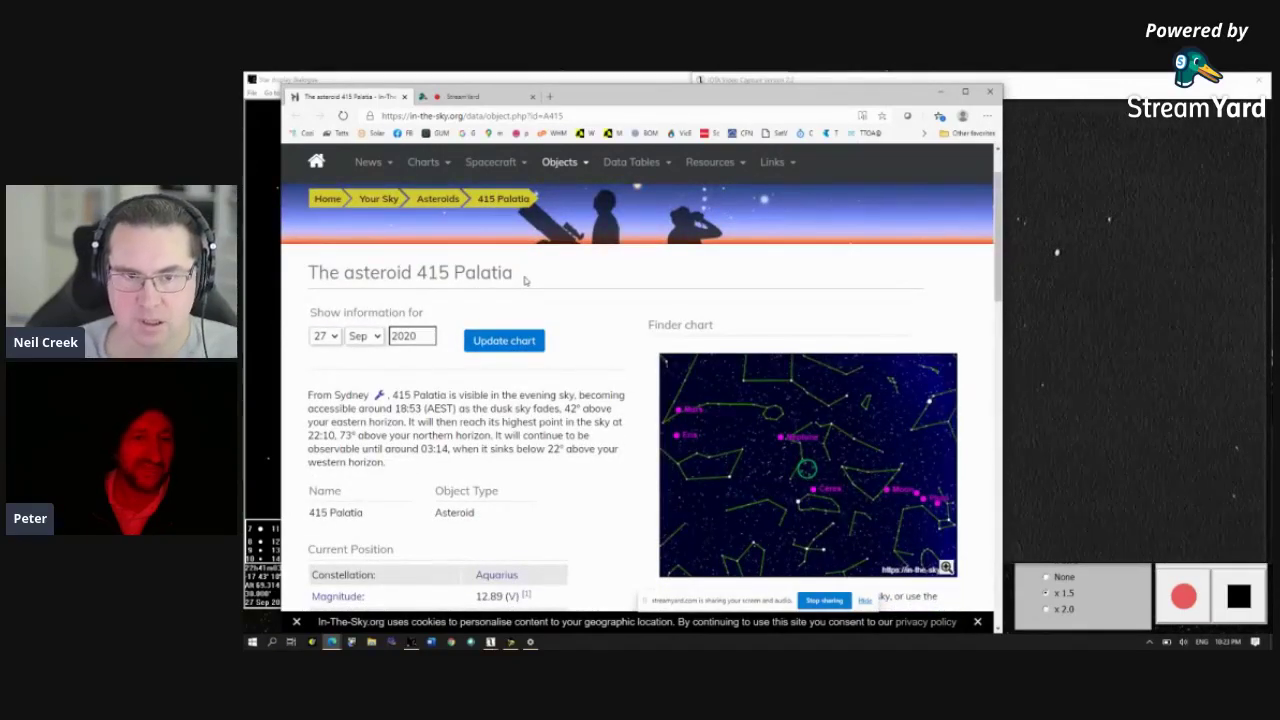
left_click_drag(416, 272, 449, 272)
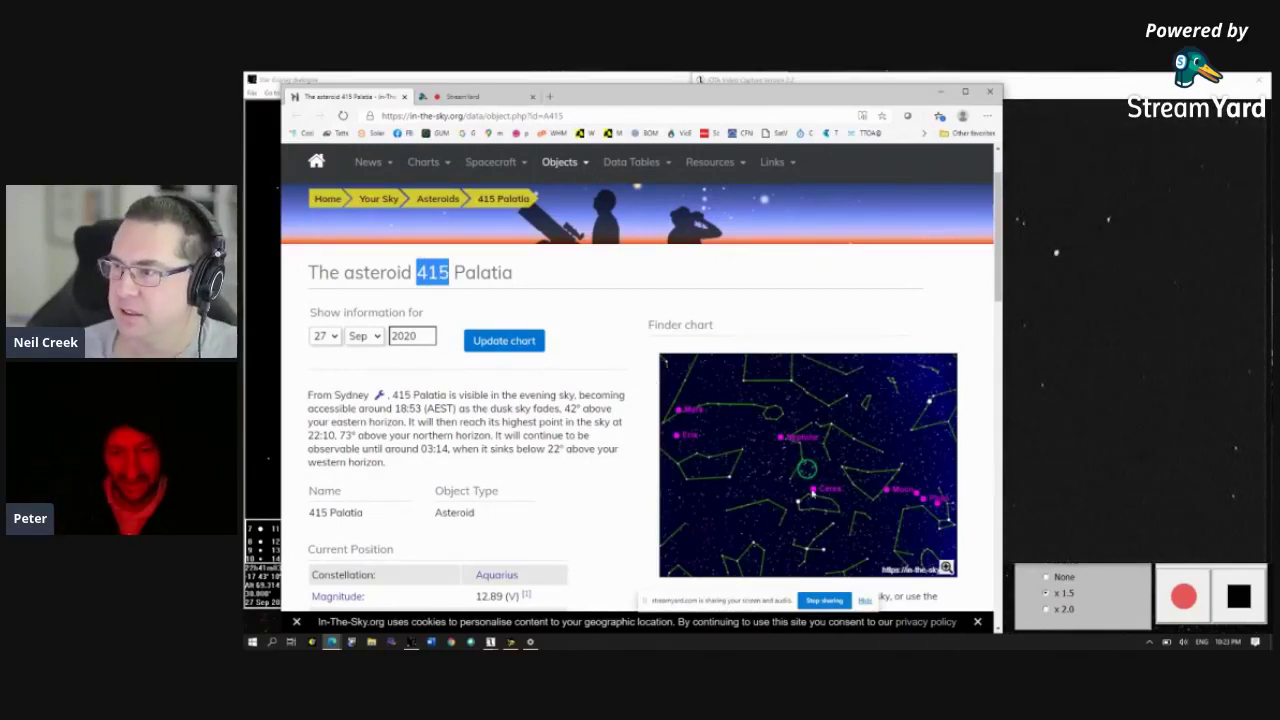
left_click(877, 435)
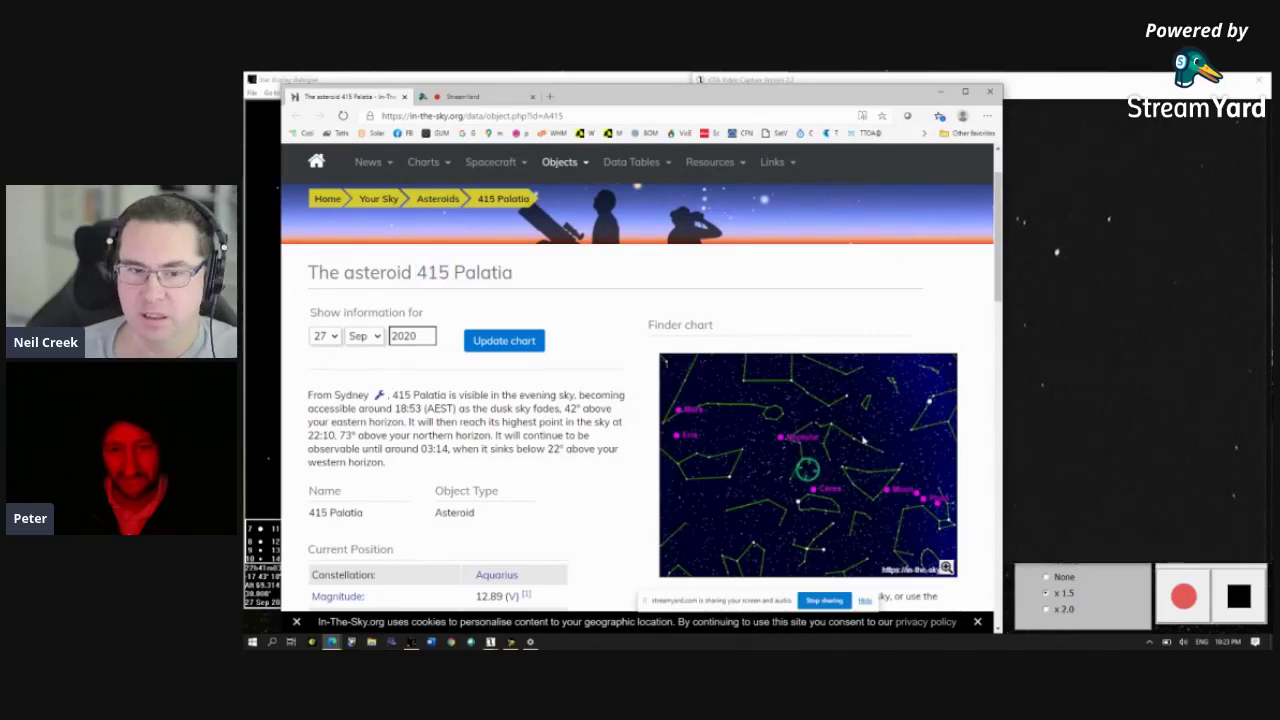
Zoom into the Palatia finder chart, open it in the Online Star Atlas and maximize the browser window to show the chart.
scroll(867, 445, "up", 1)
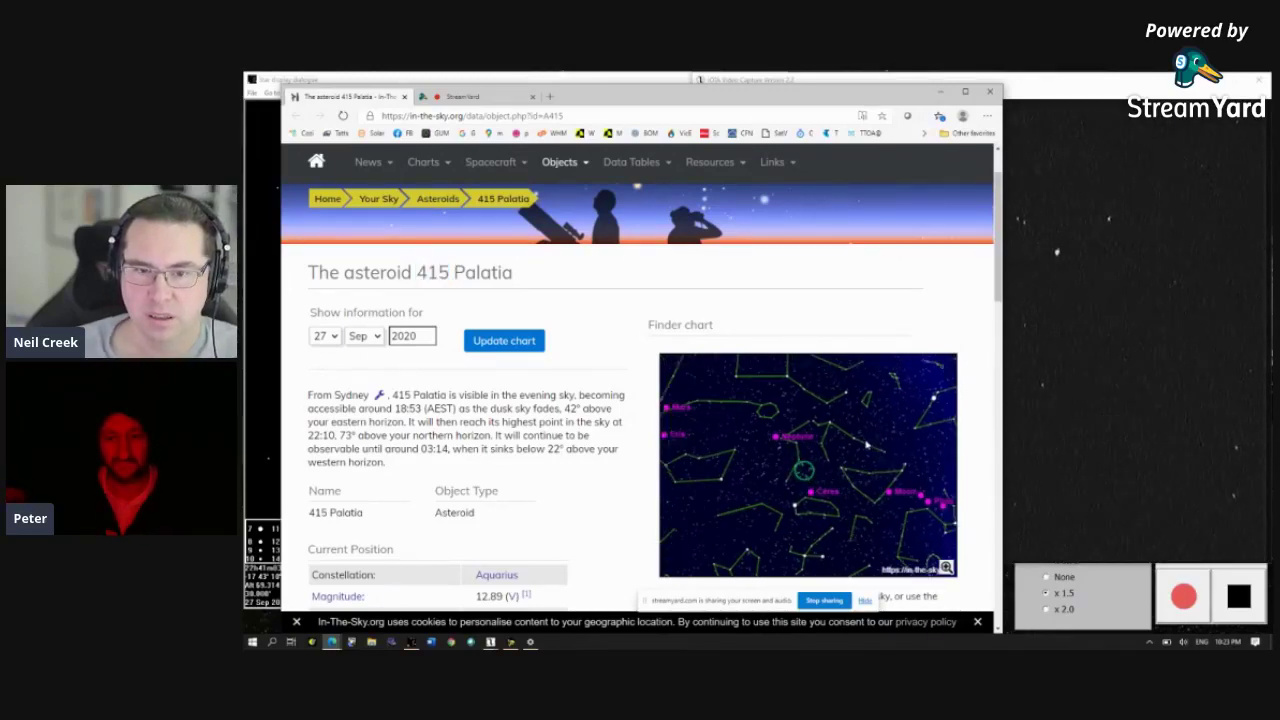
scroll(867, 445, "up", 3)
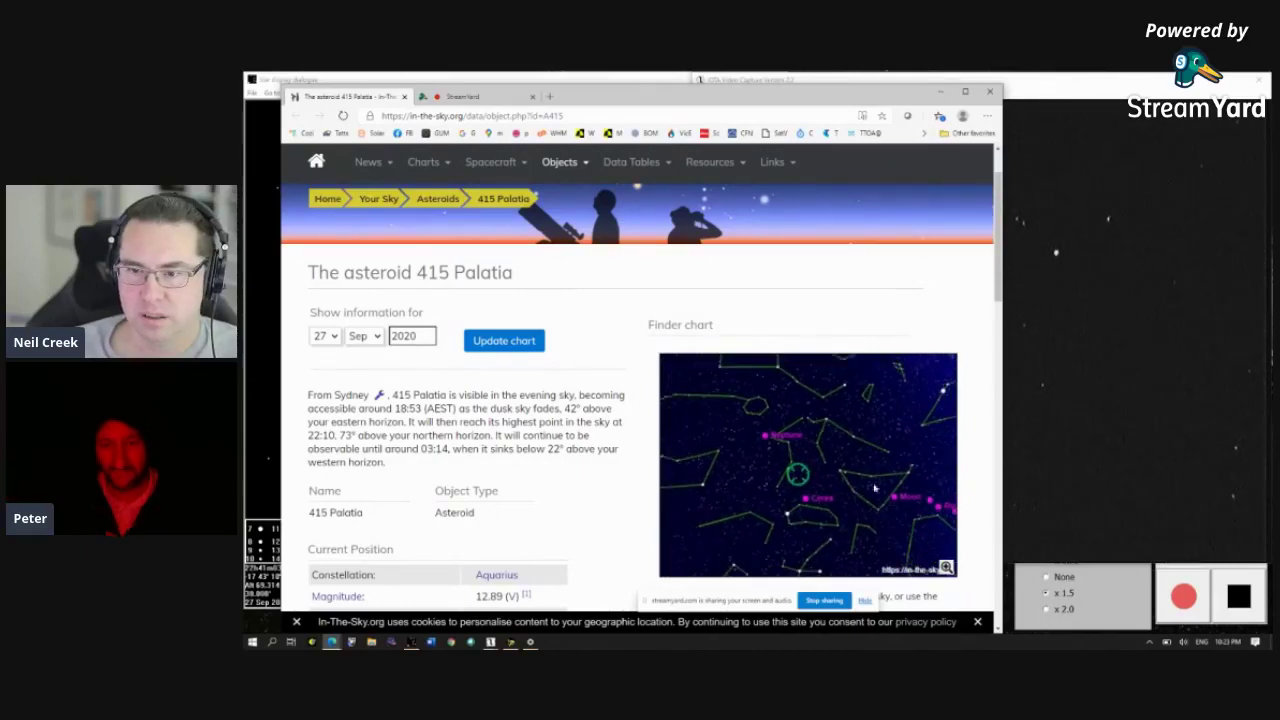
scroll(875, 488, "down", 1)
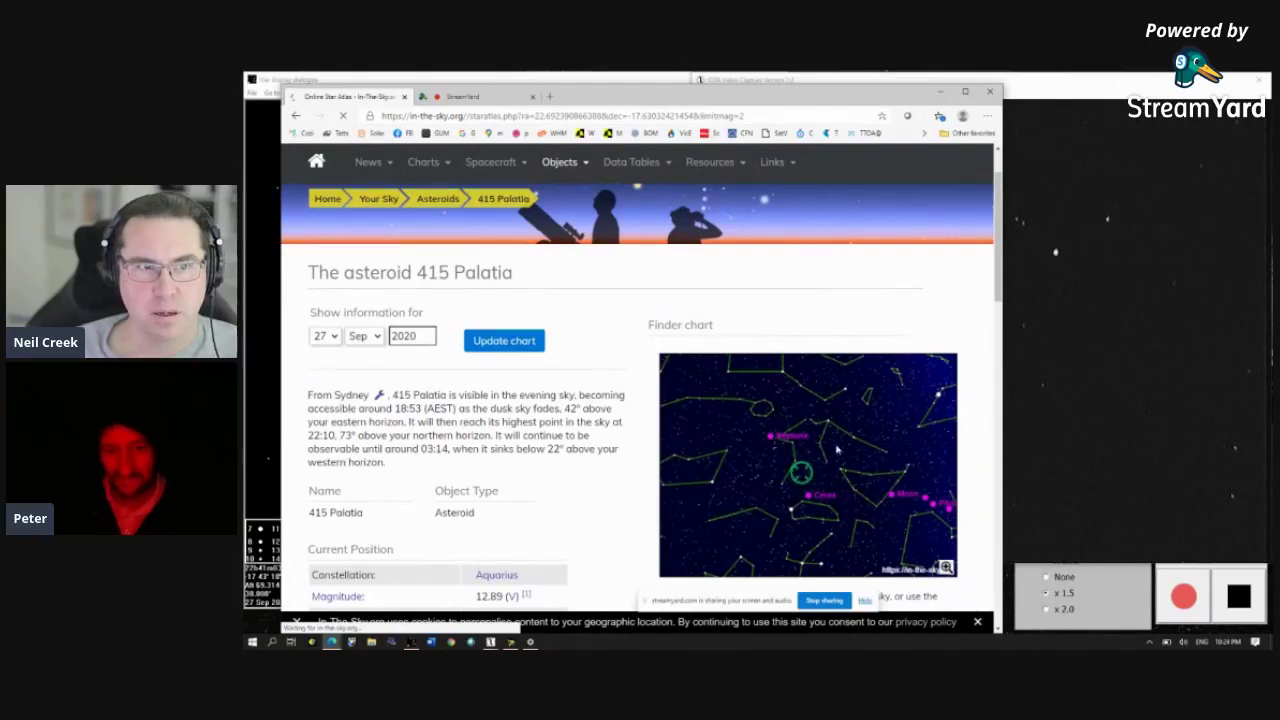
left_click(964, 91)
scroll(786, 449, "down", 10)
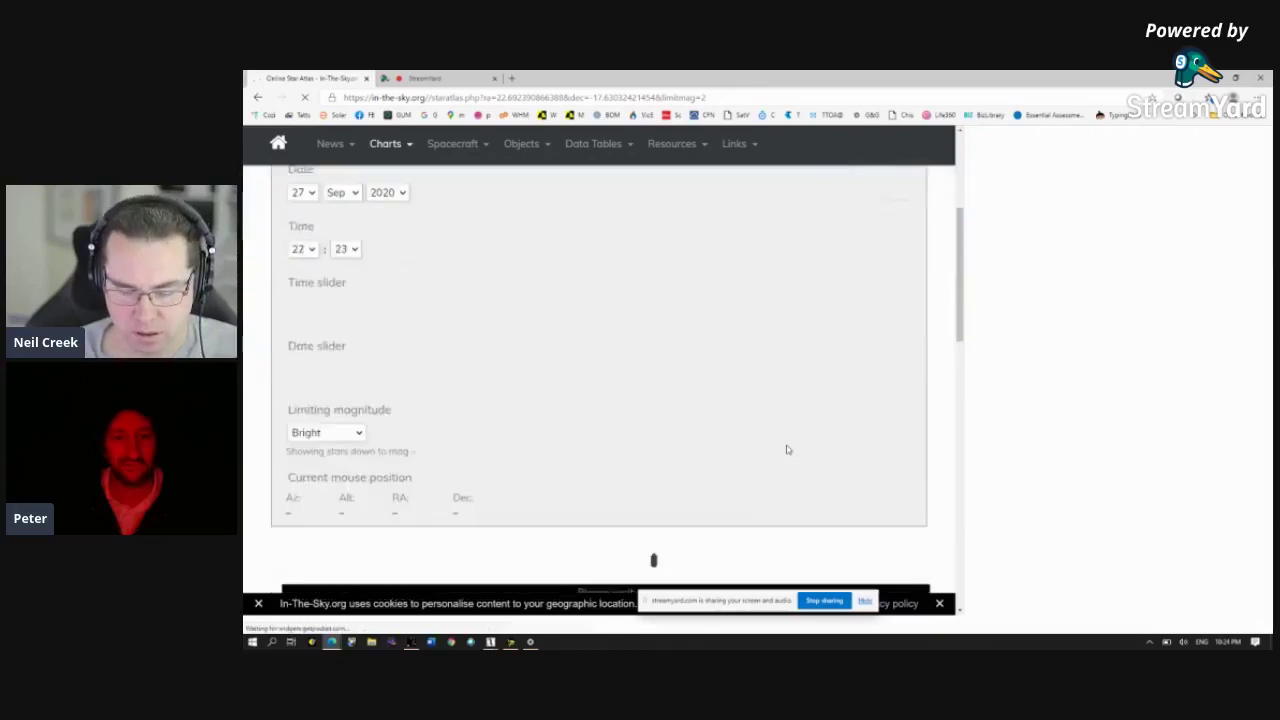
scroll(785, 448, "up", 5)
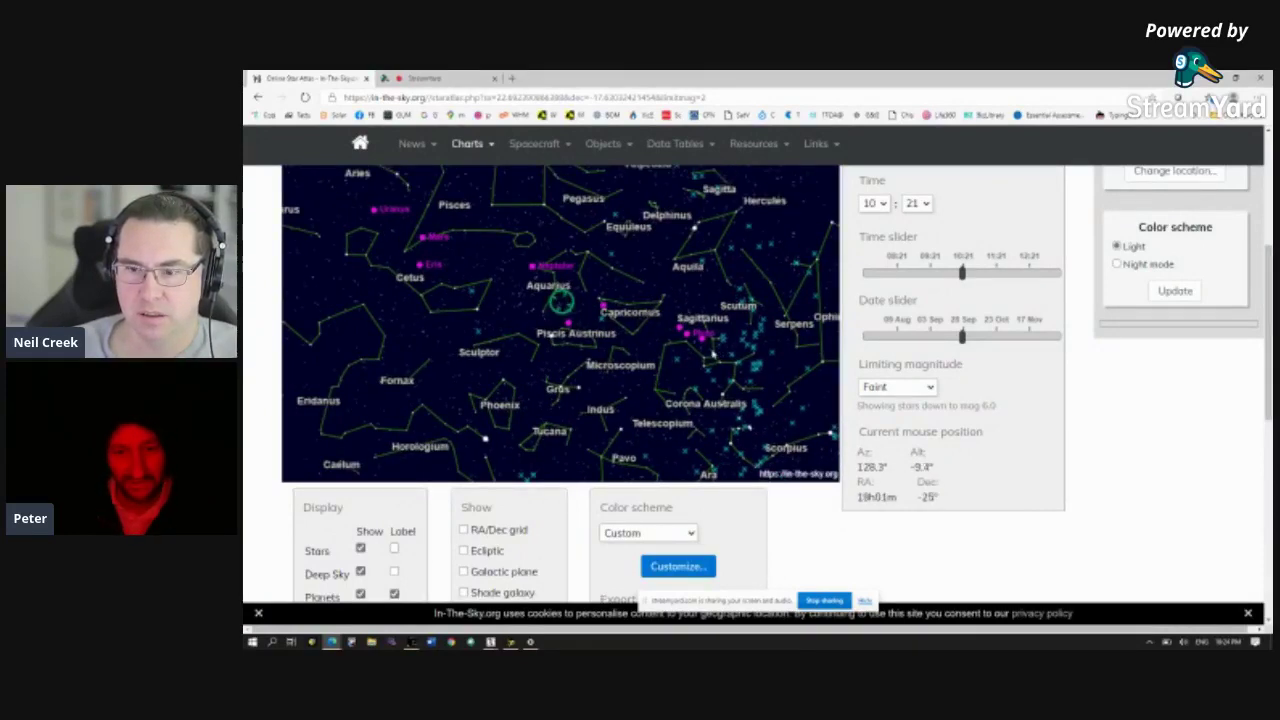
Pan the star atlas and zoom in around the marked Palatia position in Aquarius.
left_click_drag(700, 348, 618, 340)
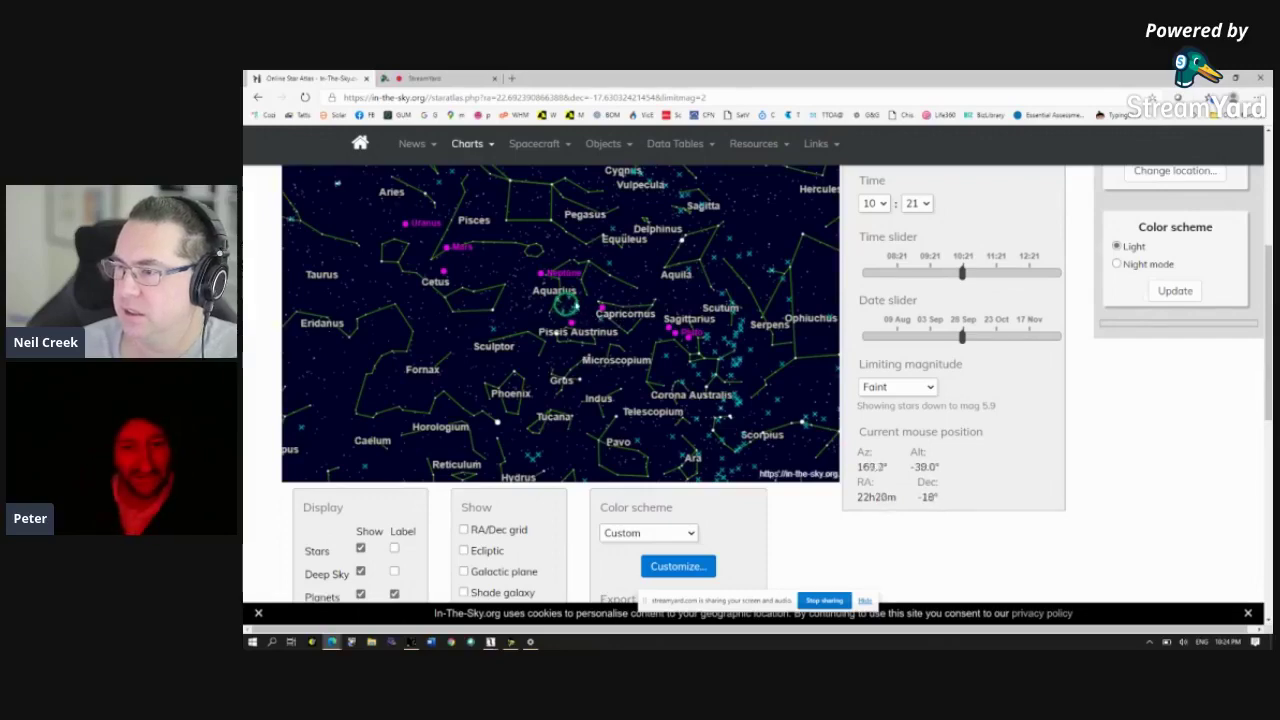
scroll(565, 304, "up", 5)
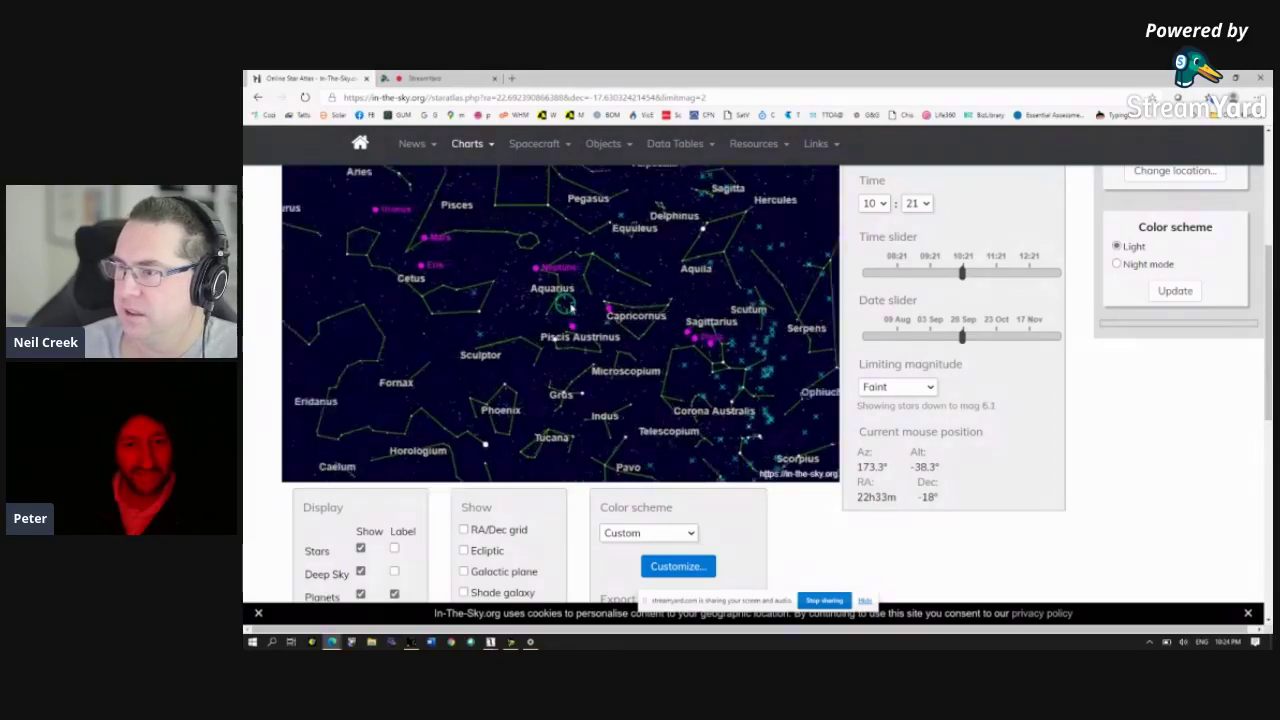
scroll(565, 304, "up", 1)
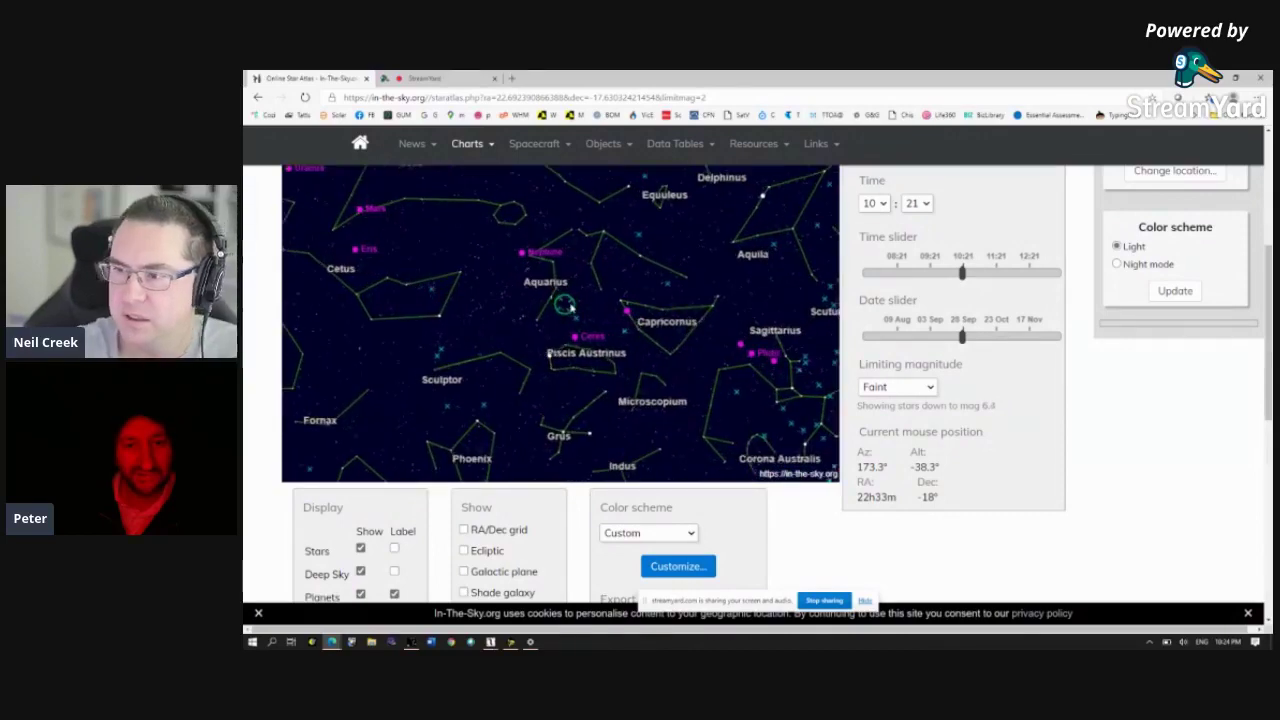
scroll(572, 309, "up", 1)
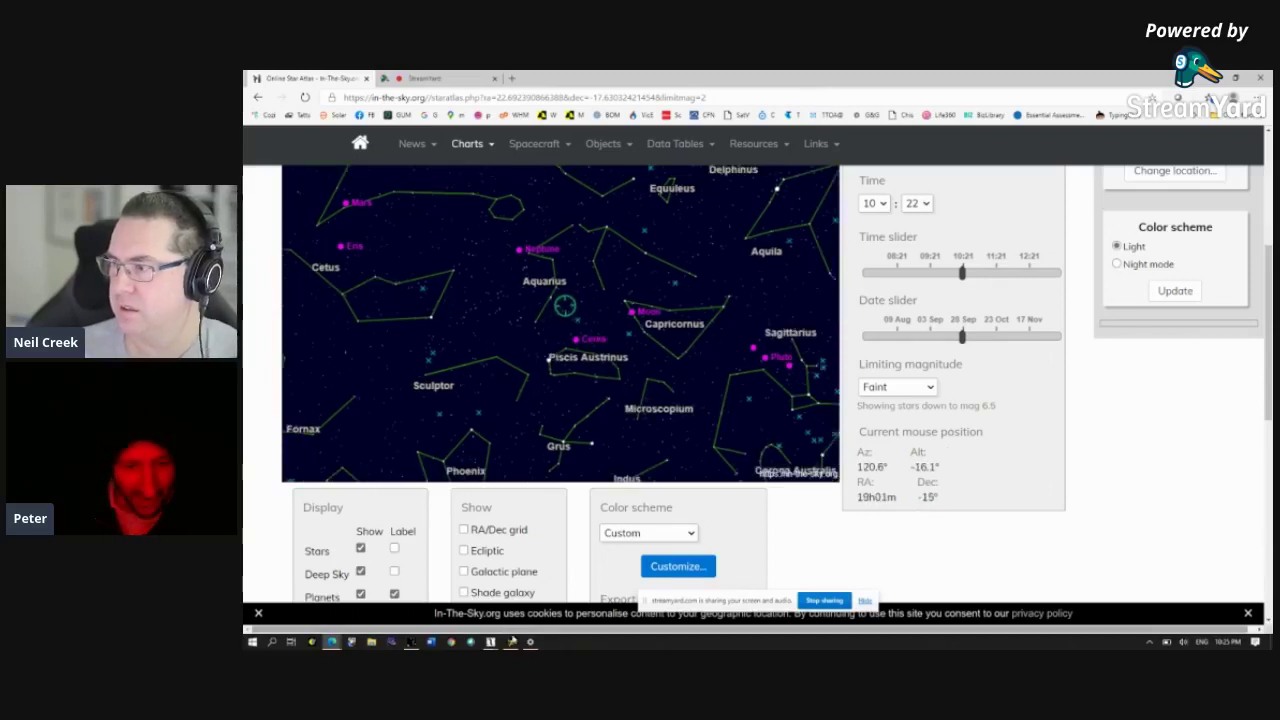
Switch to Occult Watcher, reposition its window and make it taller to review the list of occultation events.
left_click(1150, 643)
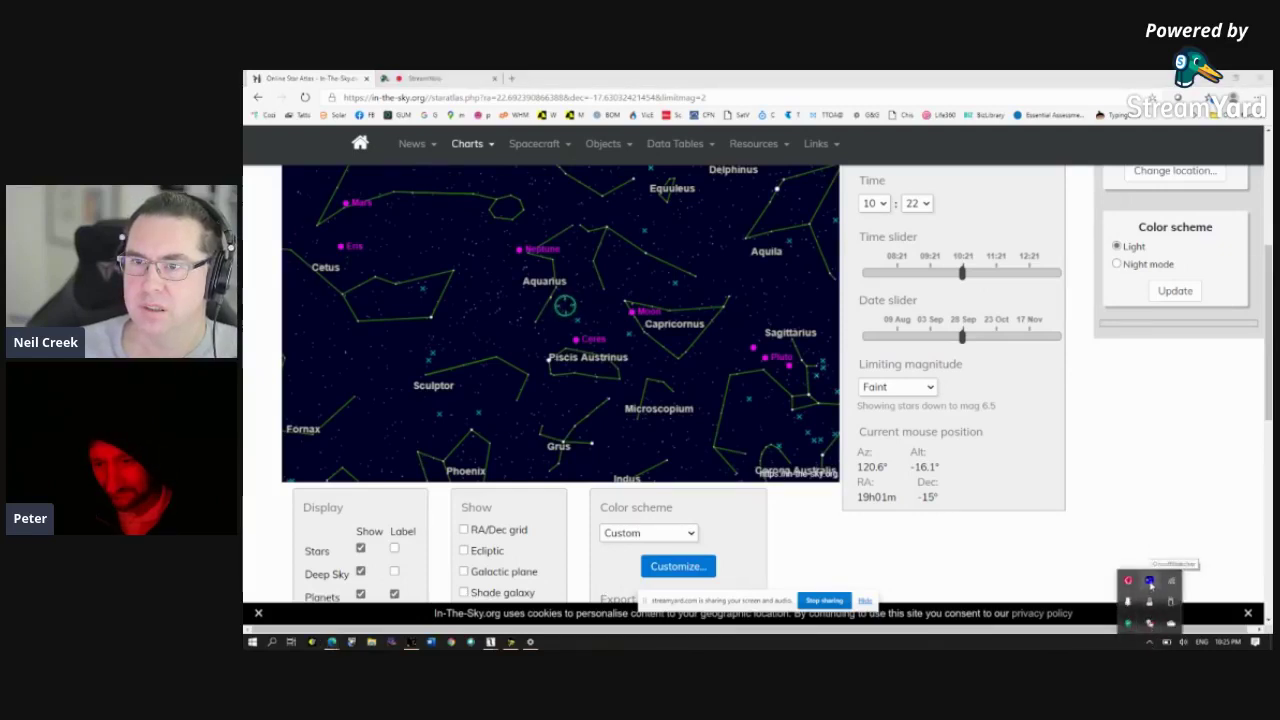
left_click(1150, 582)
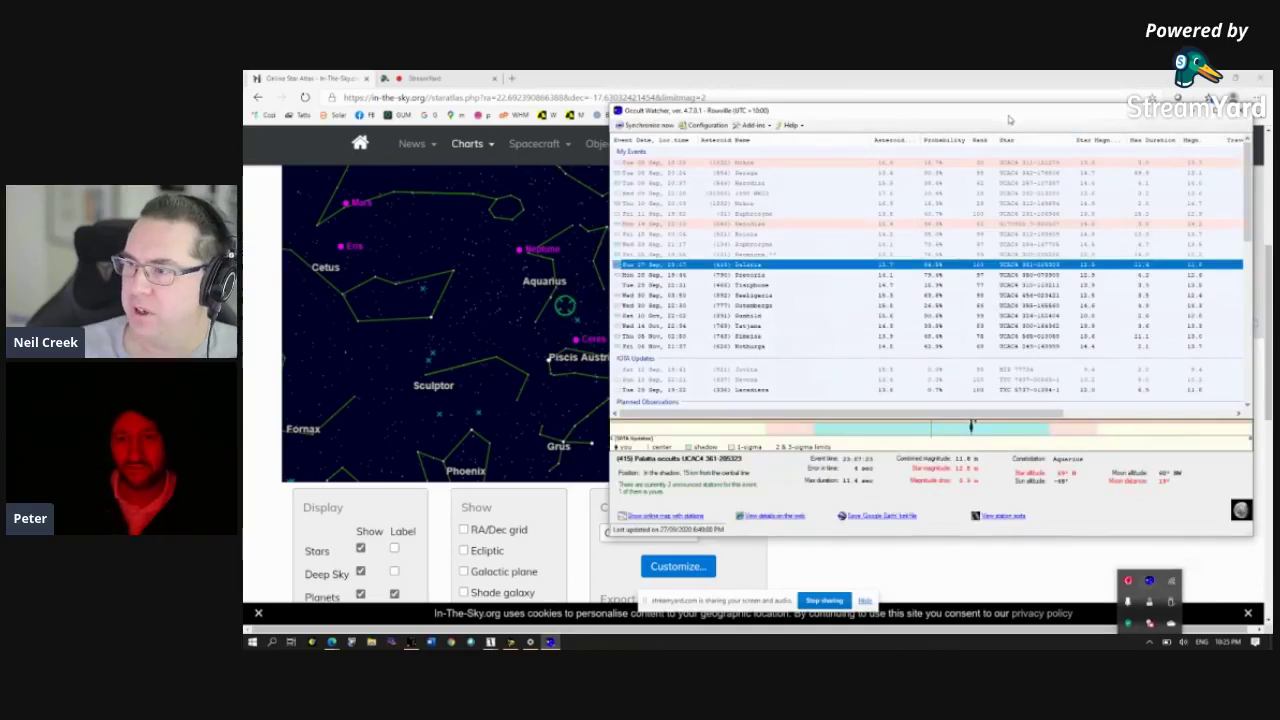
left_click_drag(1010, 120, 898, 90)
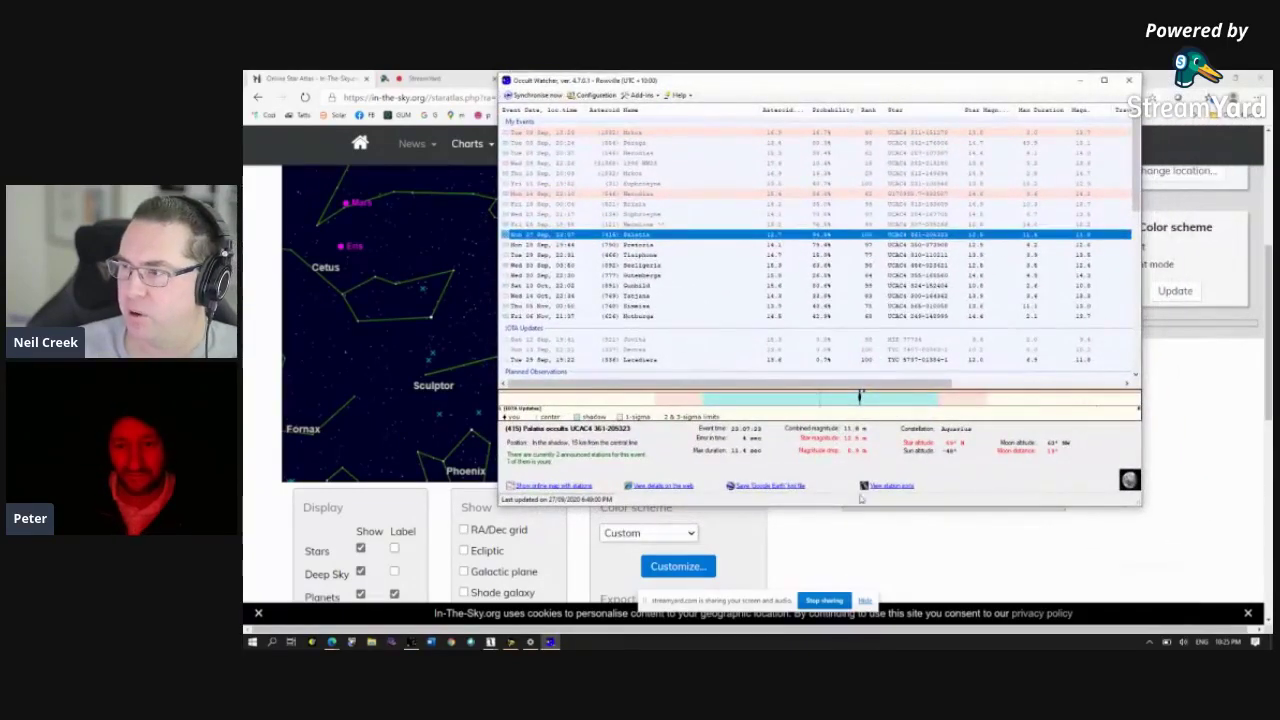
left_click_drag(858, 507, 858, 582)
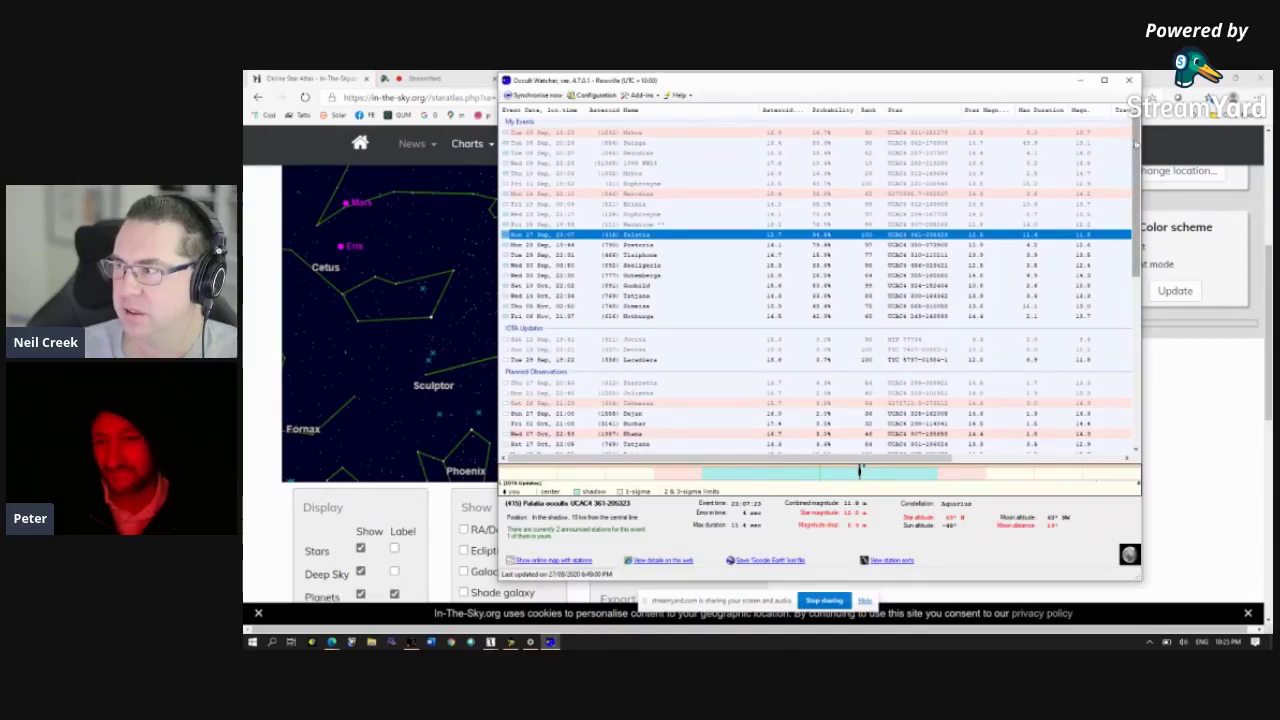
scroll(1136, 145, "down", 4)
scroll(1136, 145, "up", 4)
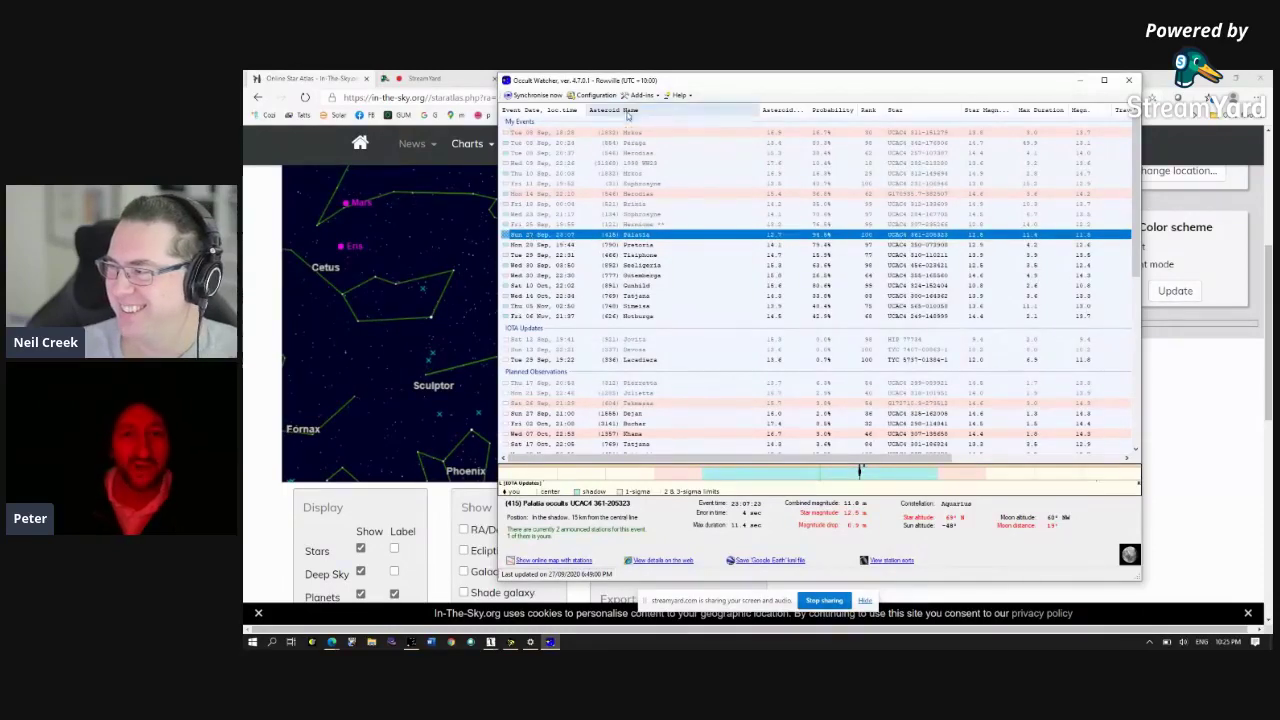
left_click(541, 96)
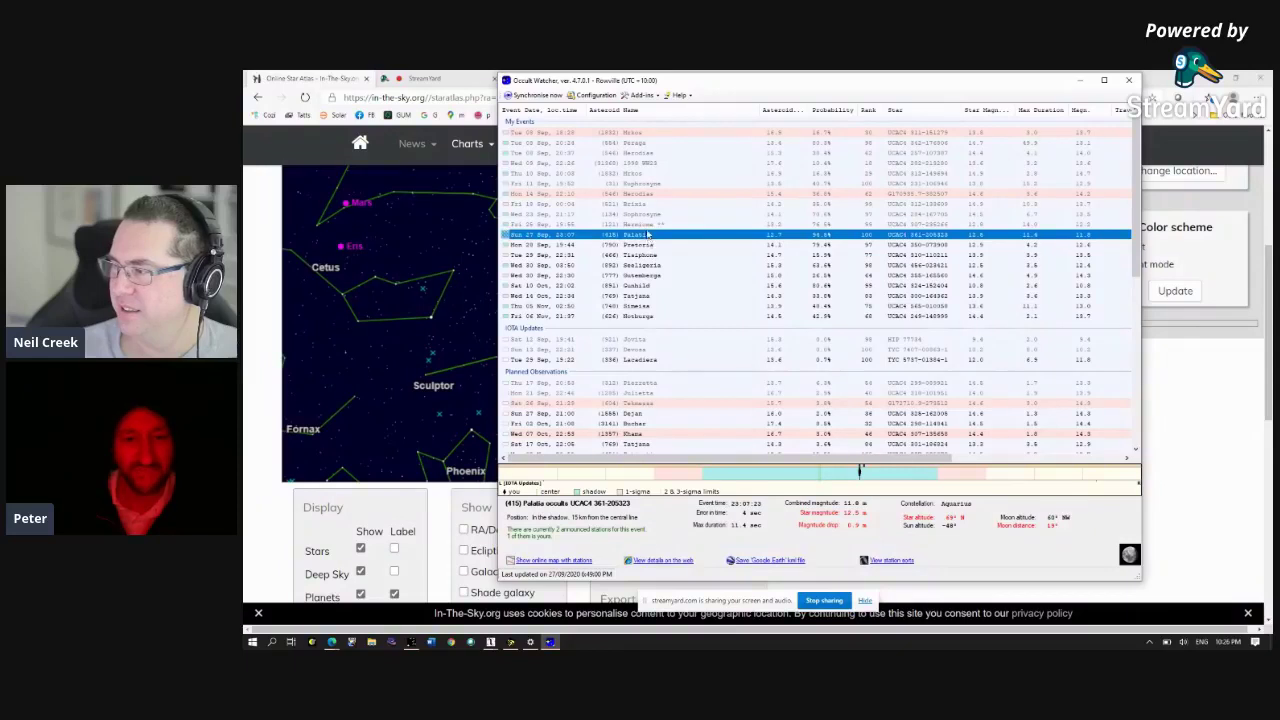
View the Palatia event's shadow path map, zooming out to southeastern Australia and back in, and close the map.
right_click(639, 236)
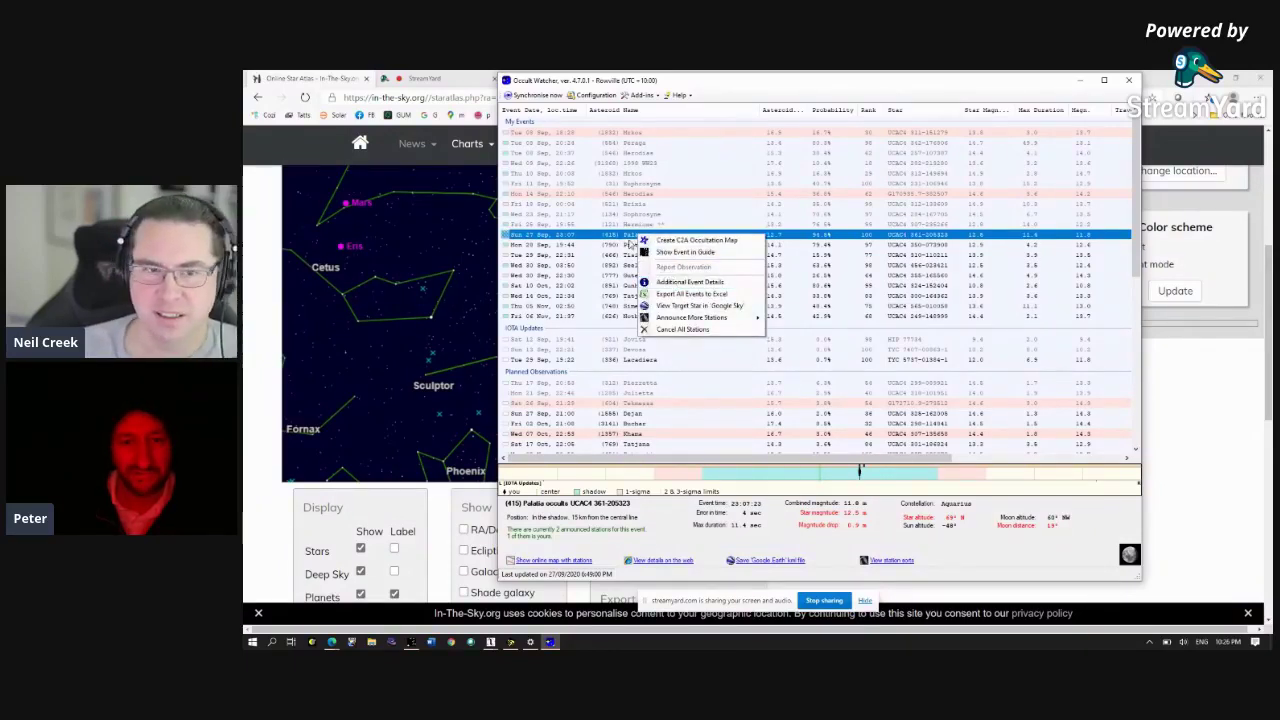
left_click(630, 238)
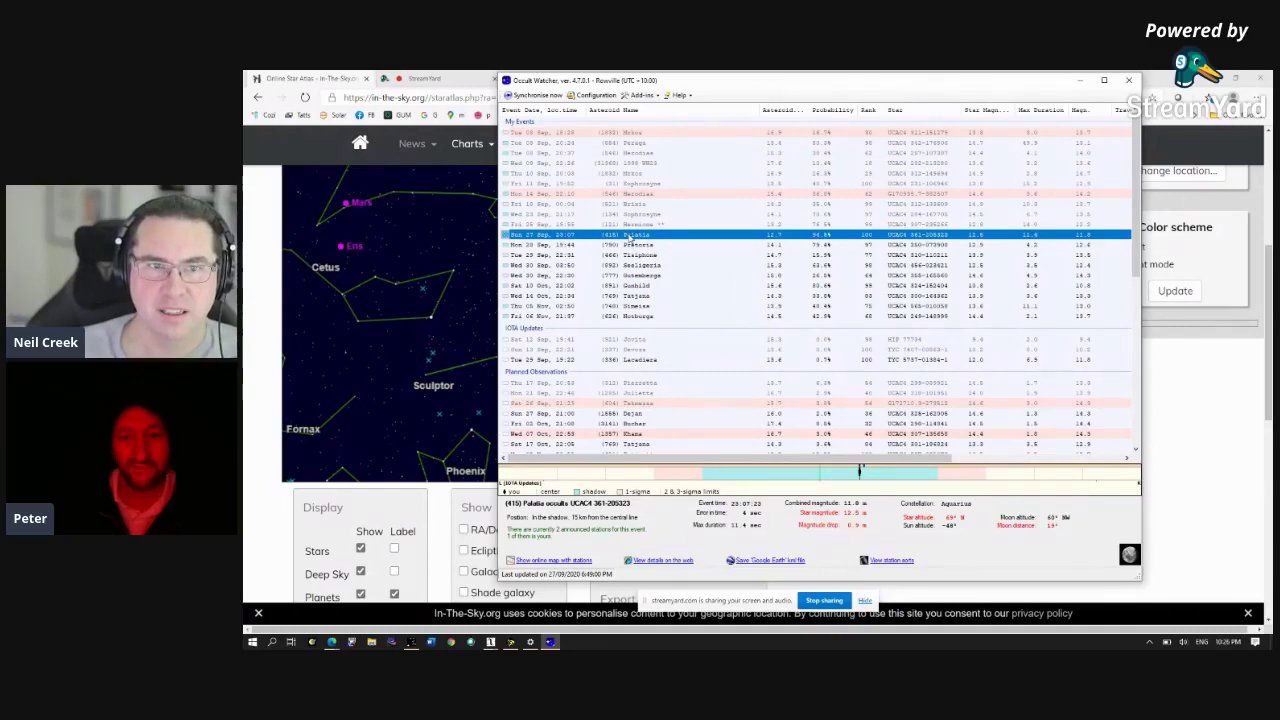
double_click(630, 237)
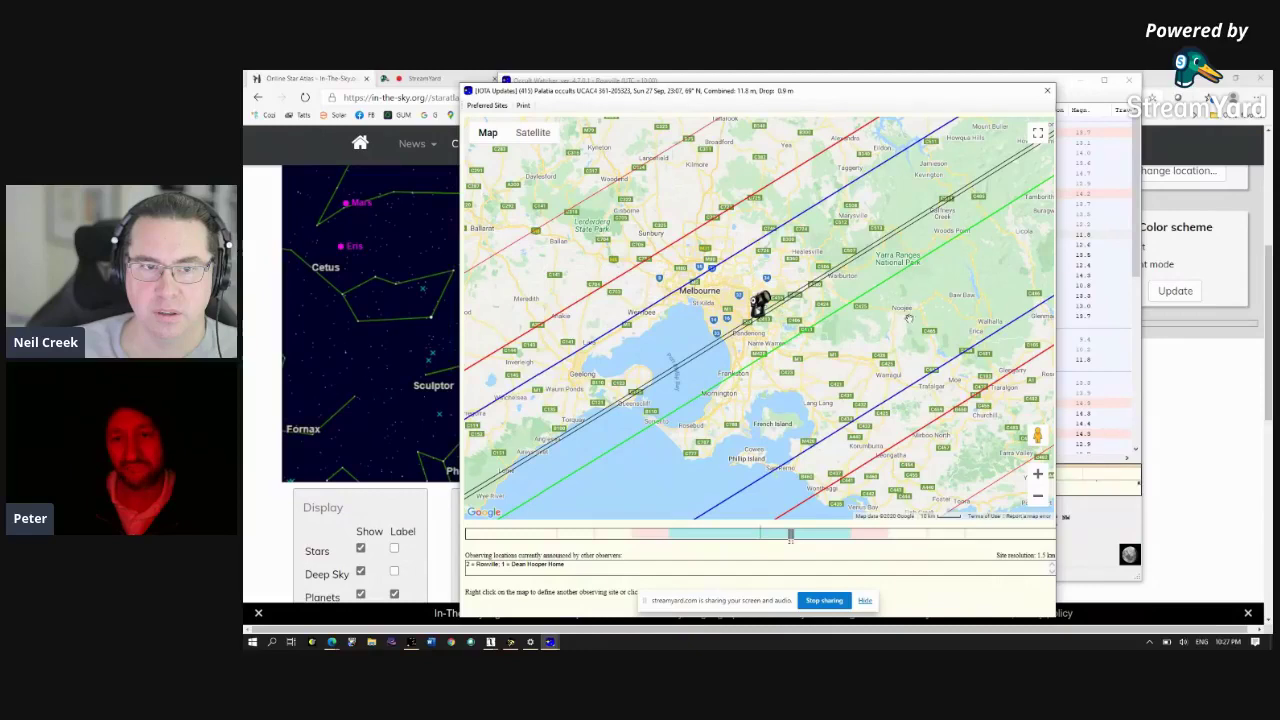
scroll(906, 318, "down", 1)
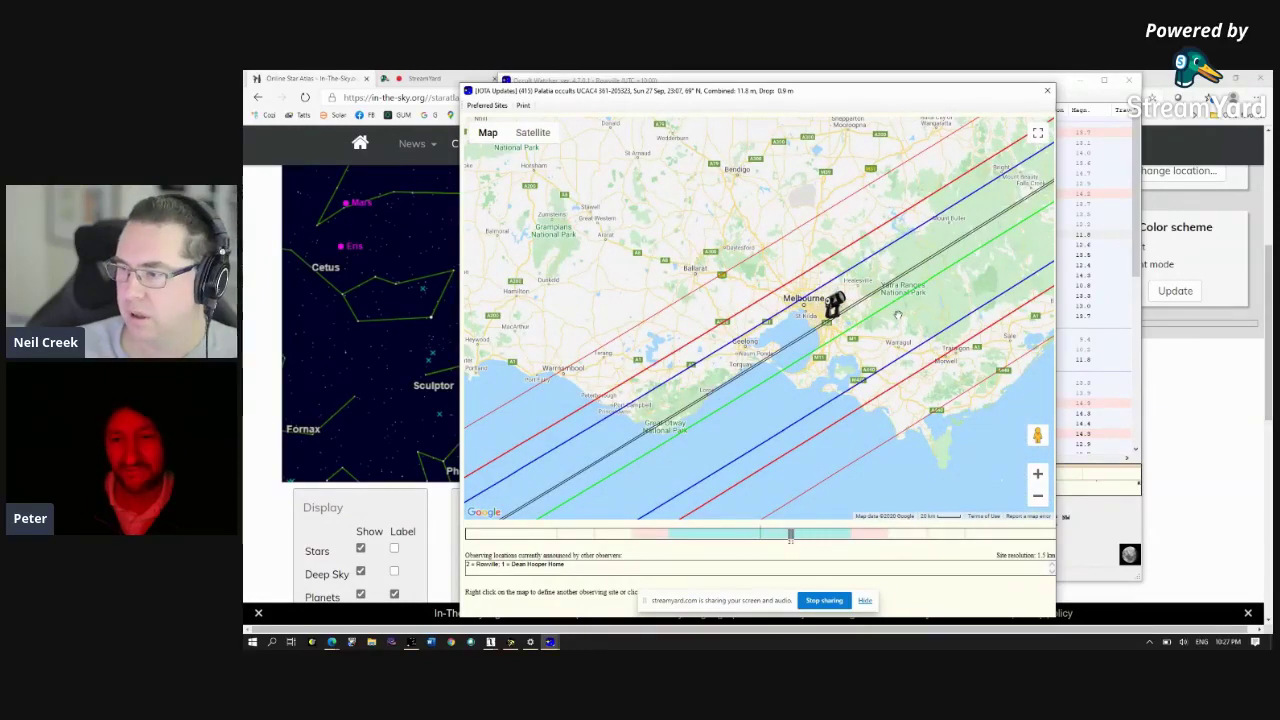
scroll(897, 316, "down", 2)
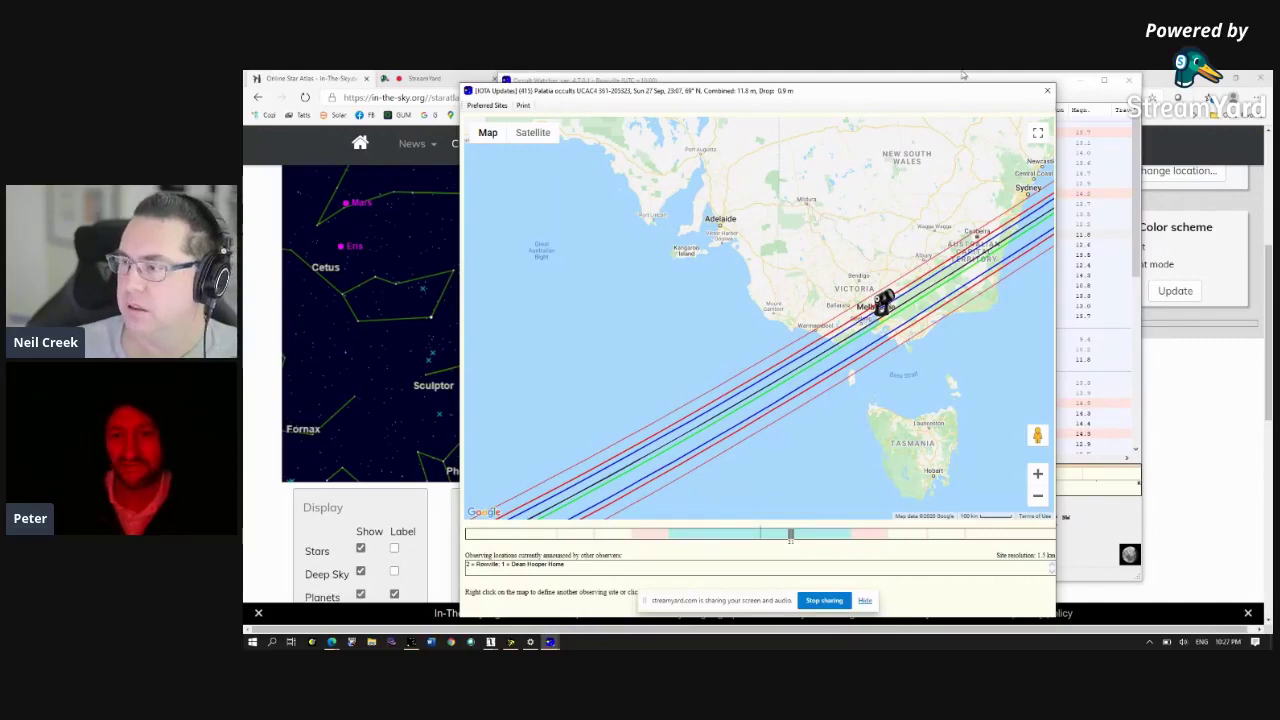
scroll(869, 338, "up", 3)
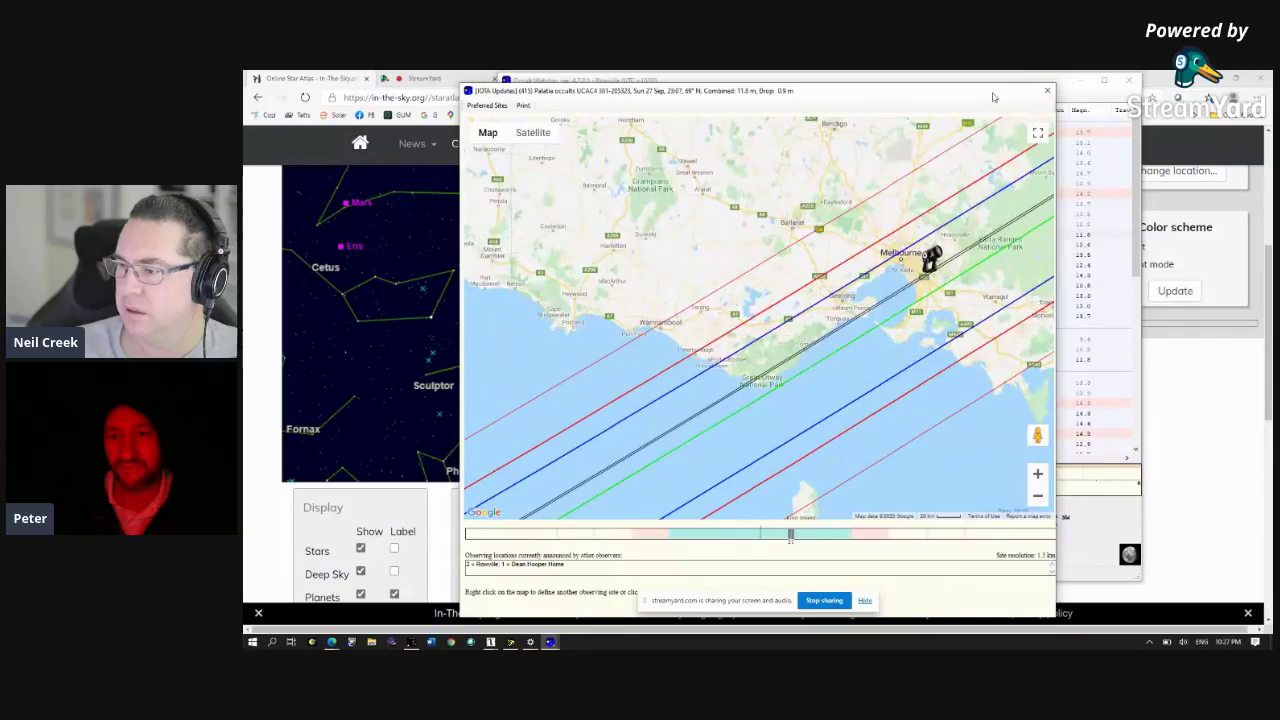
left_click(1045, 90)
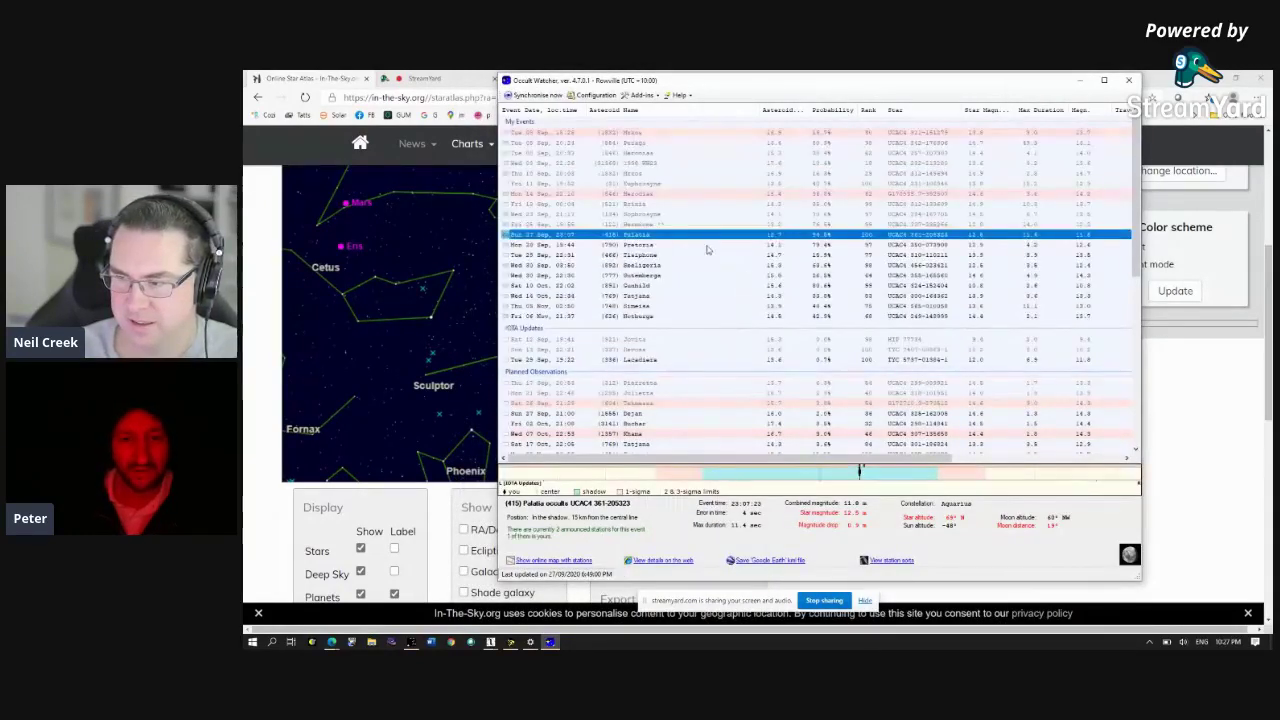
Show the additional event details for the Palatia occultation and view the star and asteroid data.
right_click(655, 238)
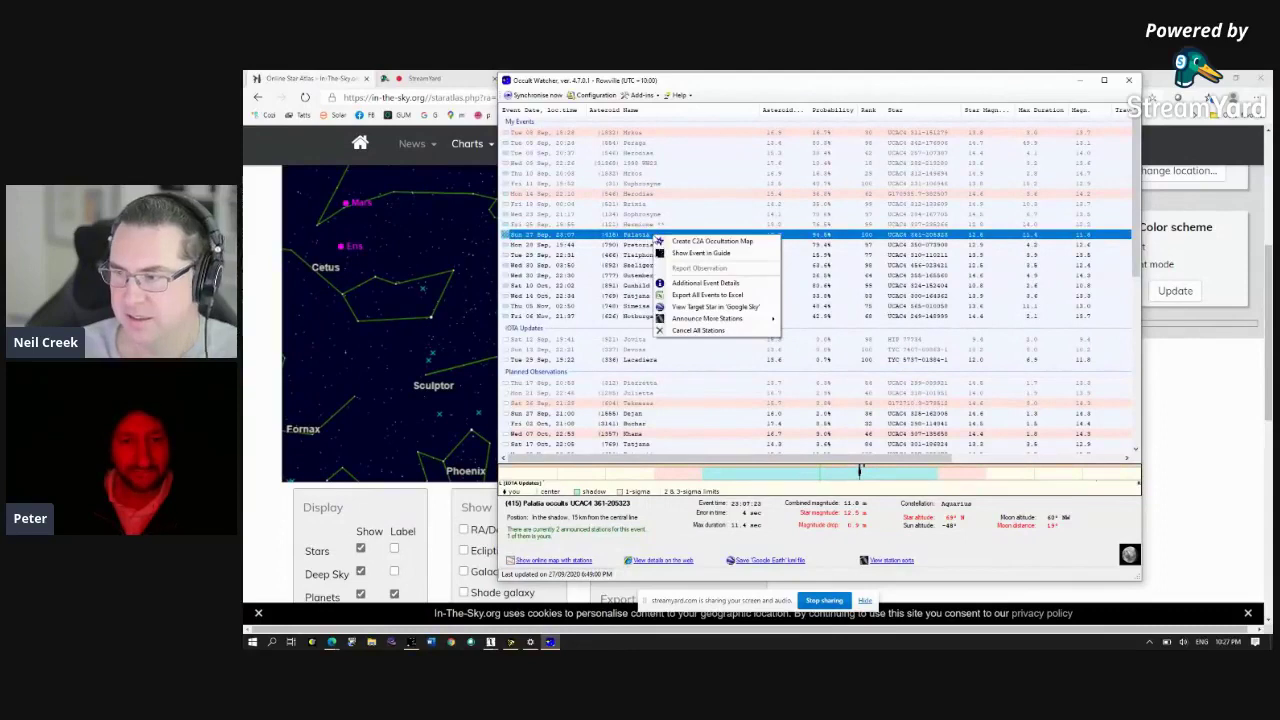
left_click(695, 285)
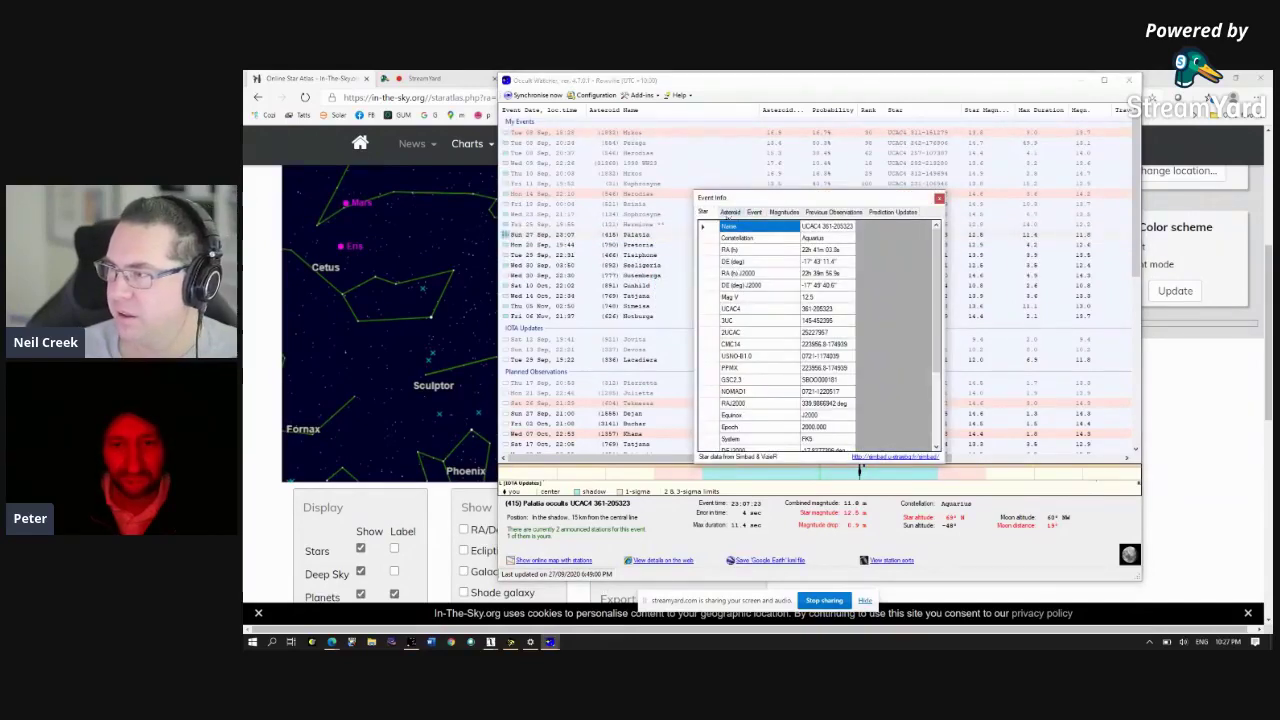
left_click(727, 213)
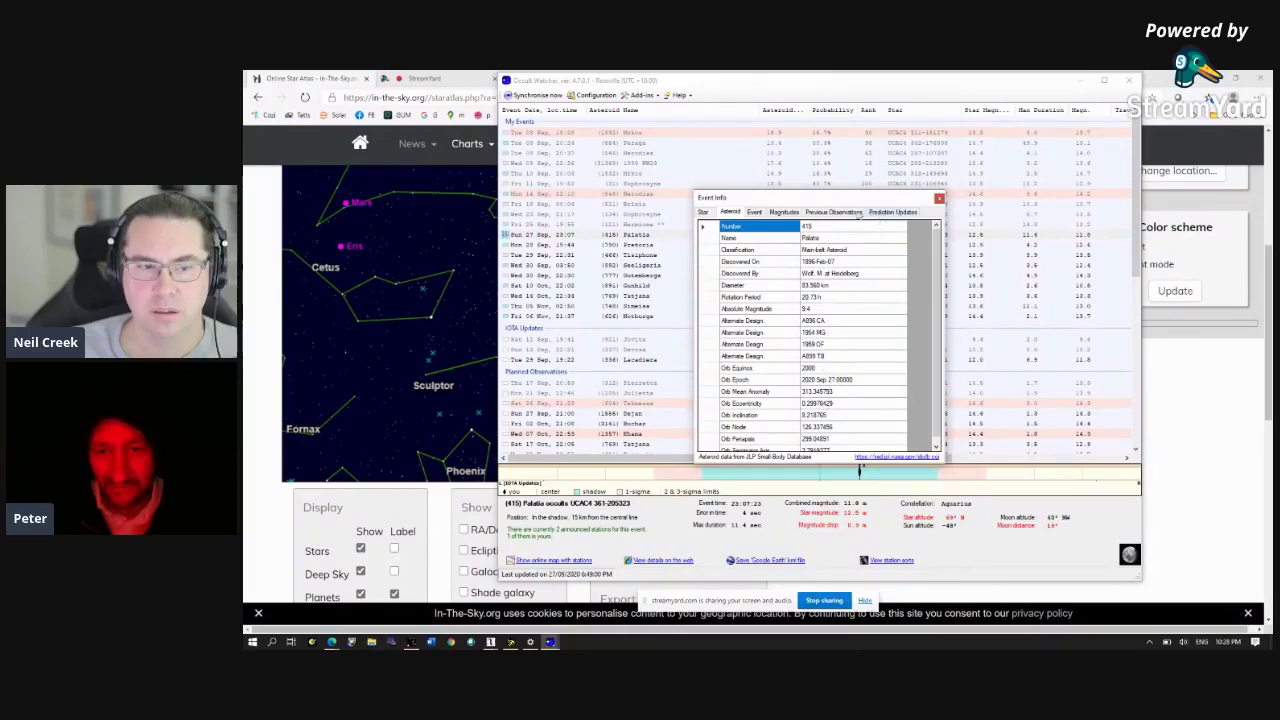
Compare Palatia's previous observations from 01 Mar 2009, 01 Aug 2010 and 30 Oct 2015, and close the event information.
left_click(832, 212)
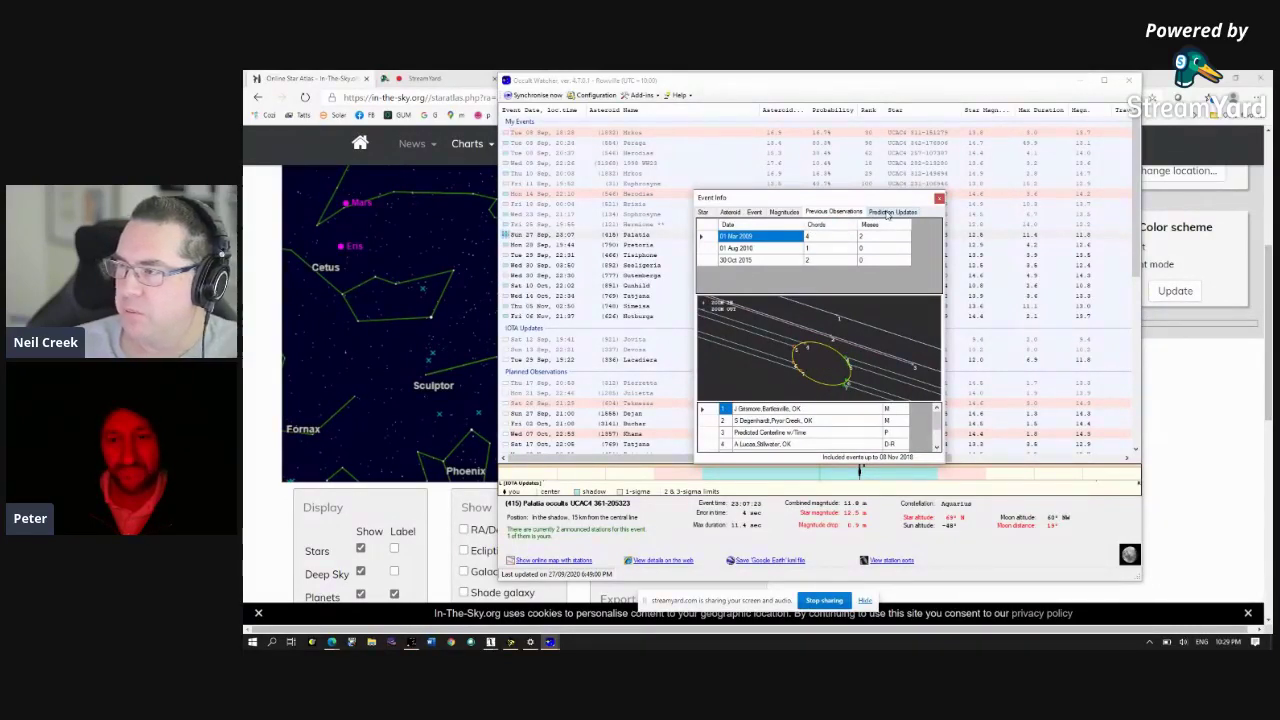
left_click(757, 247)
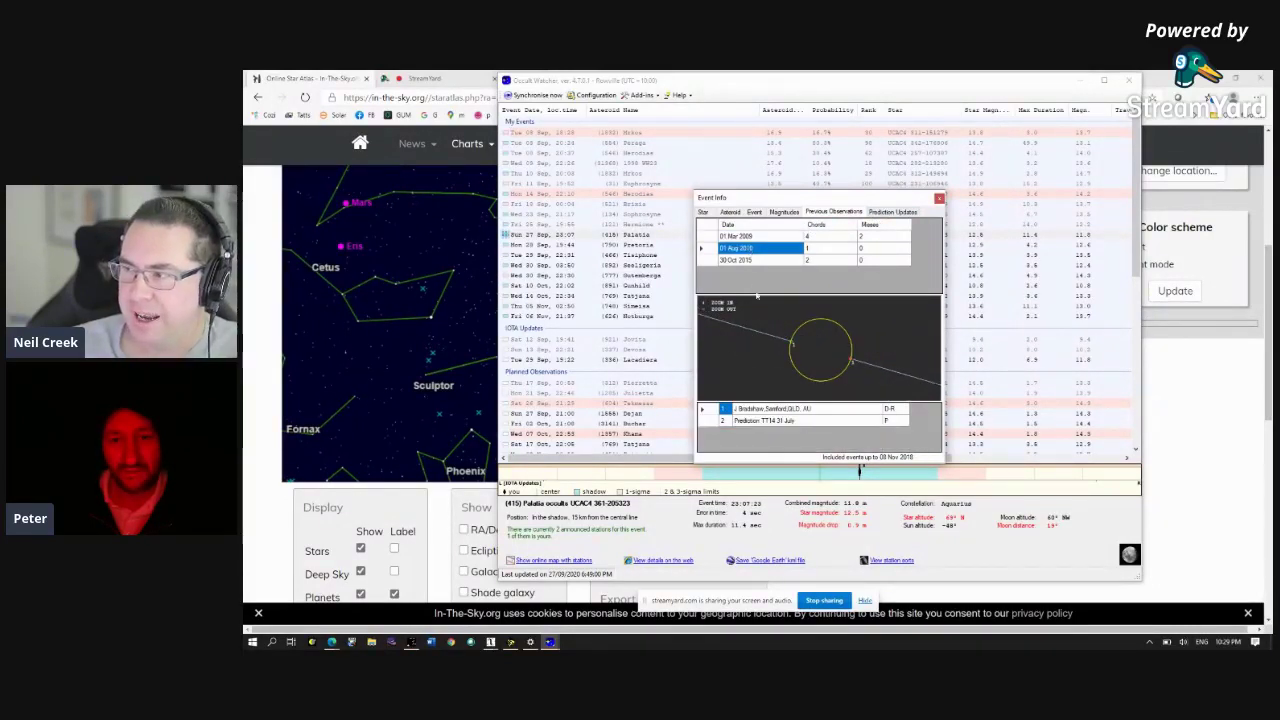
left_click(747, 261)
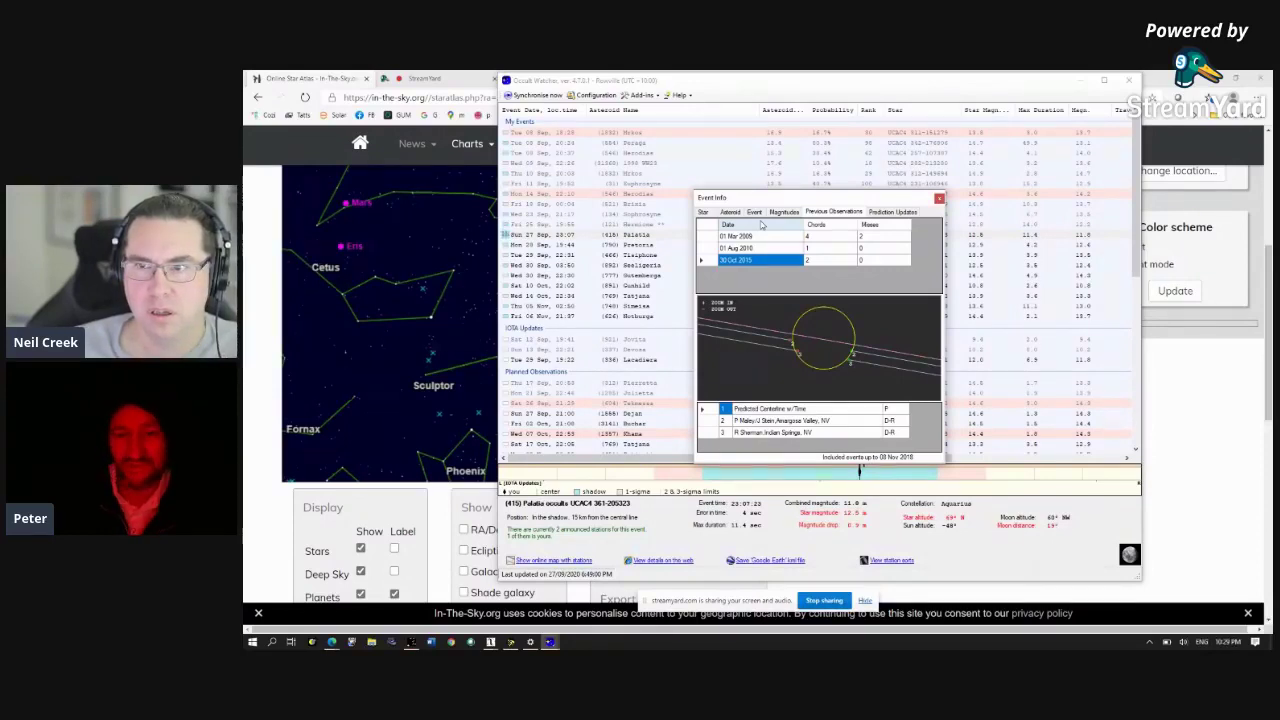
left_click(752, 236)
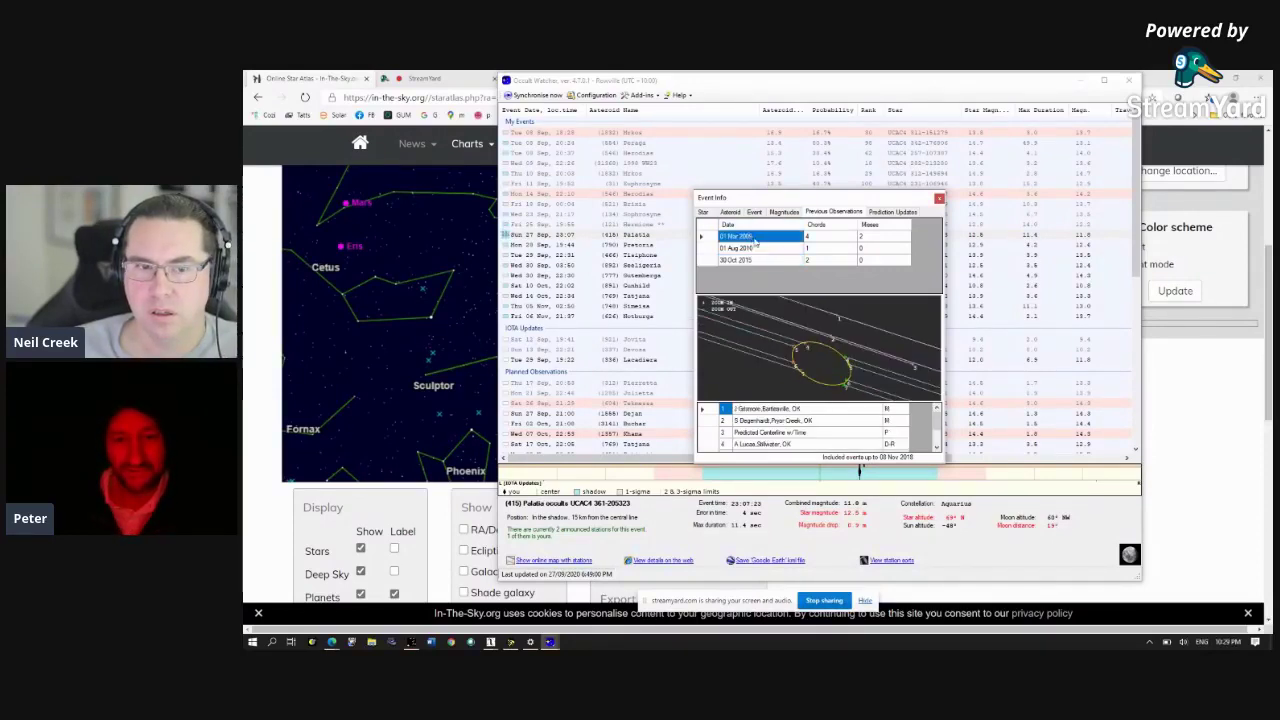
left_click(749, 250)
left_click(748, 236)
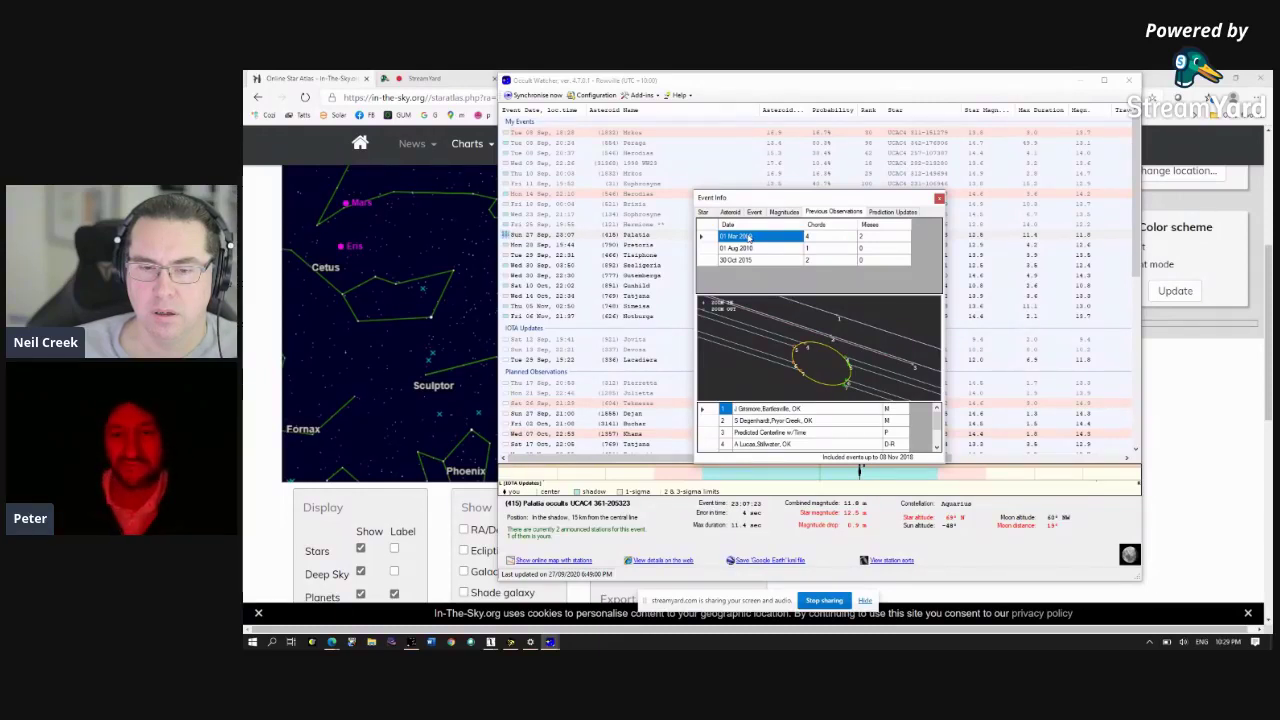
left_click(940, 199)
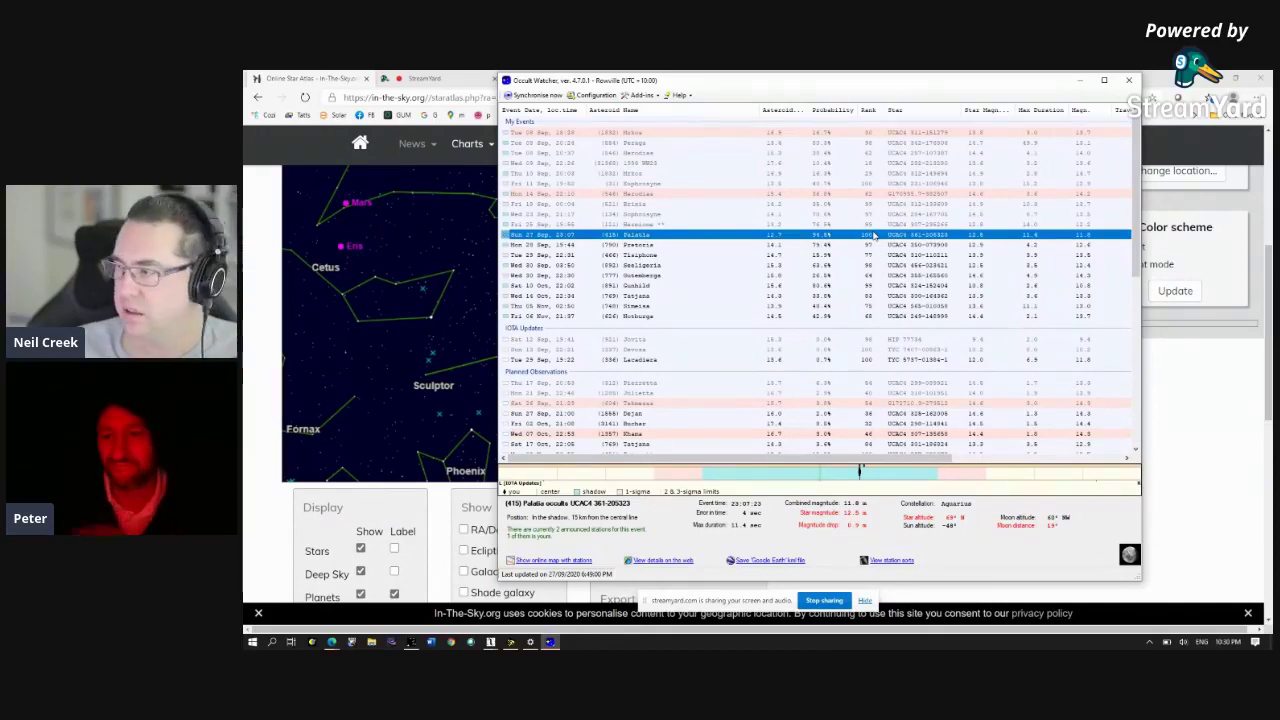
Minimize Occult Watcher and the browser, and place the Watec 910BD control window over the IOTA Video Capture view.
left_click(1083, 80)
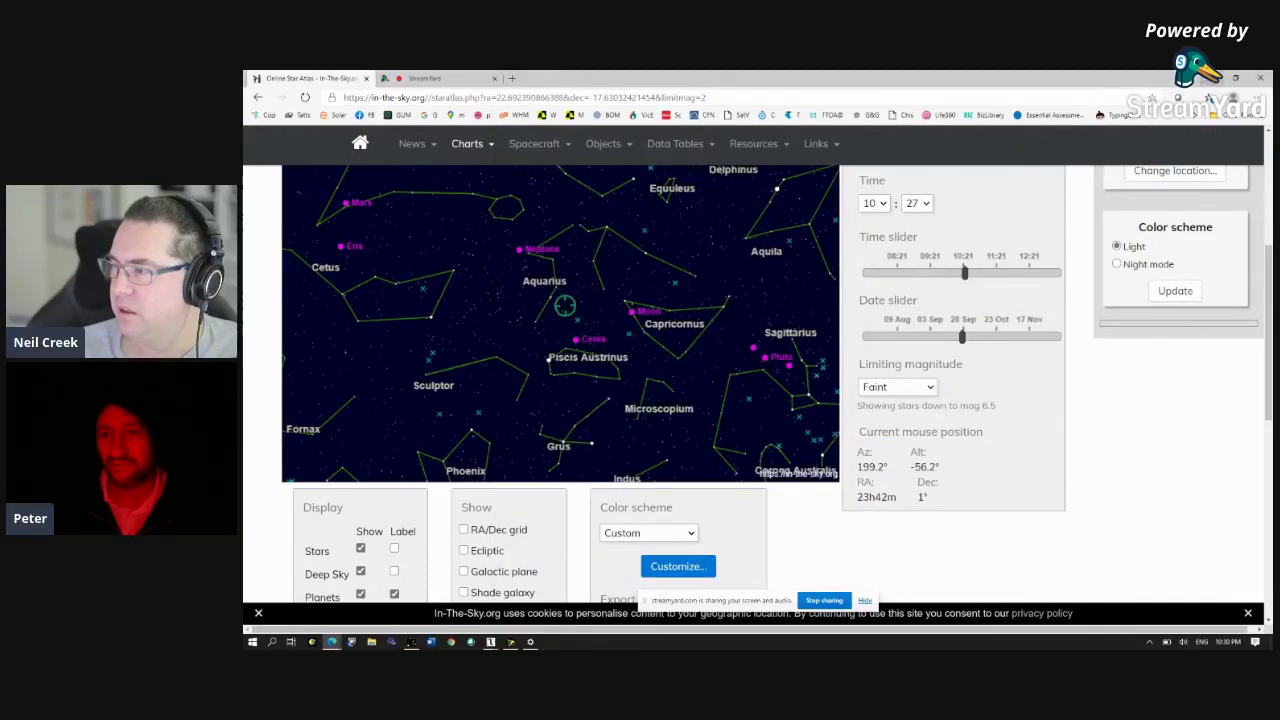
left_click(1213, 78)
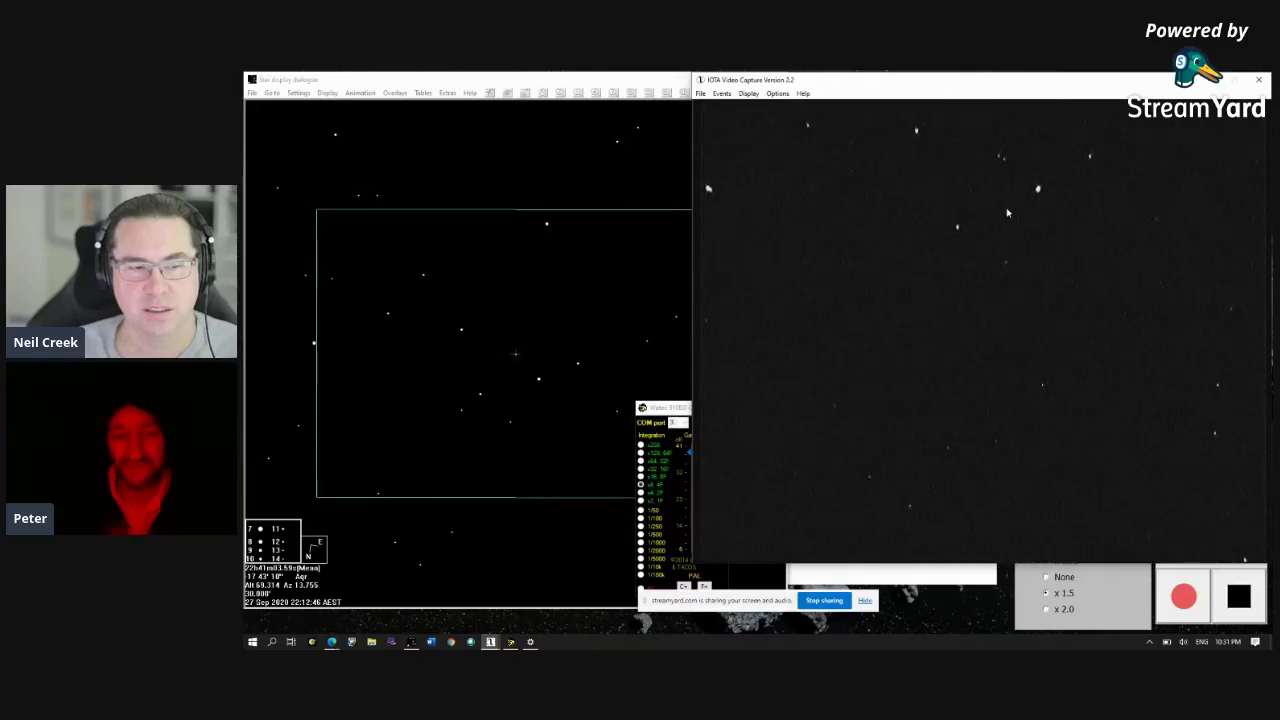
left_click(657, 414)
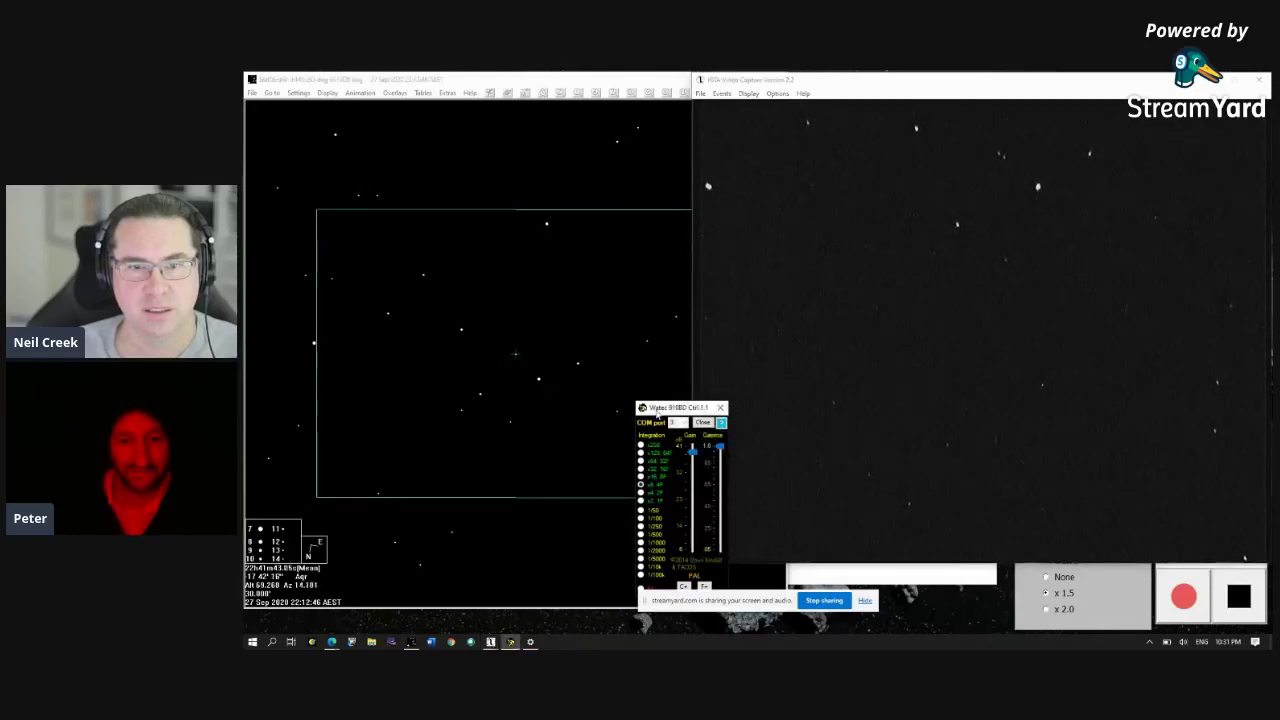
left_click_drag(657, 414, 604, 256)
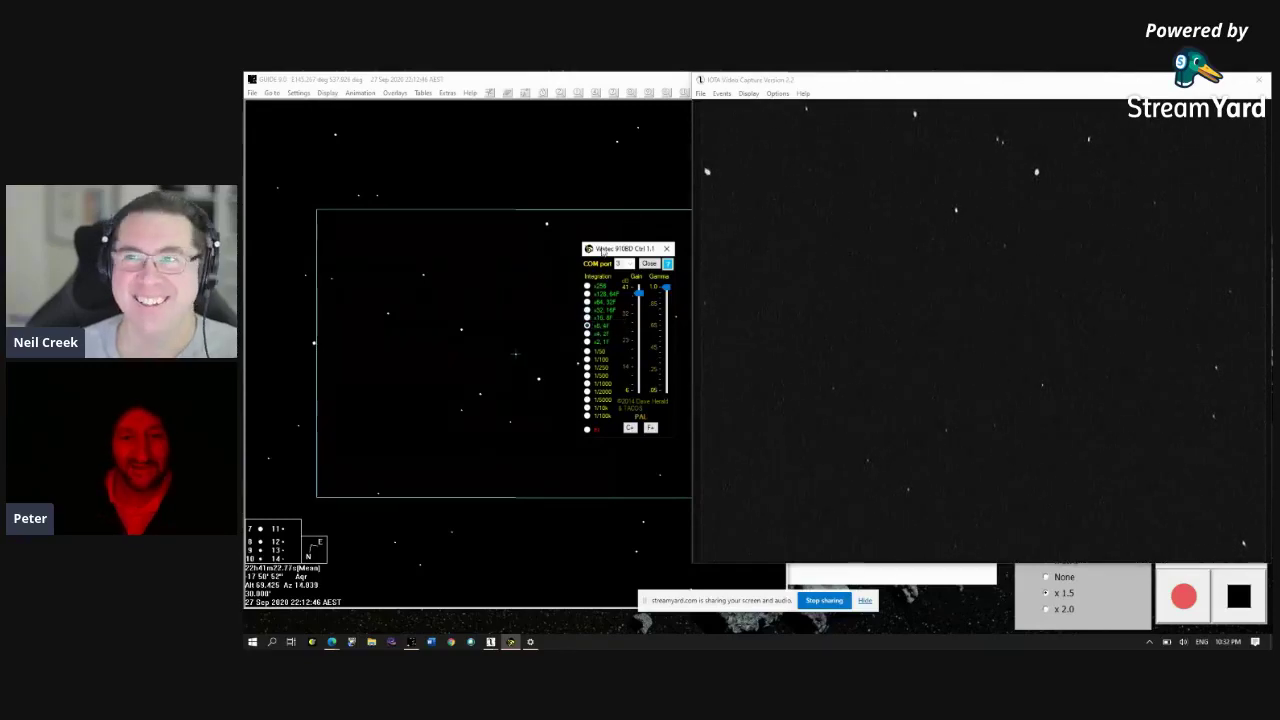
left_click_drag(590, 248, 730, 272)
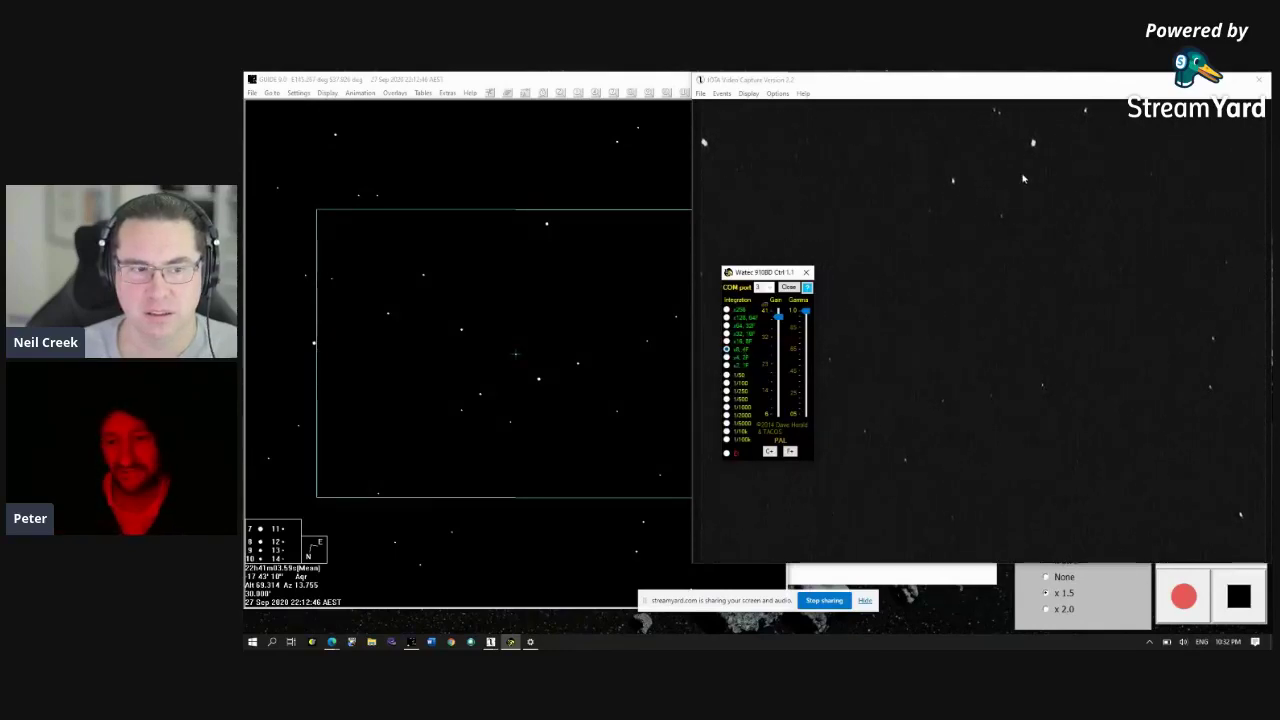
Set the Watec camera's integration to x32, 16F and move its control window off the live video onto the star chart.
left_click(727, 334)
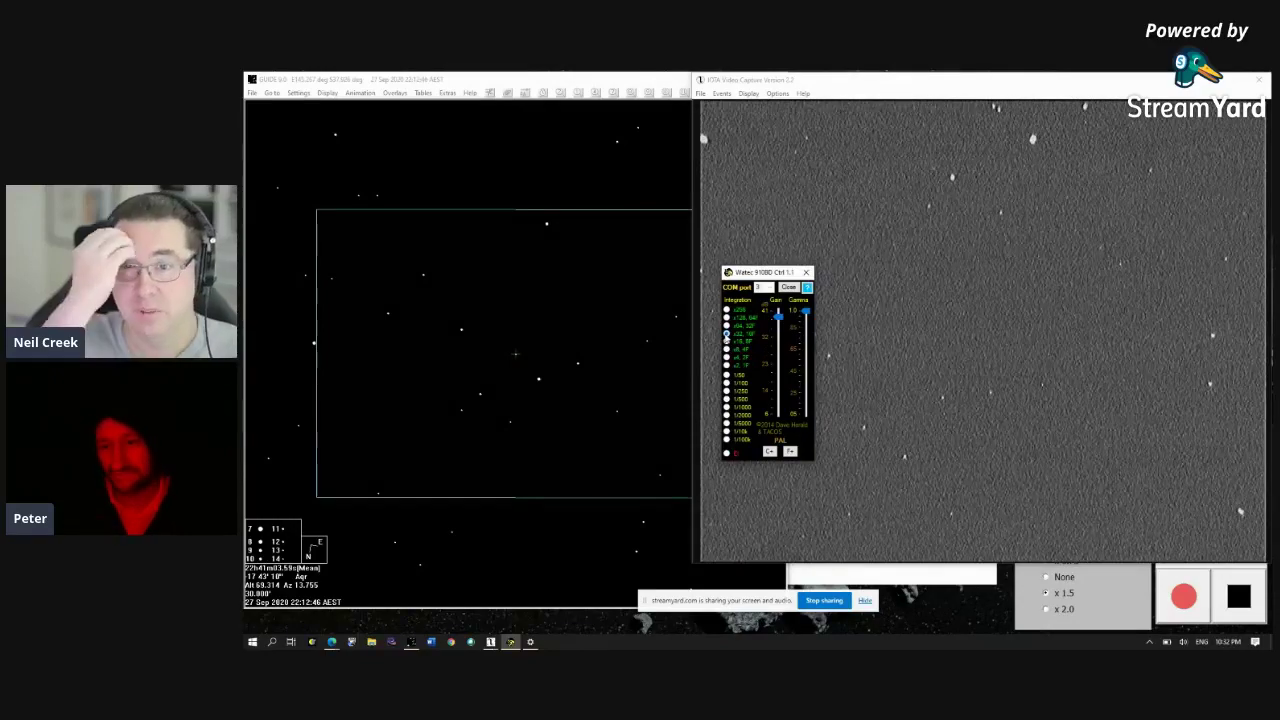
left_click(806, 272)
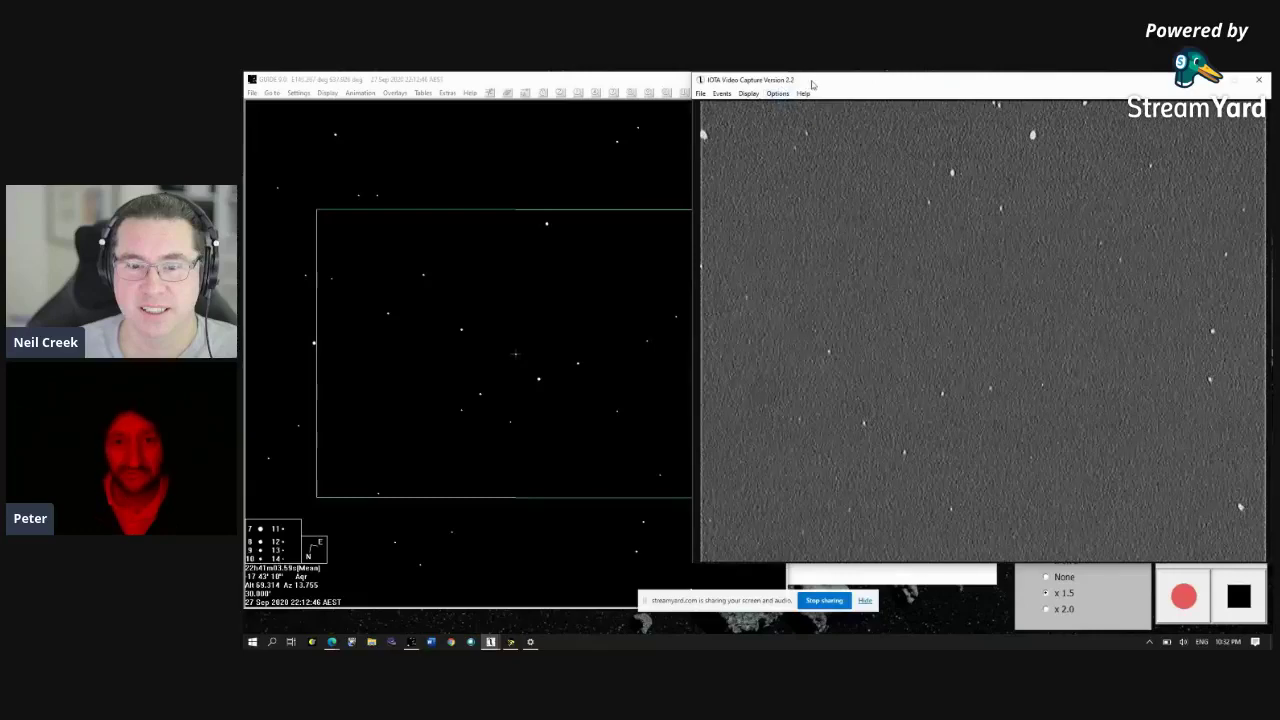
left_click(777, 93)
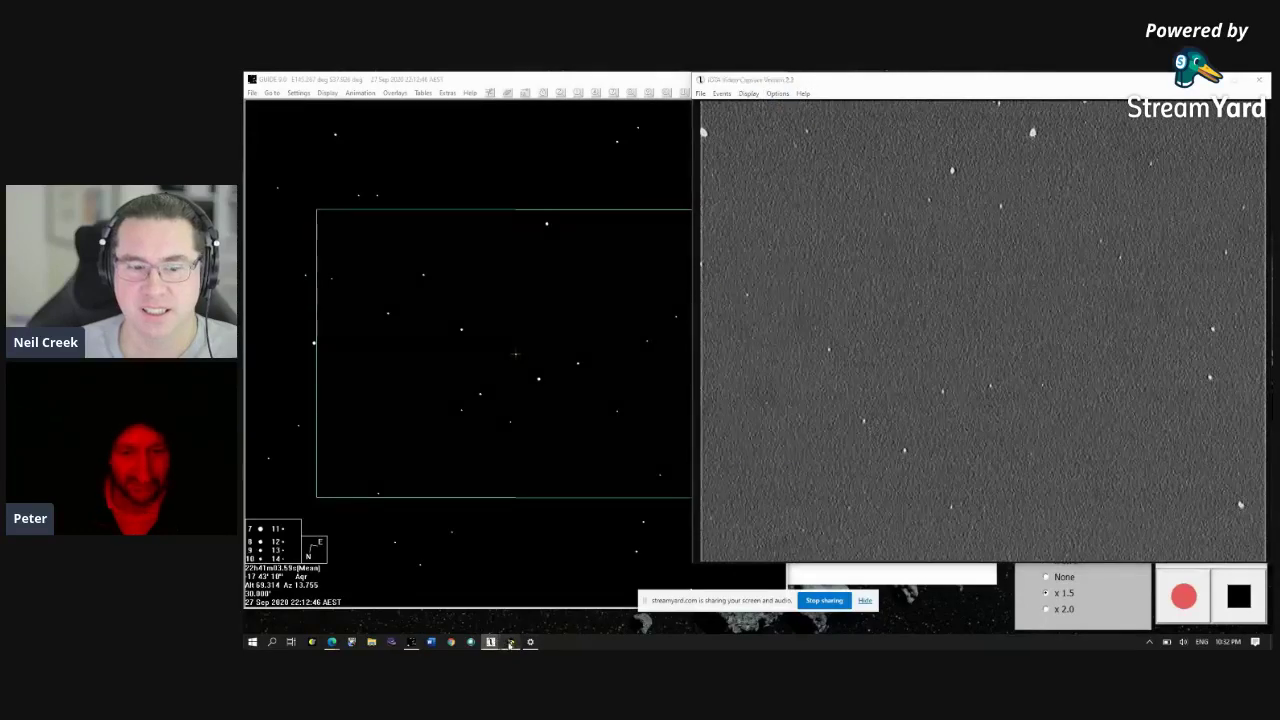
left_click(752, 333)
left_click_drag(760, 272, 605, 286)
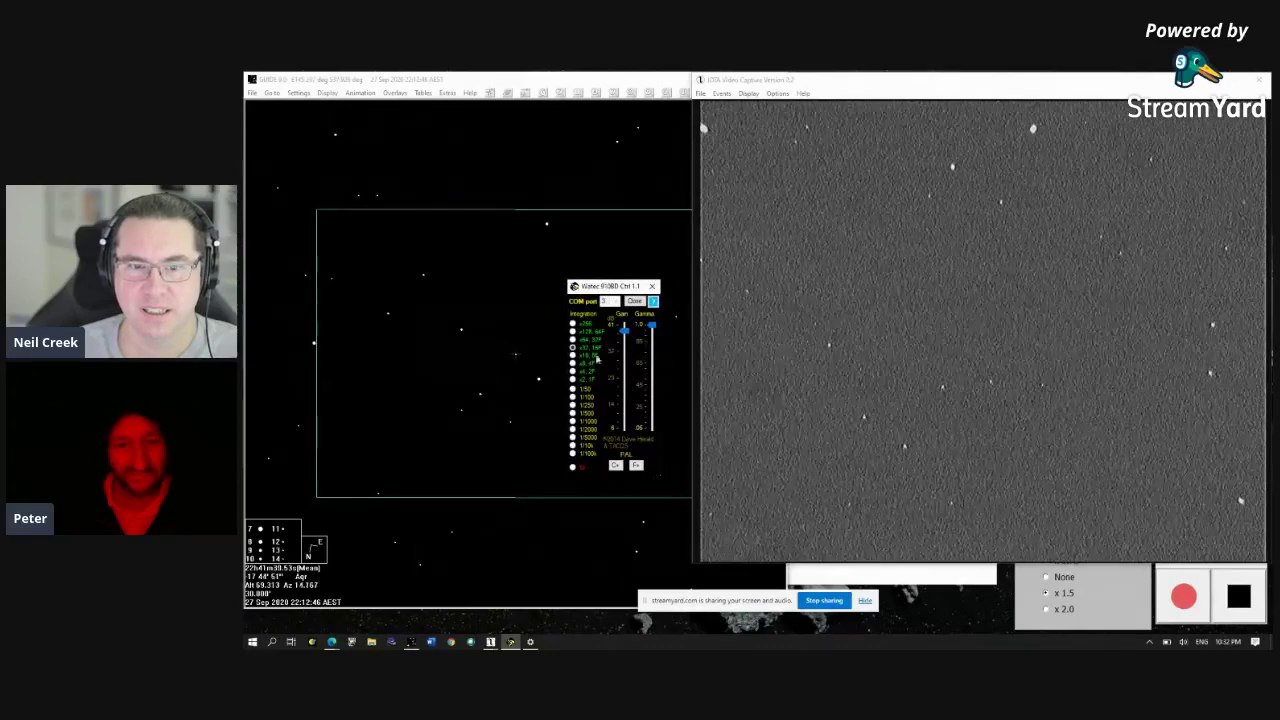
Try the Watec camera at x64, 32F integration with lower gain, and switch the integration to x4, 2F.
left_click(574, 341)
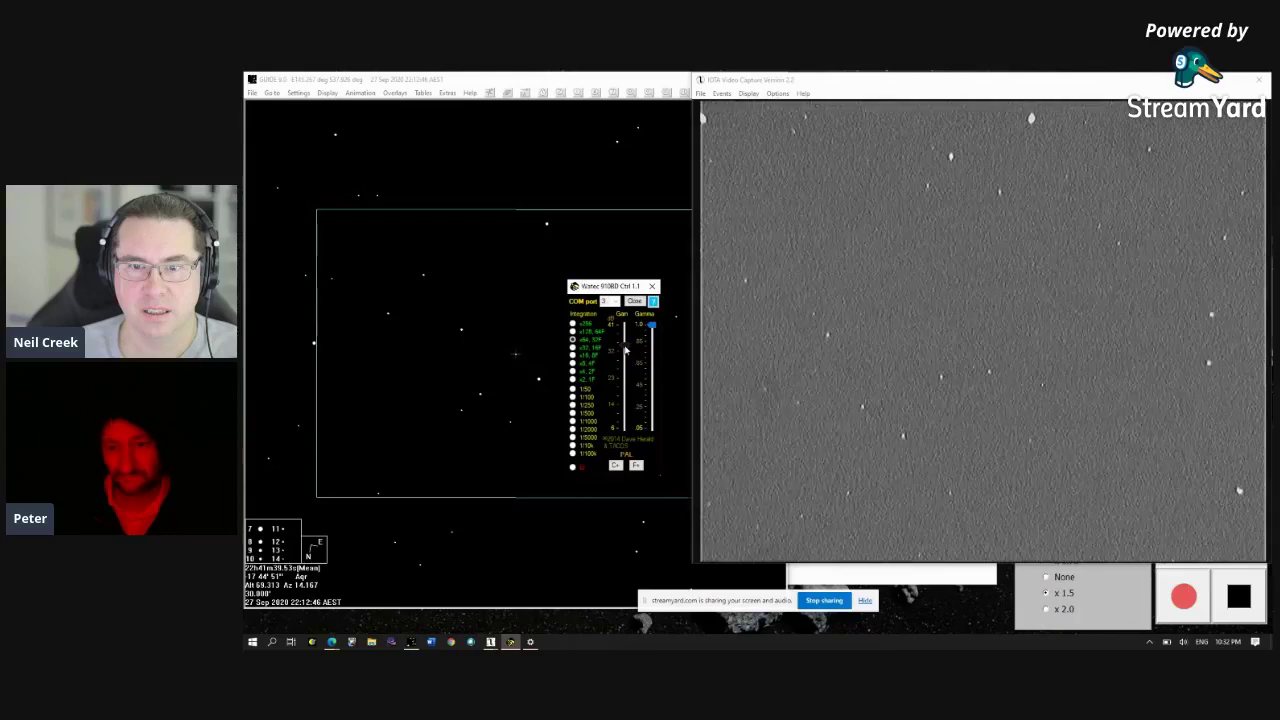
left_click(625, 350)
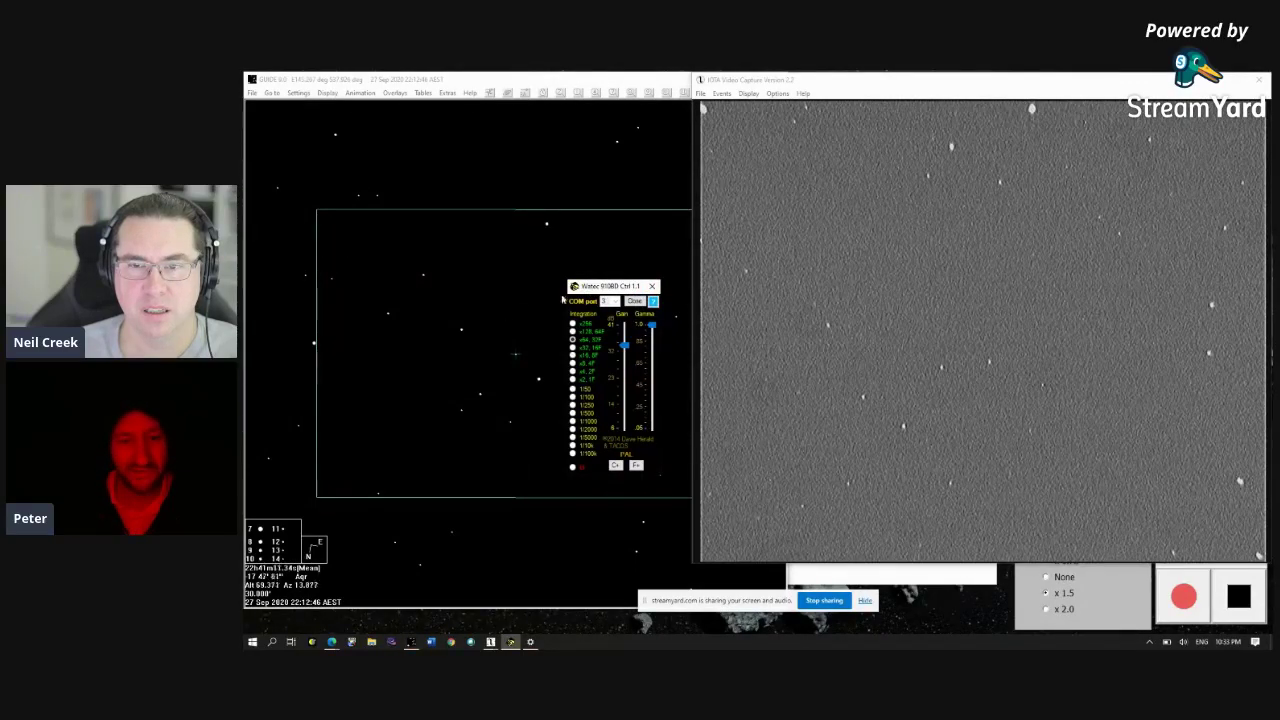
left_click_drag(583, 287, 356, 311)
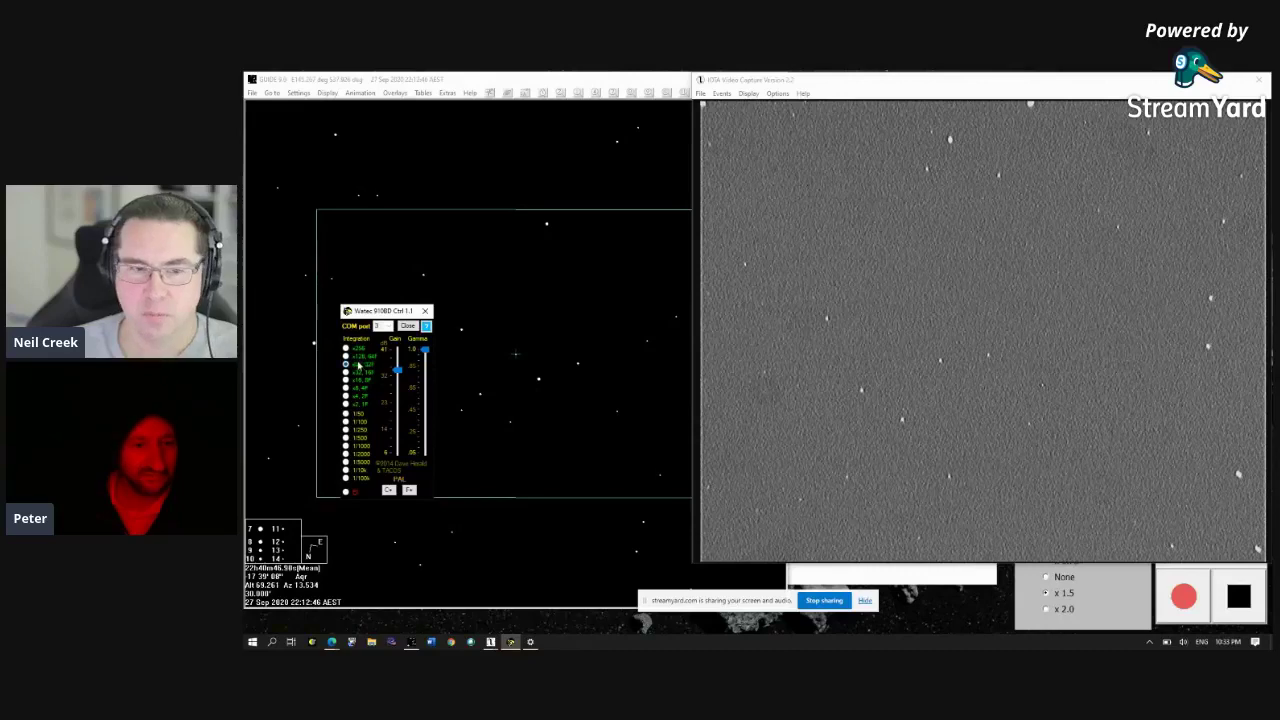
left_click(346, 396)
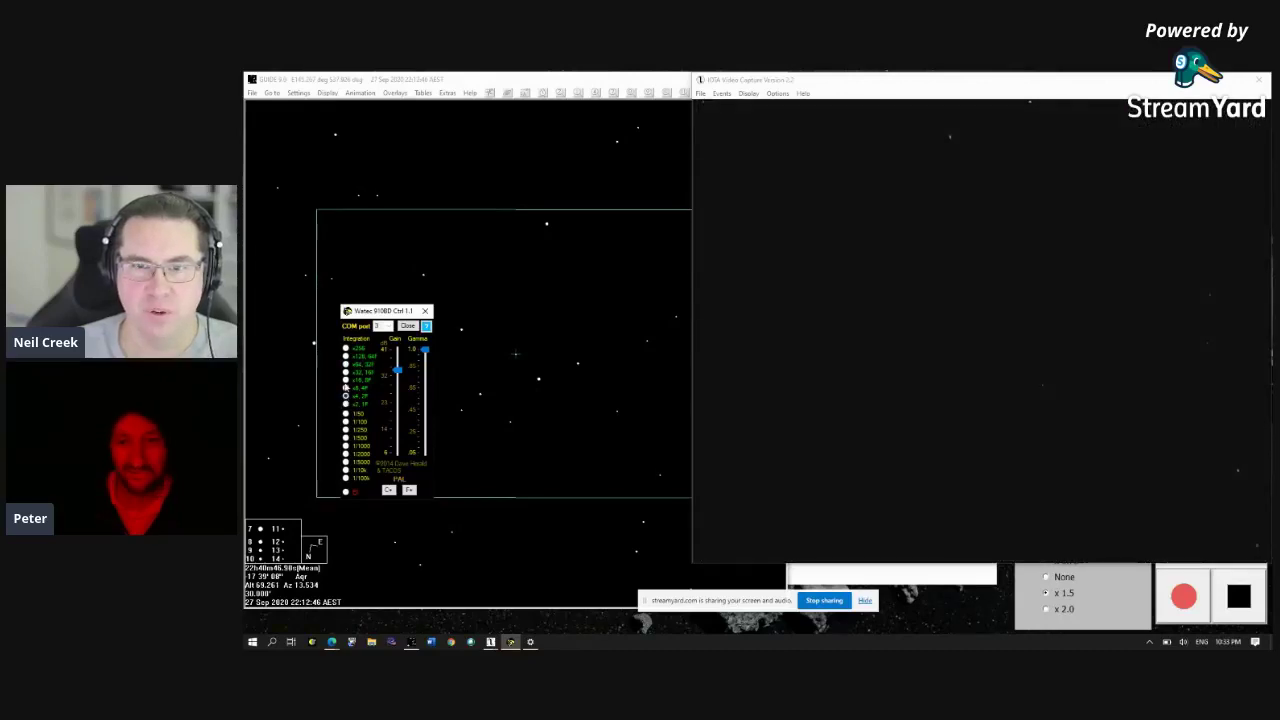
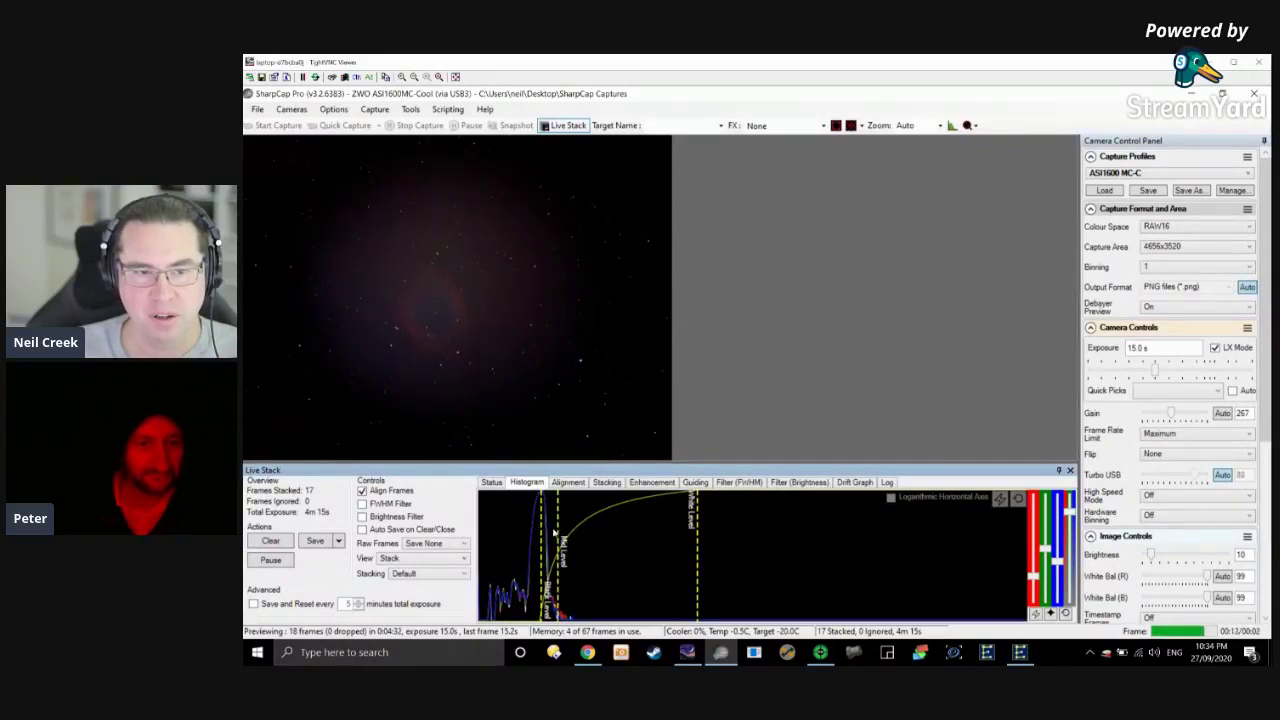
Brighten the Helix Nebula live stack by lowering the histogram's mid level, and examine the nebula at 50% and 33% zoom.
left_click_drag(553, 533, 552, 525)
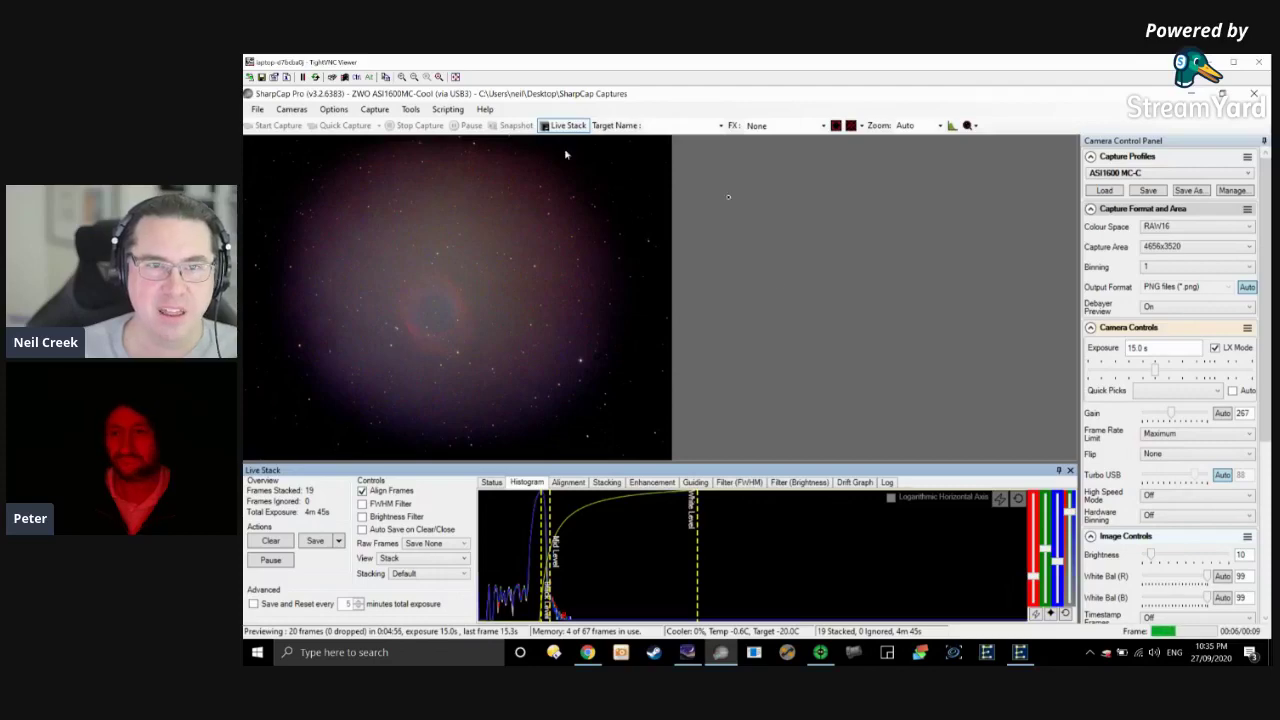
left_click(939, 125)
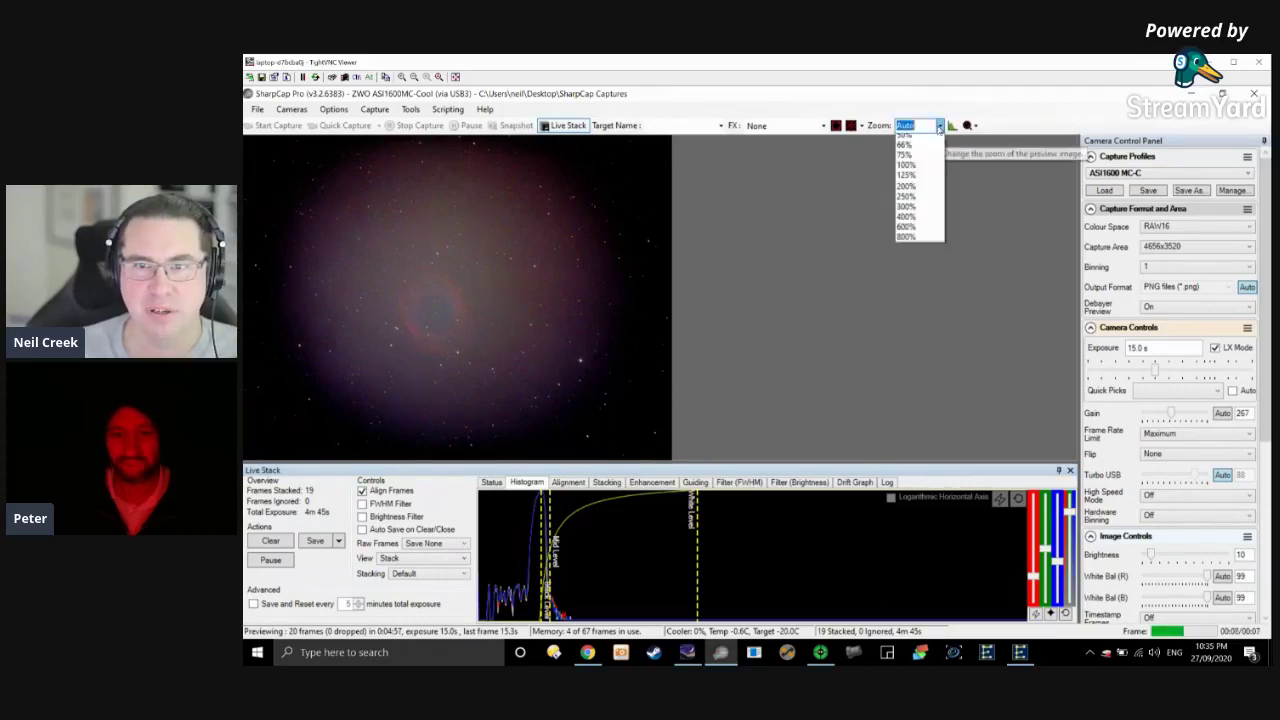
left_click(906, 199)
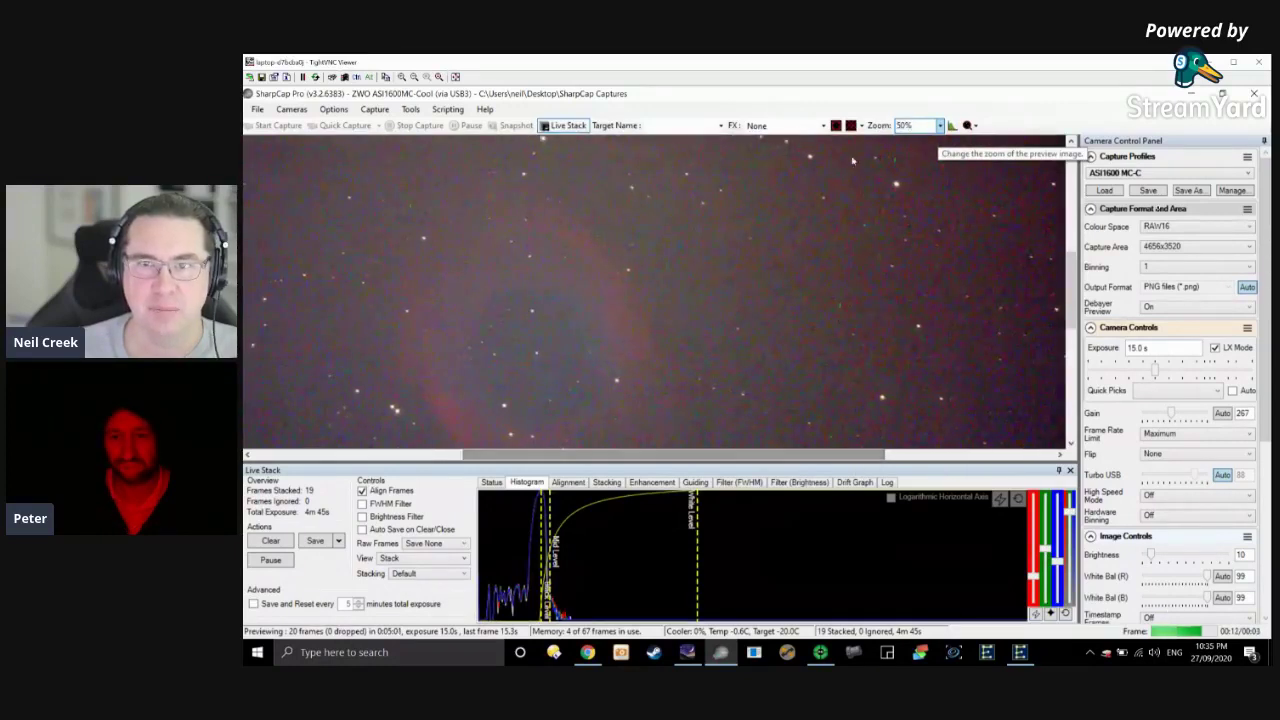
left_click(939, 125)
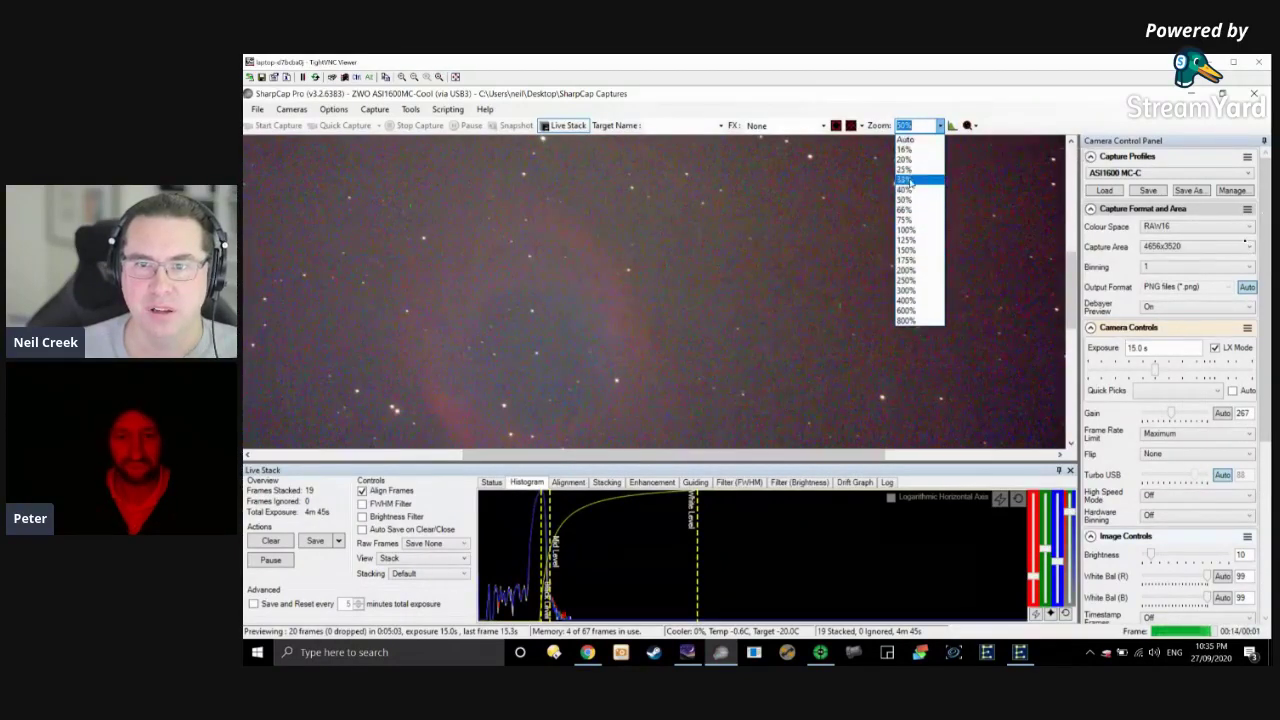
left_click(906, 179)
left_click_drag(1072, 290, 1075, 305)
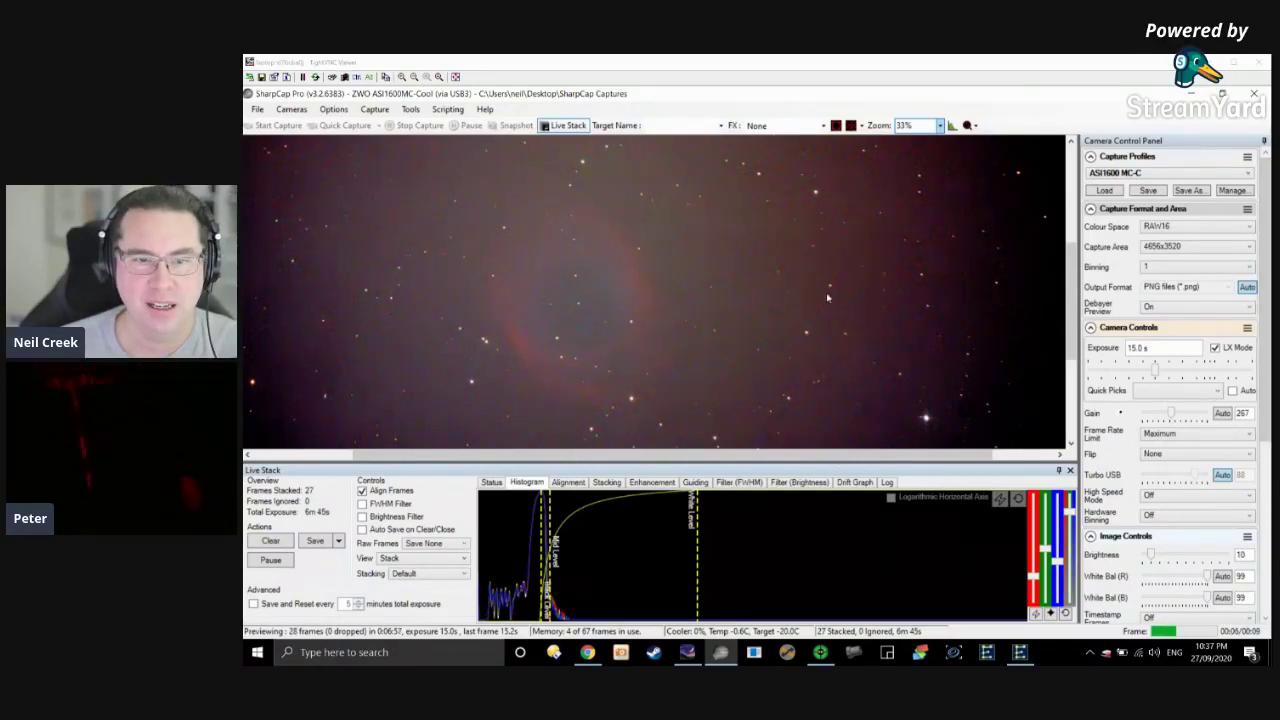
Return the preview zoom to Auto, clear the stacked frames and close live stacking.
left_click(939, 127)
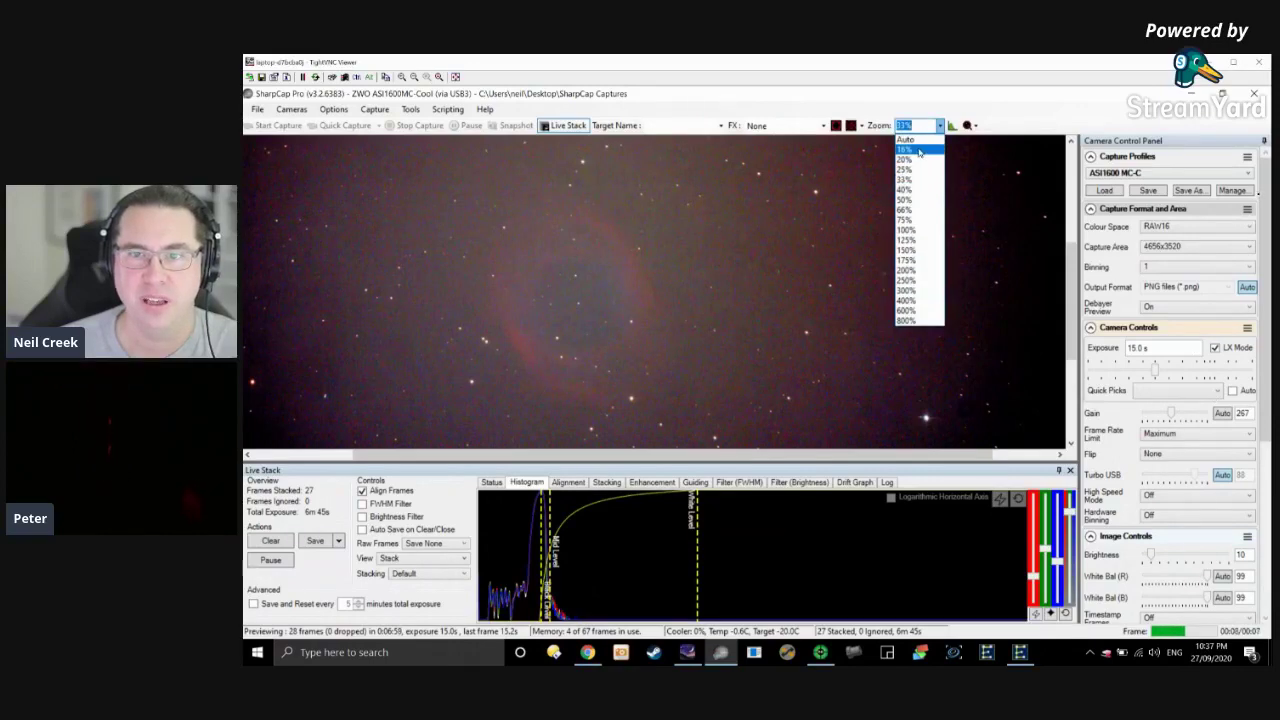
left_click(913, 141)
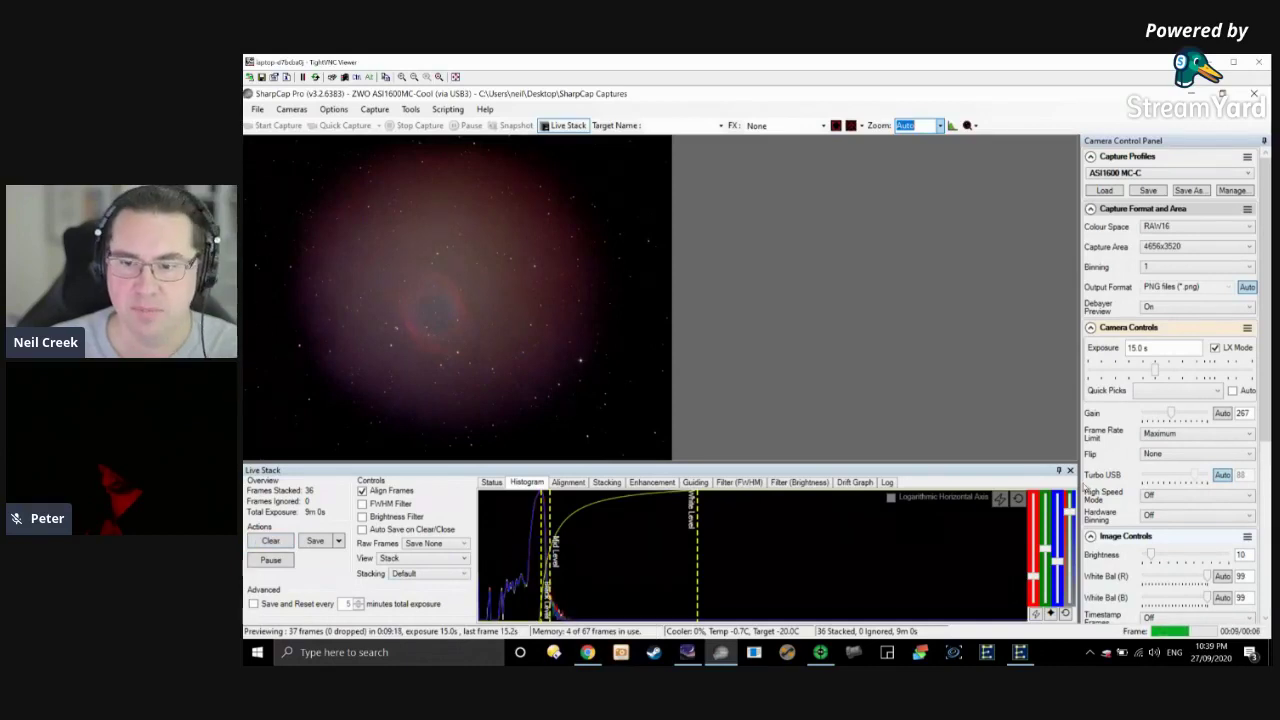
left_click(288, 544)
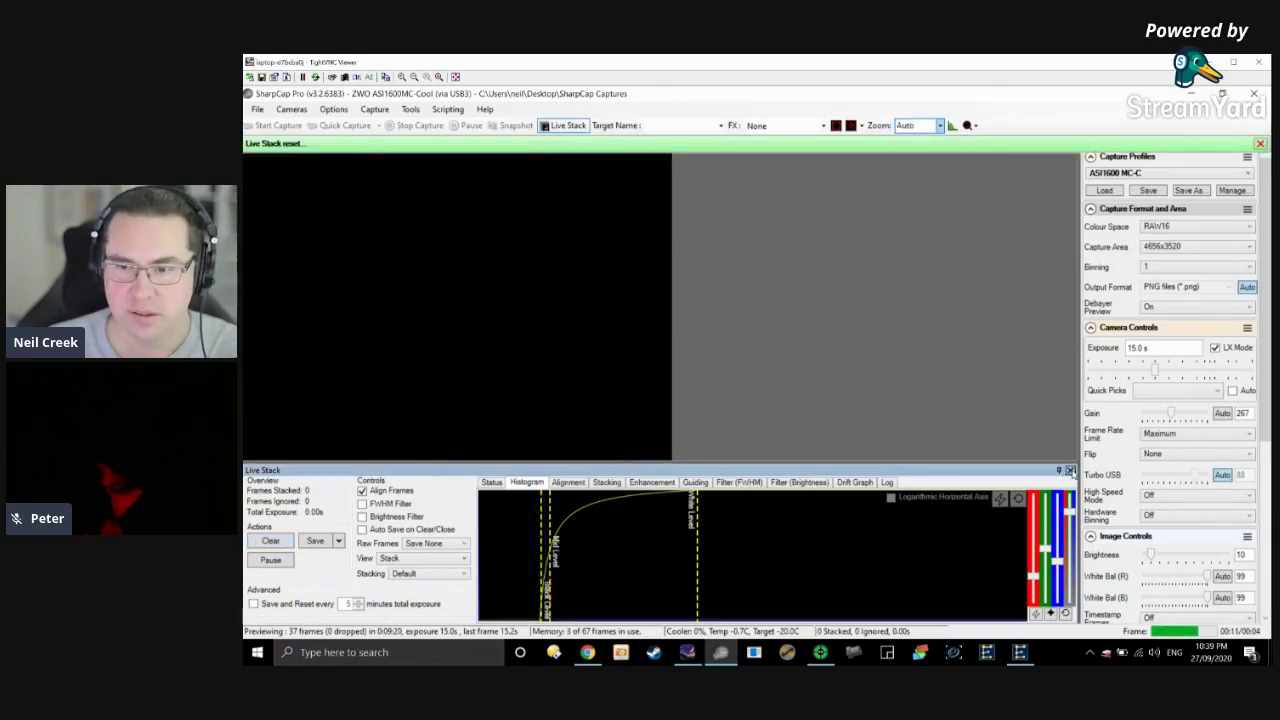
left_click(1069, 470)
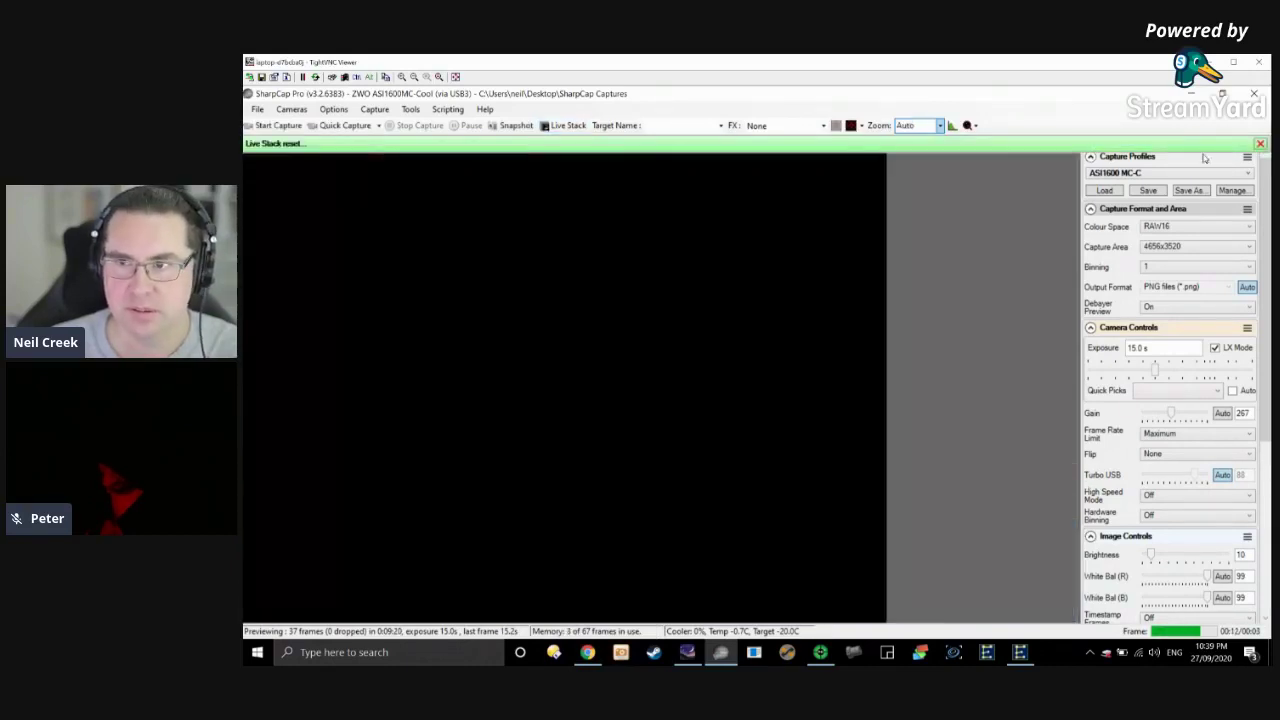
Switch to Stellarium, find NGC 1365 and slew the telescope to the current object's coordinates.
left_click(687, 652)
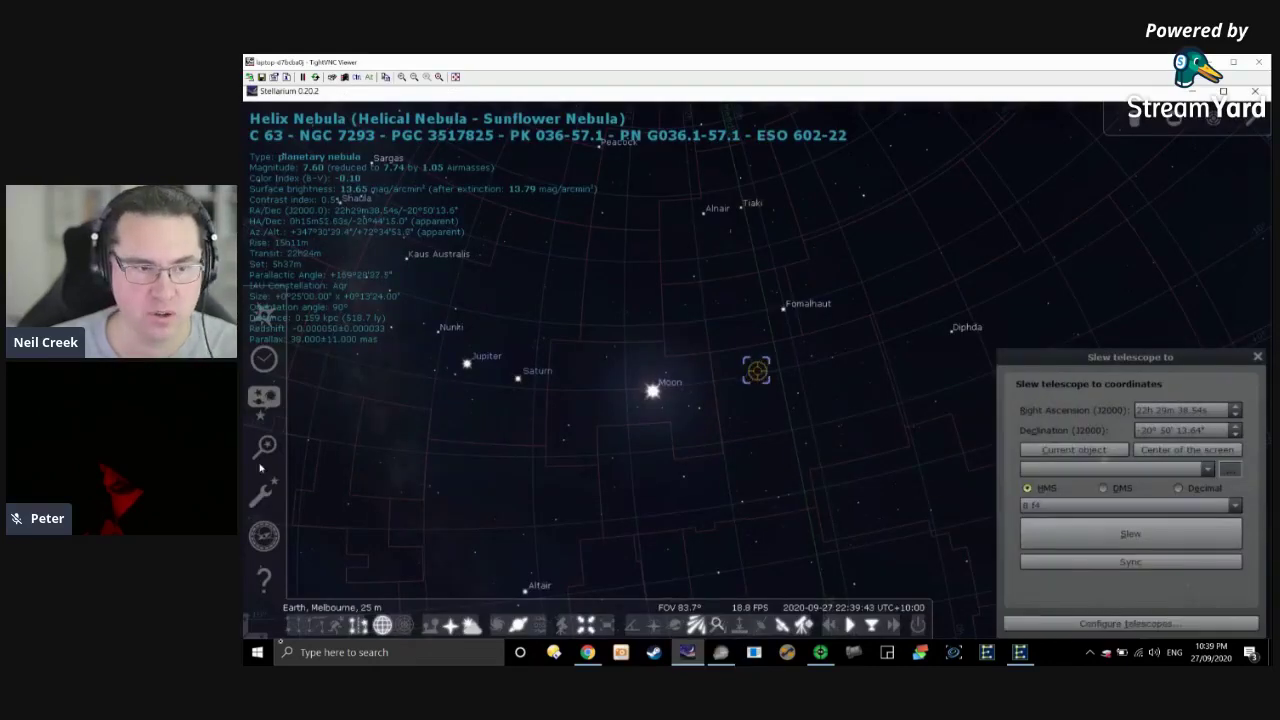
left_click(260, 450)
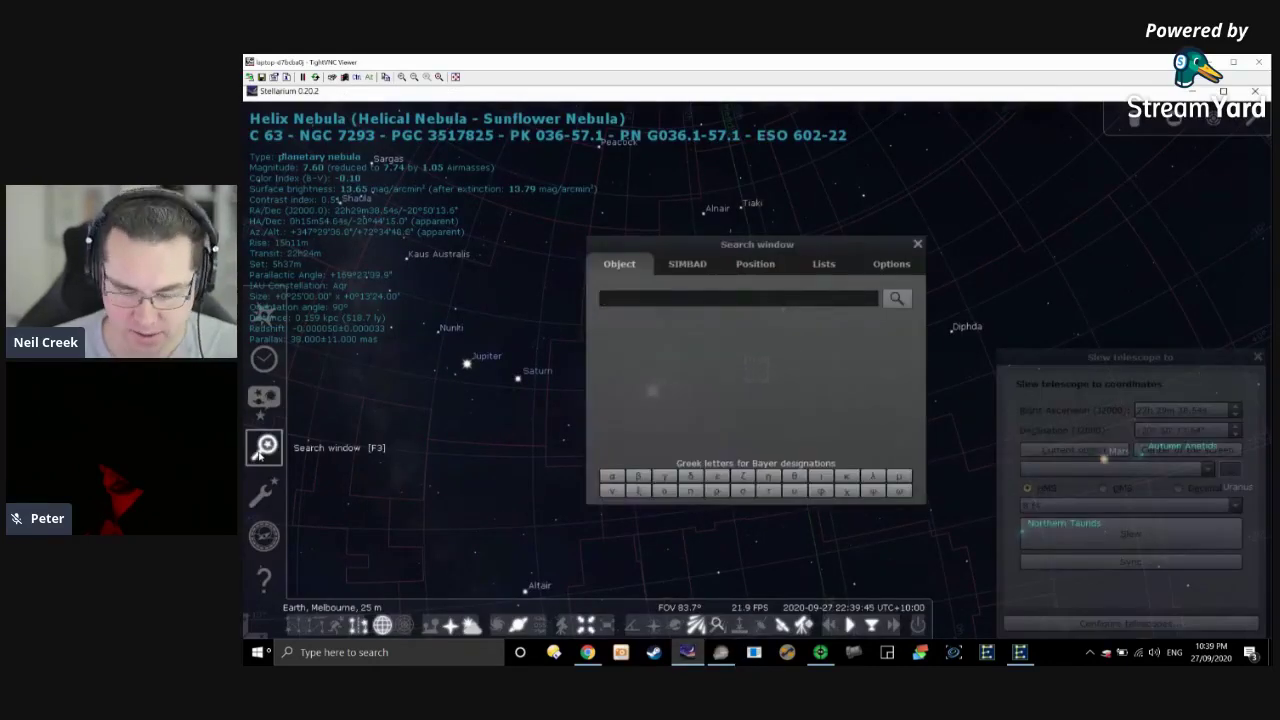
type("ngc")
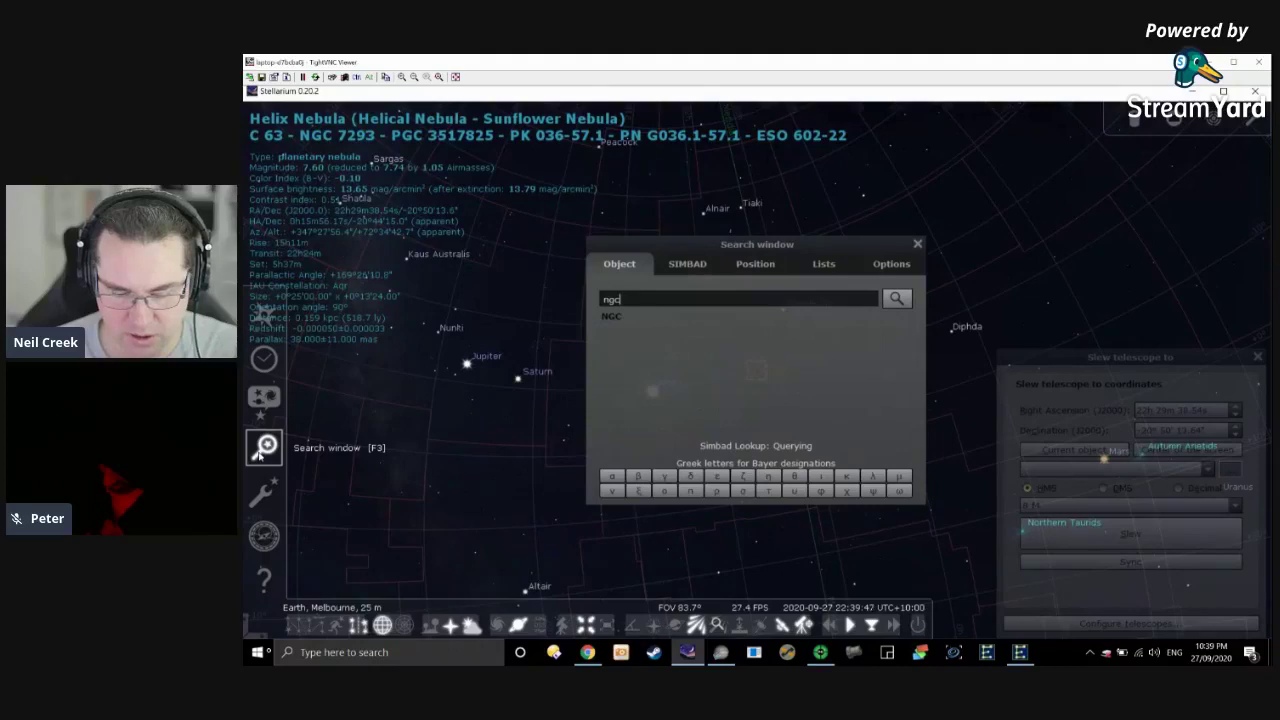
type("1365")
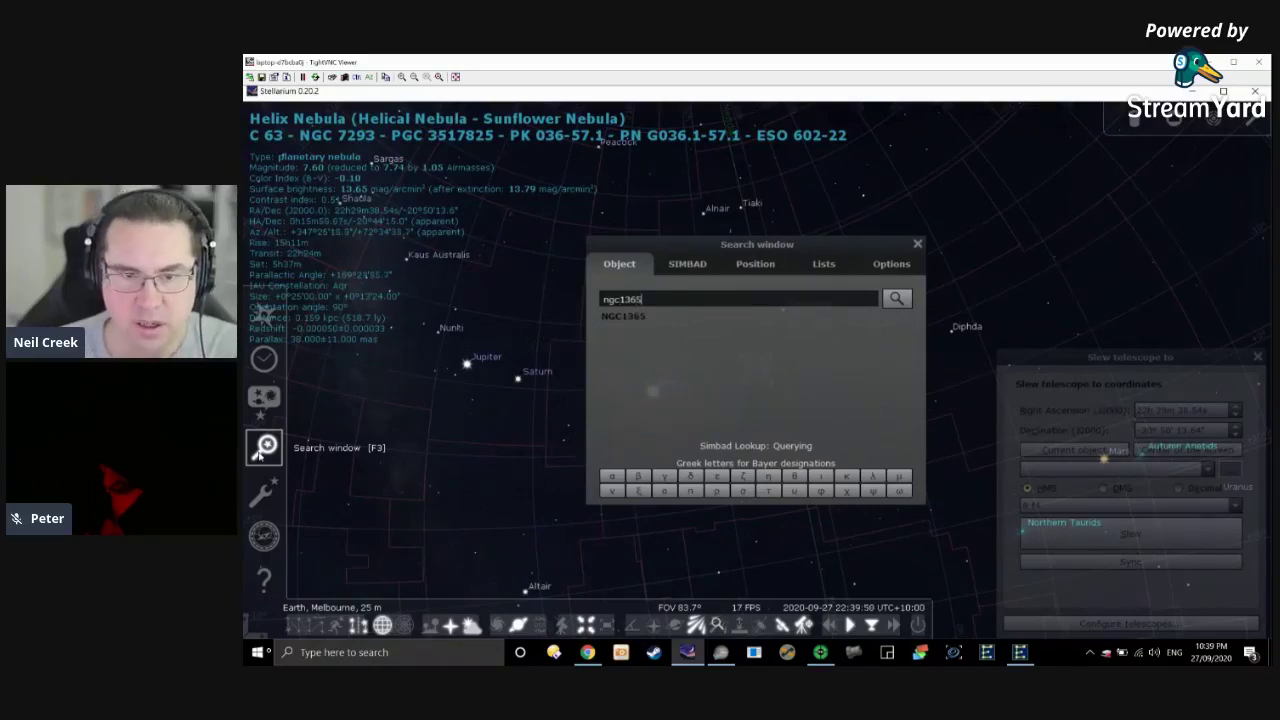
key("Return")
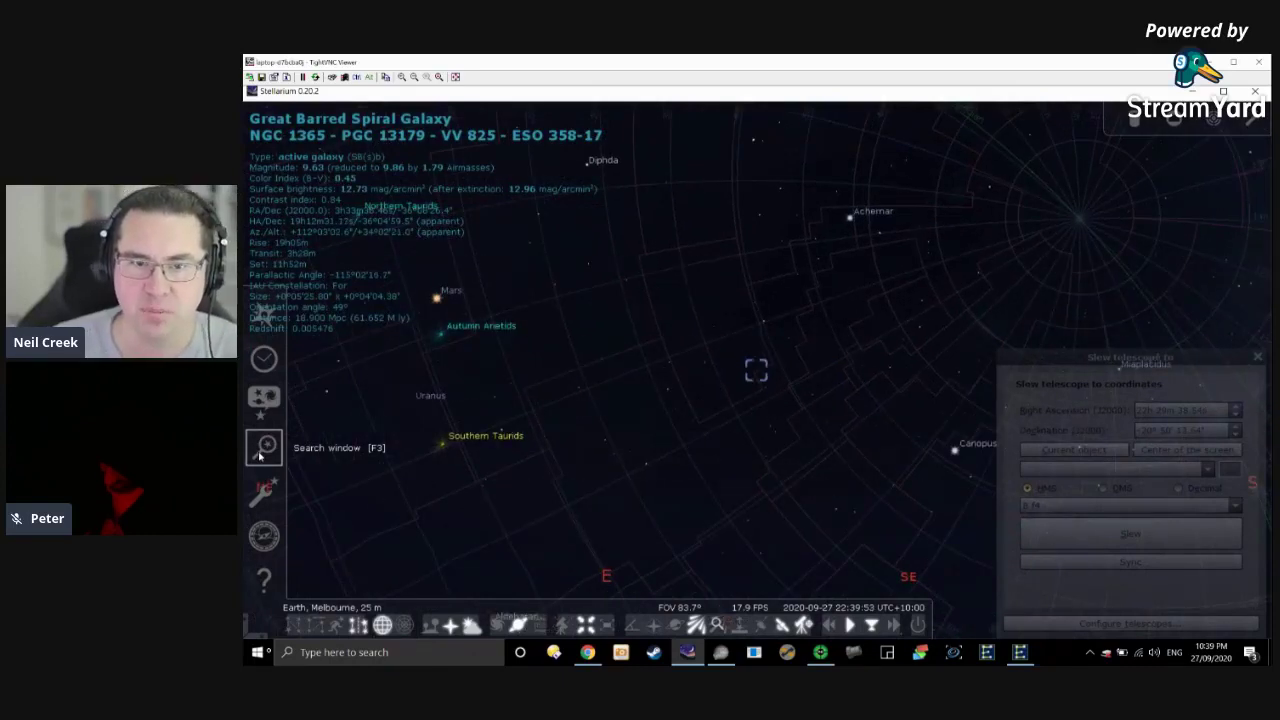
left_click(1090, 452)
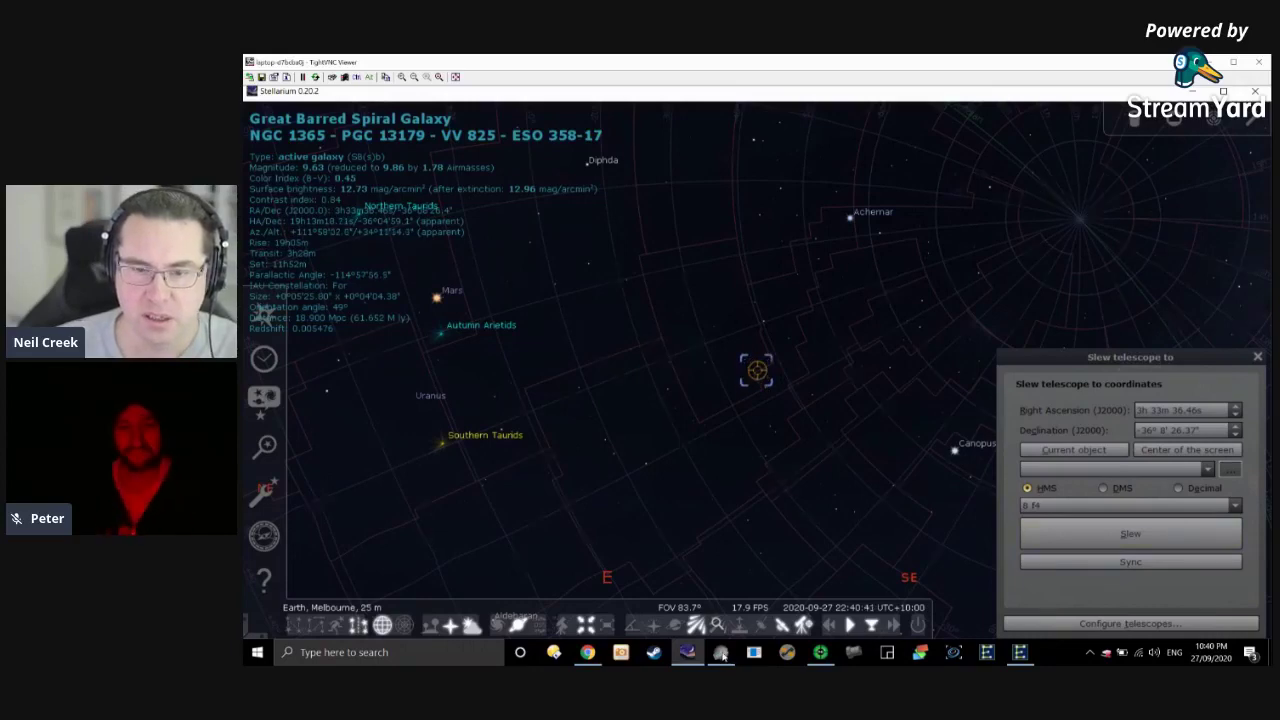
Switch to SharpCap and load the "ASI1600 MC-C - finding" capture profile.
left_click(721, 652)
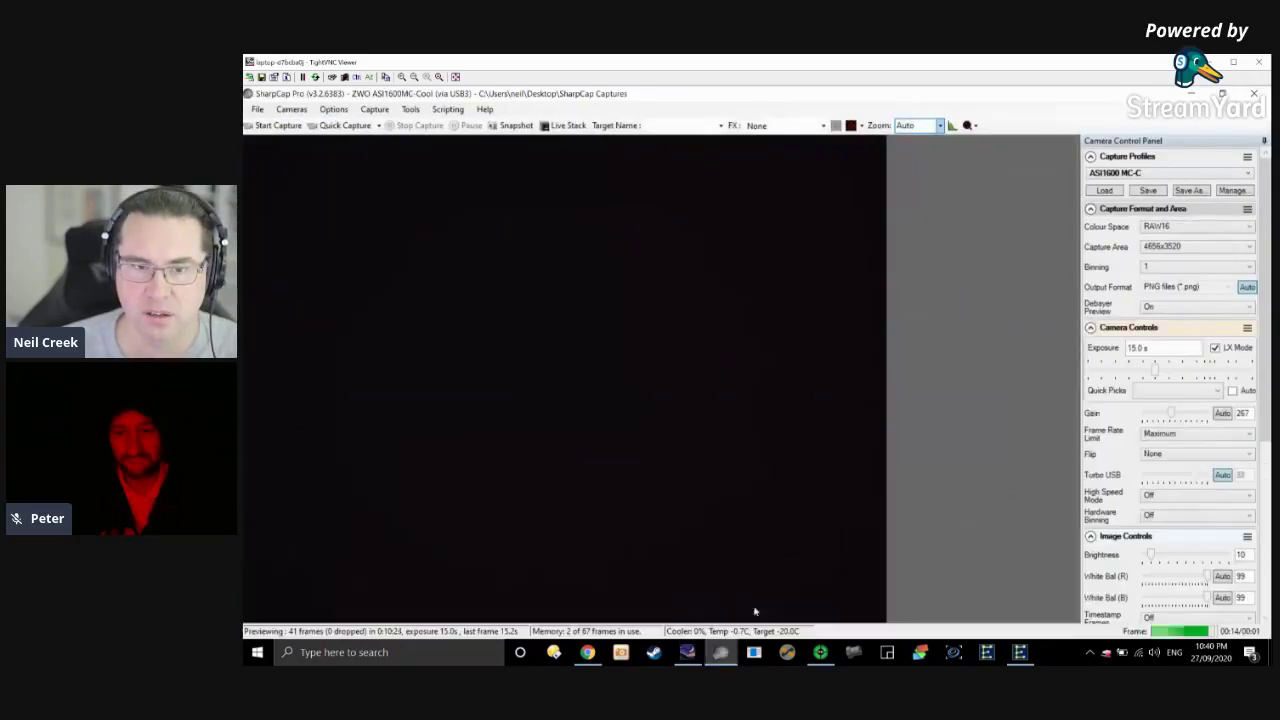
left_click(1150, 174)
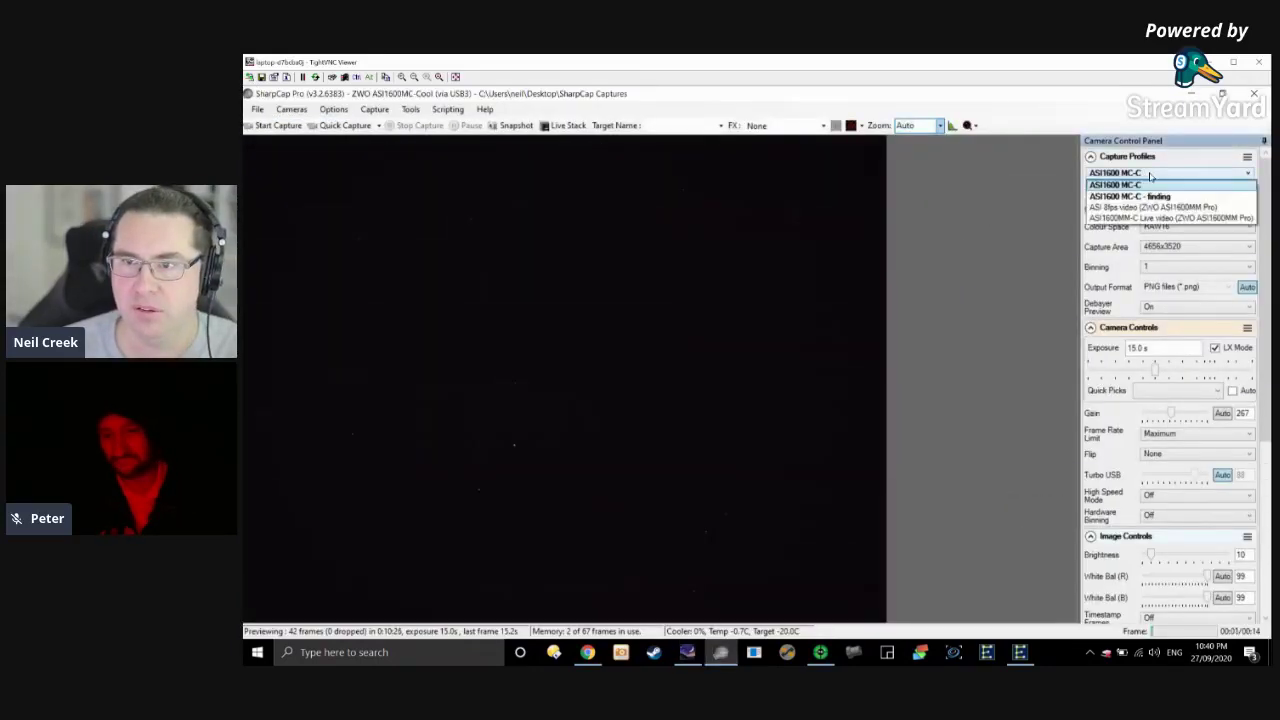
left_click(1151, 196)
left_click(1106, 191)
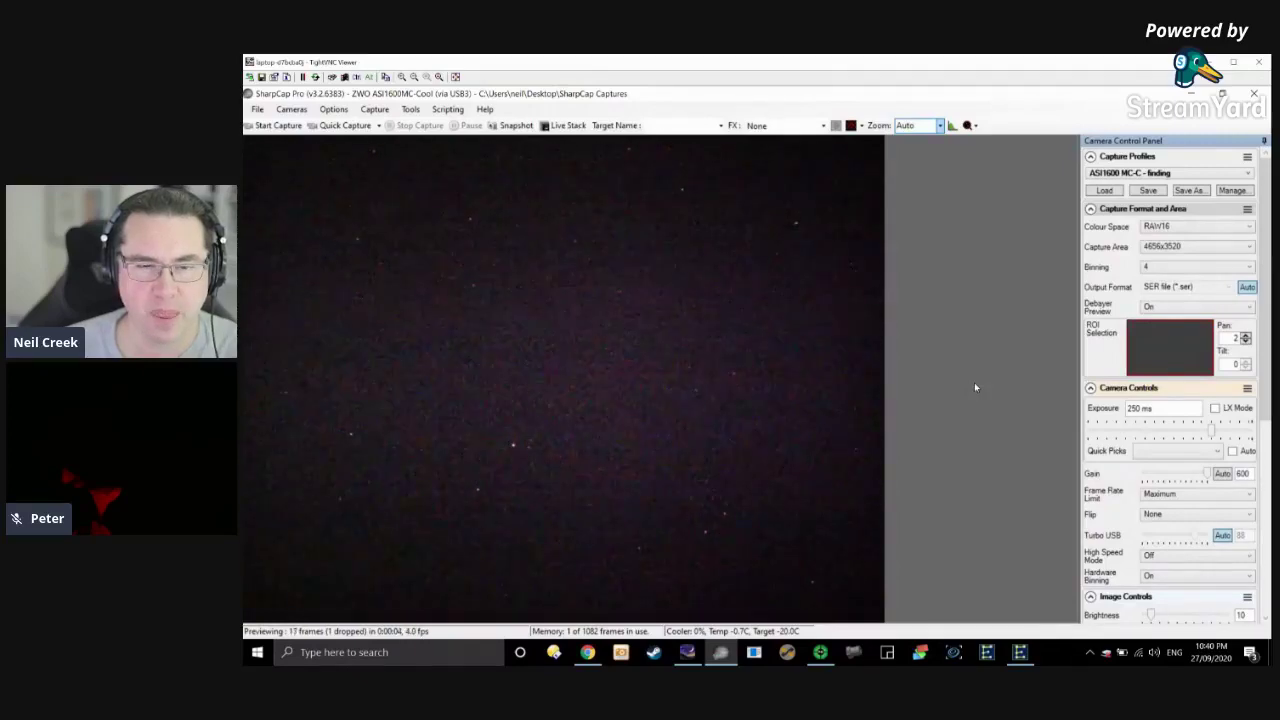
Check the finding field in a live stack with automatic stretch and colour balance, and close live stacking.
left_click(557, 125)
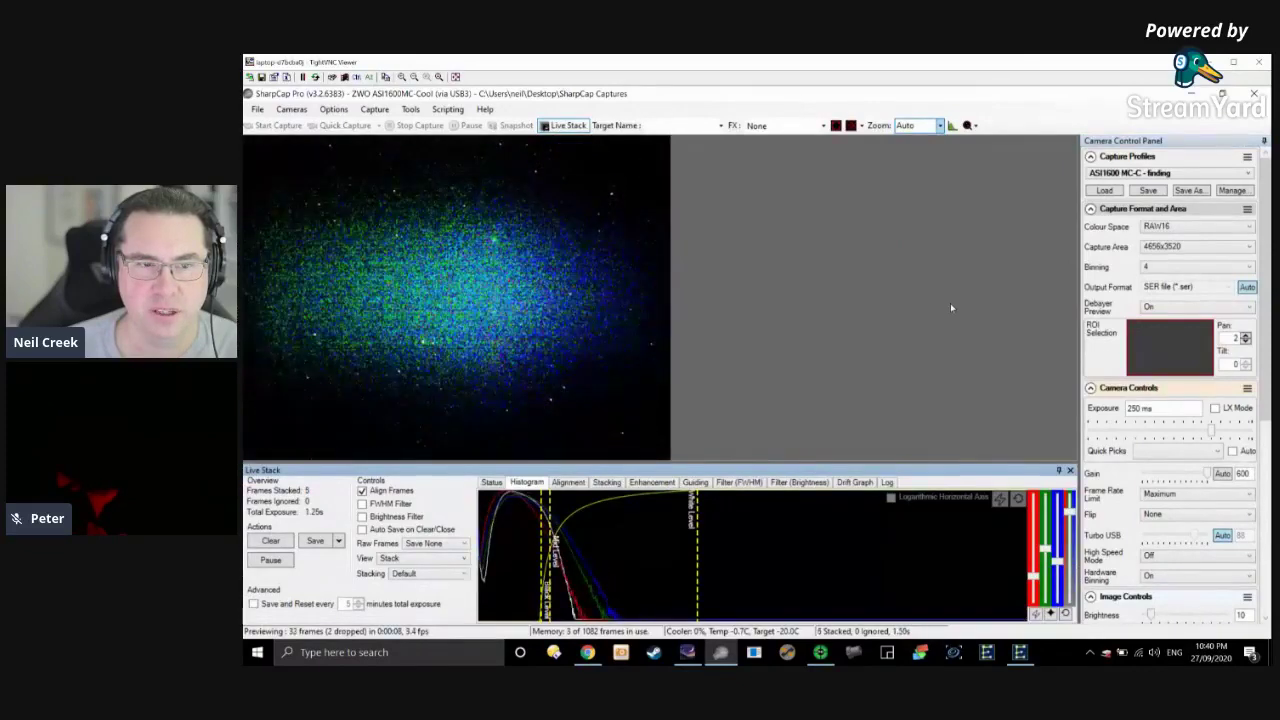
left_click(1002, 499)
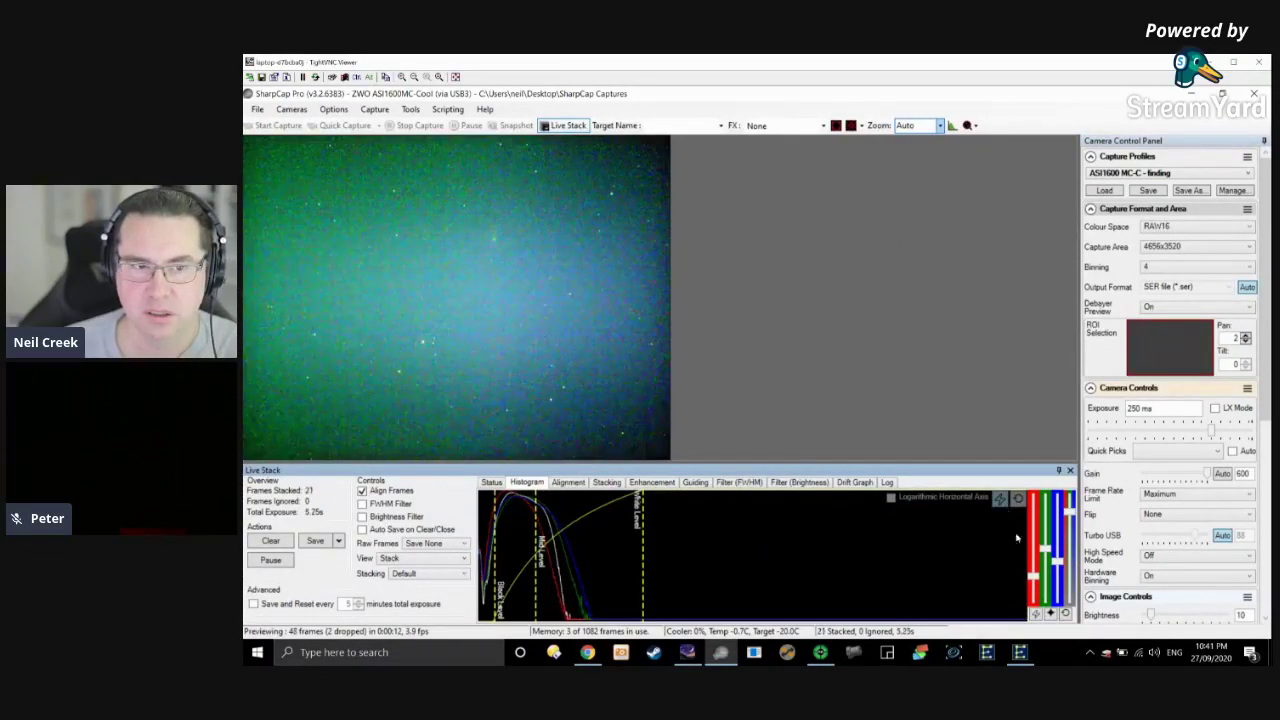
left_click(1037, 614)
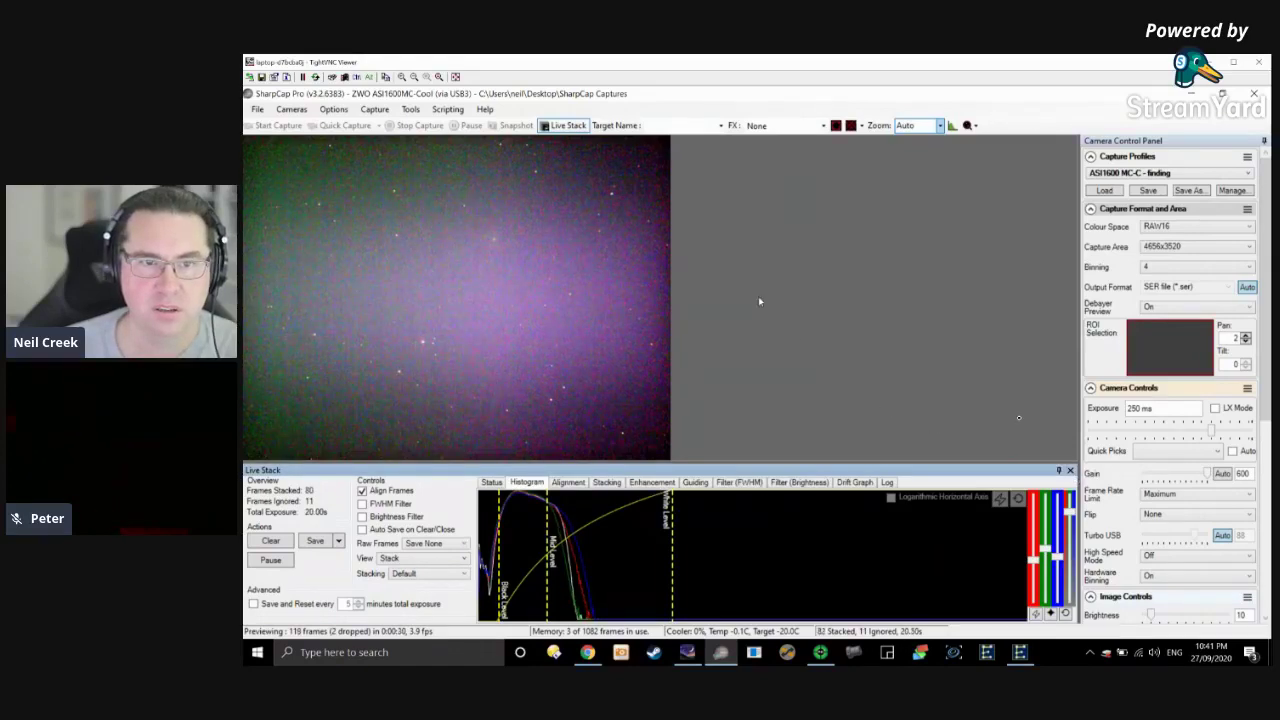
left_click(1069, 470)
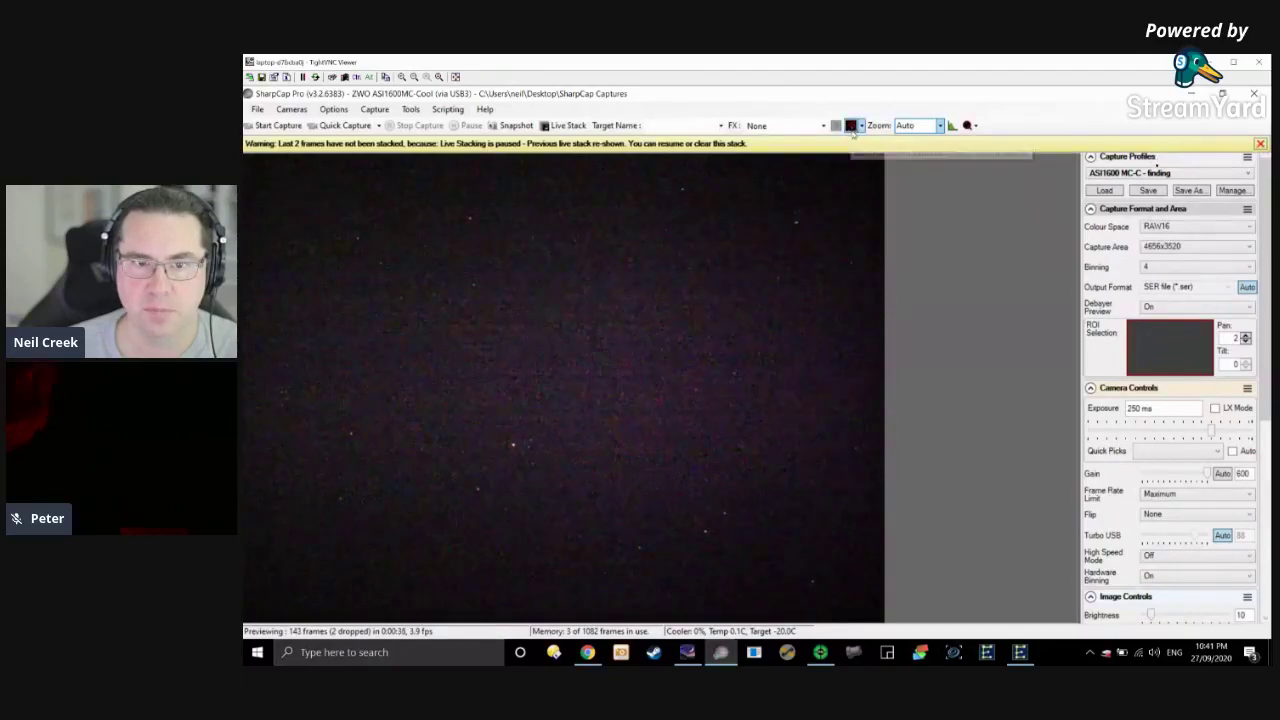
Overlay the diagonal crosshair reticle, centre the target by nudging the mount south, north and west in EQMOD, and put EQMOD away.
left_click(986, 652)
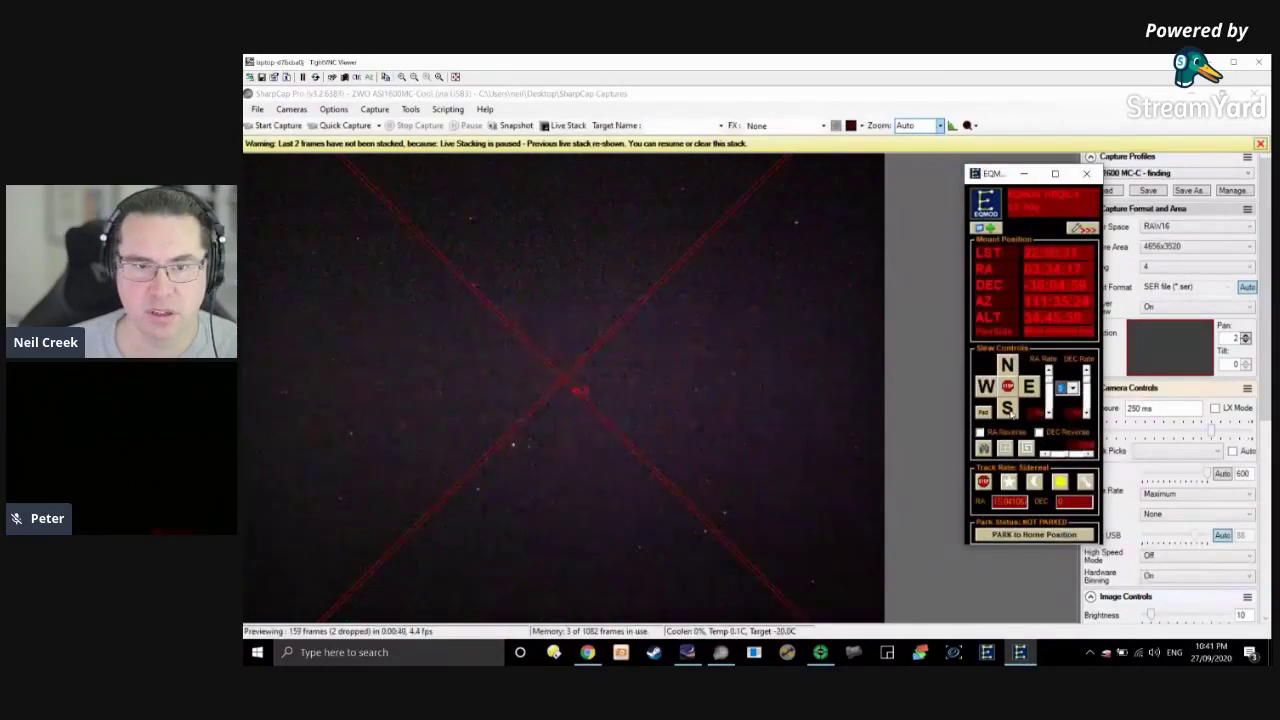
left_click(1009, 410)
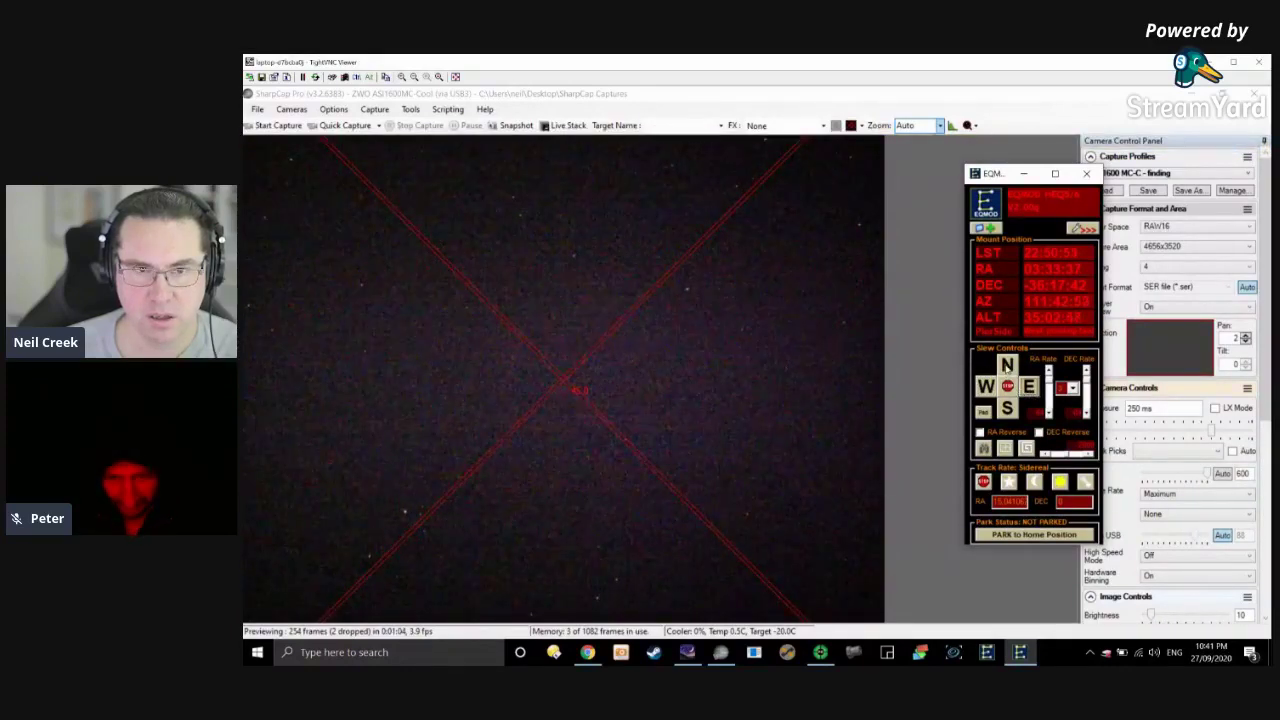
left_click(1007, 366)
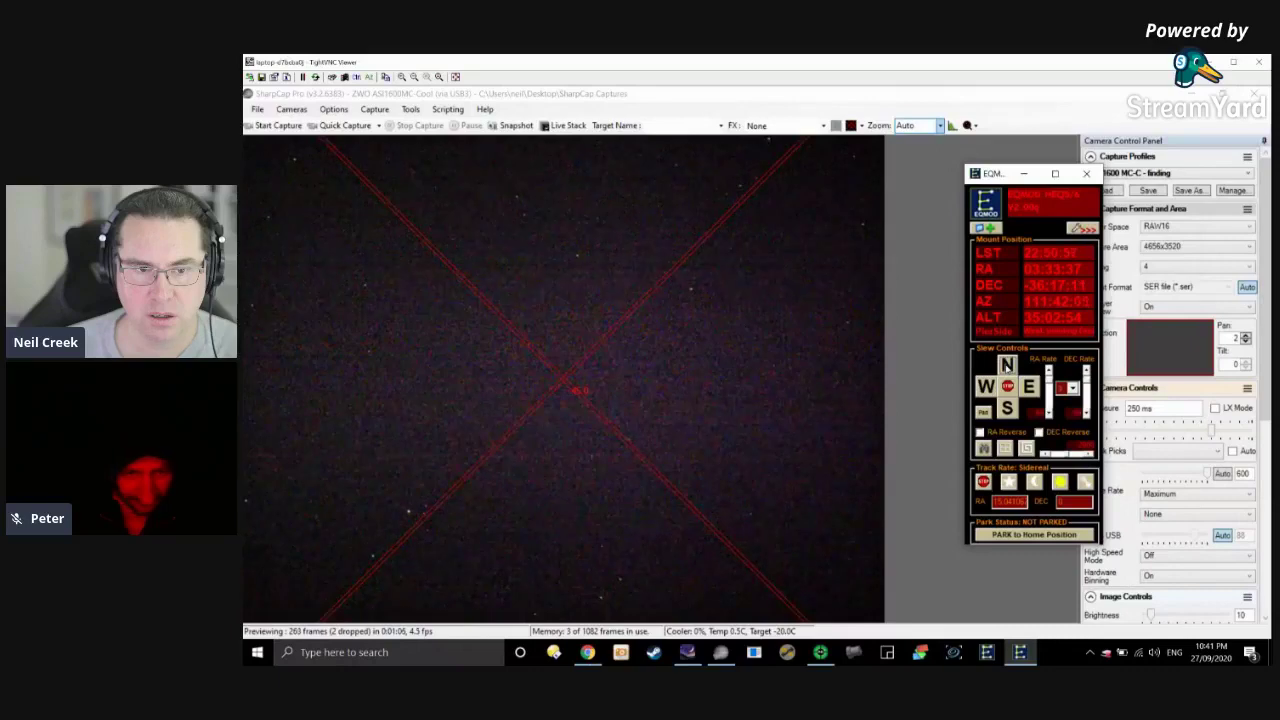
left_click(984, 389)
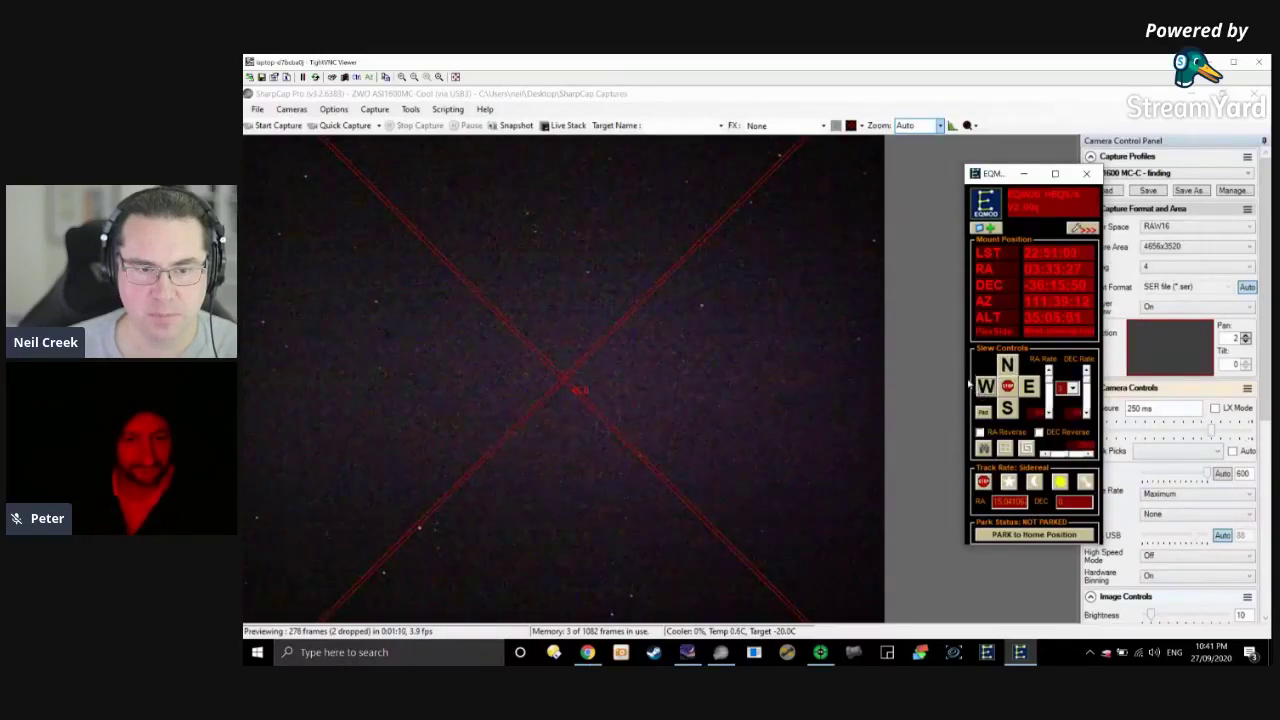
left_click(1086, 173)
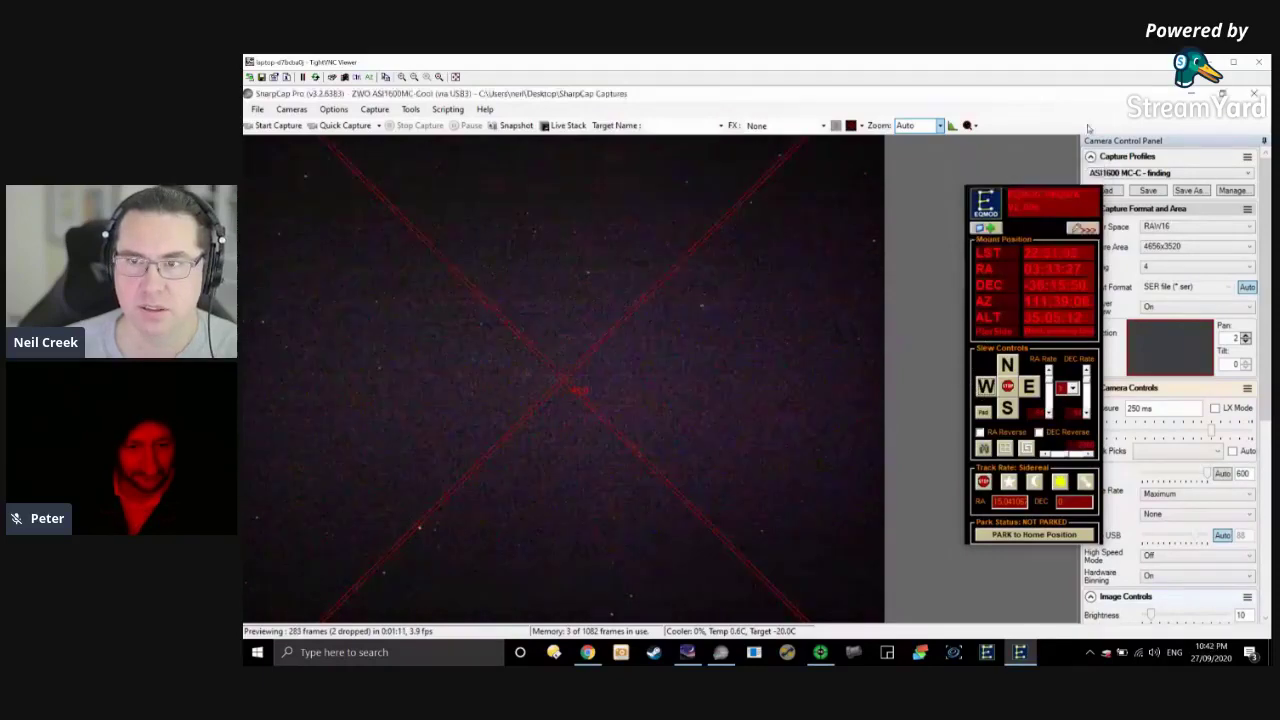
Switch the capture profile back to ASI1600 MC-C and remove the reticle overlay from the preview.
left_click(1128, 174)
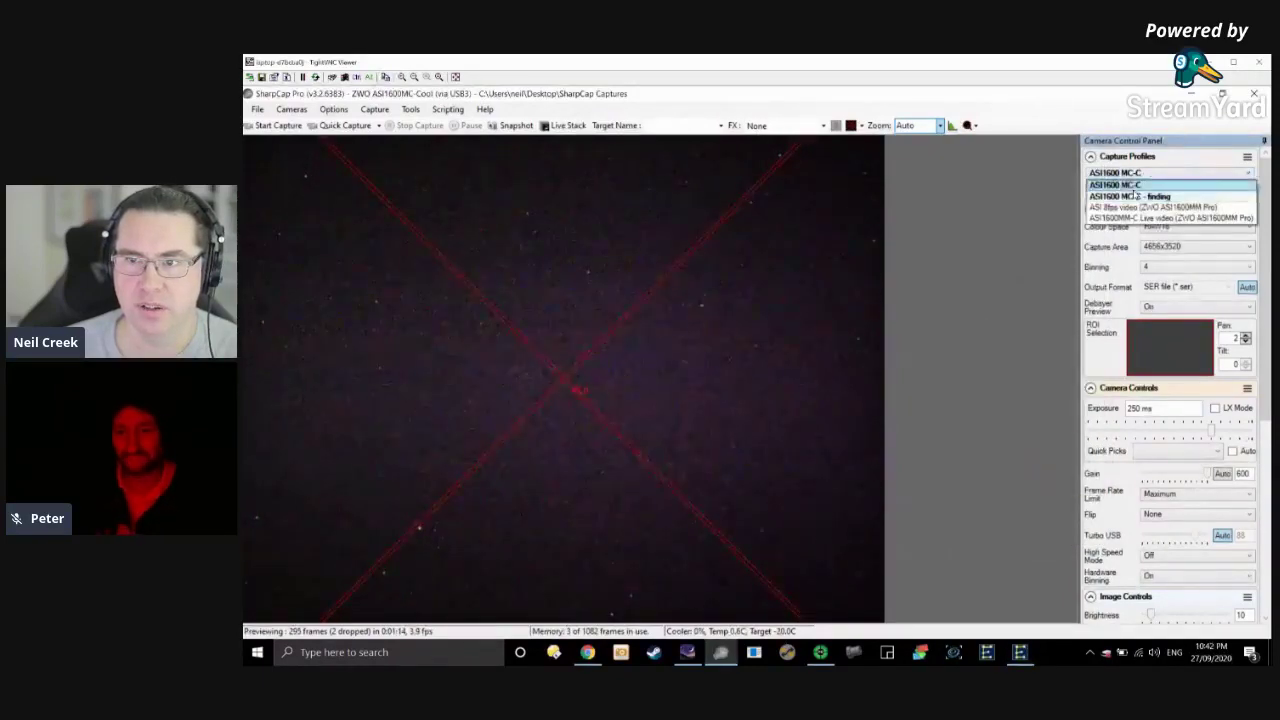
left_click(1118, 185)
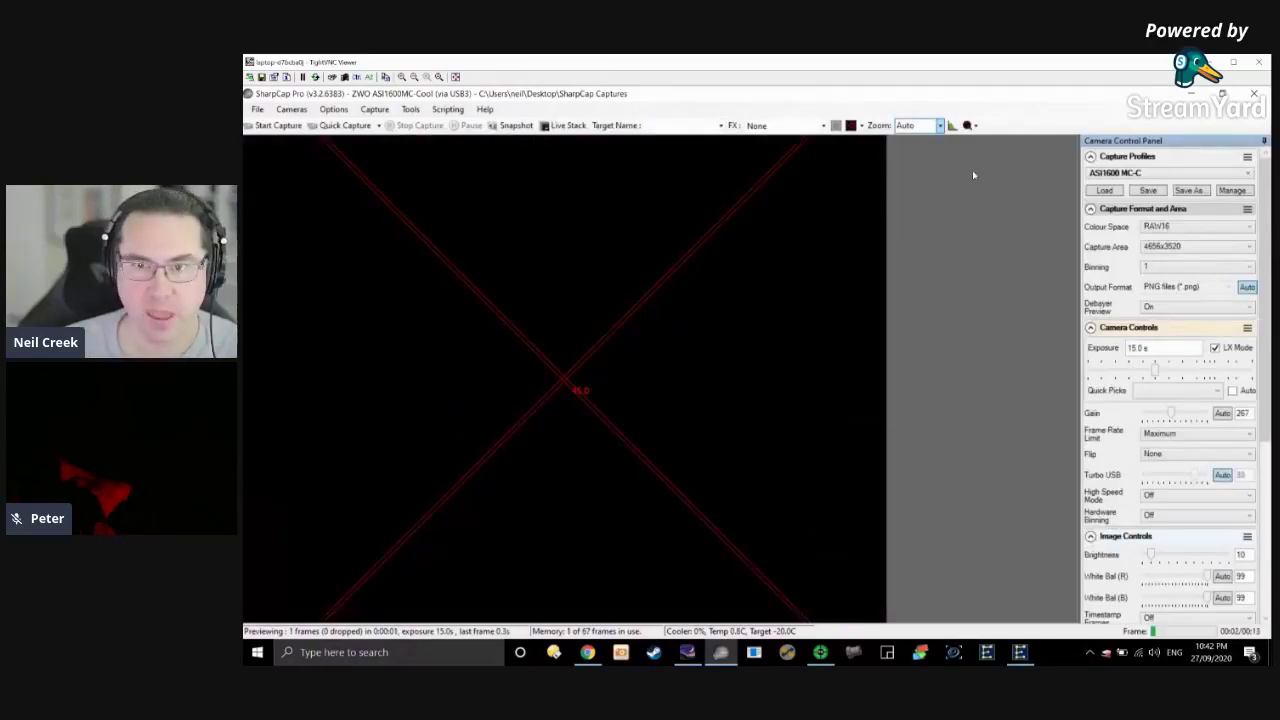
left_click(850, 126)
left_click(850, 126)
left_click(850, 126)
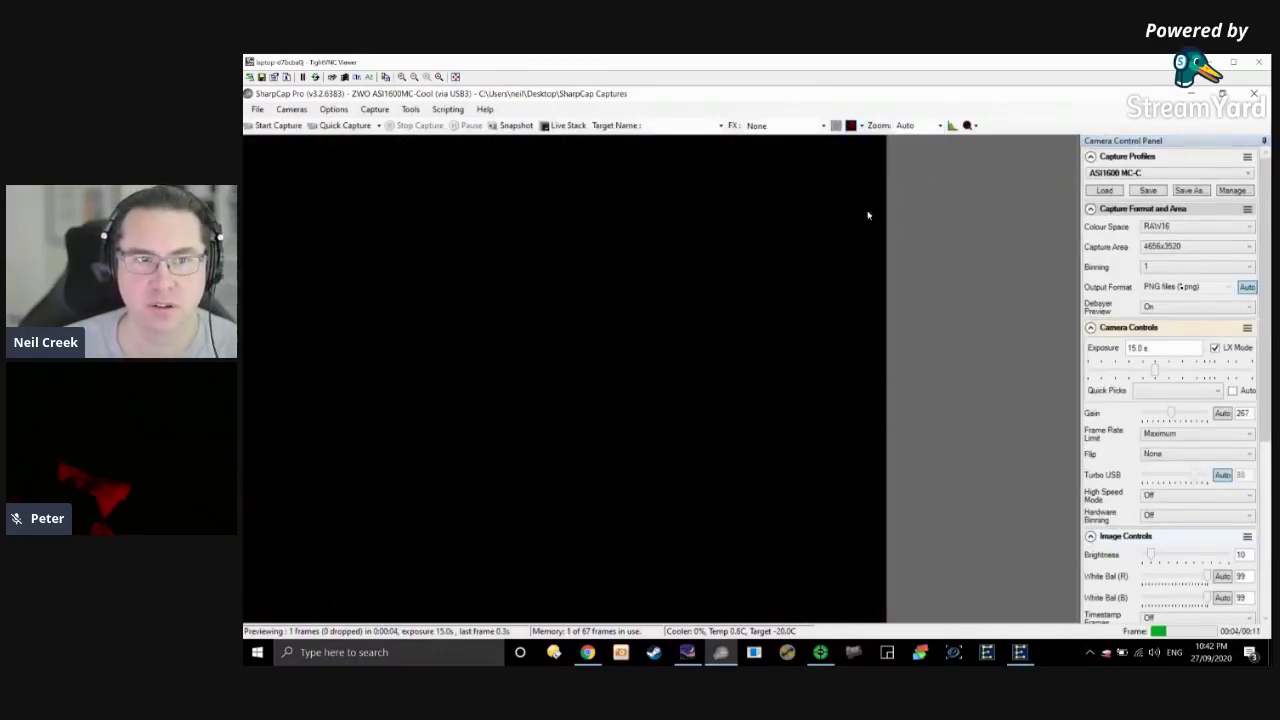
Start live stacking the target field and apply automatic histogram stretch and automatic colour balance.
left_click(563, 125)
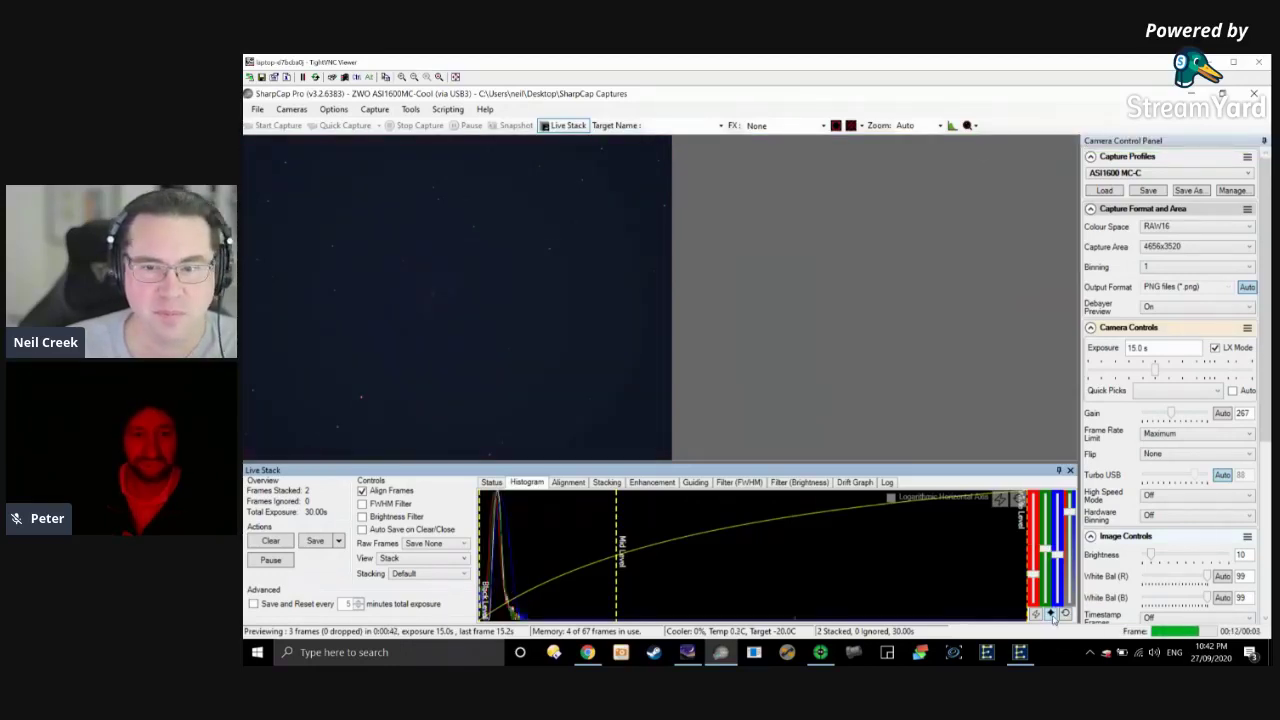
left_click(1001, 499)
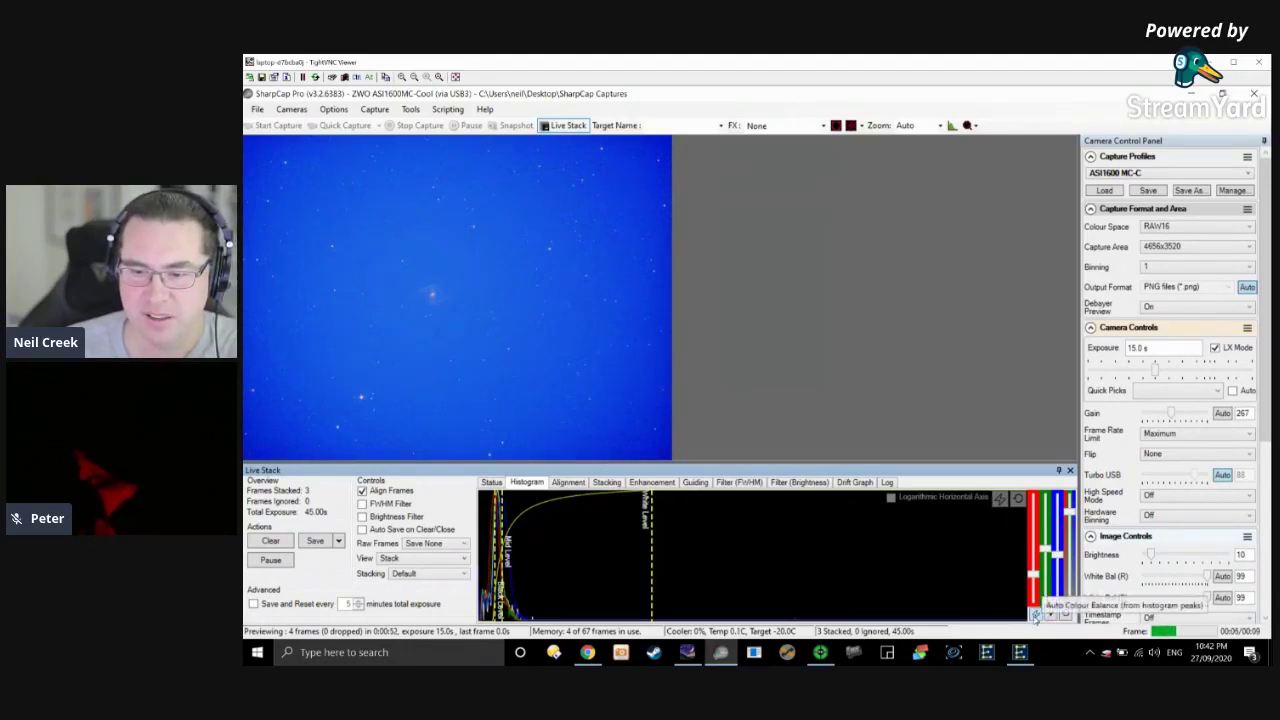
left_click(1036, 614)
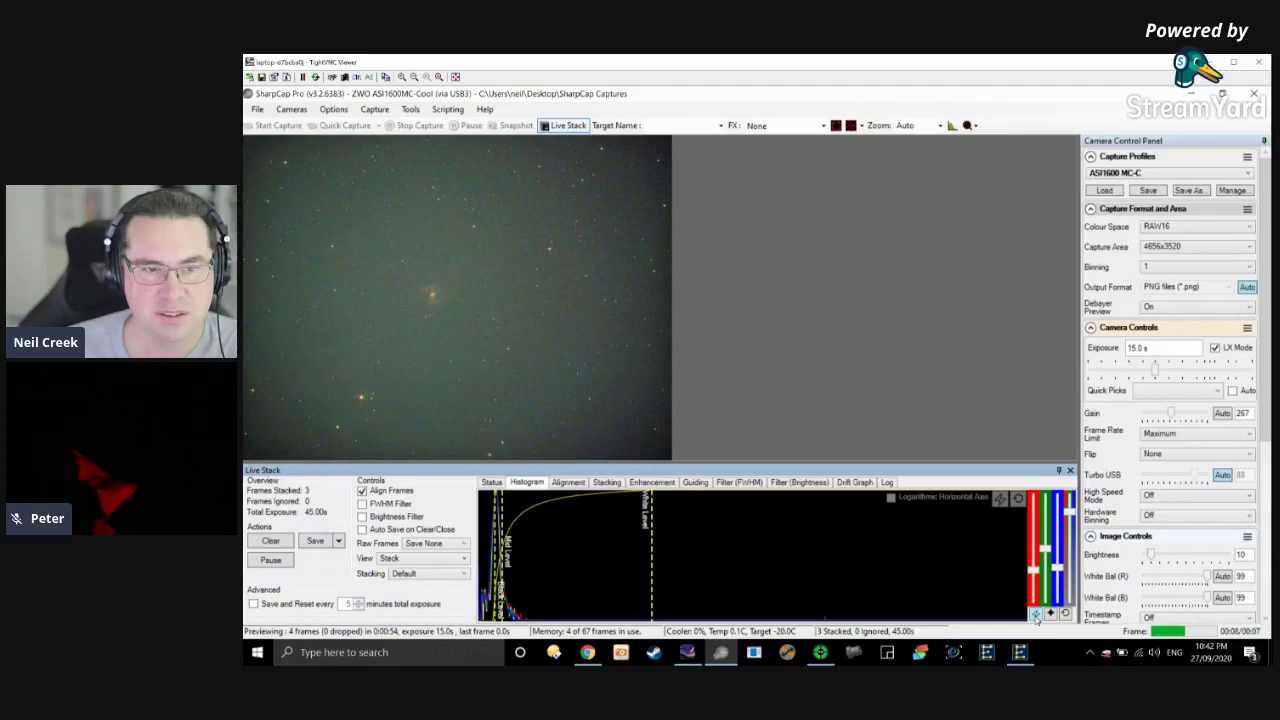
Set the preview zoom to 100% and bring the galaxy's core into view.
left_click(939, 126)
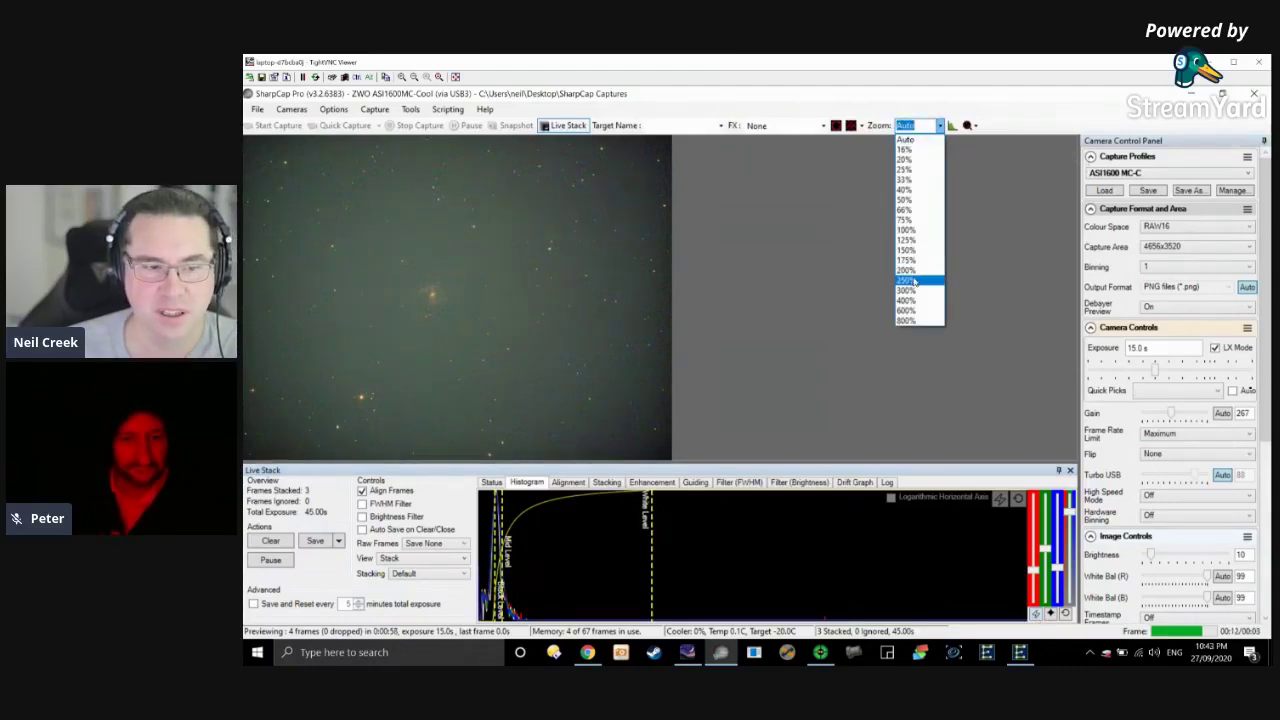
left_click(906, 229)
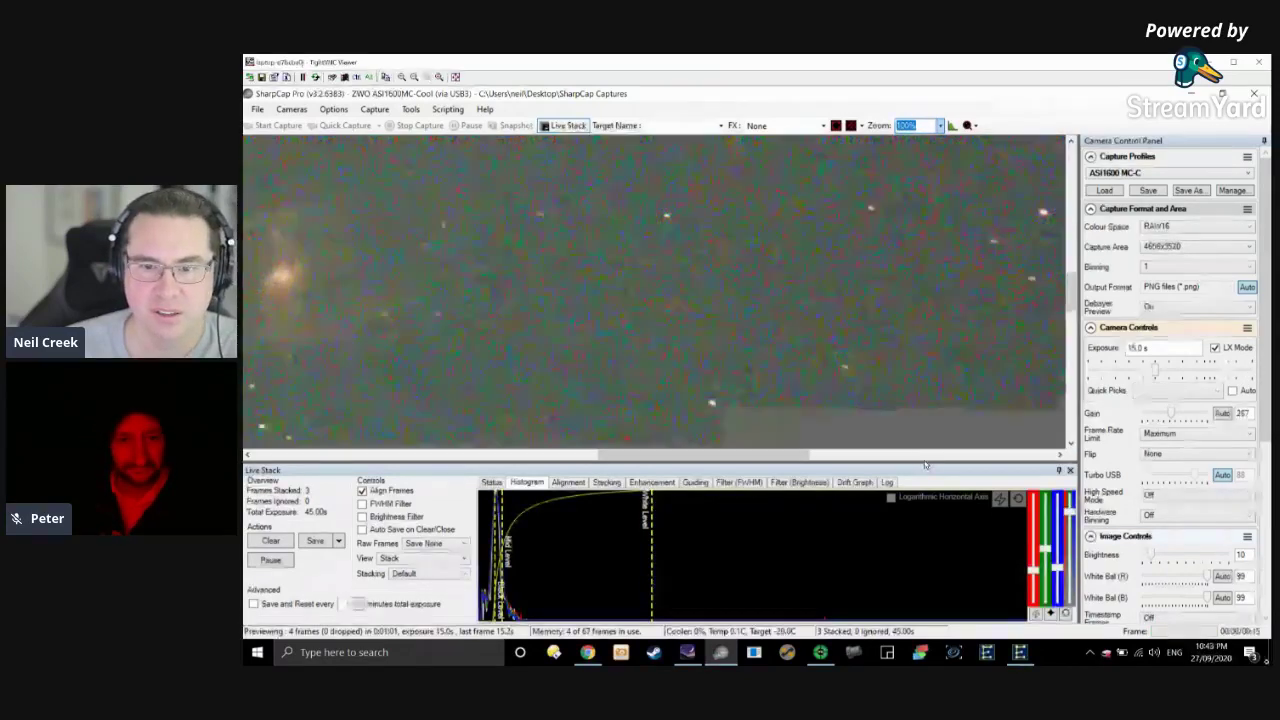
left_click_drag(773, 456, 702, 457)
Switch to PHD2 Guiding, dismiss the slewing notice, and stop and restart the looping guide exposures.
left_click(820, 652)
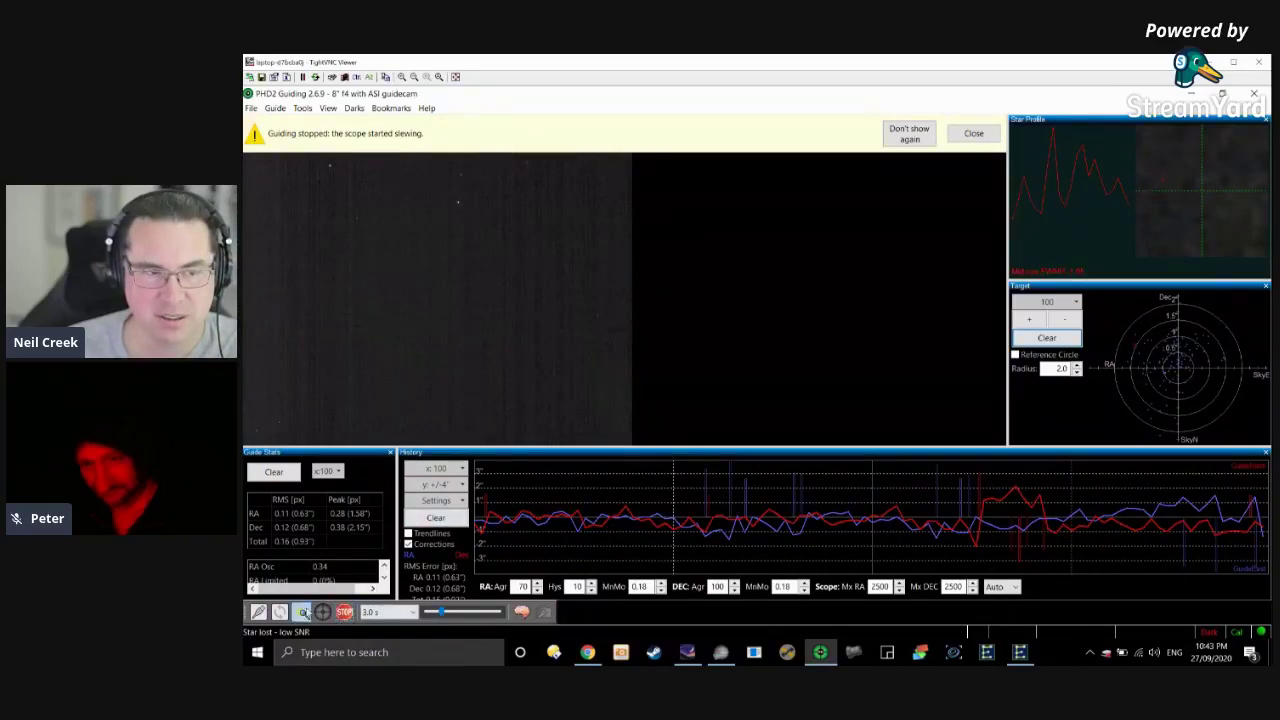
left_click(975, 134)
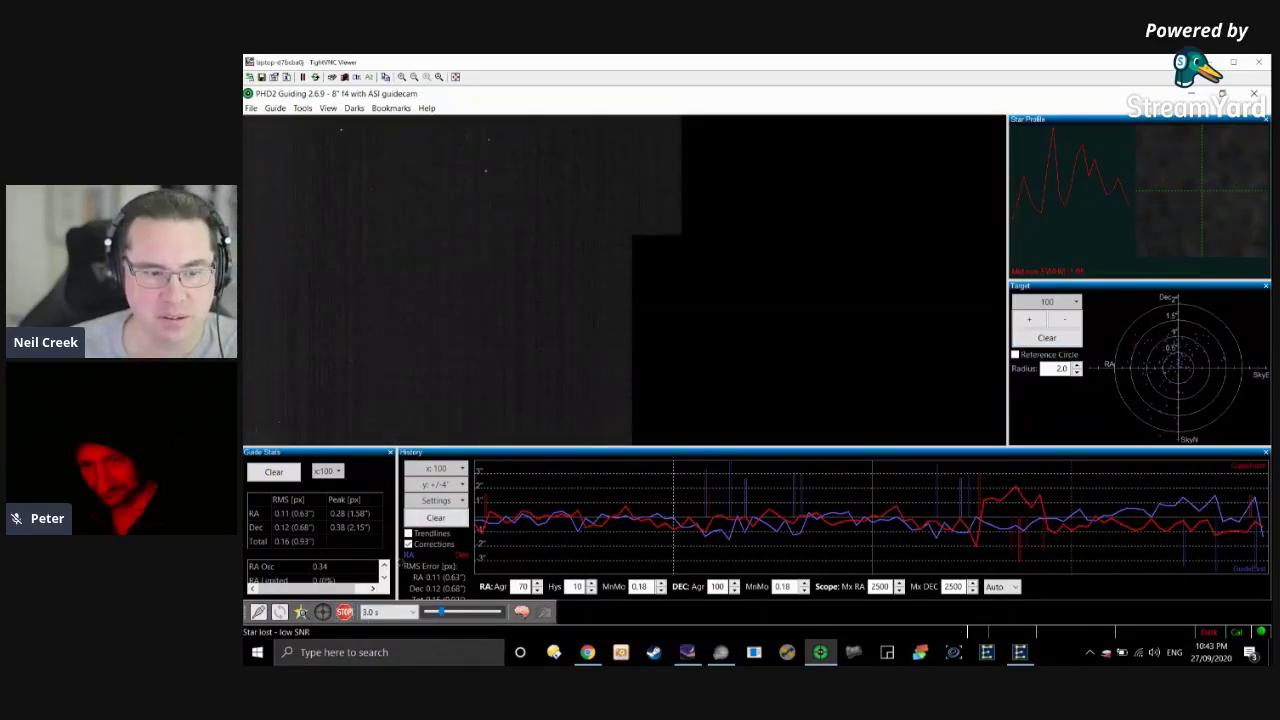
left_click(344, 612)
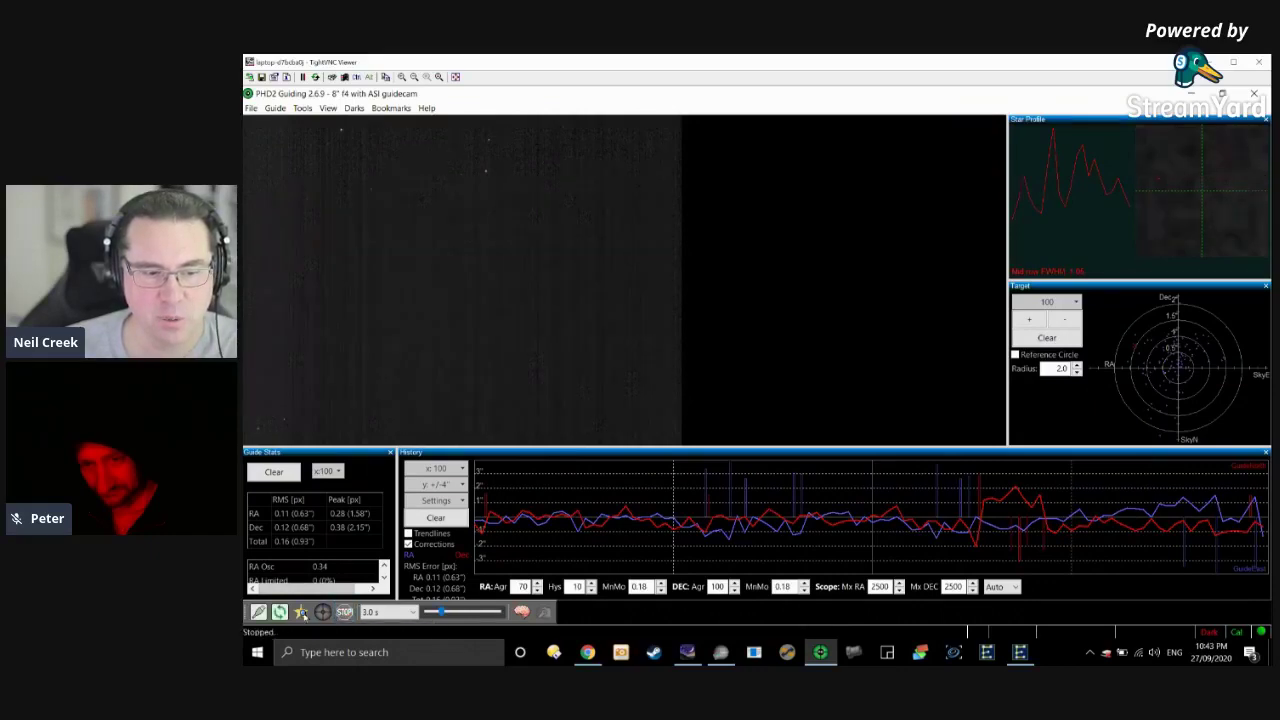
left_click(281, 612)
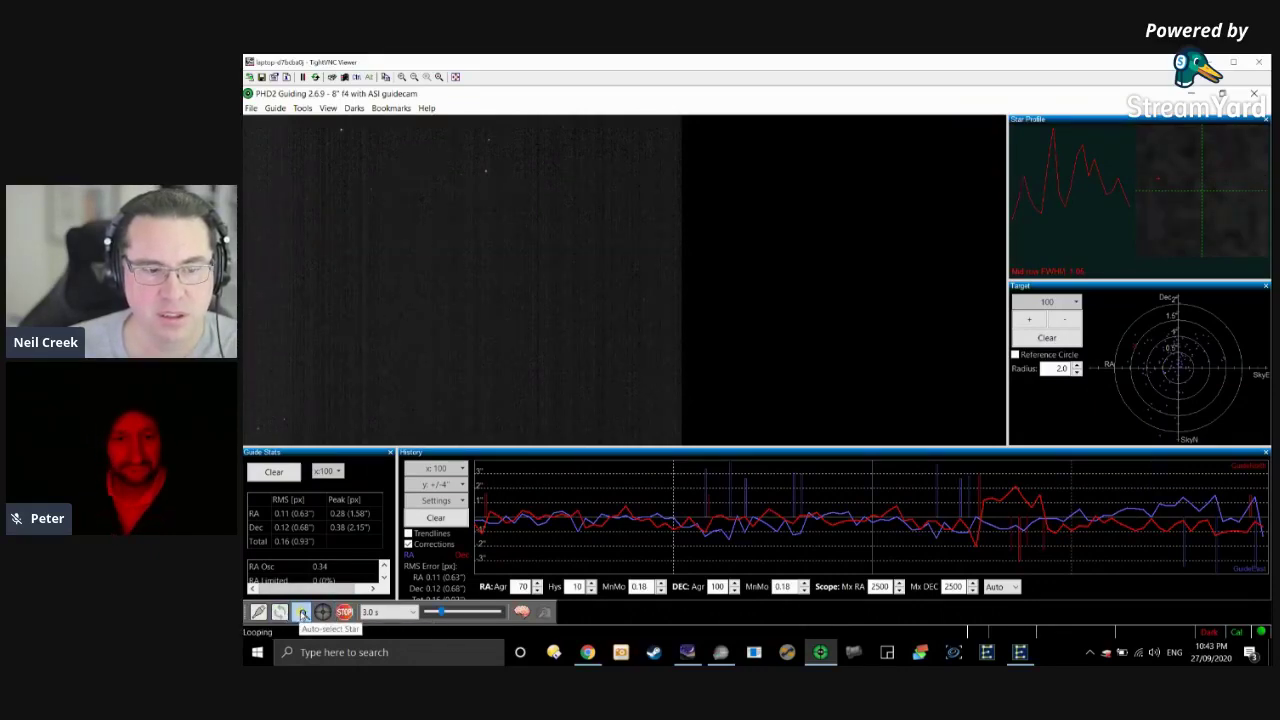
Auto-select a guide star, start guiding on it and clear the guiding history graph.
left_click(301, 613)
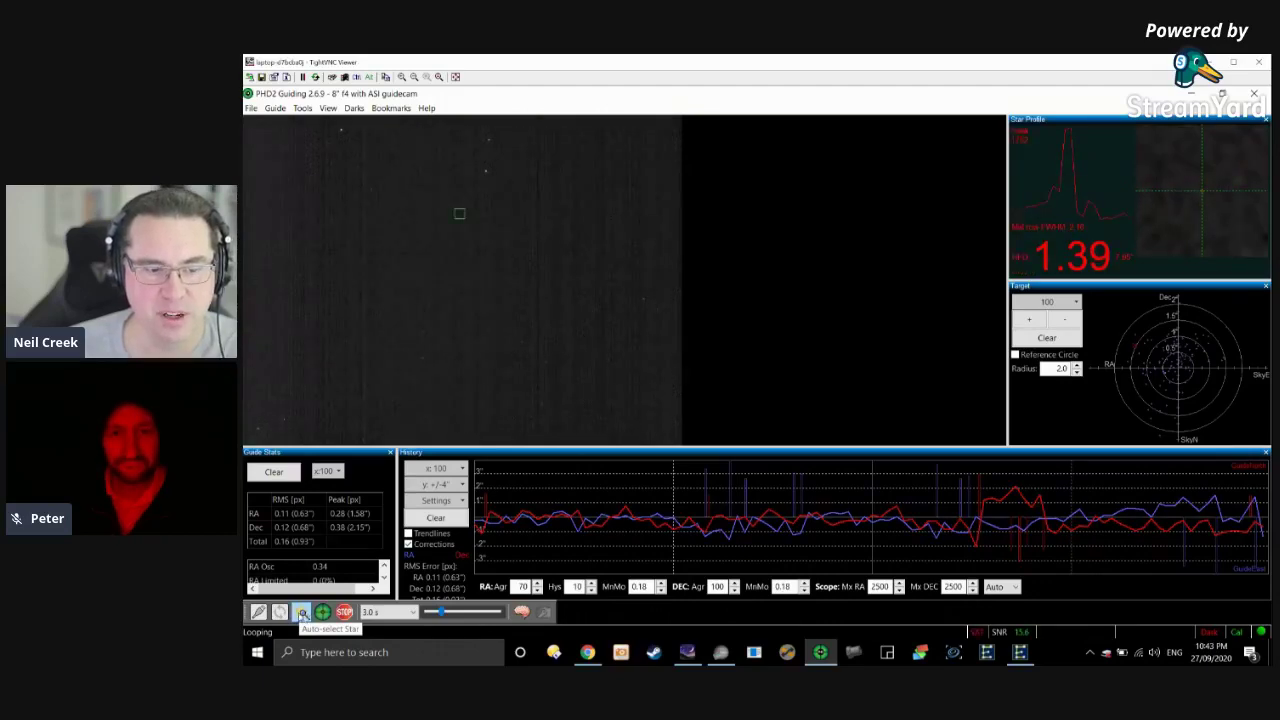
left_click(301, 612)
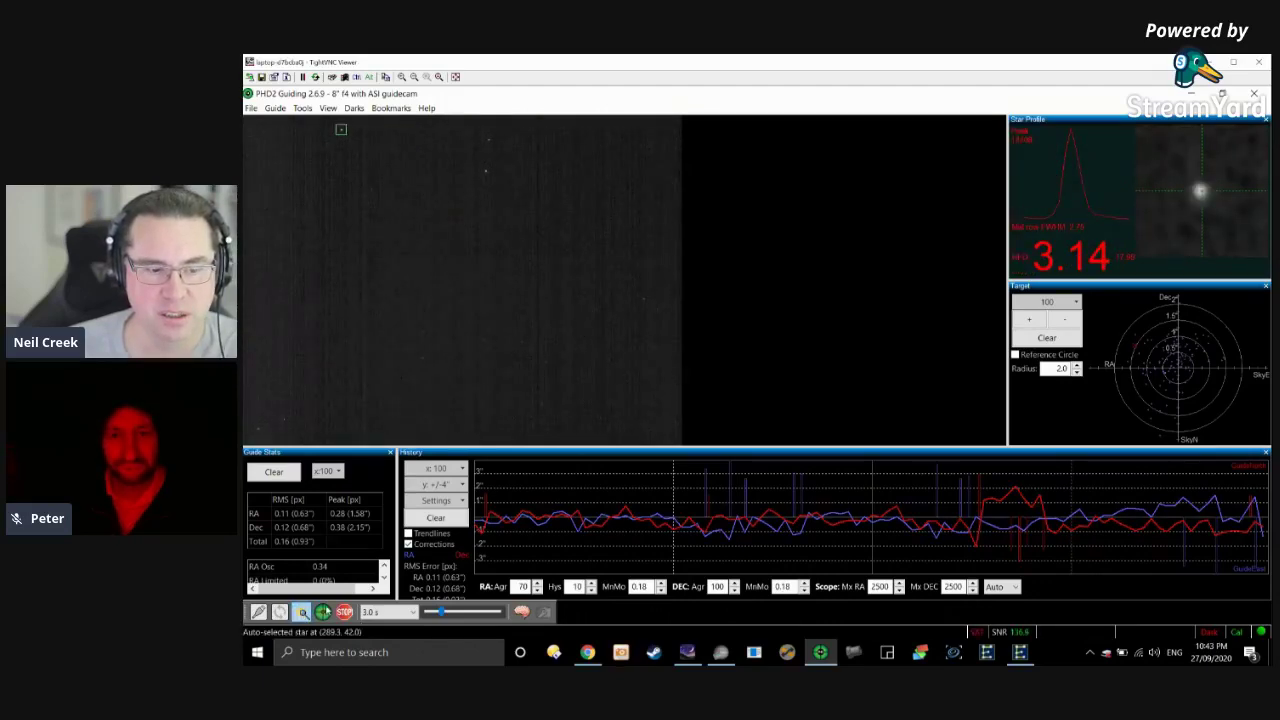
left_click(322, 612)
left_click(421, 519)
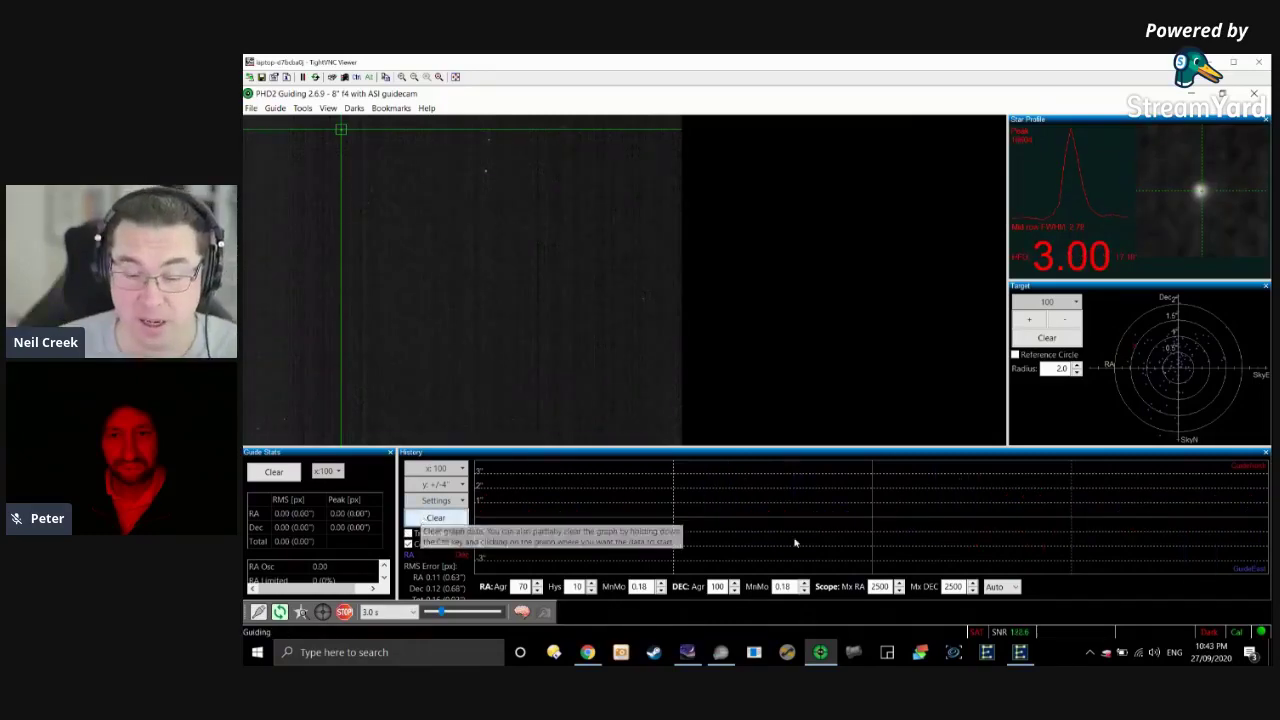
Switch back to SharpCap to view the galaxy's live stack.
left_click(721, 654)
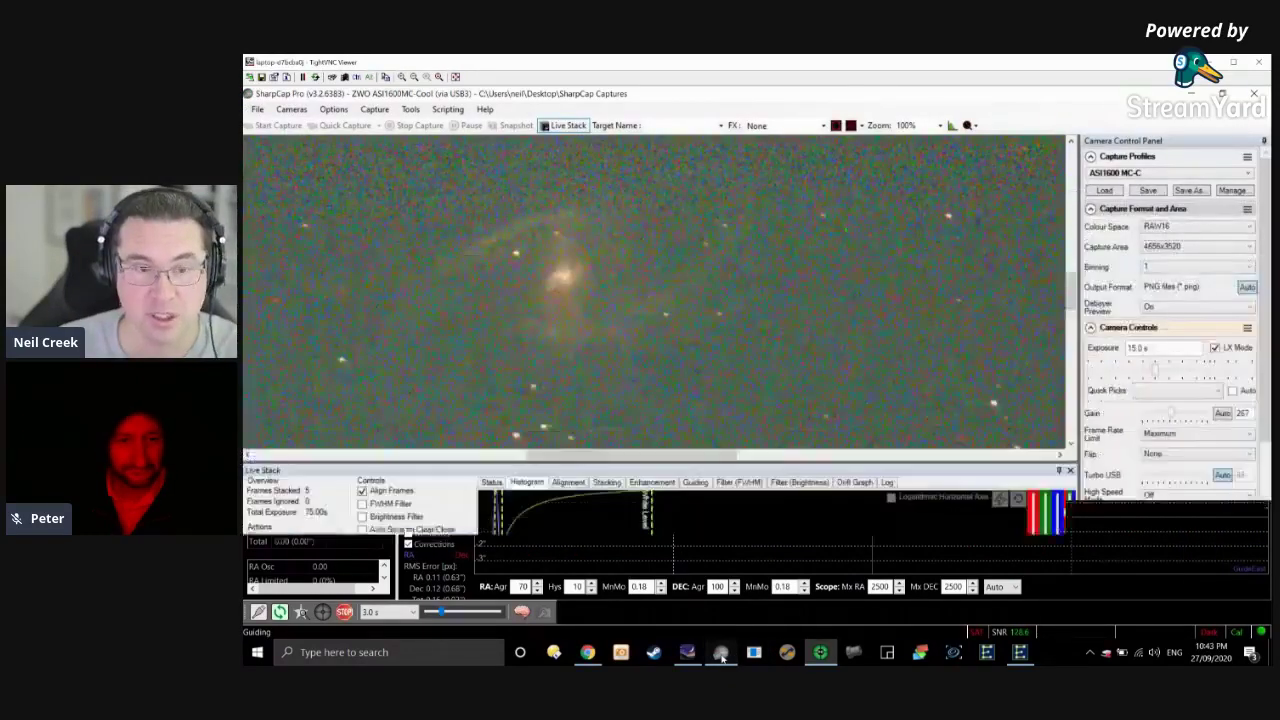
scroll(1073, 283, "up", 1)
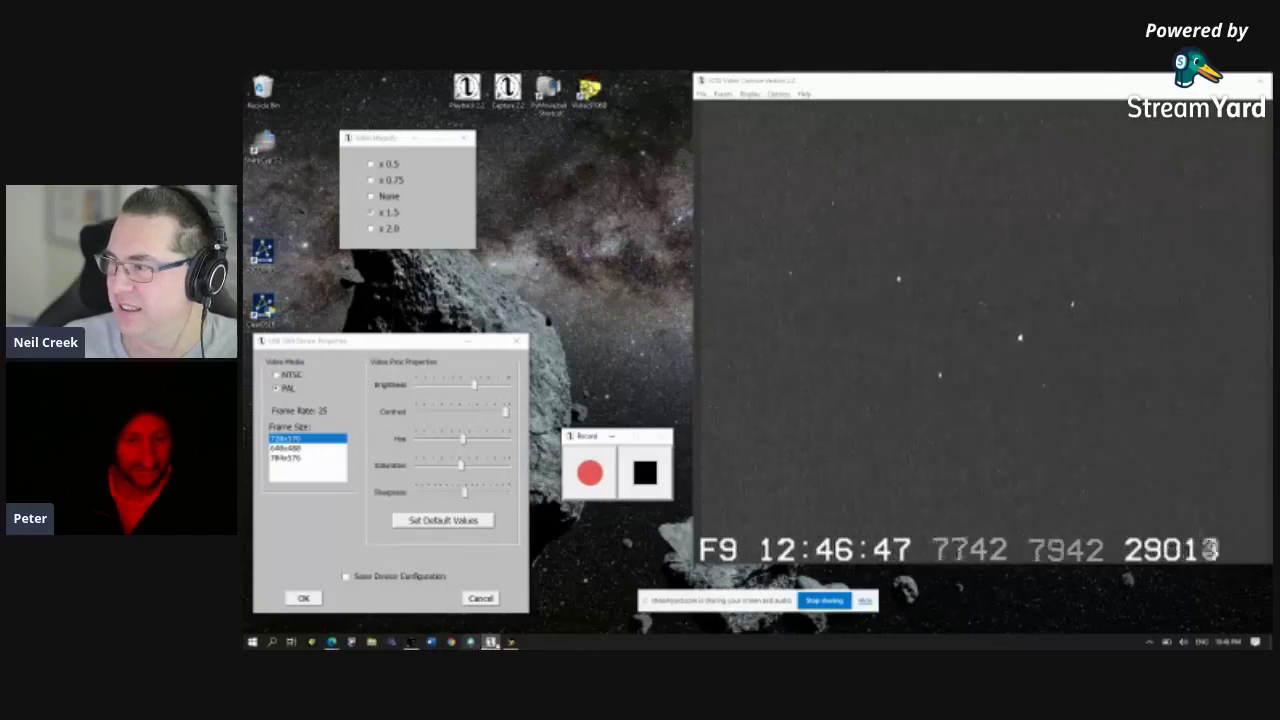
Show the hidden system tray icons on the video capture computer.
left_click(1149, 642)
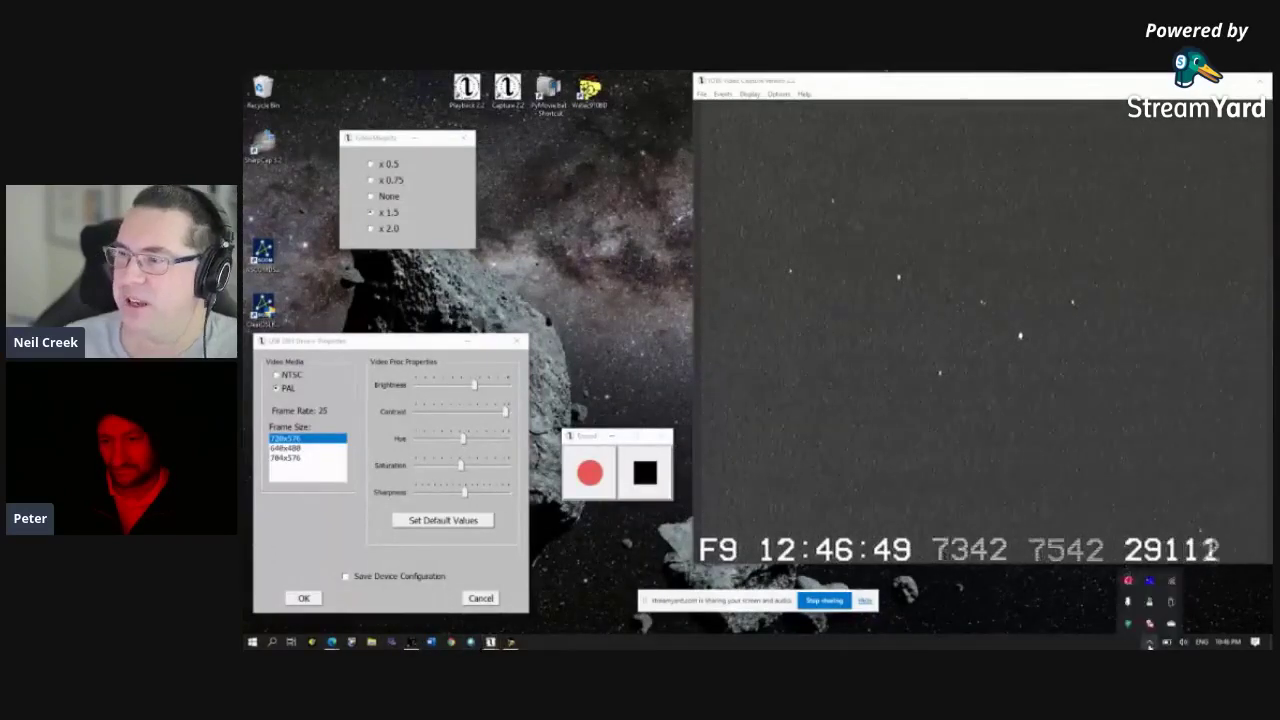